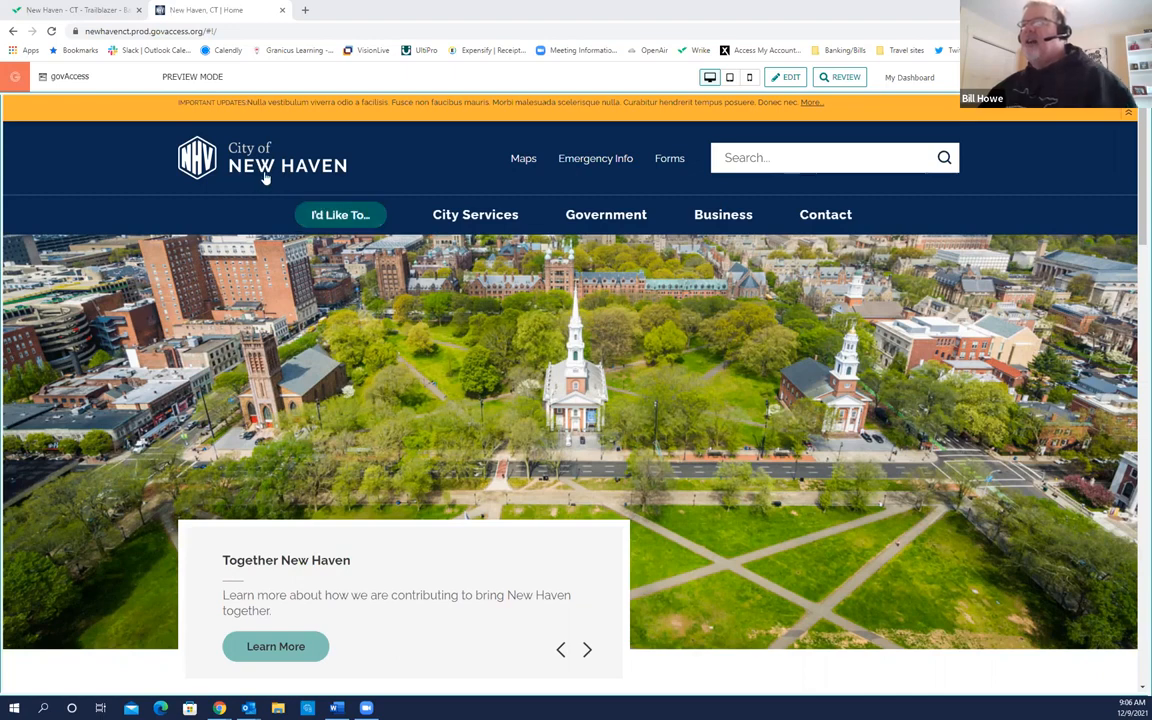
Step: Expand the Contact section in the page tree and browse its pages
{"action": "left_click", "coordinate": [265, 177]}
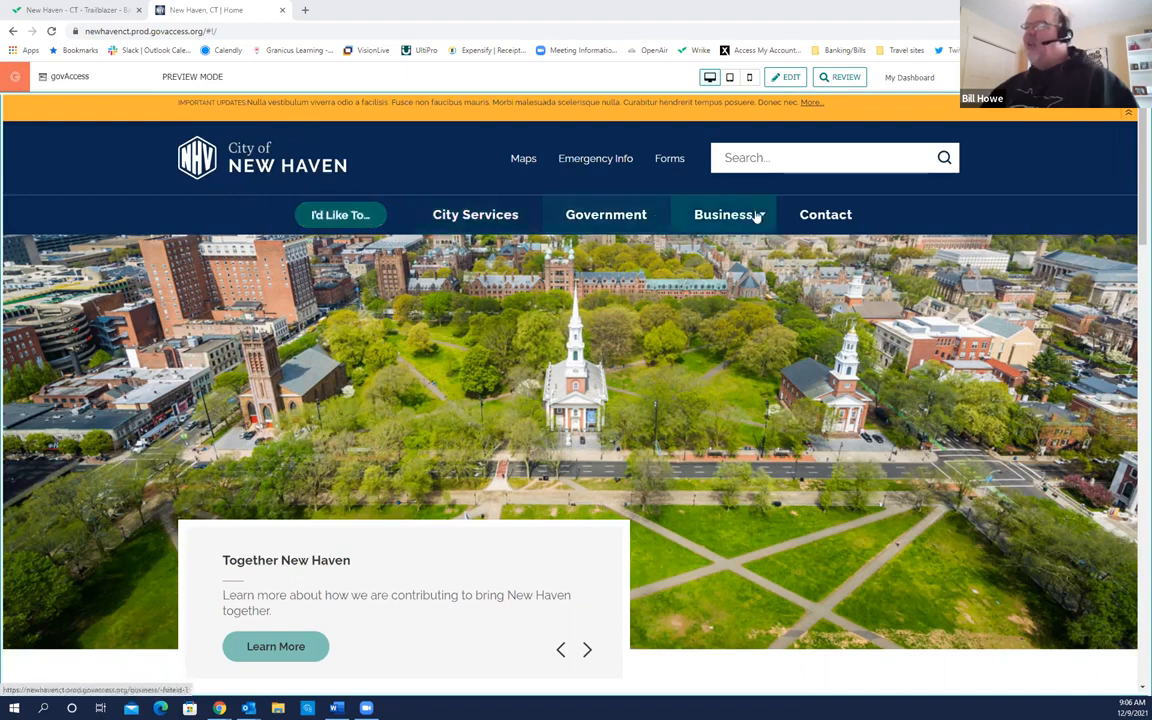
{"action": "left_click", "coordinate": [810, 216]}
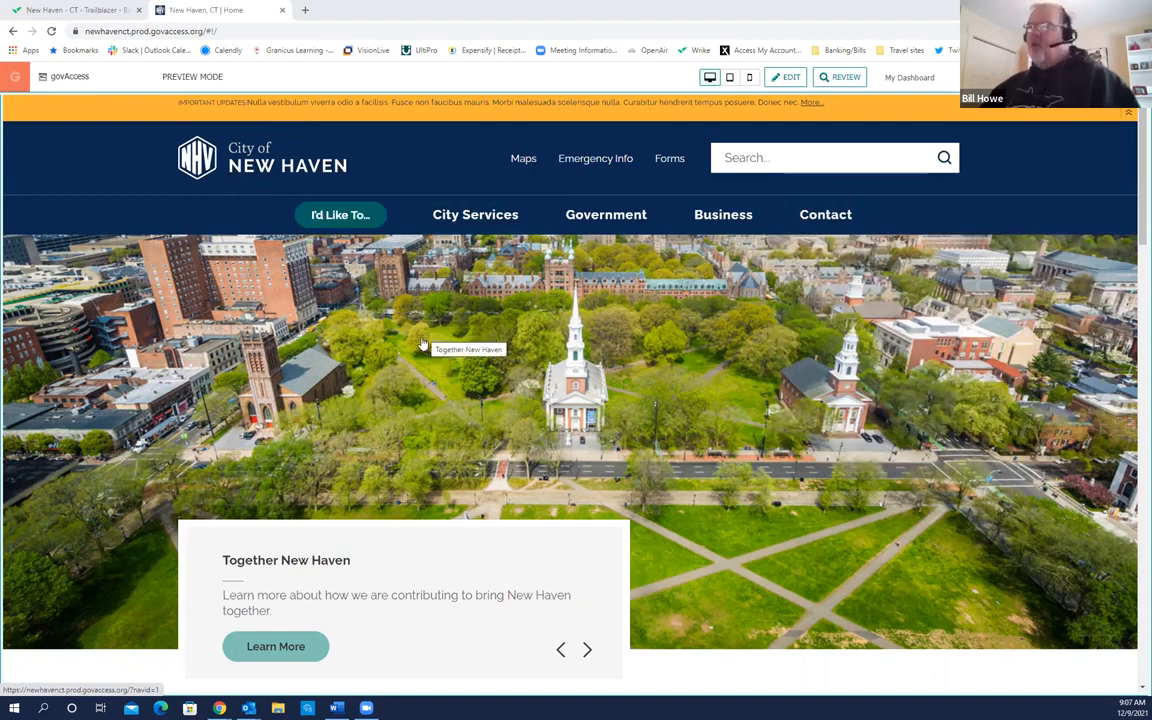
{"action": "scroll", "coordinate": [422, 345], "scroll_direction": "down", "scroll_amount": 1}
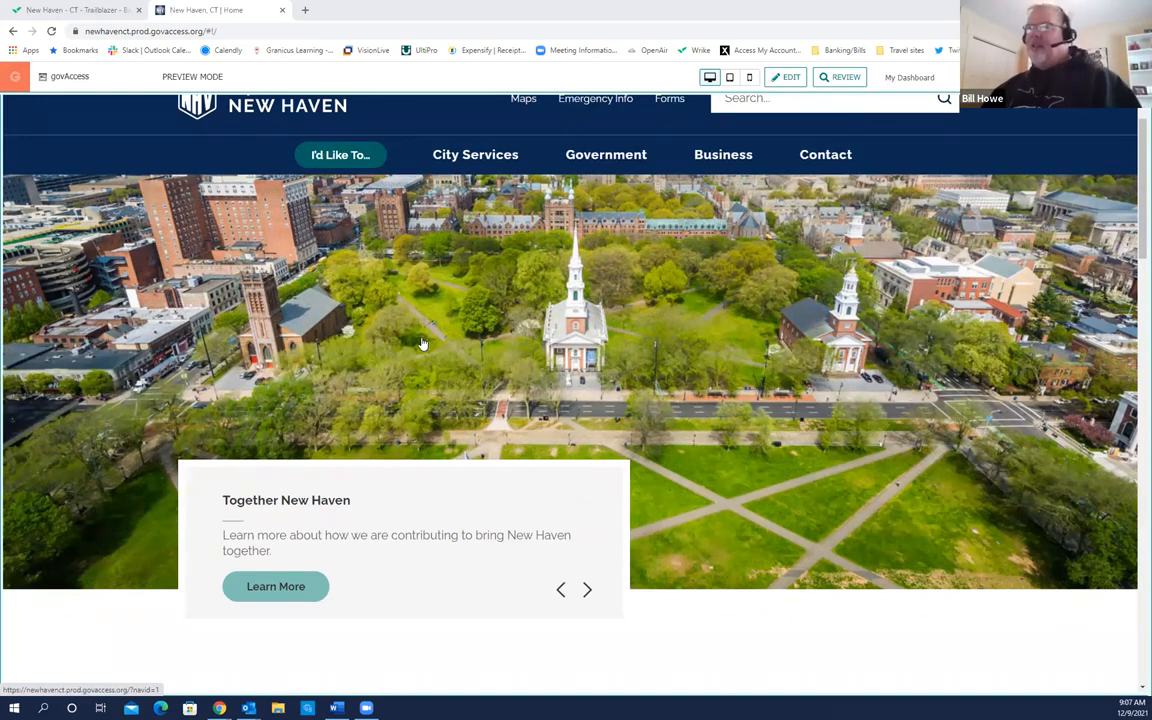
{"action": "scroll", "coordinate": [422, 345], "scroll_direction": "down", "scroll_amount": 3}
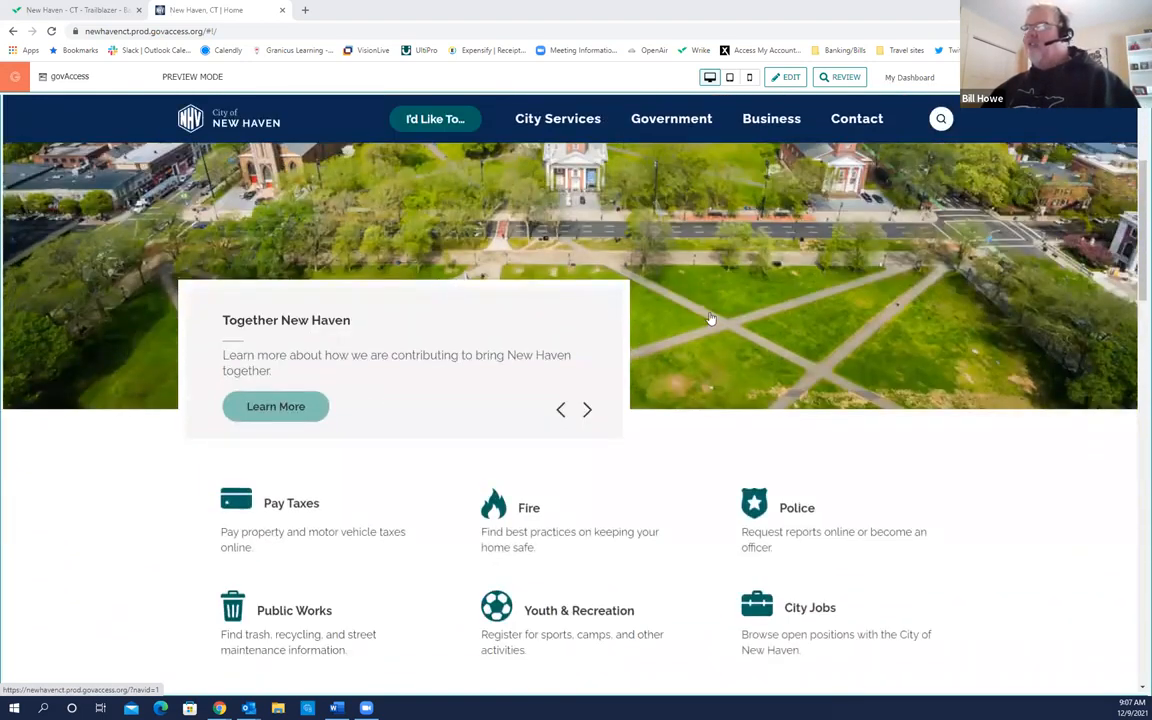
{"action": "scroll", "coordinate": [736, 326], "scroll_direction": "up", "scroll_amount": 4}
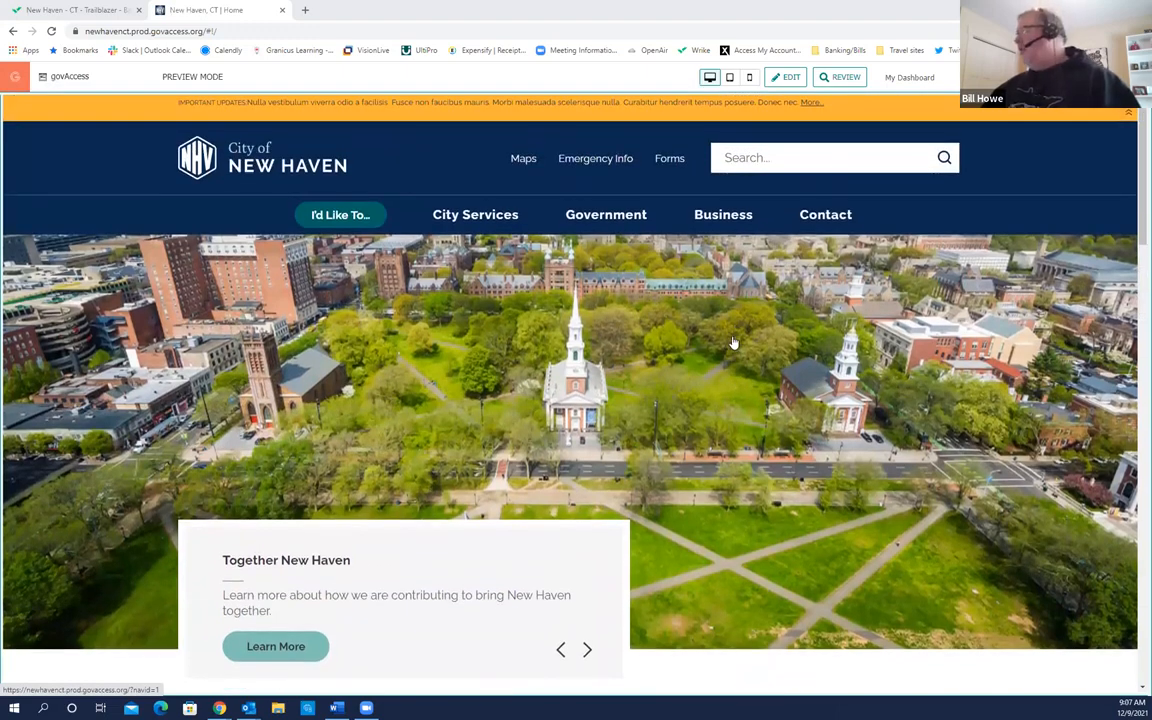
{"action": "scroll", "coordinate": [734, 343], "scroll_direction": "down", "scroll_amount": 5}
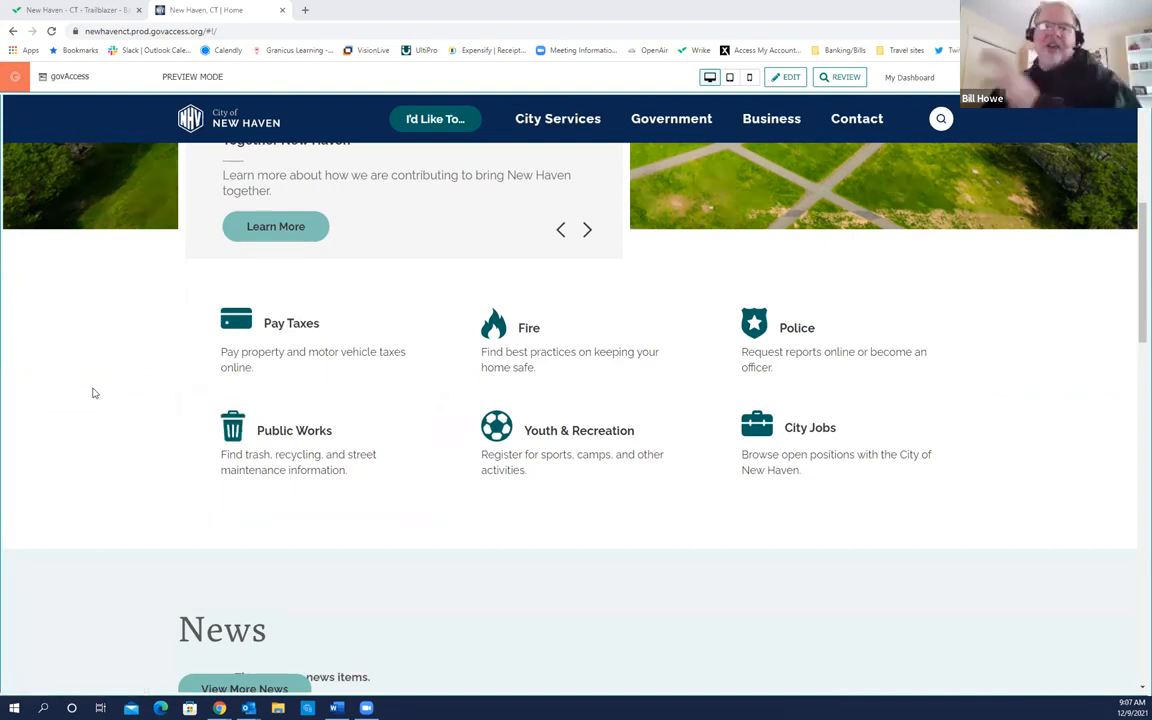
{"action": "scroll", "coordinate": [93, 392], "scroll_direction": "down", "scroll_amount": 3}
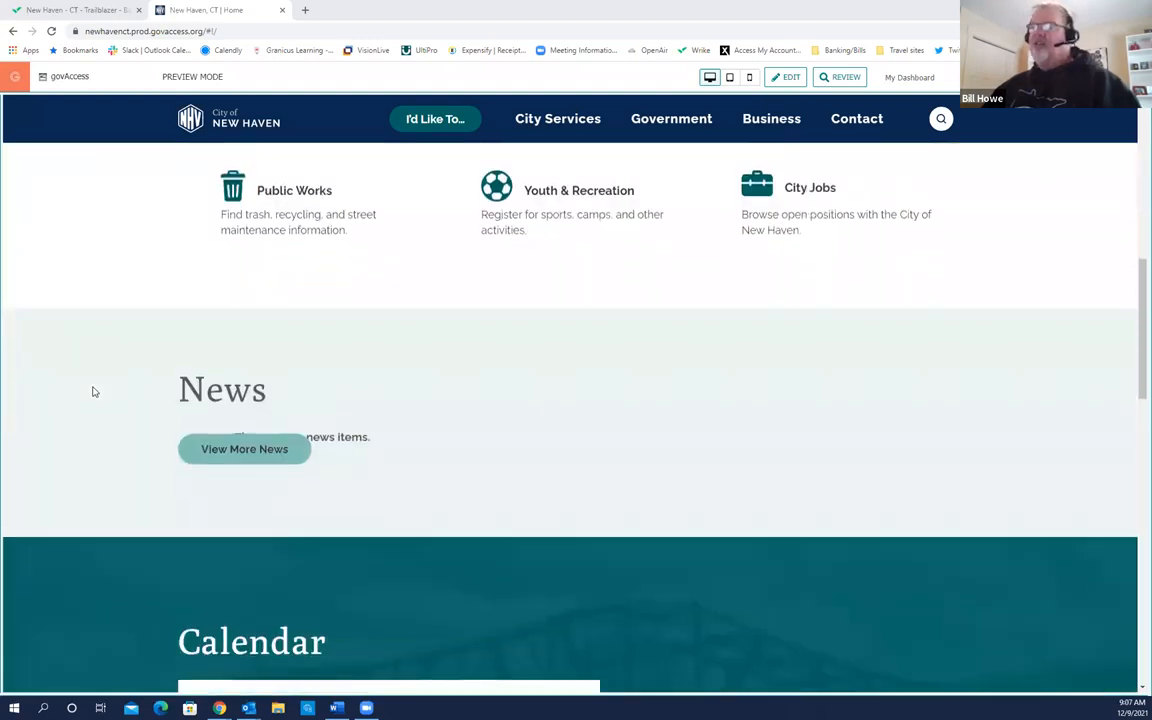
{"action": "scroll", "coordinate": [93, 392], "scroll_direction": "down", "scroll_amount": 1}
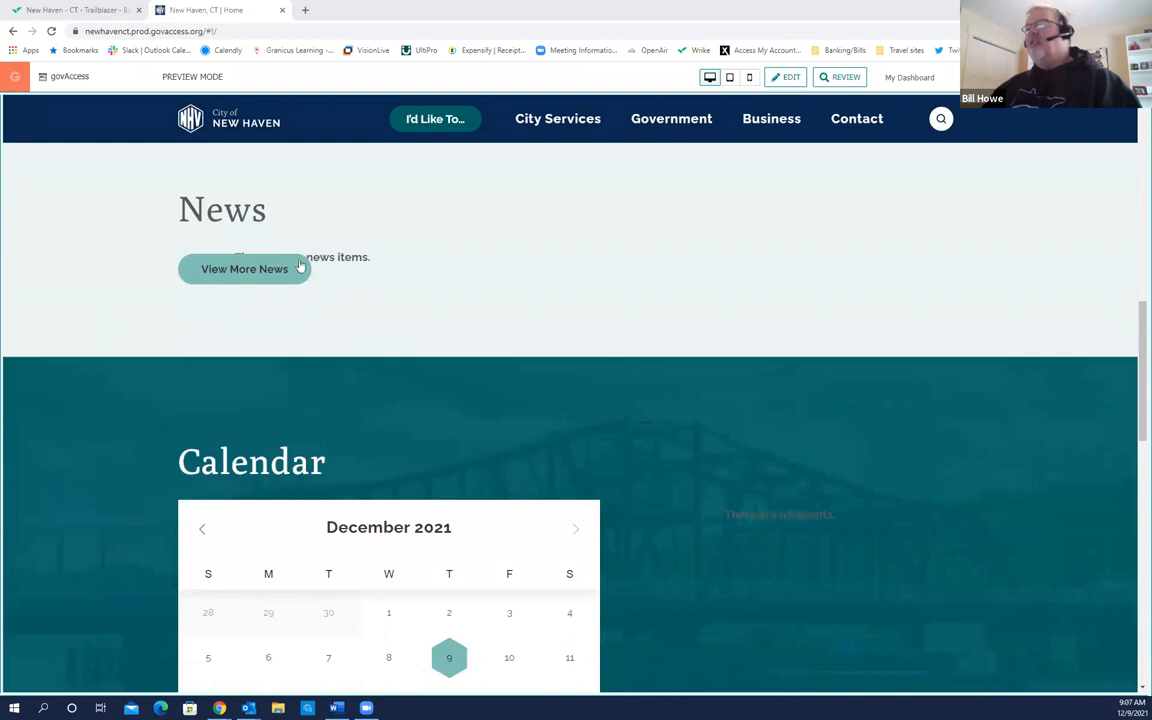
{"action": "left_click", "coordinate": [230, 234]}
{"action": "left_click", "coordinate": [226, 424]}
{"action": "scroll", "coordinate": [180, 440], "scroll_direction": "down", "scroll_amount": 5}
{"action": "scroll", "coordinate": [169, 433], "scroll_direction": "down", "scroll_amount": 5}
{"action": "scroll", "coordinate": [350, 445], "scroll_direction": "down", "scroll_amount": 2}
{"action": "scroll", "coordinate": [348, 447], "scroll_direction": "up", "scroll_amount": 1}
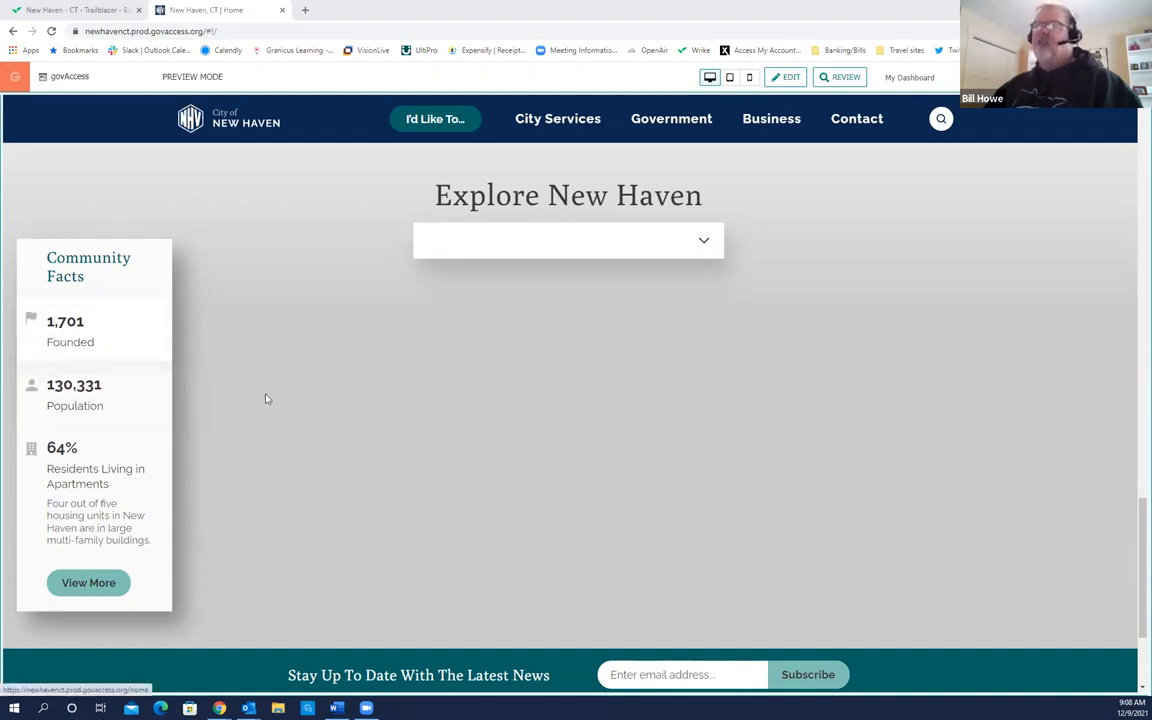
{"action": "scroll", "coordinate": [223, 442], "scroll_direction": "down", "scroll_amount": 3}
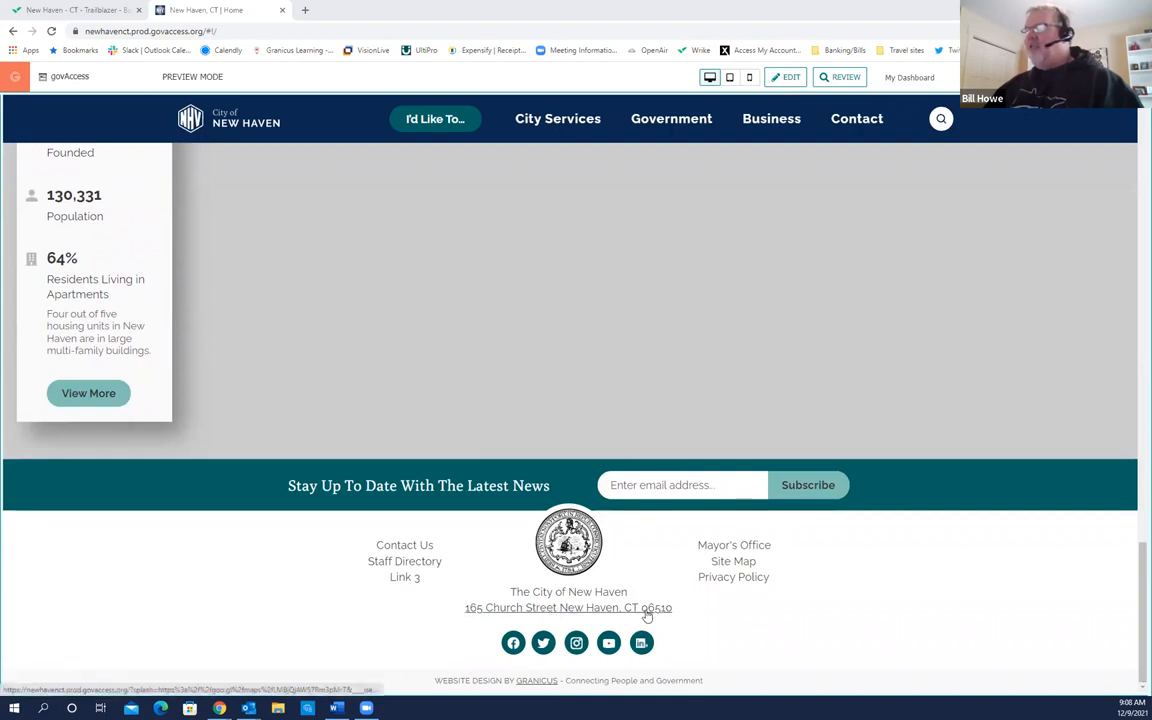
{"action": "scroll", "coordinate": [372, 590], "scroll_direction": "up", "scroll_amount": 5}
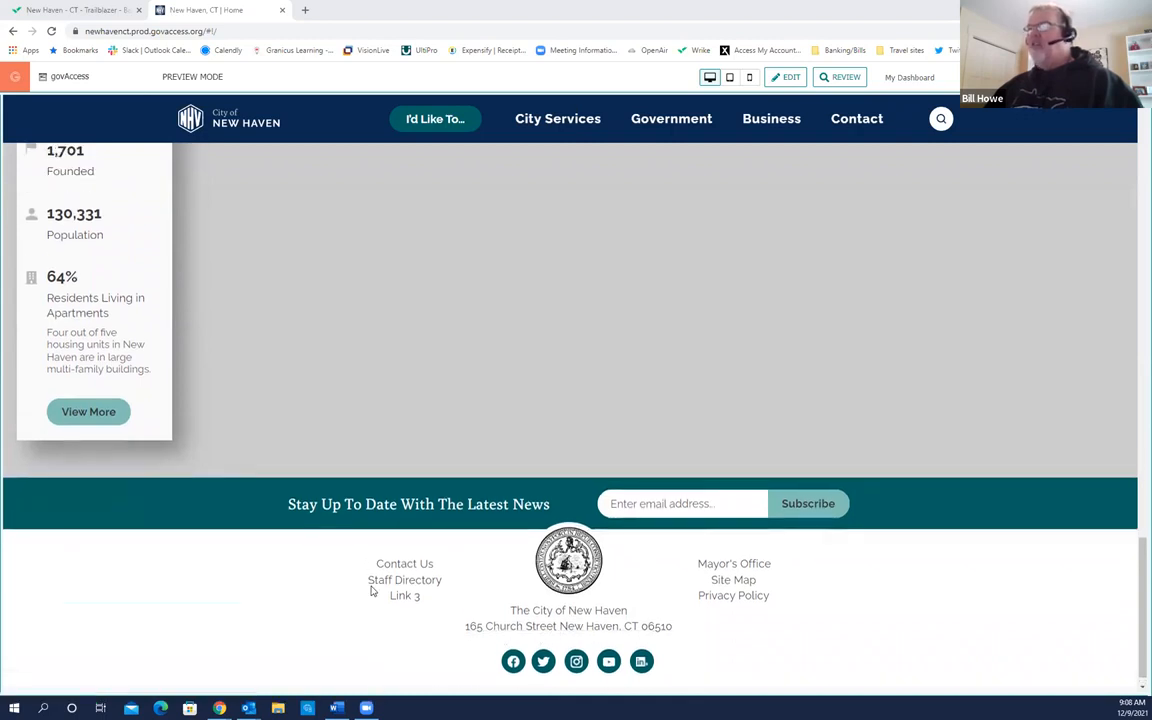
{"action": "scroll", "coordinate": [371, 591], "scroll_direction": "up", "scroll_amount": 10}
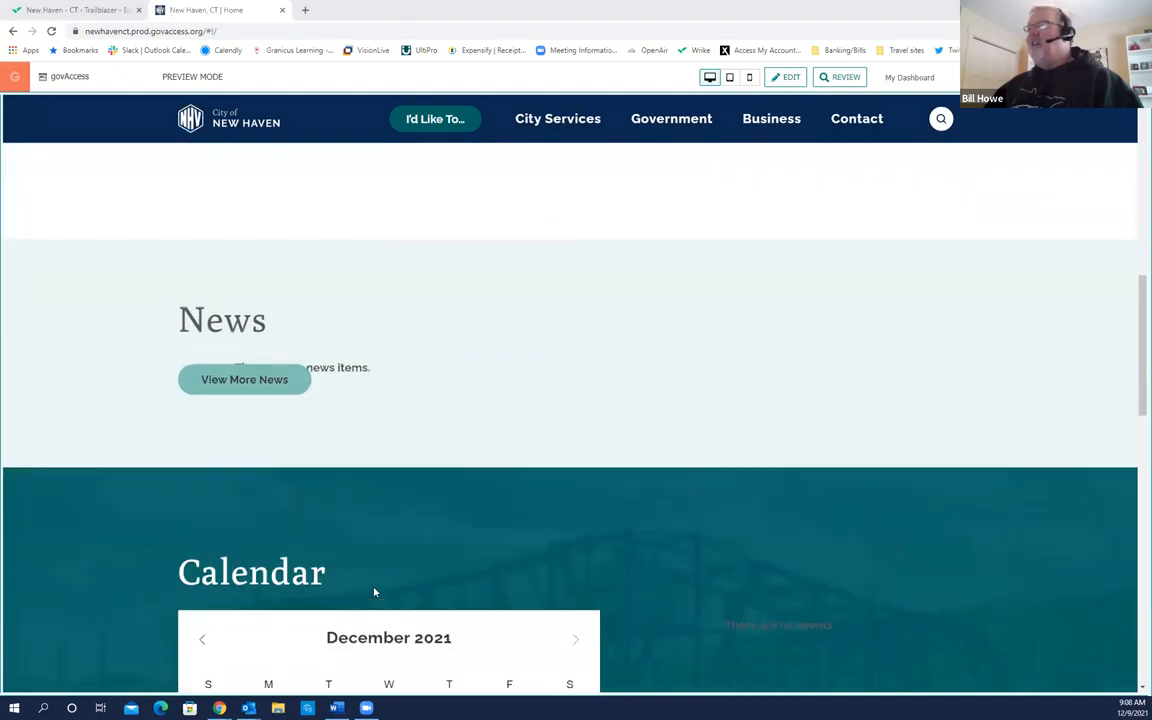
{"action": "scroll", "coordinate": [373, 592], "scroll_direction": "up", "scroll_amount": 5}
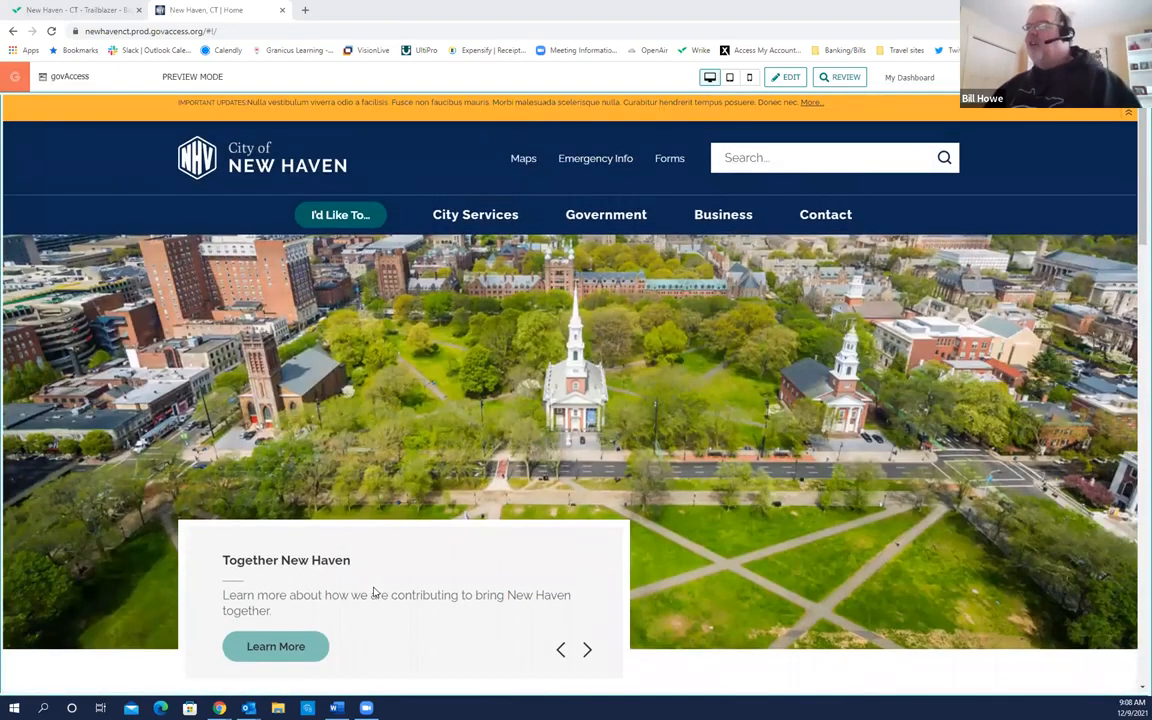
Step: Switch the preview to tablet size and scroll through the stacked tiles, News and Calendar
{"action": "left_click", "coordinate": [731, 86]}
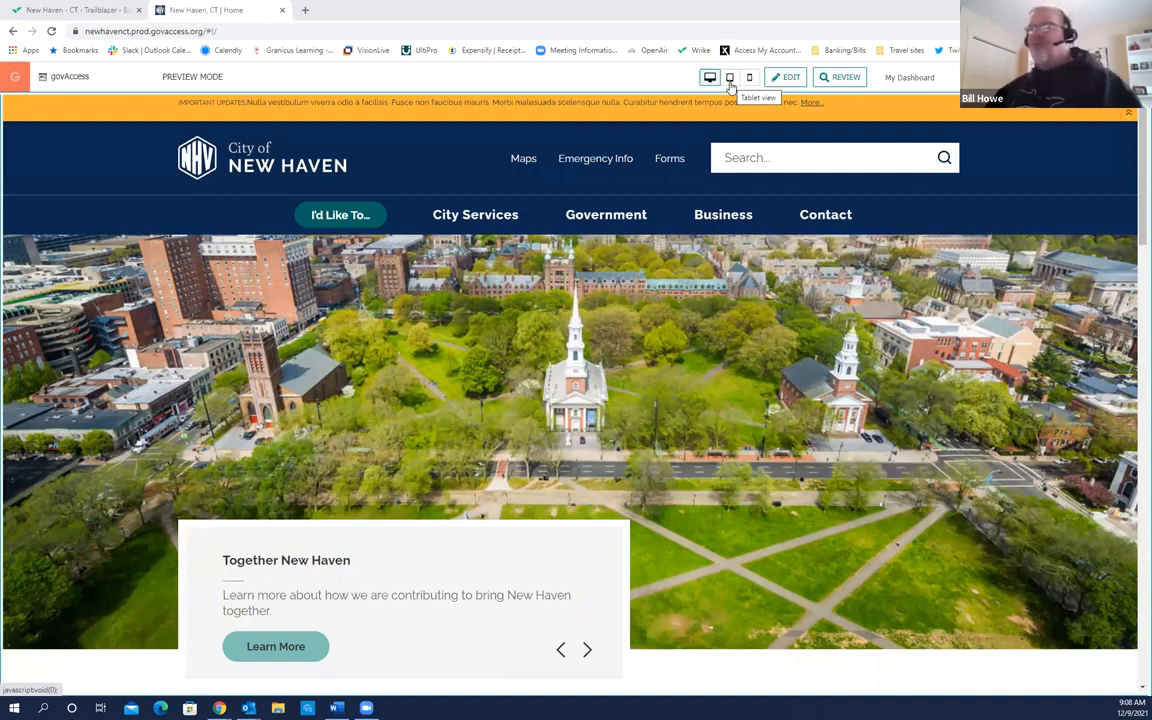
{"action": "left_click", "coordinate": [731, 88]}
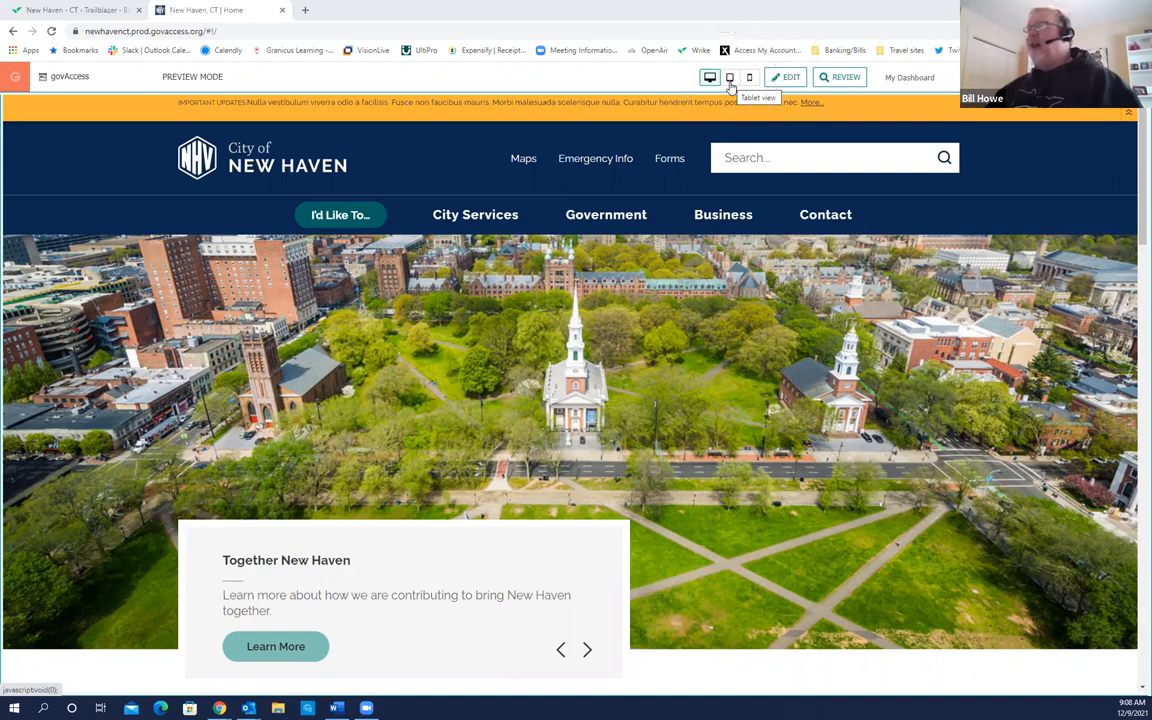
{"action": "left_click", "coordinate": [731, 88]}
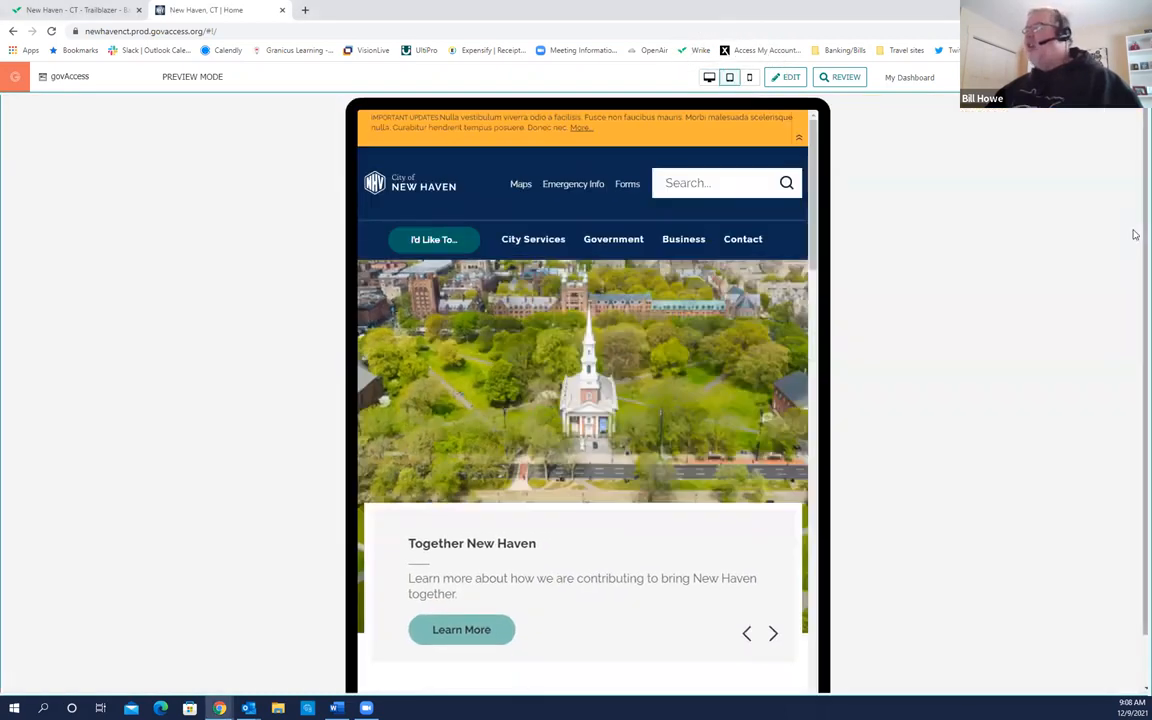
{"action": "left_click_drag", "start_coordinate": [815, 252], "coordinate": [815, 257]}
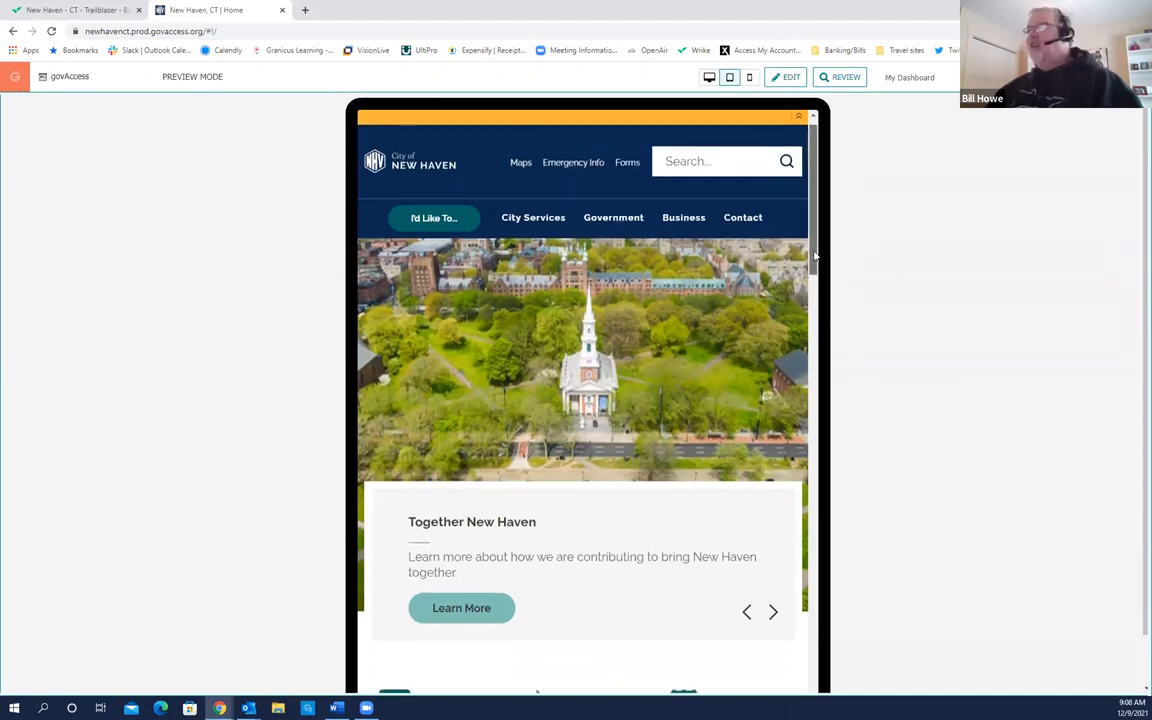
{"action": "left_click_drag", "start_coordinate": [815, 257], "coordinate": [824, 495]}
{"action": "left_click_drag", "start_coordinate": [825, 433], "coordinate": [845, 188]}
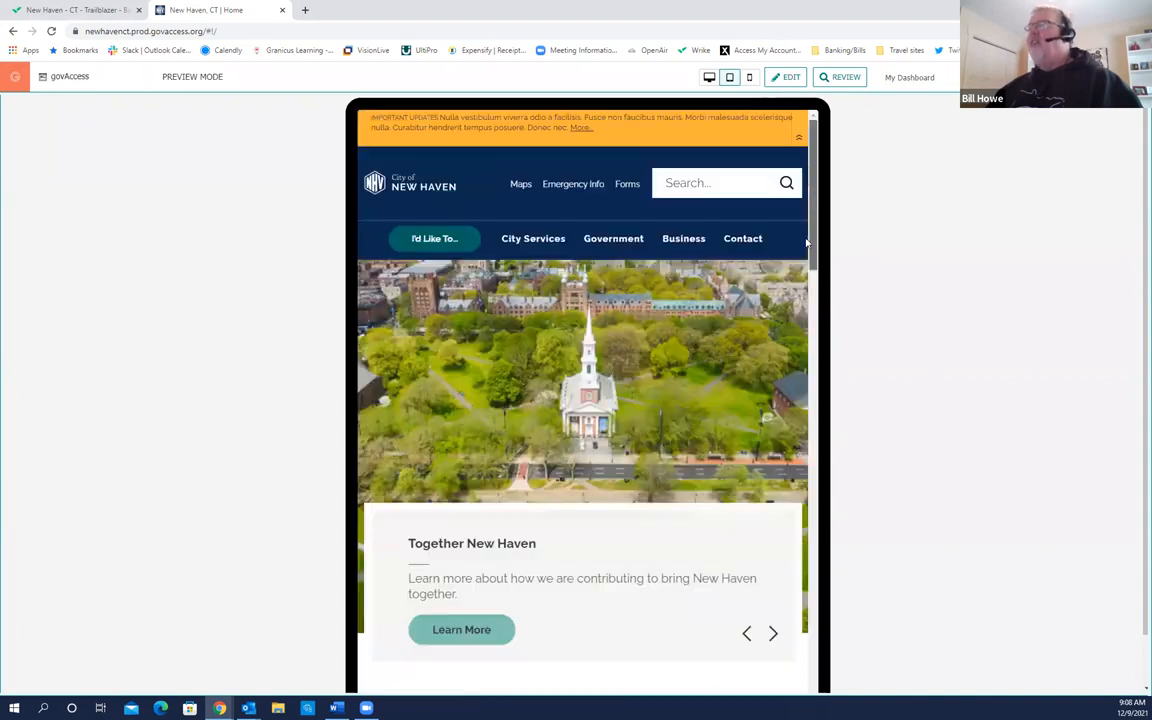
{"action": "left_click", "coordinate": [750, 80]}
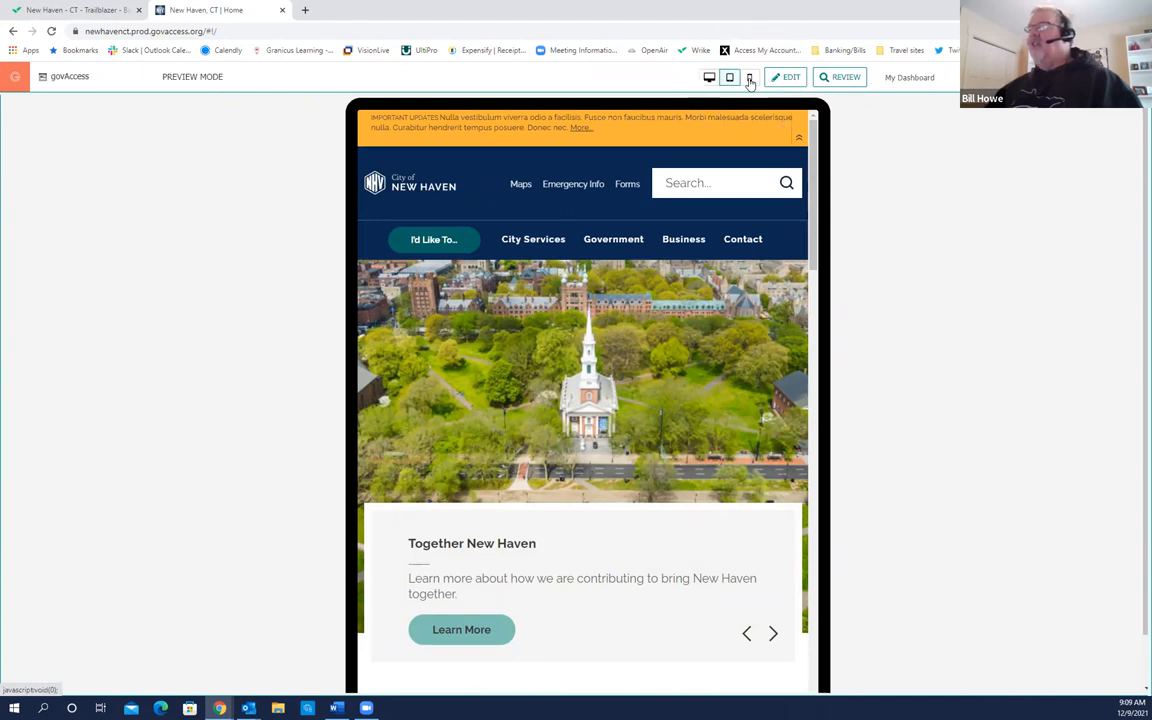
Step: Switch to phone preview, collapse the Important Updates alert, and open then close the navigation menu
{"action": "left_click", "coordinate": [750, 80]}
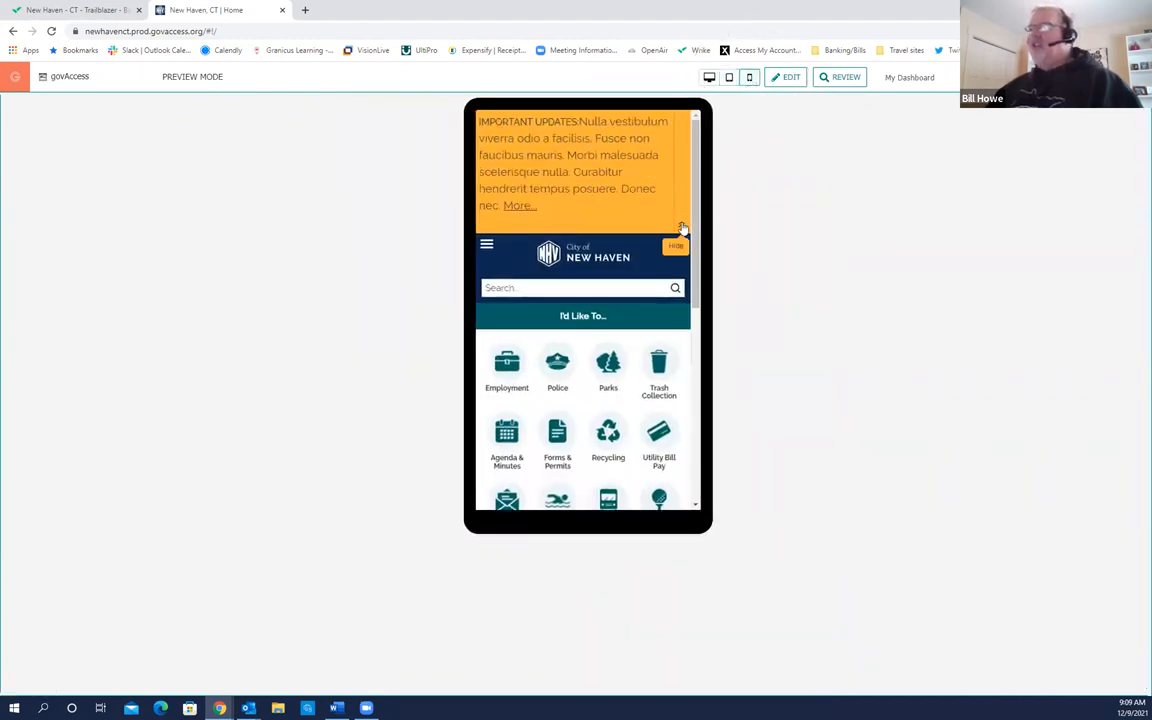
{"action": "left_click", "coordinate": [681, 228]}
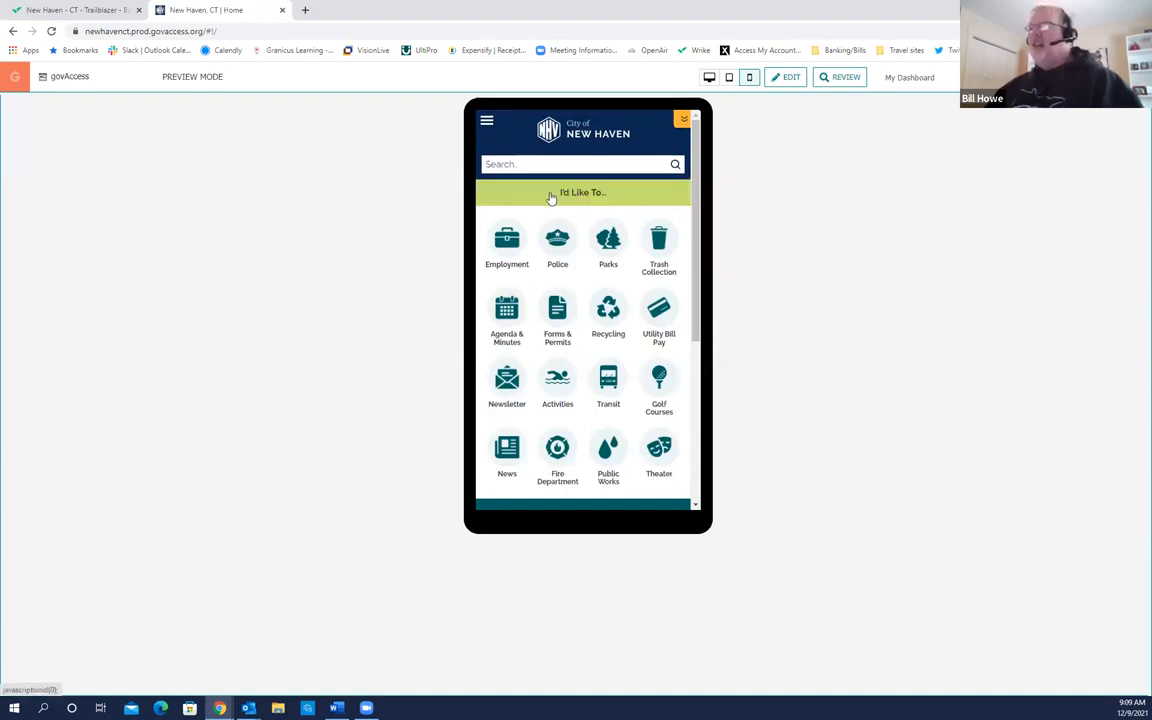
{"action": "left_click", "coordinate": [487, 126]}
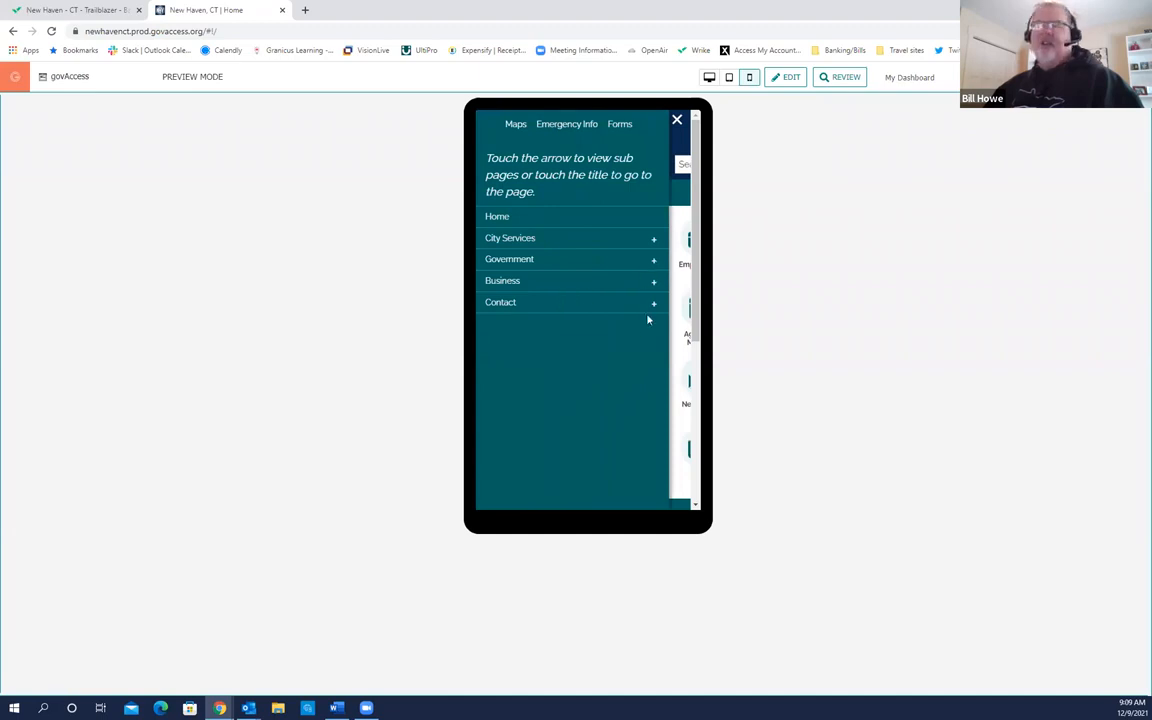
{"action": "left_click", "coordinate": [678, 121]}
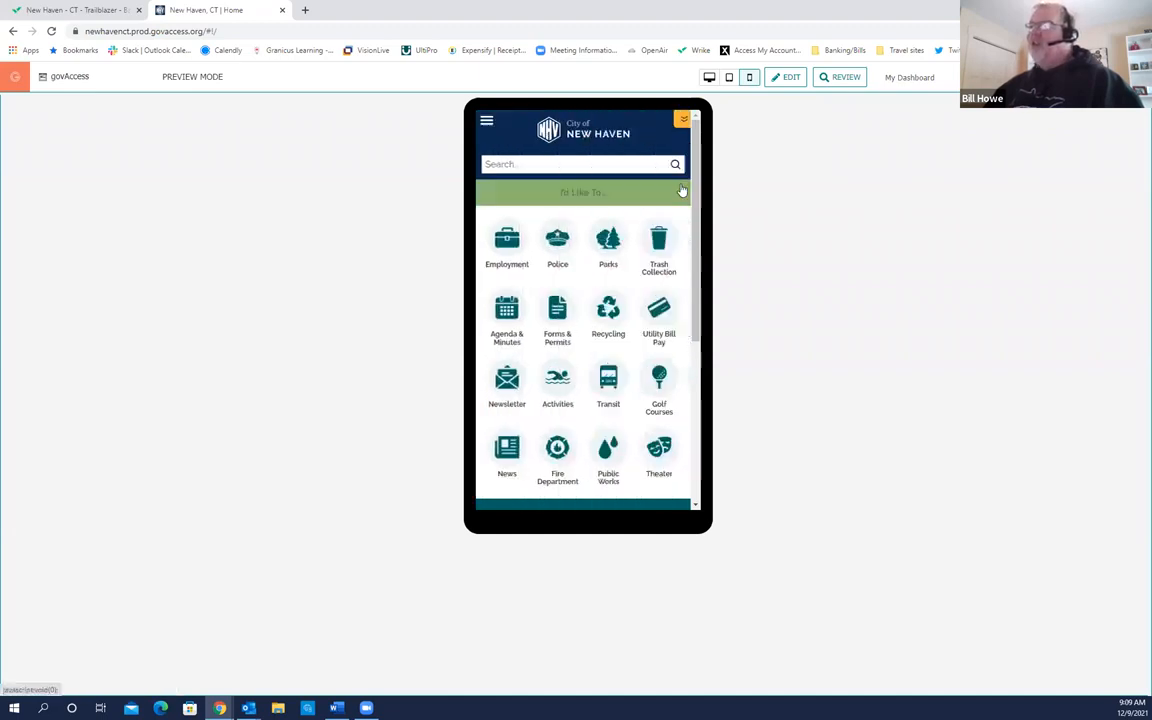
Step: Scroll the phone preview to the 'I'd Like To…' grid of 16 service icons
{"action": "scroll", "coordinate": [695, 210], "scroll_direction": "down", "scroll_amount": 1}
{"action": "scroll", "coordinate": [695, 210], "scroll_direction": "down", "scroll_amount": 1}
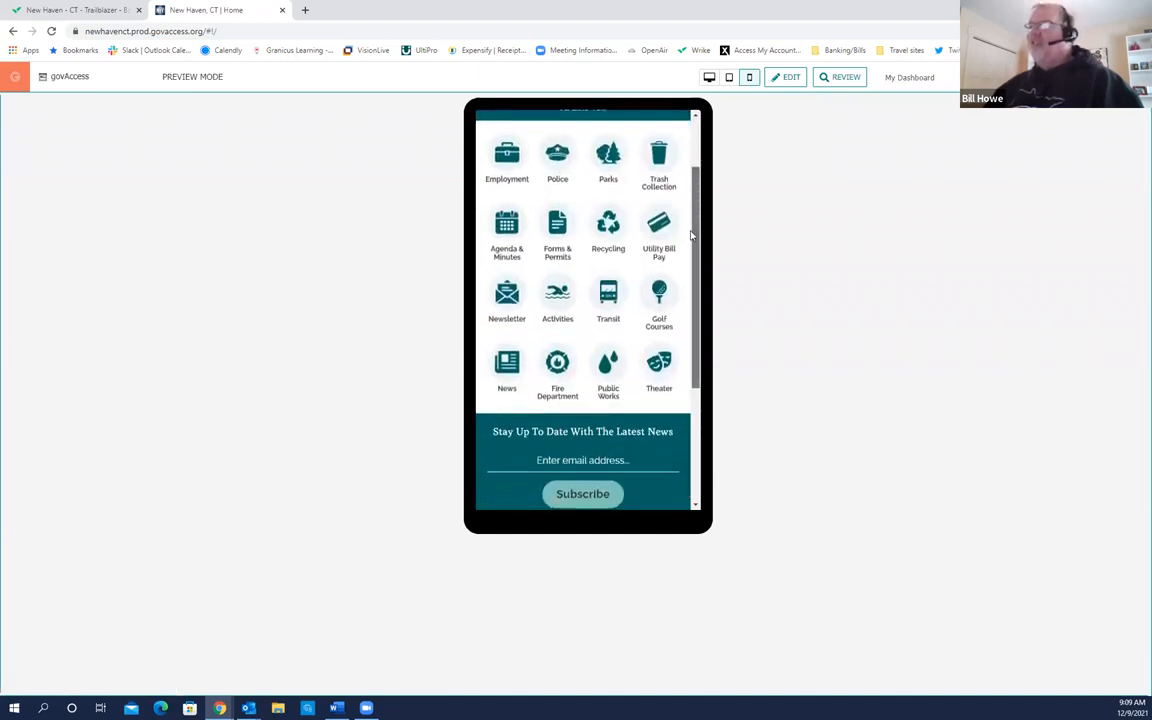
{"action": "left_click", "coordinate": [508, 378]}
{"action": "left_click", "coordinate": [509, 376]}
{"action": "left_click", "coordinate": [508, 377]}
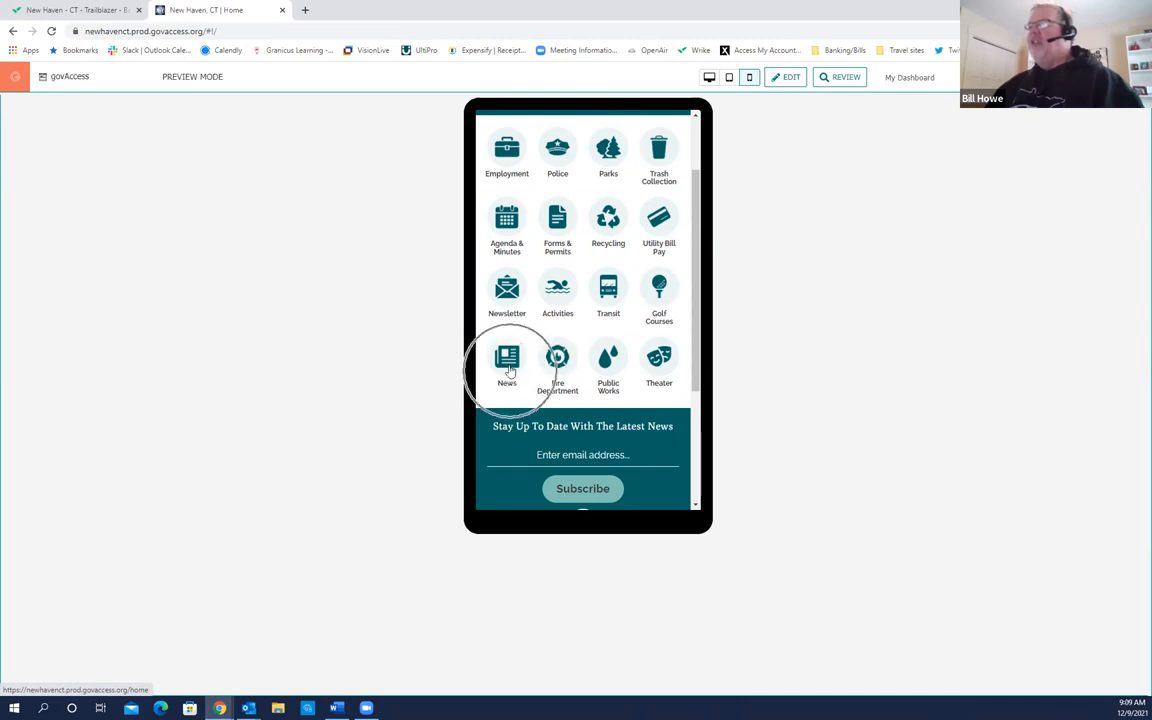
{"action": "left_click", "coordinate": [510, 250]}
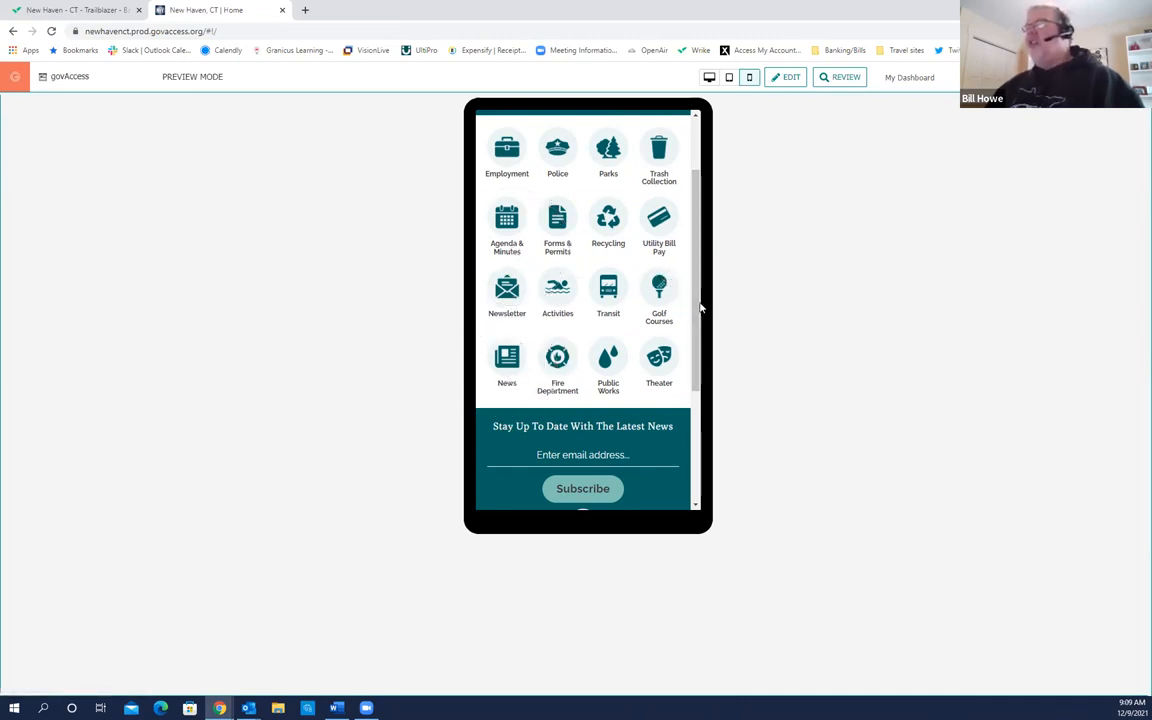
{"action": "left_click_drag", "start_coordinate": [697, 308], "coordinate": [688, 253]}
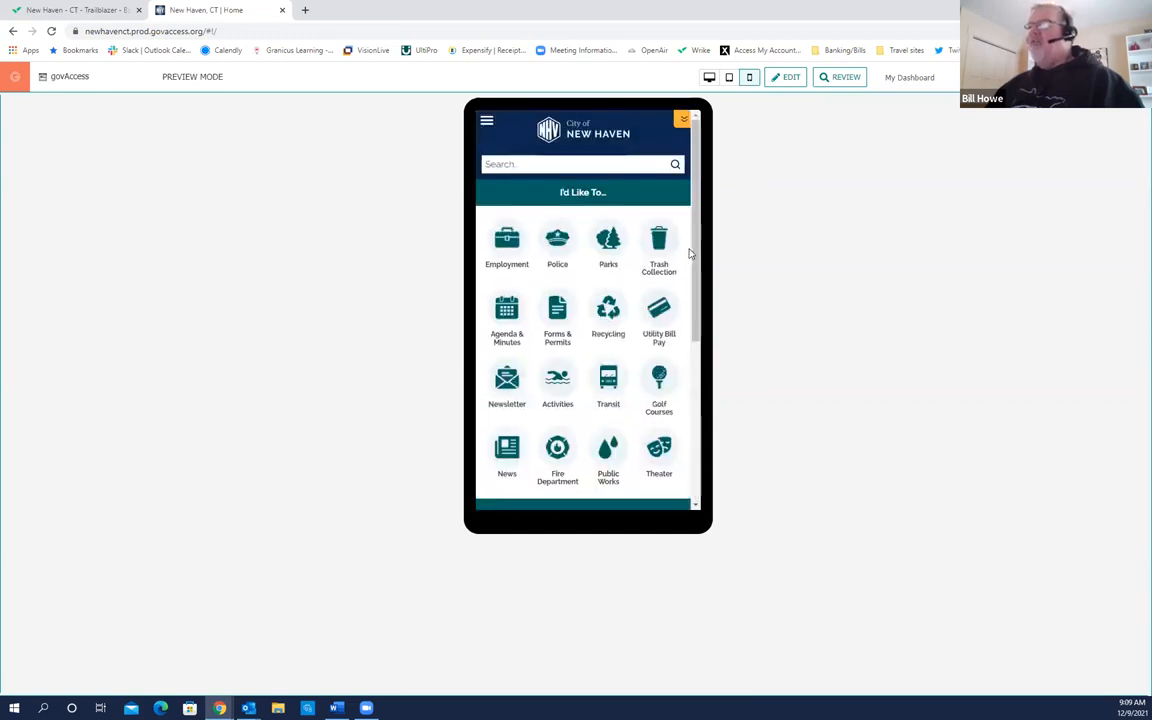
Step: Return the preview to desktop size and go to the My Dashboard page
{"action": "left_click", "coordinate": [709, 78]}
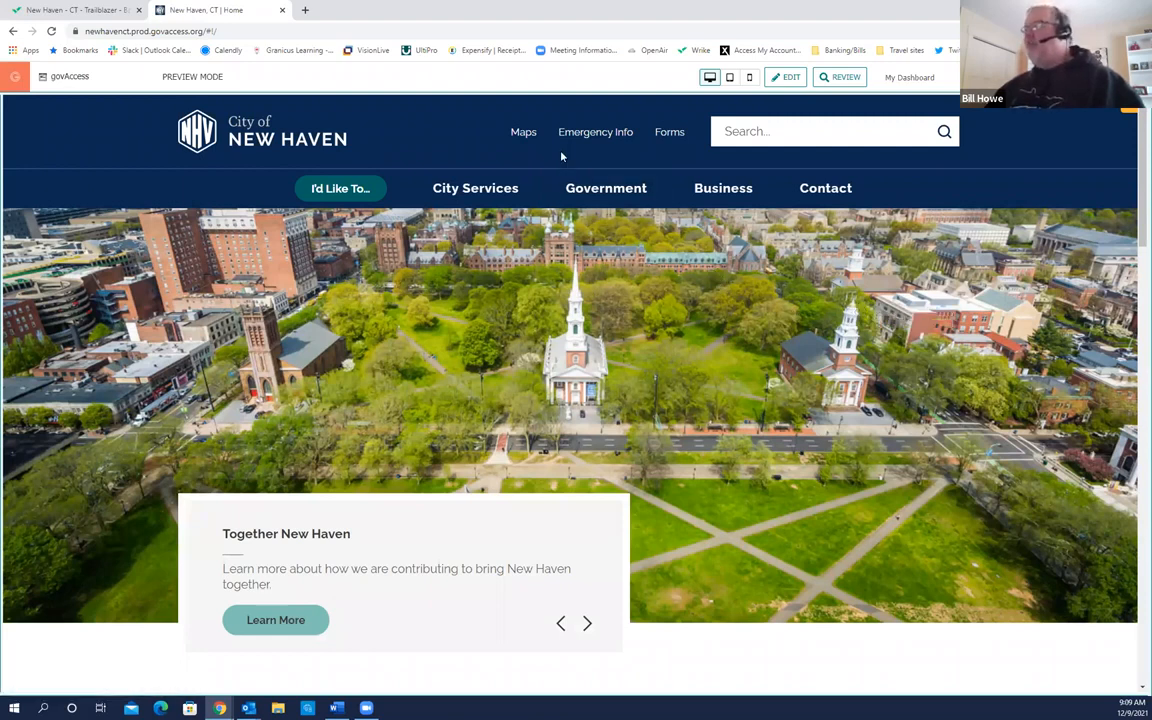
{"action": "left_click", "coordinate": [906, 87]}
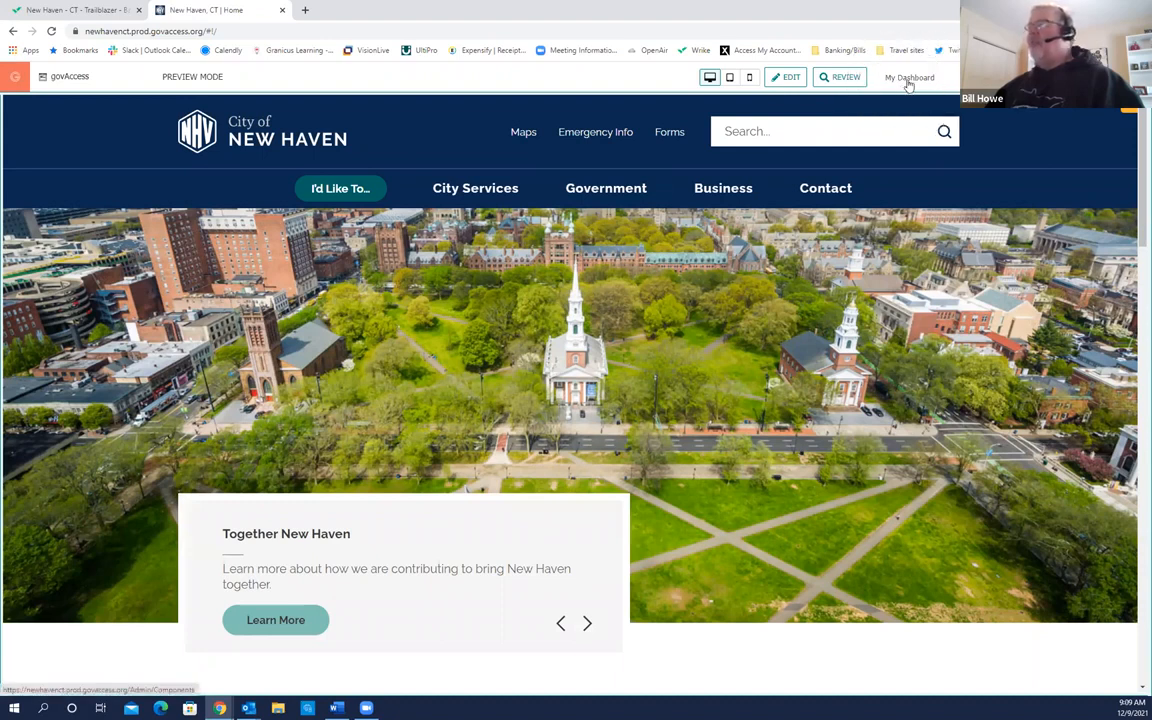
{"action": "left_click", "coordinate": [910, 79]}
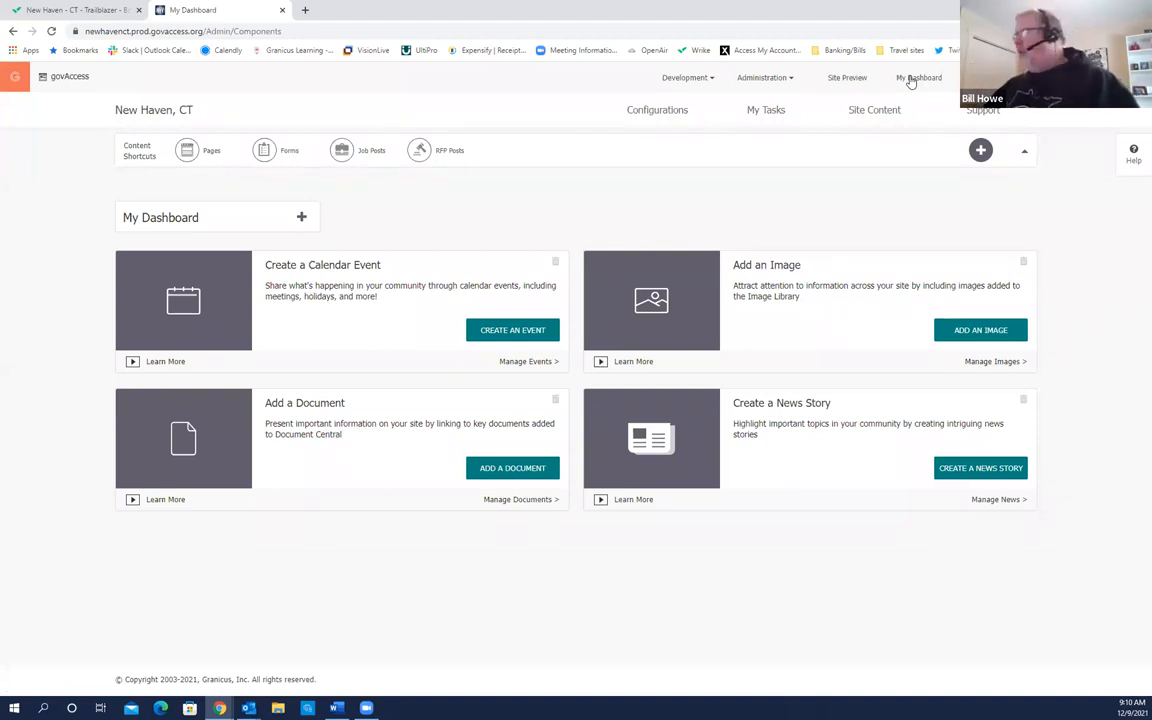
Step: Drag the Add a Document block above Create a Calendar Event on the dashboard
{"action": "left_click", "coordinate": [846, 80]}
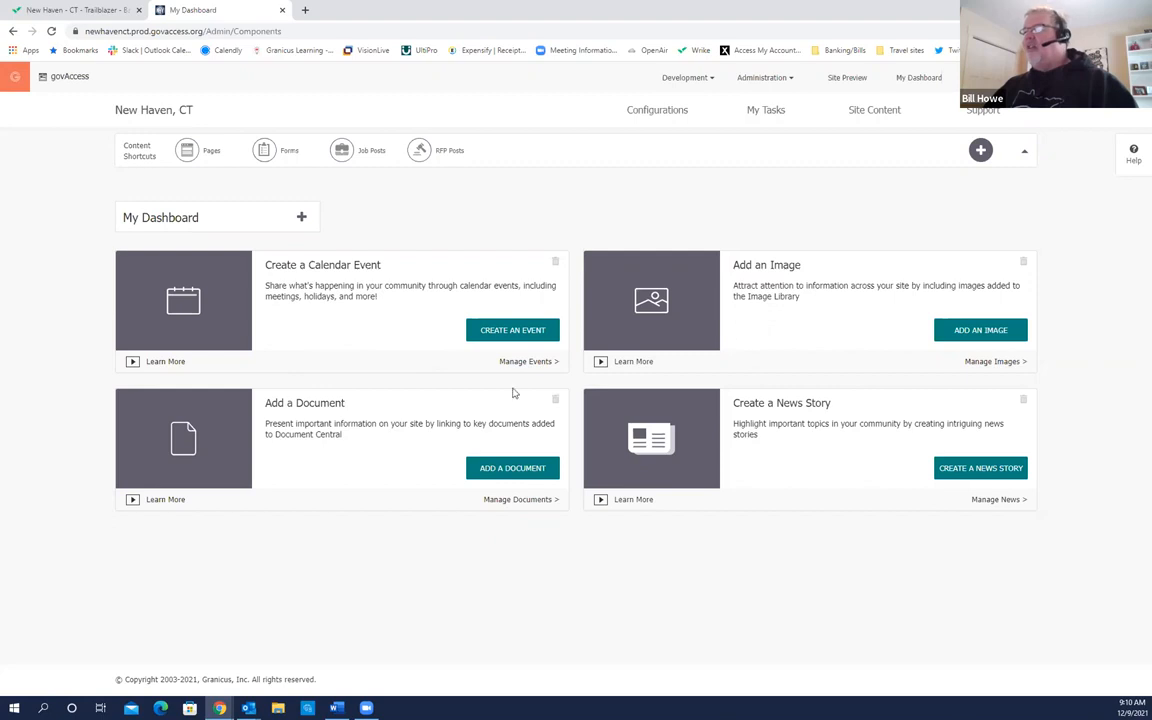
{"action": "left_click_drag", "start_coordinate": [373, 401], "coordinate": [355, 262]}
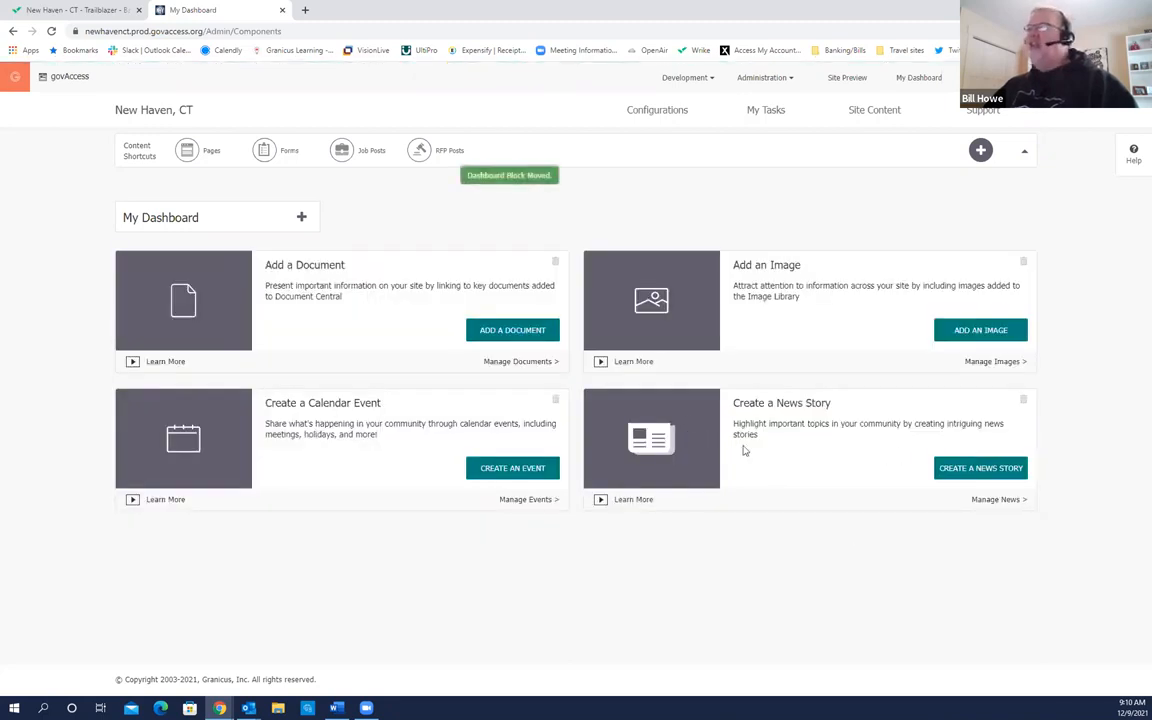
{"action": "left_click", "coordinate": [882, 120]}
{"action": "left_click", "coordinate": [882, 120]}
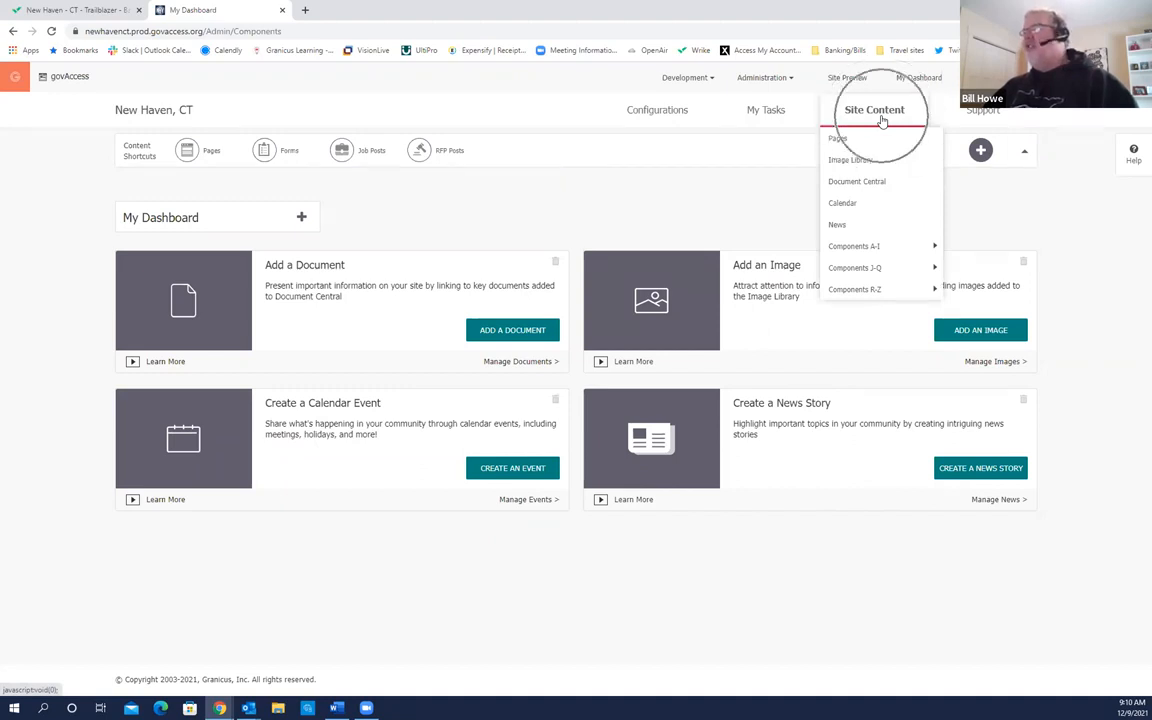
{"action": "left_click", "coordinate": [851, 145]}
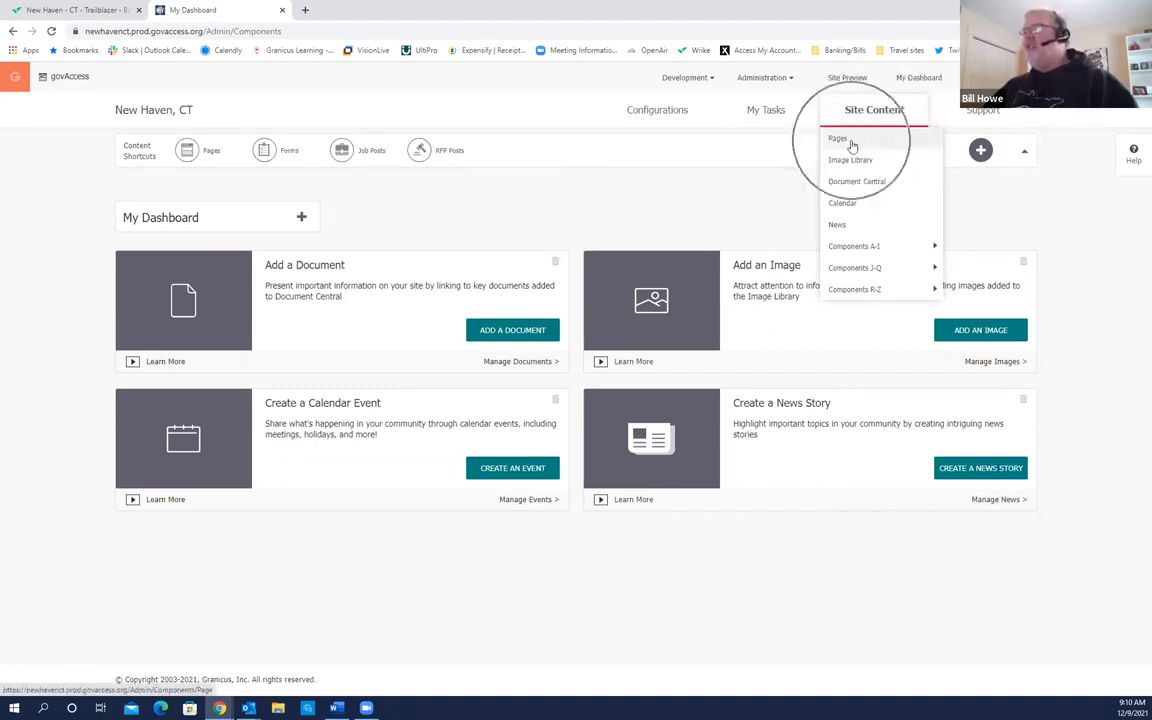
{"action": "left_click", "coordinate": [860, 163]}
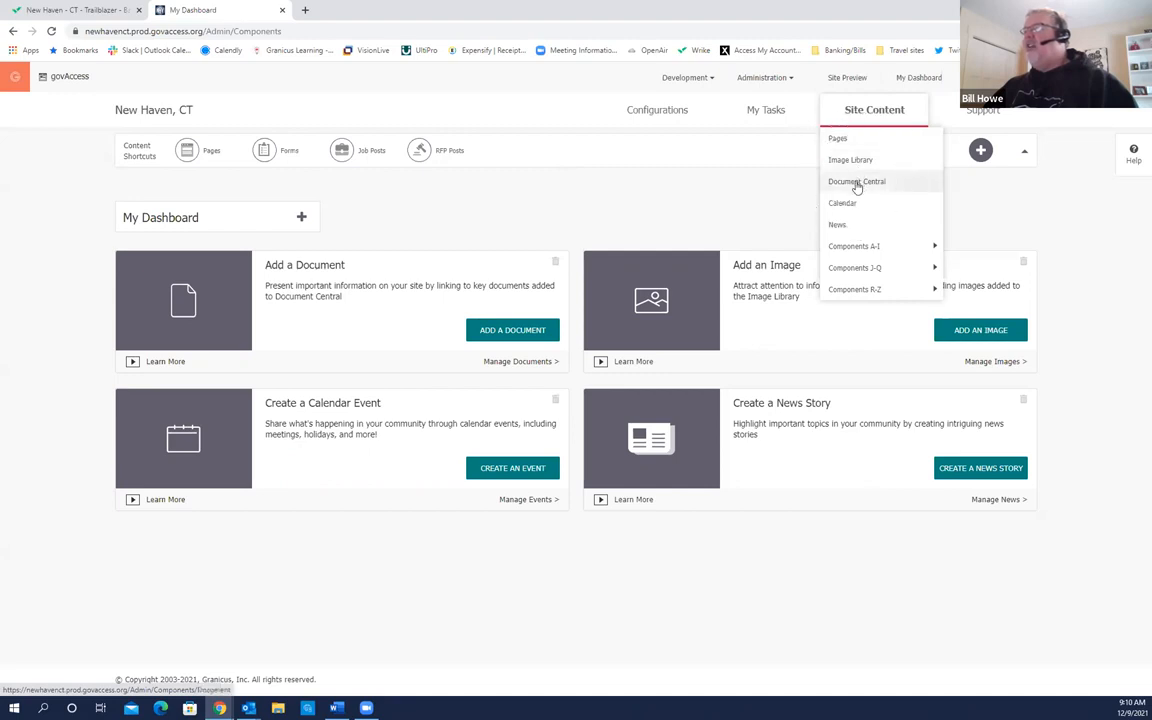
{"action": "left_click", "coordinate": [845, 203]}
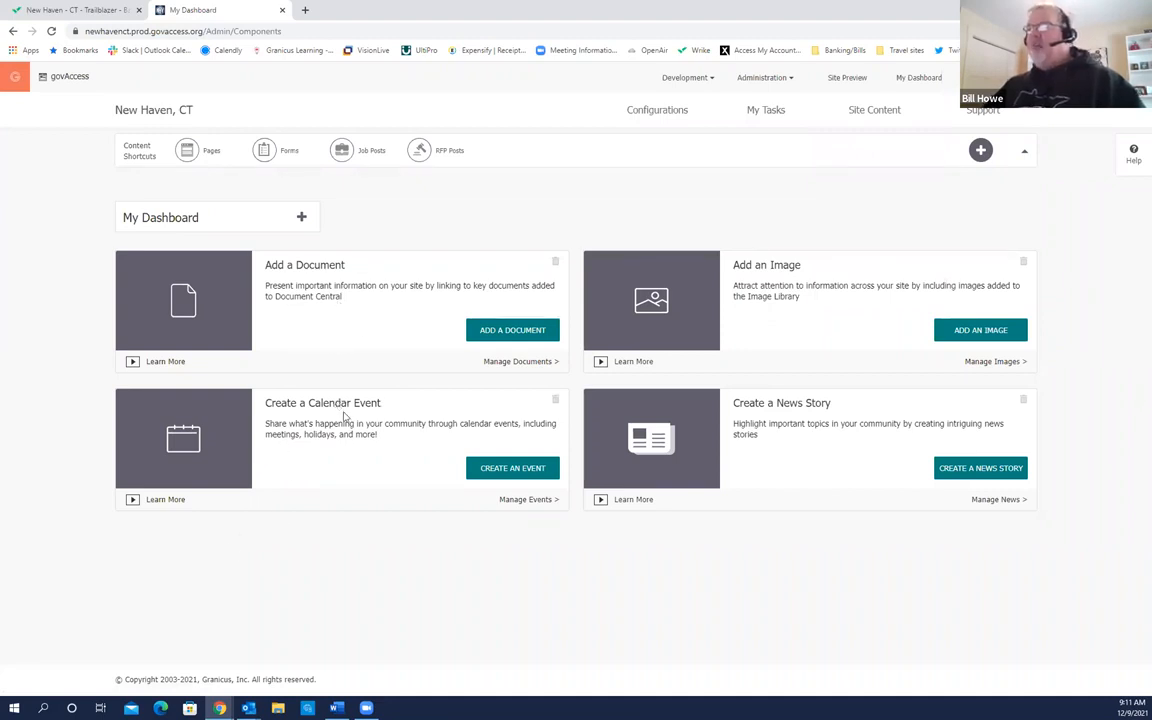
{"action": "left_click", "coordinate": [341, 283]}
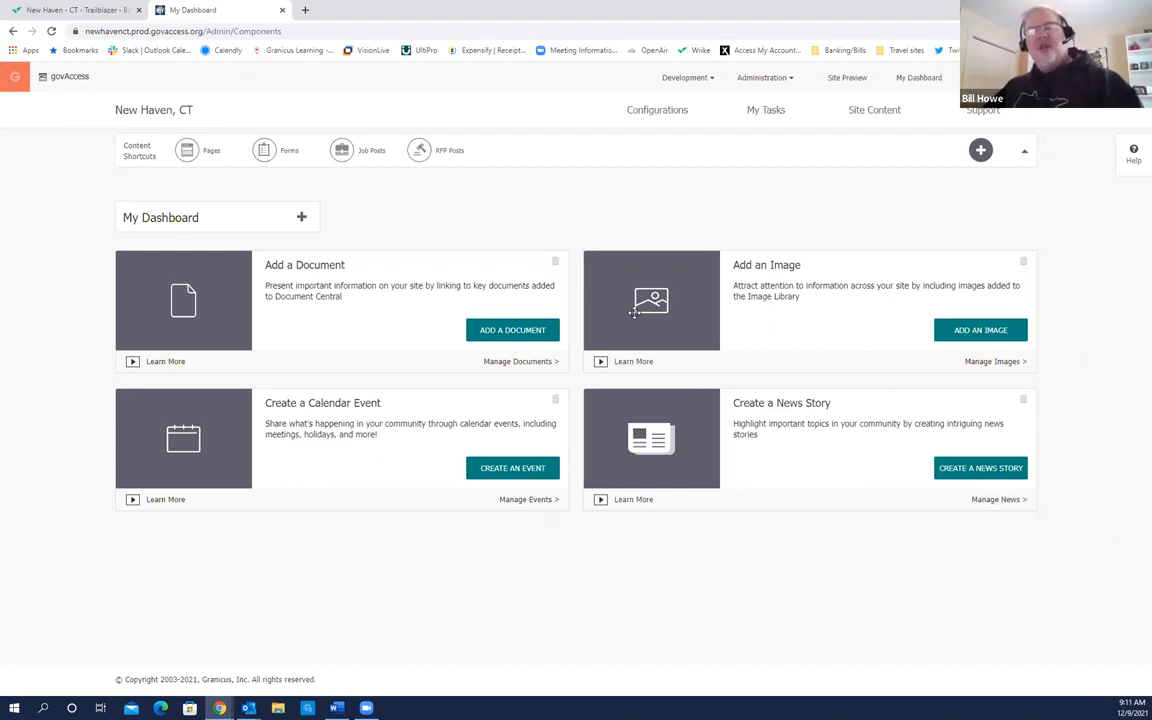
{"action": "left_click", "coordinate": [324, 423]}
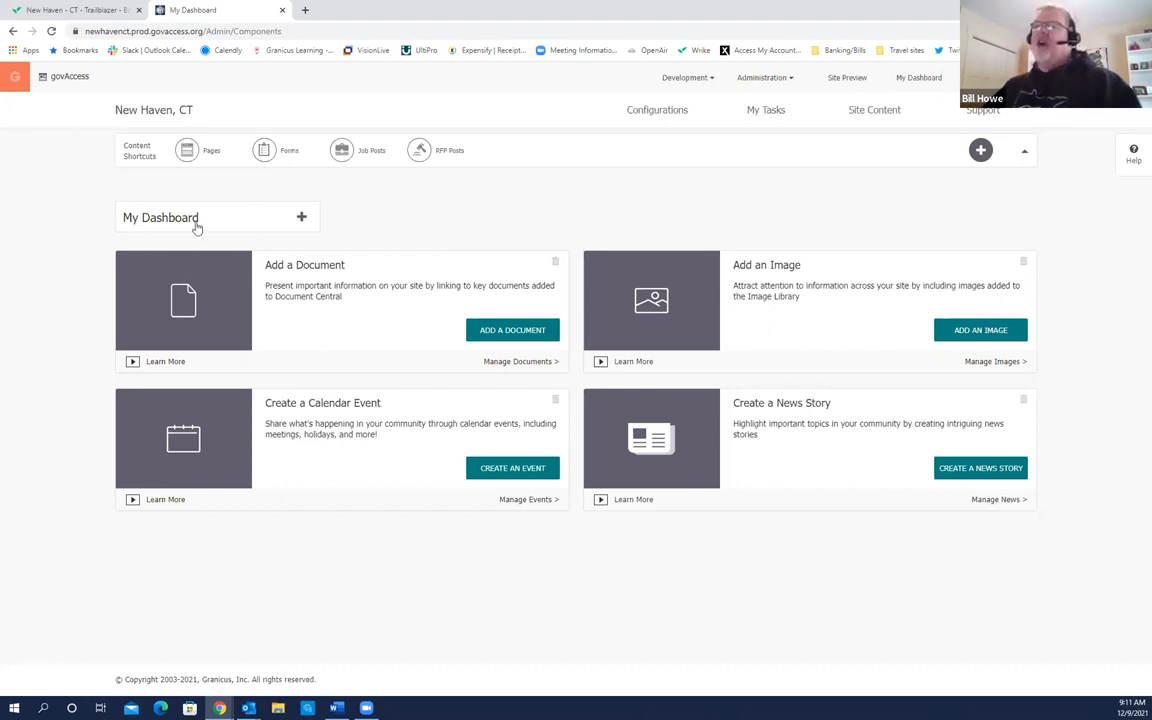
Step: Drop the Scheduled Content Review block below the four dashboard cards and close the block picker
{"action": "left_click", "coordinate": [301, 220]}
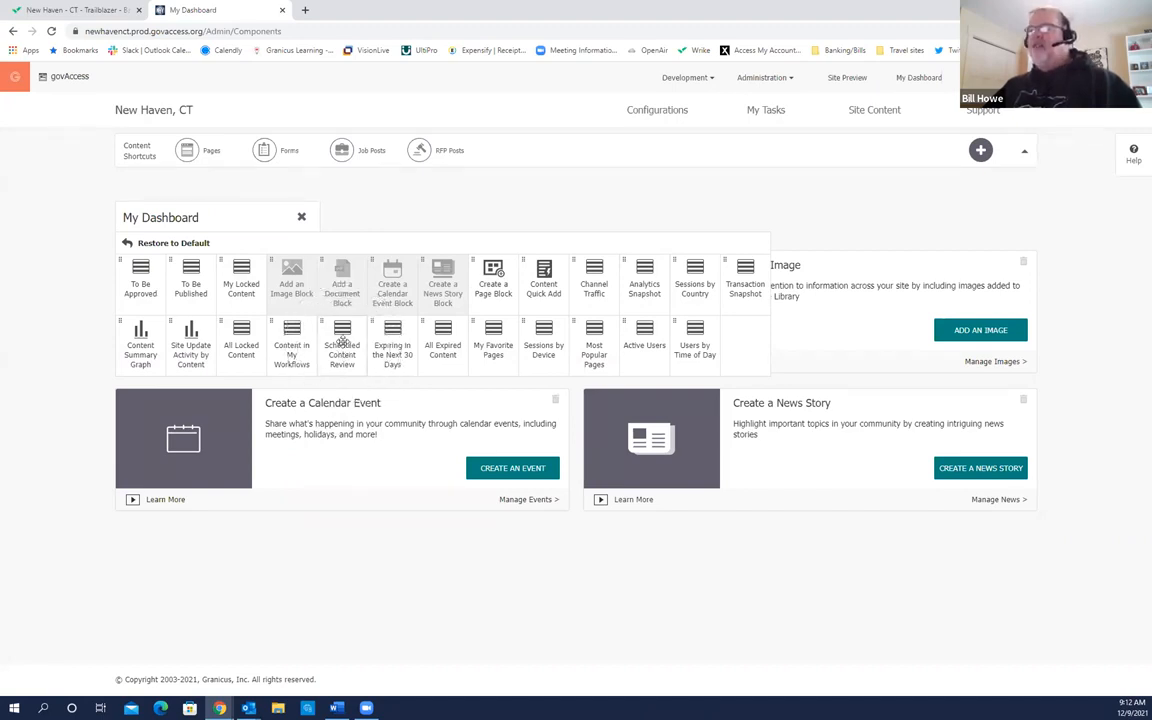
{"action": "left_click_drag", "start_coordinate": [342, 342], "coordinate": [285, 535]}
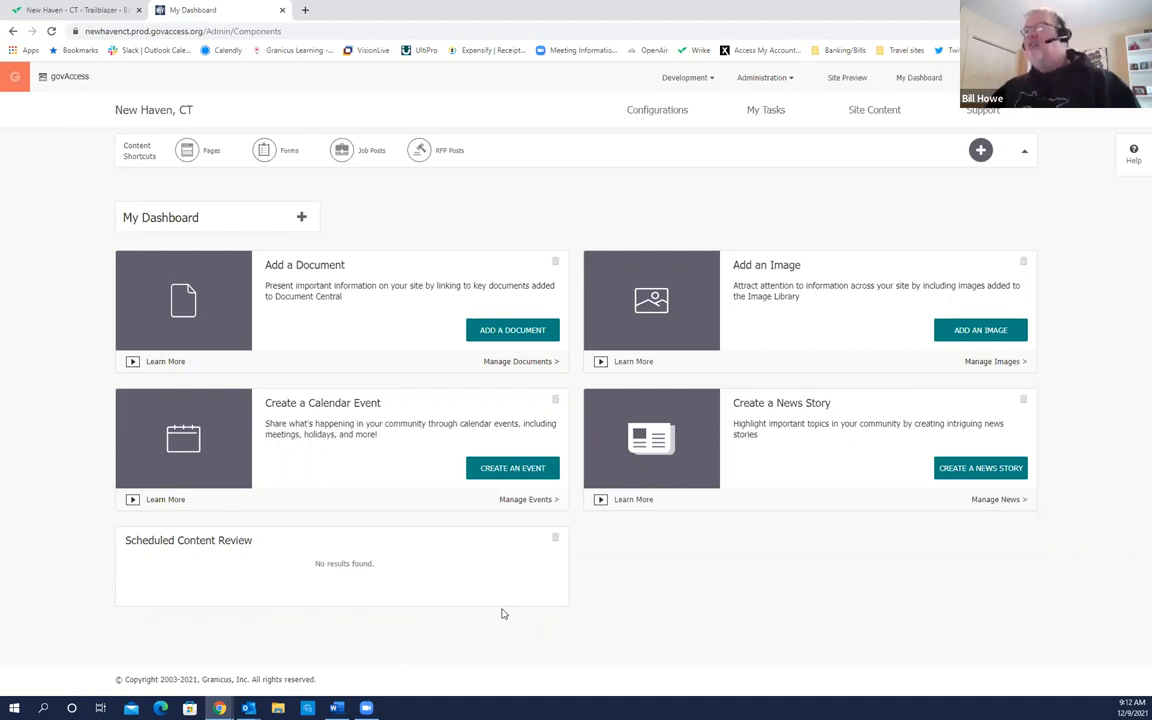
{"action": "left_click", "coordinate": [302, 219]}
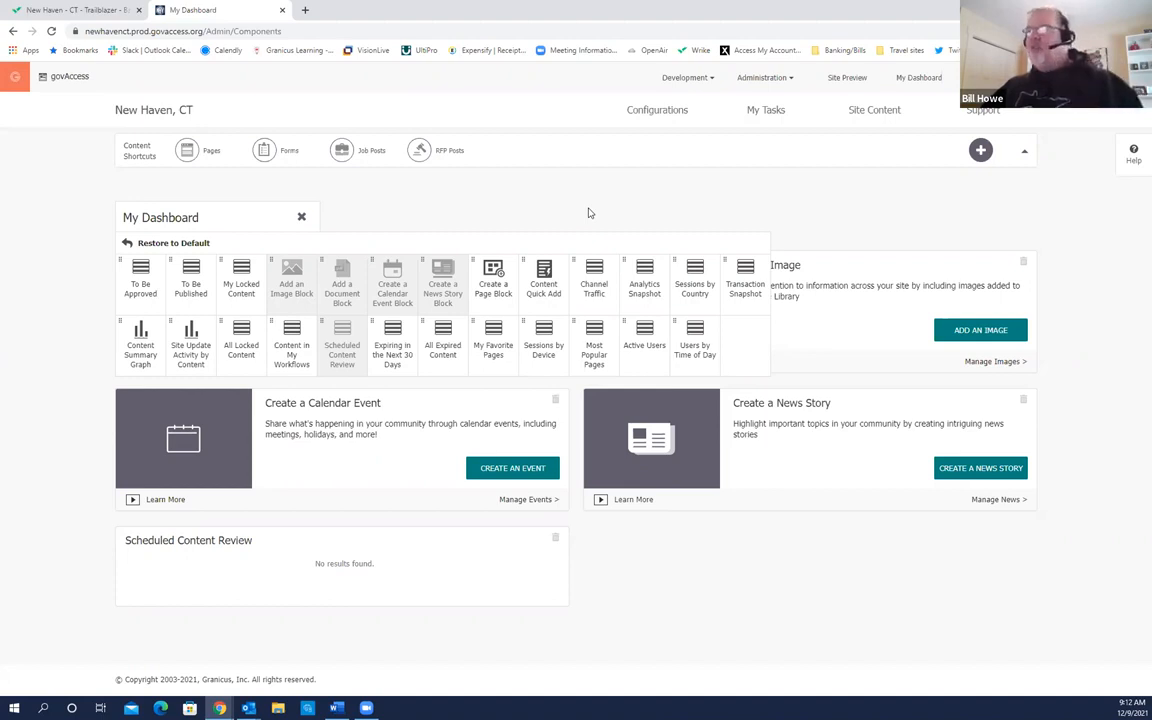
{"action": "left_click", "coordinate": [499, 231]}
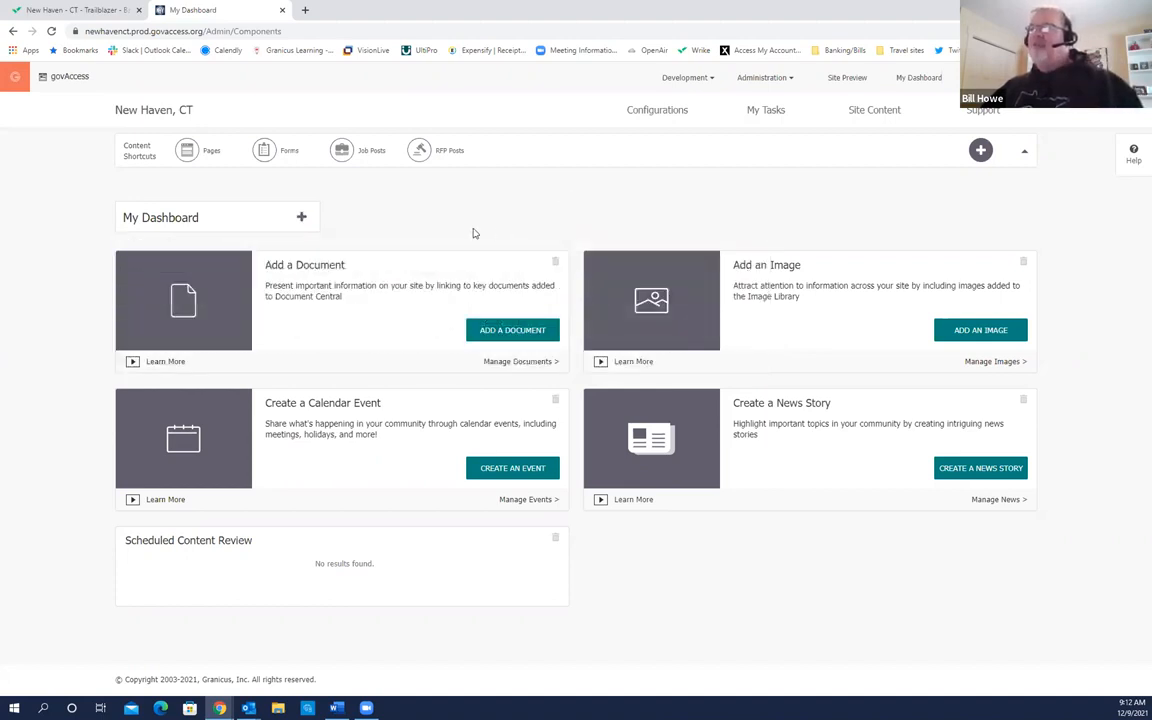
{"action": "left_click", "coordinate": [144, 168]}
{"action": "left_click", "coordinate": [146, 168]}
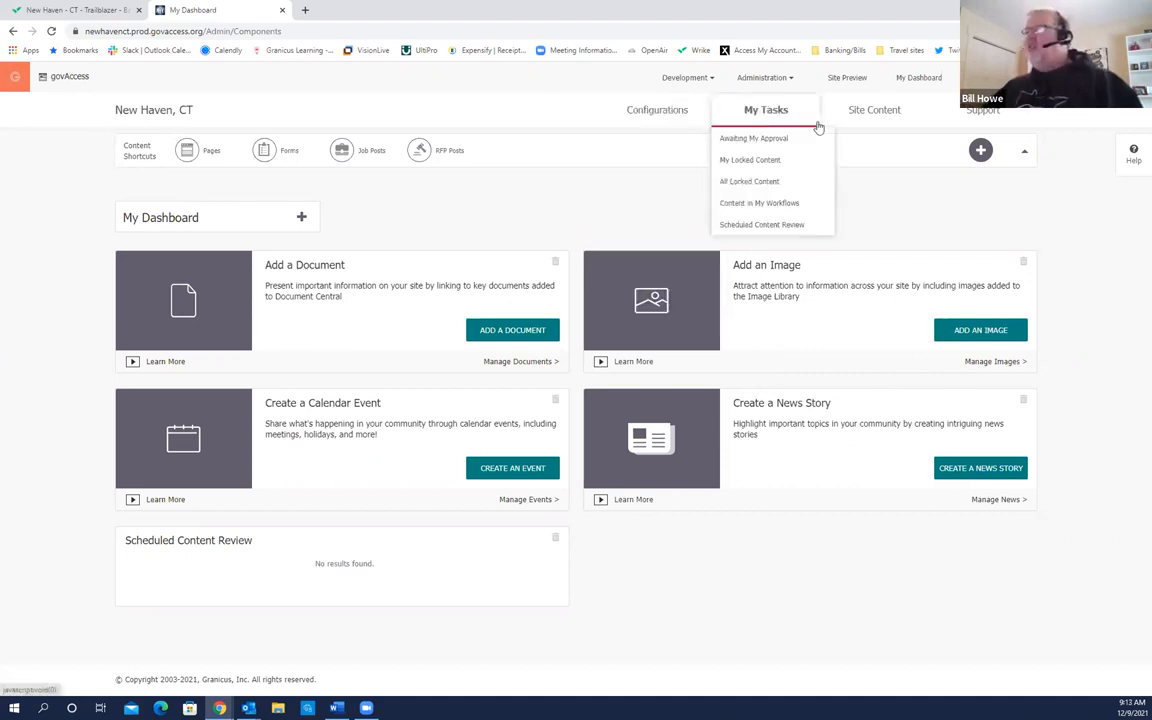
Step: Add an Image Library shortcut to Content Shortcuts beside RFP Posts
{"action": "left_click", "coordinate": [867, 119]}
{"action": "left_click", "coordinate": [837, 143]}
{"action": "left_click", "coordinate": [195, 156]}
{"action": "left_click", "coordinate": [194, 160]}
{"action": "left_click", "coordinate": [197, 164]}
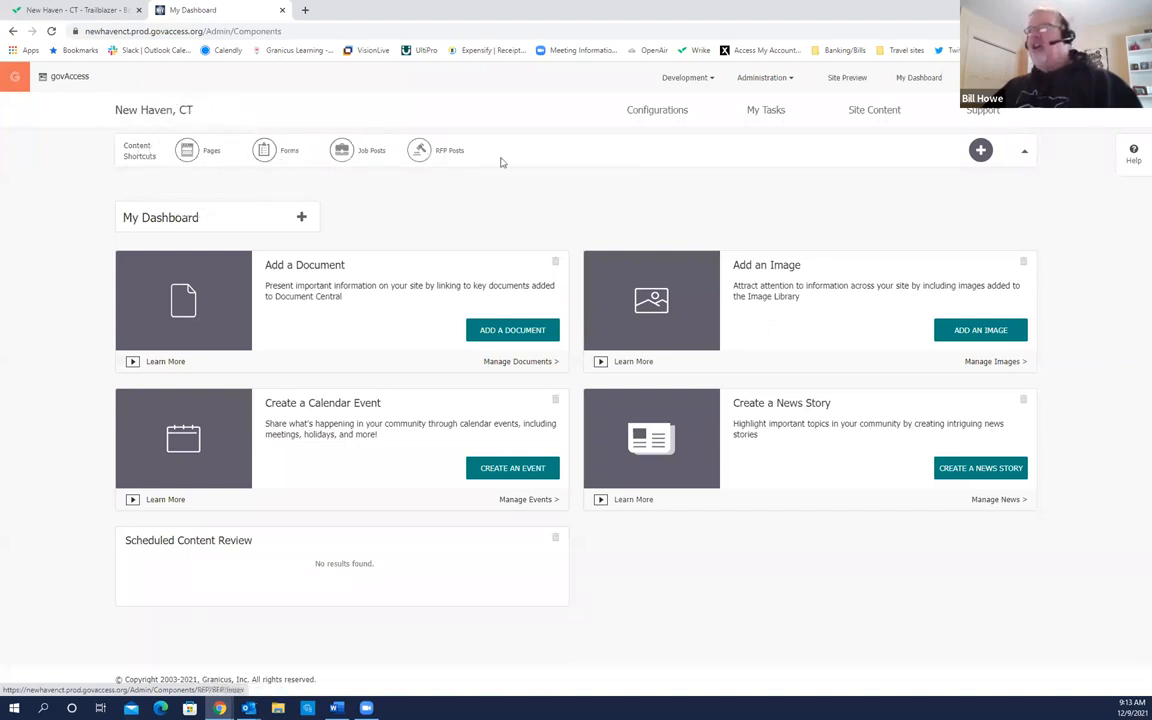
{"action": "left_click", "coordinate": [980, 150]}
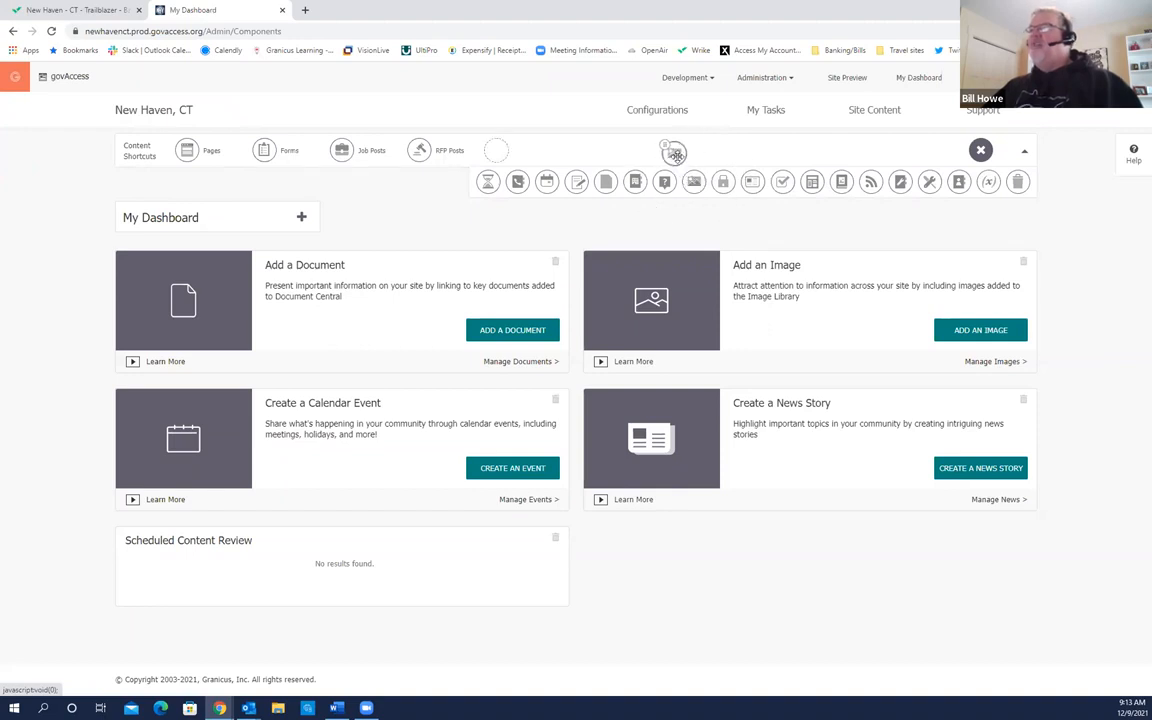
{"action": "left_click_drag", "start_coordinate": [667, 149], "coordinate": [497, 151]}
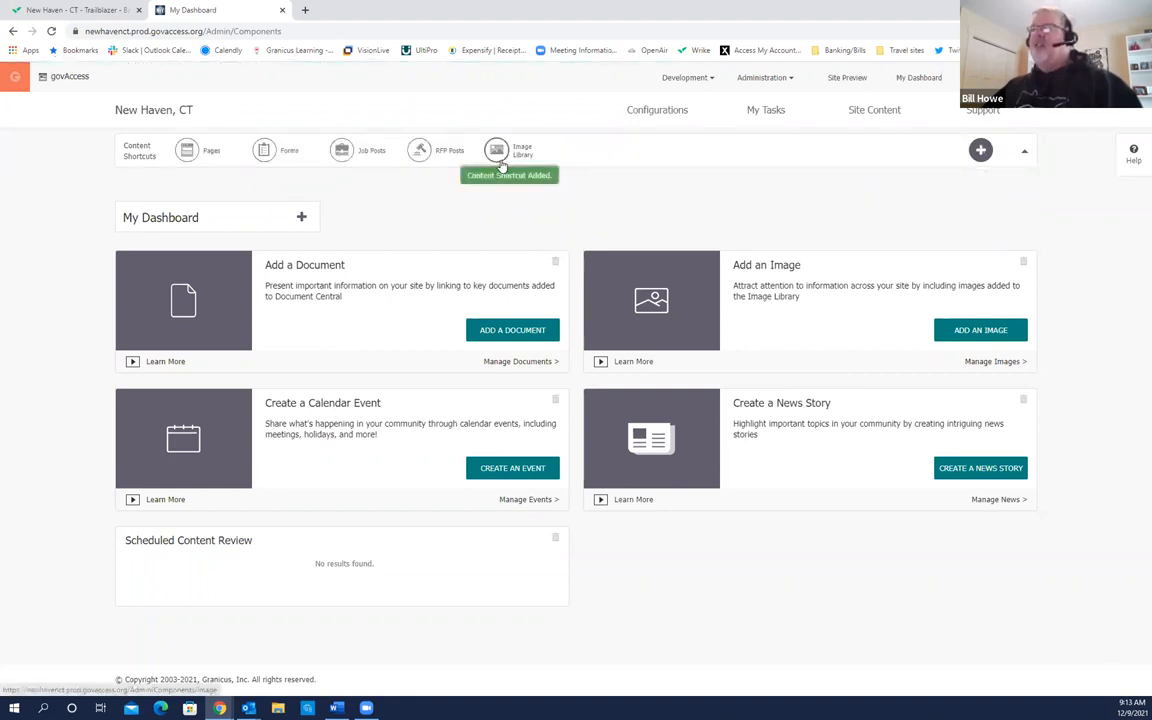
{"action": "left_click", "coordinate": [717, 297]}
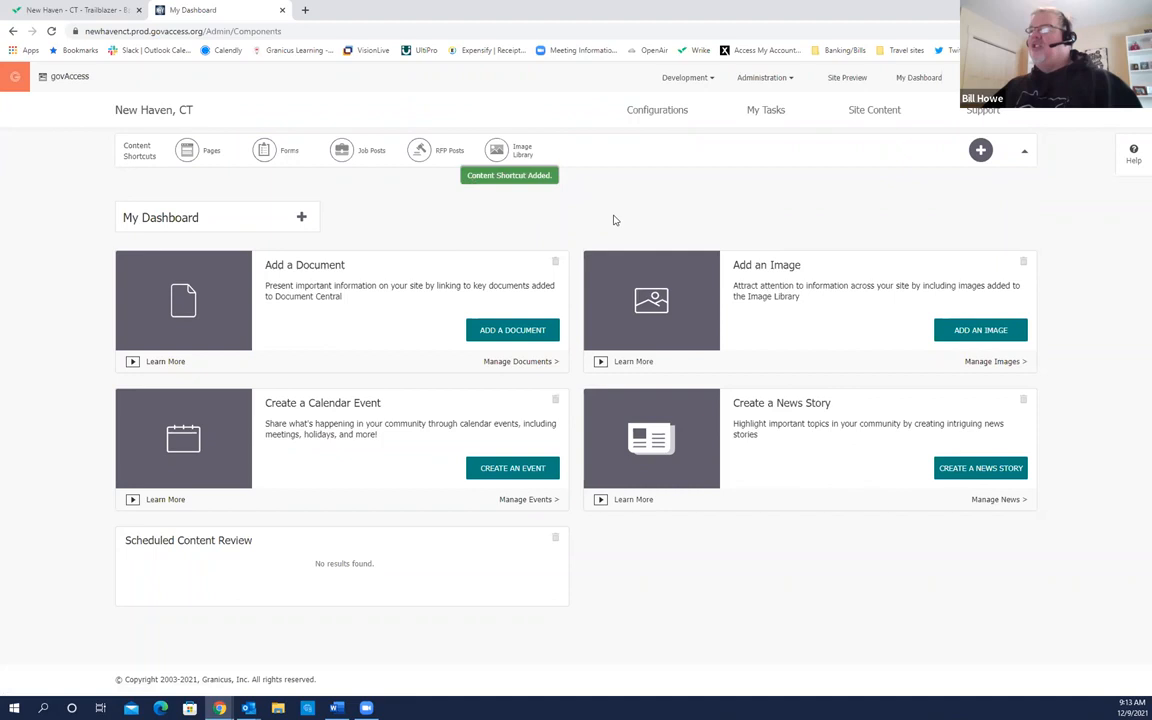
Step: Open the Online Reference knowledge base from the Support menu
{"action": "mouse_move", "coordinate": [870, 110]}
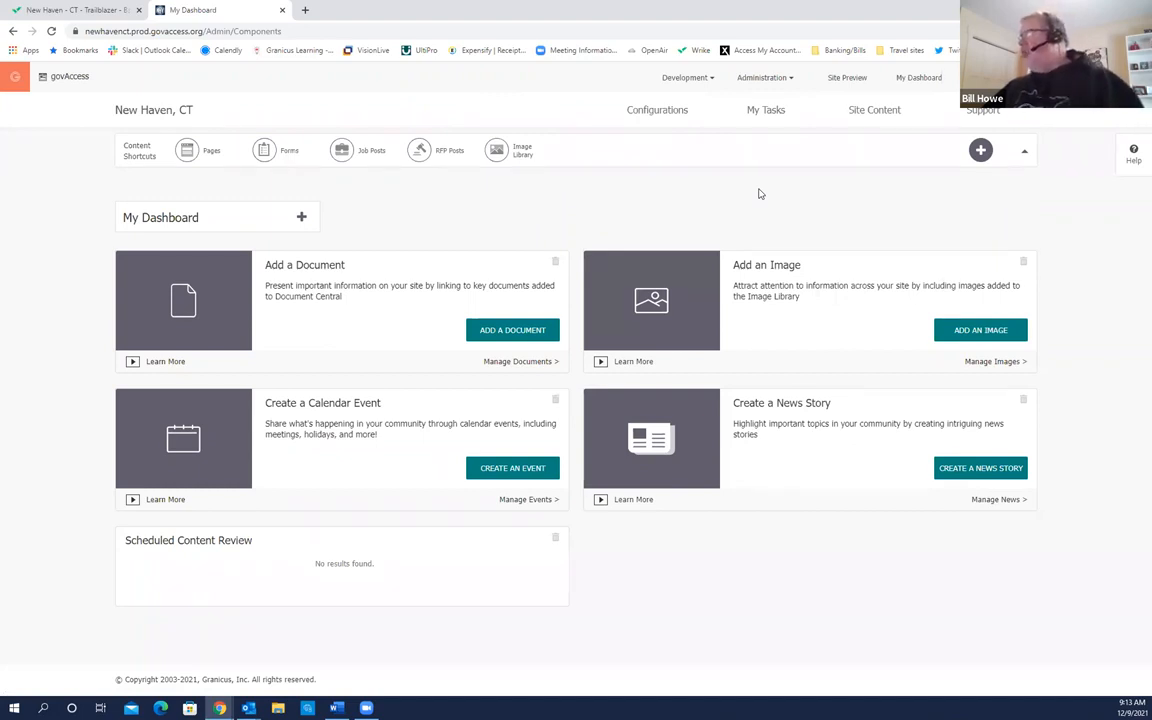
{"action": "left_click", "coordinate": [987, 119]}
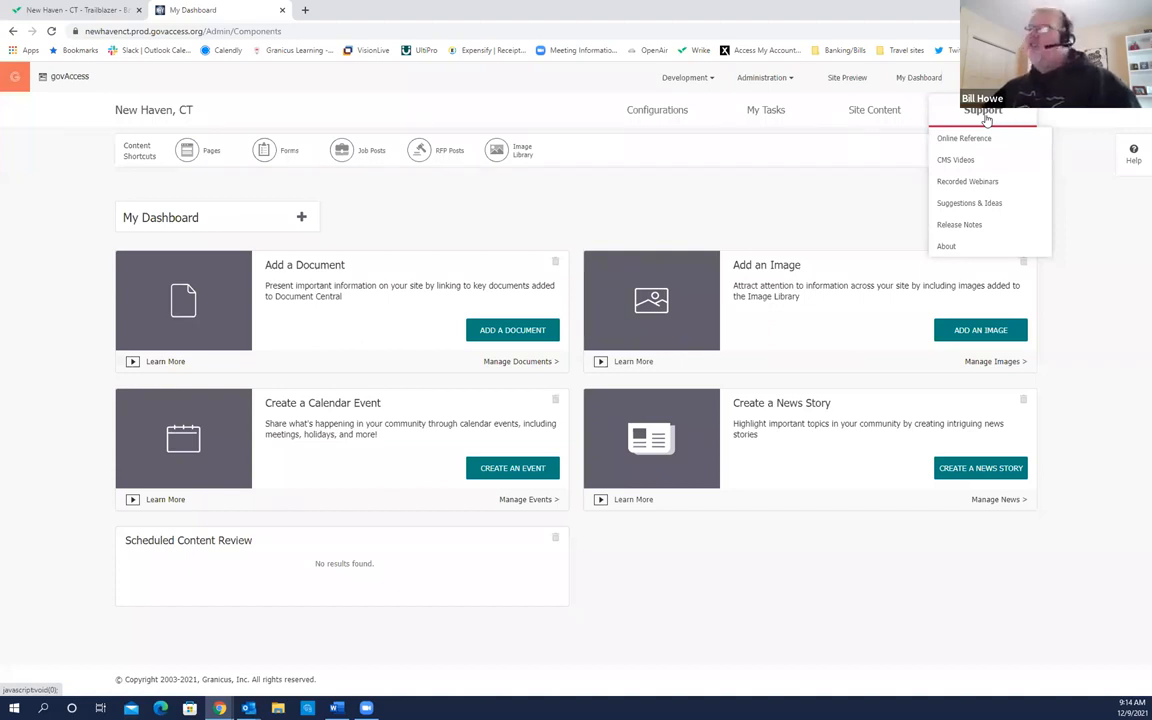
{"action": "left_click", "coordinate": [981, 142]}
{"action": "left_click", "coordinate": [981, 142]}
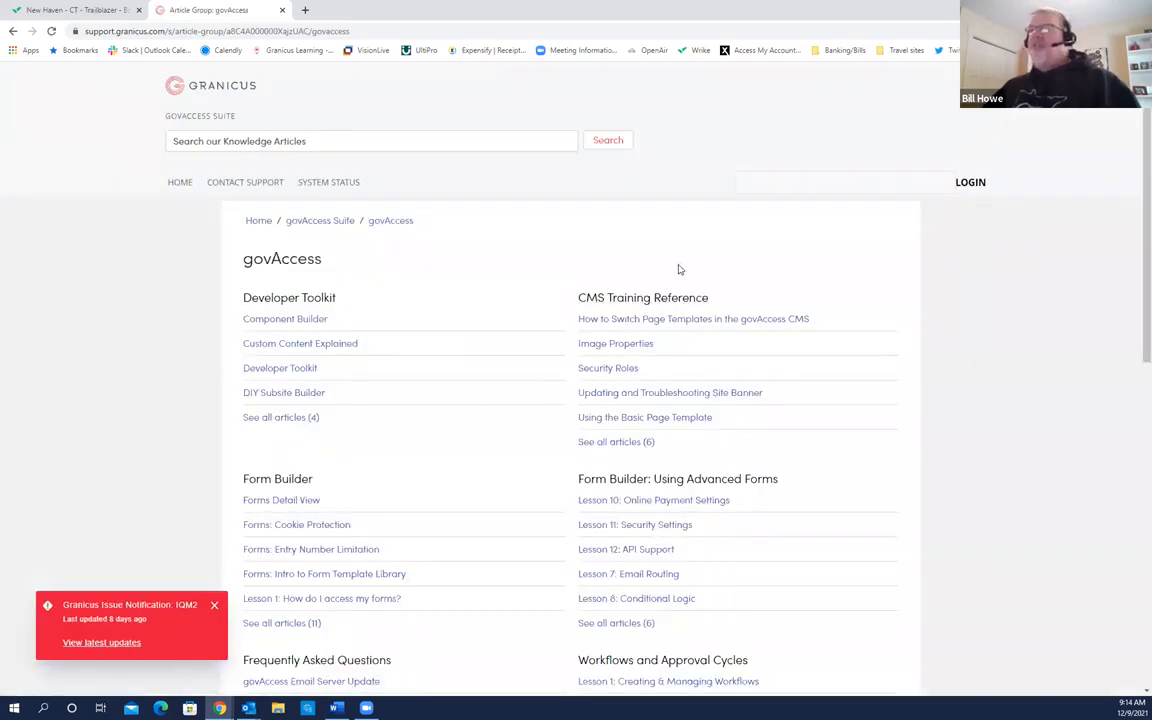
{"action": "left_click", "coordinate": [350, 142]}
{"action": "left_click", "coordinate": [363, 142]}
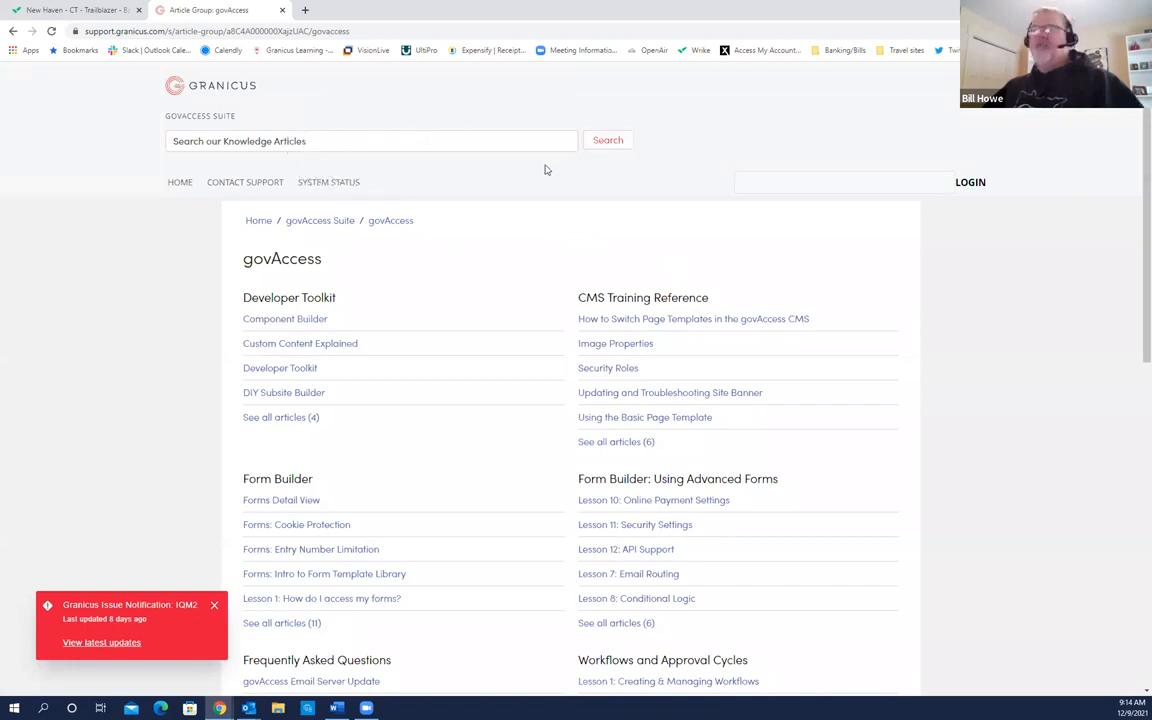
{"action": "scroll", "coordinate": [951, 292], "scroll_direction": "down", "scroll_amount": 1}
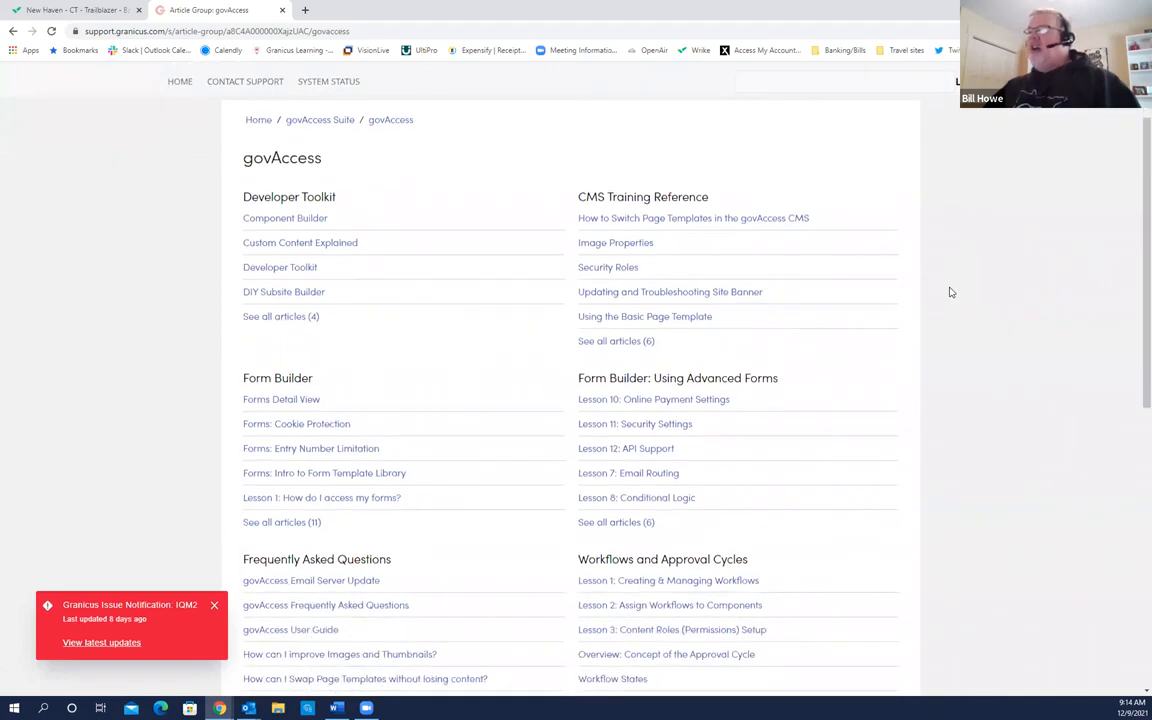
{"action": "scroll", "coordinate": [951, 292], "scroll_direction": "up", "scroll_amount": 1}
{"action": "left_click", "coordinate": [630, 245]}
{"action": "left_click", "coordinate": [630, 246]}
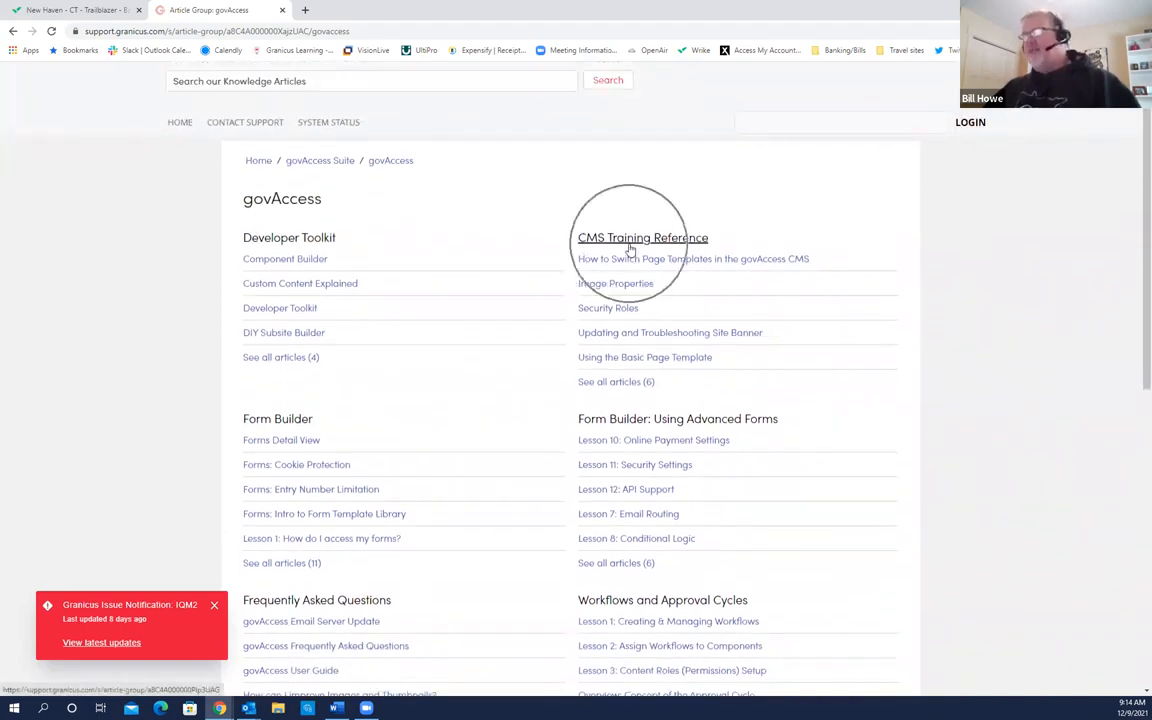
{"action": "left_click", "coordinate": [630, 296]}
{"action": "left_click", "coordinate": [630, 296]}
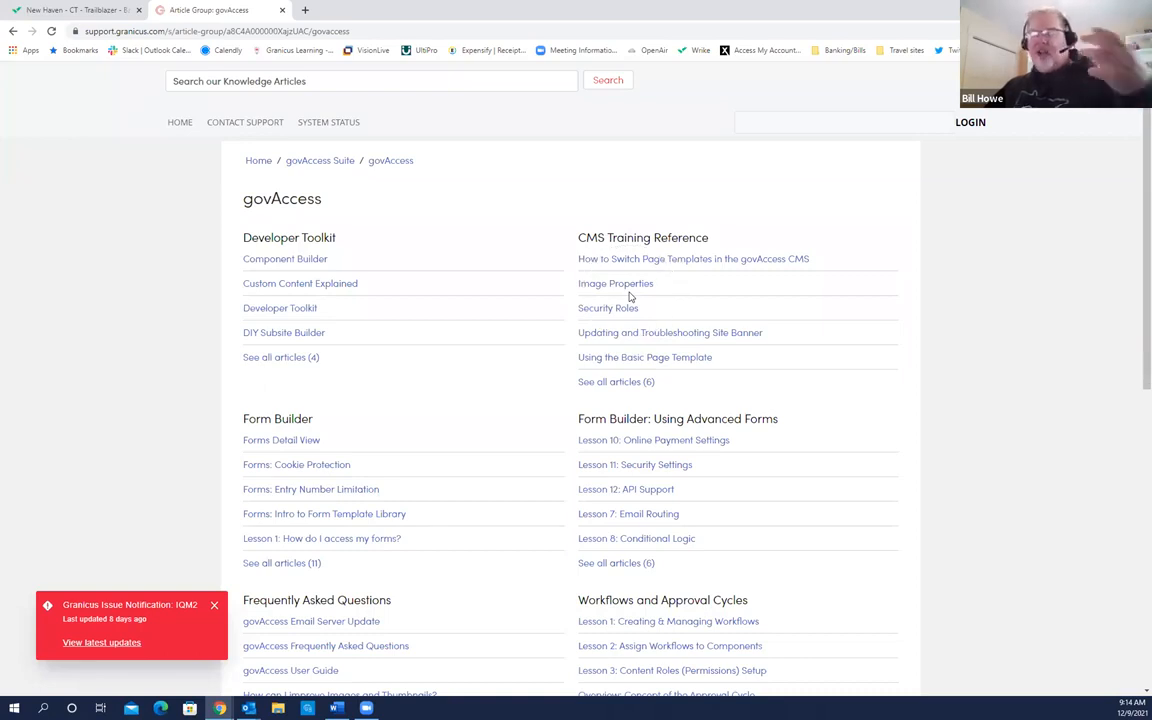
{"action": "left_click", "coordinate": [633, 366]}
{"action": "left_click", "coordinate": [633, 366]}
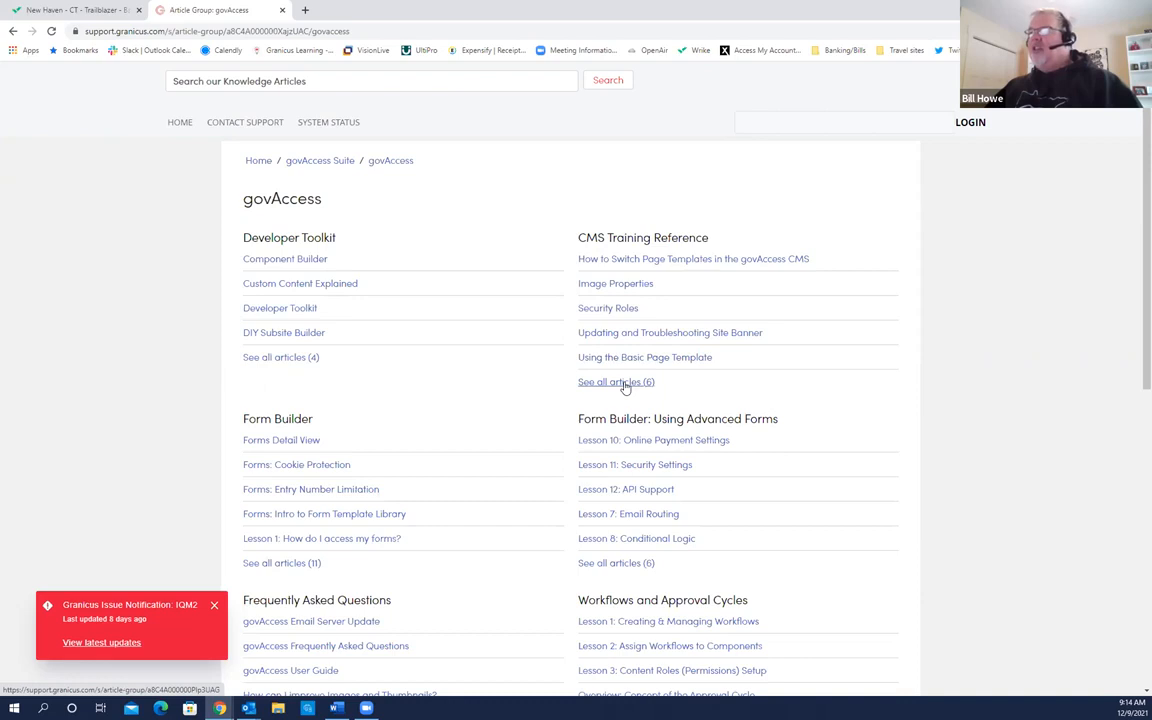
{"action": "left_click", "coordinate": [625, 388]}
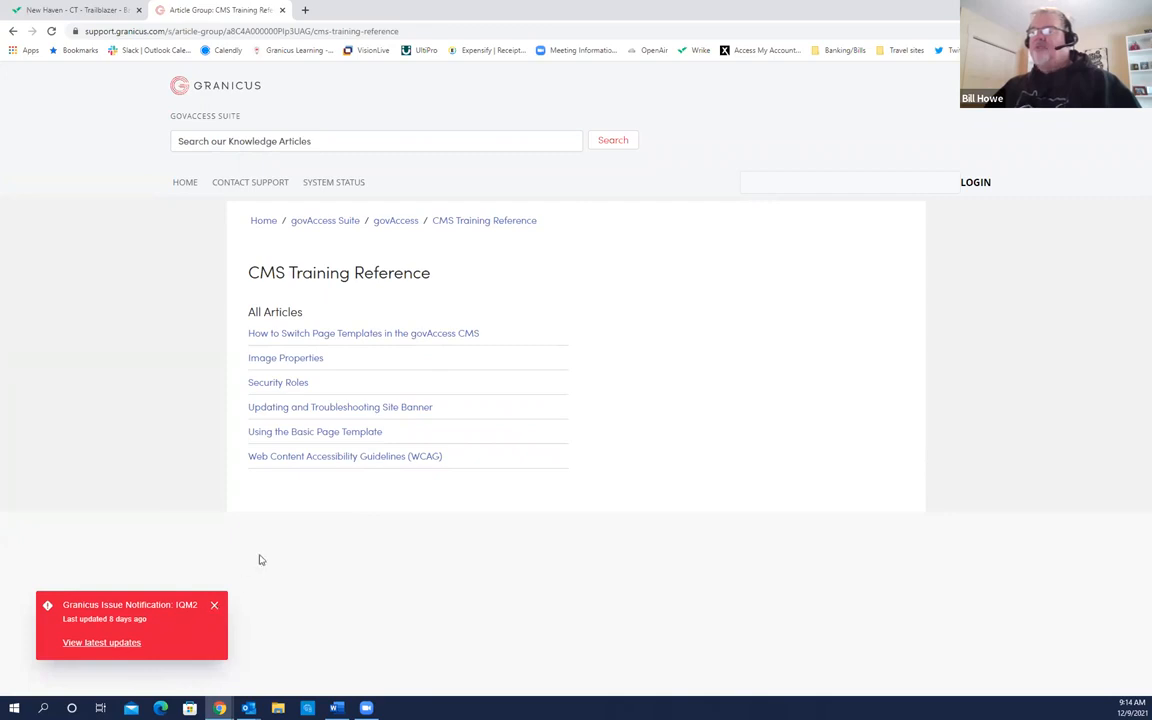
{"action": "left_click", "coordinate": [214, 605]}
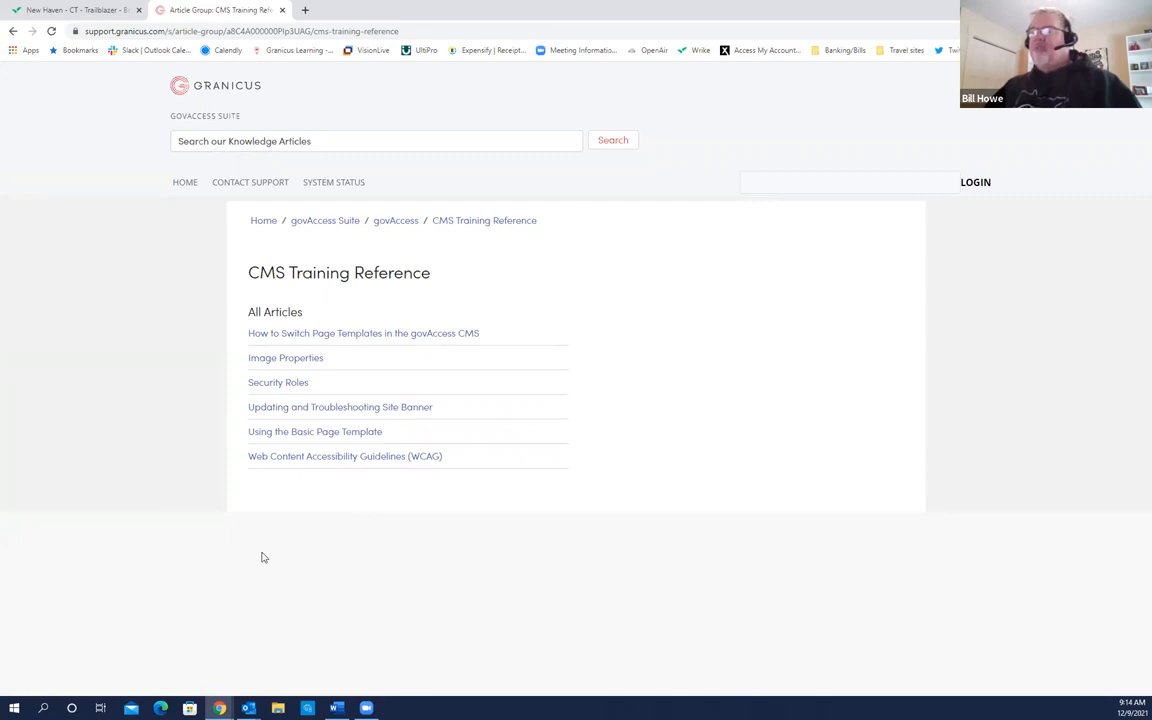
{"action": "left_click", "coordinate": [326, 466]}
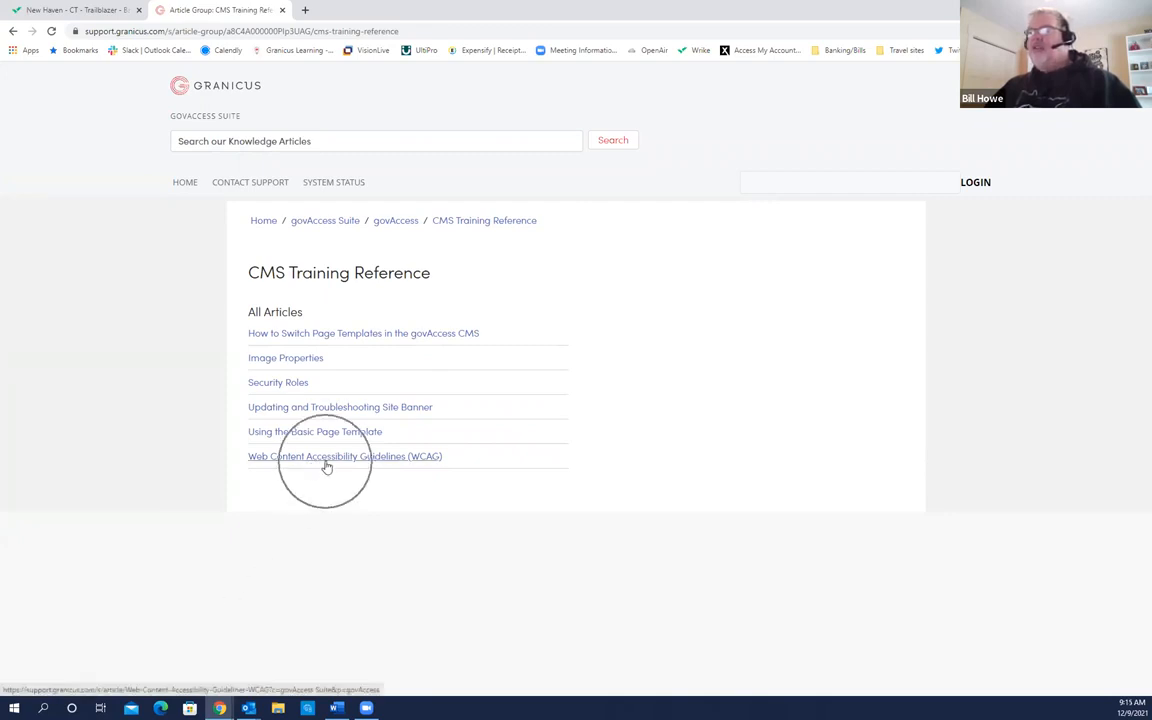
{"action": "left_click", "coordinate": [380, 467]}
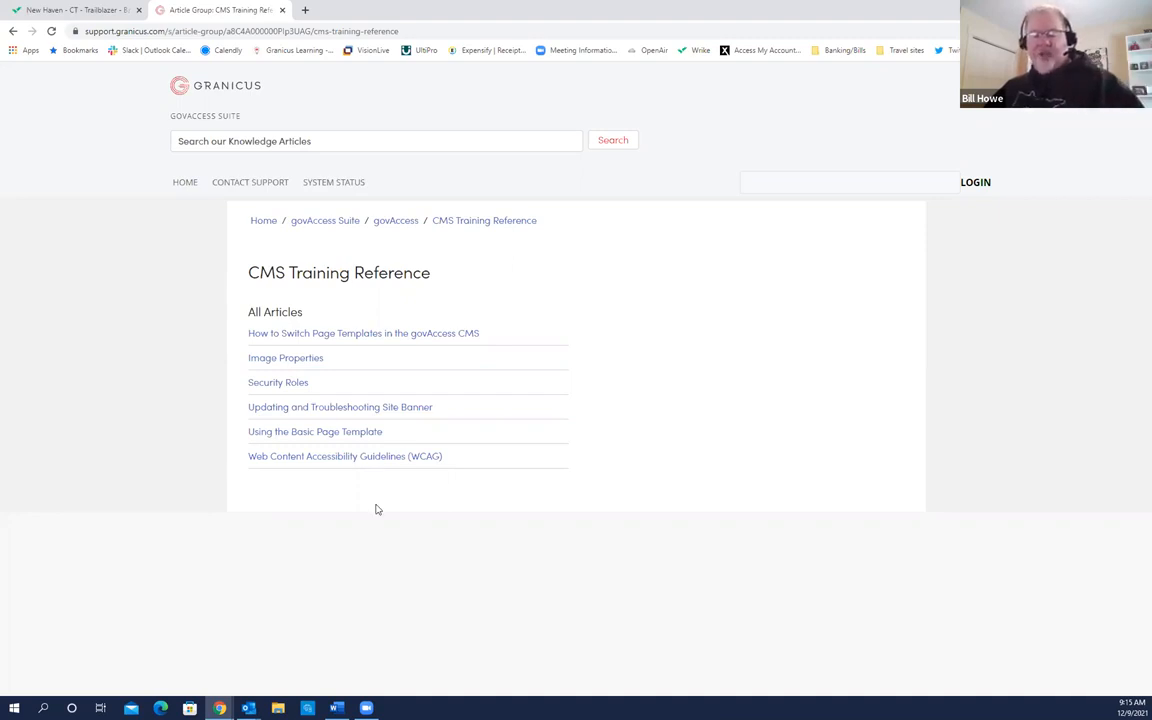
{"action": "mouse_move", "coordinate": [367, 706]}
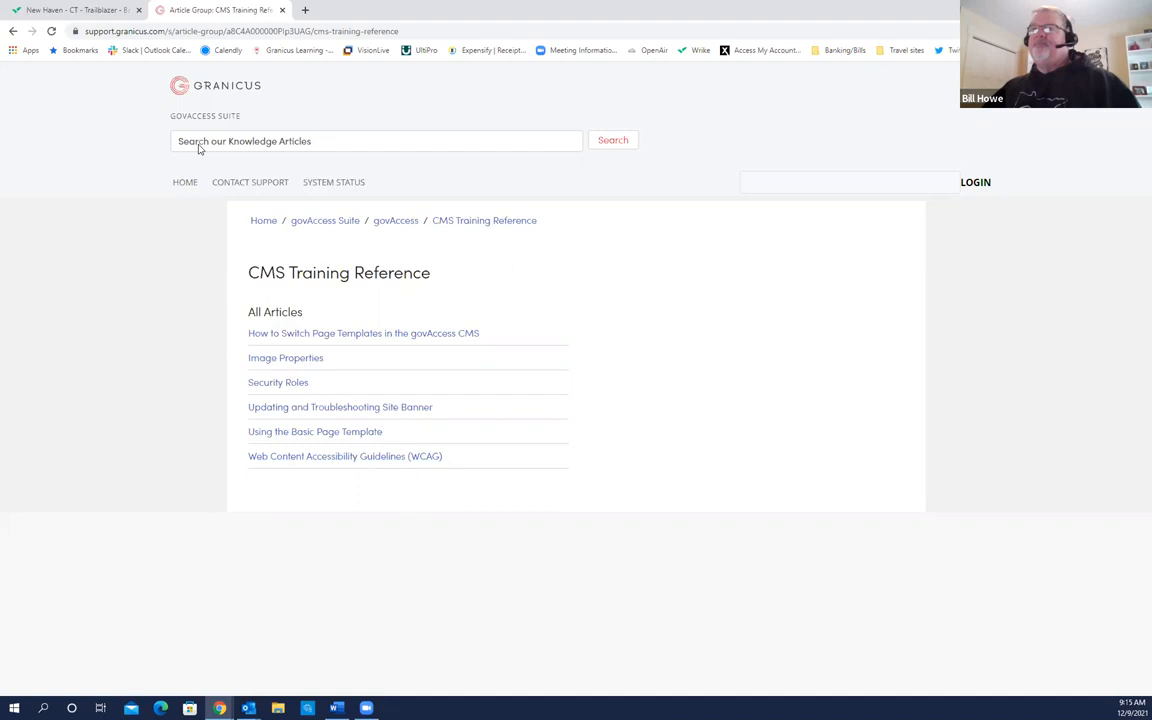
{"action": "left_click", "coordinate": [13, 31]}
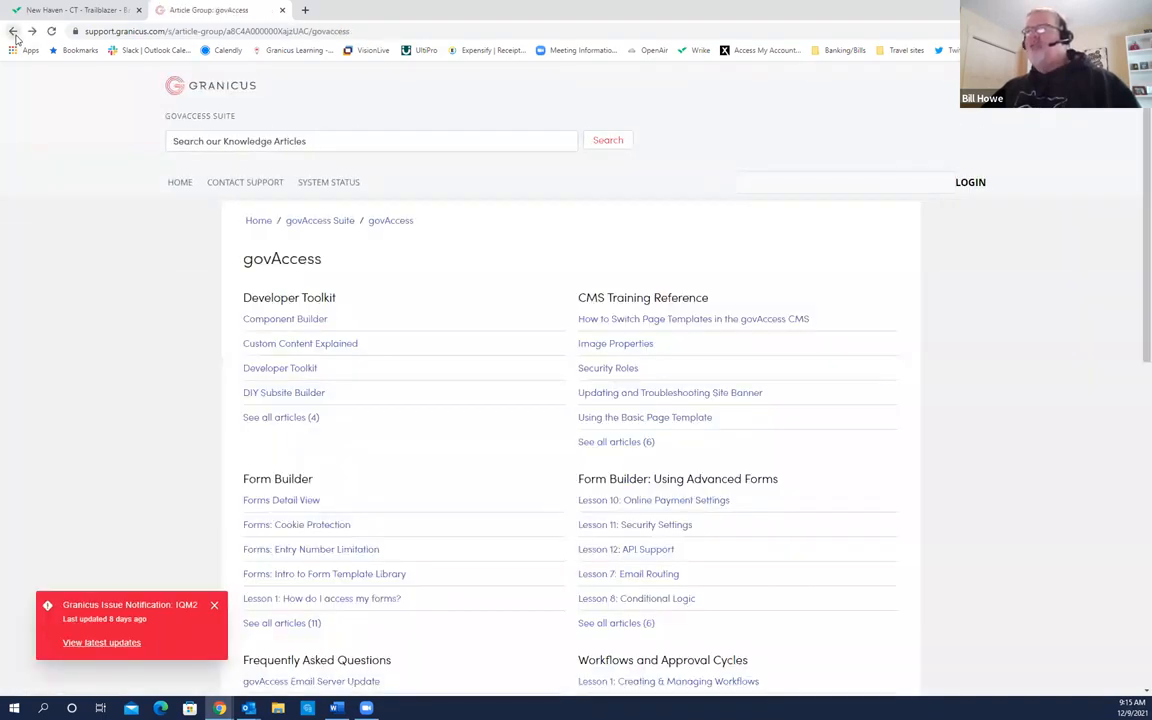
{"action": "left_click", "coordinate": [13, 31]}
Step: Choose CMS Videos under Support to list training videos like Navigating the Dashboard and Add Page
{"action": "left_click", "coordinate": [987, 118]}
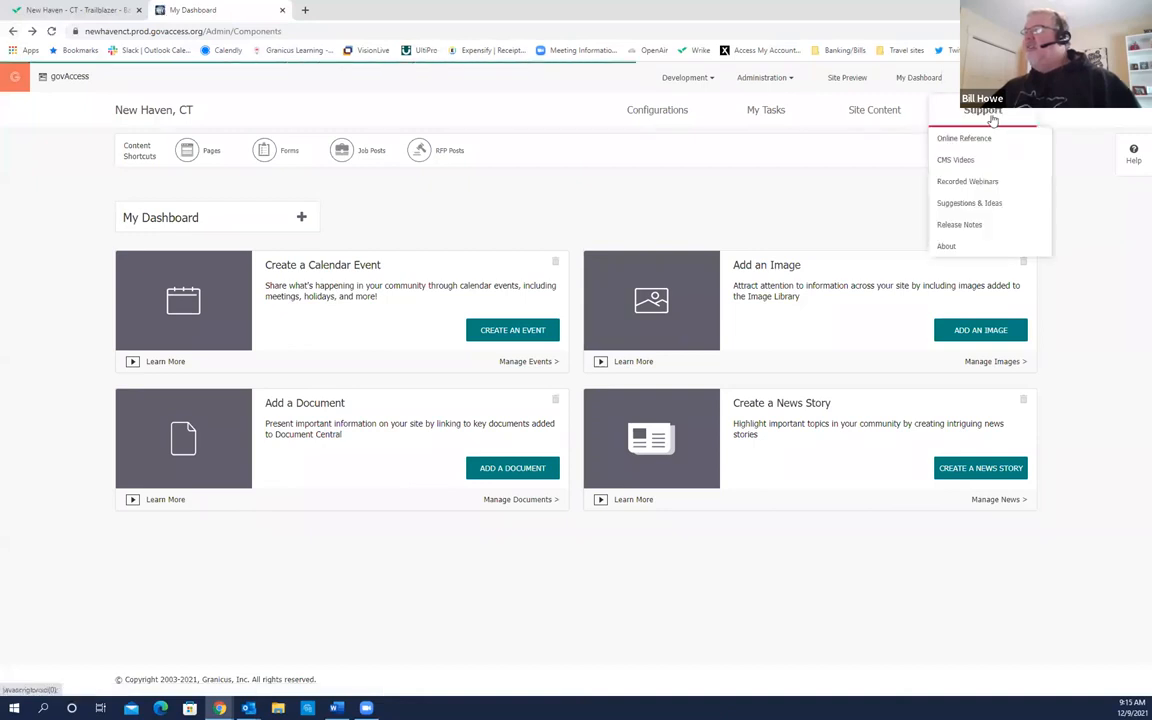
{"action": "left_click", "coordinate": [958, 163]}
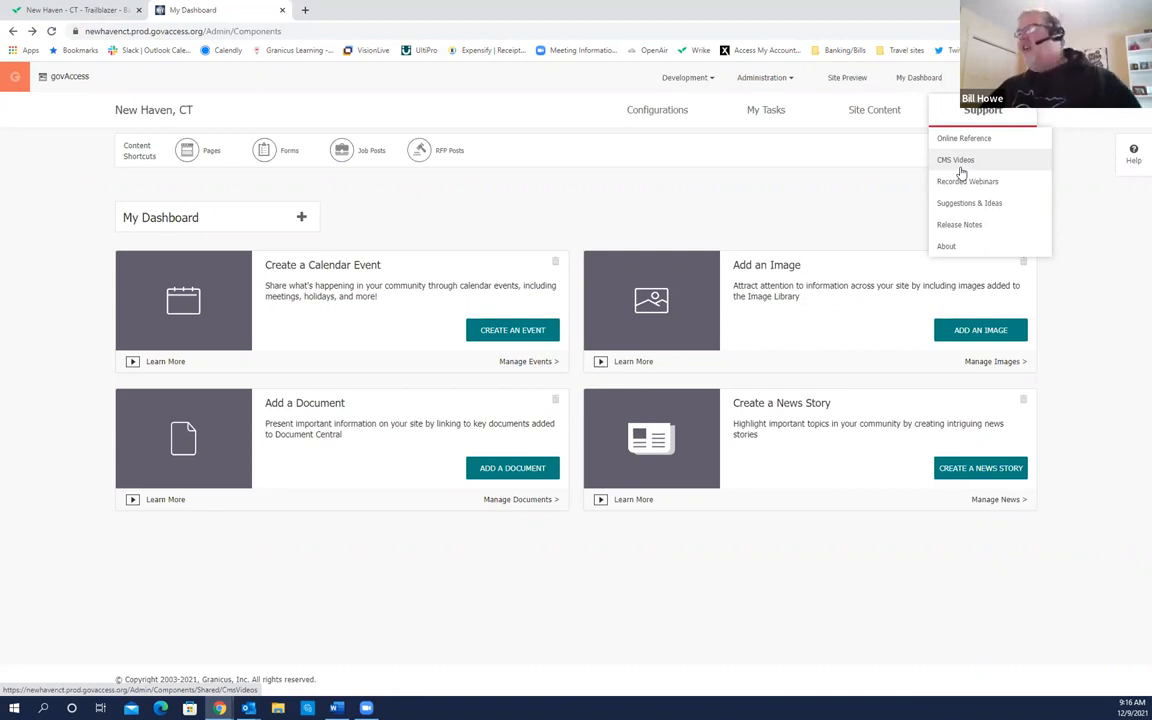
{"action": "left_click", "coordinate": [958, 164]}
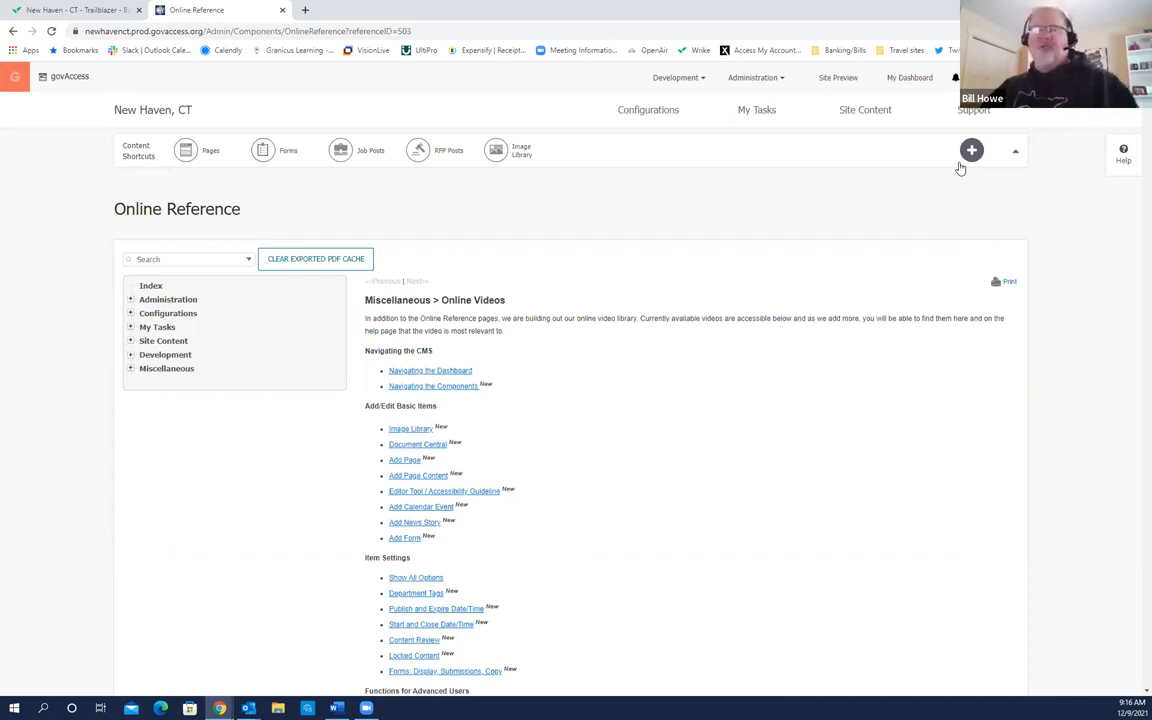
{"action": "scroll", "coordinate": [643, 330], "scroll_direction": "down", "scroll_amount": 3}
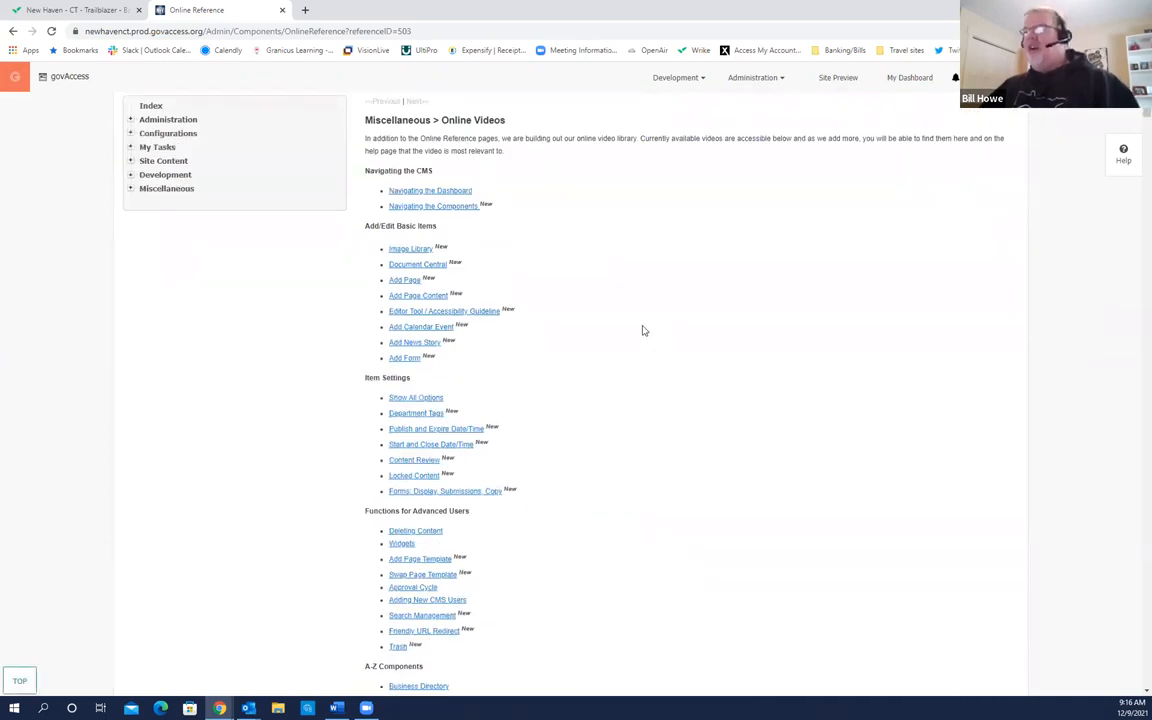
{"action": "scroll", "coordinate": [643, 330], "scroll_direction": "up", "scroll_amount": 1}
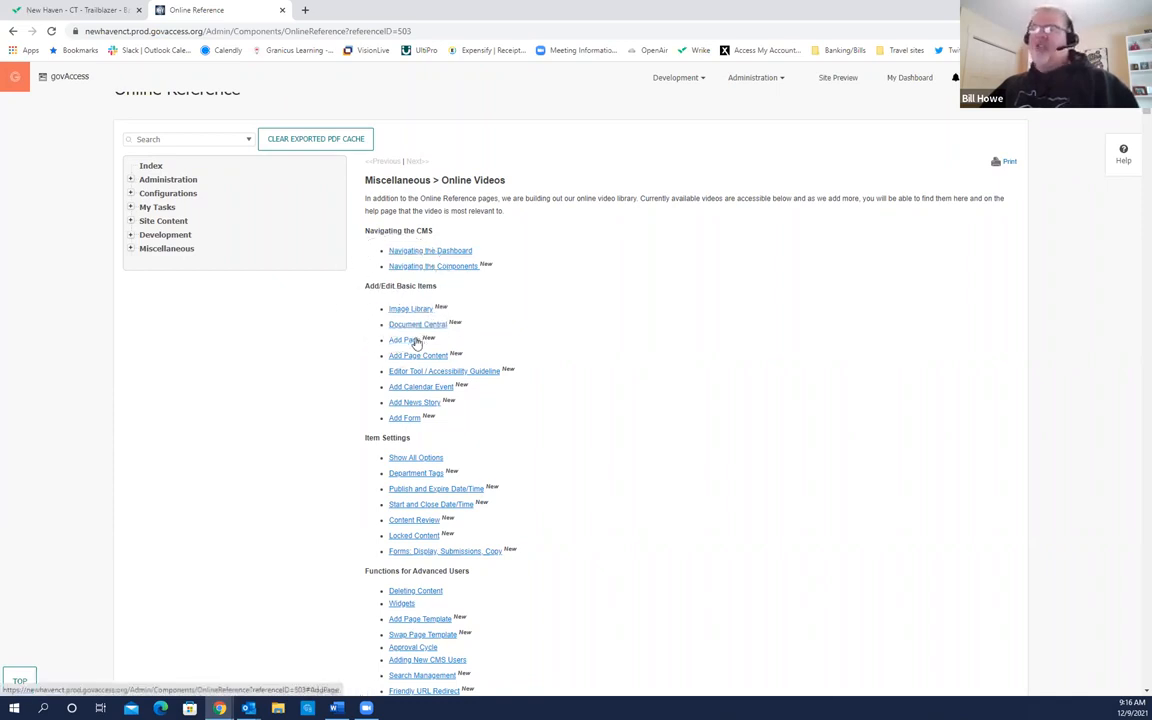
{"action": "key", "text": "ctrl"}
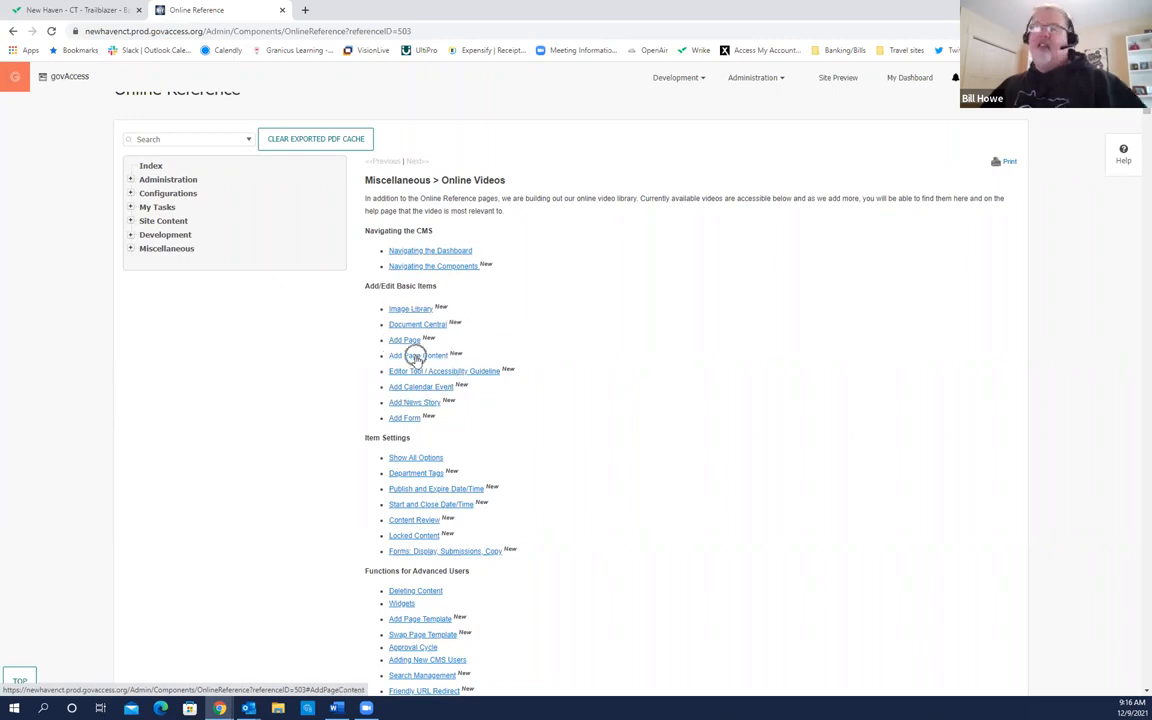
{"action": "key", "text": "ctrl"}
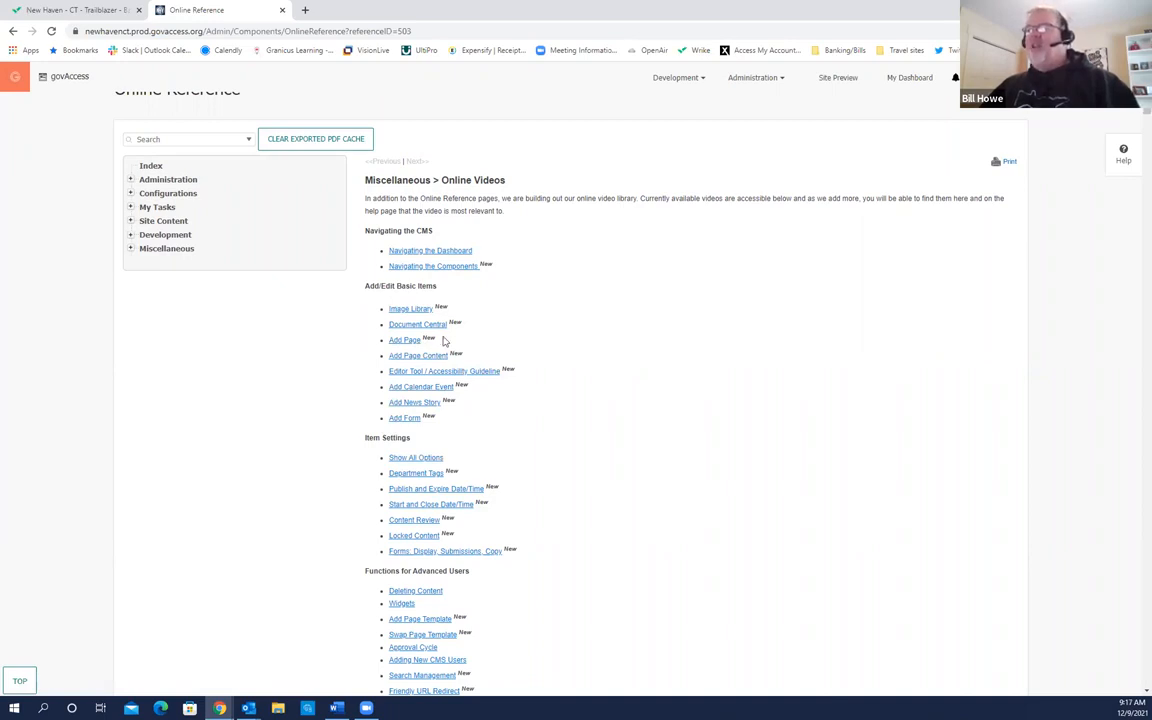
{"action": "key", "text": "ctrl"}
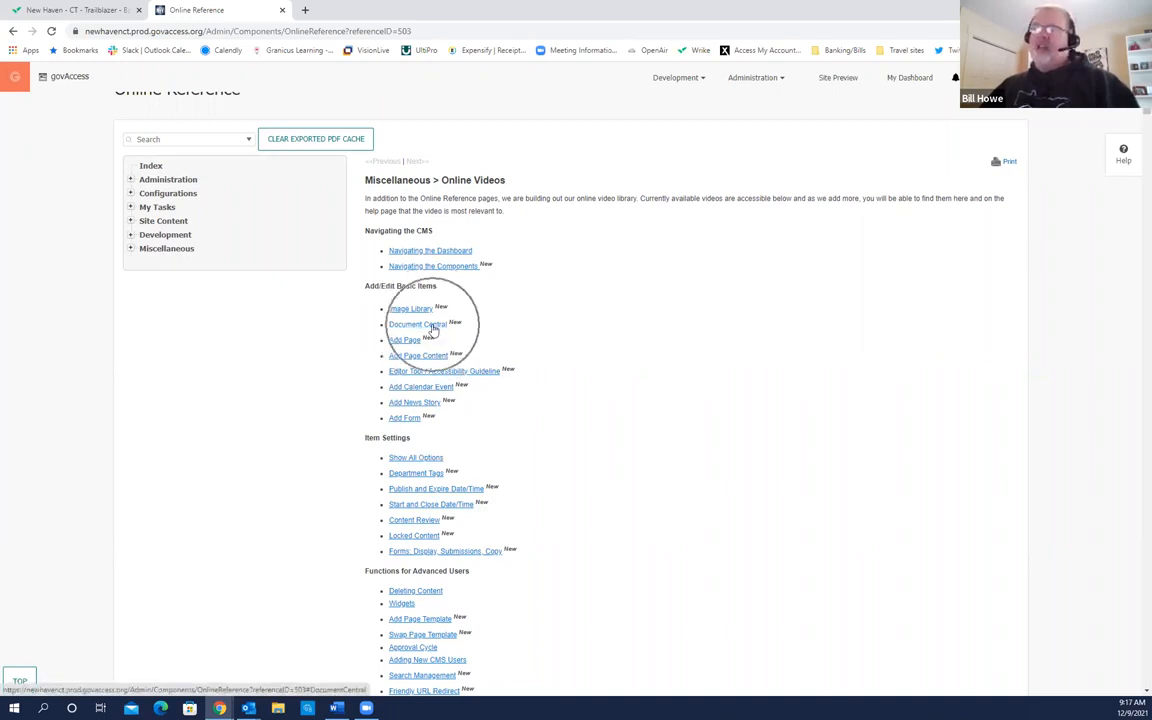
{"action": "left_click", "coordinate": [432, 327]}
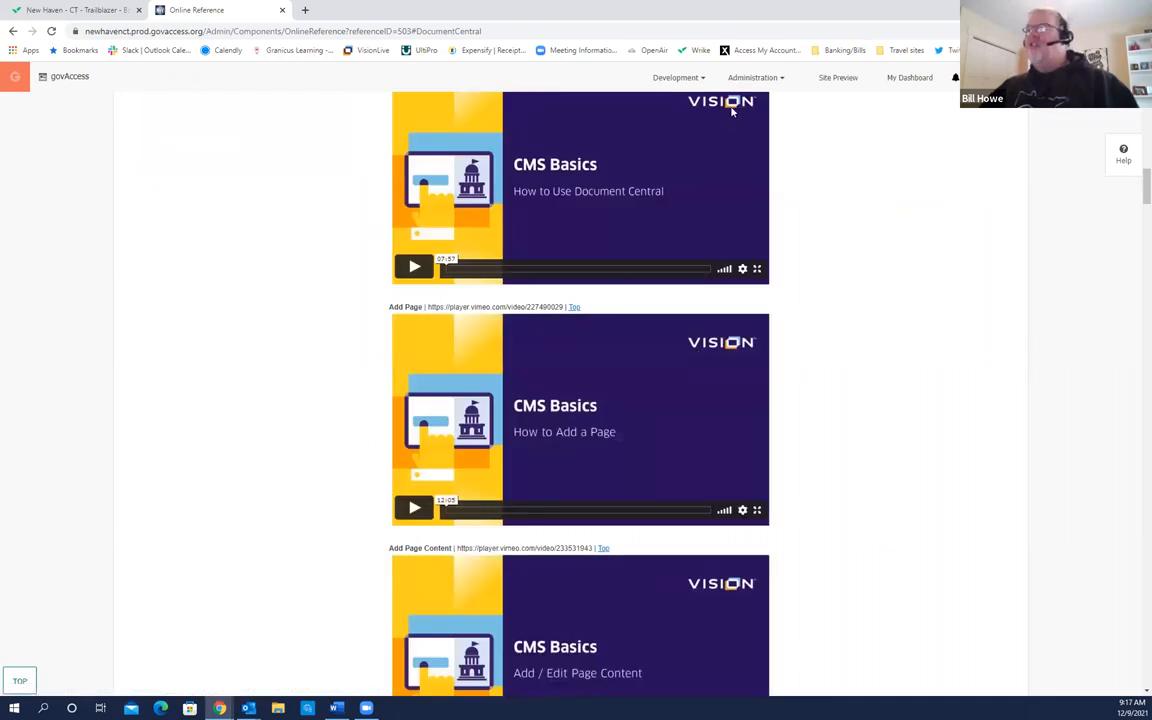
{"action": "key", "text": "ctrl"}
{"action": "key", "text": "ctrl"}
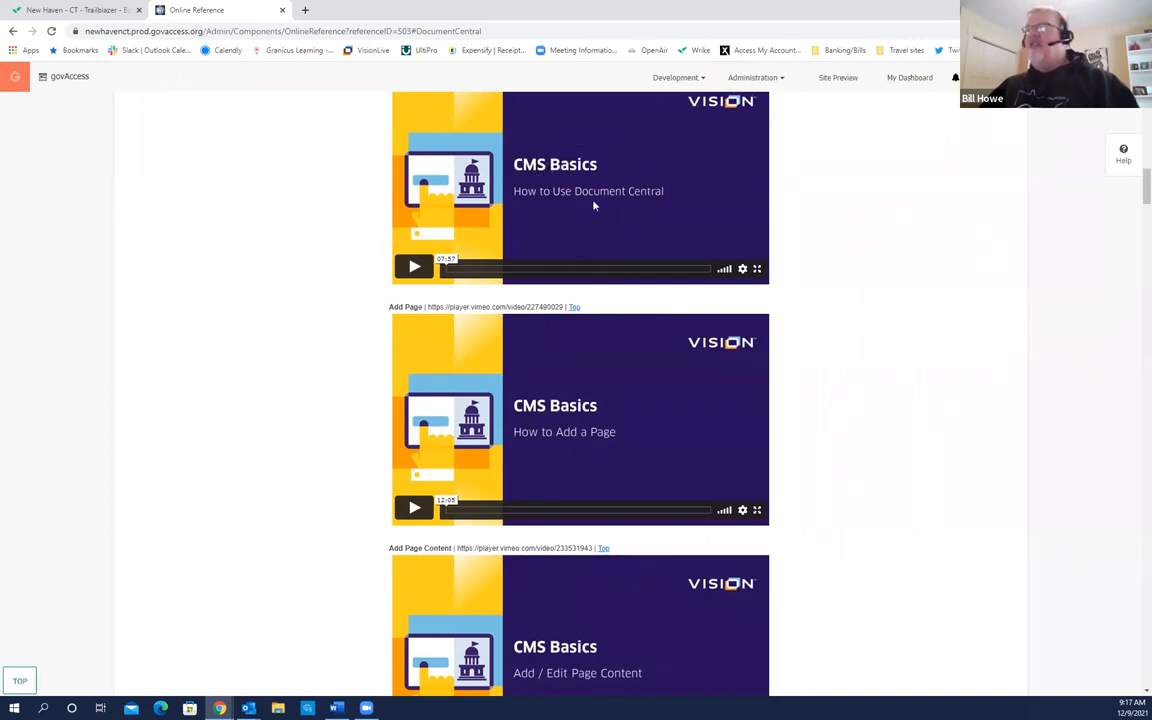
{"action": "key", "text": "ctrl"}
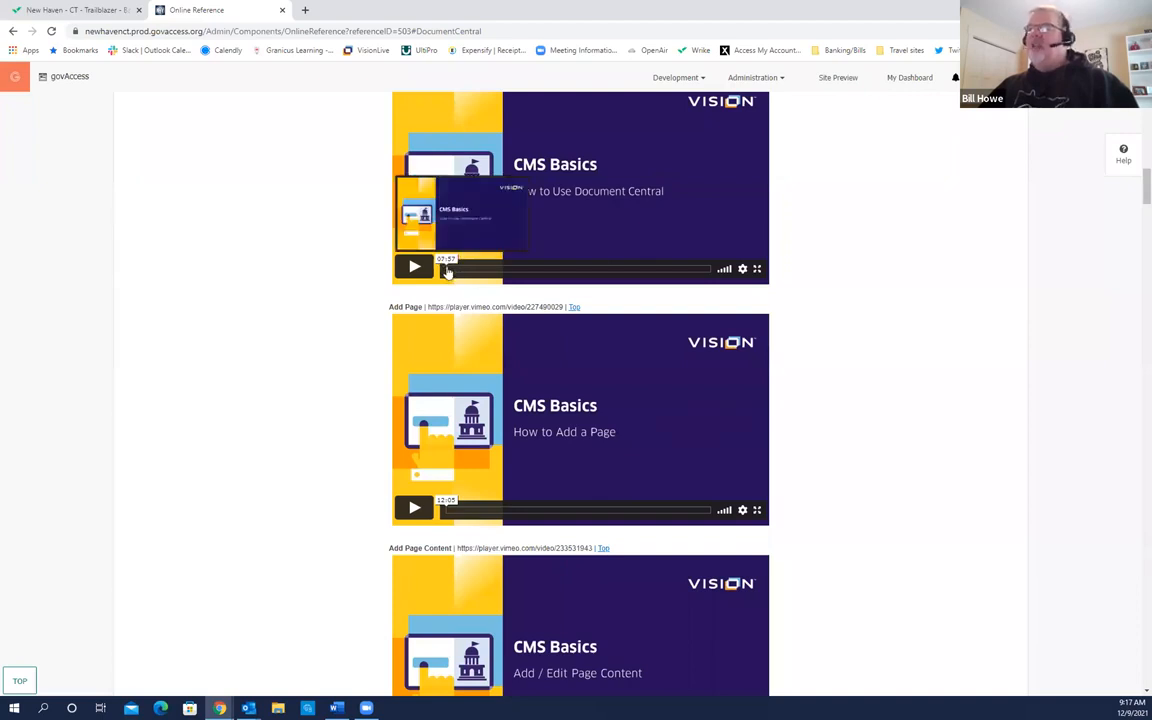
{"action": "scroll", "coordinate": [628, 414], "scroll_direction": "down", "scroll_amount": 2}
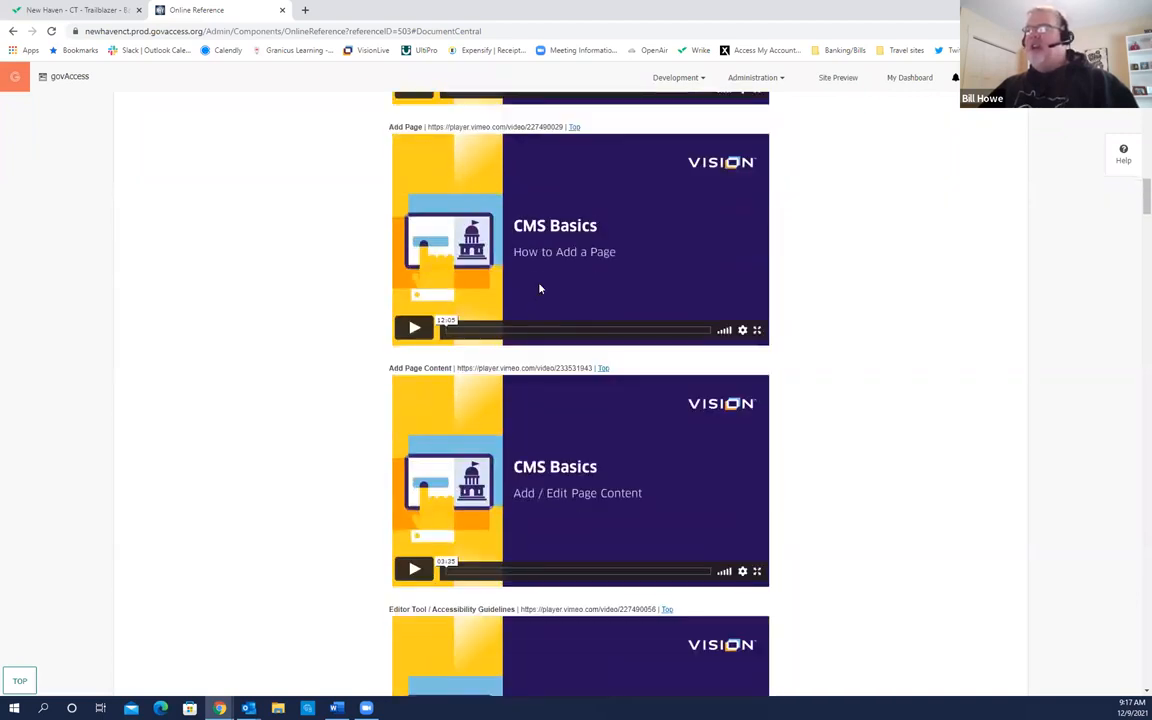
{"action": "scroll", "coordinate": [550, 395], "scroll_direction": "down", "scroll_amount": 2}
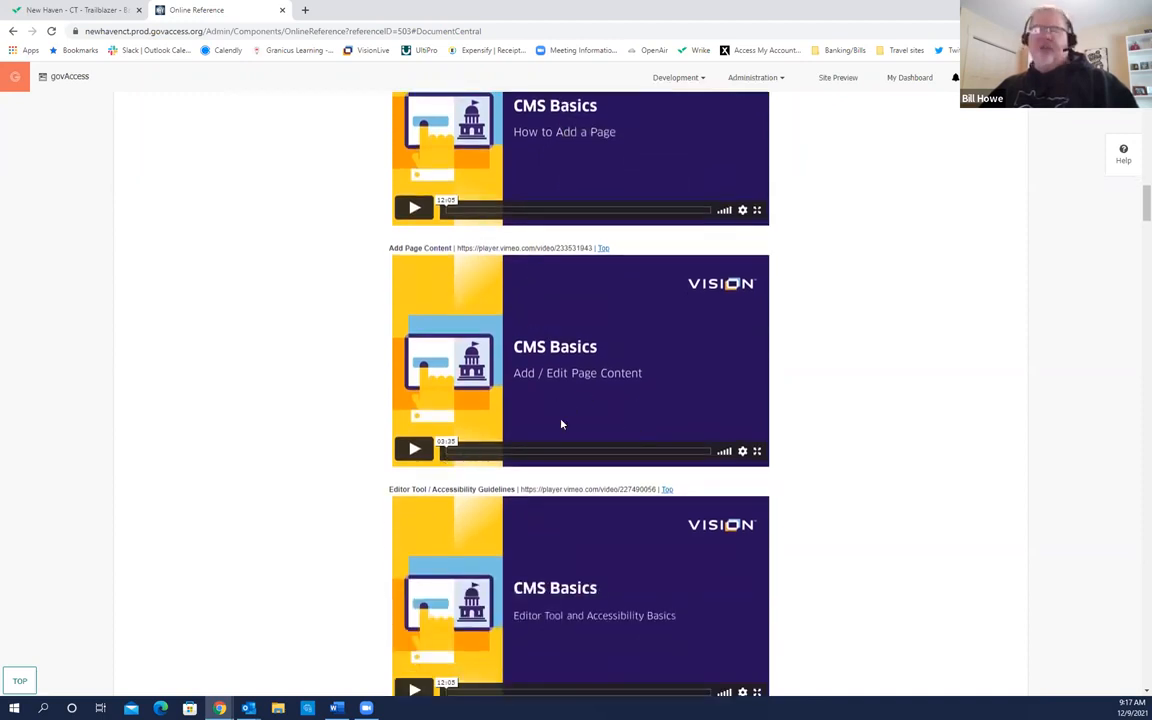
{"action": "scroll", "coordinate": [890, 430], "scroll_direction": "up", "scroll_amount": 3}
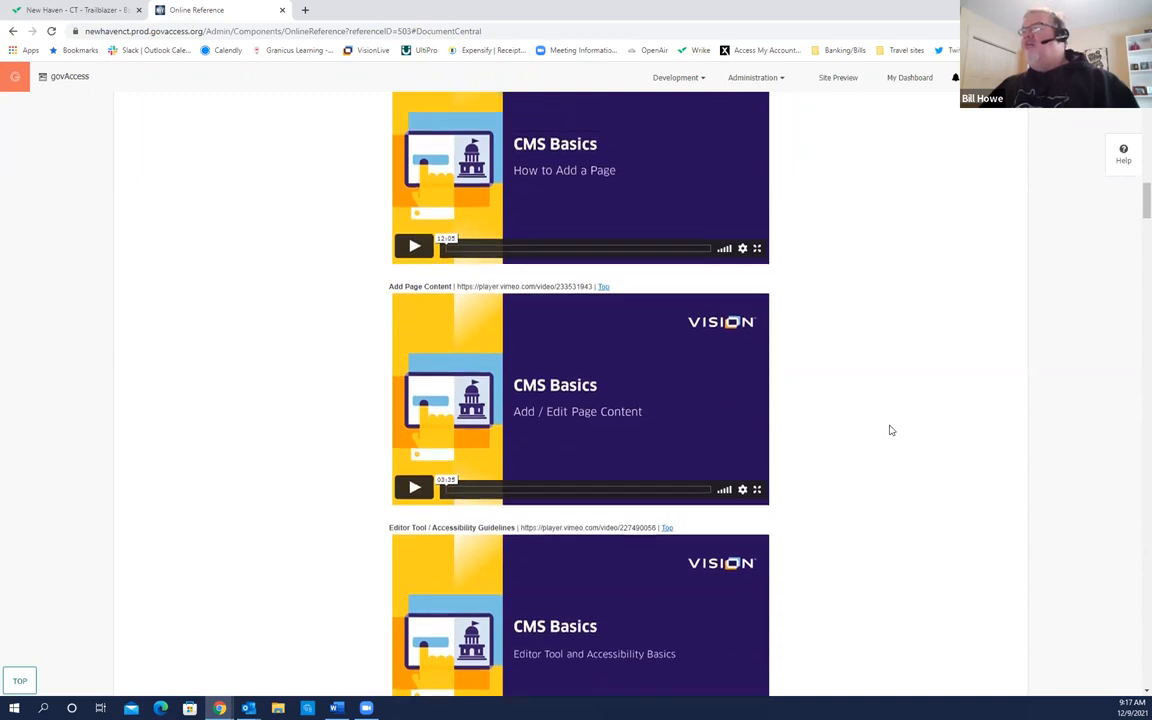
{"action": "scroll", "coordinate": [890, 430], "scroll_direction": "up", "scroll_amount": 3}
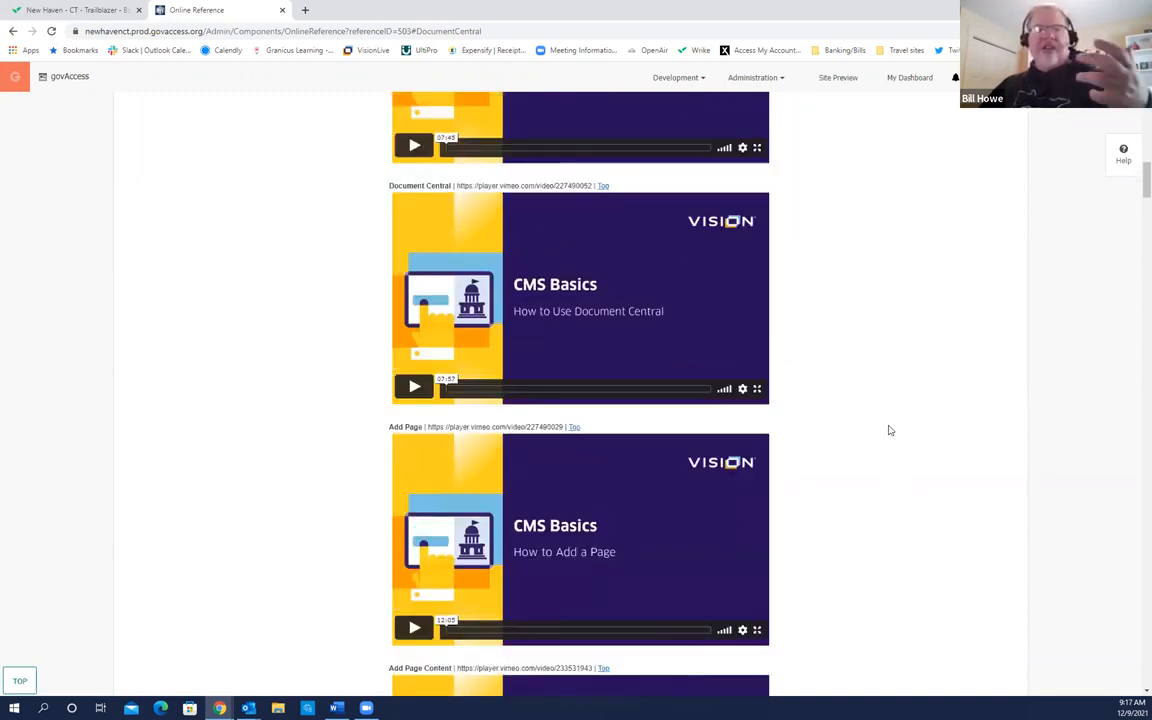
{"action": "left_click_drag", "start_coordinate": [1146, 178], "coordinate": [1147, 112]}
{"action": "mouse_move", "coordinate": [973, 110]}
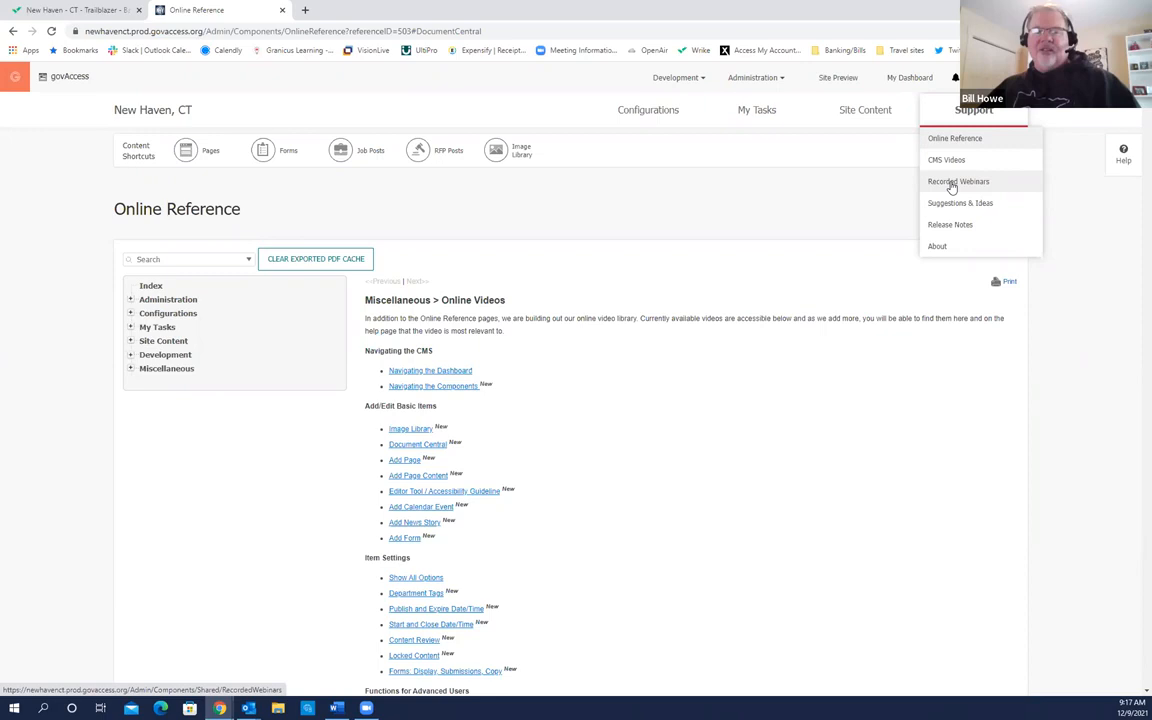
Step: Open Recorded Webinars and scroll through CMS Webinars, Power Hour Sessions and Educational Webinars
{"action": "left_click", "coordinate": [952, 183]}
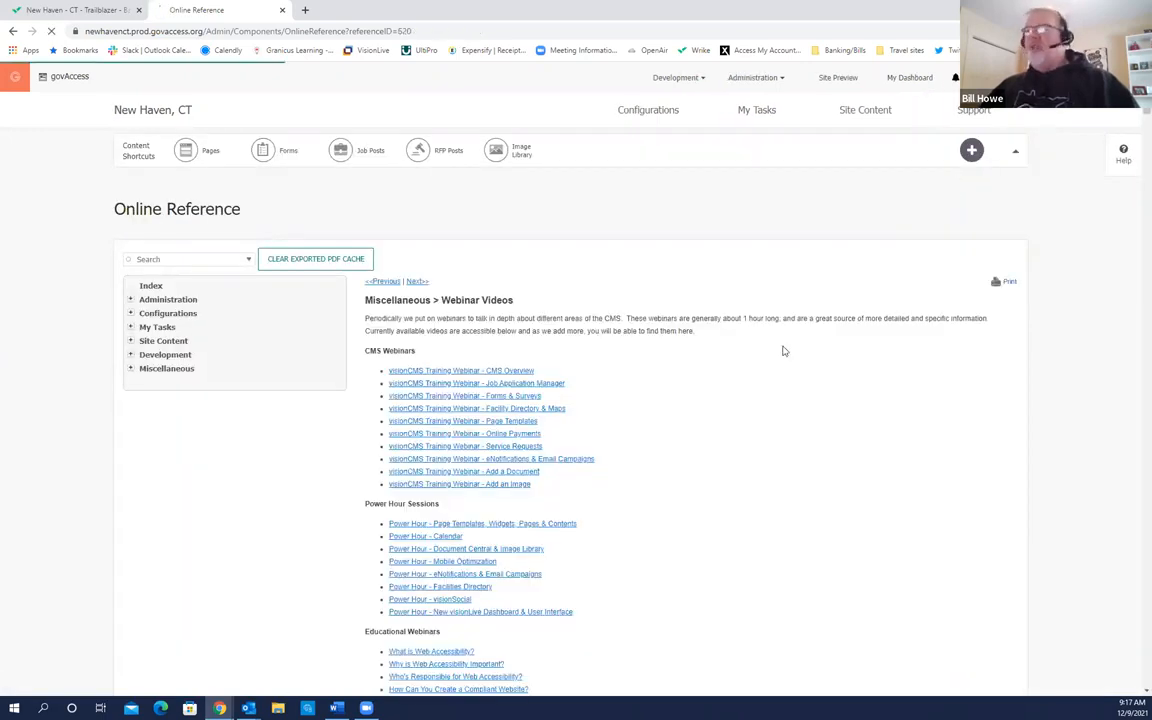
{"action": "scroll", "coordinate": [732, 393], "scroll_direction": "down", "scroll_amount": 3}
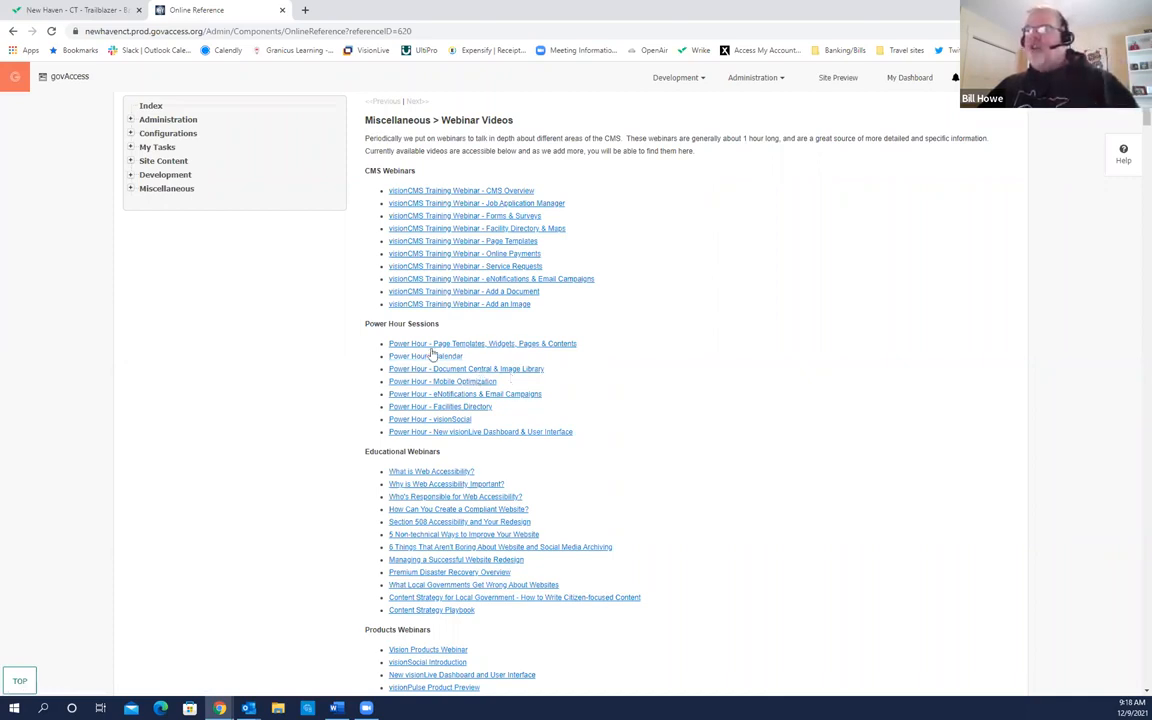
{"action": "scroll", "coordinate": [530, 390], "scroll_direction": "up", "scroll_amount": 2}
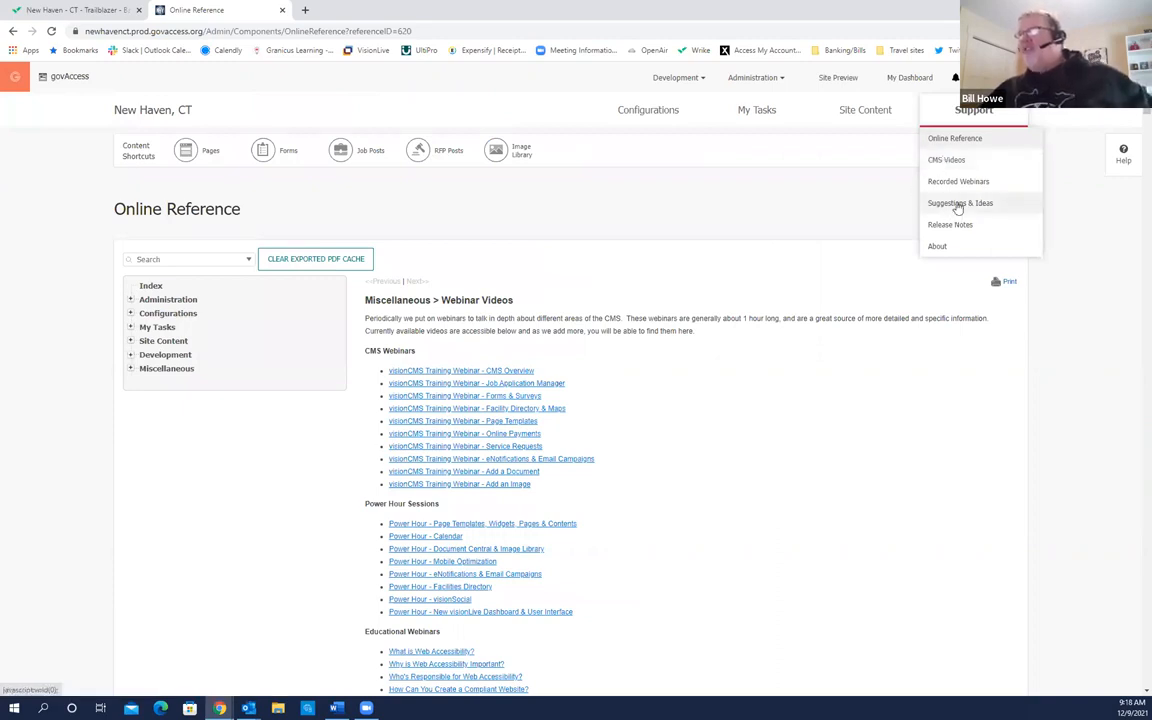
{"action": "left_click", "coordinate": [958, 205]}
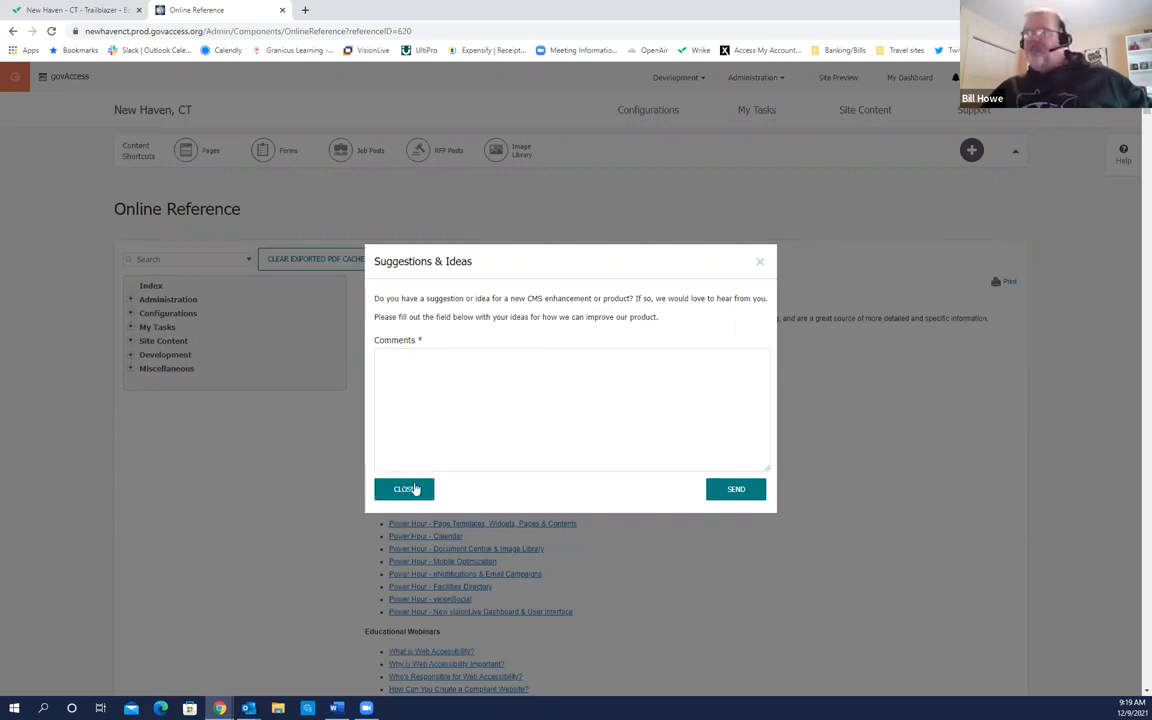
{"action": "left_click", "coordinate": [402, 488]}
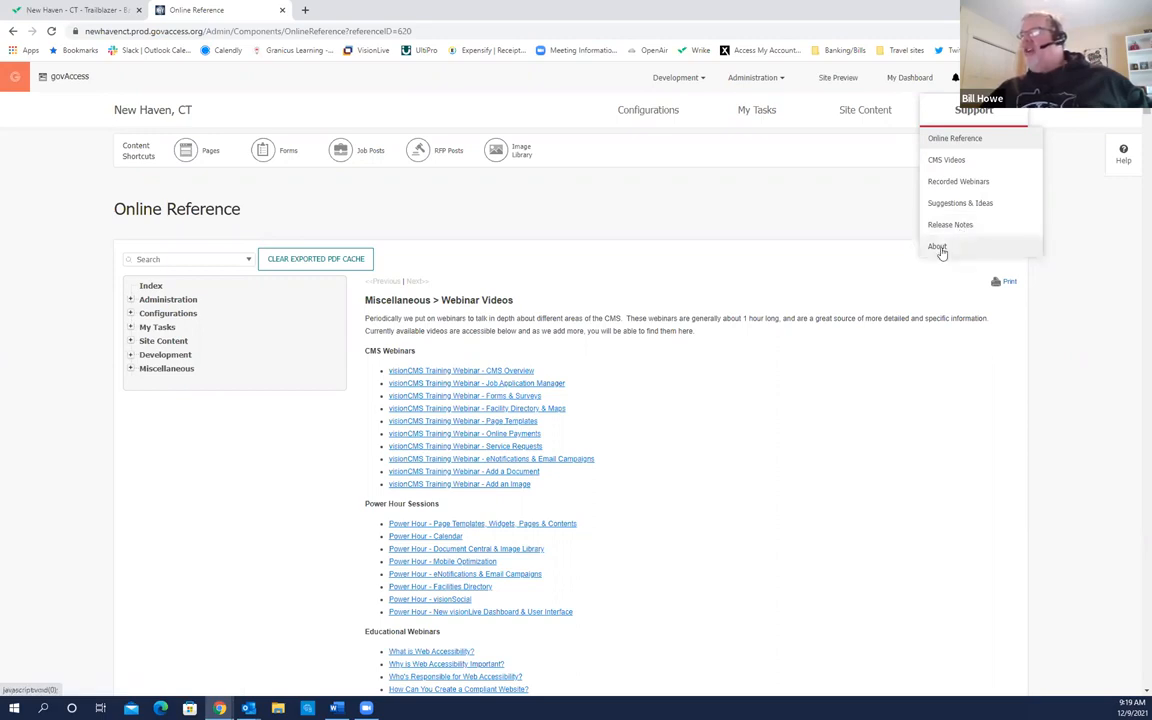
{"action": "left_click", "coordinate": [939, 249]}
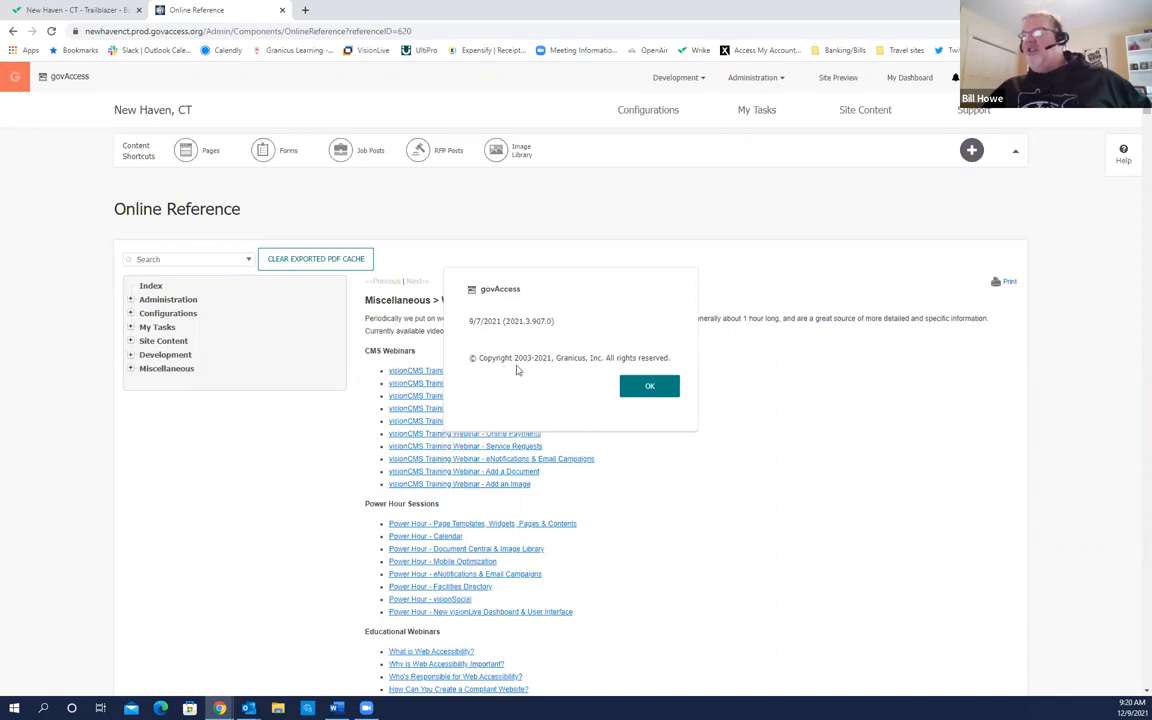
{"action": "left_click", "coordinate": [650, 386]}
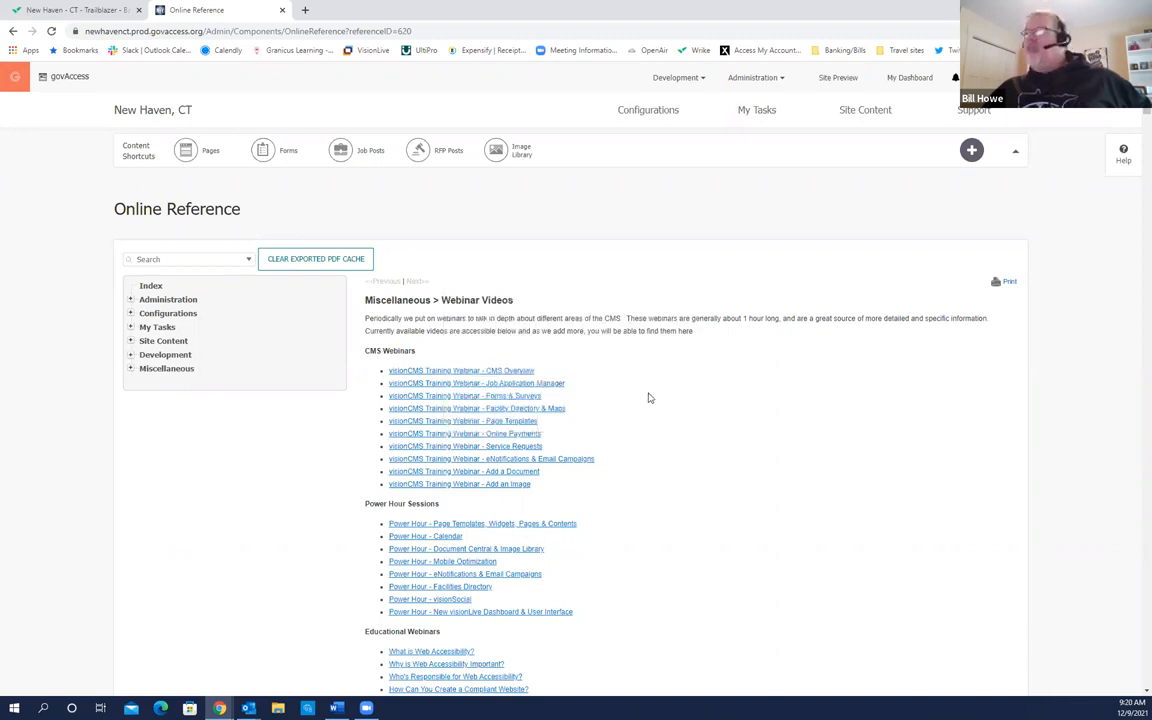
{"action": "mouse_move", "coordinate": [980, 122]}
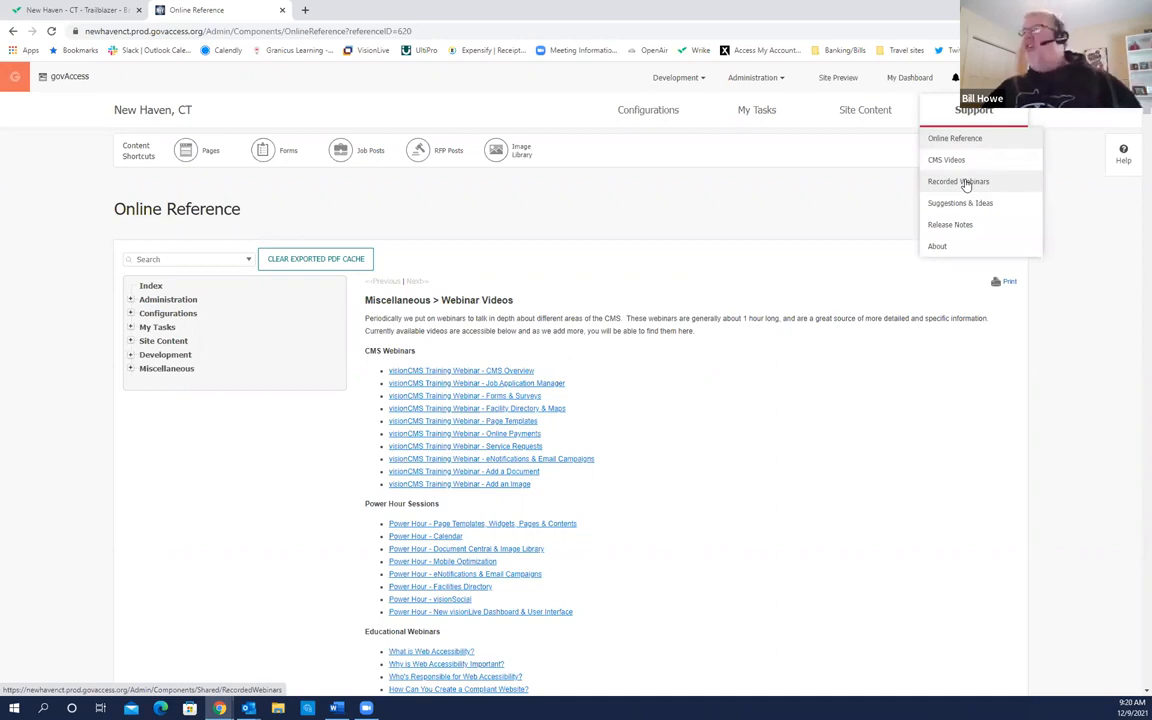
Step: Return to My Dashboard and open Manage Document Central via Add a Document, scanning its department folders
{"action": "left_click", "coordinate": [912, 82]}
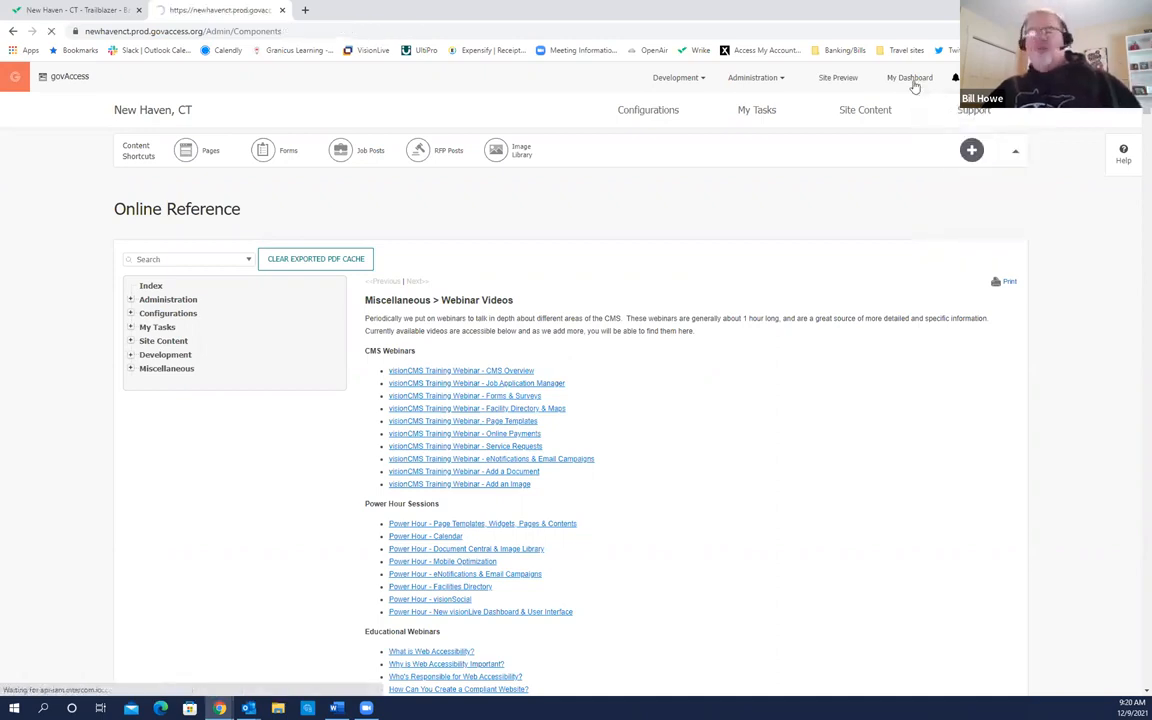
{"action": "mouse_move", "coordinate": [824, 245]}
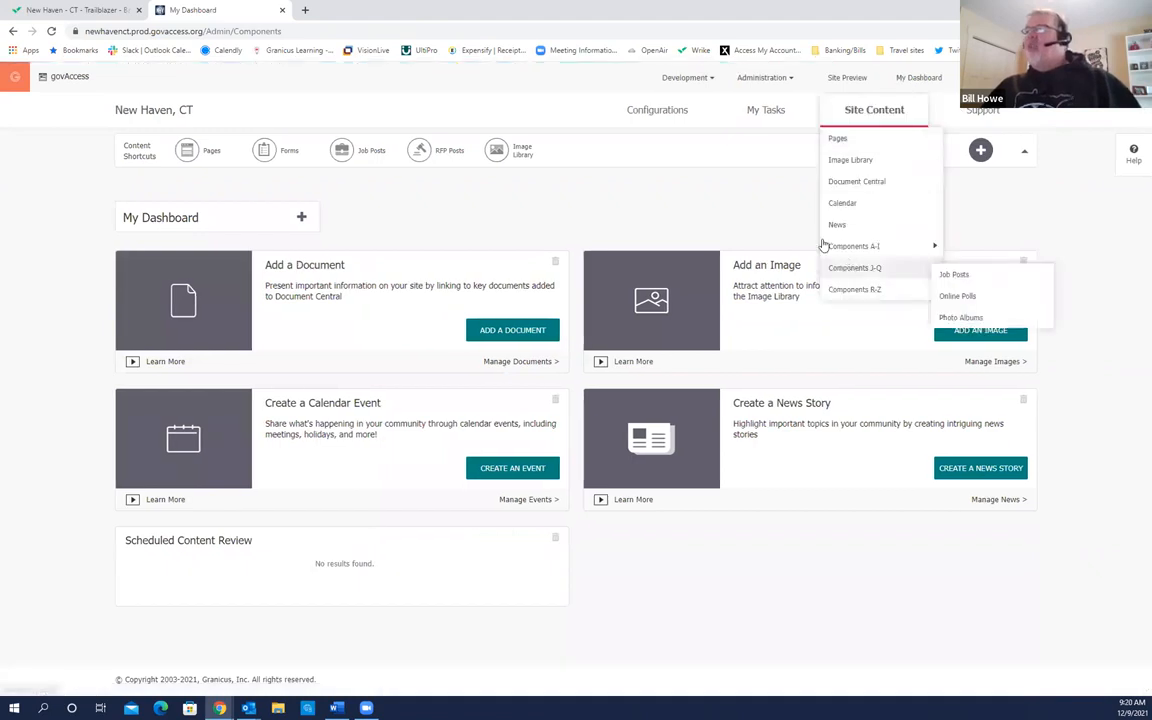
{"action": "mouse_move", "coordinate": [872, 112]}
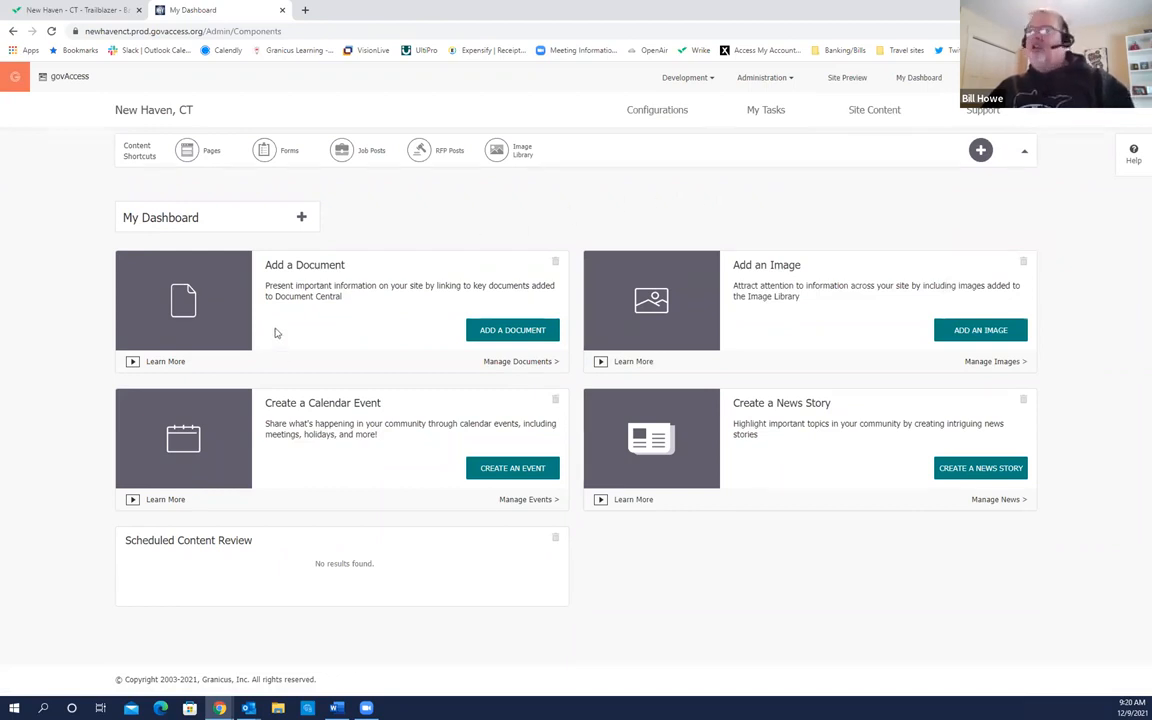
{"action": "left_click", "coordinate": [495, 335]}
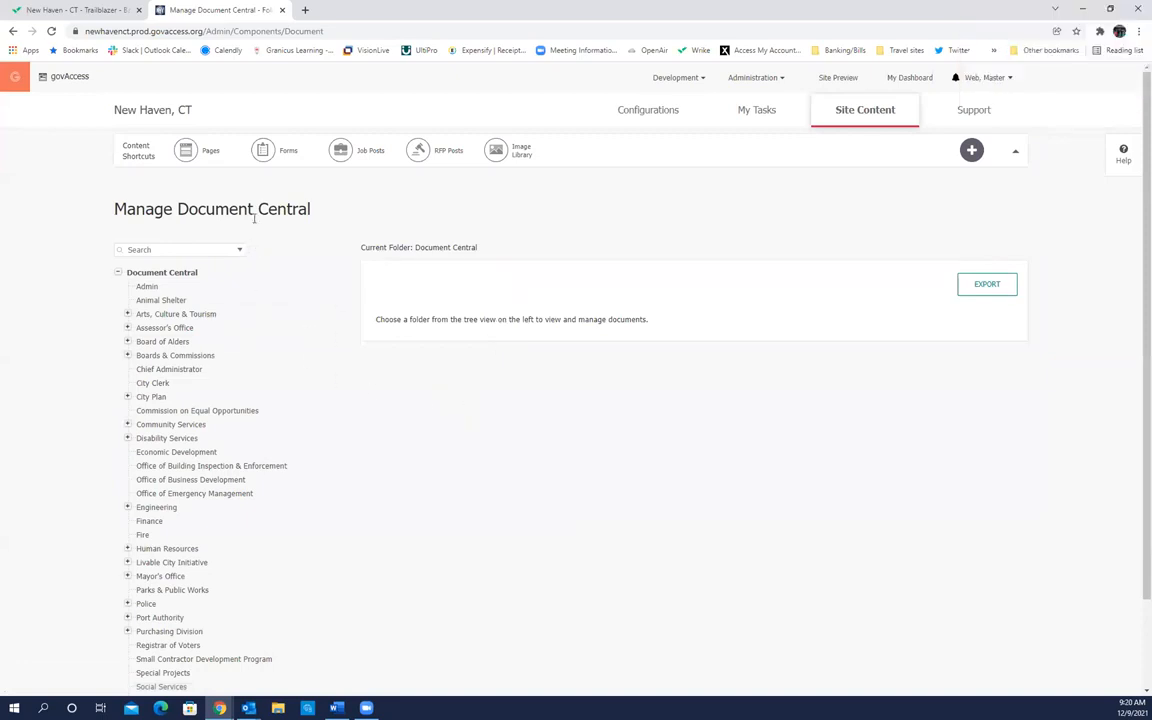
{"action": "scroll", "coordinate": [250, 318], "scroll_direction": "down", "scroll_amount": 1}
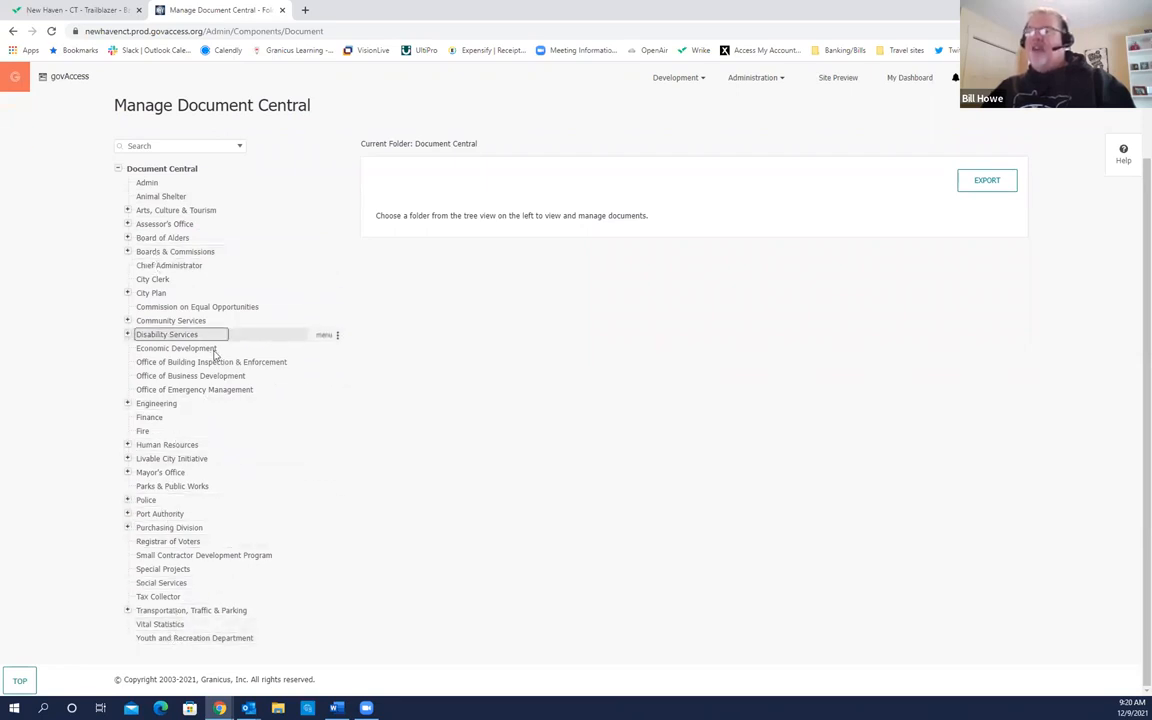
{"action": "scroll", "coordinate": [394, 421], "scroll_direction": "up", "scroll_amount": 1}
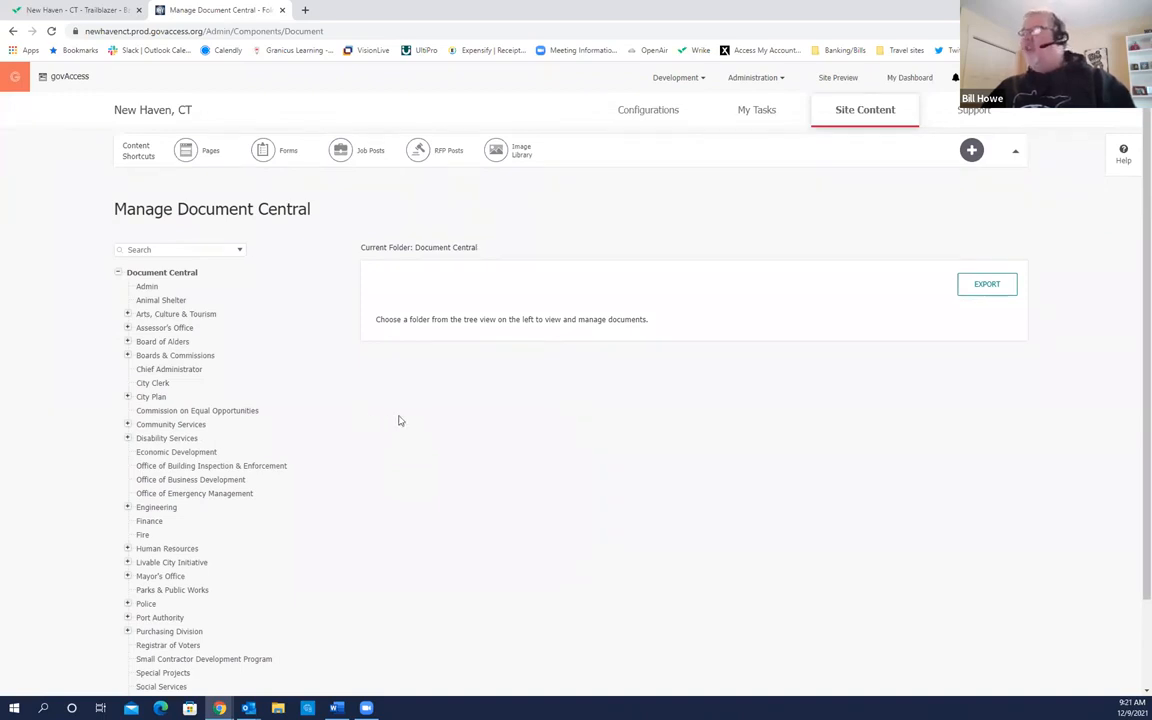
Step: Open the help for the Manage Document Central page
{"action": "left_click", "coordinate": [1118, 190]}
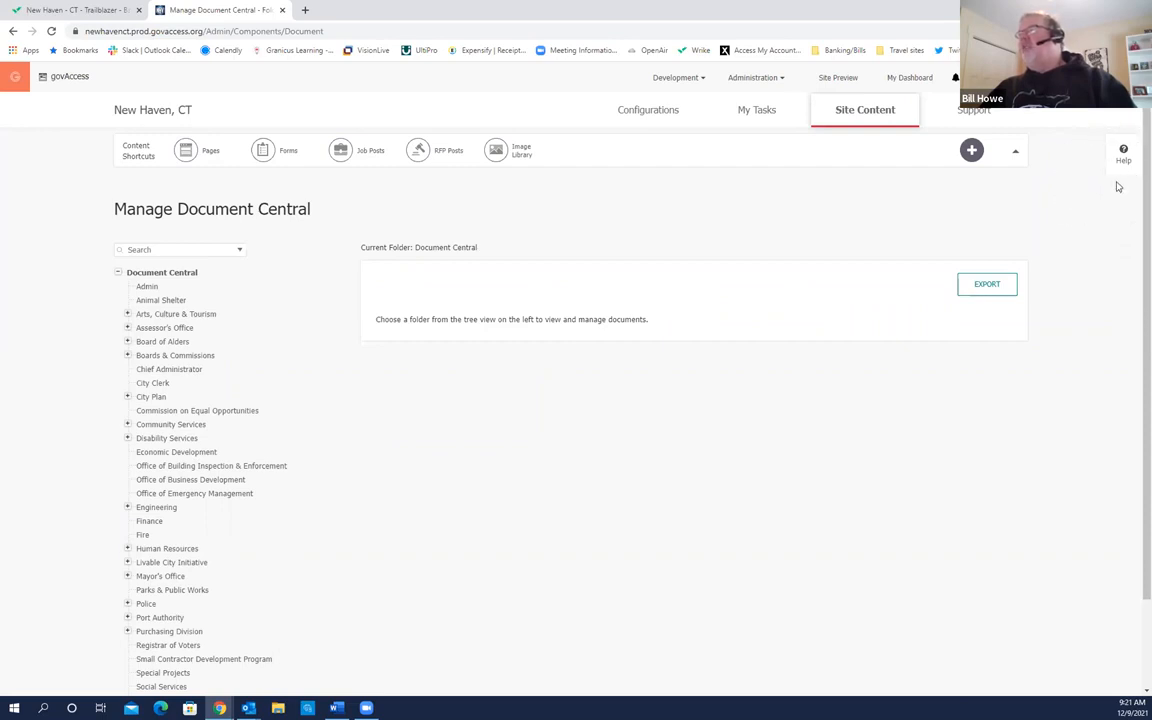
{"action": "left_click", "coordinate": [1118, 183]}
{"action": "left_click", "coordinate": [1121, 174]}
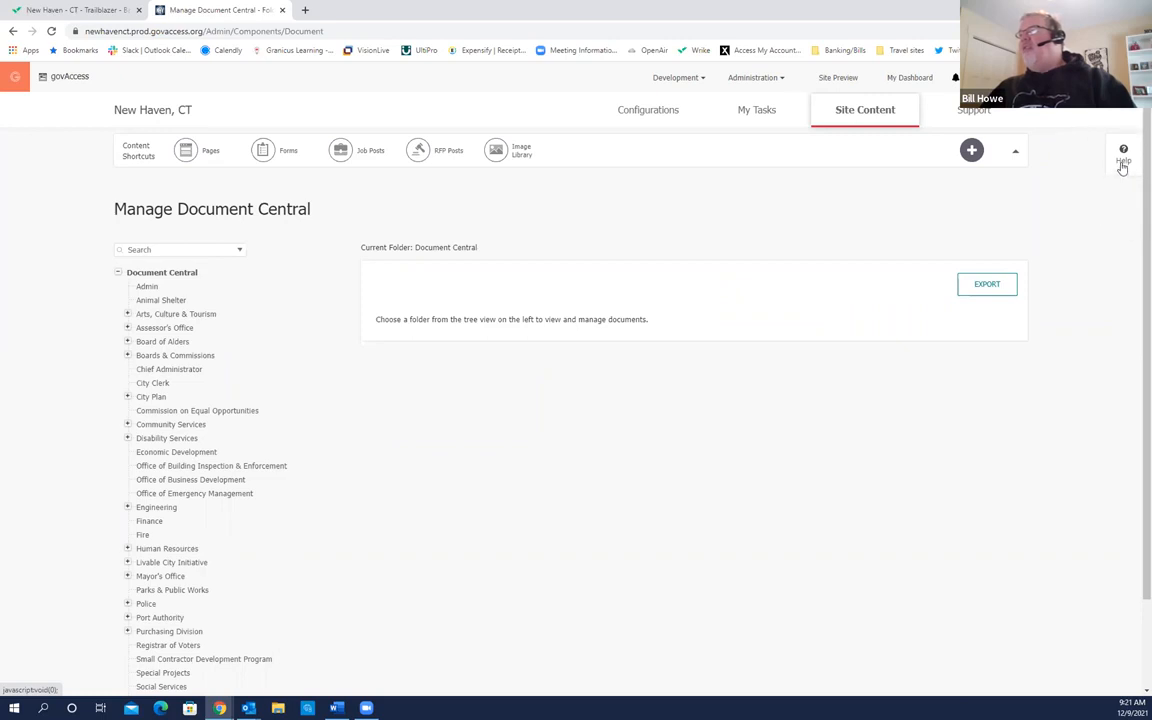
Step: Open the Document Central help article and try the Document Manager video
{"action": "left_click", "coordinate": [1122, 166]}
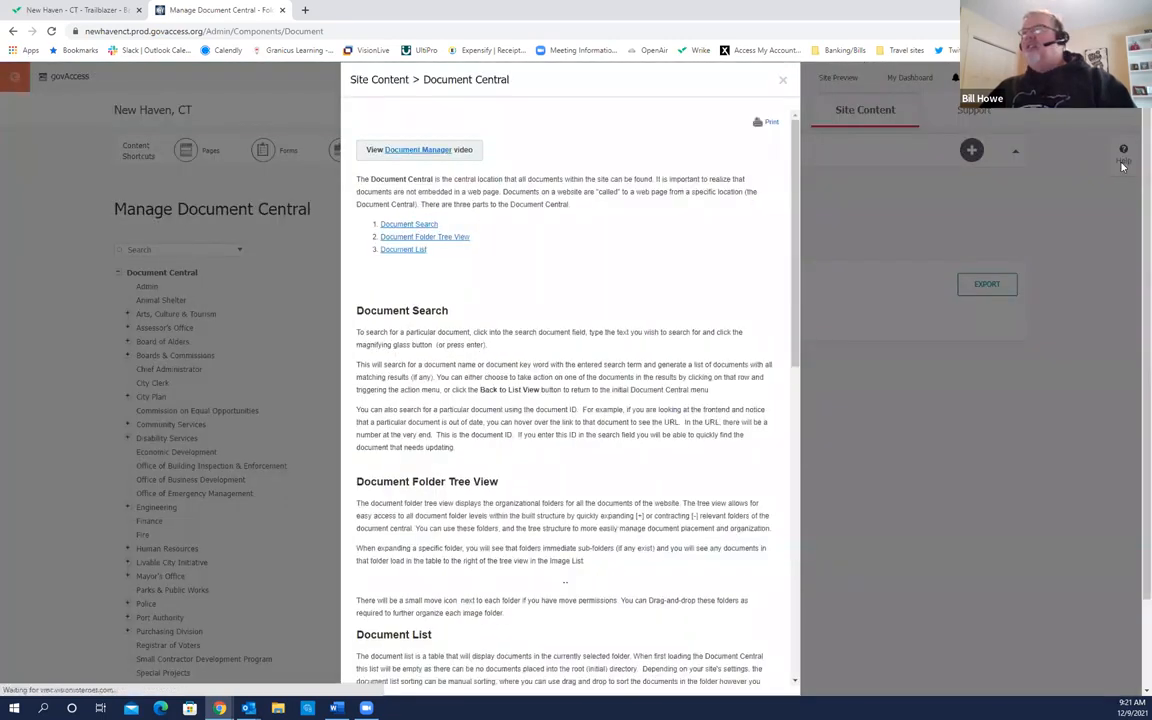
{"action": "left_click", "coordinate": [212, 197]}
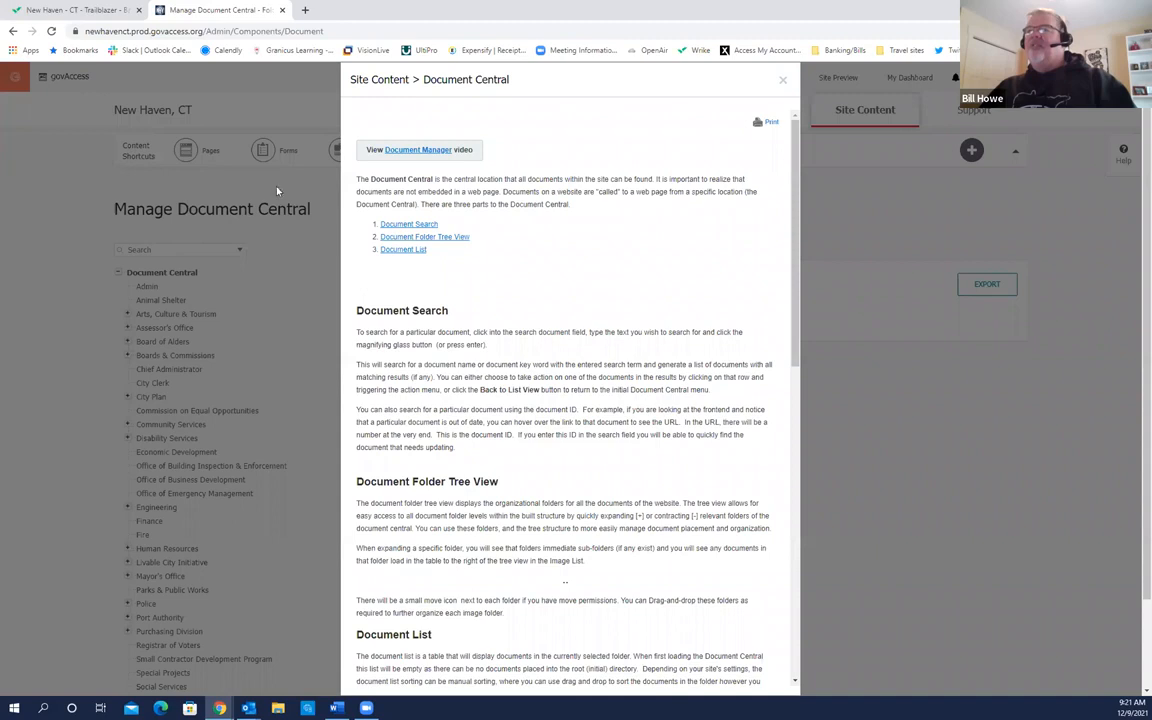
{"action": "left_click", "coordinate": [493, 90]}
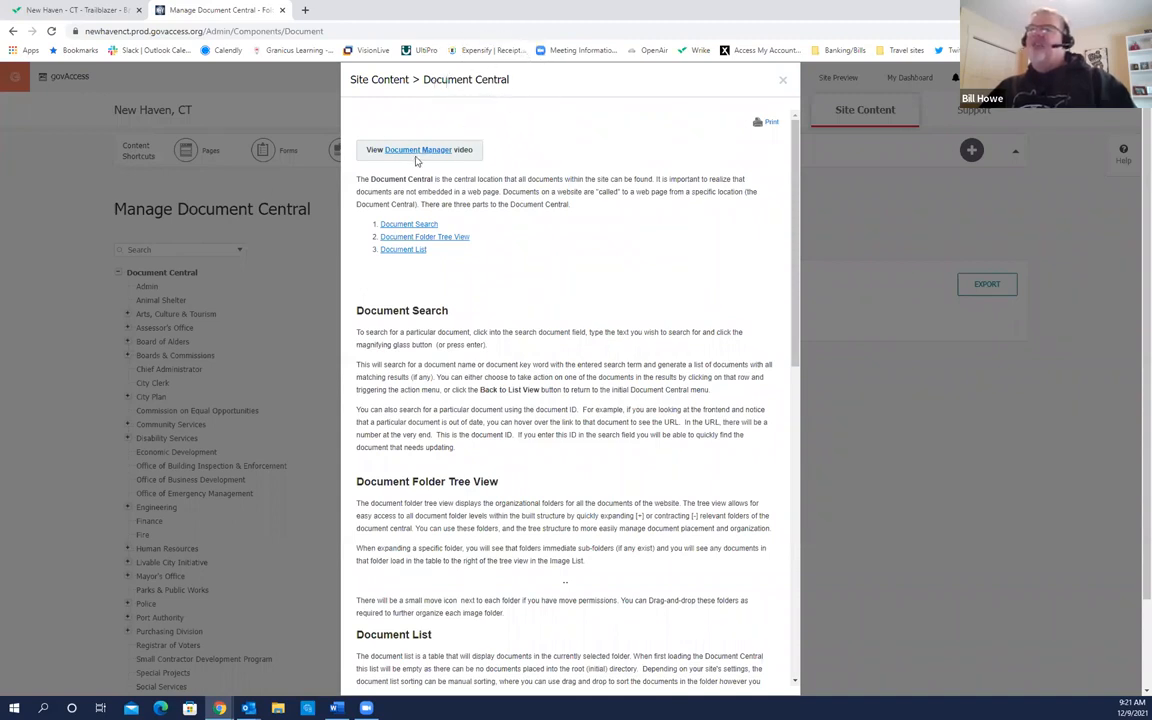
{"action": "left_click", "coordinate": [416, 160]}
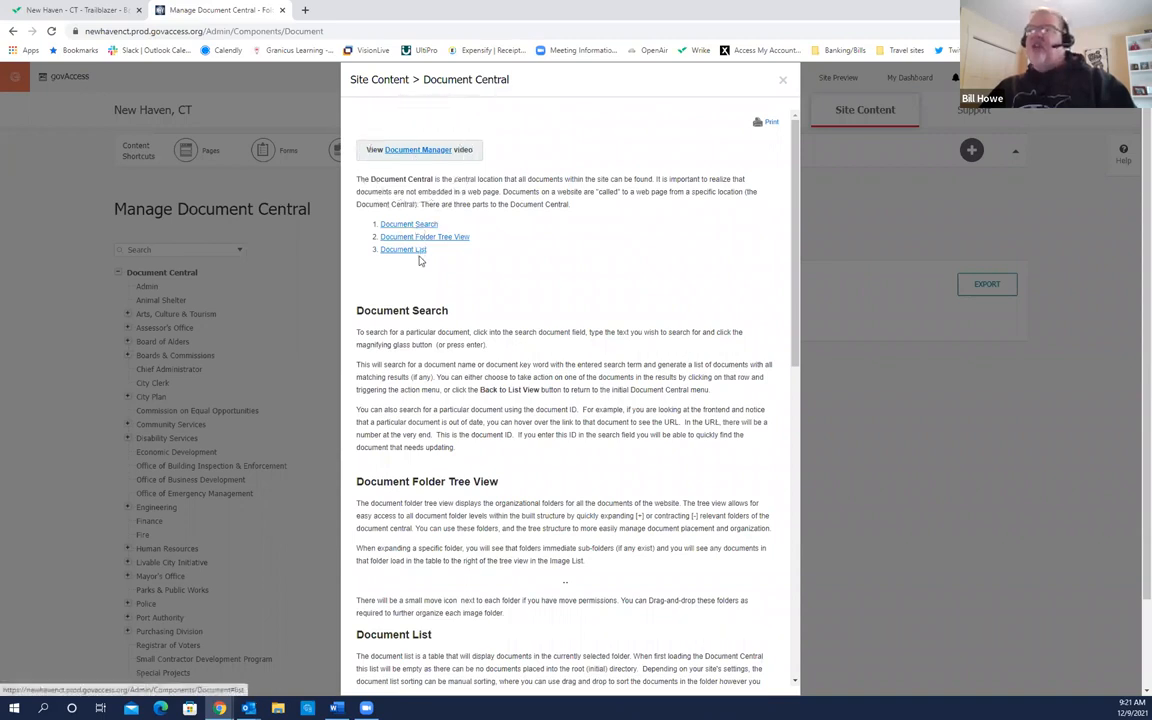
Step: Jump to the Document List section and scroll down to the 'Add a Document' video and upload guides
{"action": "left_click", "coordinate": [418, 252]}
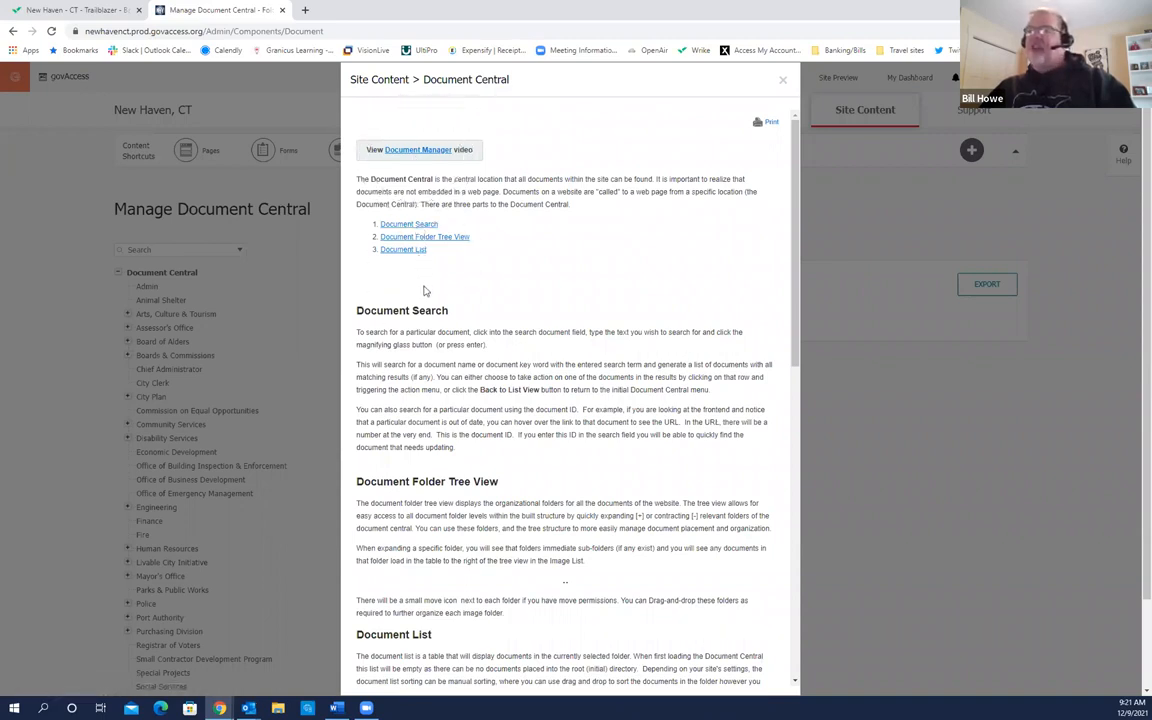
{"action": "scroll", "coordinate": [426, 308], "scroll_direction": "down", "scroll_amount": 1}
{"action": "scroll", "coordinate": [424, 308], "scroll_direction": "down", "scroll_amount": 1}
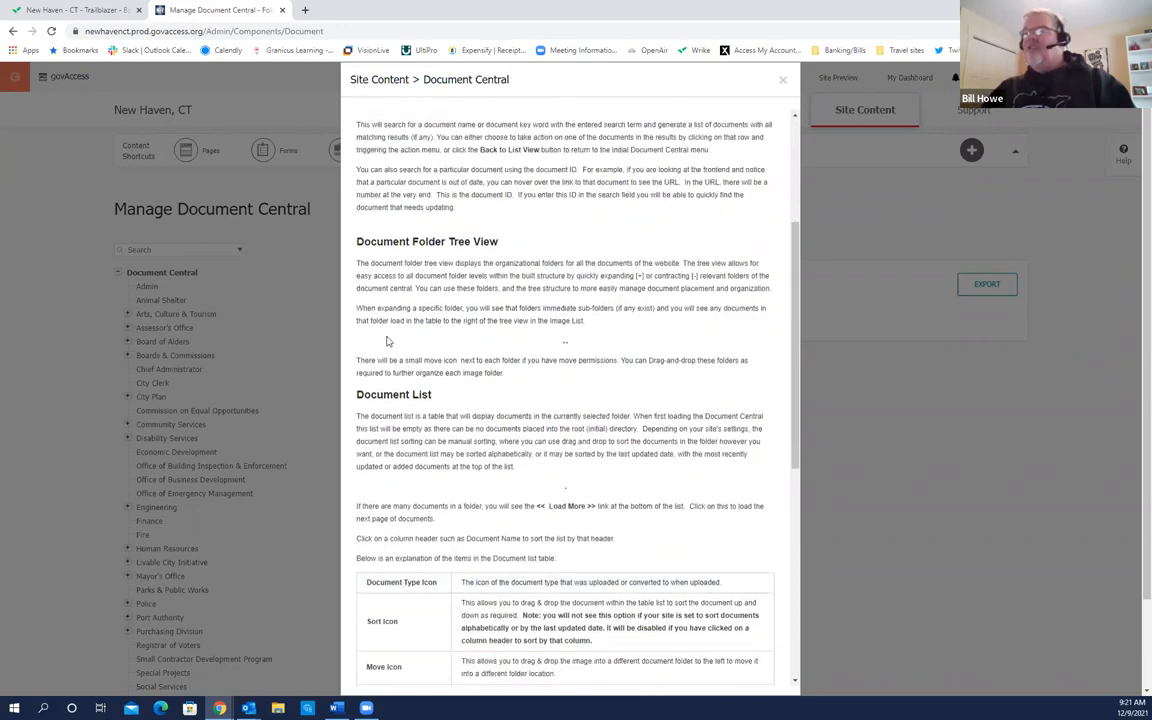
{"action": "scroll", "coordinate": [474, 411], "scroll_direction": "down", "scroll_amount": 3}
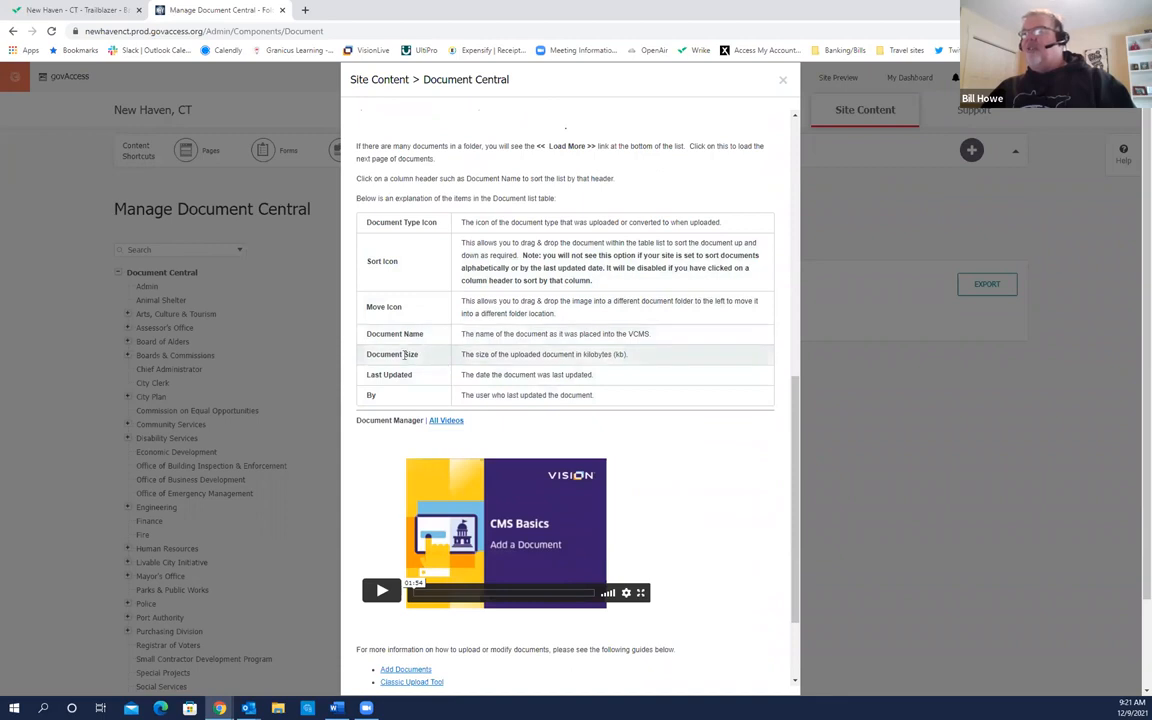
{"action": "scroll", "coordinate": [466, 400], "scroll_direction": "down", "scroll_amount": 1}
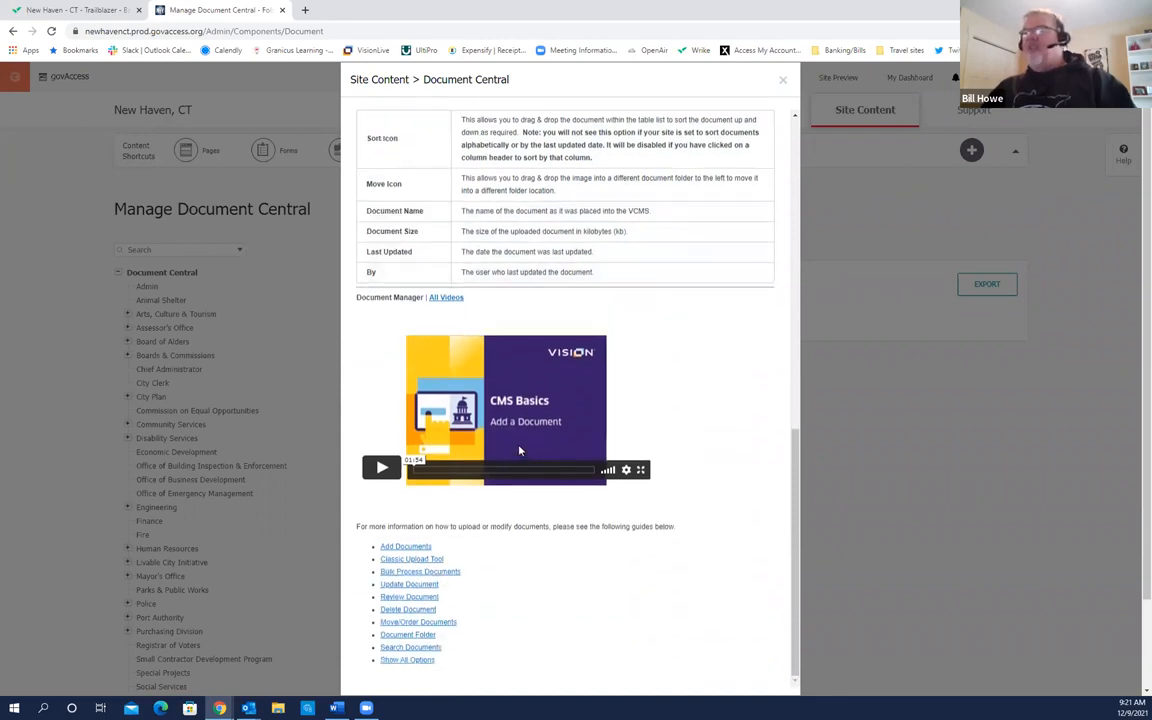
{"action": "left_click", "coordinate": [420, 470]}
{"action": "left_click", "coordinate": [414, 463]}
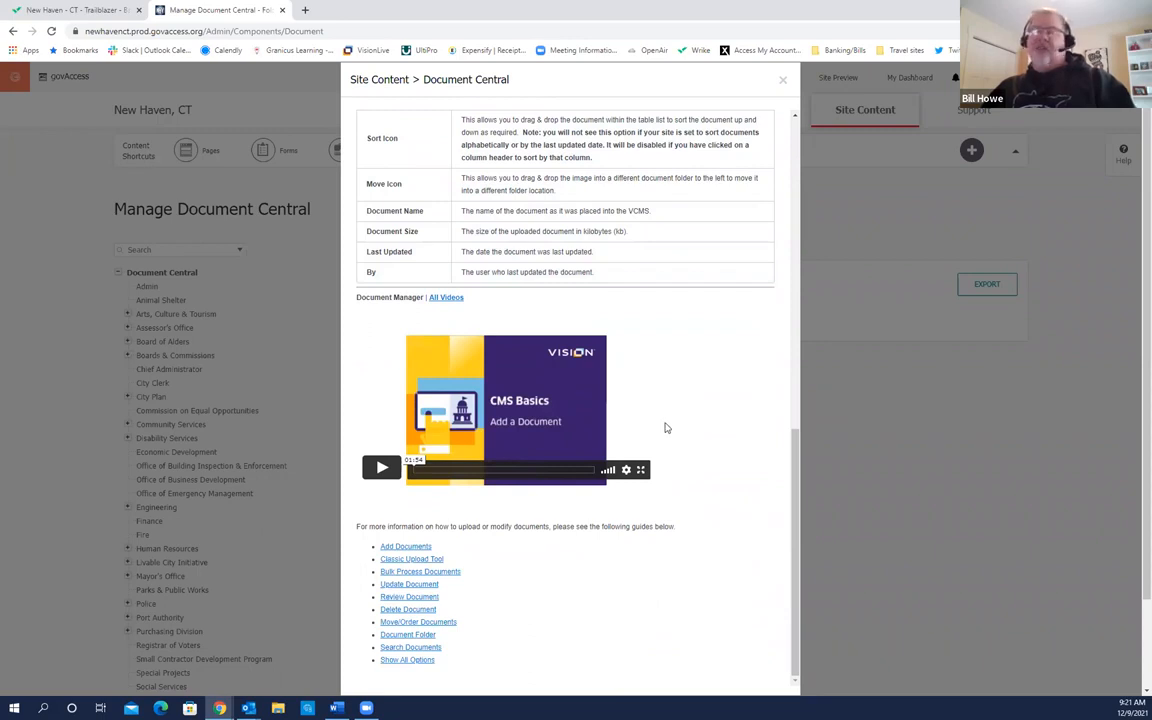
{"action": "scroll", "coordinate": [665, 428], "scroll_direction": "down", "scroll_amount": 1}
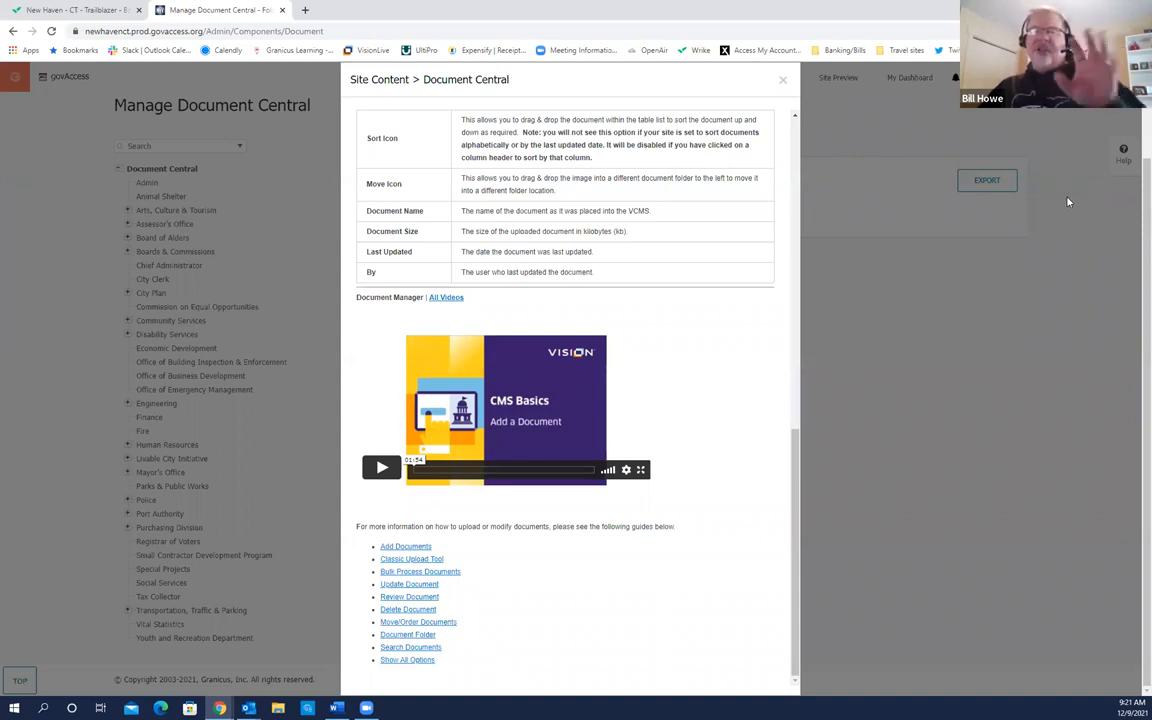
Step: Dismiss the Document Central help and admin options list, returning to the New Haven, CT dashboard
{"action": "left_click", "coordinate": [783, 79]}
{"action": "mouse_move", "coordinate": [784, 80]}
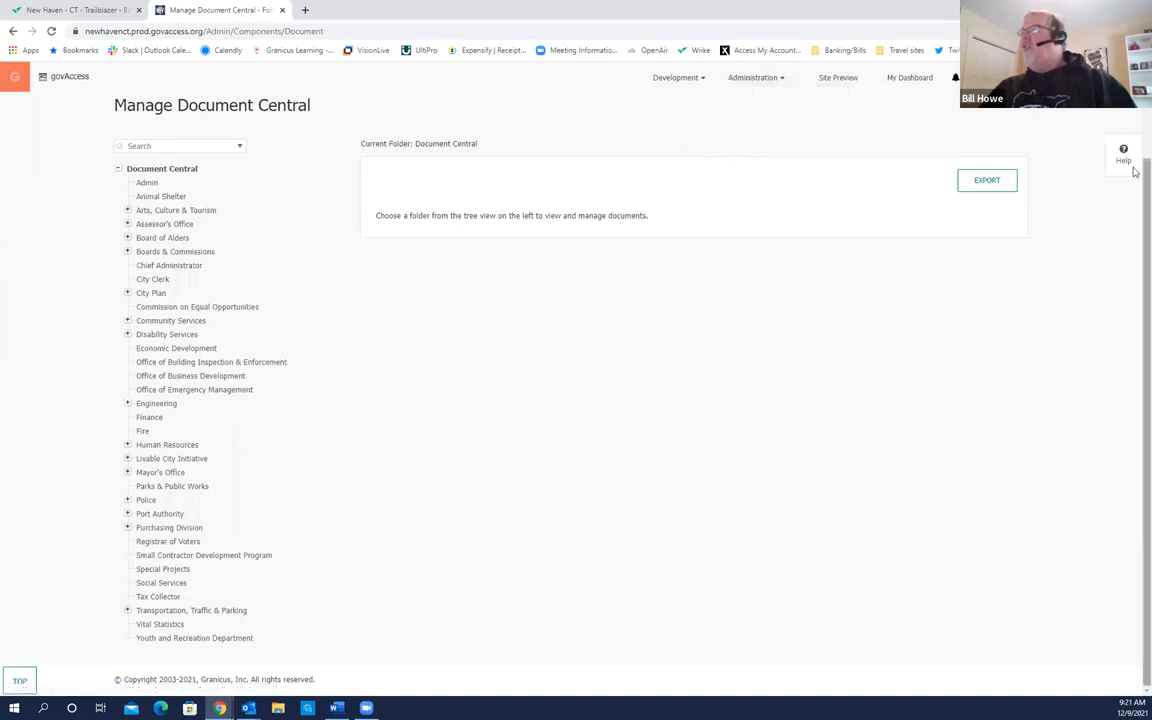
{"action": "left_click", "coordinate": [1022, 150]}
{"action": "mouse_move", "coordinate": [972, 108]}
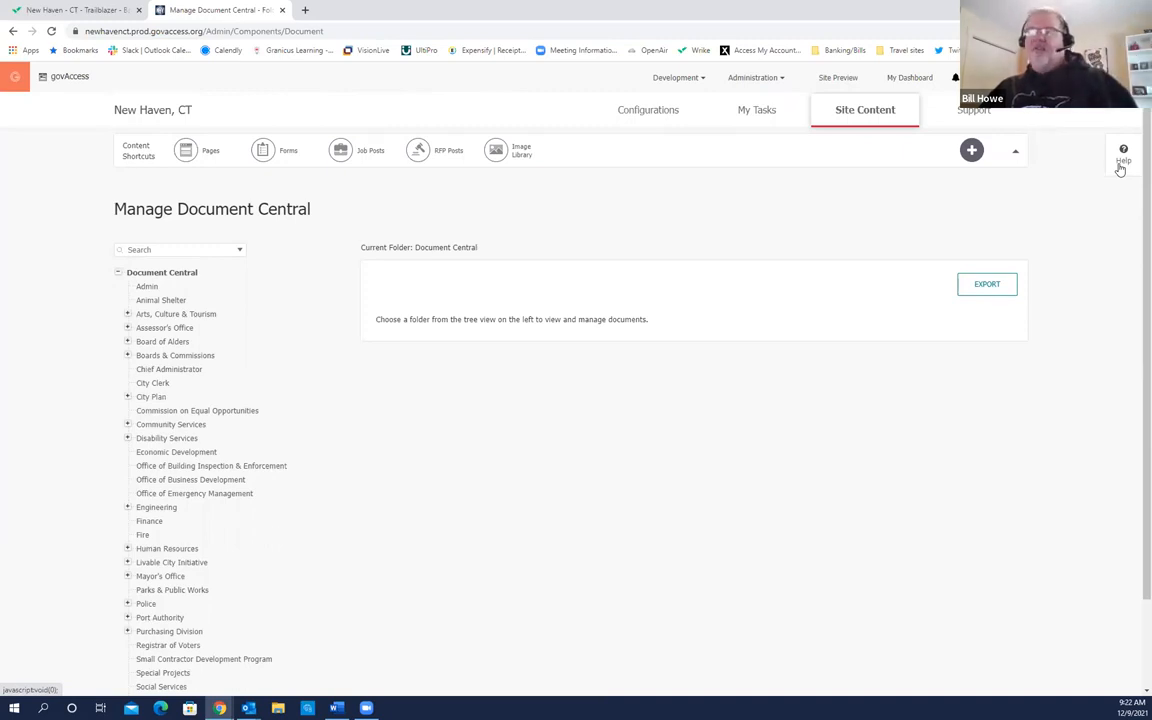
{"action": "left_click", "coordinate": [915, 79]}
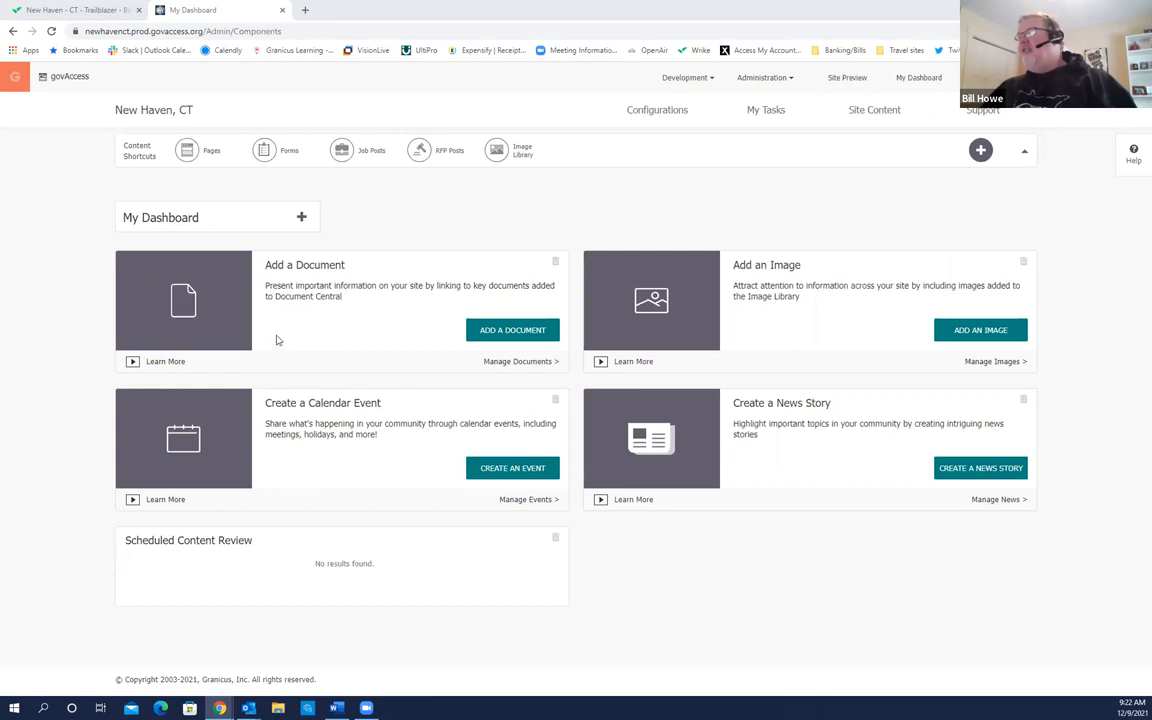
{"action": "mouse_move", "coordinate": [866, 124]}
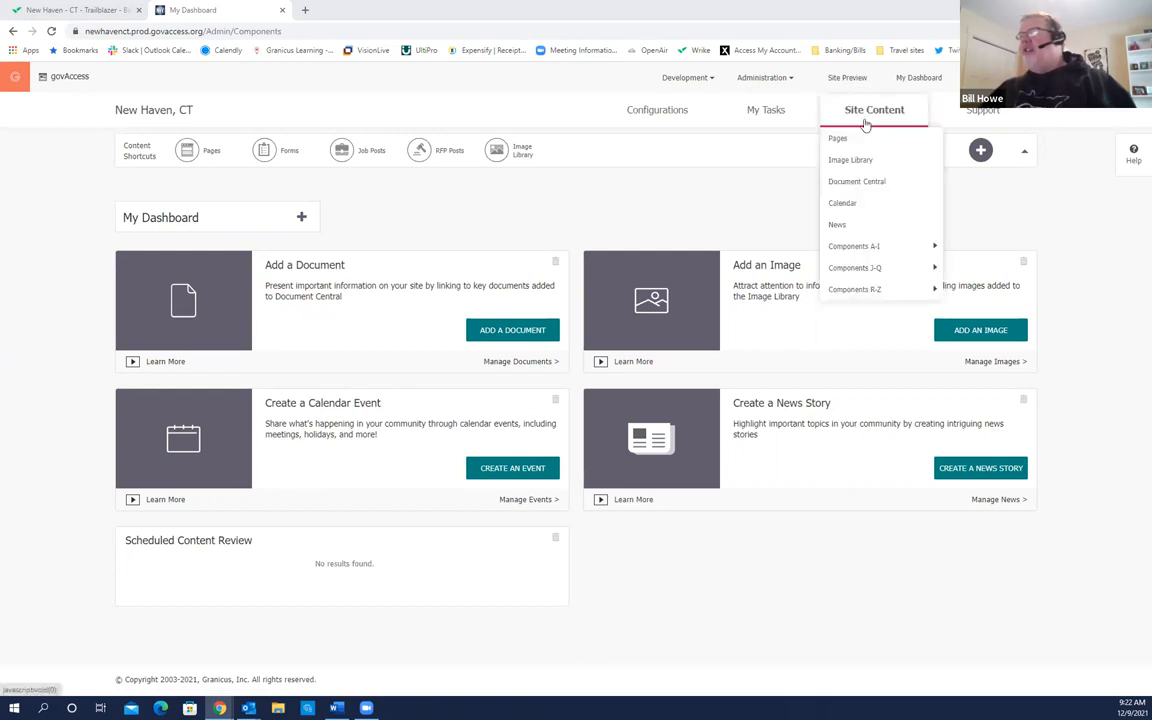
Step: Open Manage Pages under Site Content > Pages and switch to List View
{"action": "left_click", "coordinate": [839, 141]}
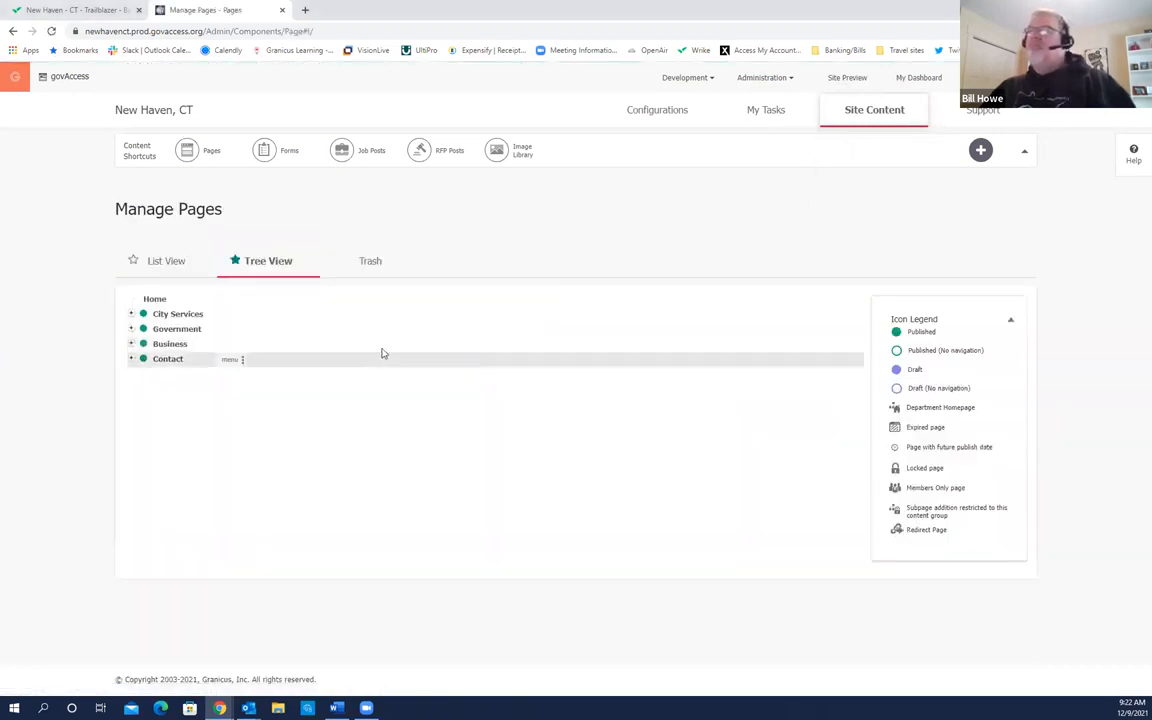
{"action": "left_click", "coordinate": [236, 263]}
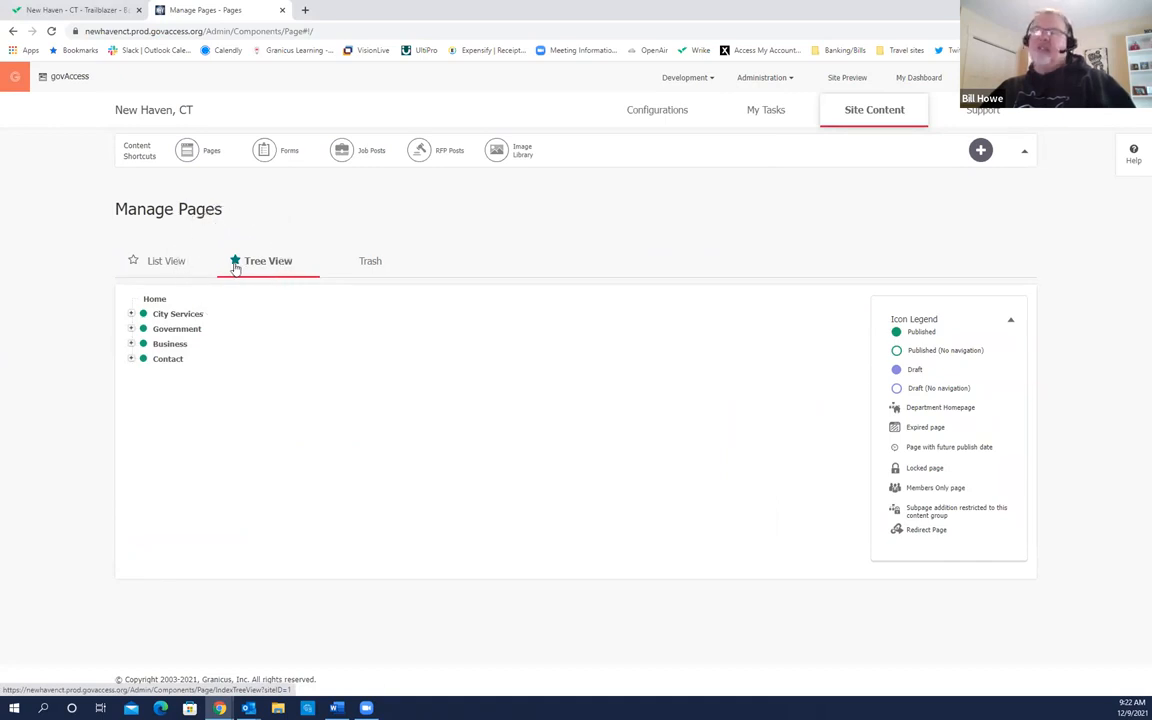
{"action": "left_click", "coordinate": [168, 268]}
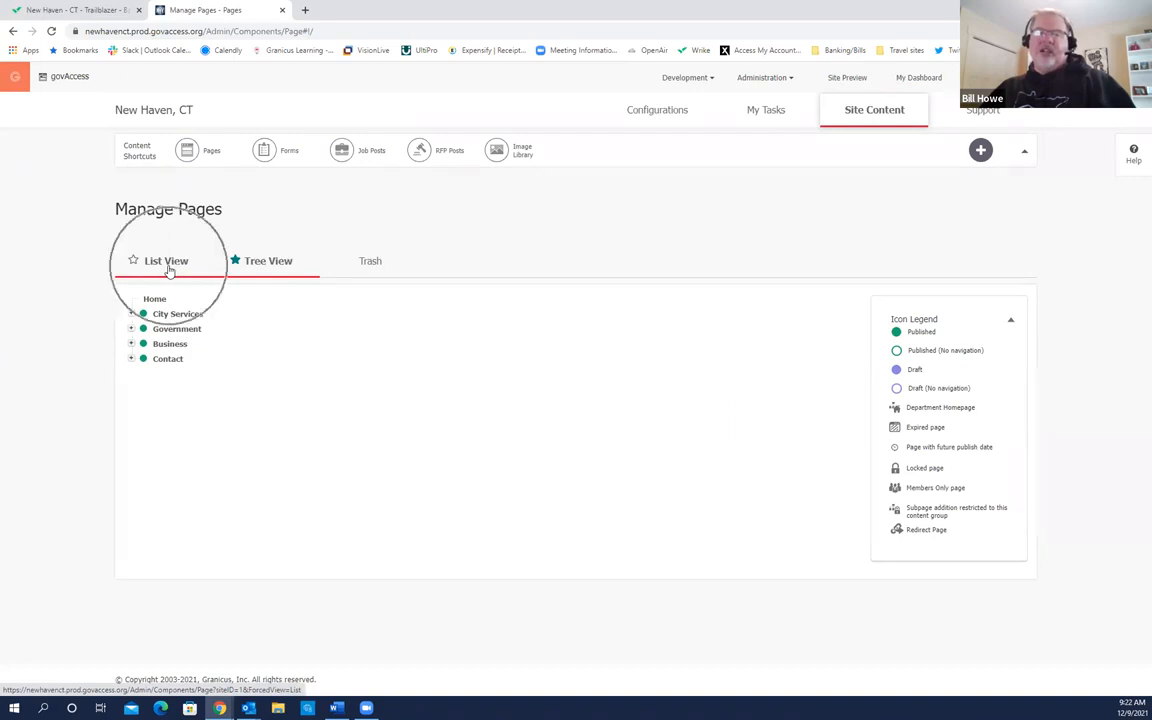
{"action": "left_click", "coordinate": [168, 268]}
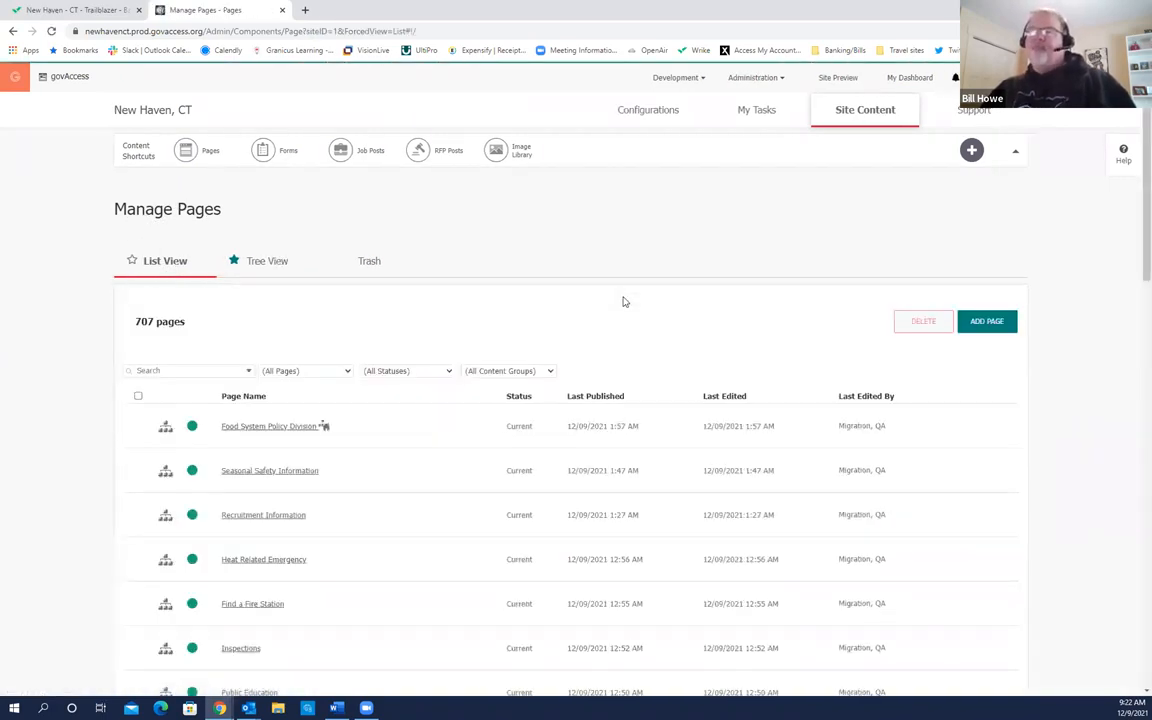
{"action": "left_click", "coordinate": [147, 338]}
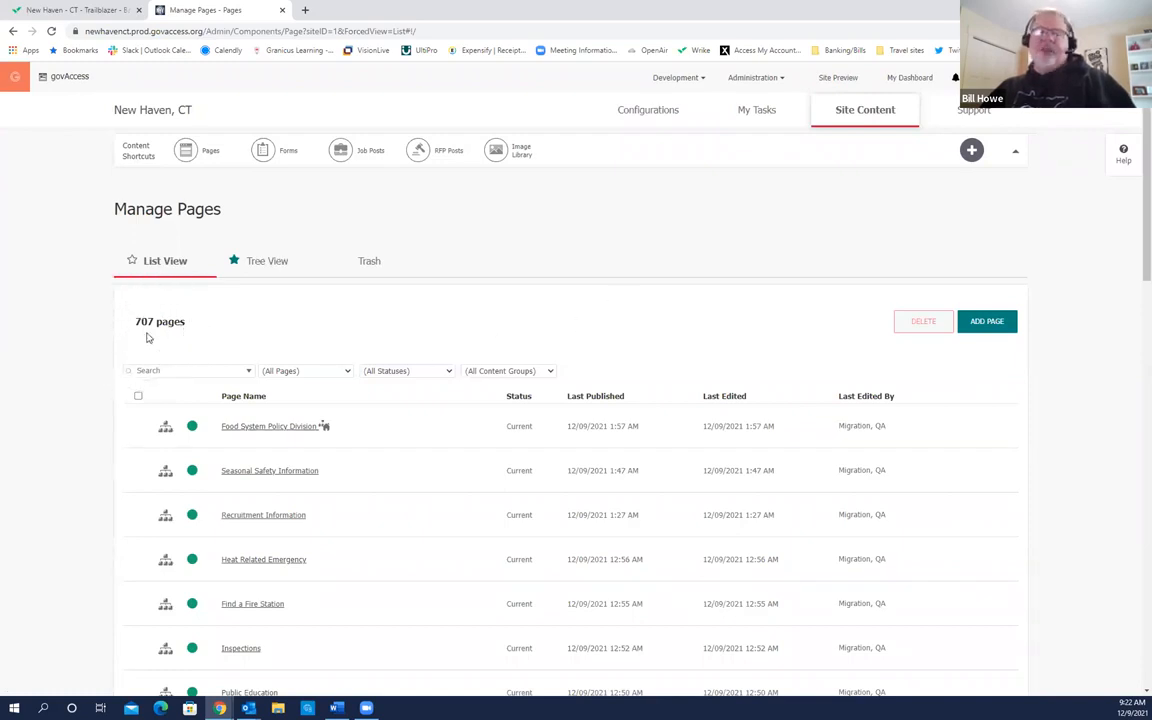
{"action": "left_click", "coordinate": [147, 338]}
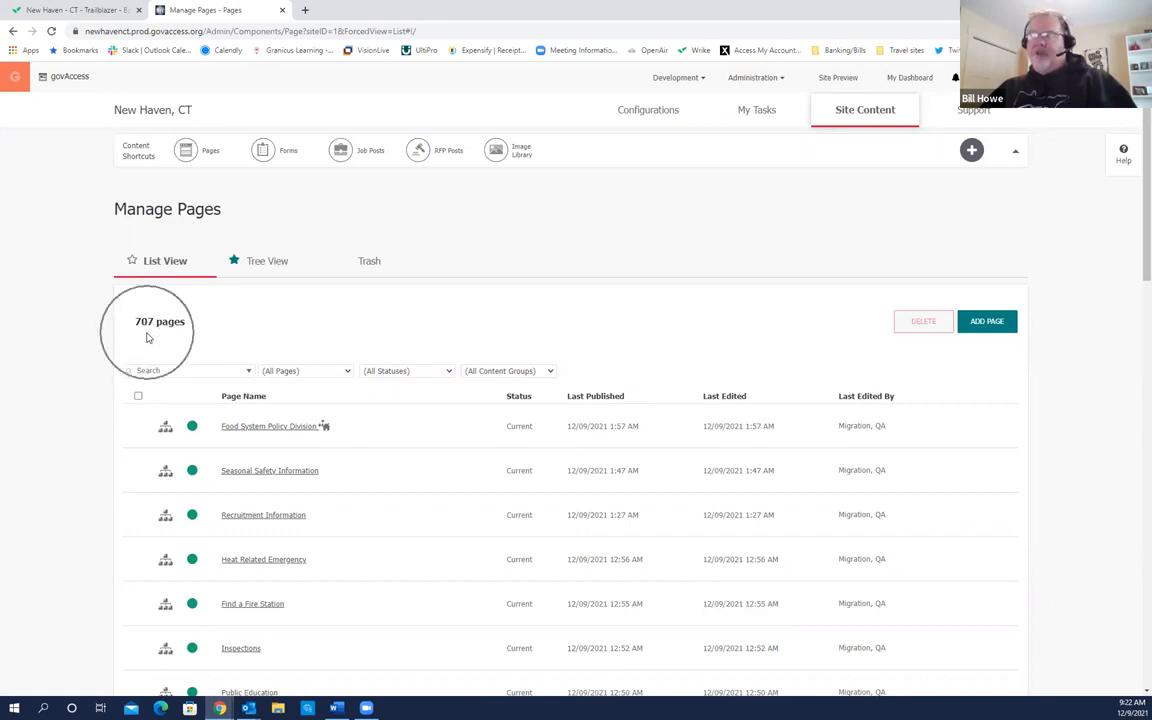
{"action": "left_click", "coordinate": [147, 338]}
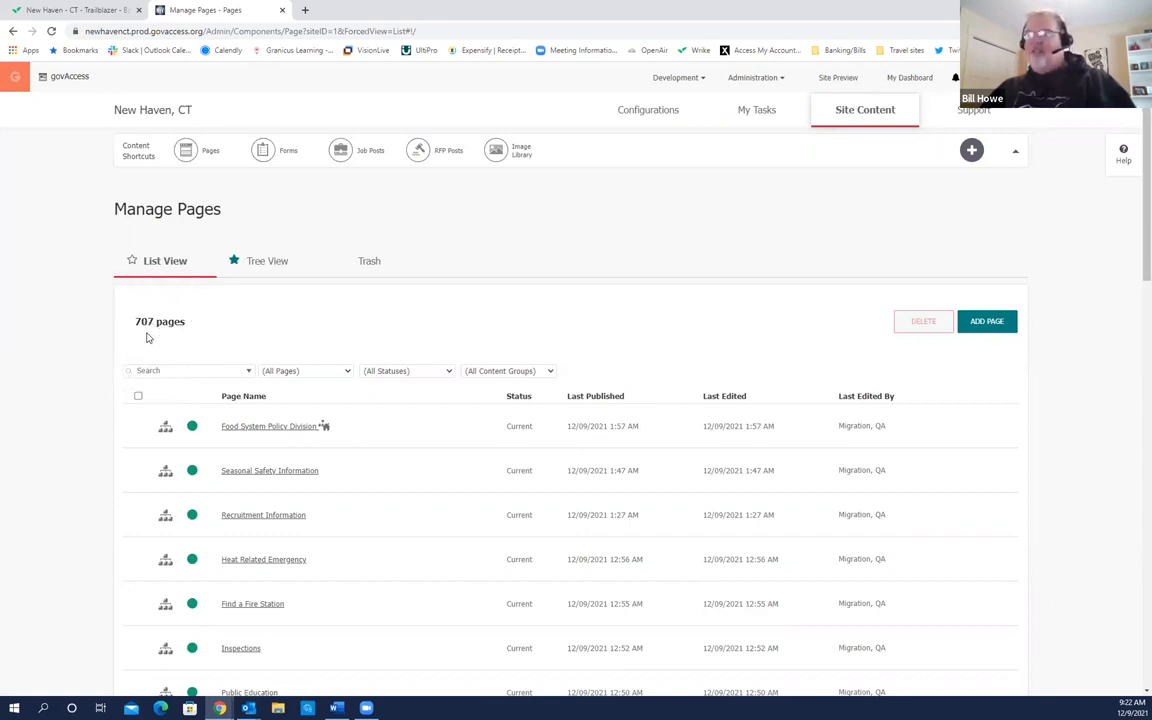
Step: Scroll through the 707-page list to review status, last published and last edited details
{"action": "scroll", "coordinate": [370, 459], "scroll_direction": "down", "scroll_amount": 1}
{"action": "scroll", "coordinate": [370, 459], "scroll_direction": "down", "scroll_amount": 3}
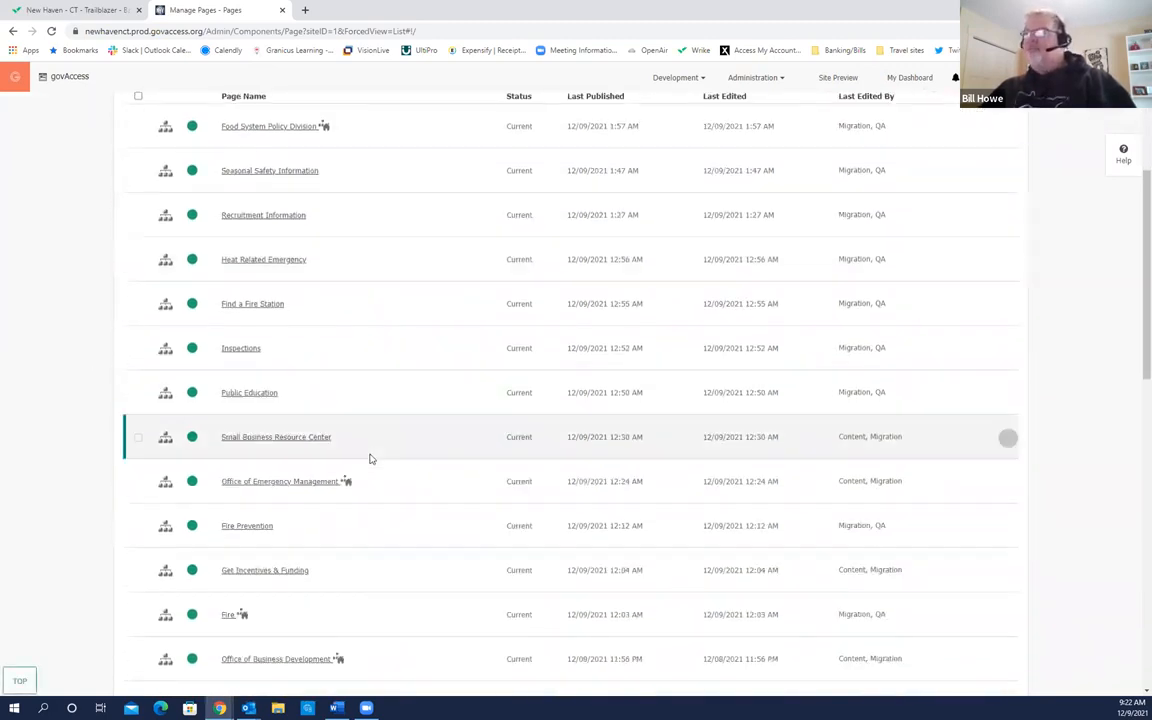
{"action": "scroll", "coordinate": [370, 459], "scroll_direction": "up", "scroll_amount": 2}
{"action": "scroll", "coordinate": [370, 459], "scroll_direction": "down", "scroll_amount": 1}
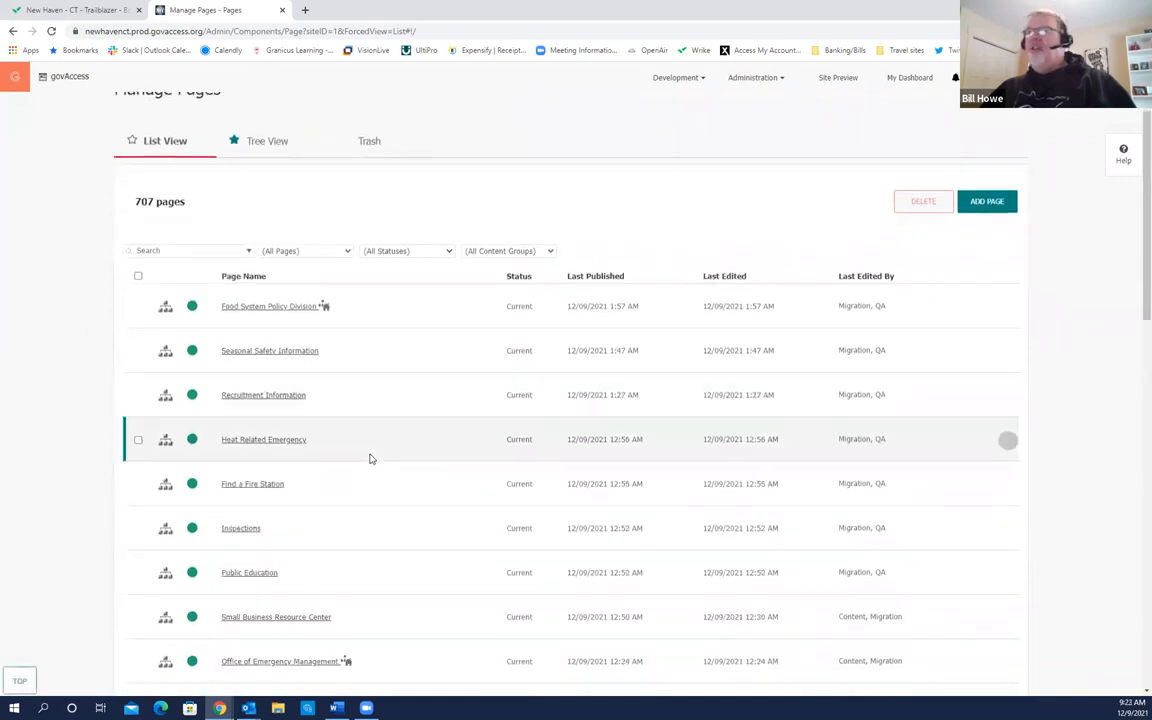
{"action": "scroll", "coordinate": [368, 458], "scroll_direction": "up", "scroll_amount": 1}
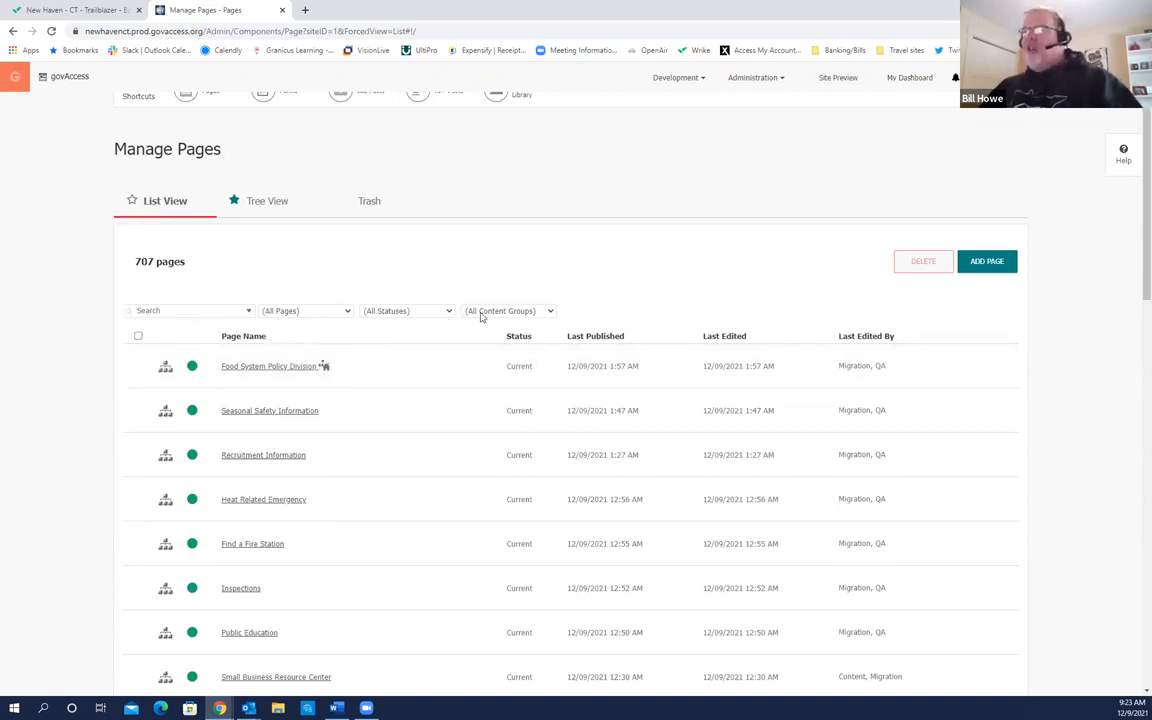
{"action": "scroll", "coordinate": [360, 370], "scroll_direction": "down", "scroll_amount": 1}
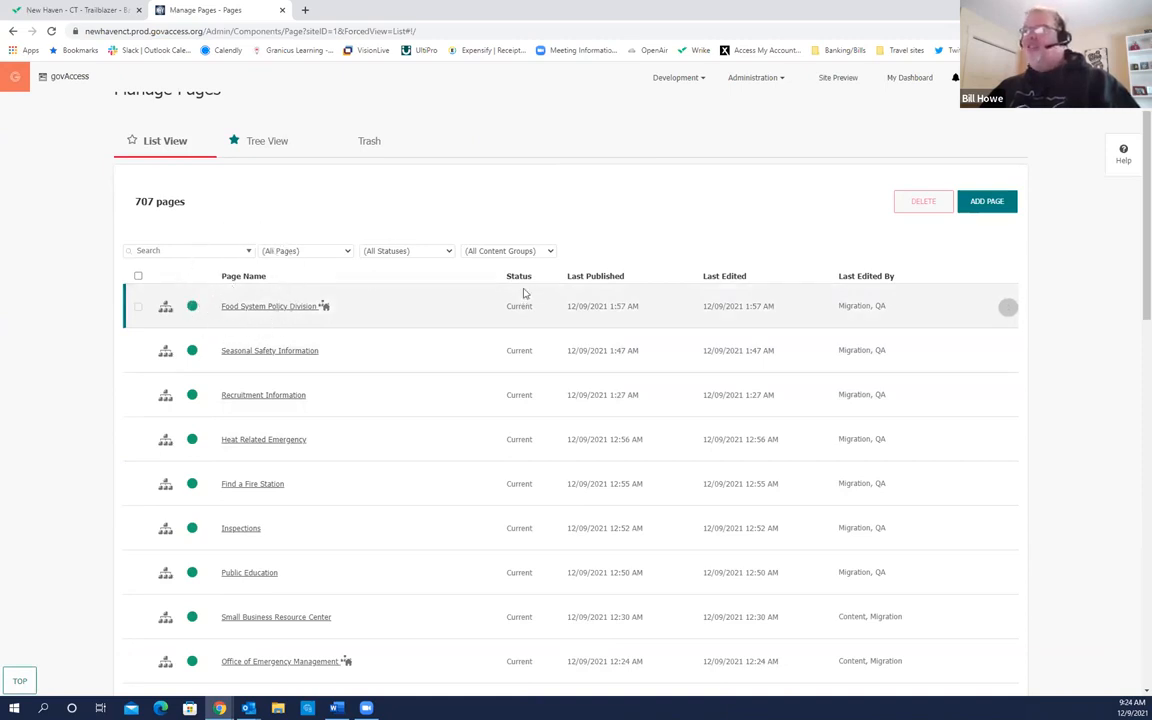
{"action": "scroll", "coordinate": [515, 398], "scroll_direction": "down", "scroll_amount": 5}
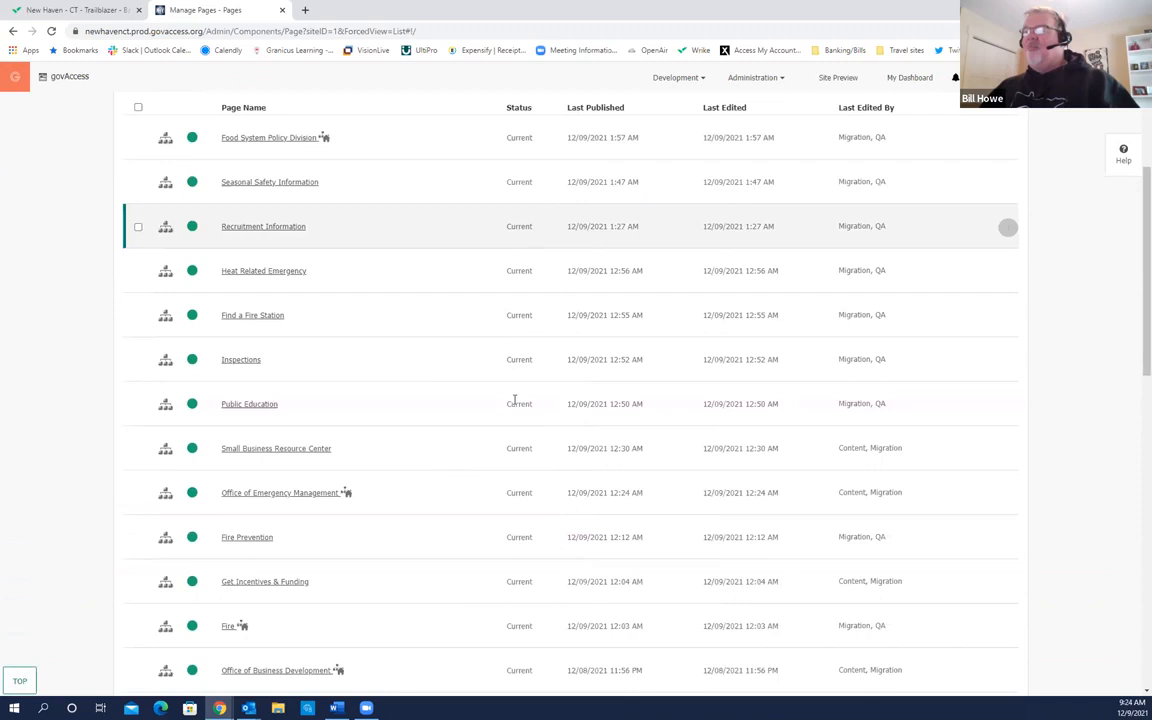
{"action": "scroll", "coordinate": [515, 400], "scroll_direction": "up", "scroll_amount": 5}
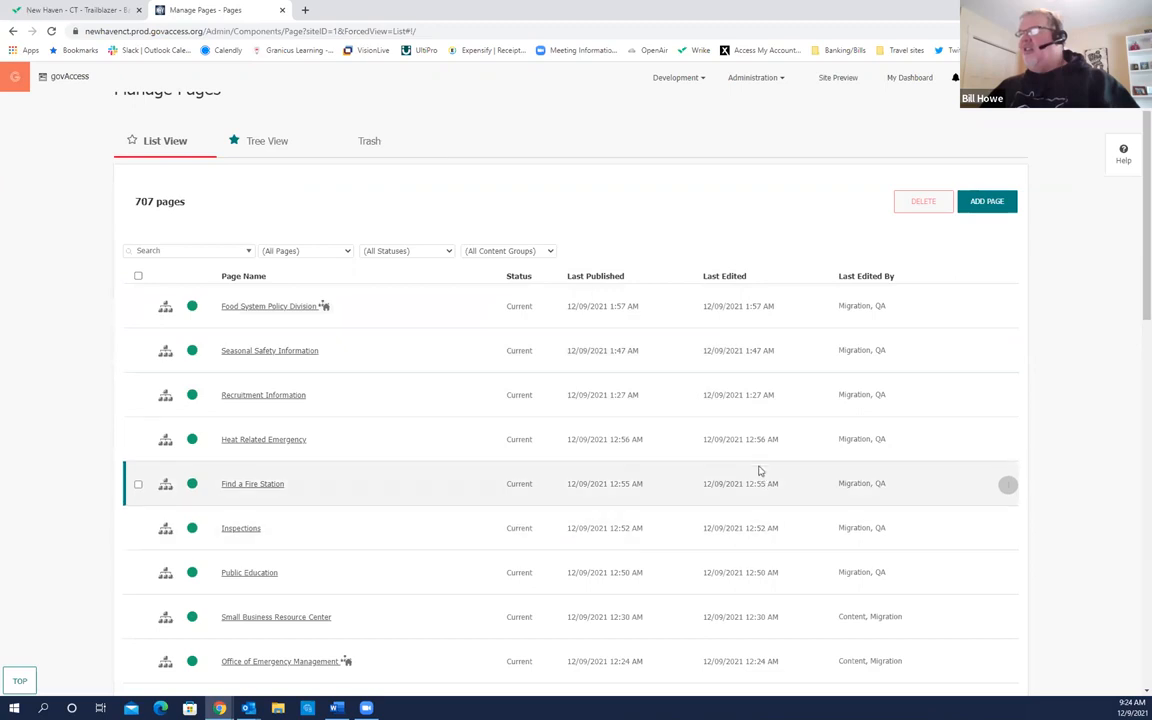
{"action": "scroll", "coordinate": [750, 429], "scroll_direction": "up", "scroll_amount": 1}
{"action": "scroll", "coordinate": [751, 584], "scroll_direction": "down", "scroll_amount": 3}
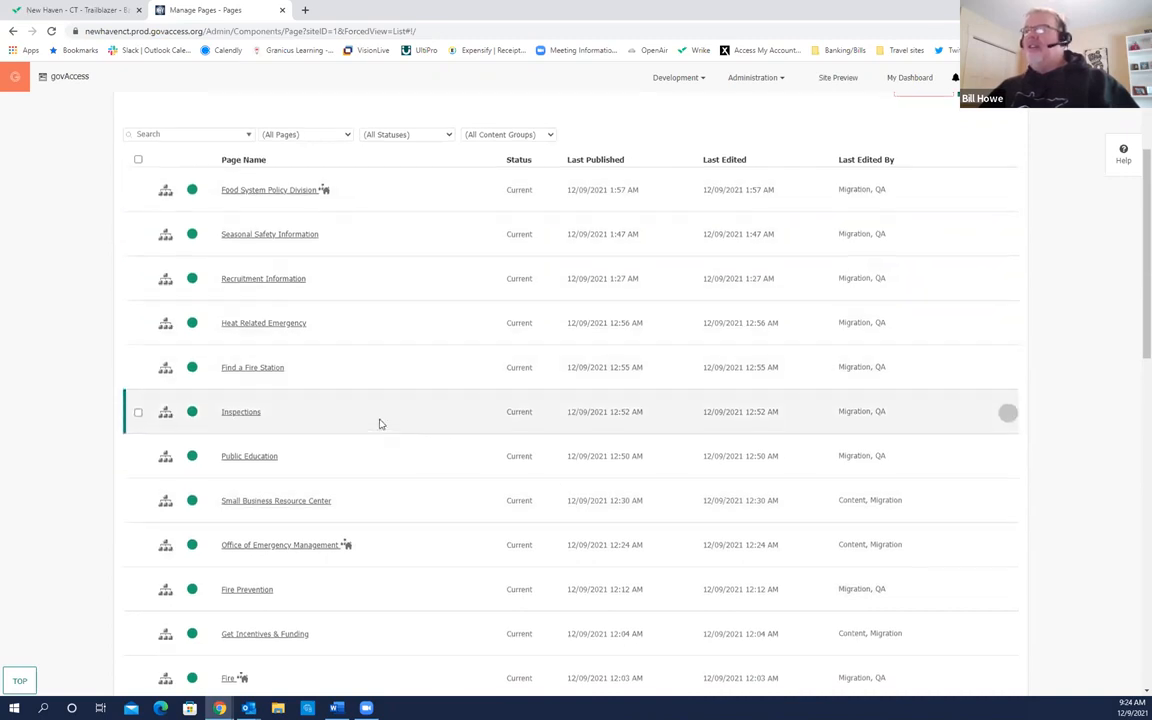
{"action": "scroll", "coordinate": [360, 420], "scroll_direction": "up", "scroll_amount": 2}
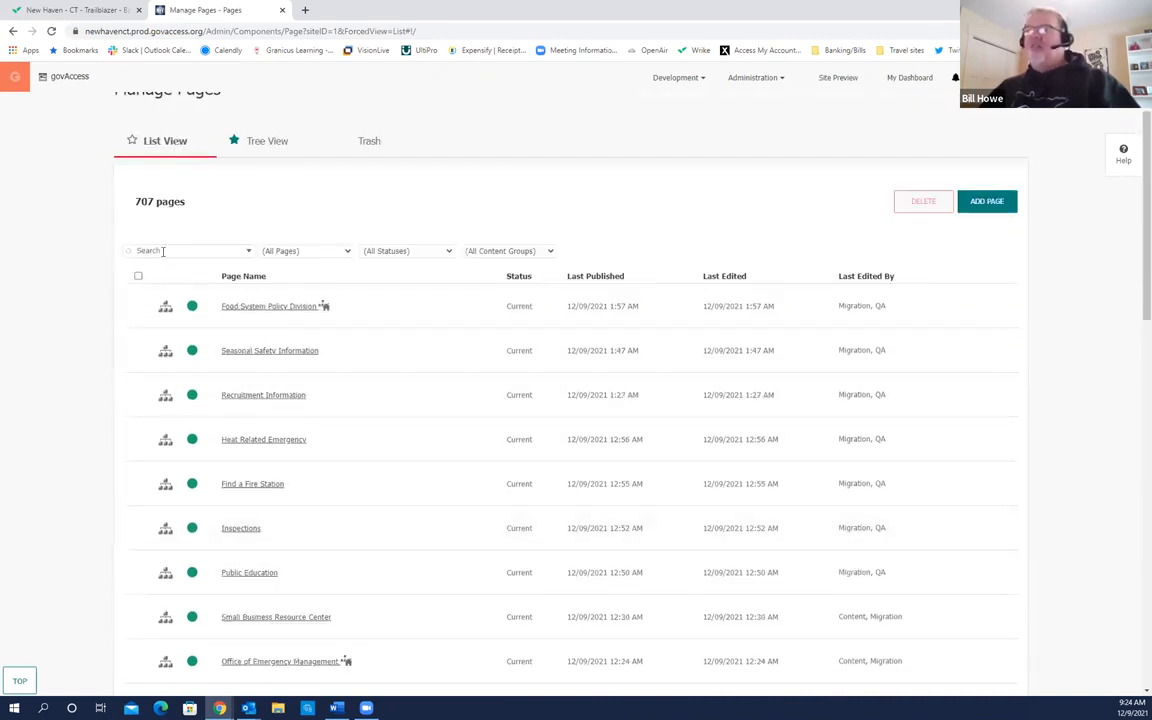
{"action": "left_click", "coordinate": [163, 251]}
{"action": "type", "text": "water"}
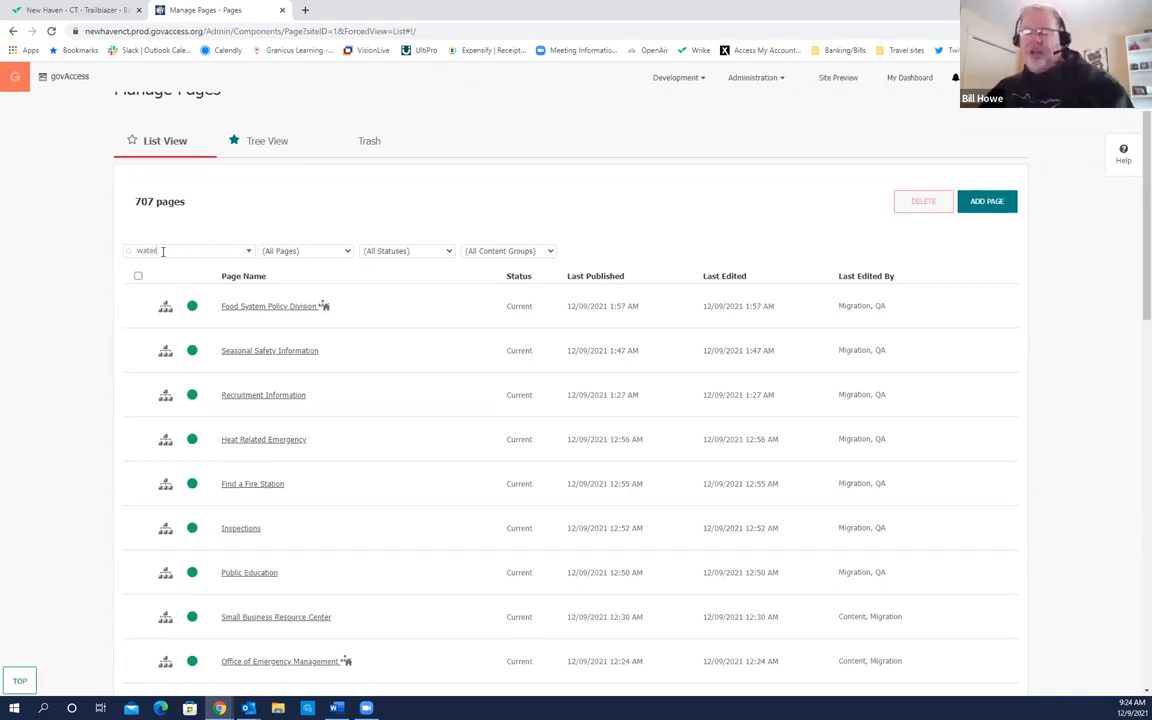
{"action": "key", "text": "Return"}
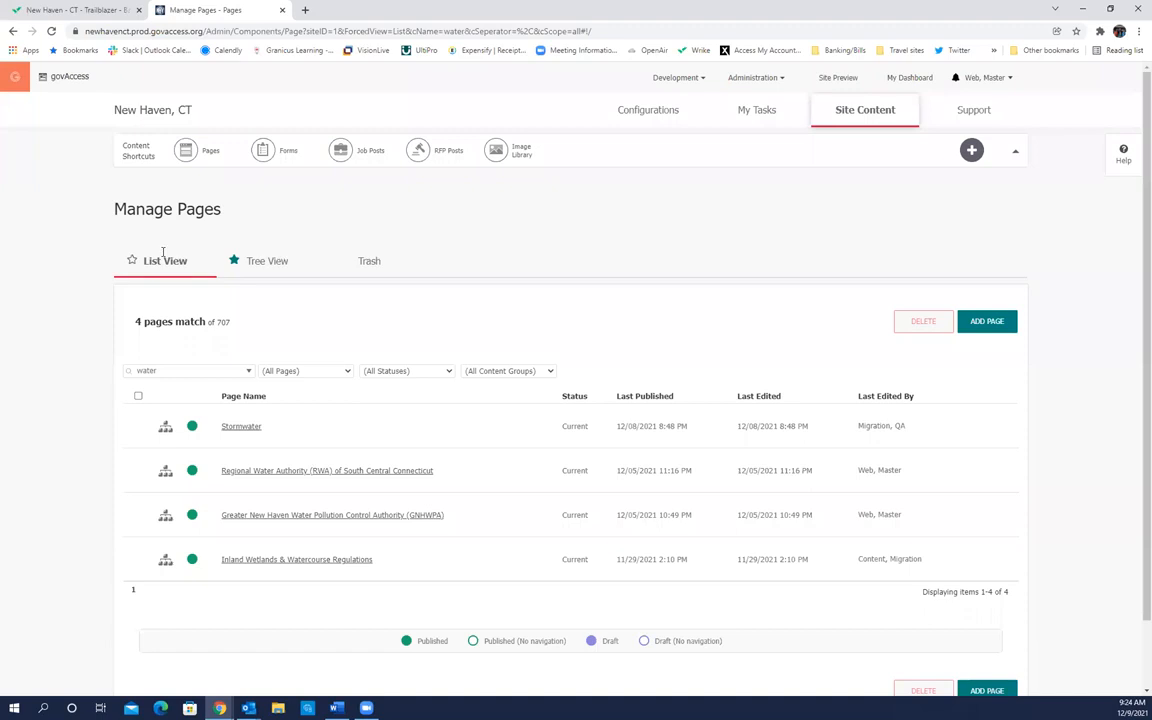
{"action": "left_click_drag", "start_coordinate": [163, 371], "coordinate": [120, 370]}
{"action": "key", "text": "BackSpace"}
{"action": "key", "text": "Return"}
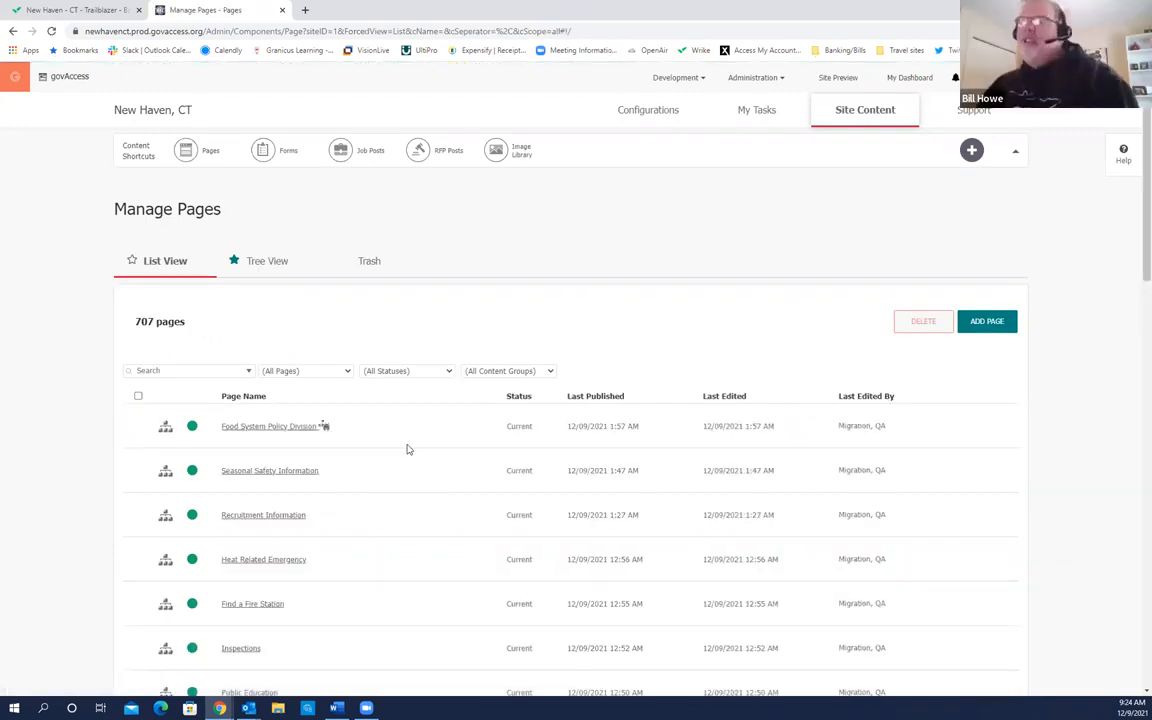
{"action": "scroll", "coordinate": [461, 435], "scroll_direction": "down", "scroll_amount": 3}
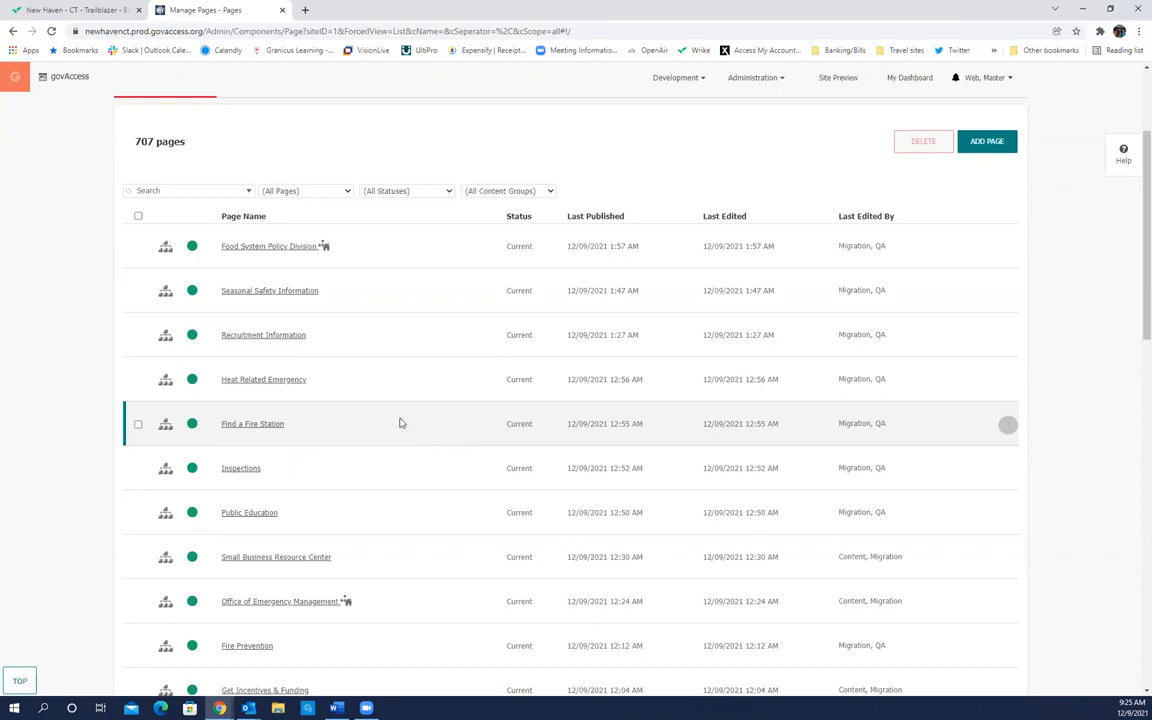
{"action": "scroll", "coordinate": [360, 419], "scroll_direction": "up", "scroll_amount": 3}
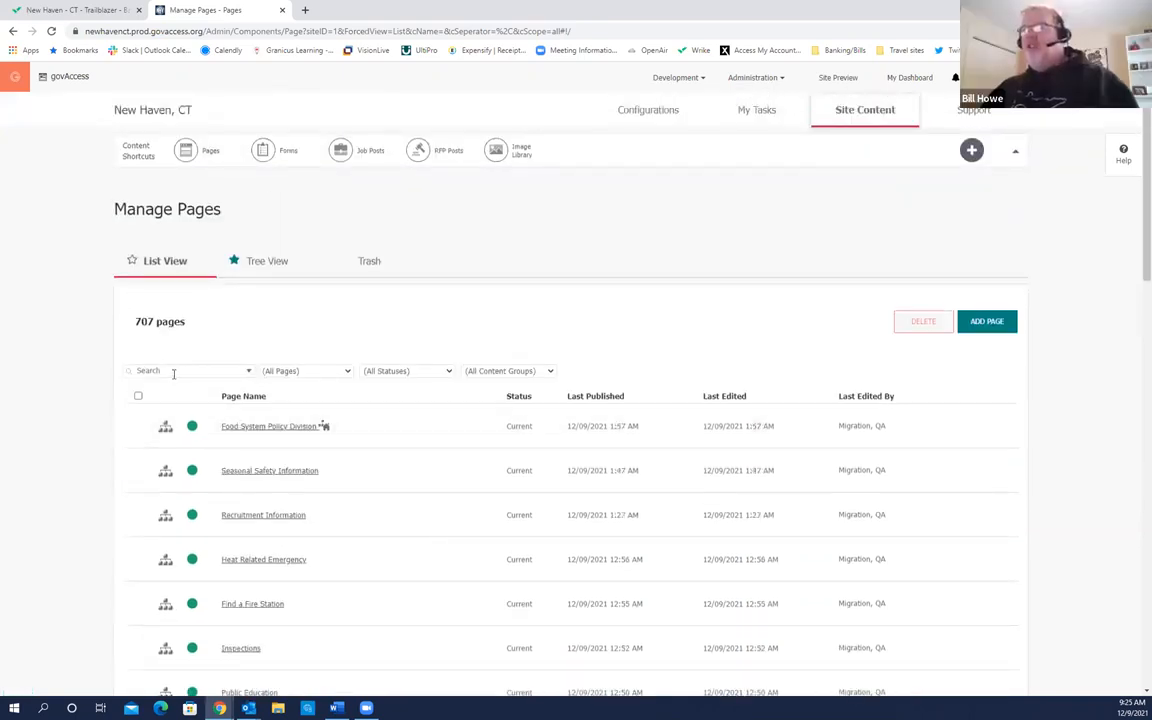
{"action": "type", "text": "wat"}
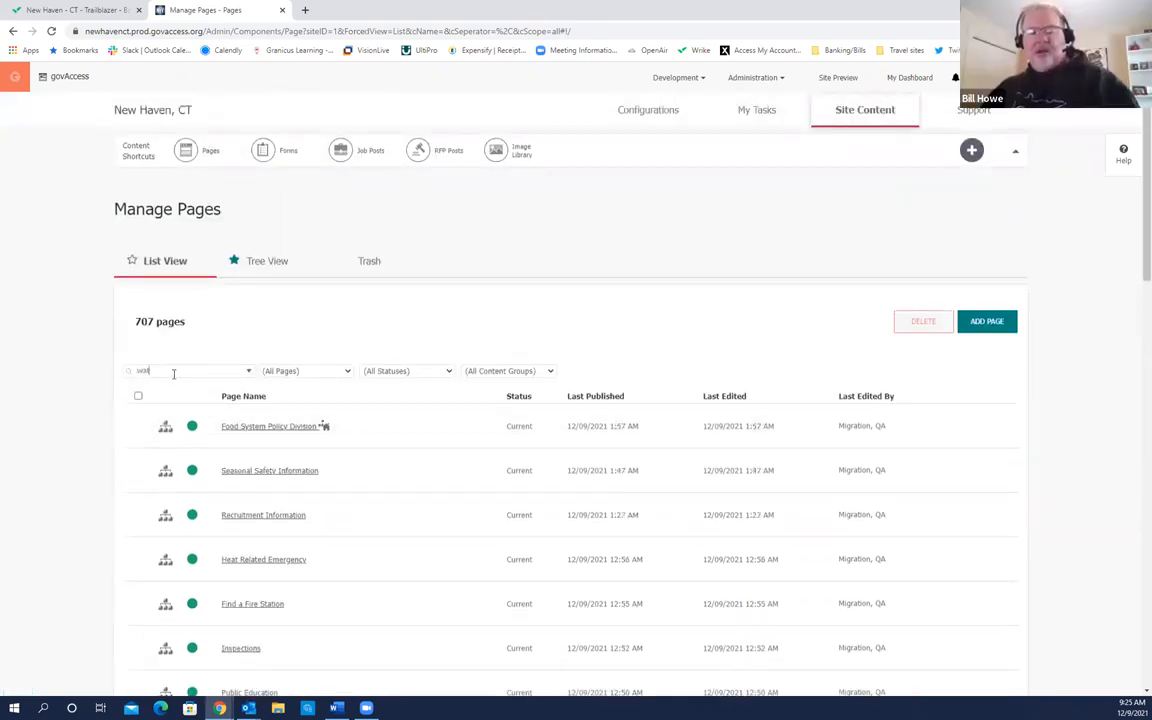
{"action": "type", "text": "er"}
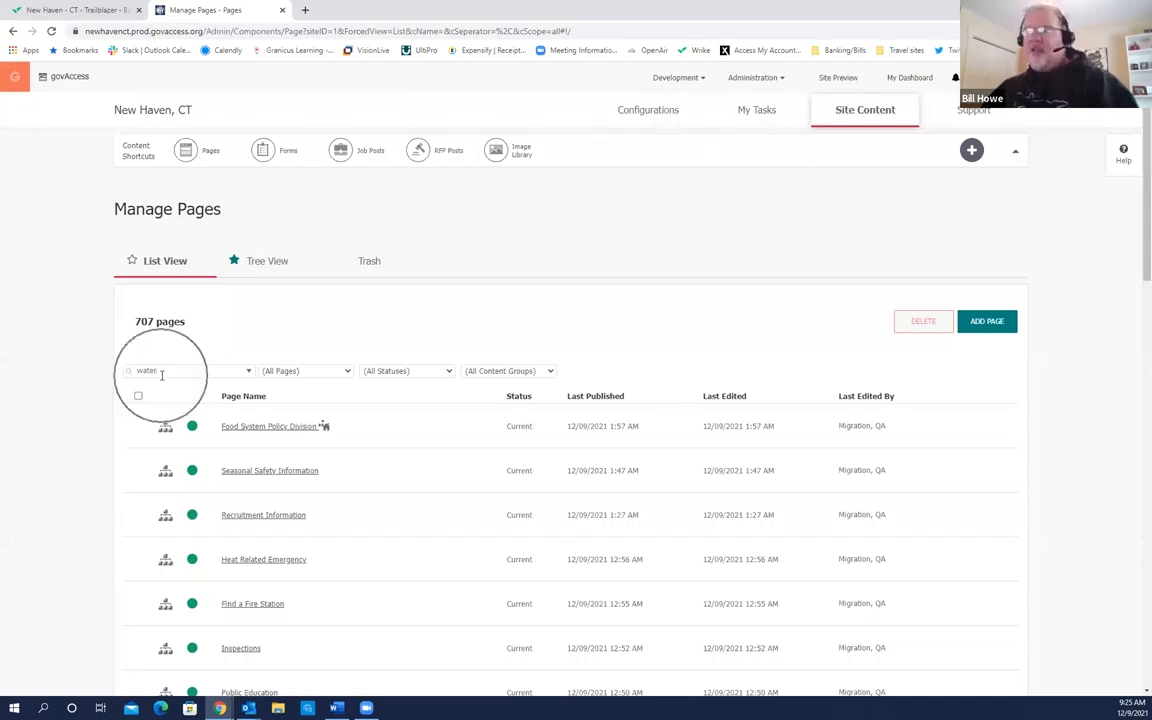
{"action": "left_click", "coordinate": [161, 373]}
{"action": "key", "text": "Return"}
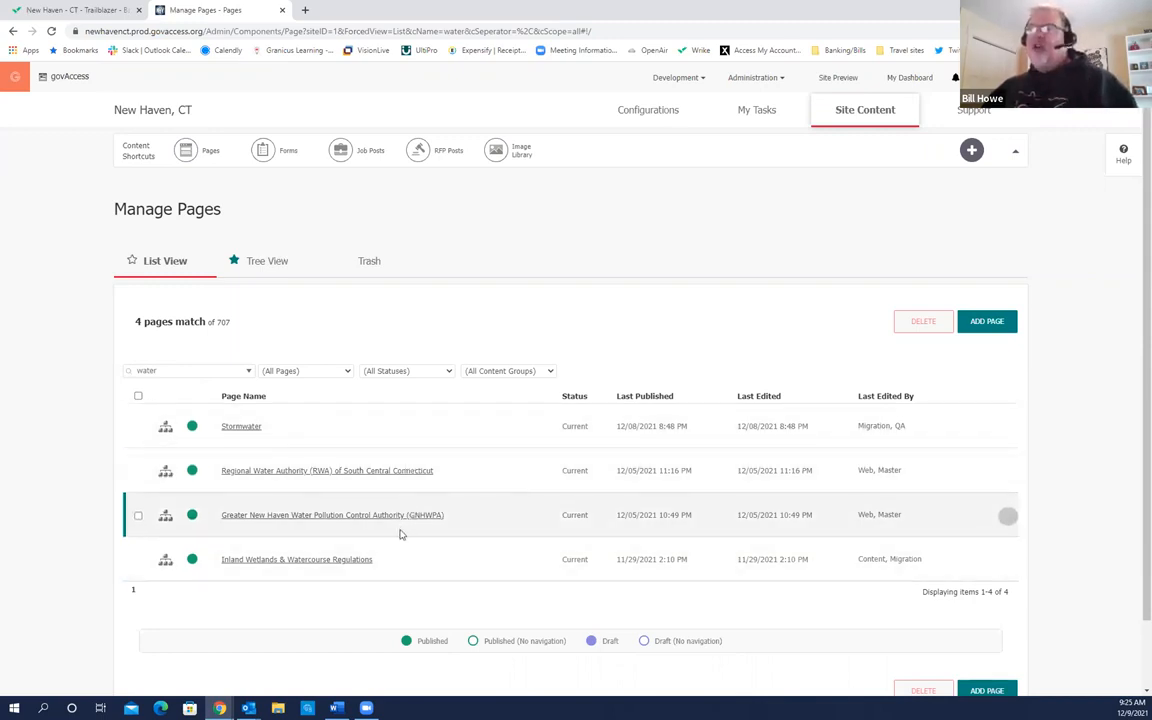
{"action": "double_click", "coordinate": [140, 371]}
{"action": "key", "text": "BackSpace"}
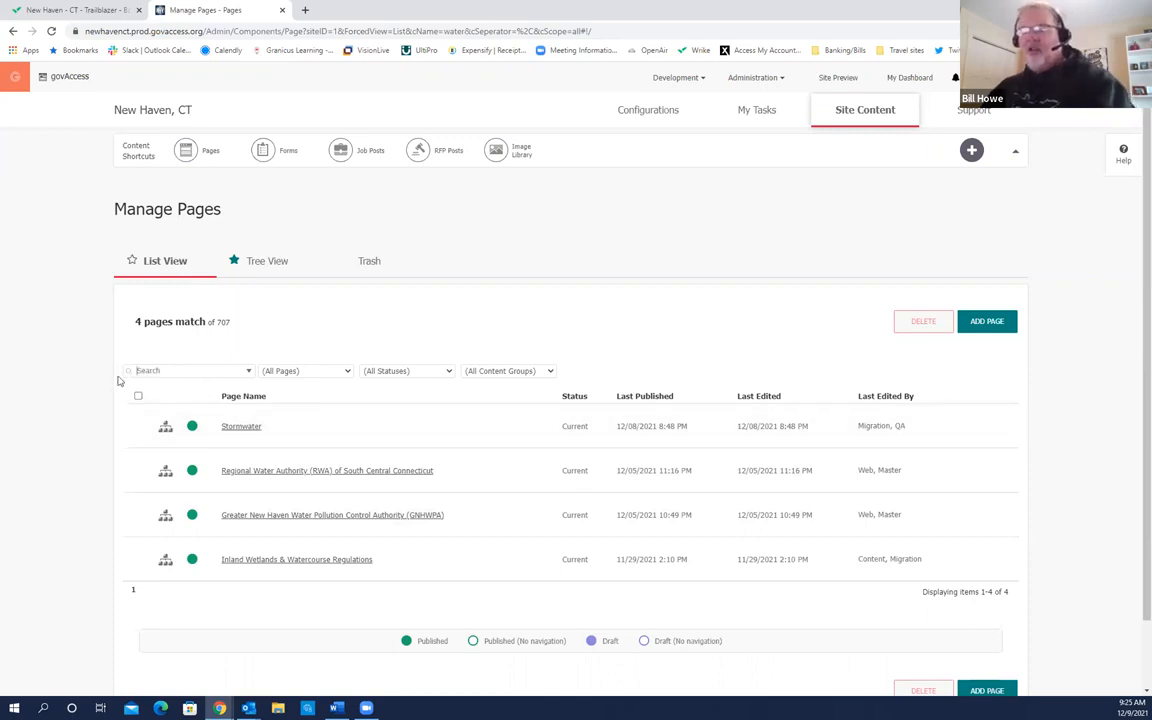
{"action": "key", "text": "Return"}
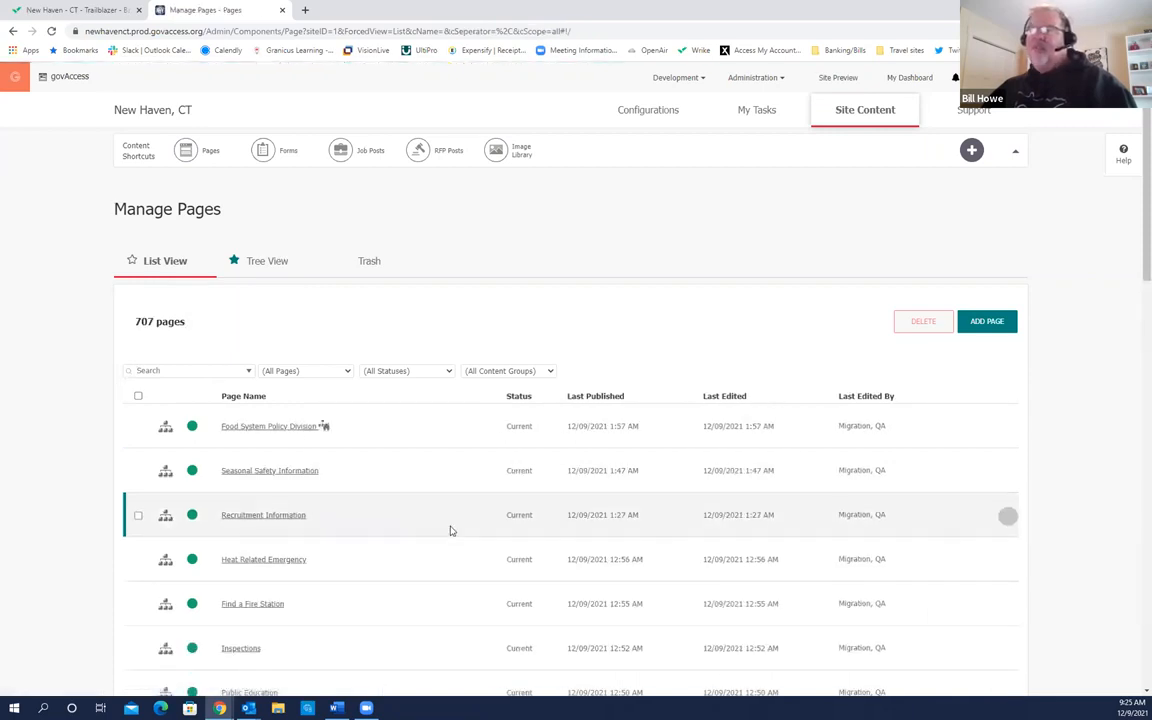
{"action": "scroll", "coordinate": [450, 531], "scroll_direction": "down", "scroll_amount": 1}
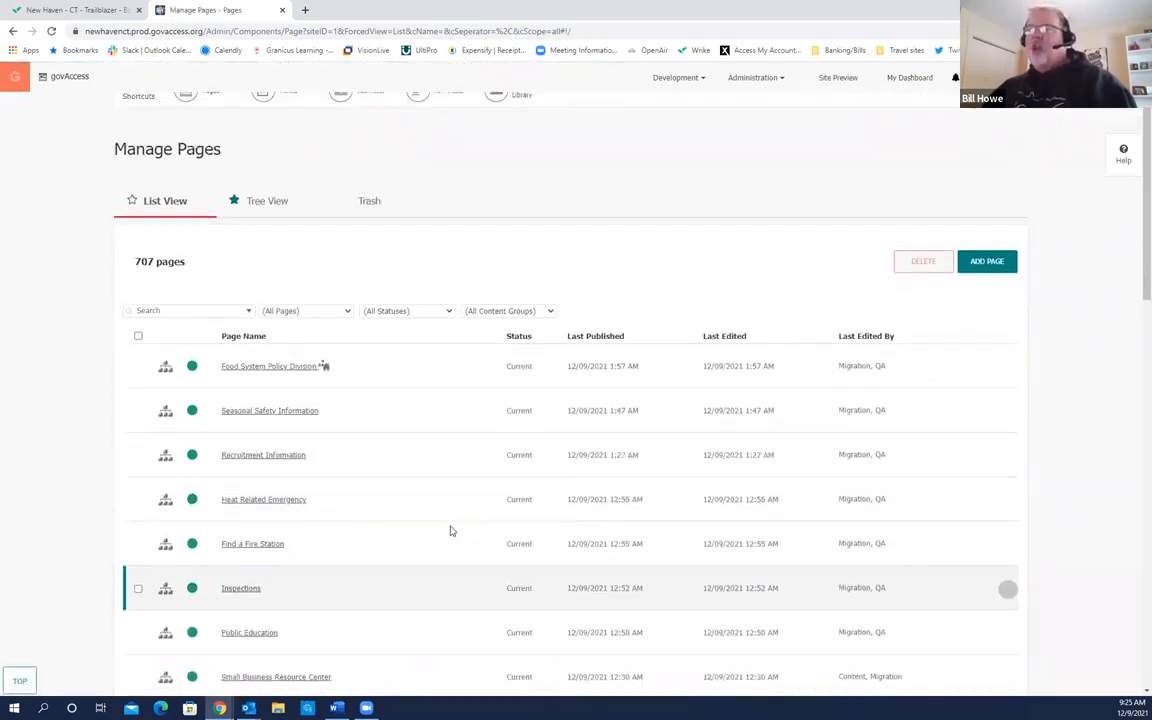
{"action": "scroll", "coordinate": [450, 531], "scroll_direction": "up", "scroll_amount": 1}
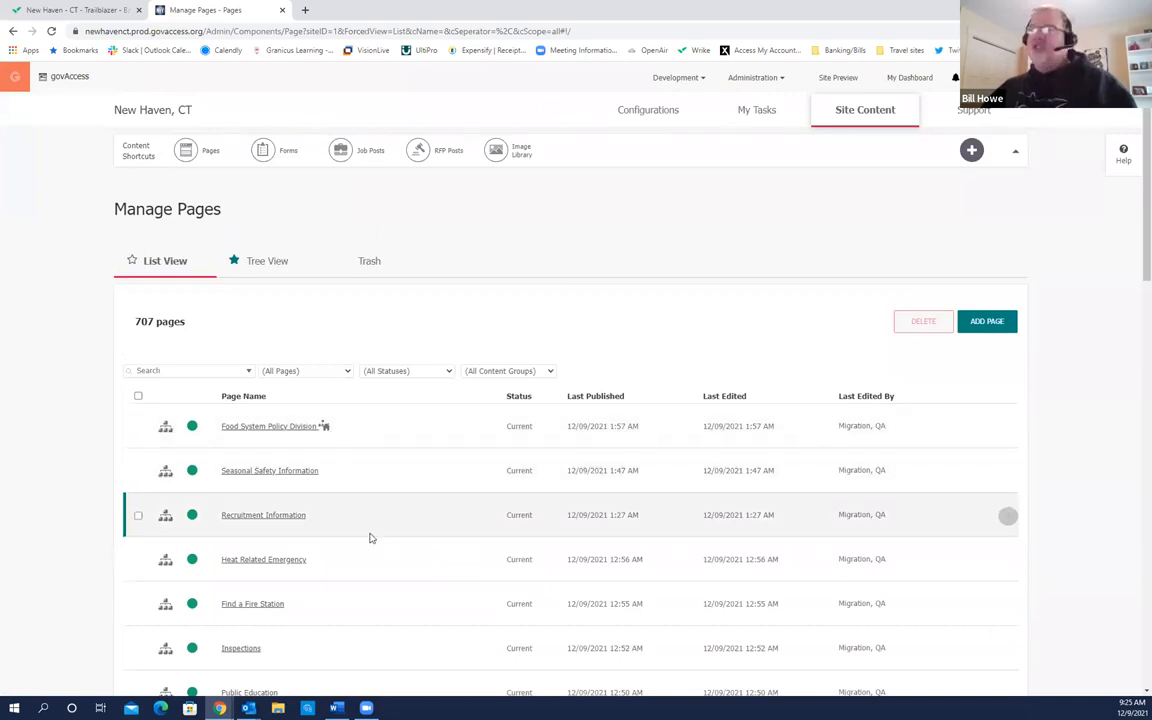
Step: Switch to Tree View and expand City Services, briefly opening Information & Assistance's subpages
{"action": "left_click", "coordinate": [268, 276]}
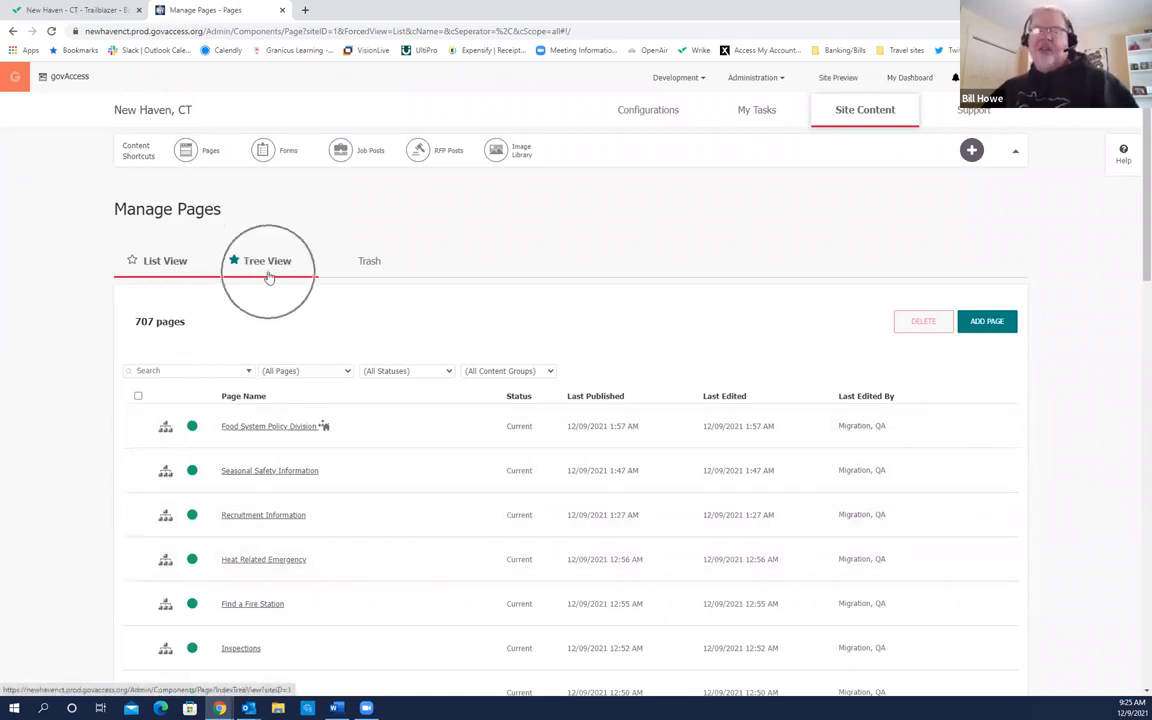
{"action": "left_click", "coordinate": [270, 272]}
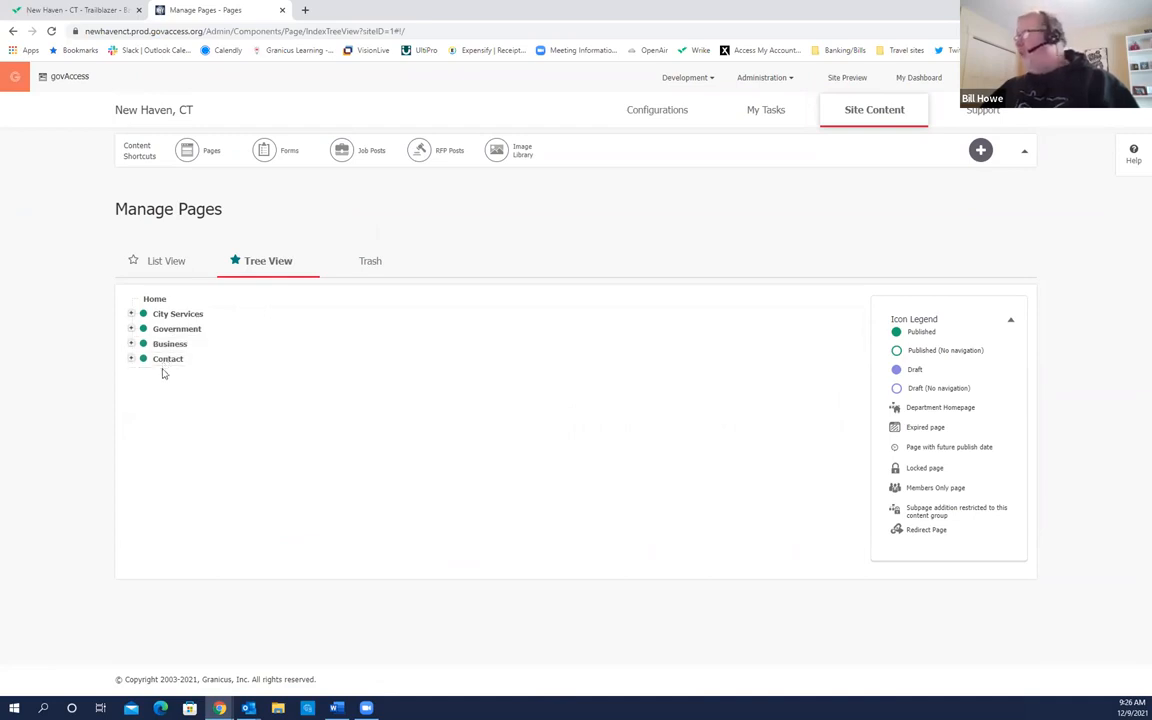
{"action": "left_click", "coordinate": [131, 316]}
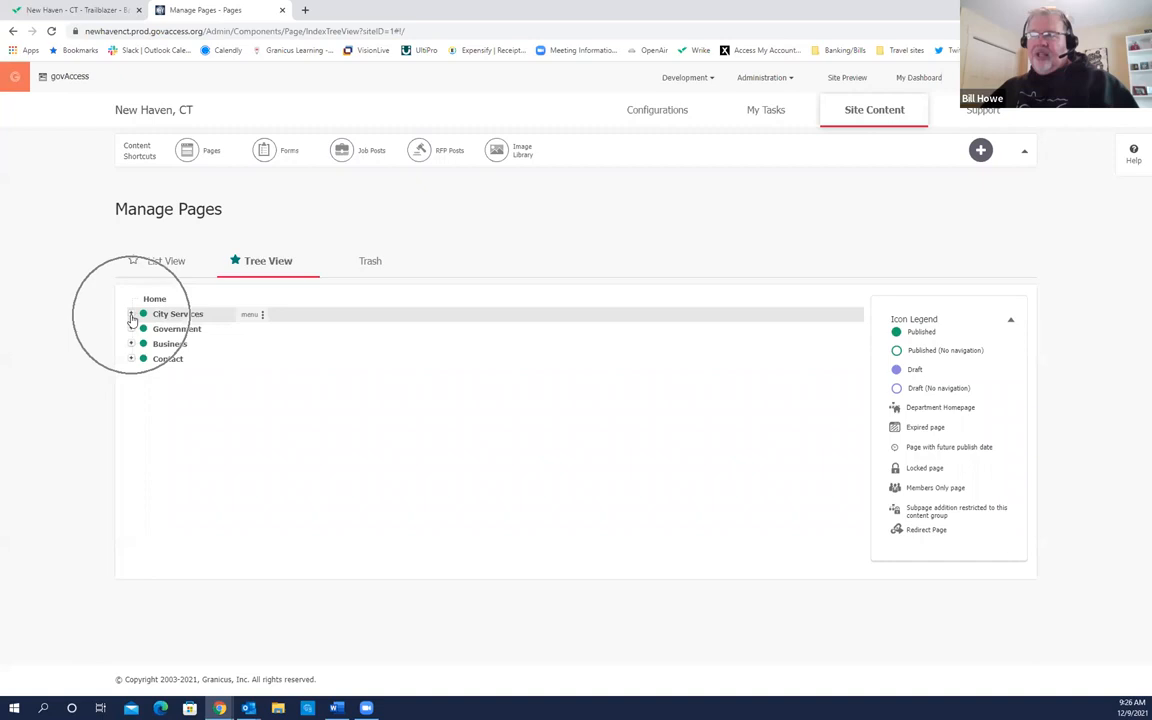
{"action": "left_click", "coordinate": [131, 316]}
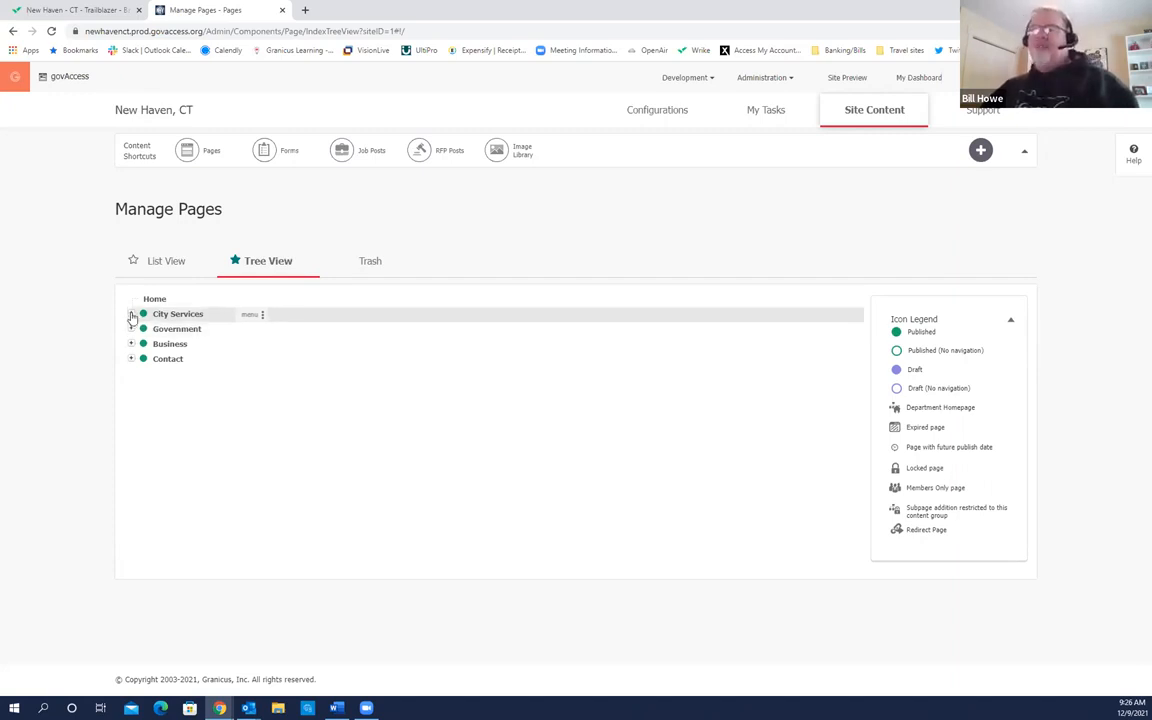
{"action": "left_click", "coordinate": [131, 316]}
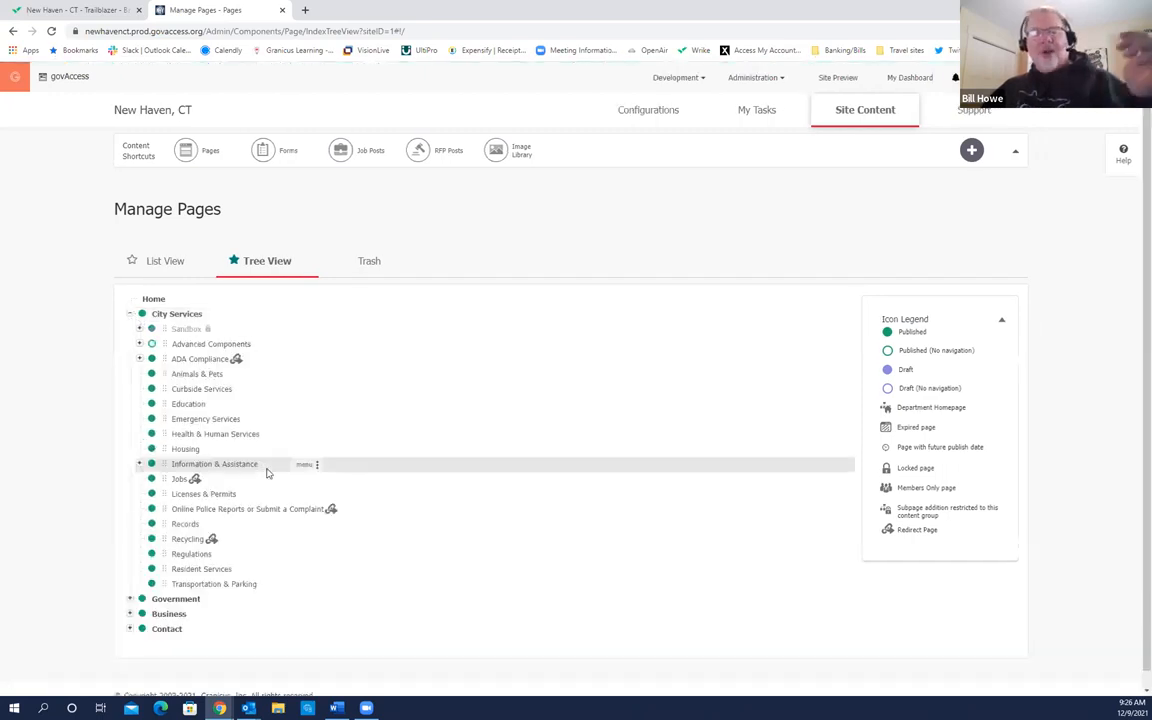
{"action": "left_click", "coordinate": [220, 466]}
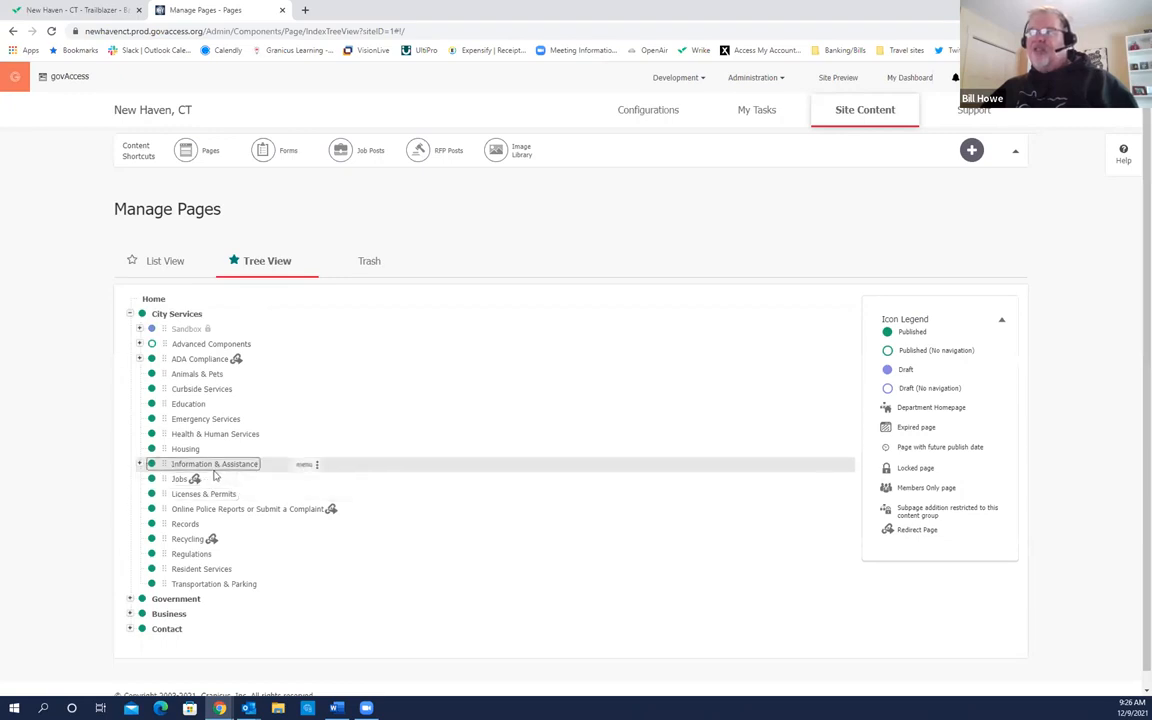
{"action": "left_click", "coordinate": [139, 465]}
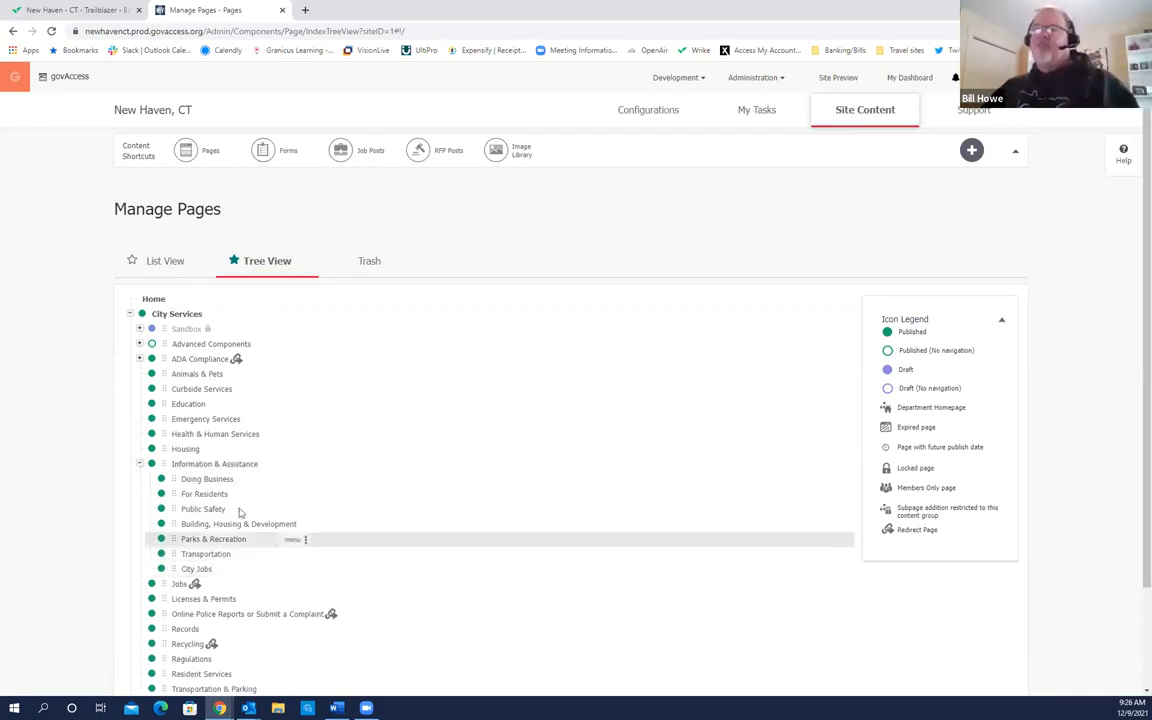
{"action": "left_click", "coordinate": [140, 465]}
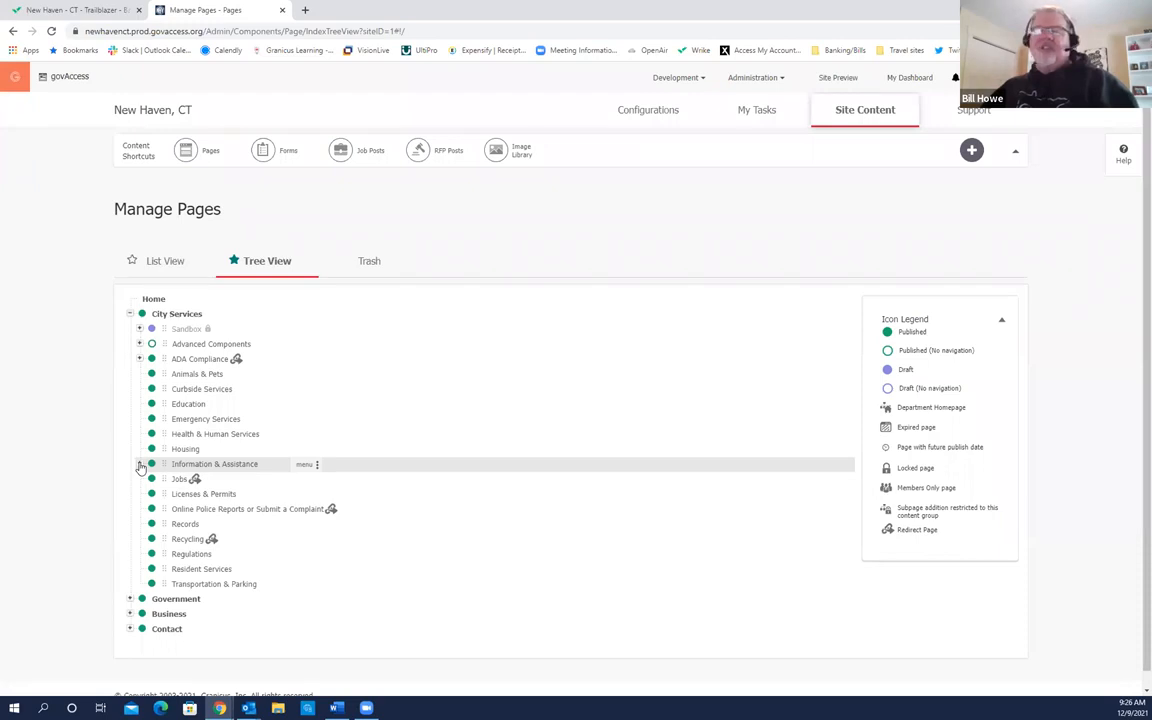
Step: Expand the Government section, briefly showing and collapsing the Contact subpage
{"action": "scroll", "coordinate": [270, 537], "scroll_direction": "down", "scroll_amount": 1}
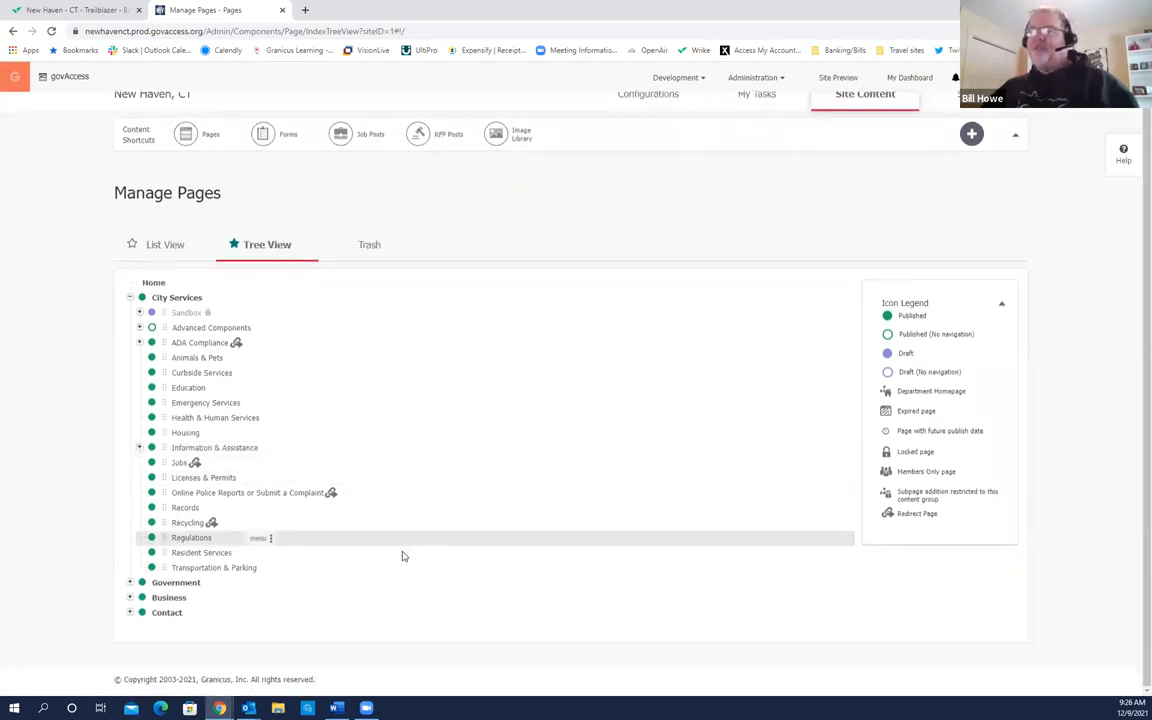
{"action": "left_click", "coordinate": [129, 582]}
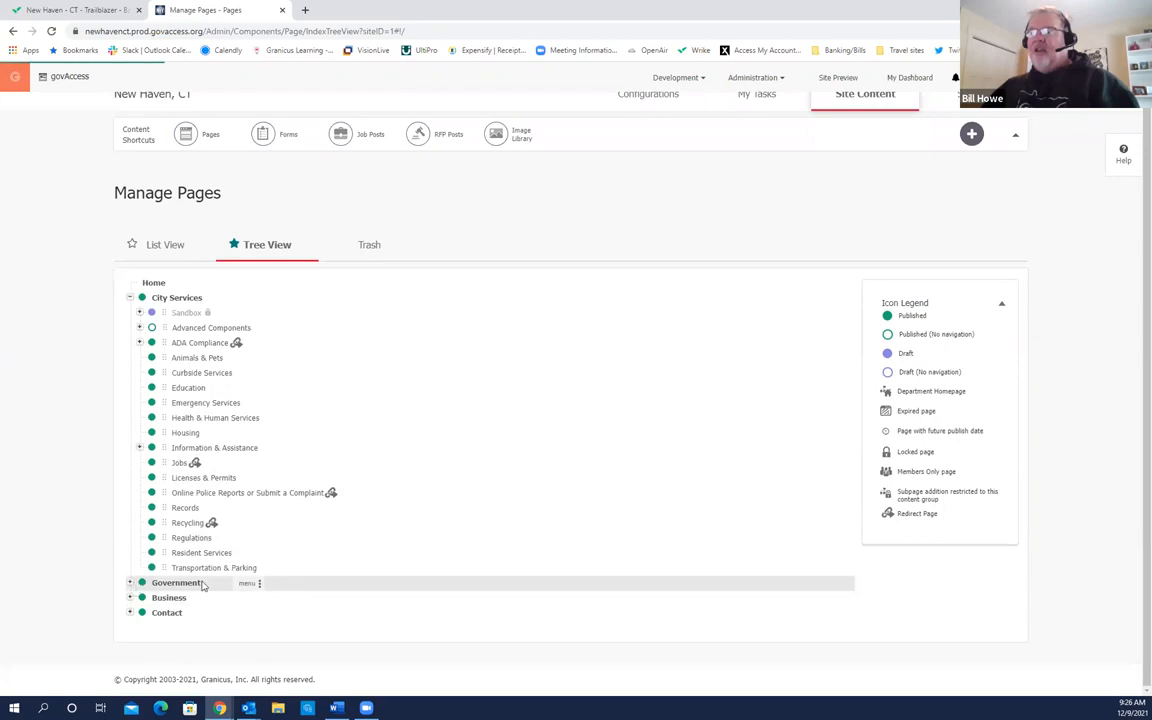
{"action": "scroll", "coordinate": [385, 601], "scroll_direction": "down", "scroll_amount": 1}
{"action": "scroll", "coordinate": [385, 601], "scroll_direction": "down", "scroll_amount": 3}
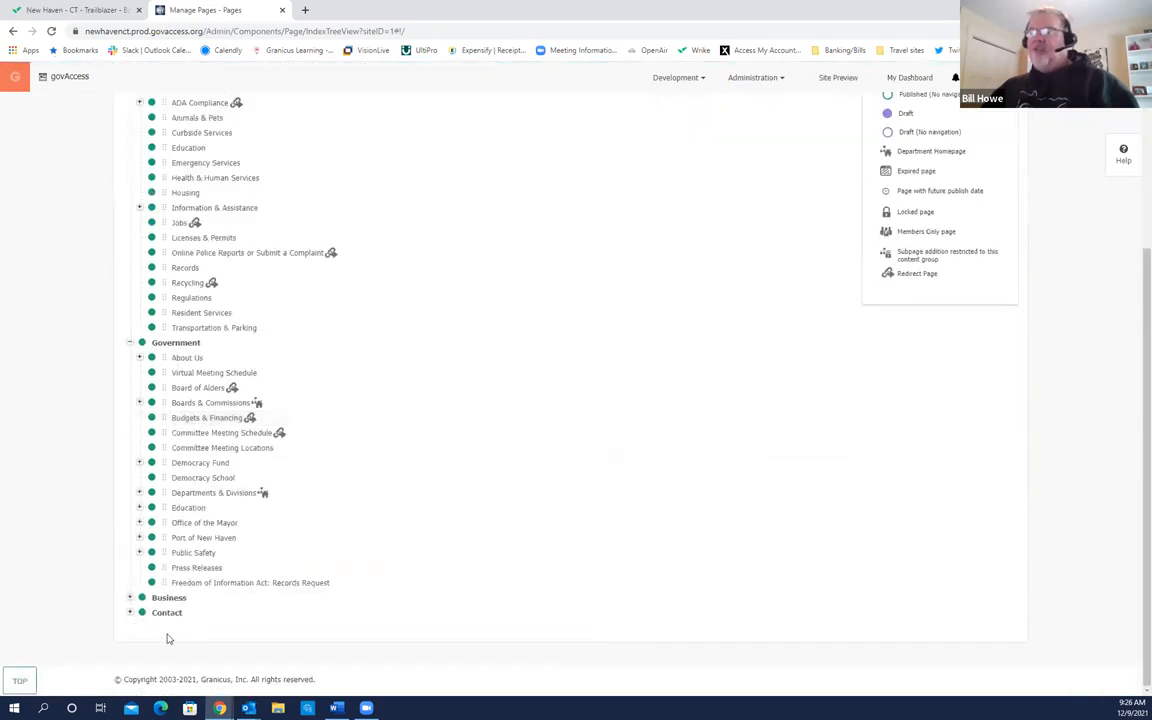
{"action": "left_click", "coordinate": [129, 614]}
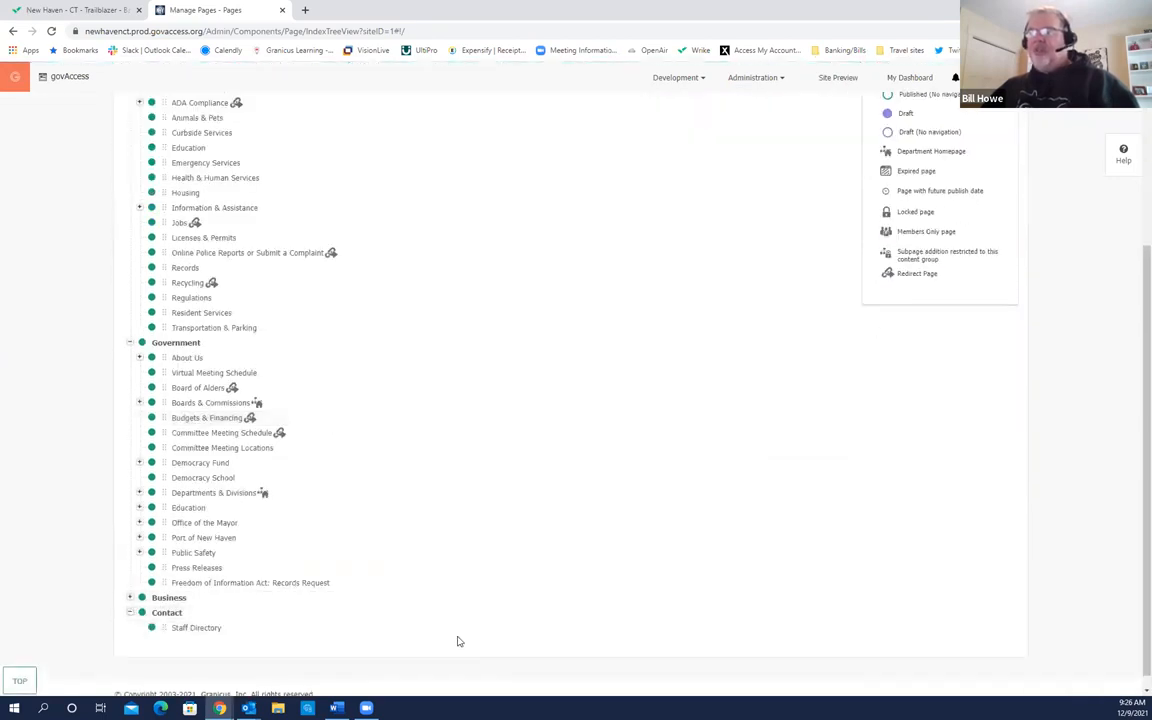
{"action": "left_click", "coordinate": [129, 612]}
{"action": "scroll", "coordinate": [380, 623], "scroll_direction": "up", "scroll_amount": 2}
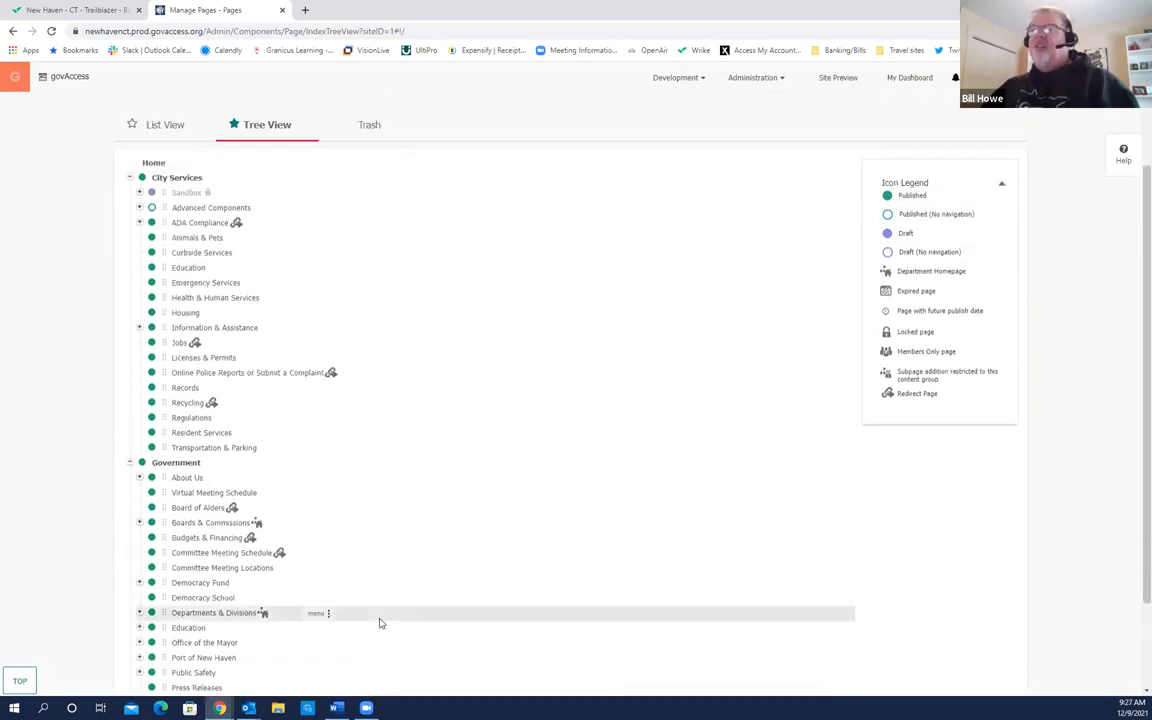
{"action": "scroll", "coordinate": [380, 623], "scroll_direction": "down", "scroll_amount": 1}
{"action": "scroll", "coordinate": [380, 623], "scroll_direction": "up", "scroll_amount": 1}
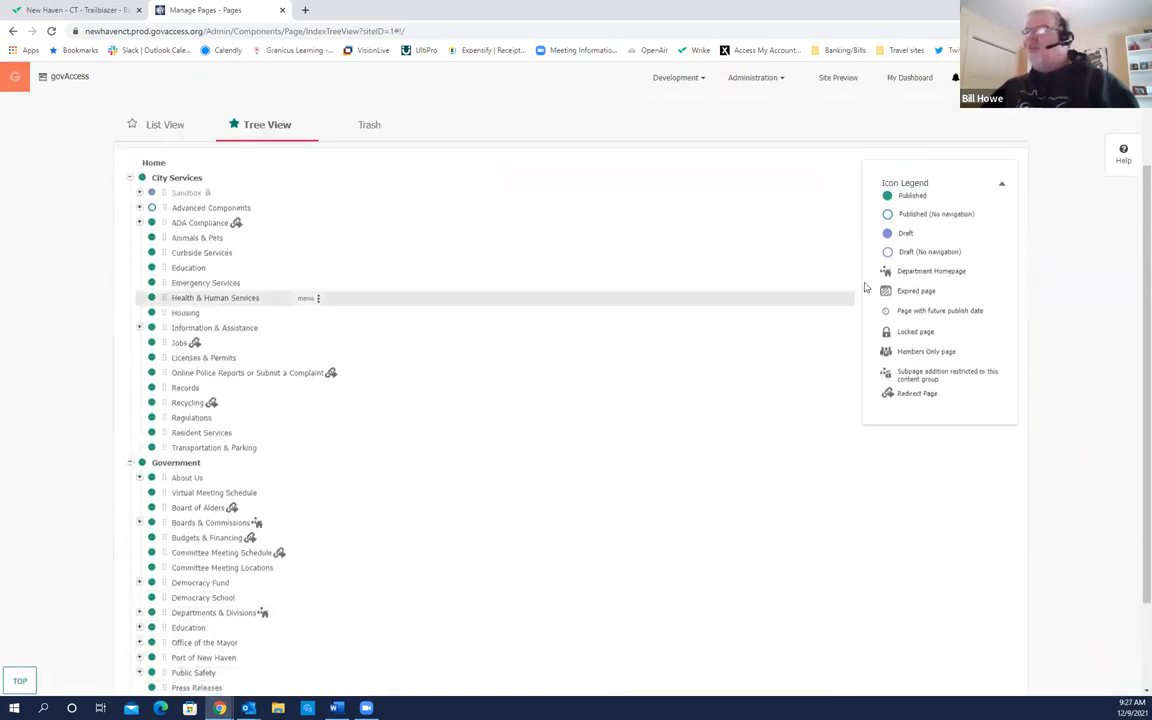
{"action": "left_click", "coordinate": [151, 300]}
{"action": "left_click", "coordinate": [151, 300]}
{"action": "left_click", "coordinate": [151, 300]}
{"action": "left_click", "coordinate": [151, 300]}
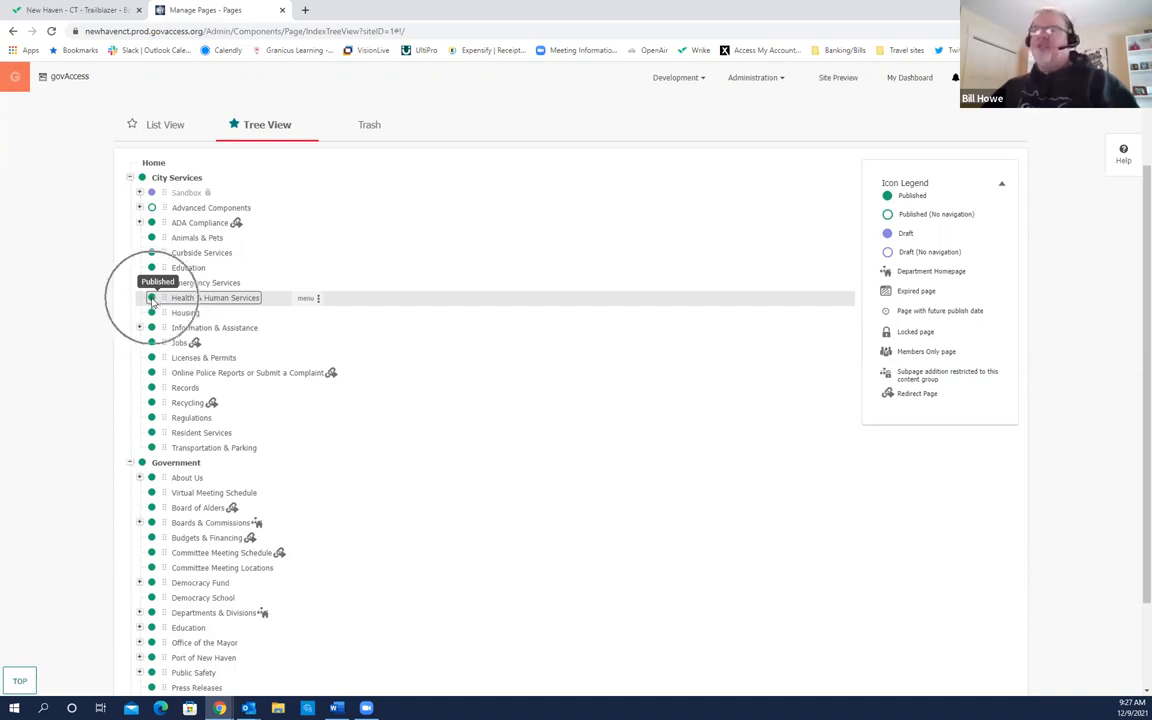
{"action": "left_click", "coordinate": [151, 300]}
{"action": "left_click", "coordinate": [189, 200]}
{"action": "left_click", "coordinate": [189, 200]}
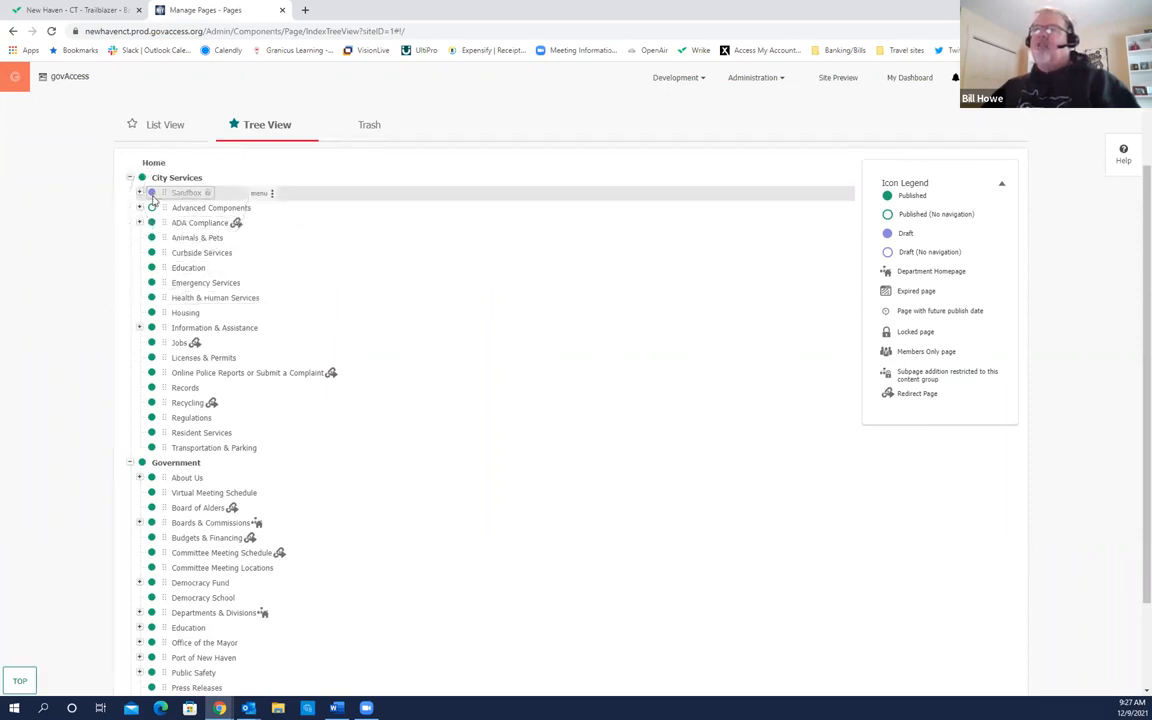
{"action": "left_click", "coordinate": [152, 198]}
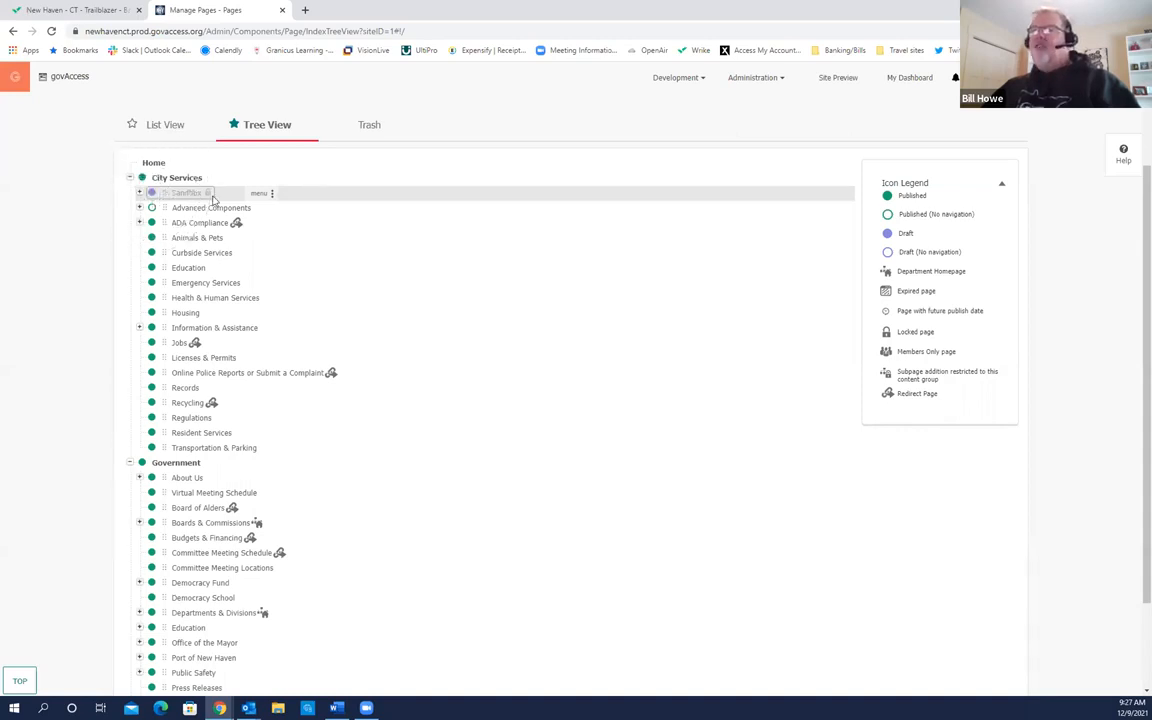
{"action": "left_click", "coordinate": [908, 205]}
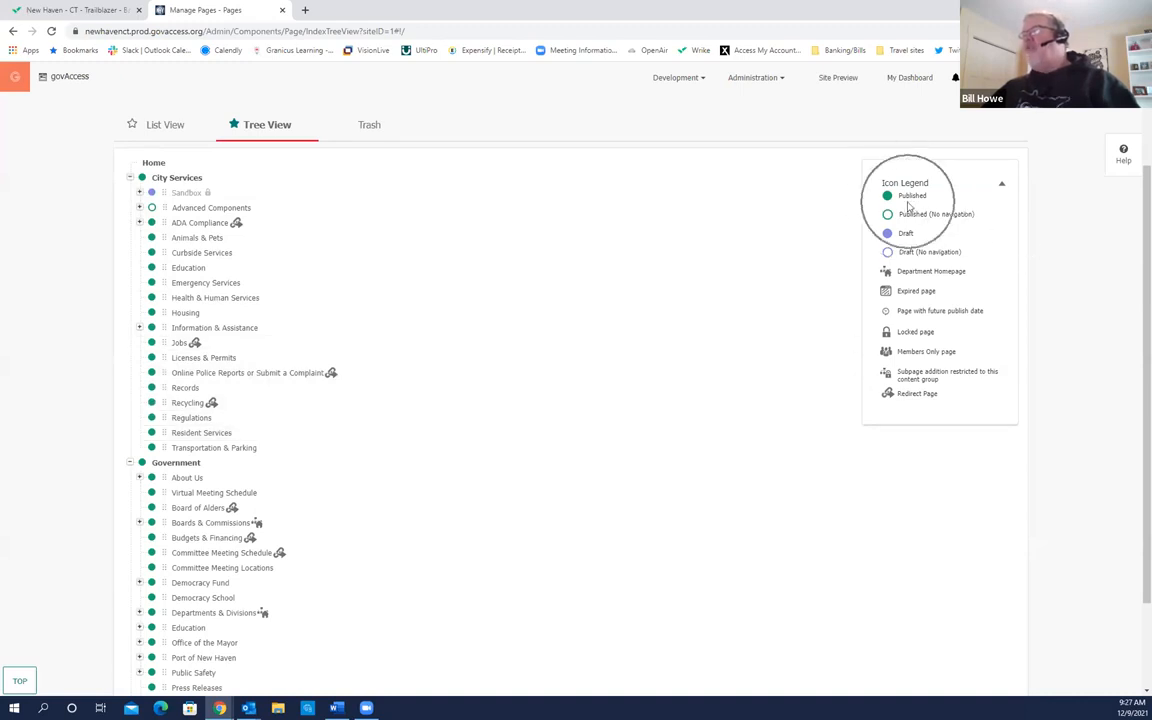
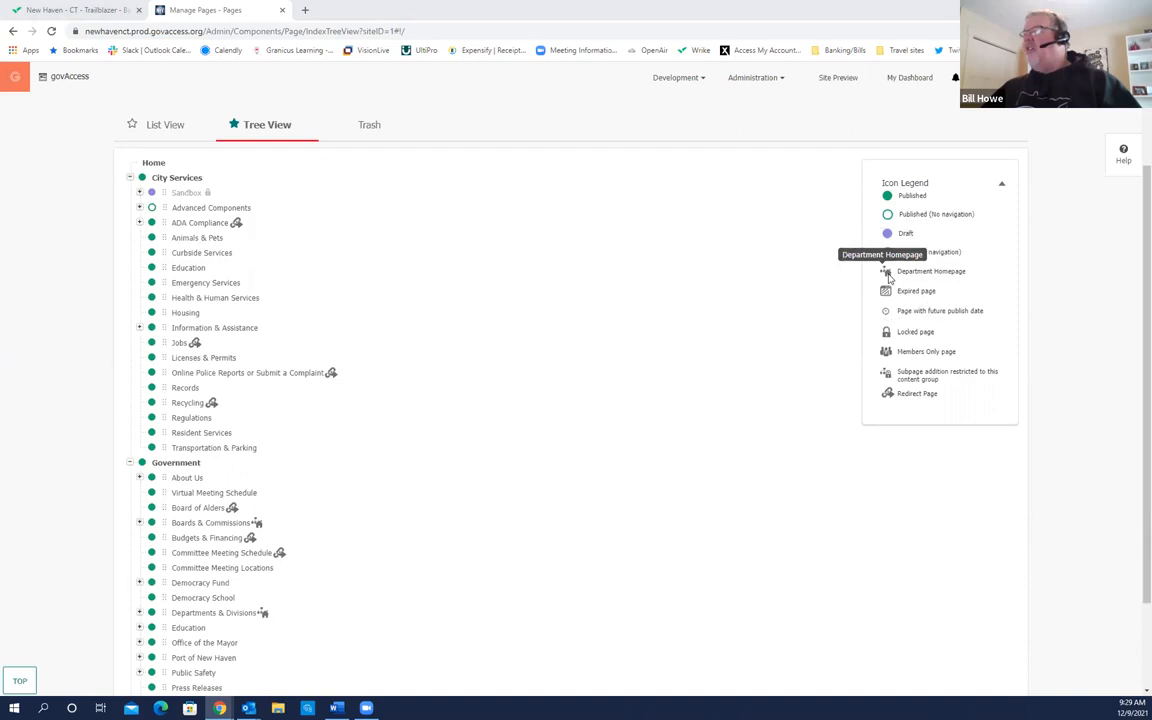
Step: Expand Departments & Divisions, skim its department pages, then collapse it again
{"action": "scroll", "coordinate": [455, 411], "scroll_direction": "down", "scroll_amount": 2}
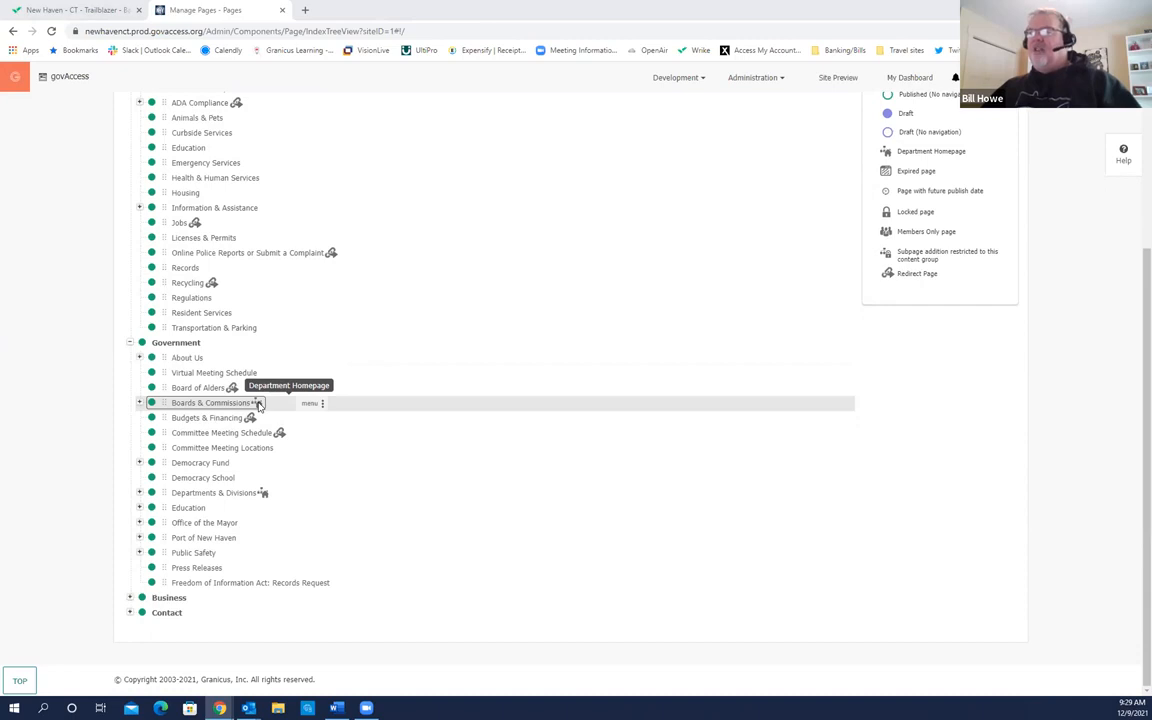
{"action": "scroll", "coordinate": [268, 489], "scroll_direction": "up", "scroll_amount": 2}
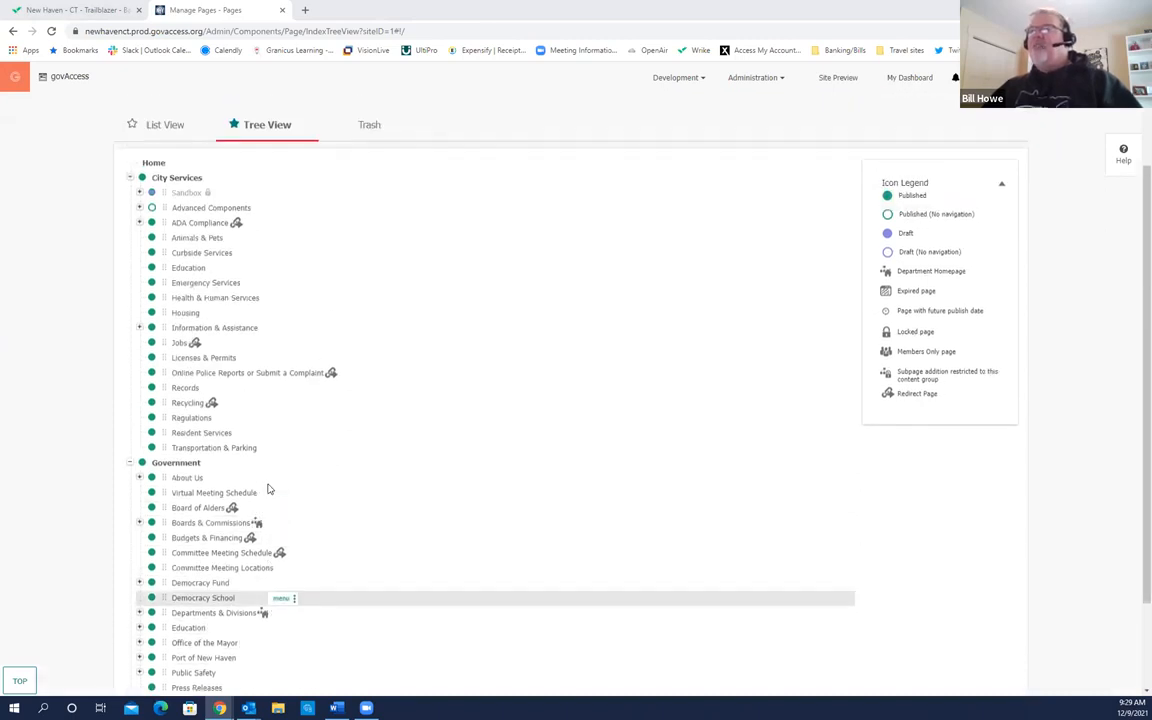
{"action": "scroll", "coordinate": [268, 489], "scroll_direction": "down", "scroll_amount": 1}
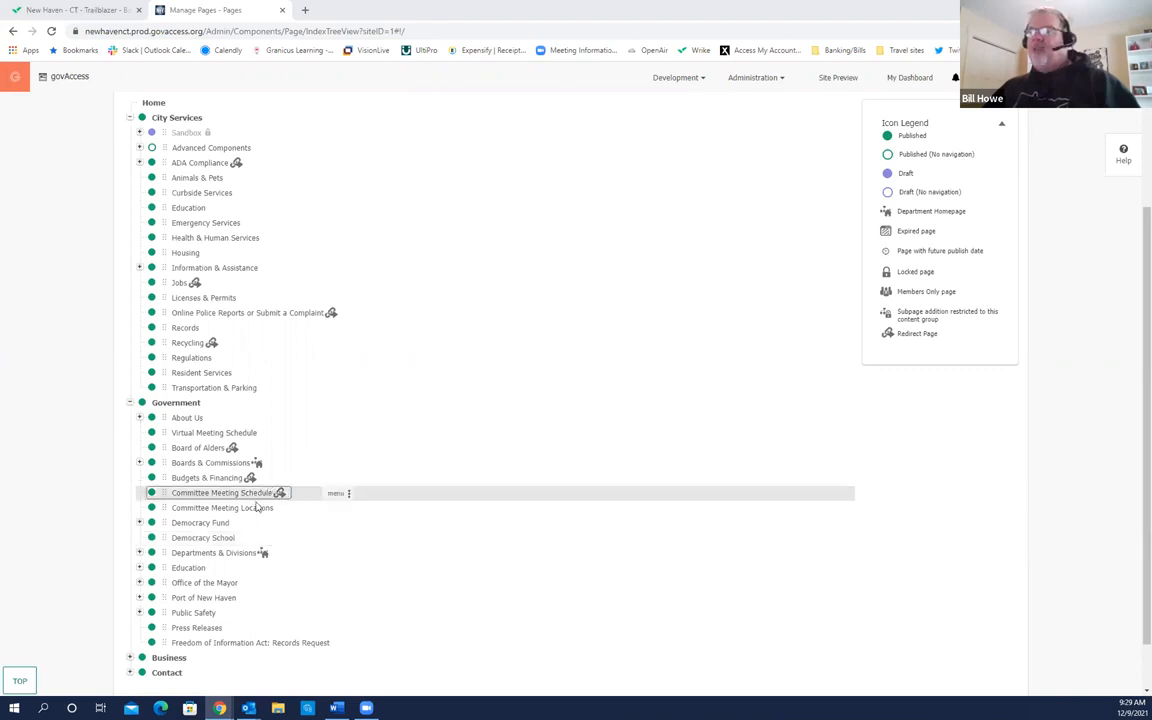
{"action": "left_click", "coordinate": [140, 554]}
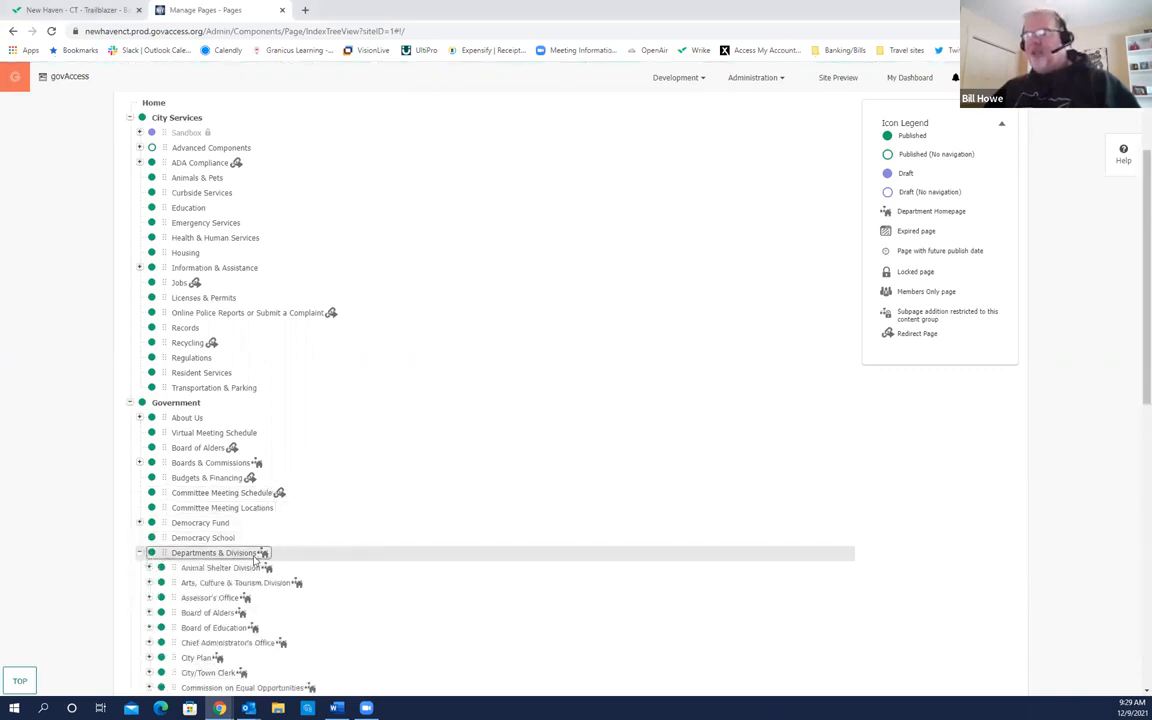
{"action": "scroll", "coordinate": [404, 592], "scroll_direction": "down", "scroll_amount": 3}
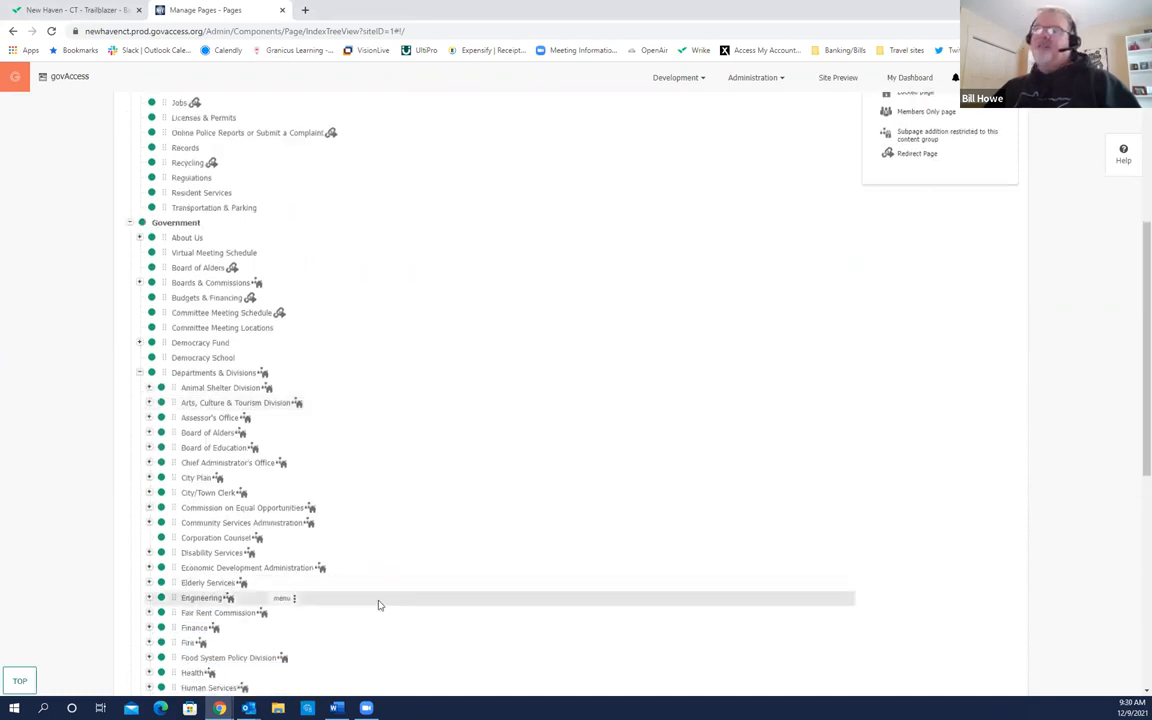
{"action": "scroll", "coordinate": [272, 481], "scroll_direction": "down", "scroll_amount": 1}
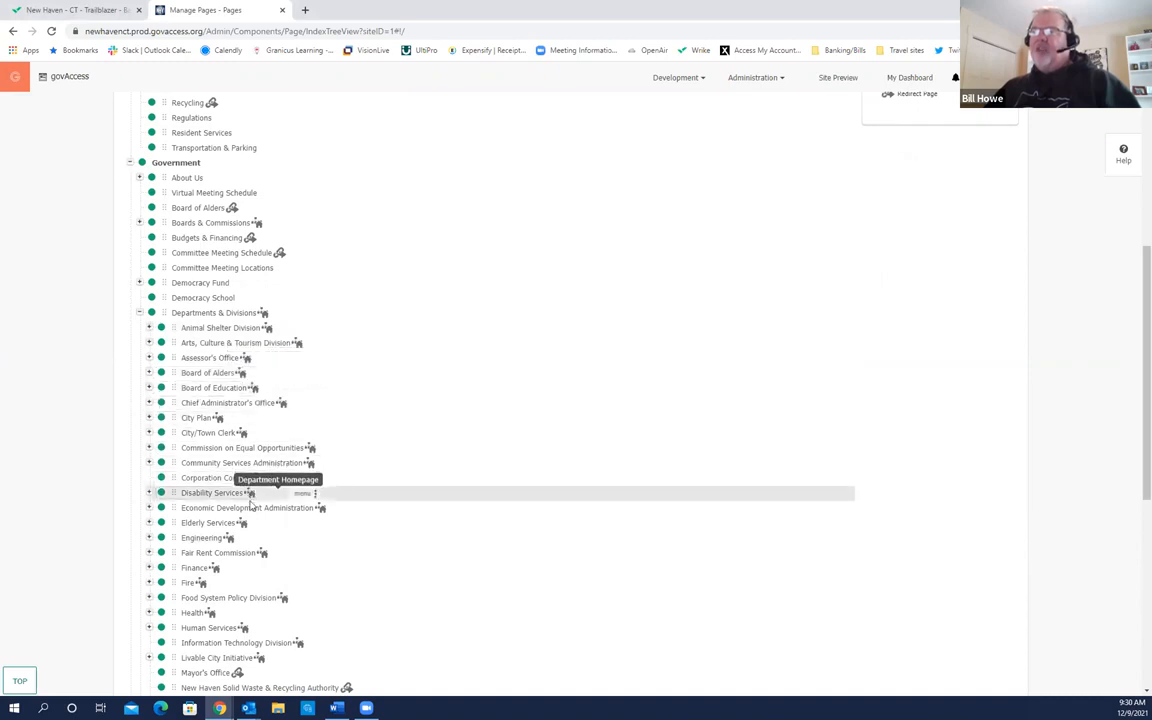
{"action": "scroll", "coordinate": [250, 505], "scroll_direction": "down", "scroll_amount": 3}
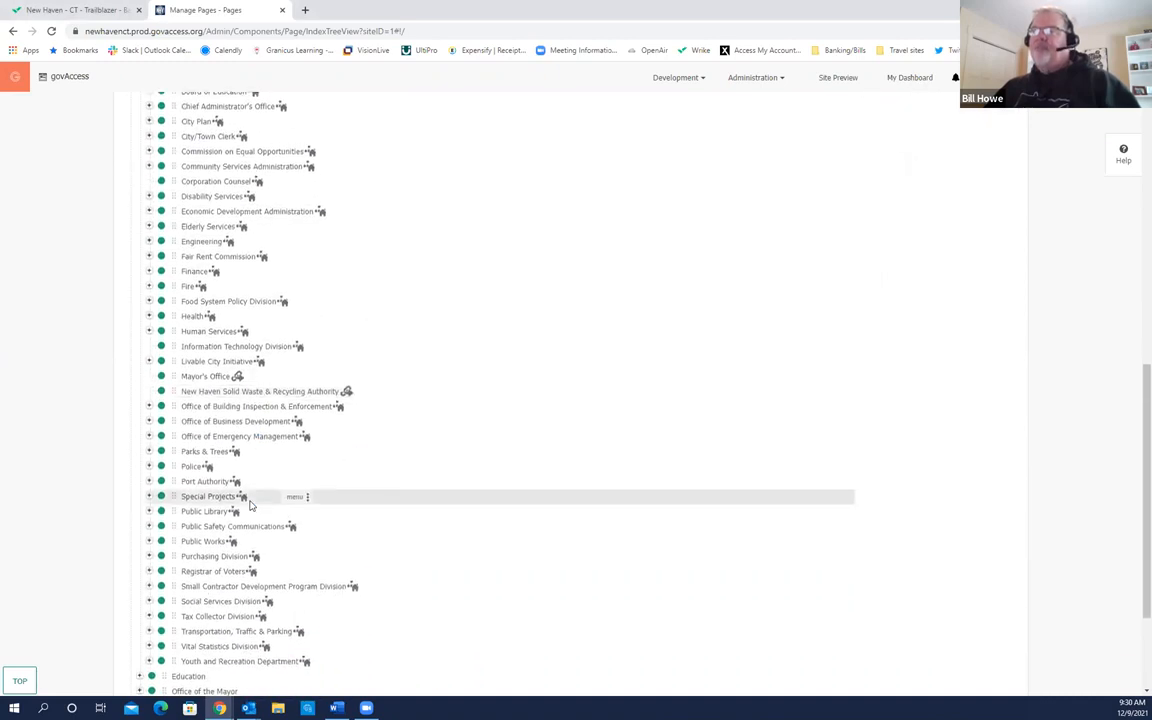
{"action": "scroll", "coordinate": [250, 505], "scroll_direction": "up", "scroll_amount": 3}
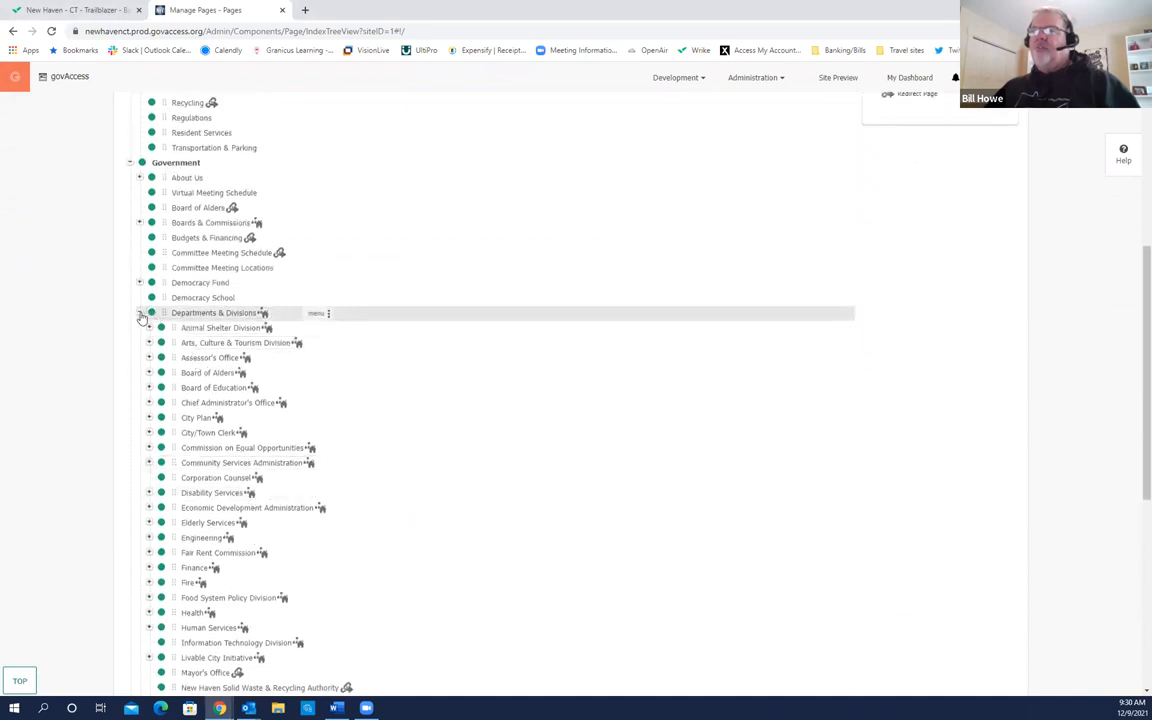
{"action": "left_click", "coordinate": [139, 312]}
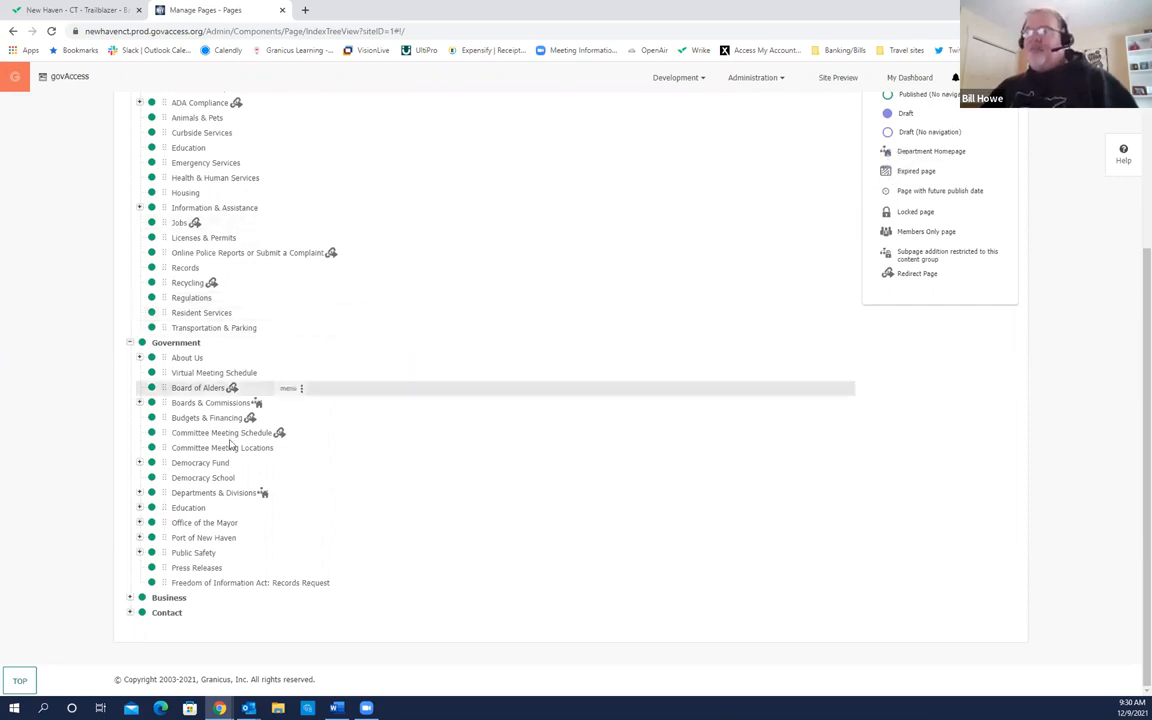
Step: Re-expand Departments & Divisions and scroll its pages, Animal Shelter Division through Youth and Recreation Department
{"action": "left_click", "coordinate": [139, 493]}
{"action": "scroll", "coordinate": [260, 525], "scroll_direction": "down", "scroll_amount": 3}
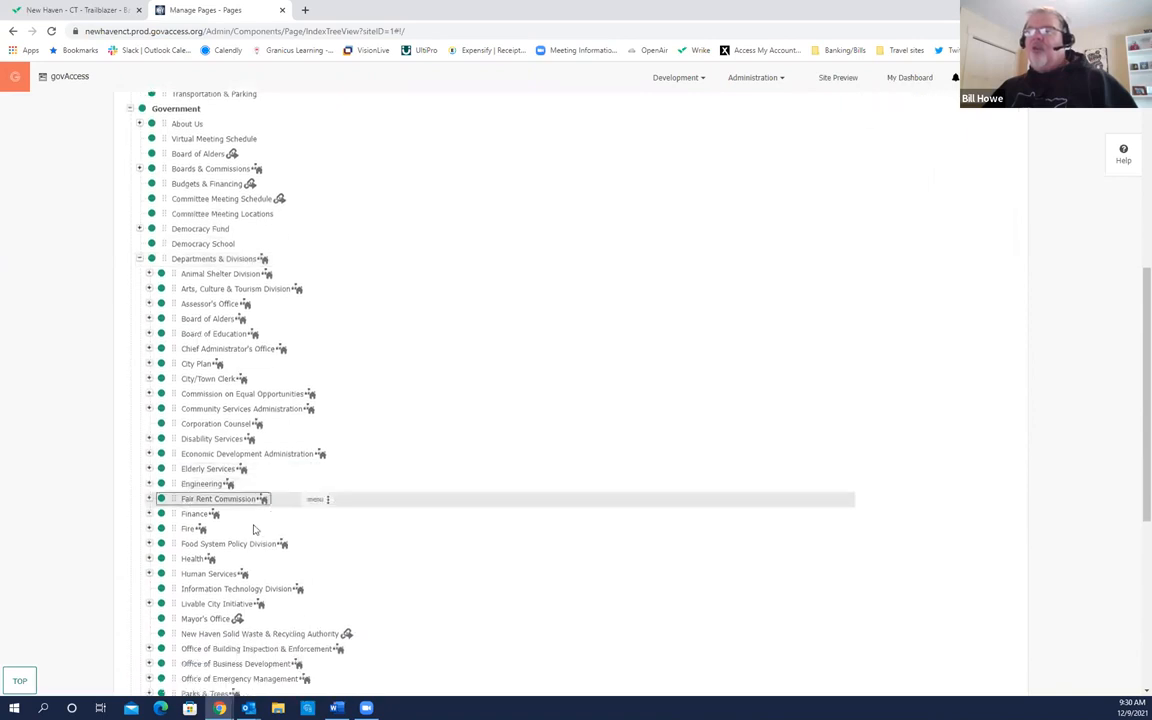
{"action": "scroll", "coordinate": [254, 529], "scroll_direction": "down", "scroll_amount": 2}
{"action": "scroll", "coordinate": [230, 530], "scroll_direction": "down", "scroll_amount": 2}
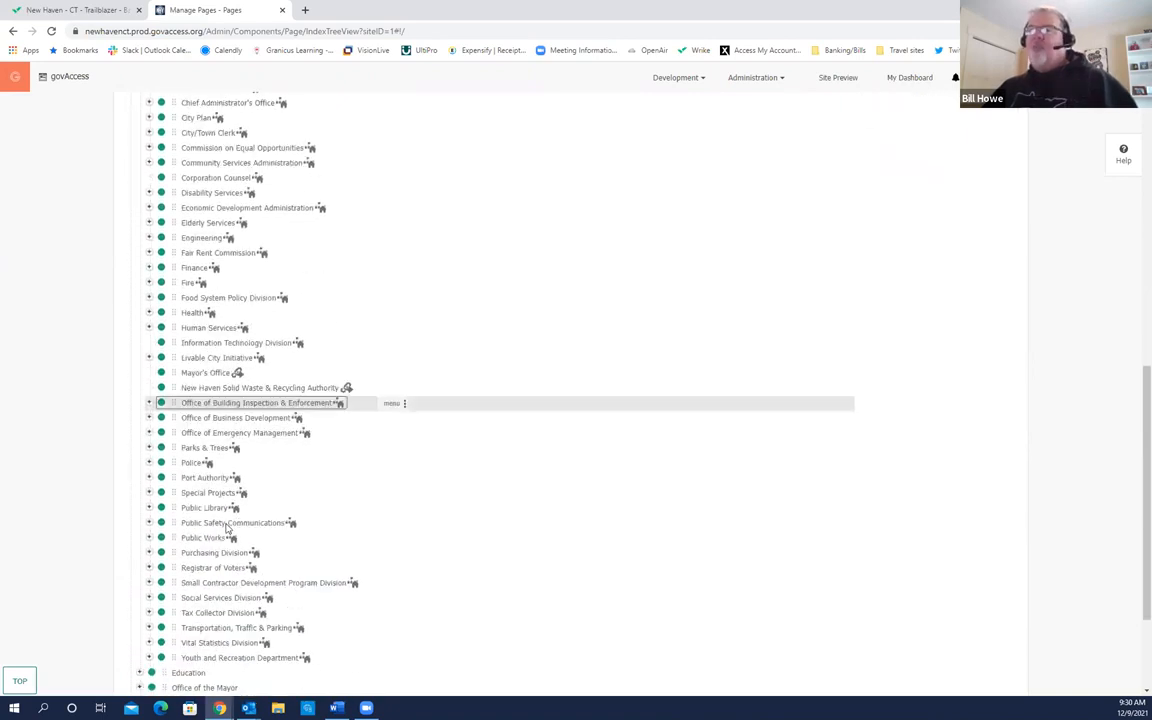
{"action": "scroll", "coordinate": [228, 528], "scroll_direction": "down", "scroll_amount": 2}
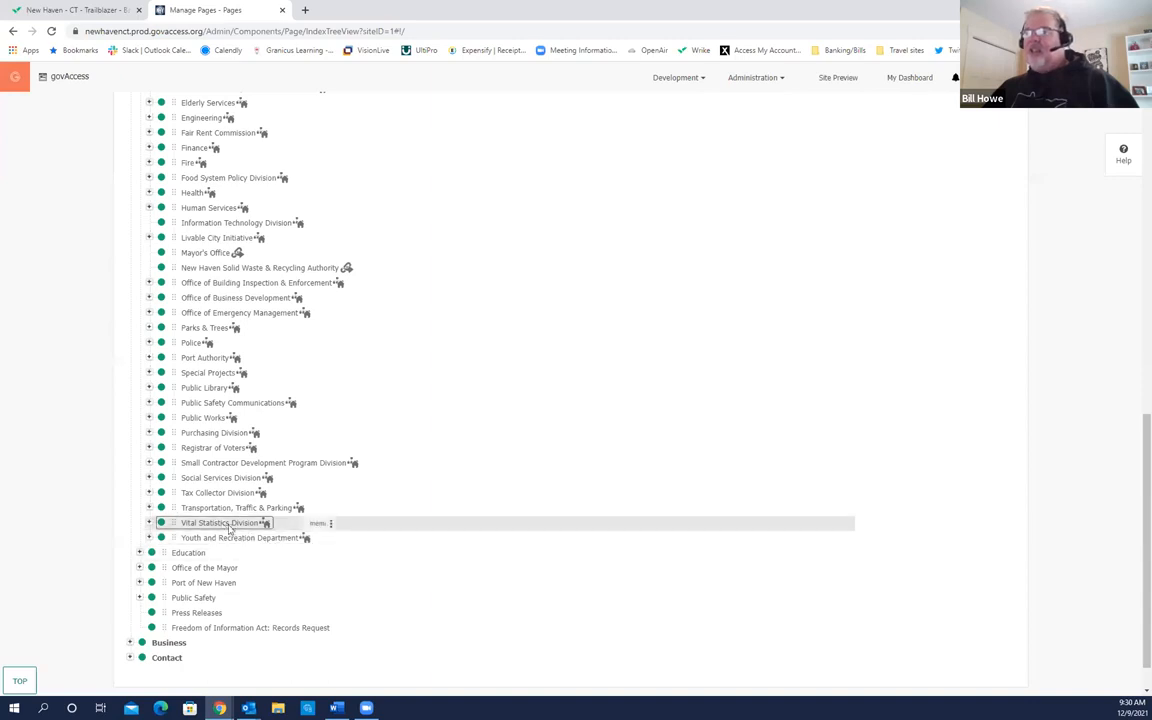
{"action": "scroll", "coordinate": [195, 485], "scroll_direction": "up", "scroll_amount": 2}
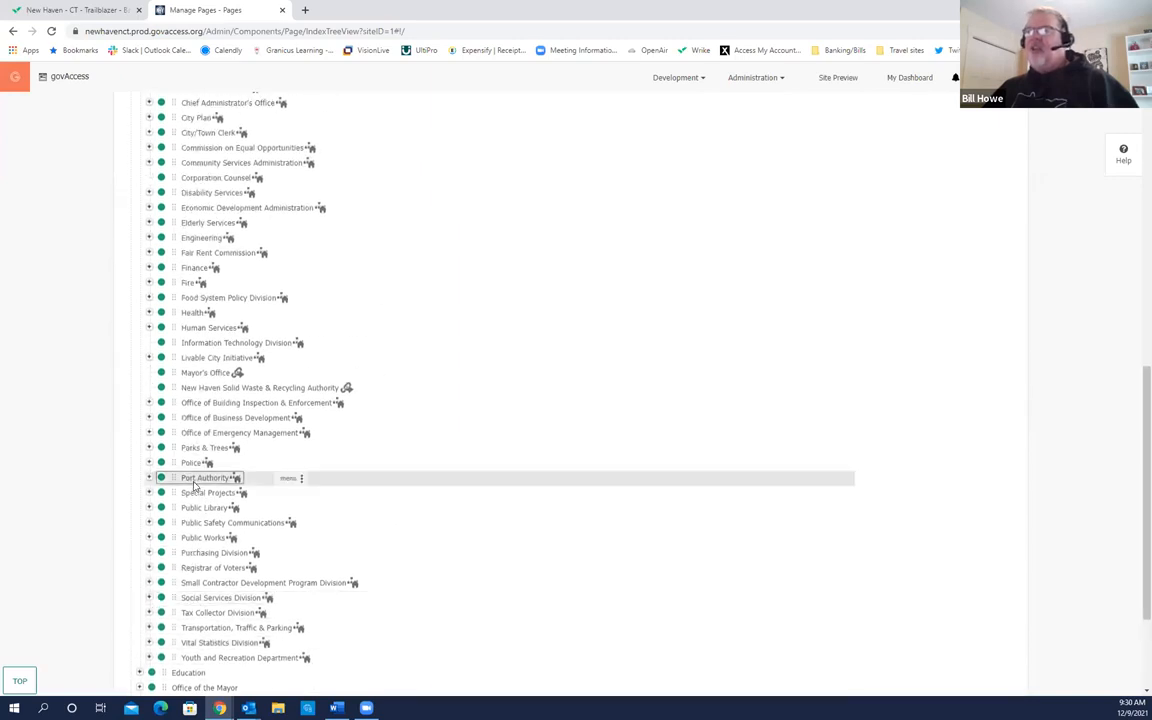
{"action": "scroll", "coordinate": [195, 485], "scroll_direction": "up", "scroll_amount": 3}
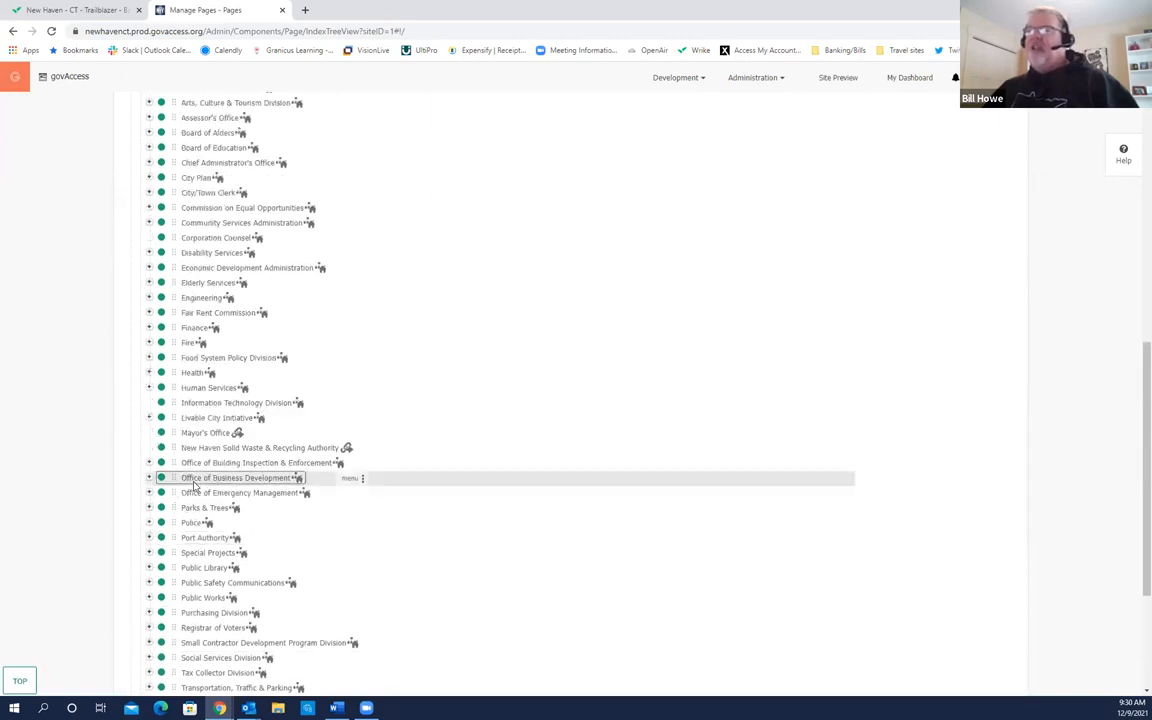
{"action": "scroll", "coordinate": [195, 485], "scroll_direction": "up", "scroll_amount": 4}
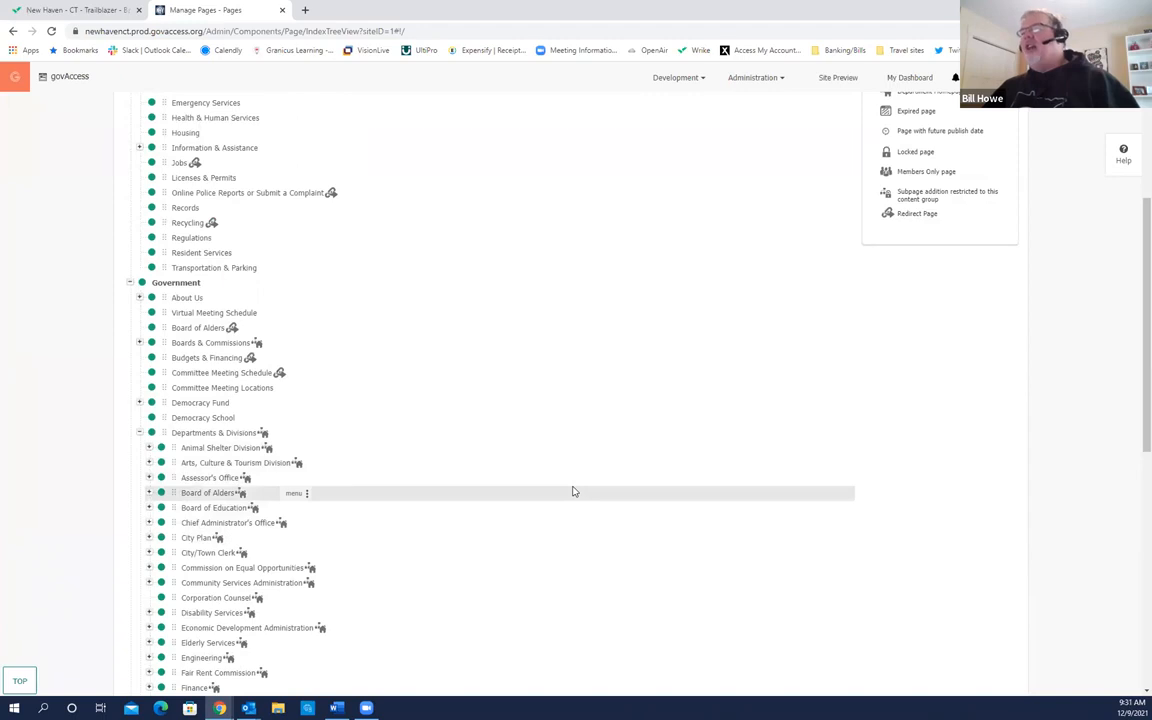
{"action": "scroll", "coordinate": [778, 480], "scroll_direction": "up", "scroll_amount": 2}
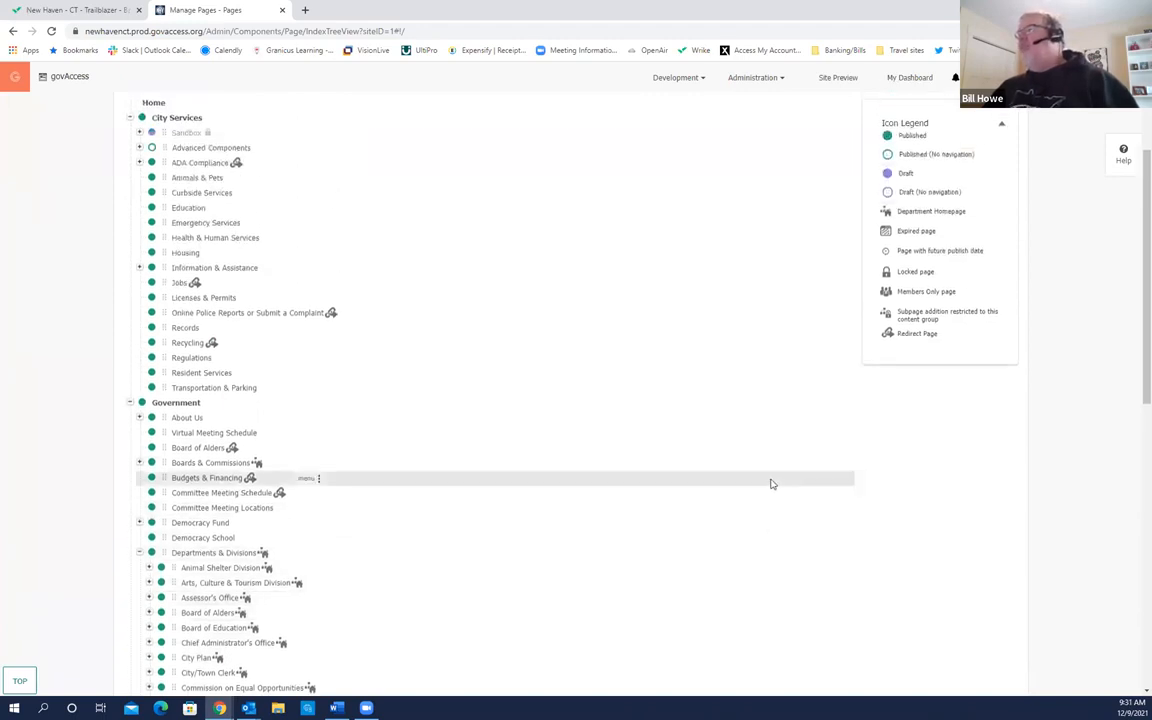
{"action": "scroll", "coordinate": [768, 480], "scroll_direction": "up", "scroll_amount": 1}
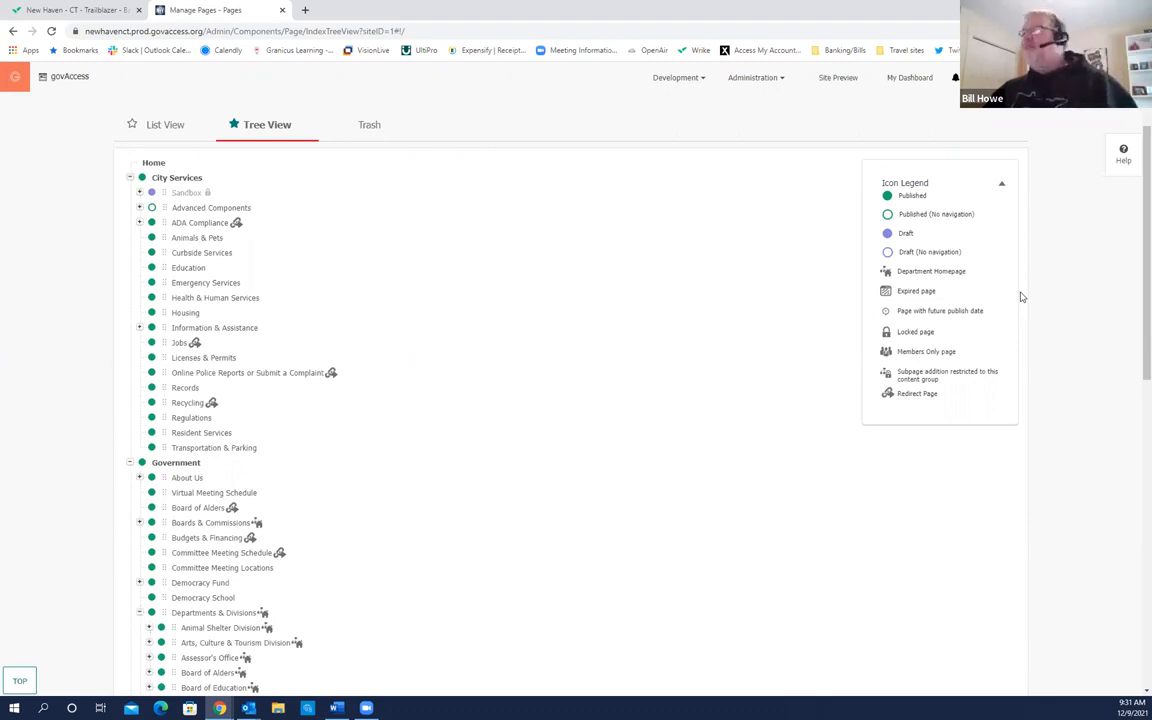
{"action": "left_click", "coordinate": [885, 318]}
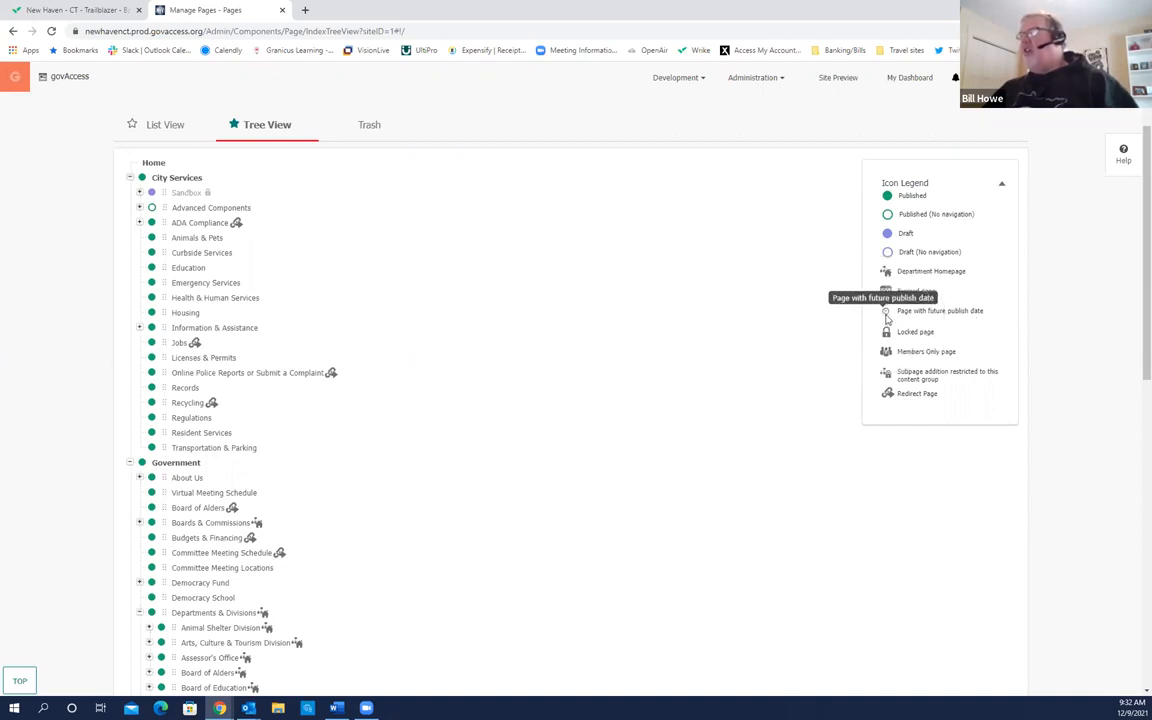
{"action": "left_click", "coordinate": [885, 318]}
{"action": "left_click", "coordinate": [885, 318]}
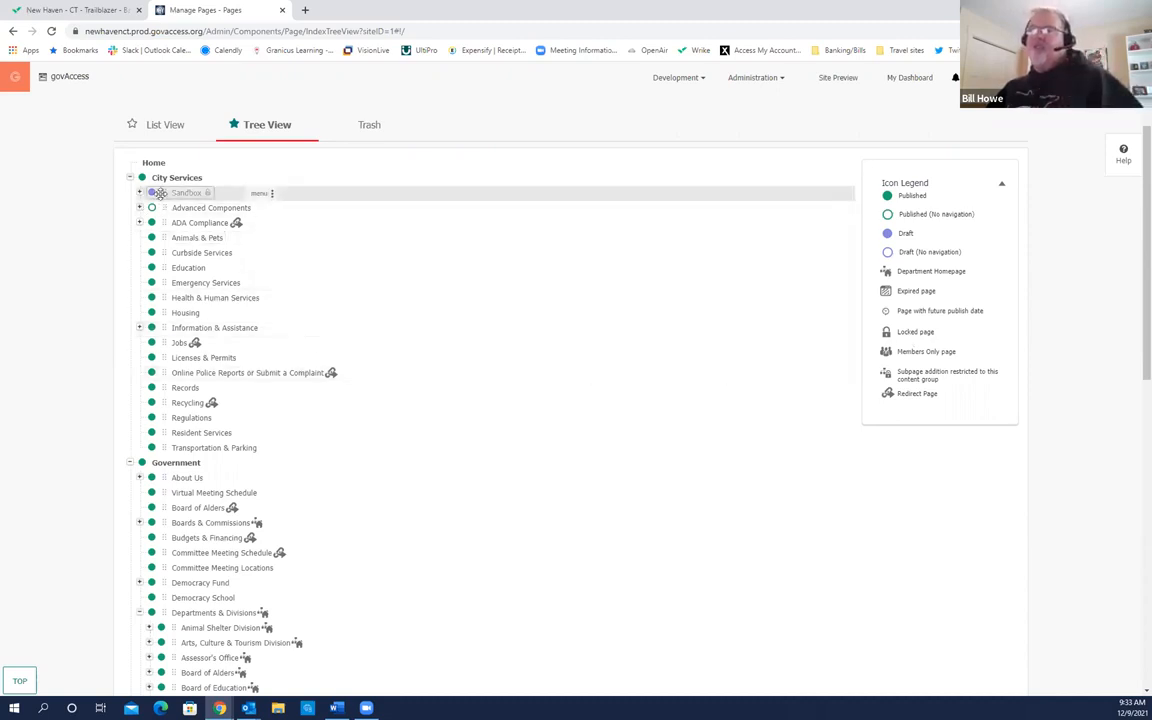
{"action": "mouse_move", "coordinate": [208, 197]}
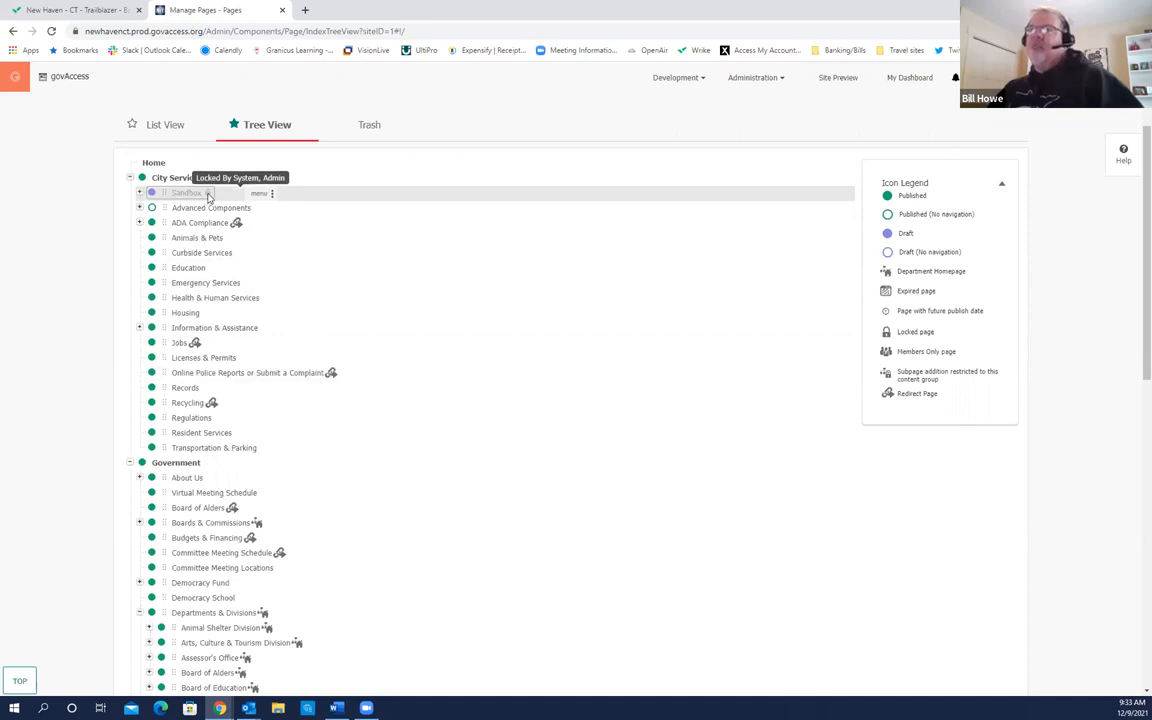
{"action": "scroll", "coordinate": [267, 357], "scroll_direction": "down", "scroll_amount": 3}
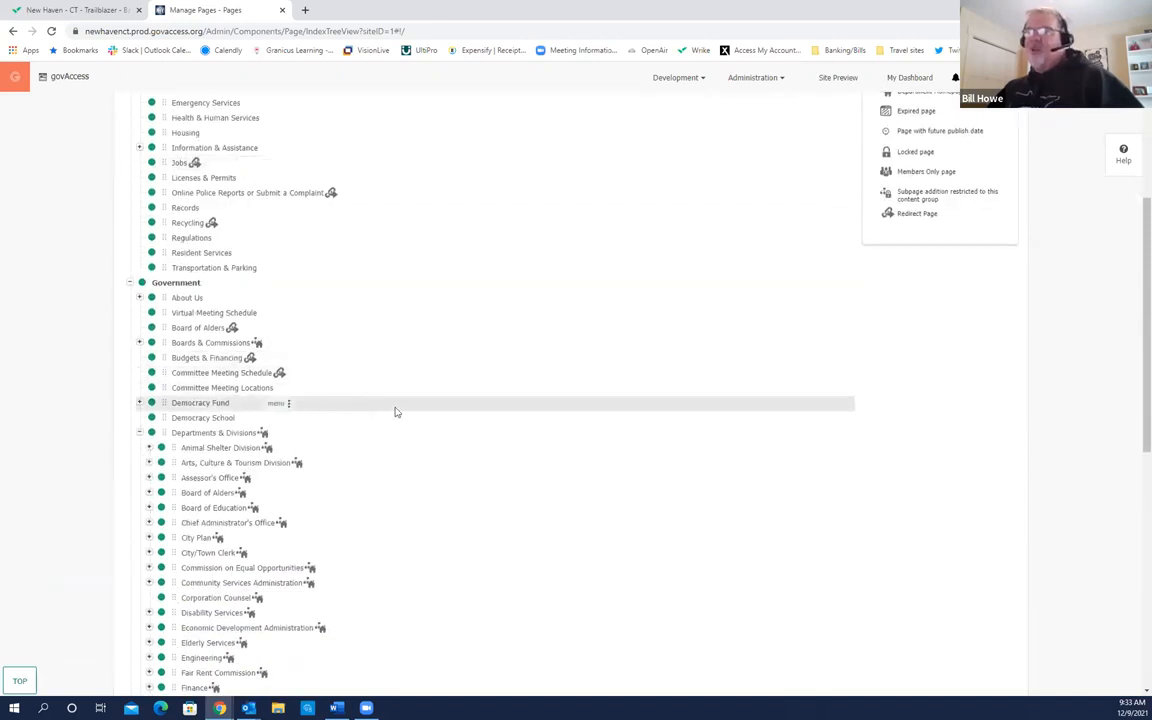
{"action": "scroll", "coordinate": [299, 387], "scroll_direction": "down", "scroll_amount": 3}
{"action": "scroll", "coordinate": [440, 416], "scroll_direction": "down", "scroll_amount": 3}
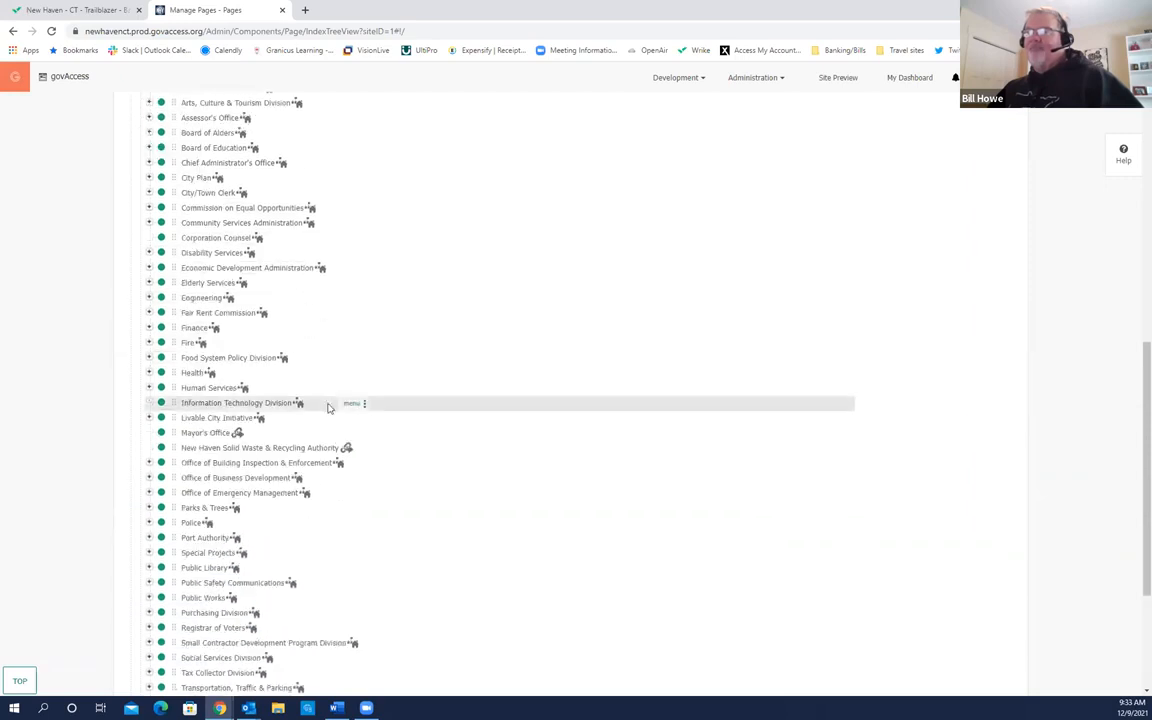
{"action": "scroll", "coordinate": [355, 422], "scroll_direction": "down", "scroll_amount": 1}
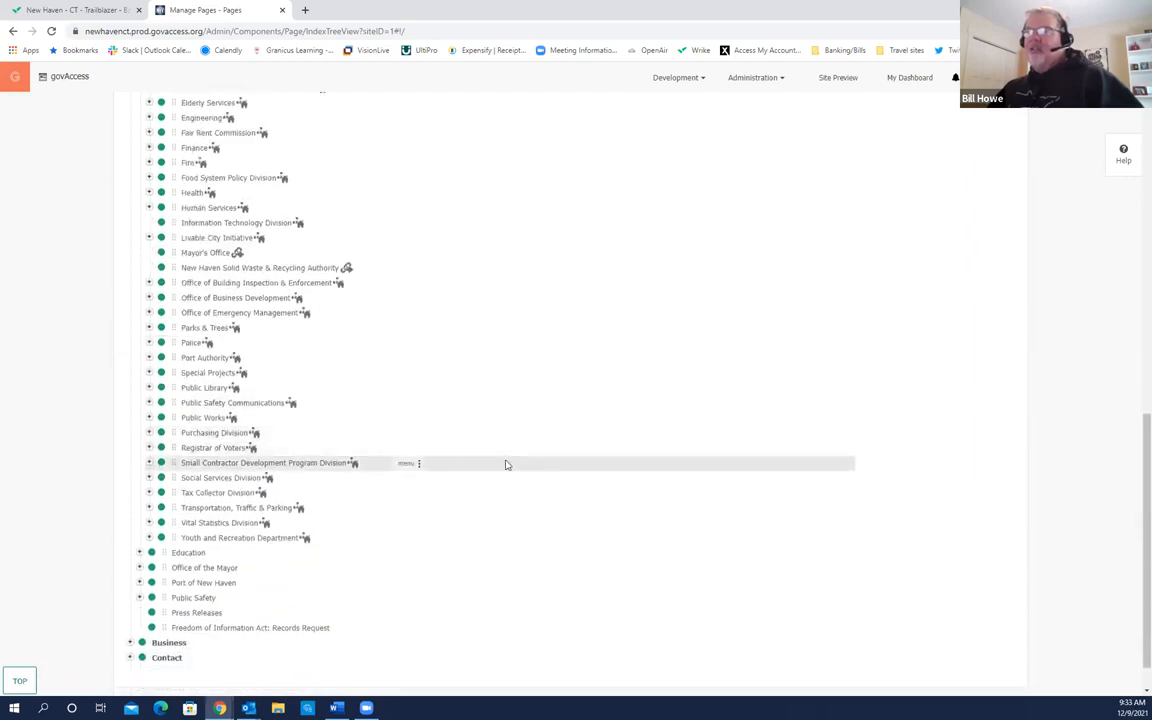
{"action": "scroll", "coordinate": [514, 465], "scroll_direction": "up", "scroll_amount": 6}
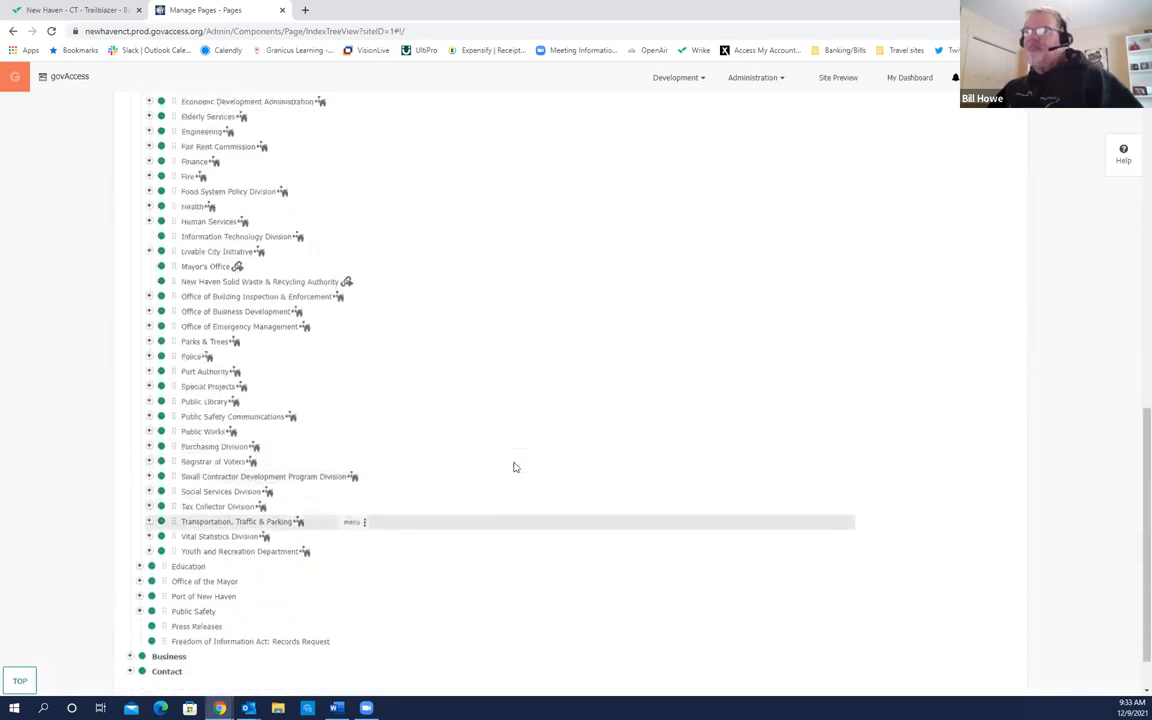
{"action": "scroll", "coordinate": [814, 430], "scroll_direction": "up", "scroll_amount": 3}
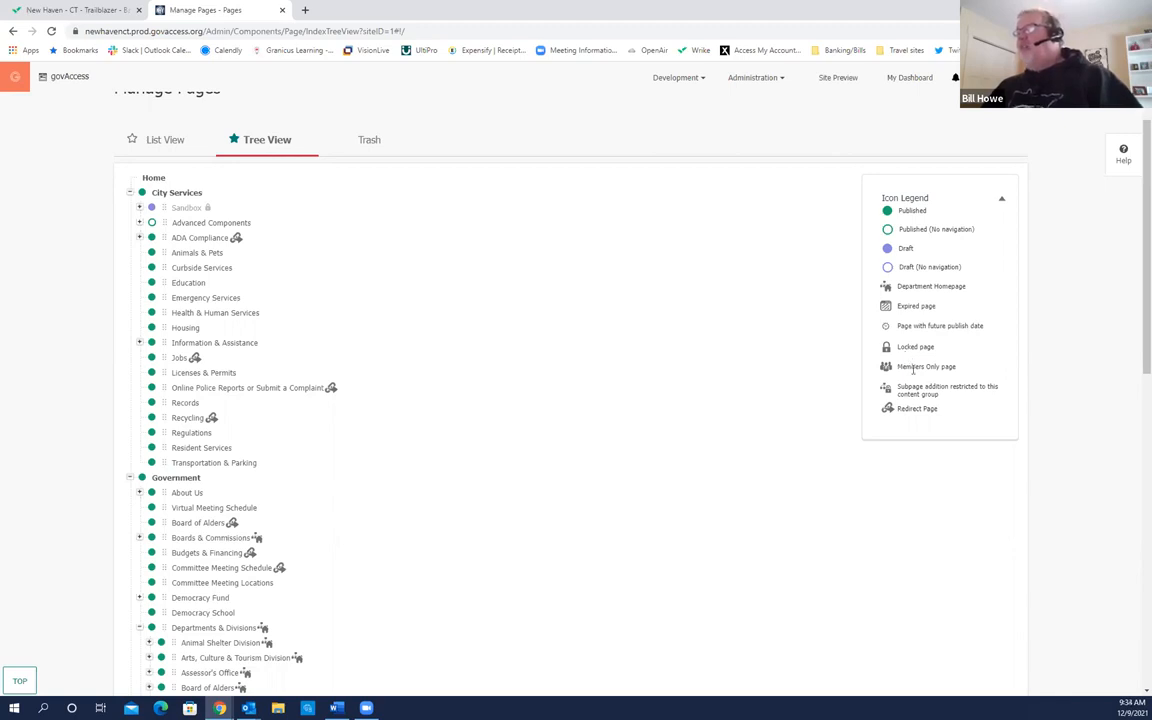
{"action": "left_click", "coordinate": [884, 372]}
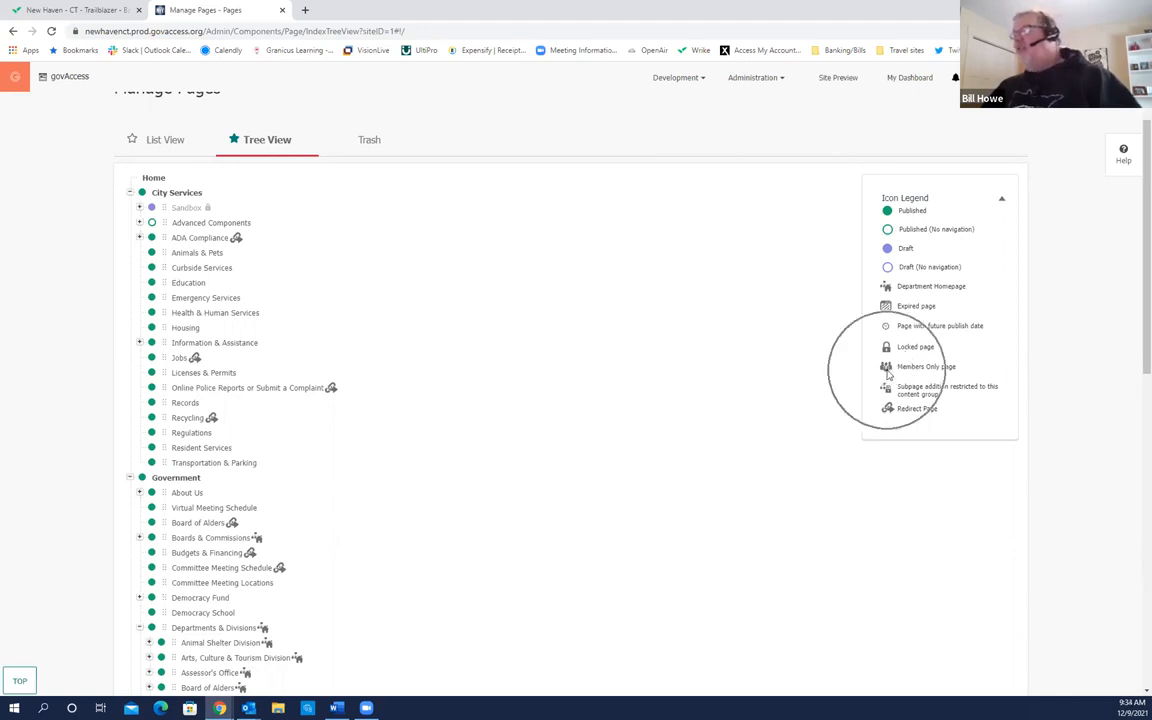
{"action": "left_click", "coordinate": [885, 372]}
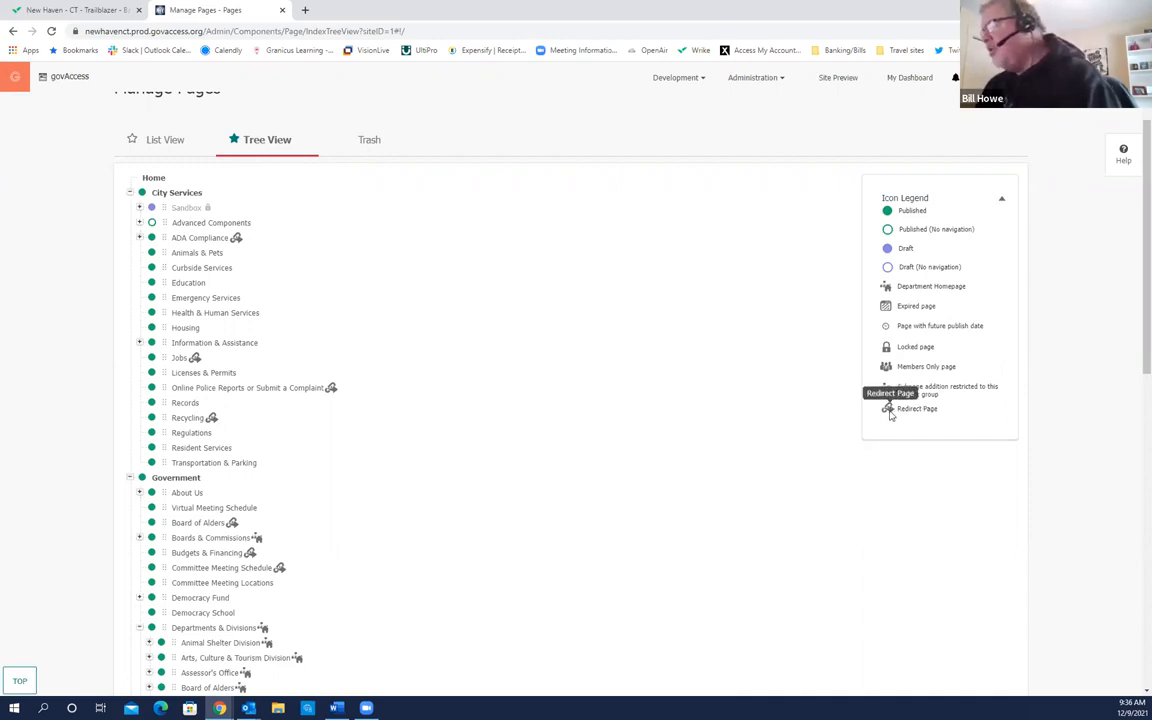
{"action": "left_click", "coordinate": [888, 412]}
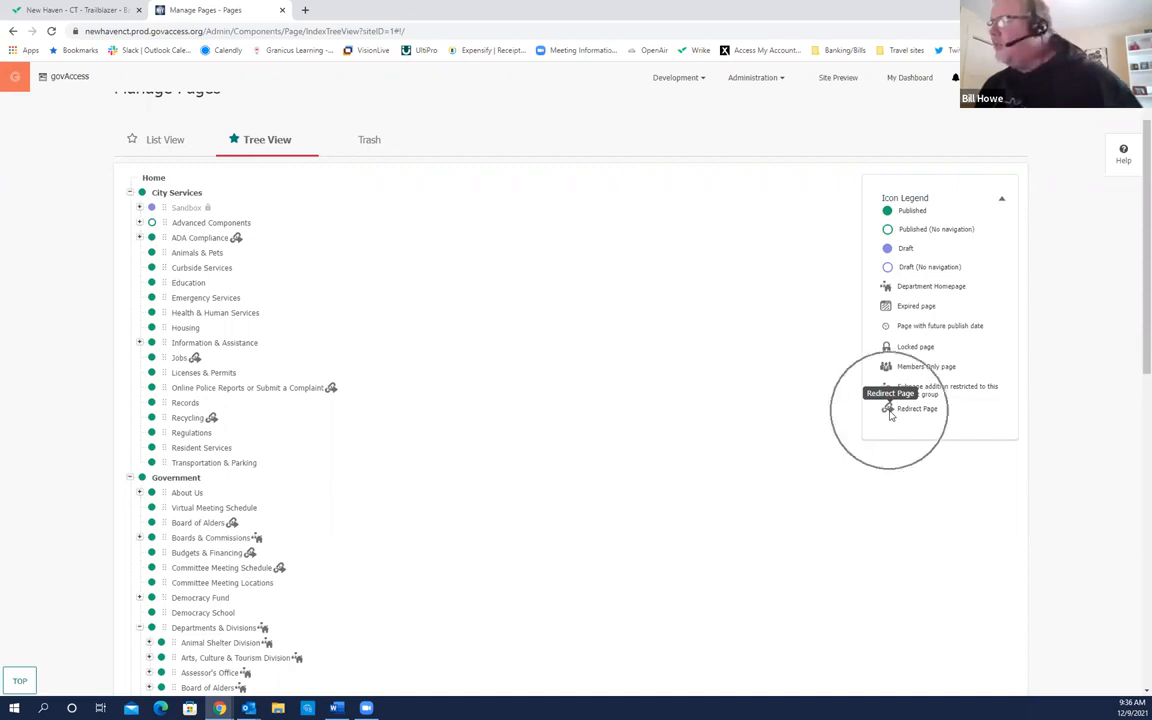
{"action": "scroll", "coordinate": [533, 415], "scroll_direction": "down", "scroll_amount": 2}
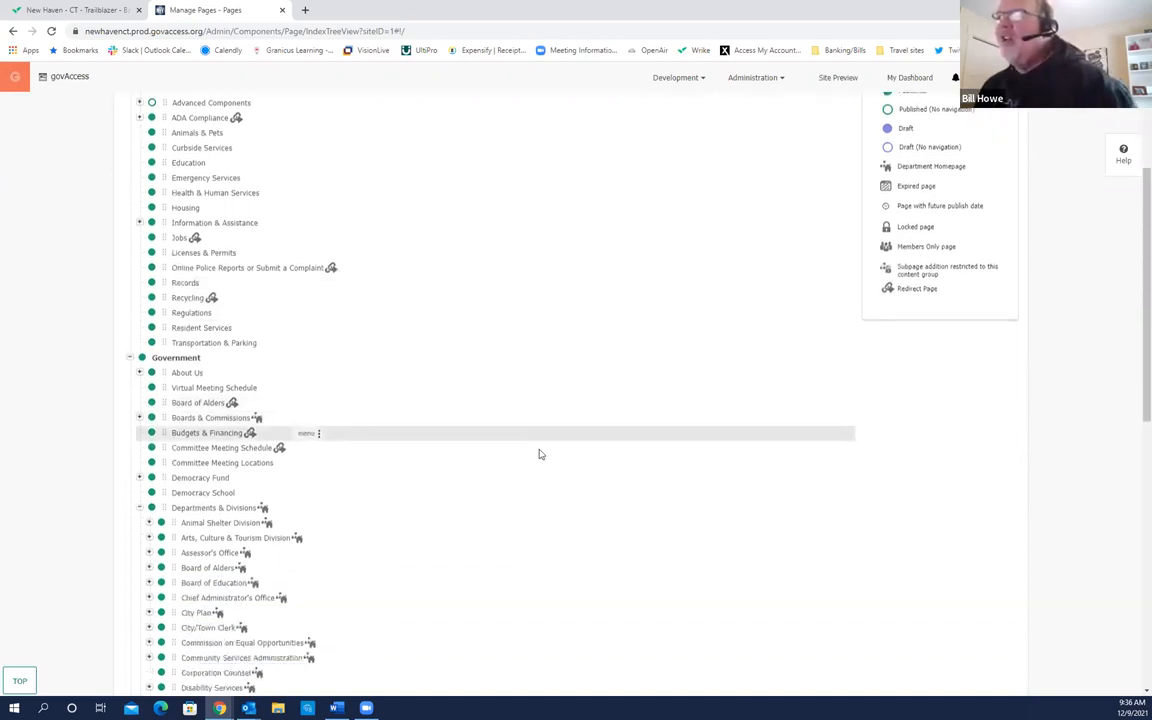
{"action": "scroll", "coordinate": [645, 455], "scroll_direction": "up", "scroll_amount": 2}
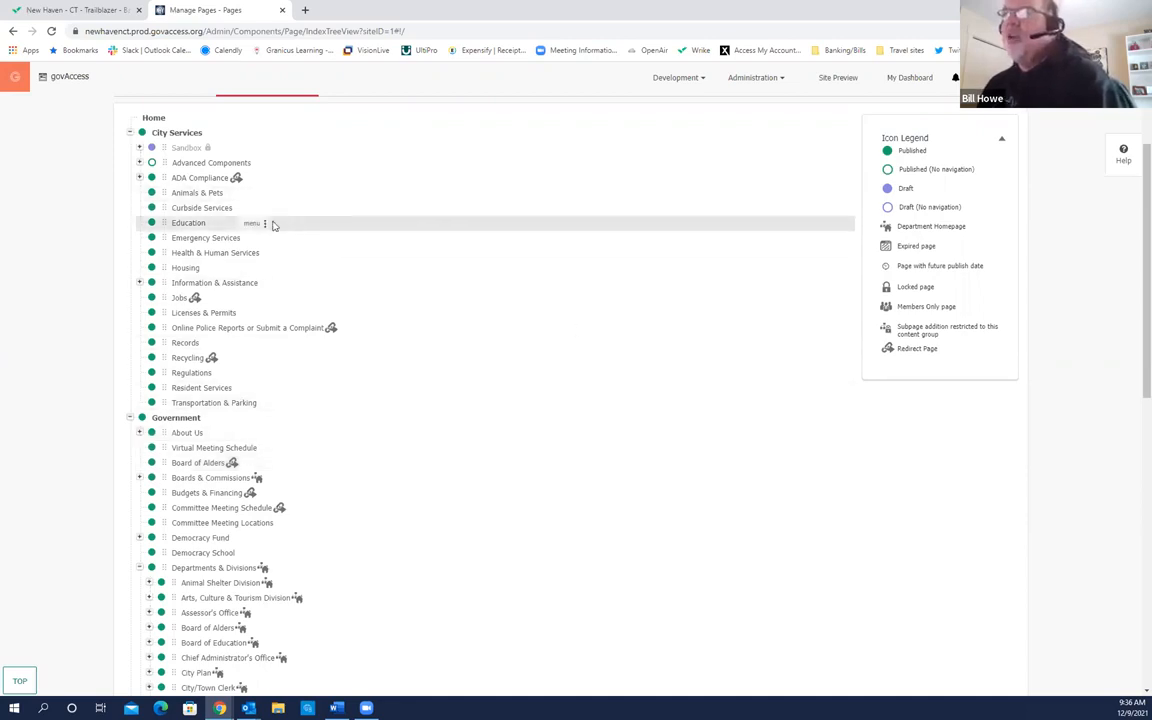
{"action": "mouse_move", "coordinate": [240, 182]}
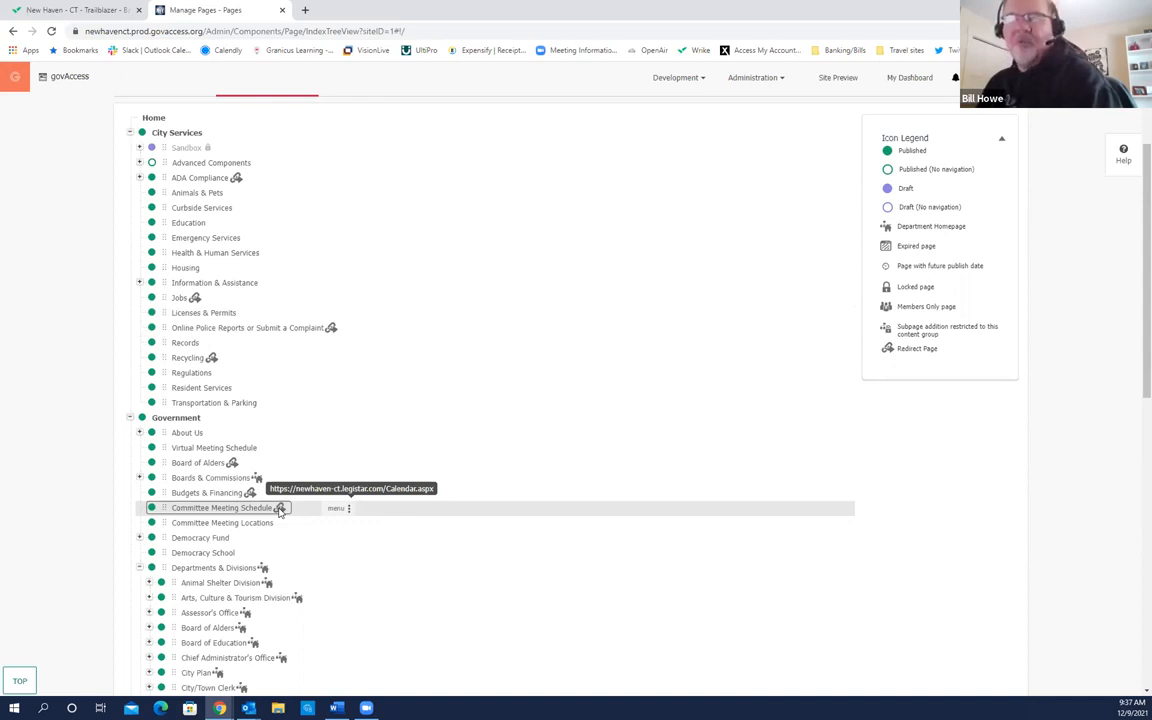
{"action": "scroll", "coordinate": [443, 638], "scroll_direction": "up", "scroll_amount": 2}
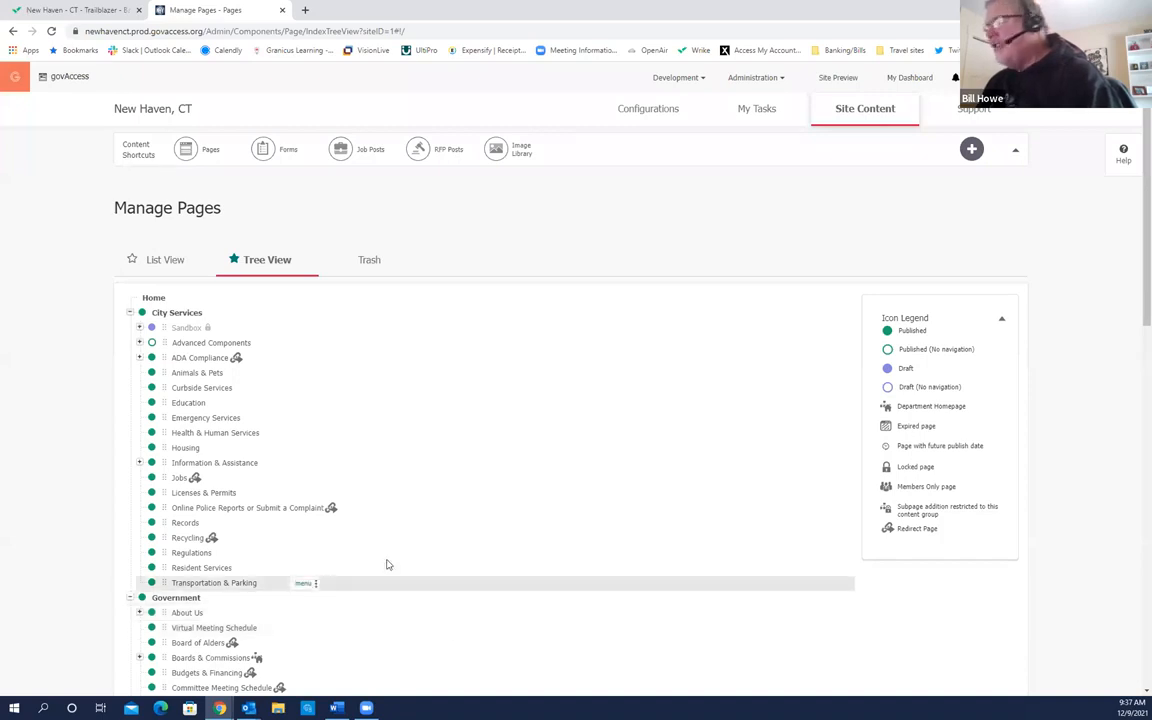
Step: Show Manage Pages in List View with all 707 pages, newest first
{"action": "left_click", "coordinate": [168, 268]}
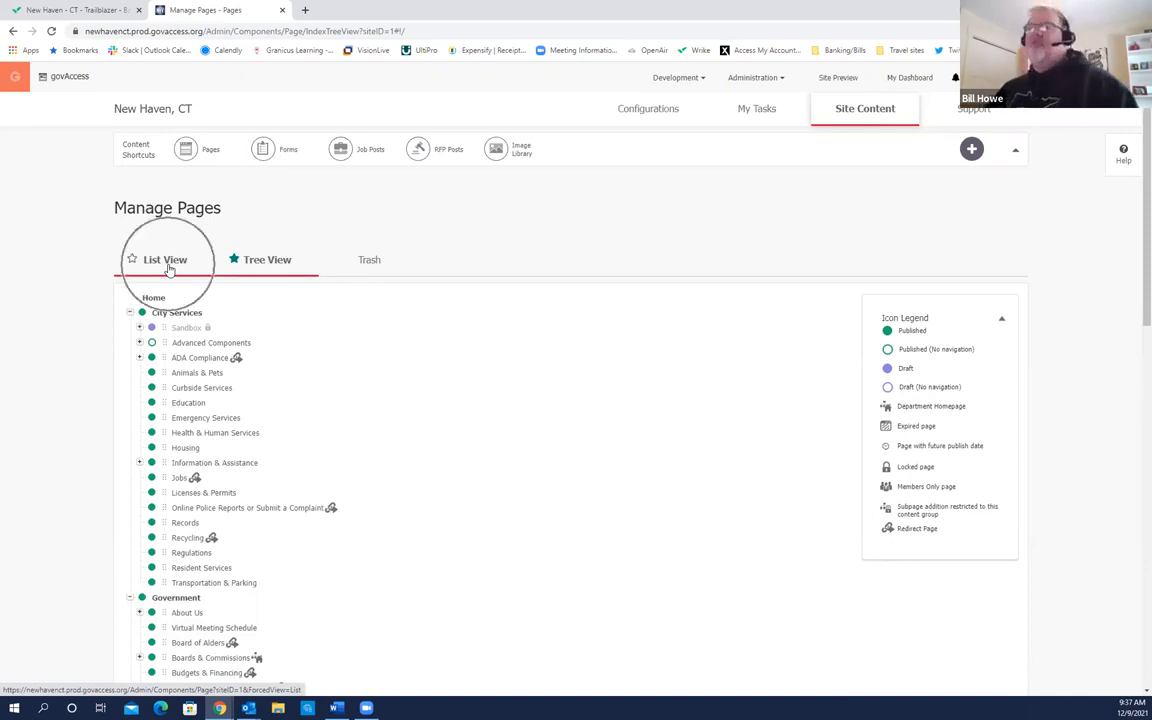
{"action": "left_click", "coordinate": [168, 268]}
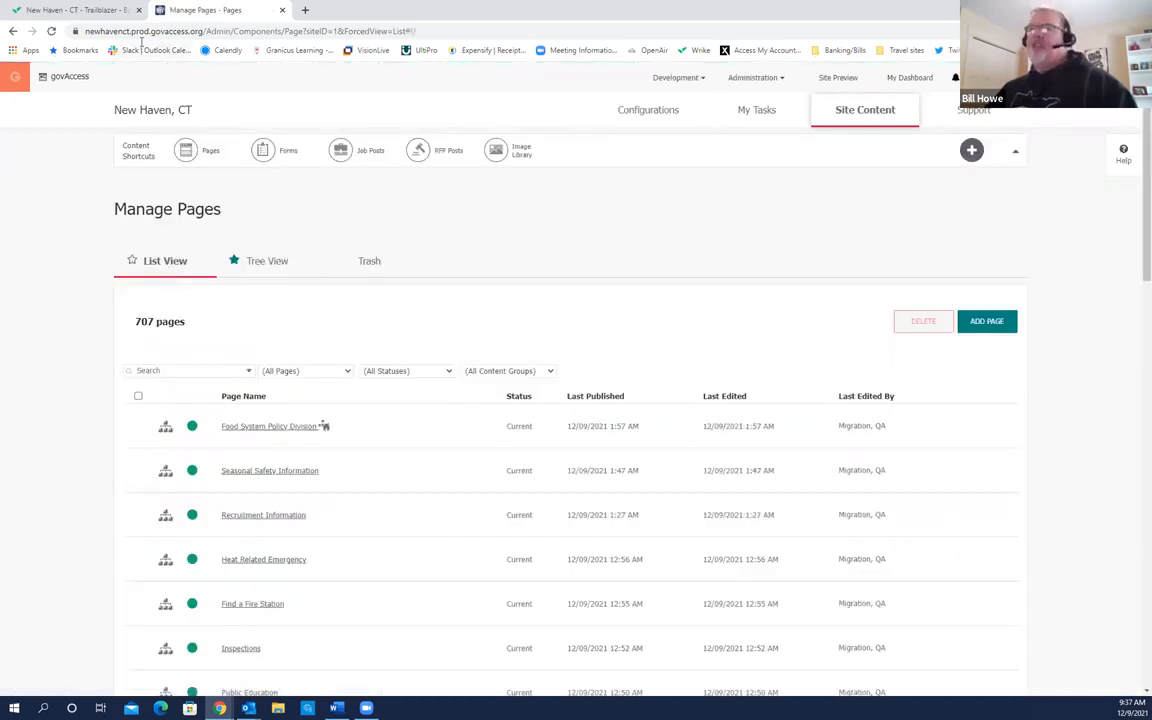
{"action": "left_click", "coordinate": [180, 277]}
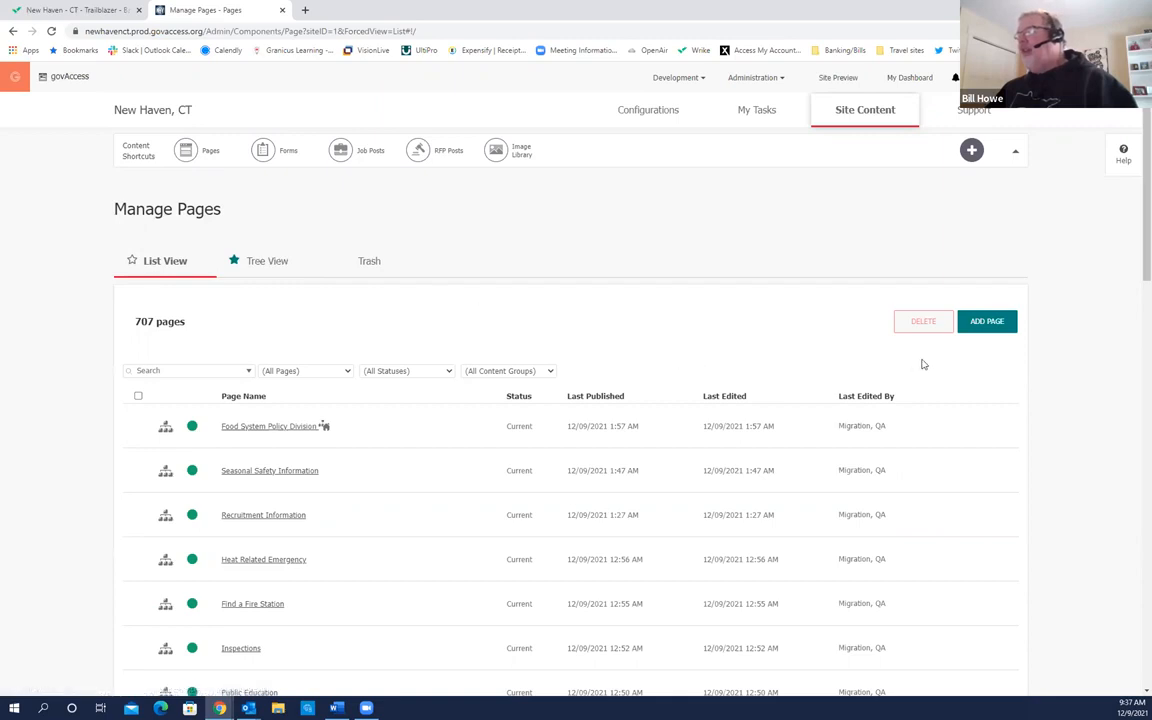
Step: Start a new page with ADD PAGE and browse the Contact and Government nodes in the location tree
{"action": "left_click", "coordinate": [995, 344]}
{"action": "left_click", "coordinate": [993, 342]}
{"action": "left_click", "coordinate": [995, 333]}
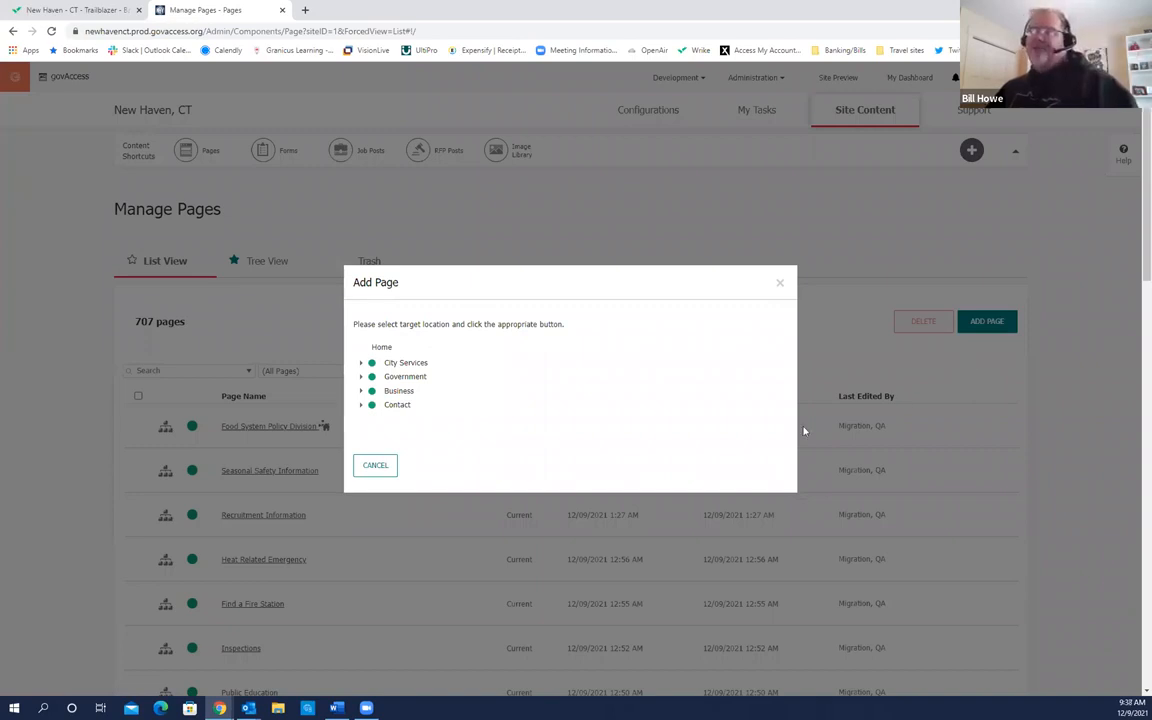
{"action": "left_click", "coordinate": [361, 404]}
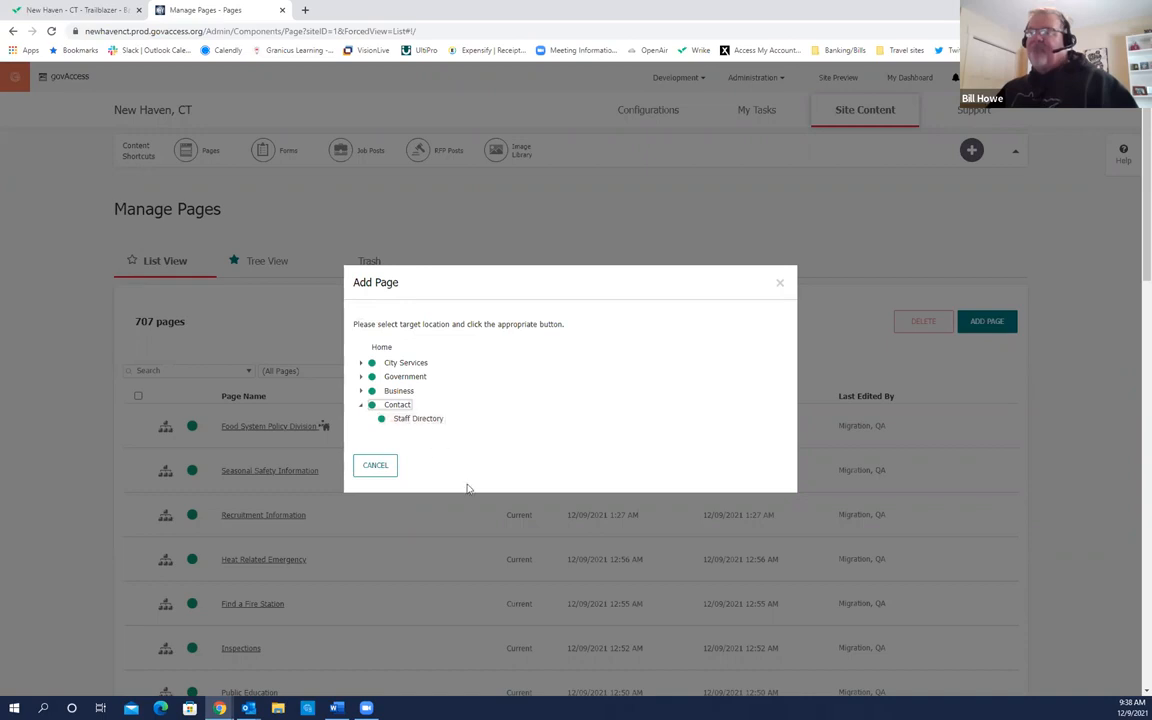
{"action": "left_click", "coordinate": [361, 376]}
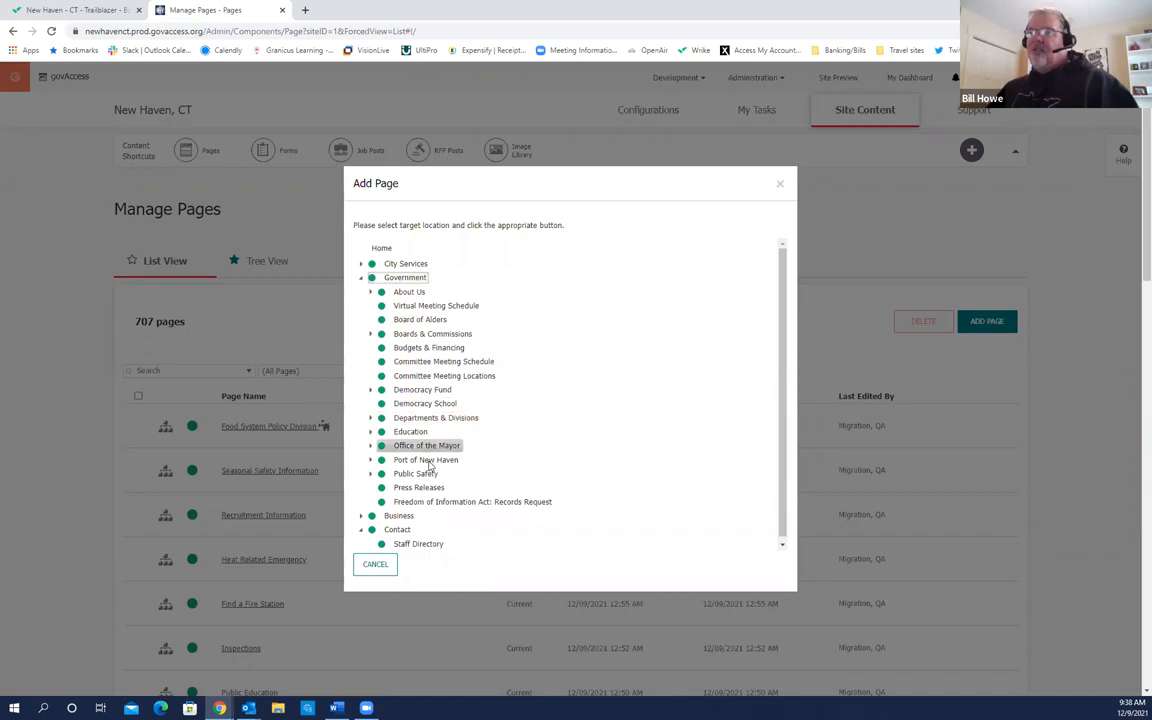
{"action": "left_click", "coordinate": [361, 278]}
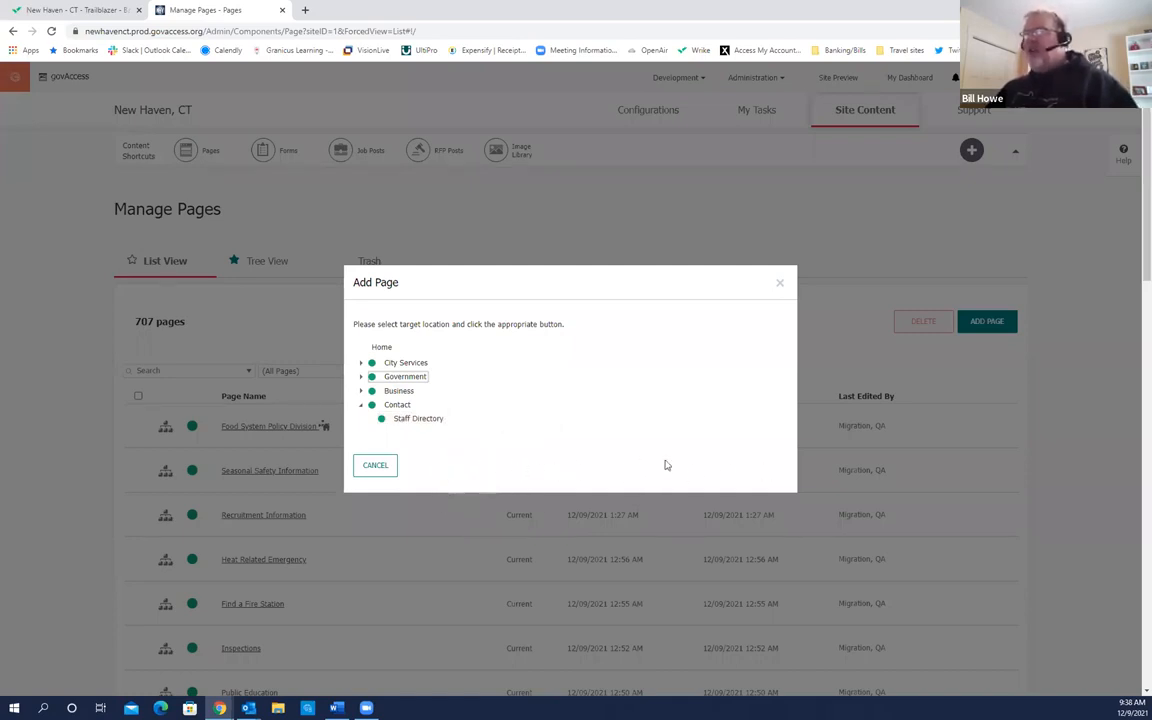
Step: Select Contact as the new page's location in the Add Page tree
{"action": "left_click", "coordinate": [393, 406]}
{"action": "left_click", "coordinate": [398, 406]}
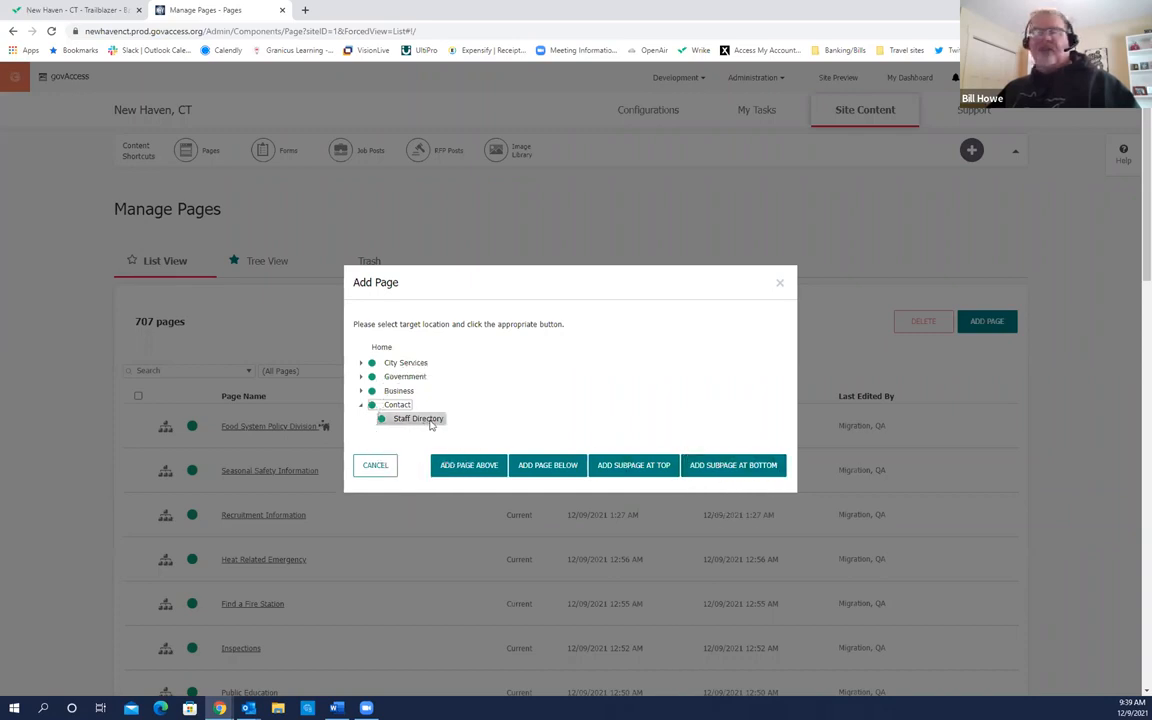
Step: Add the new page as the bottom subpage under Contact
{"action": "left_click", "coordinate": [737, 472]}
{"action": "left_click", "coordinate": [737, 470]}
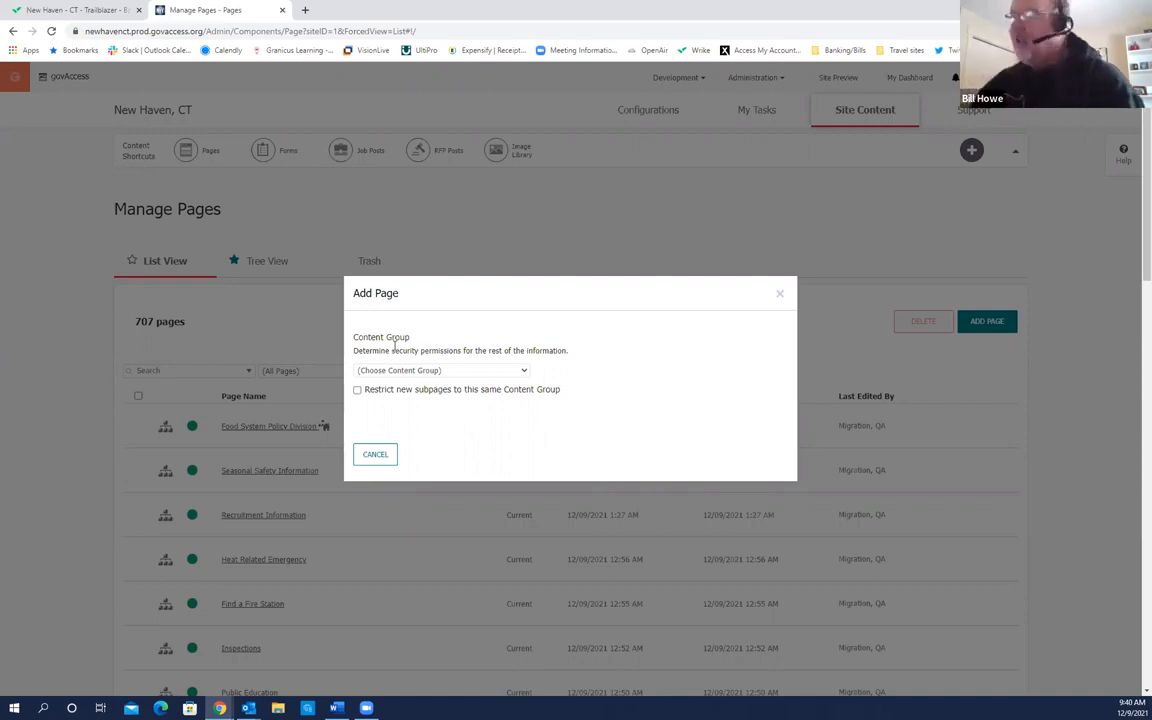
Step: Pick Admin as the page's content group and continue to template selection
{"action": "left_click", "coordinate": [522, 371]}
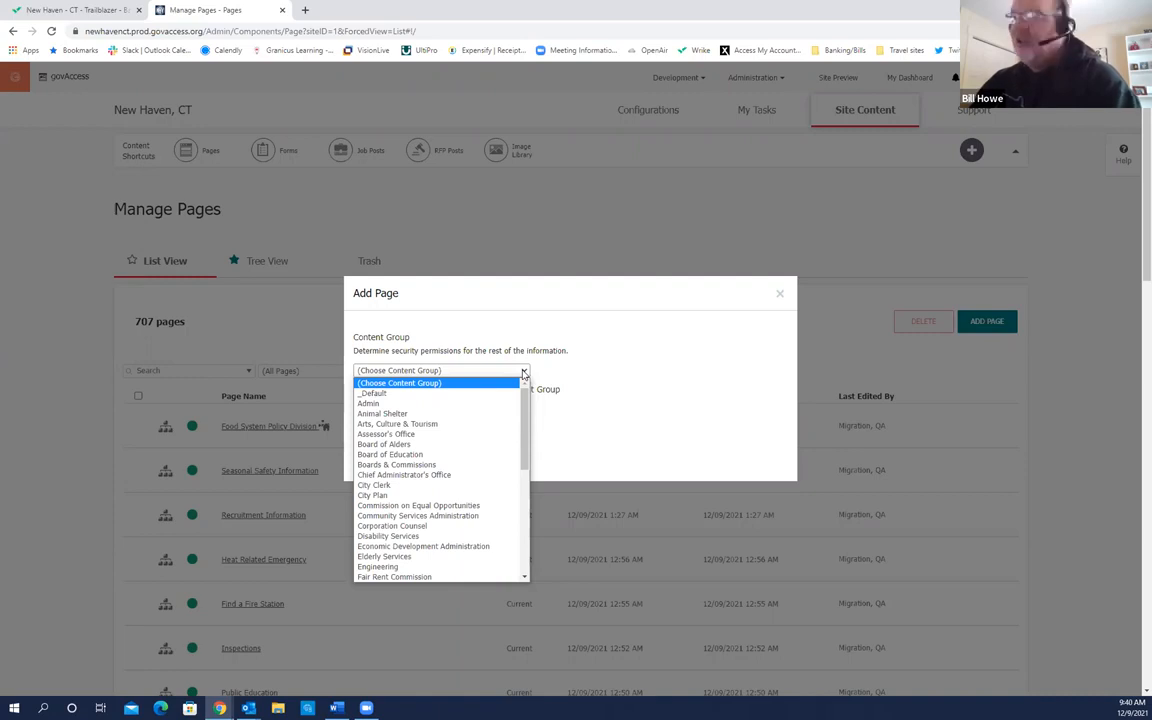
{"action": "scroll", "coordinate": [516, 511], "scroll_direction": "down", "scroll_amount": 10}
{"action": "scroll", "coordinate": [514, 470], "scroll_direction": "up", "scroll_amount": 10}
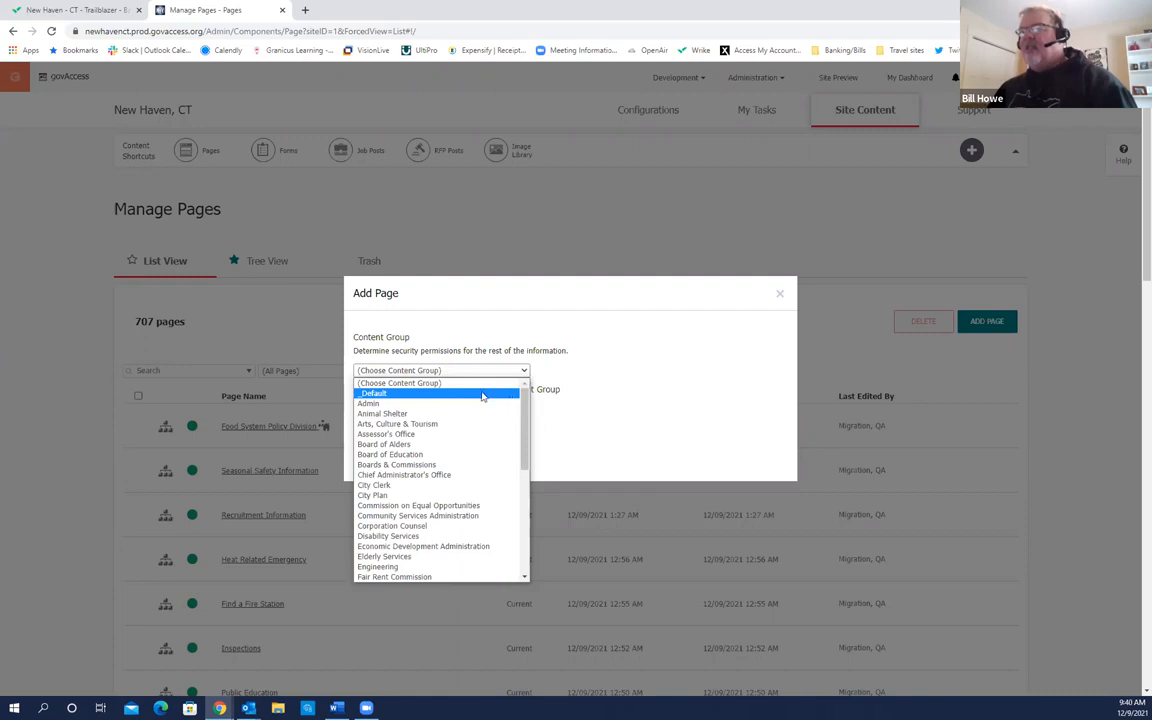
{"action": "left_click", "coordinate": [372, 405]}
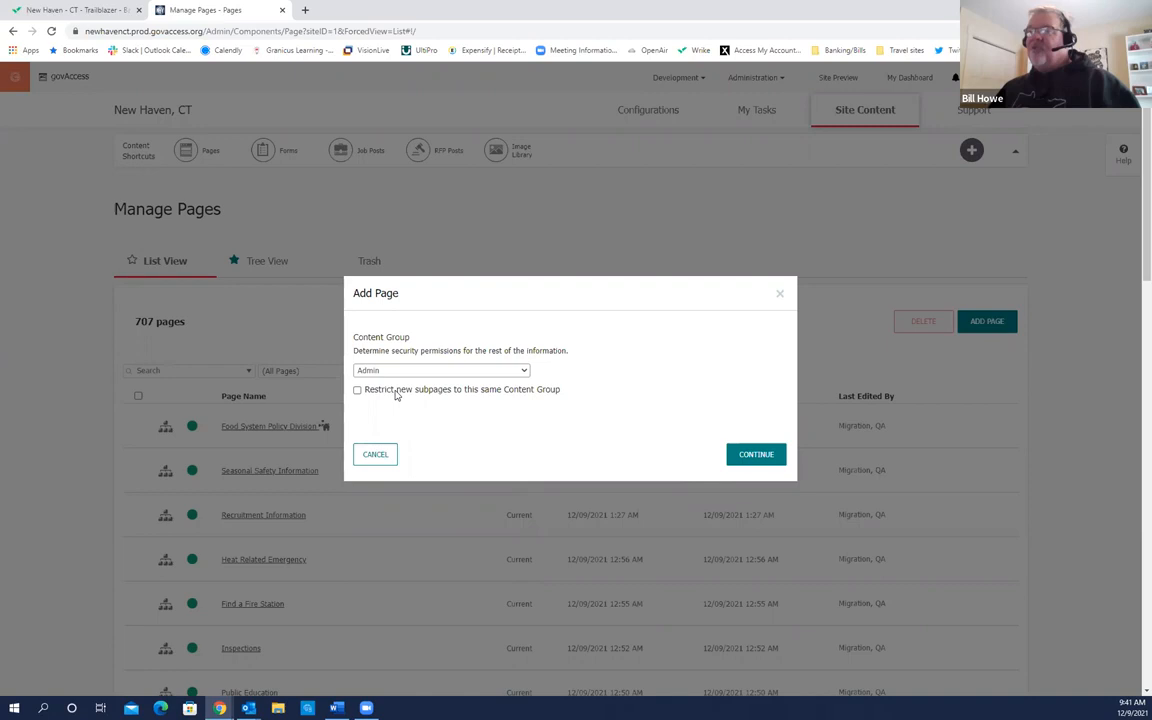
{"action": "left_click", "coordinate": [746, 456]}
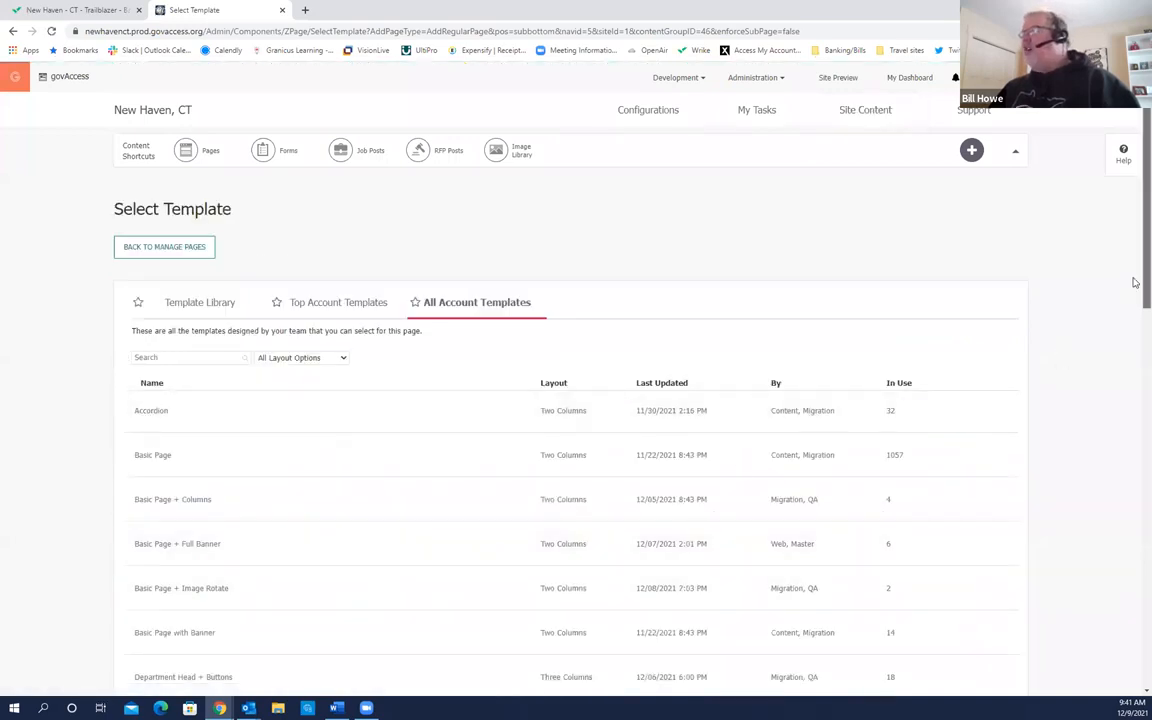
{"action": "scroll", "coordinate": [1135, 286], "scroll_direction": "down", "scroll_amount": 1}
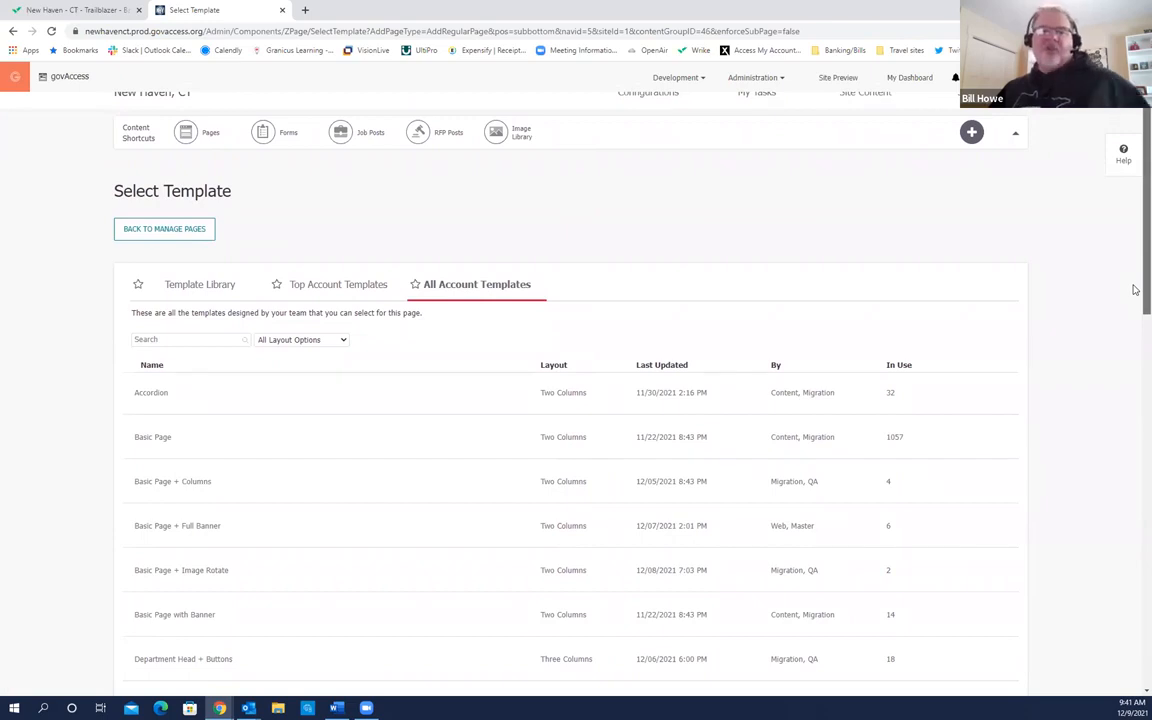
{"action": "scroll", "coordinate": [1135, 270], "scroll_direction": "up", "scroll_amount": 1}
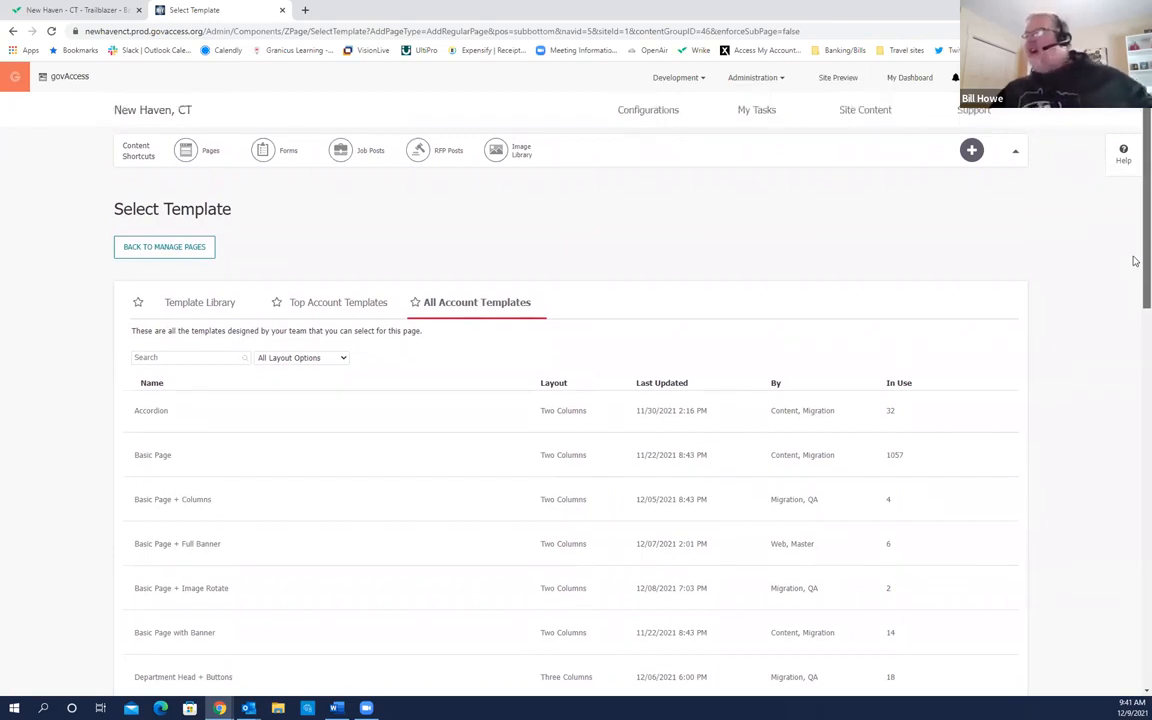
{"action": "left_click", "coordinate": [460, 322]}
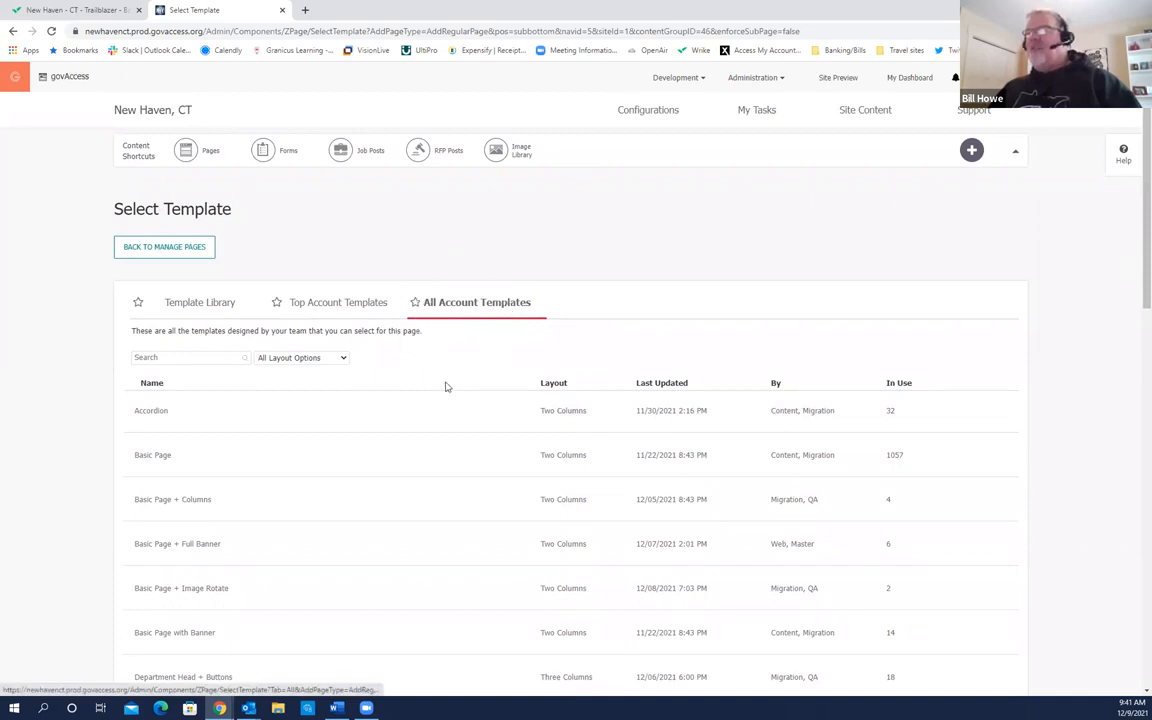
{"action": "scroll", "coordinate": [377, 407], "scroll_direction": "down", "scroll_amount": 1}
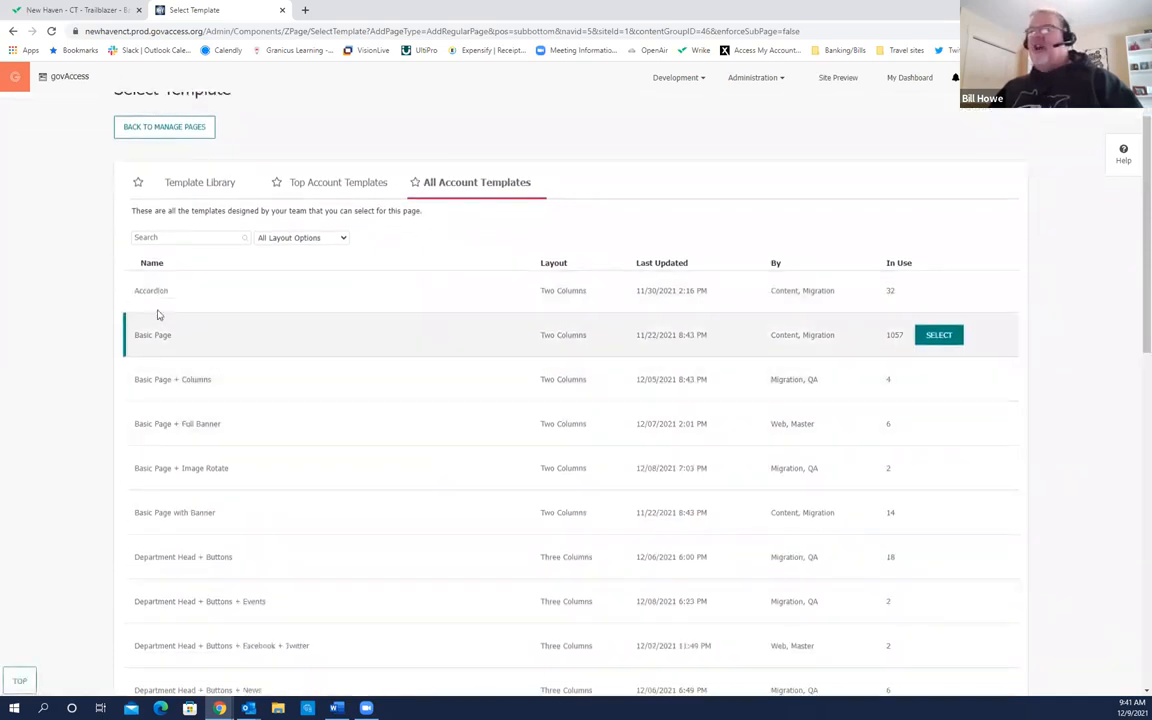
{"action": "left_click", "coordinate": [163, 301]}
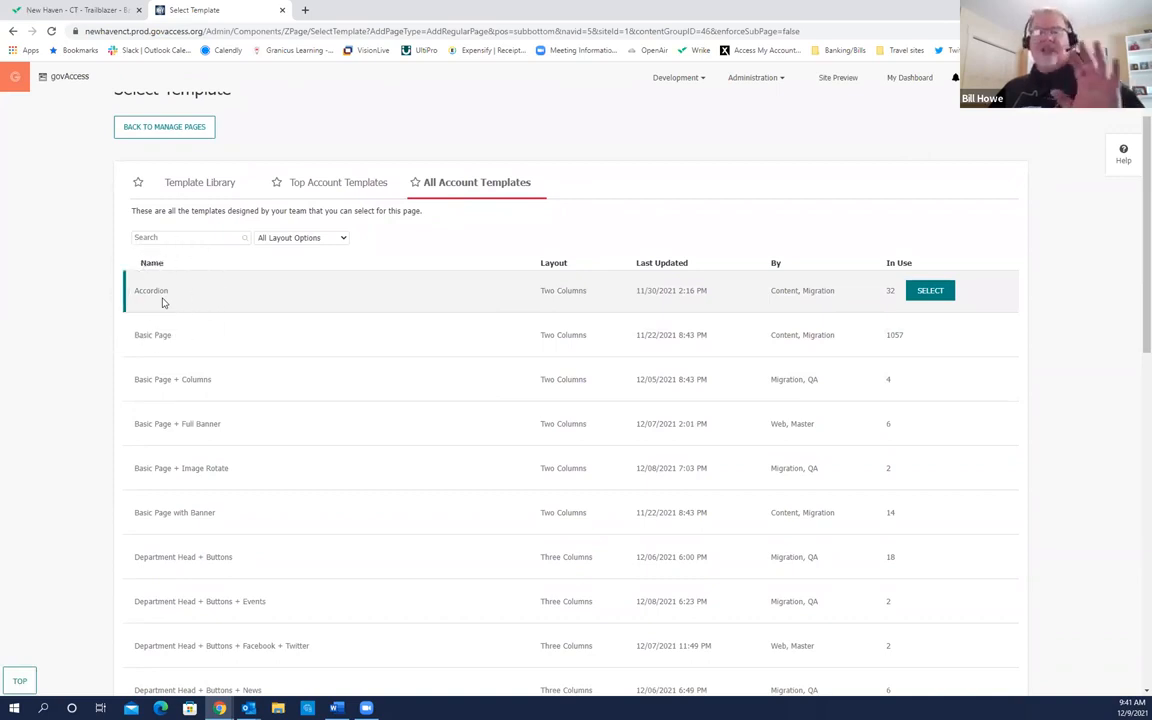
{"action": "left_click", "coordinate": [166, 347]}
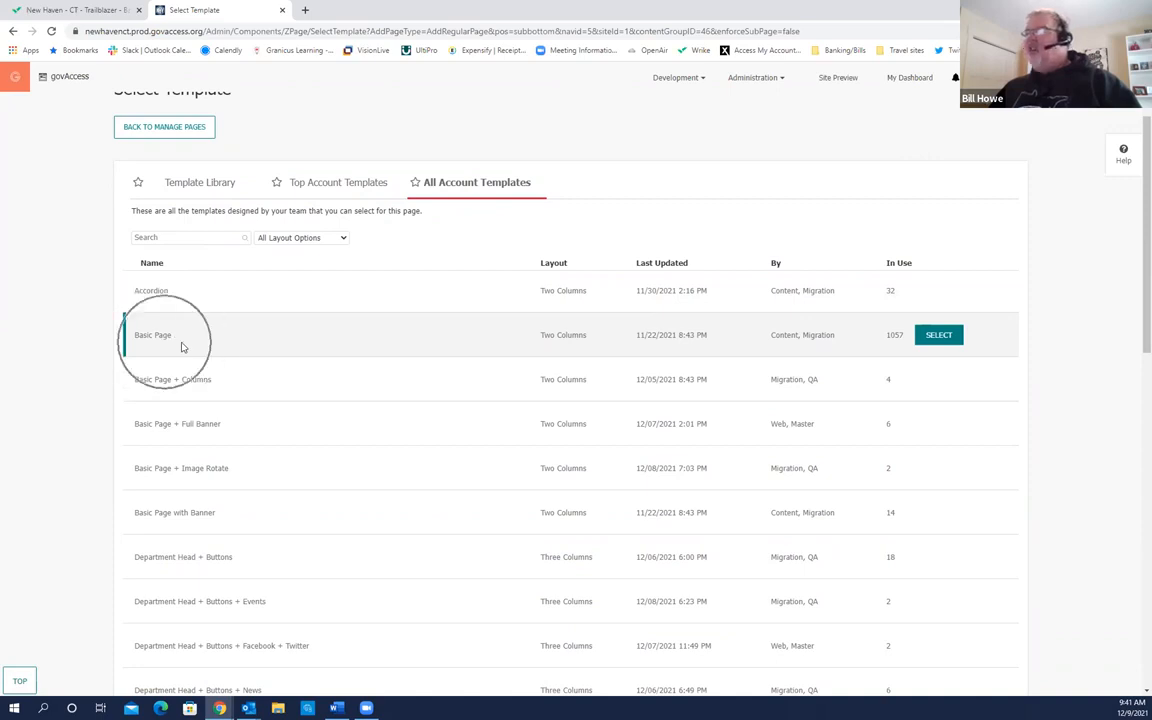
{"action": "left_click", "coordinate": [898, 347]}
{"action": "left_click", "coordinate": [898, 347]}
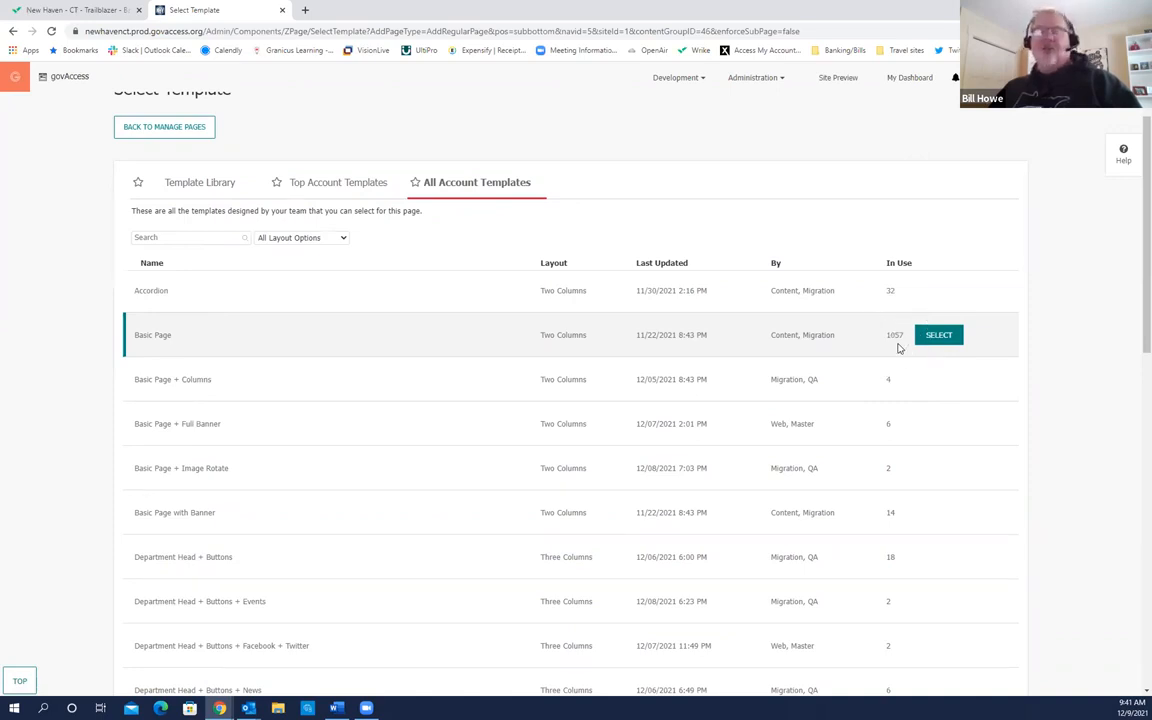
{"action": "left_click", "coordinate": [898, 347]}
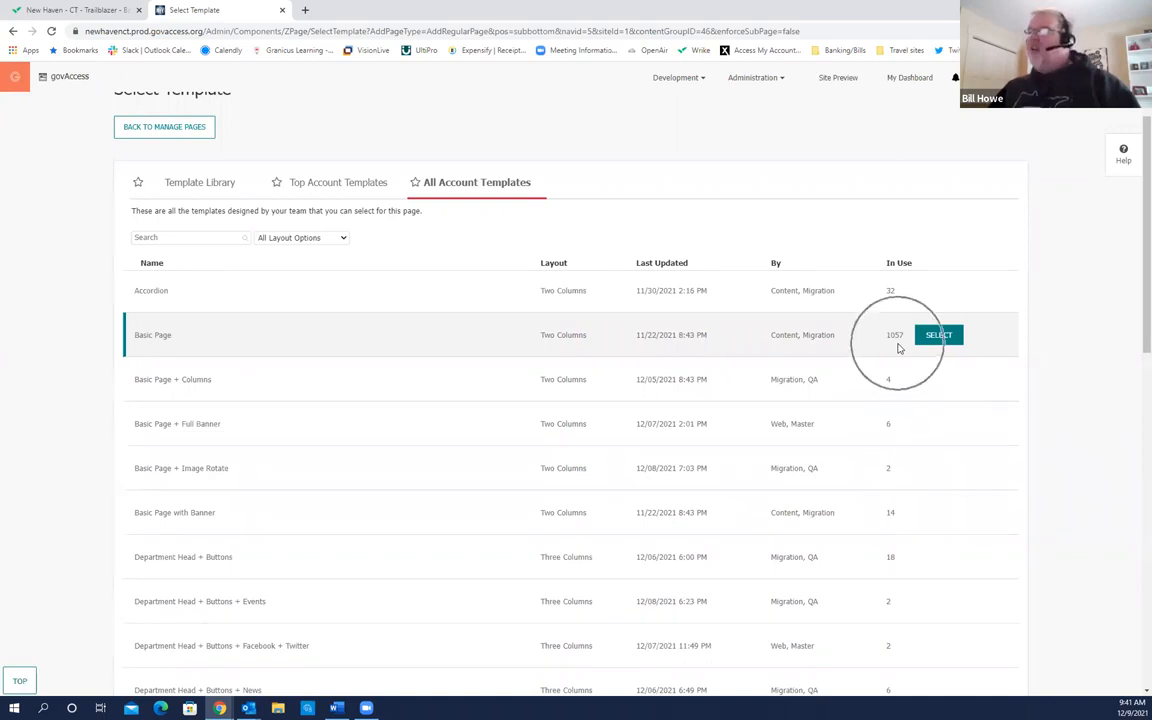
{"action": "left_click", "coordinate": [898, 347]}
{"action": "left_click", "coordinate": [898, 347]}
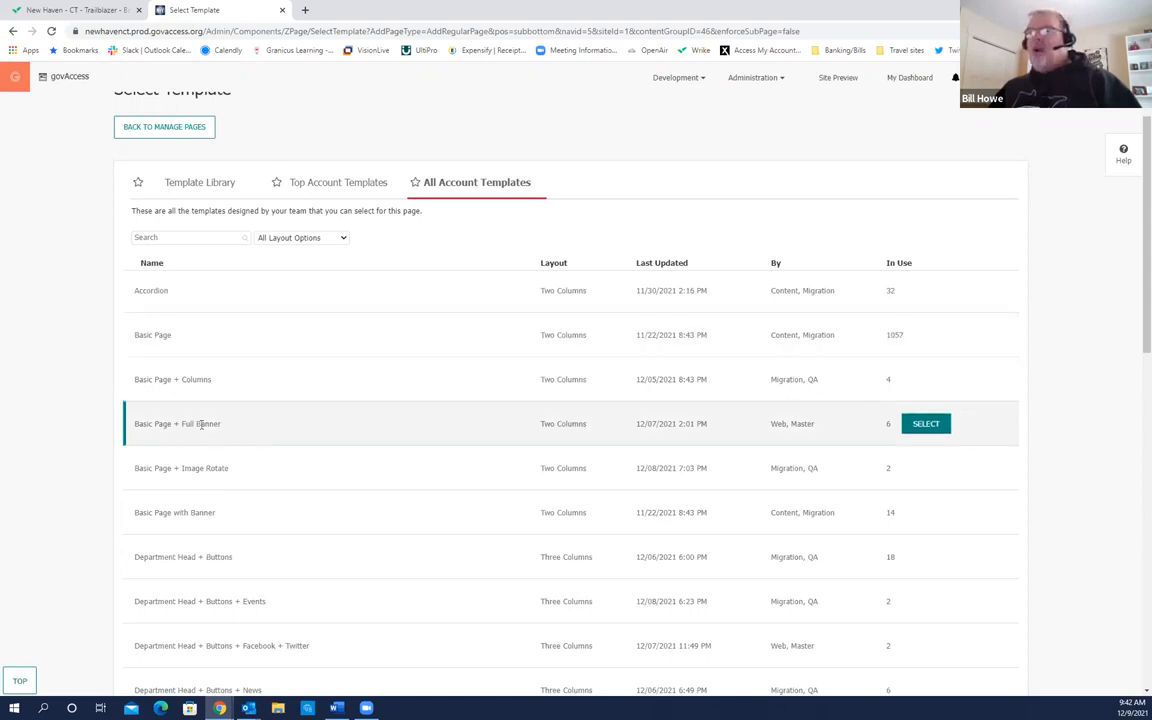
{"action": "scroll", "coordinate": [320, 485], "scroll_direction": "down", "scroll_amount": 3}
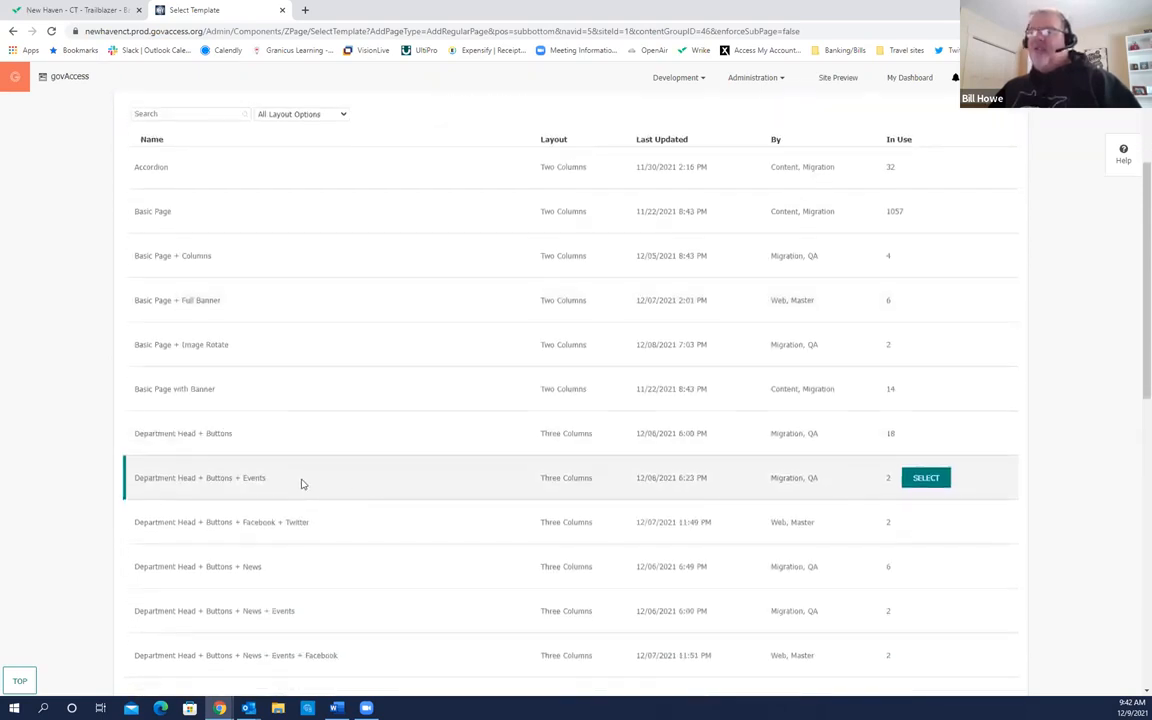
{"action": "scroll", "coordinate": [302, 483], "scroll_direction": "down", "scroll_amount": 2}
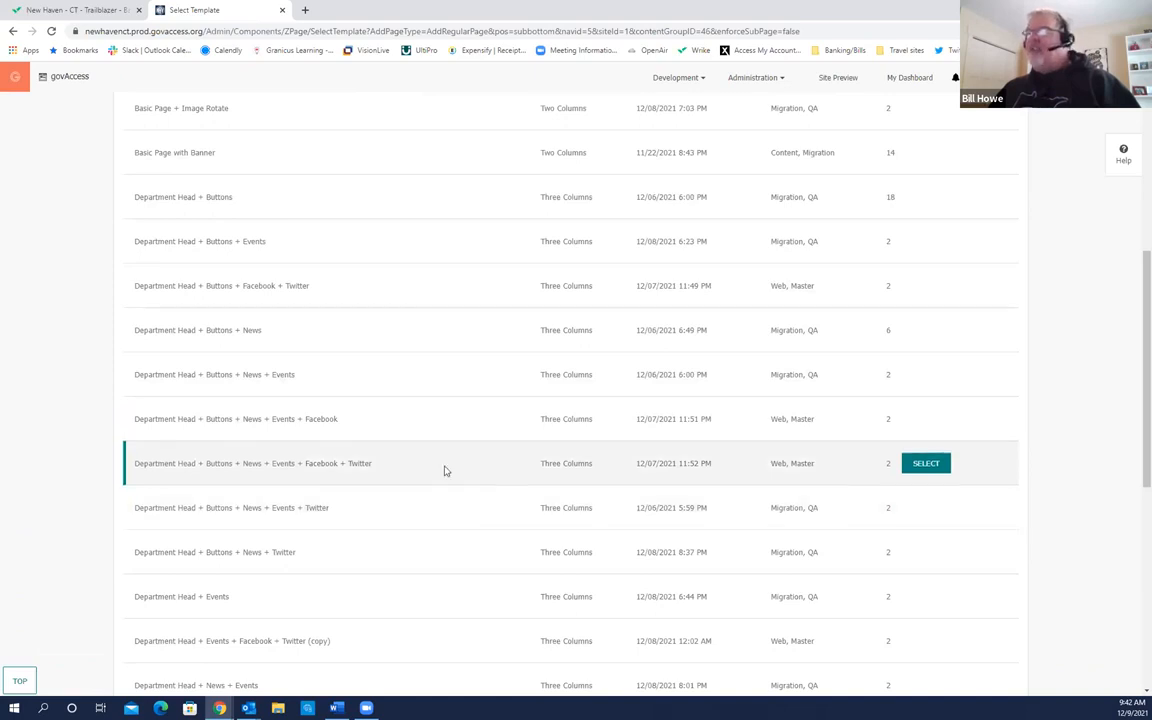
{"action": "scroll", "coordinate": [522, 470], "scroll_direction": "up", "scroll_amount": 3}
{"action": "scroll", "coordinate": [522, 470], "scroll_direction": "up", "scroll_amount": 2}
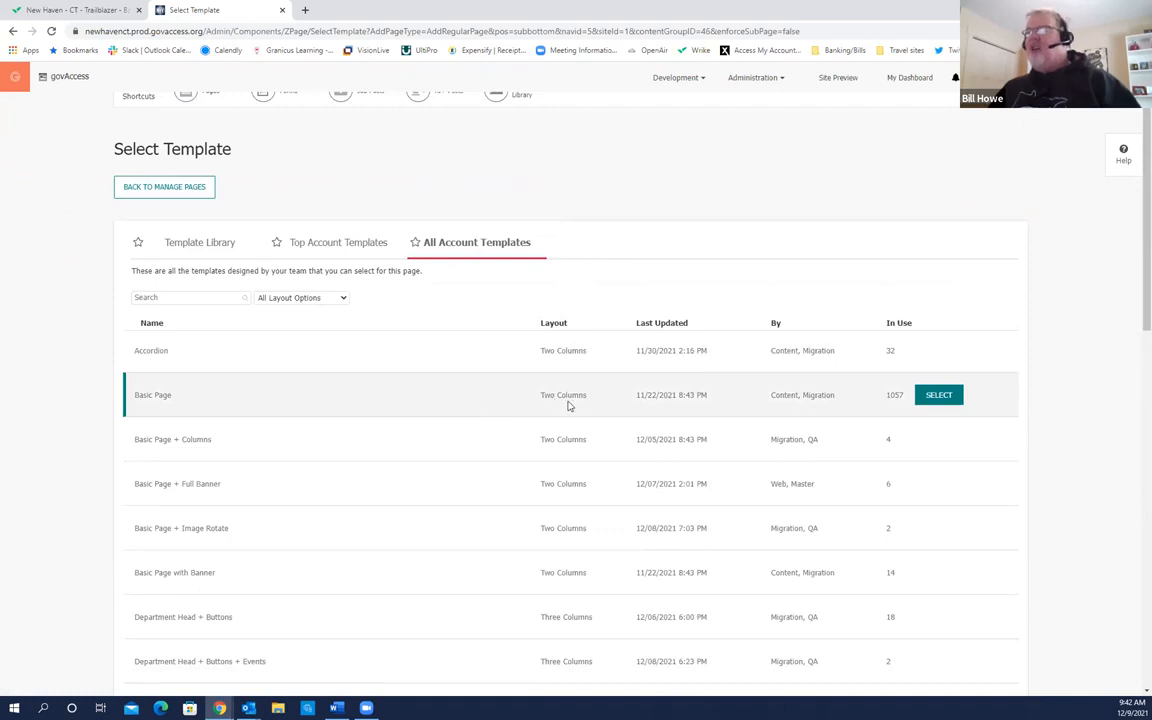
{"action": "scroll", "coordinate": [560, 485], "scroll_direction": "down", "scroll_amount": 2}
{"action": "scroll", "coordinate": [560, 485], "scroll_direction": "down", "scroll_amount": 1}
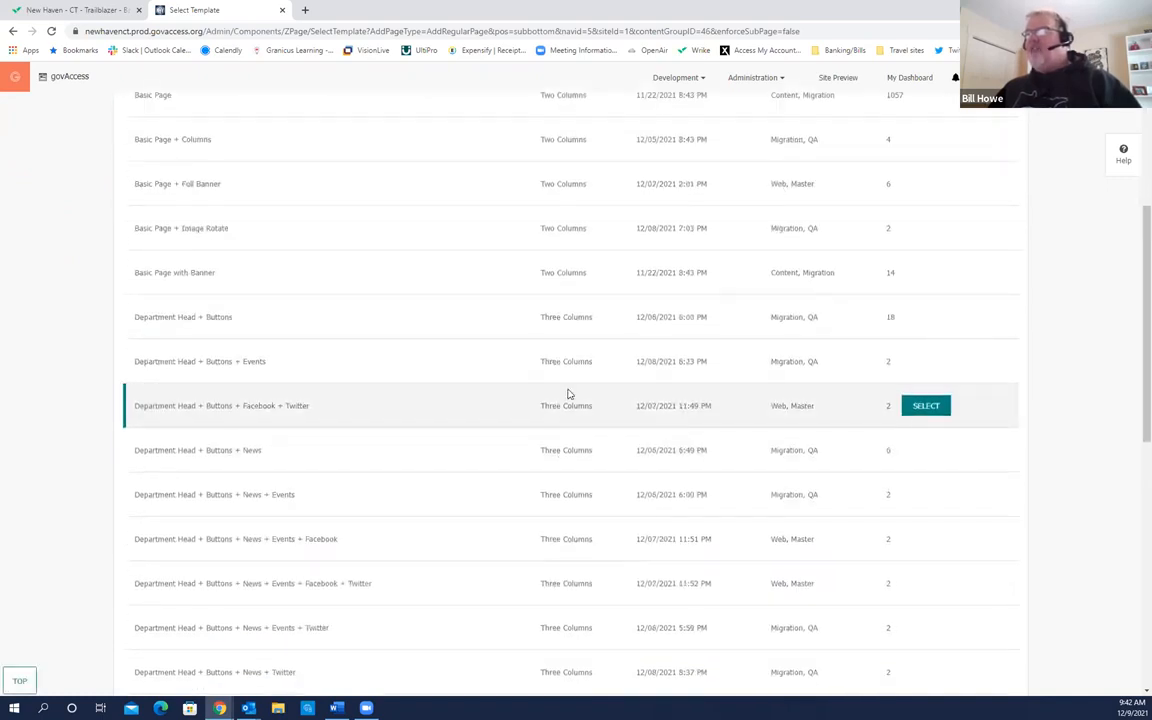
{"action": "scroll", "coordinate": [565, 495], "scroll_direction": "down", "scroll_amount": 5}
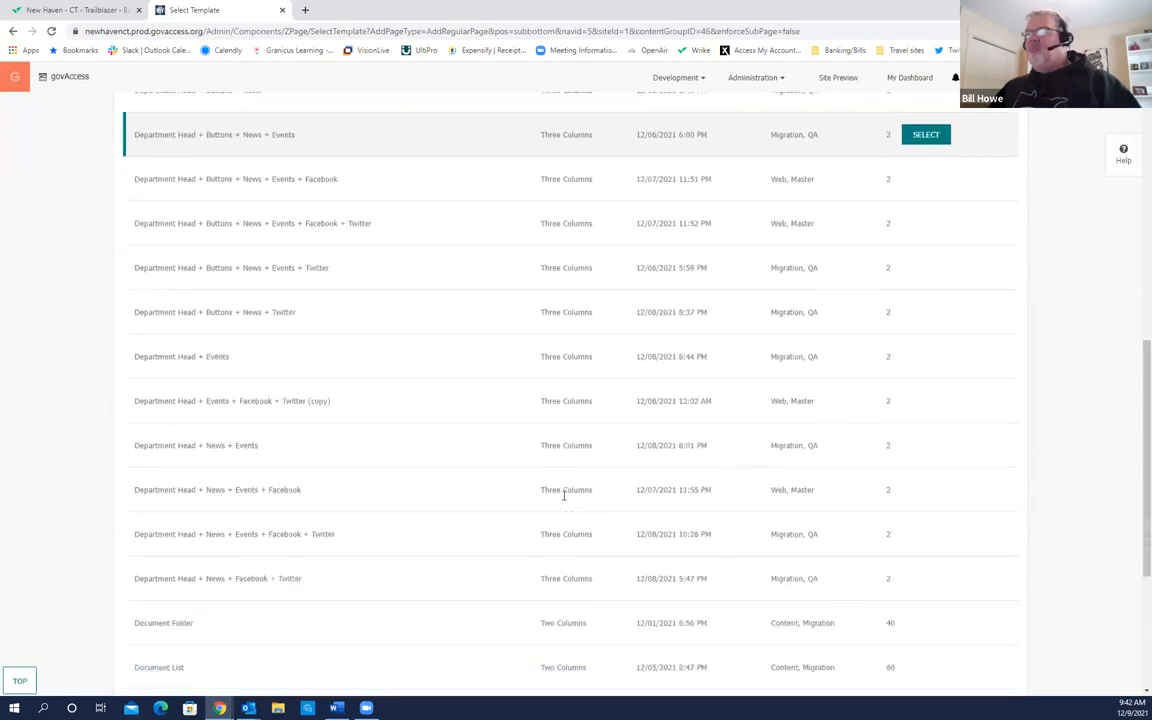
{"action": "scroll", "coordinate": [563, 500], "scroll_direction": "down", "scroll_amount": 1}
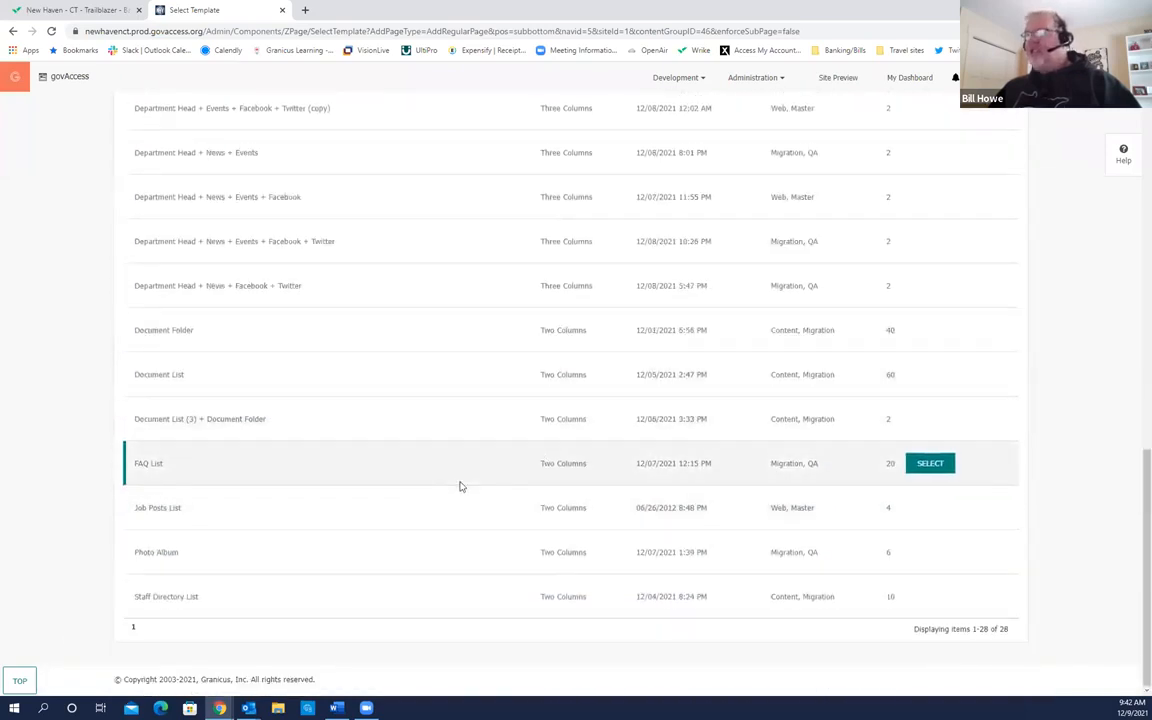
{"action": "scroll", "coordinate": [460, 484], "scroll_direction": "up", "scroll_amount": 4}
{"action": "scroll", "coordinate": [458, 484], "scroll_direction": "up", "scroll_amount": 6}
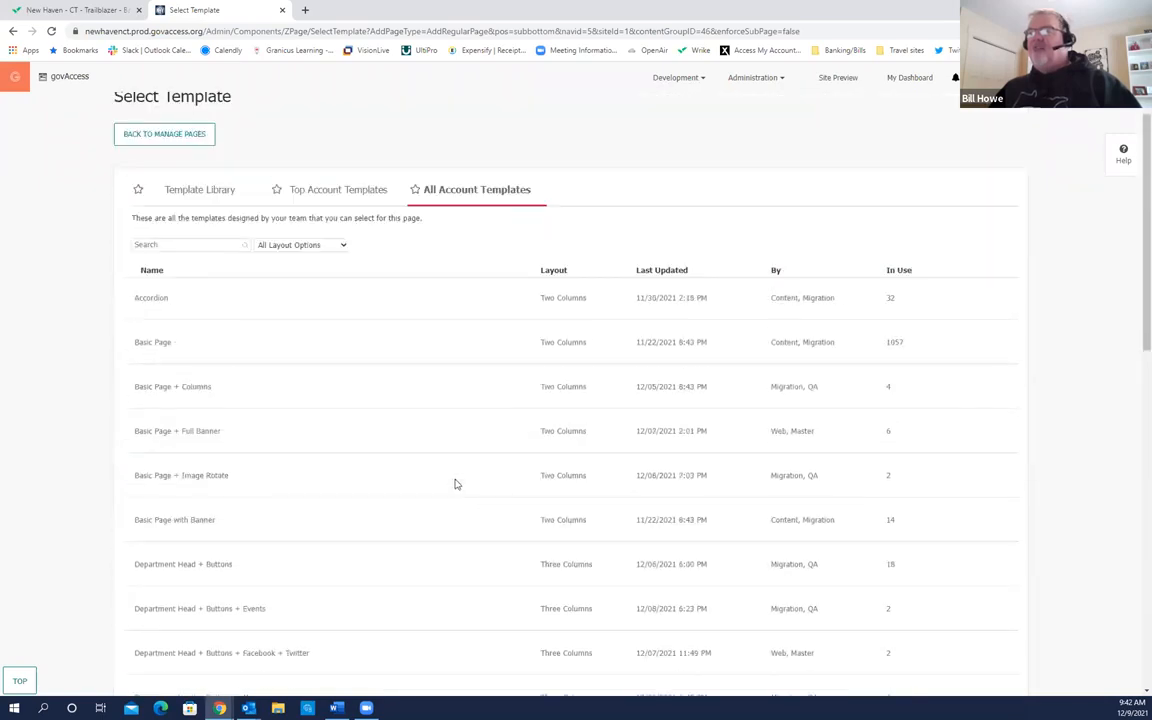
{"action": "left_click", "coordinate": [163, 410]}
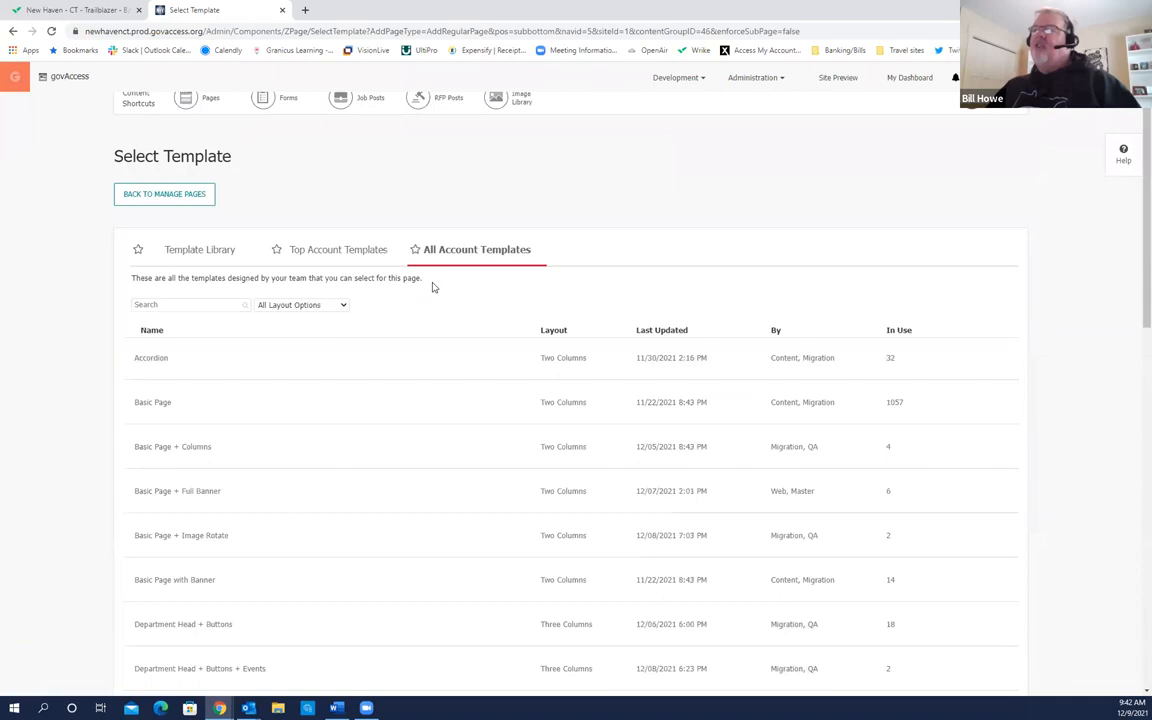
{"action": "scroll", "coordinate": [1134, 334], "scroll_direction": "down", "scroll_amount": 10}
{"action": "left_click", "coordinate": [1005, 638]}
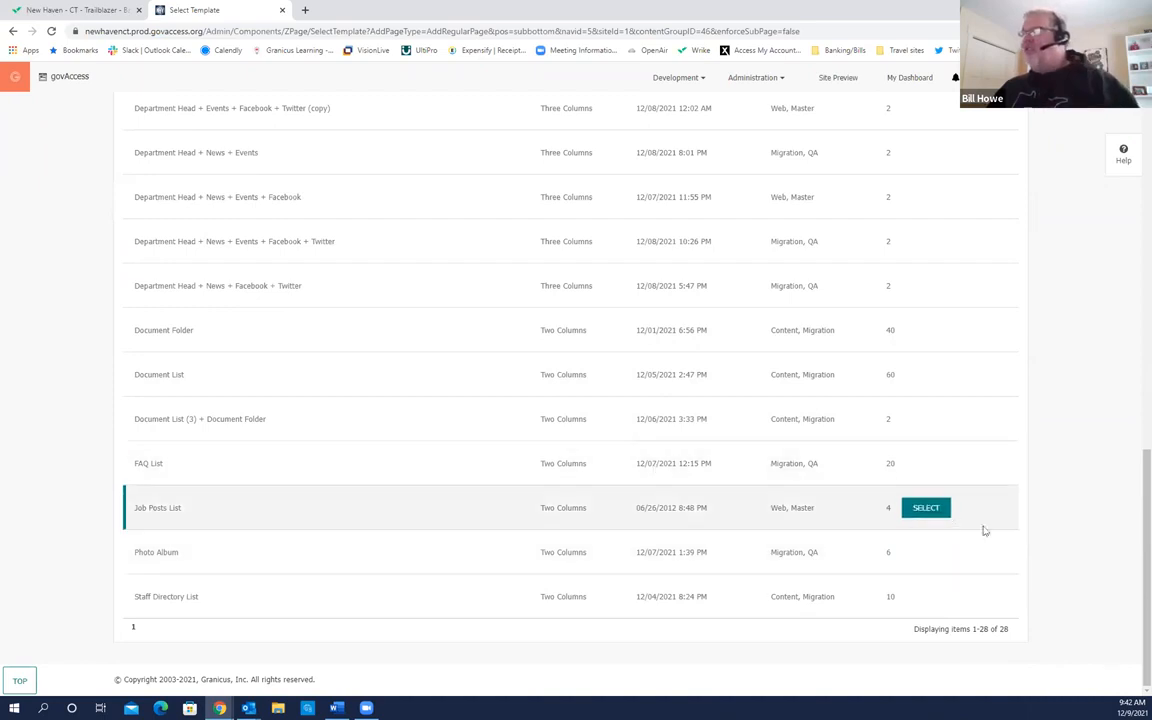
{"action": "scroll", "coordinate": [1135, 500], "scroll_direction": "up", "scroll_amount": 1}
{"action": "scroll", "coordinate": [1135, 450], "scroll_direction": "up", "scroll_amount": 10}
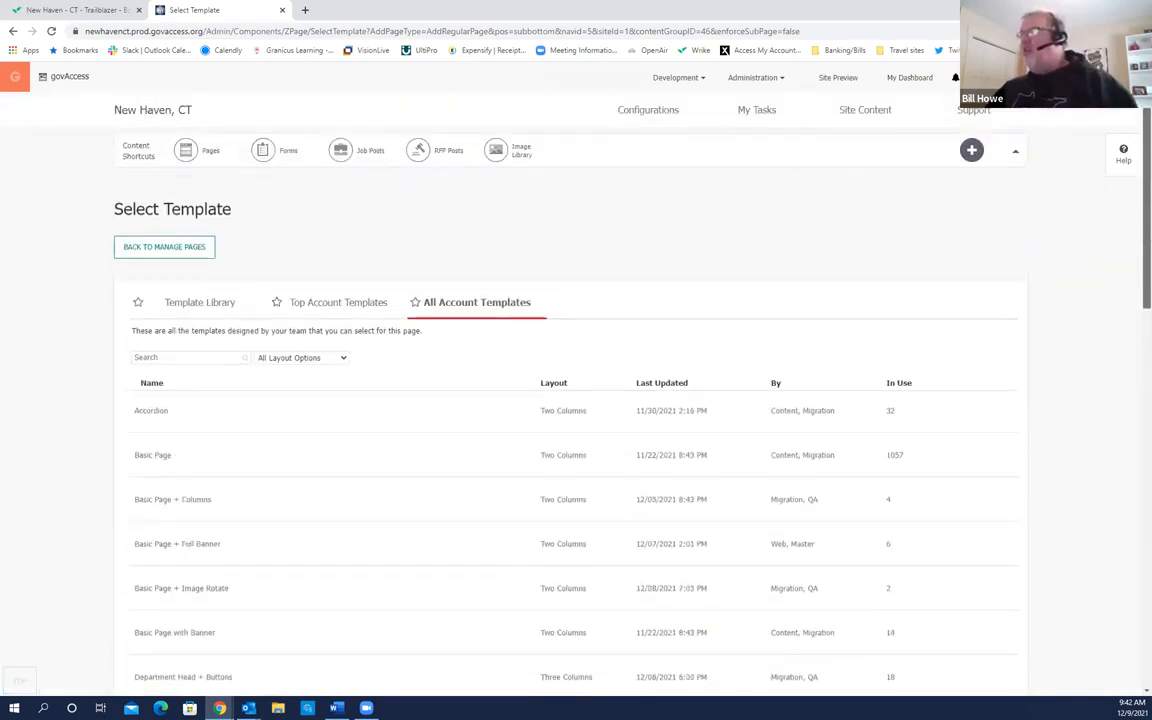
{"action": "left_click", "coordinate": [194, 316]}
Step: Switch to the Template Library and browse the Granicus starter templates
{"action": "left_click", "coordinate": [196, 316]}
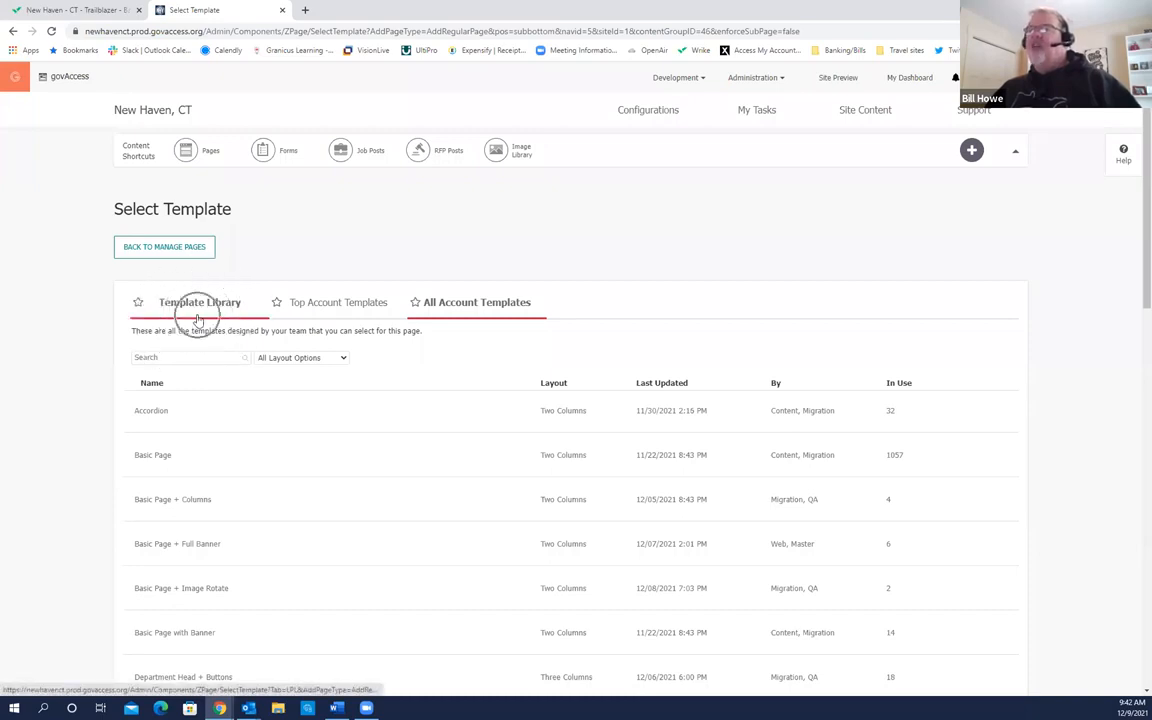
{"action": "left_click", "coordinate": [200, 311]}
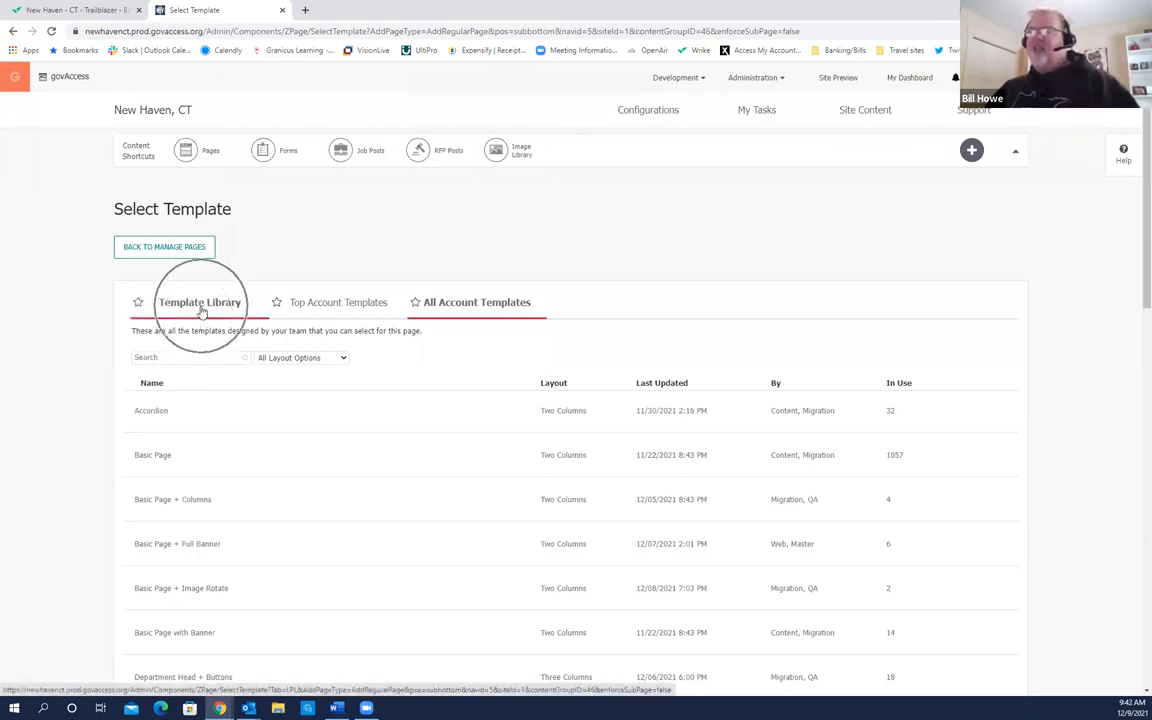
{"action": "left_click", "coordinate": [201, 311]}
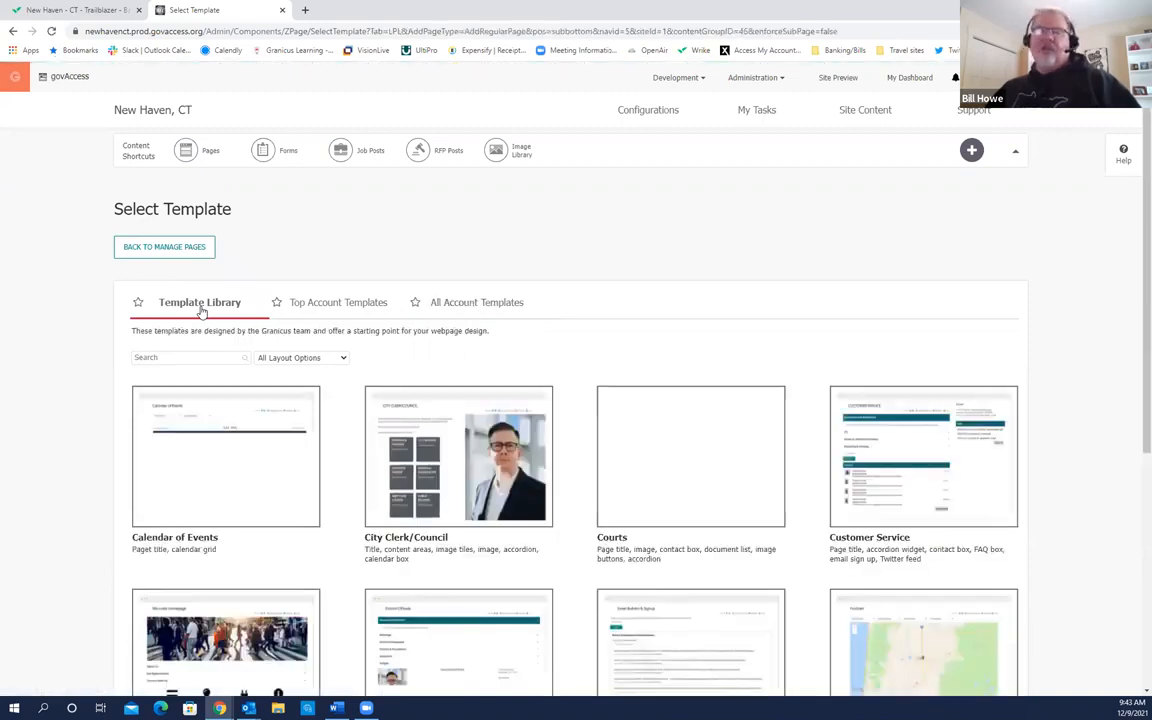
{"action": "mouse_move", "coordinate": [440, 400]}
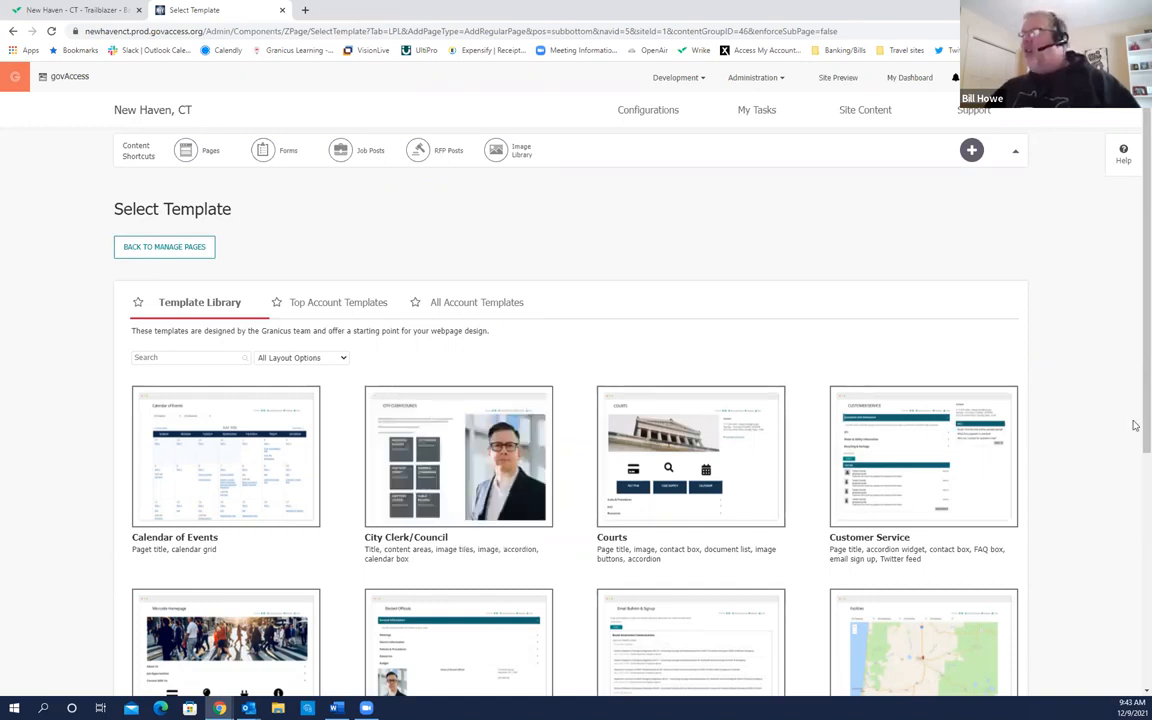
{"action": "scroll", "coordinate": [1134, 440], "scroll_direction": "down", "scroll_amount": 2}
{"action": "scroll", "coordinate": [1134, 464], "scroll_direction": "down", "scroll_amount": 3}
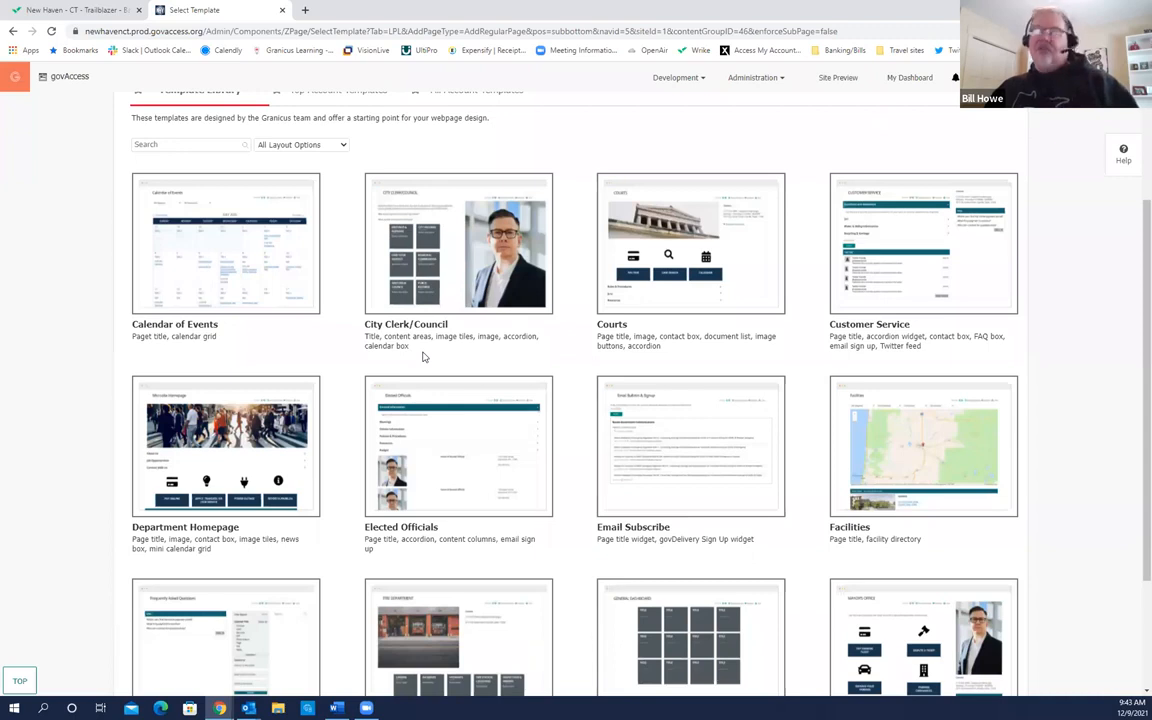
Step: Open the City Clerk/Council template card's live preview
{"action": "mouse_move", "coordinate": [373, 343]}
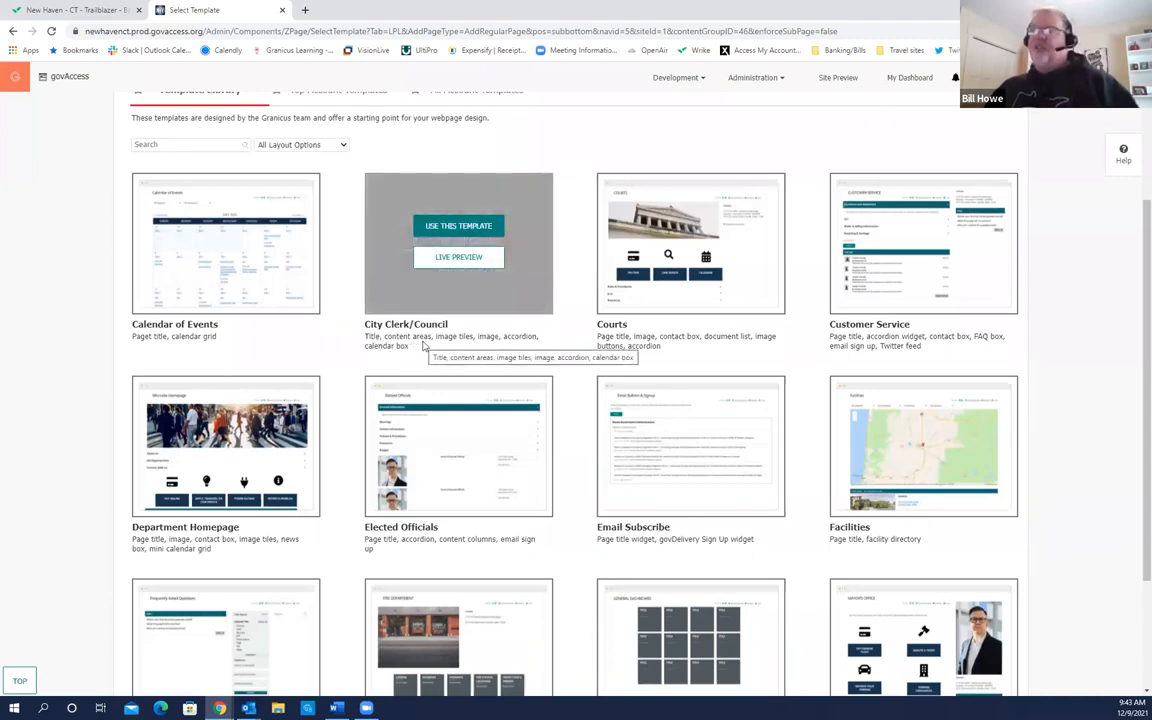
{"action": "left_click", "coordinate": [465, 347]}
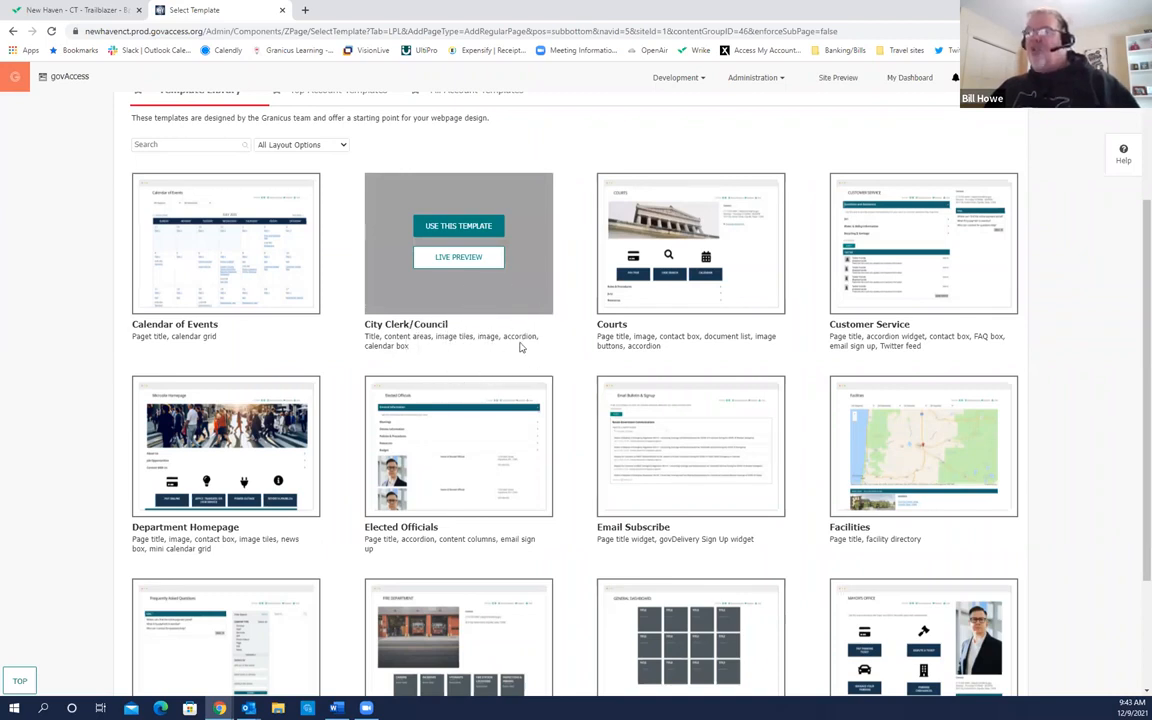
{"action": "left_click", "coordinate": [398, 357]}
{"action": "left_click", "coordinate": [398, 357]}
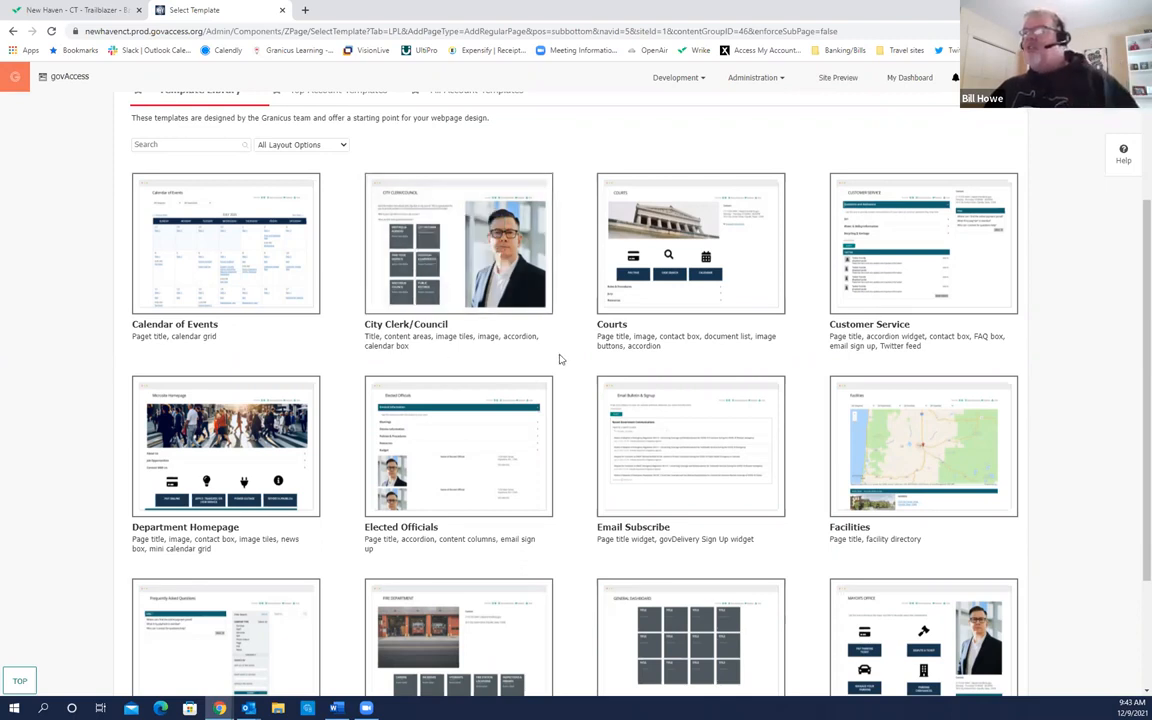
{"action": "scroll", "coordinate": [560, 359], "scroll_direction": "up", "scroll_amount": 1}
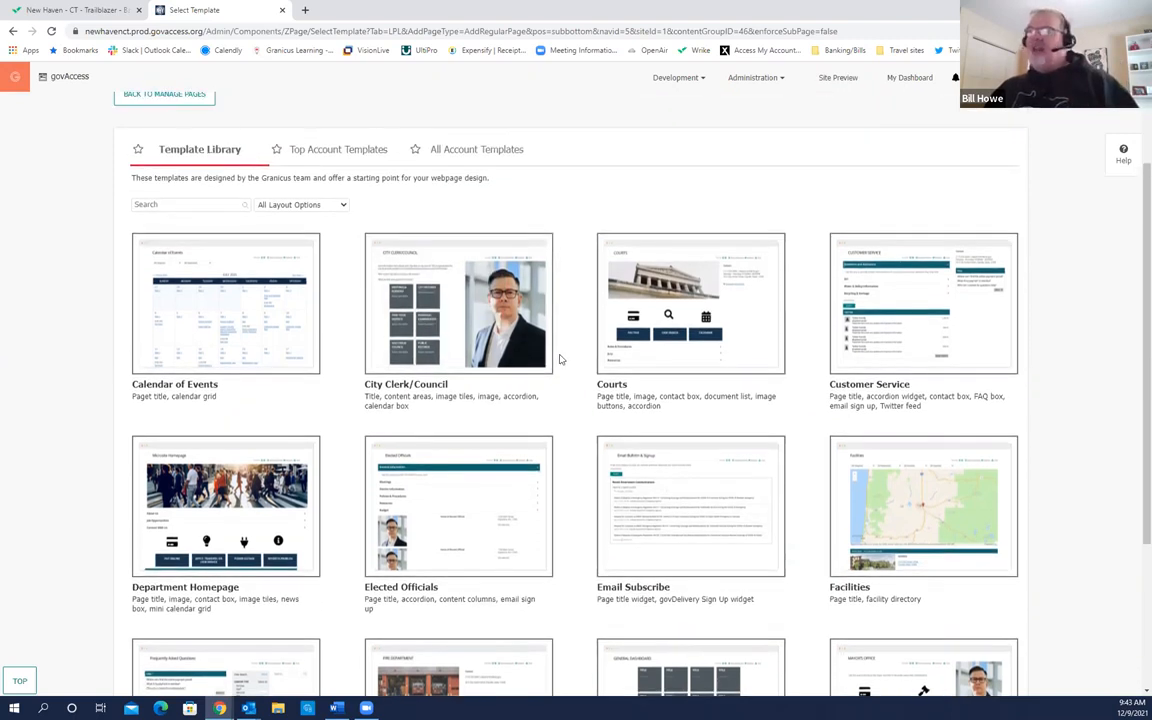
{"action": "mouse_move", "coordinate": [449, 330]}
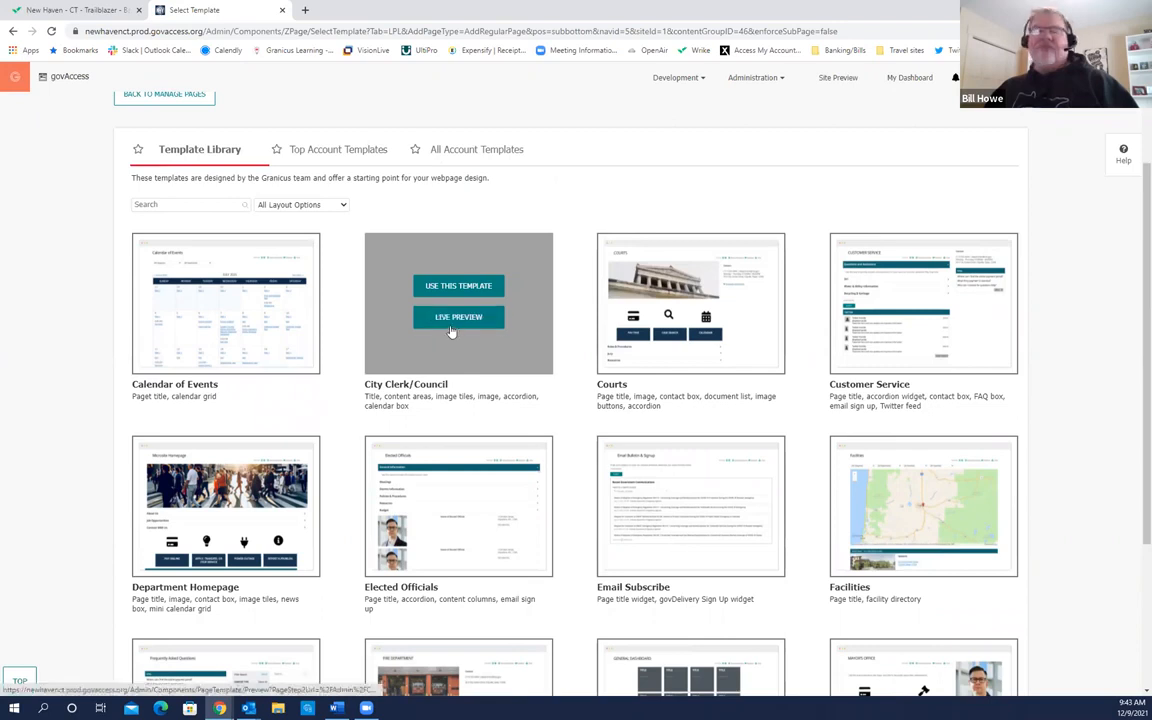
{"action": "left_click", "coordinate": [450, 330]}
Step: Review the City Clerk/Council preview's Mission Statement, Election Information, Laws & Policies, Our Services and Events sections
{"action": "left_click", "coordinate": [452, 327]}
{"action": "left_click", "coordinate": [453, 325]}
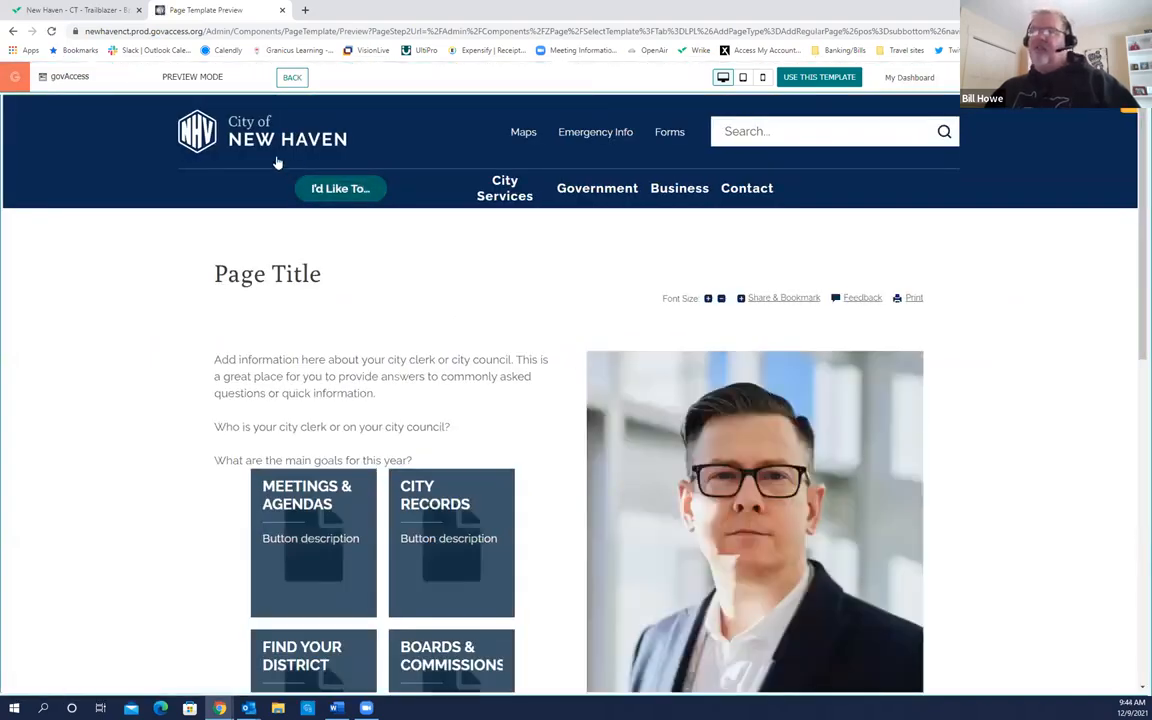
{"action": "left_click", "coordinate": [246, 142]}
{"action": "left_click", "coordinate": [290, 276]}
{"action": "scroll", "coordinate": [396, 300], "scroll_direction": "down", "scroll_amount": 3}
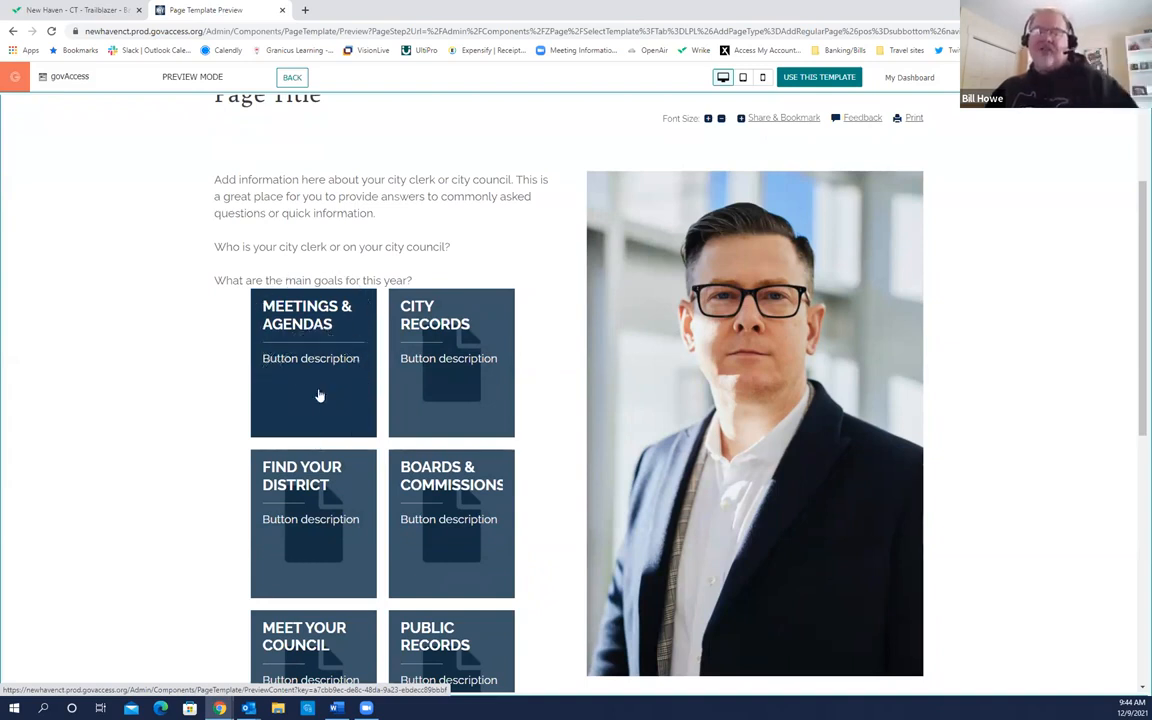
{"action": "scroll", "coordinate": [321, 553], "scroll_direction": "down", "scroll_amount": 1}
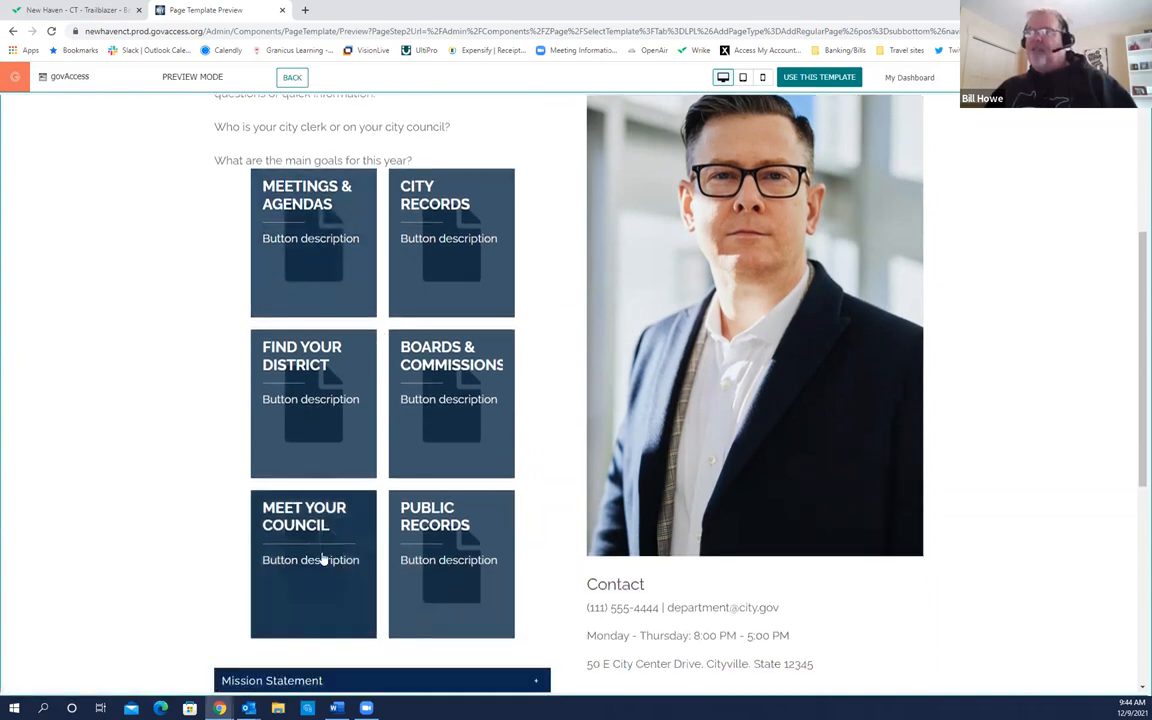
{"action": "scroll", "coordinate": [458, 386], "scroll_direction": "up", "scroll_amount": 1}
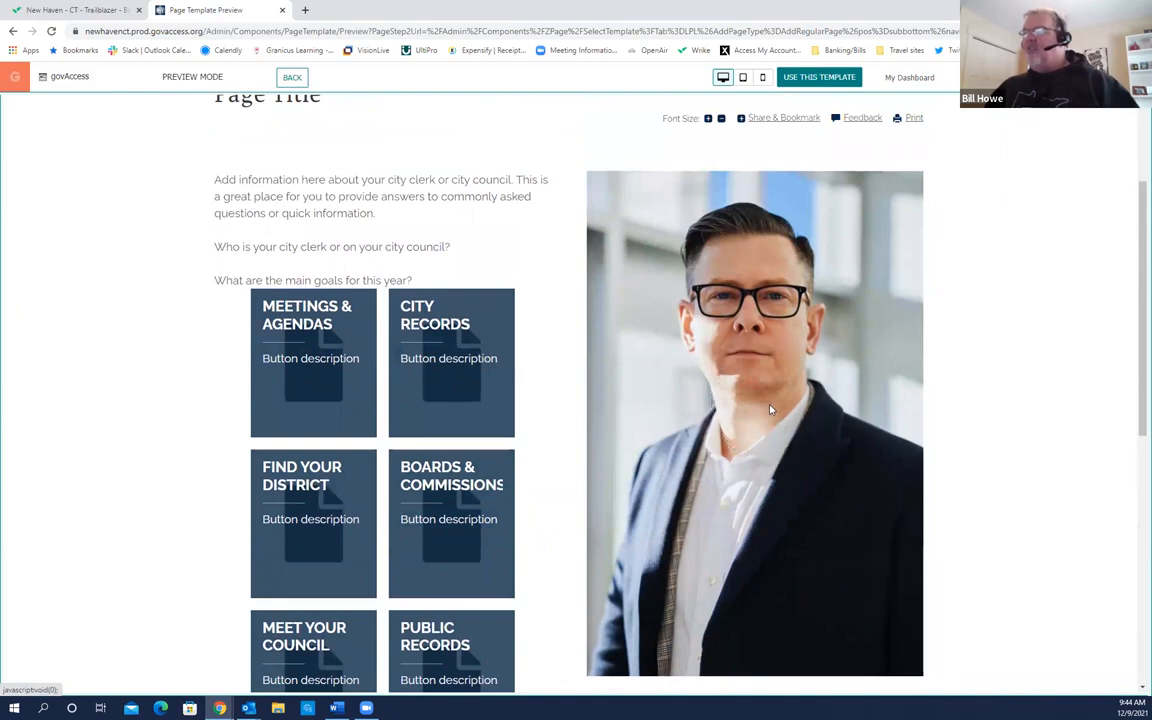
{"action": "scroll", "coordinate": [1021, 375], "scroll_direction": "down", "scroll_amount": 3}
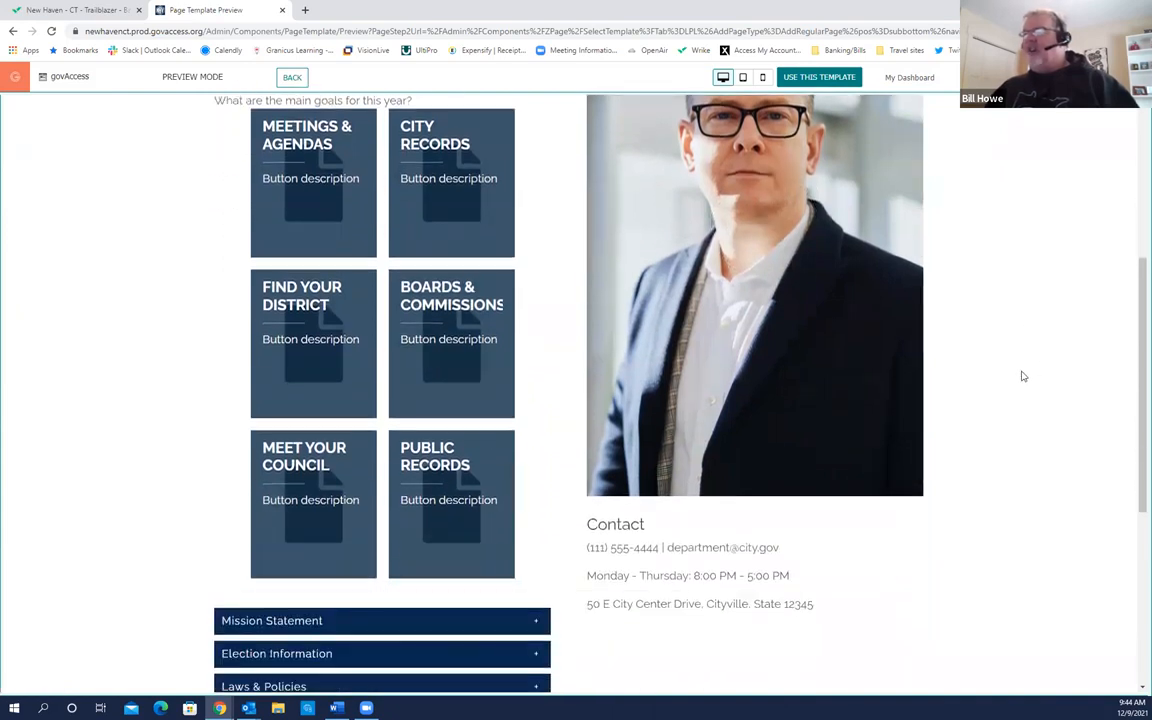
{"action": "scroll", "coordinate": [1021, 375], "scroll_direction": "down", "scroll_amount": 2}
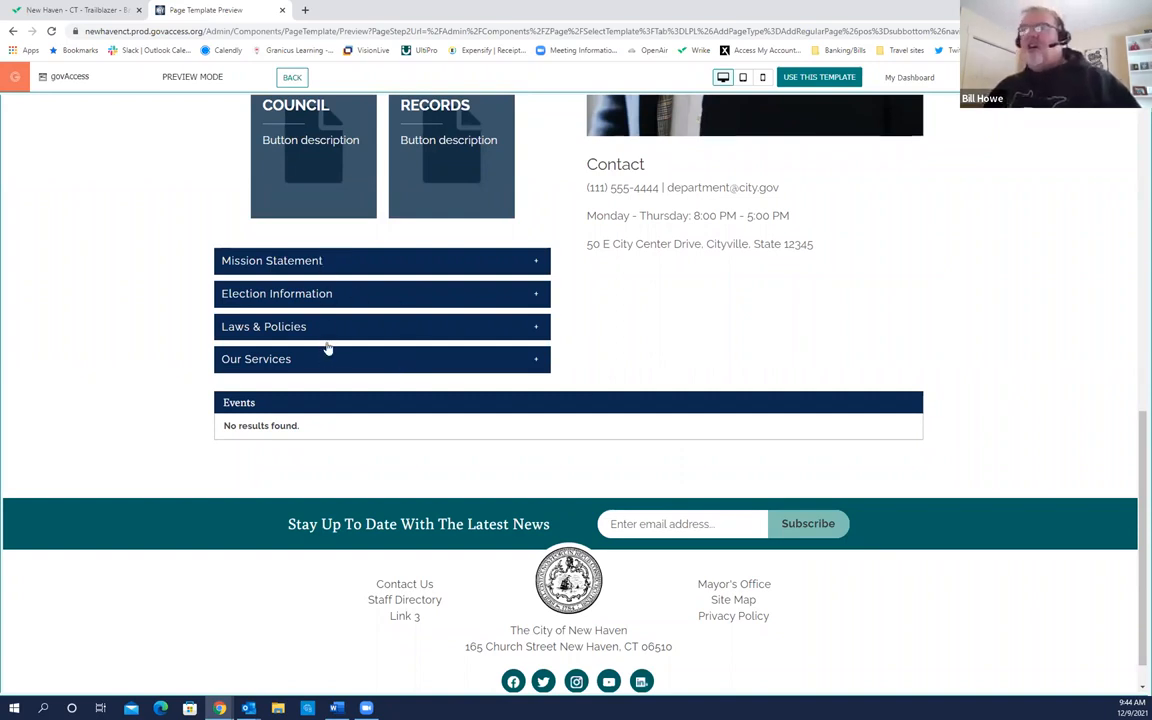
{"action": "scroll", "coordinate": [352, 262], "scroll_direction": "down", "scroll_amount": 1}
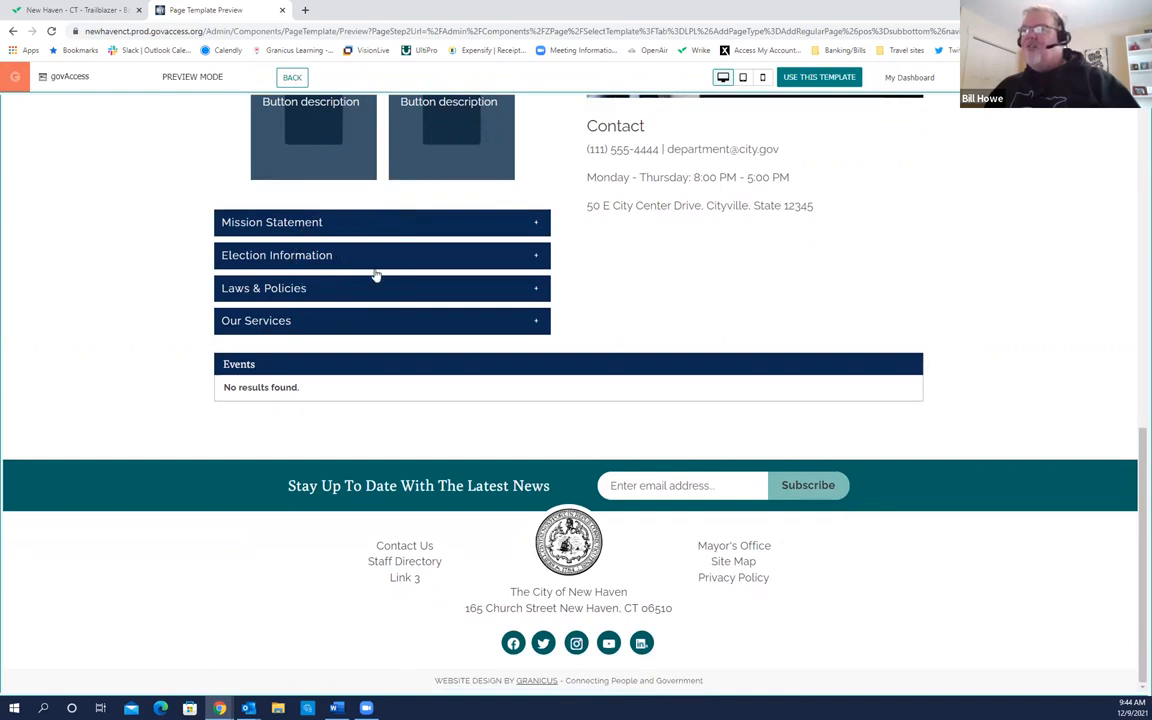
{"action": "scroll", "coordinate": [340, 248], "scroll_direction": "up", "scroll_amount": 1}
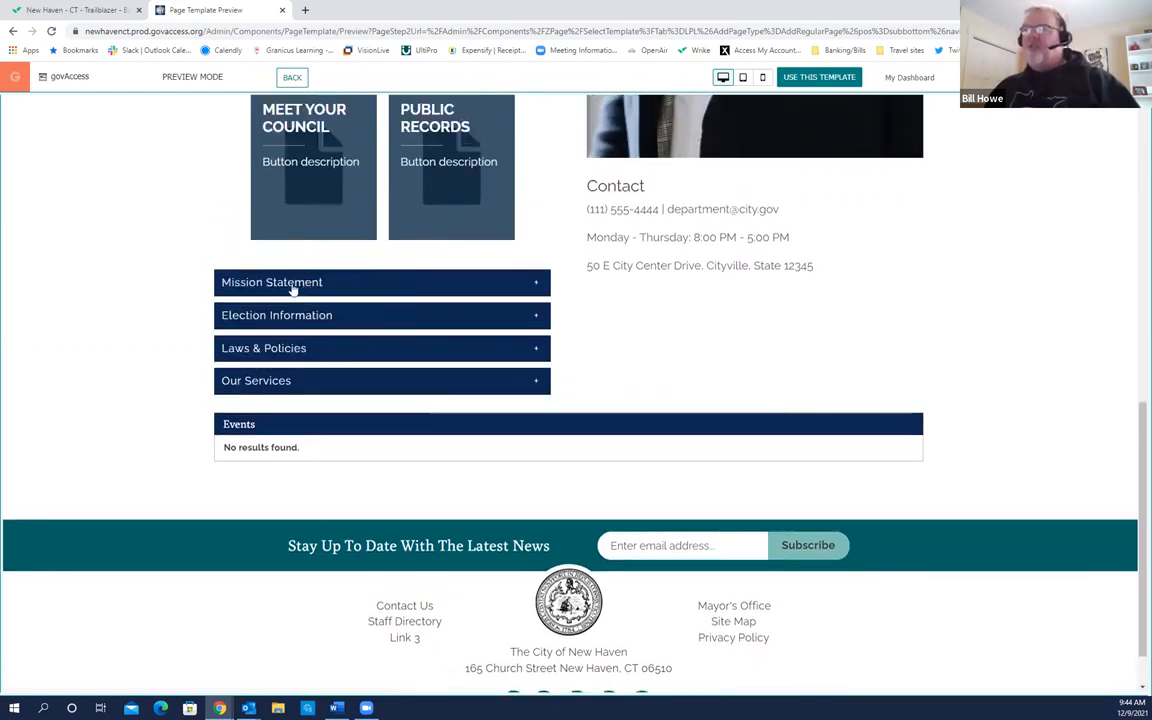
{"action": "left_click", "coordinate": [338, 284]}
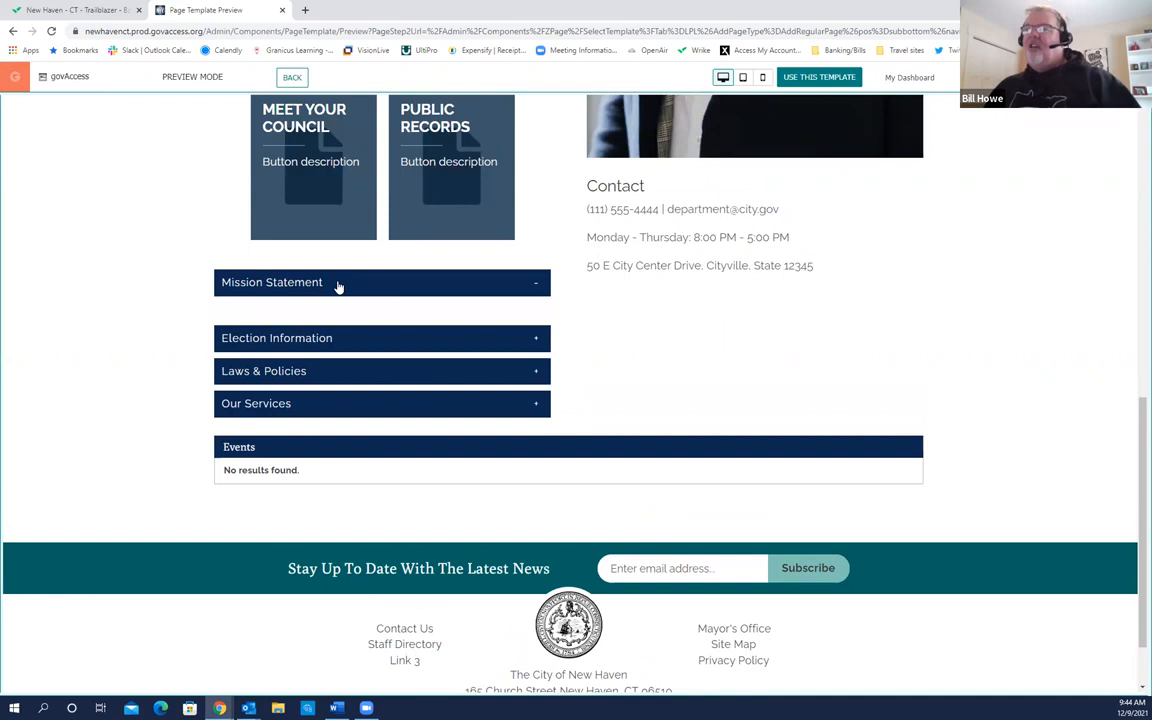
{"action": "left_click", "coordinate": [342, 342]}
{"action": "left_click", "coordinate": [330, 400]}
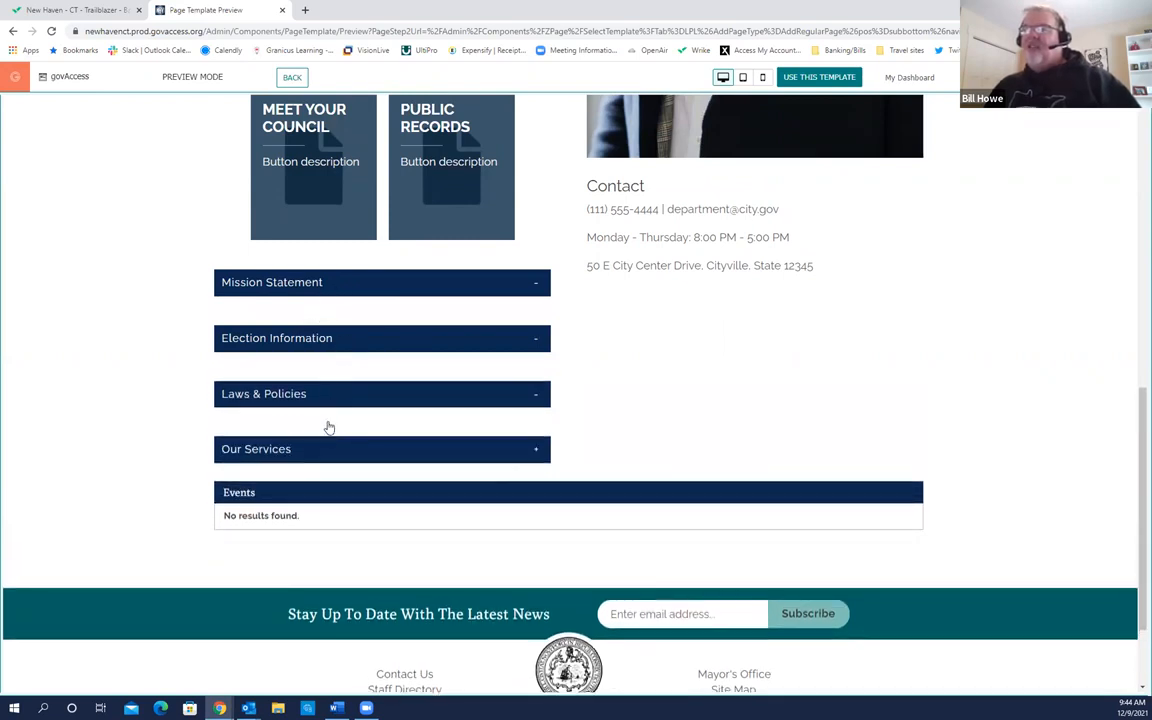
{"action": "left_click", "coordinate": [385, 451]}
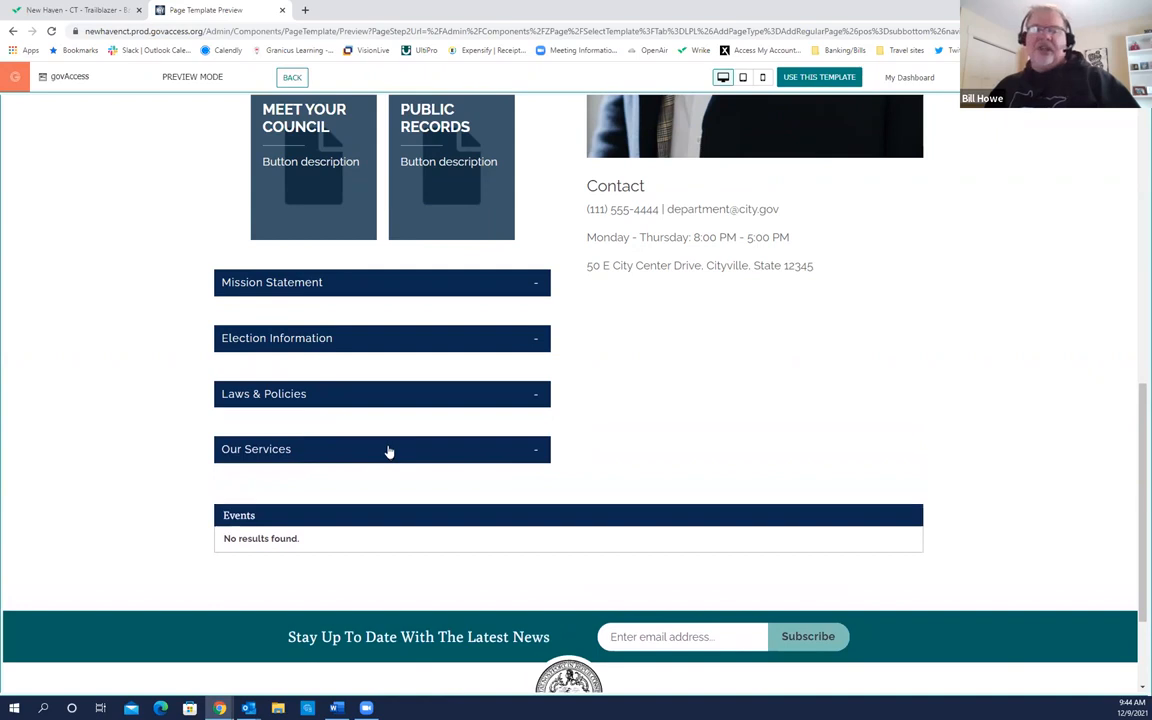
{"action": "left_click", "coordinate": [388, 448]}
{"action": "left_click", "coordinate": [393, 398]}
{"action": "left_click", "coordinate": [401, 340]}
{"action": "left_click", "coordinate": [407, 286]}
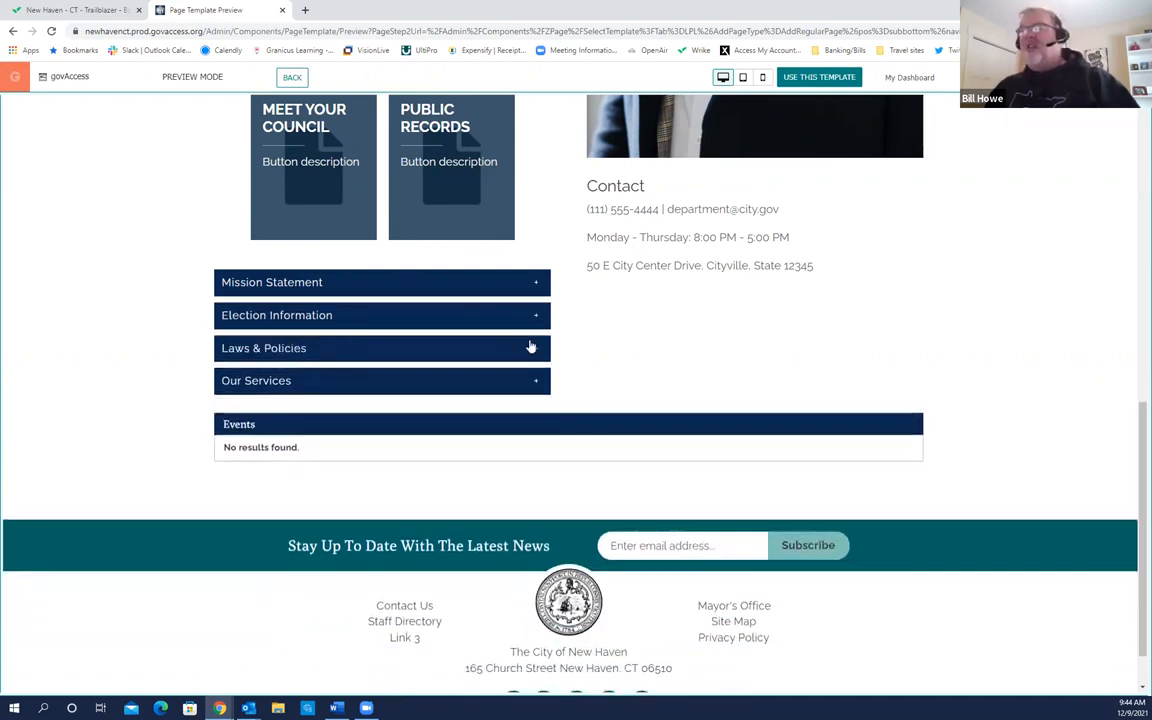
{"action": "left_click", "coordinate": [370, 446]}
{"action": "scroll", "coordinate": [370, 446], "scroll_direction": "up", "scroll_amount": 4}
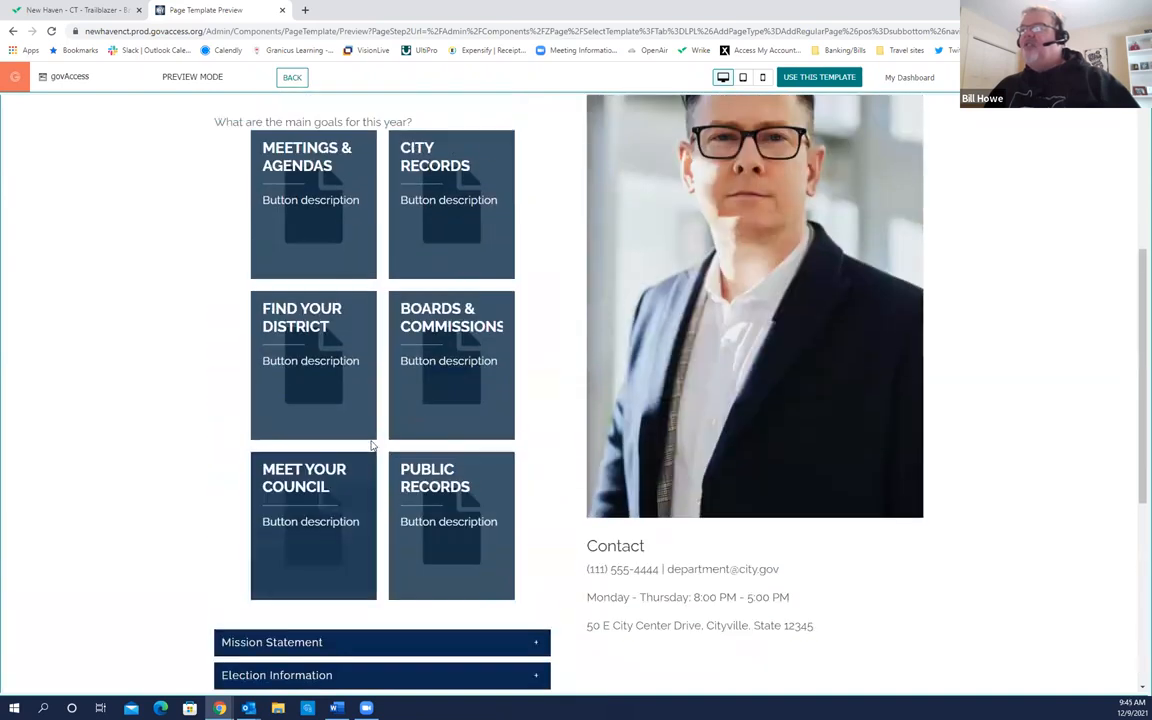
{"action": "scroll", "coordinate": [370, 446], "scroll_direction": "up", "scroll_amount": 3}
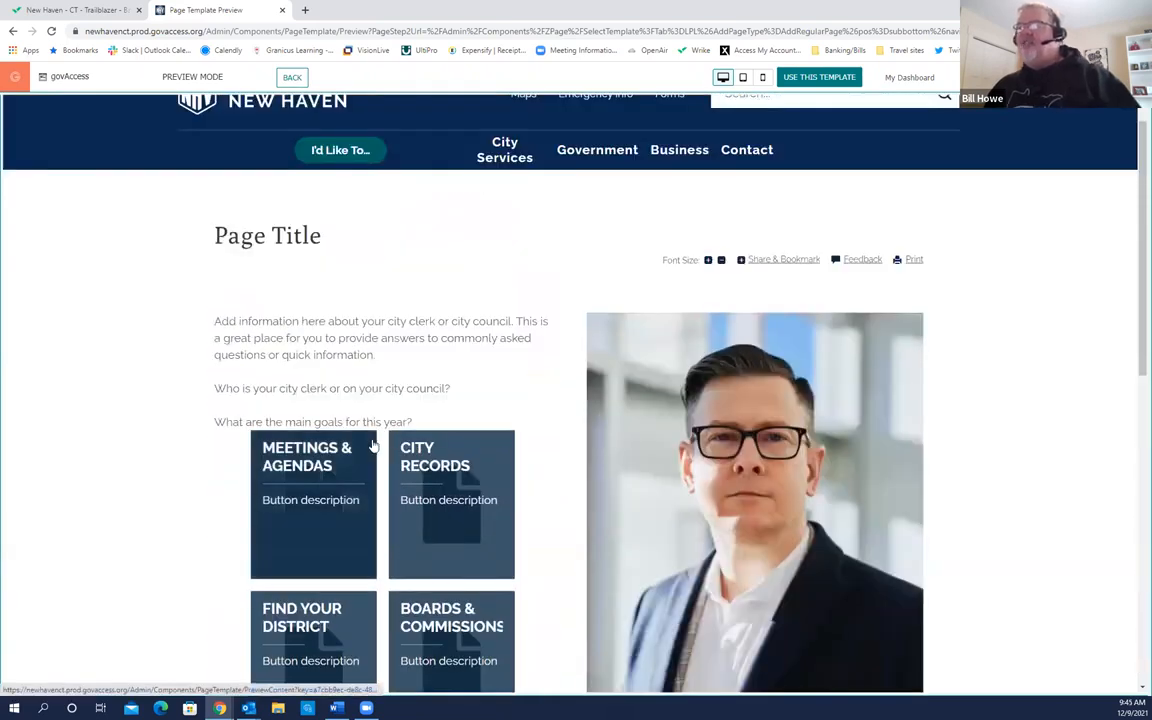
{"action": "scroll", "coordinate": [372, 445], "scroll_direction": "down", "scroll_amount": 2}
{"action": "scroll", "coordinate": [372, 445], "scroll_direction": "up", "scroll_amount": 1}
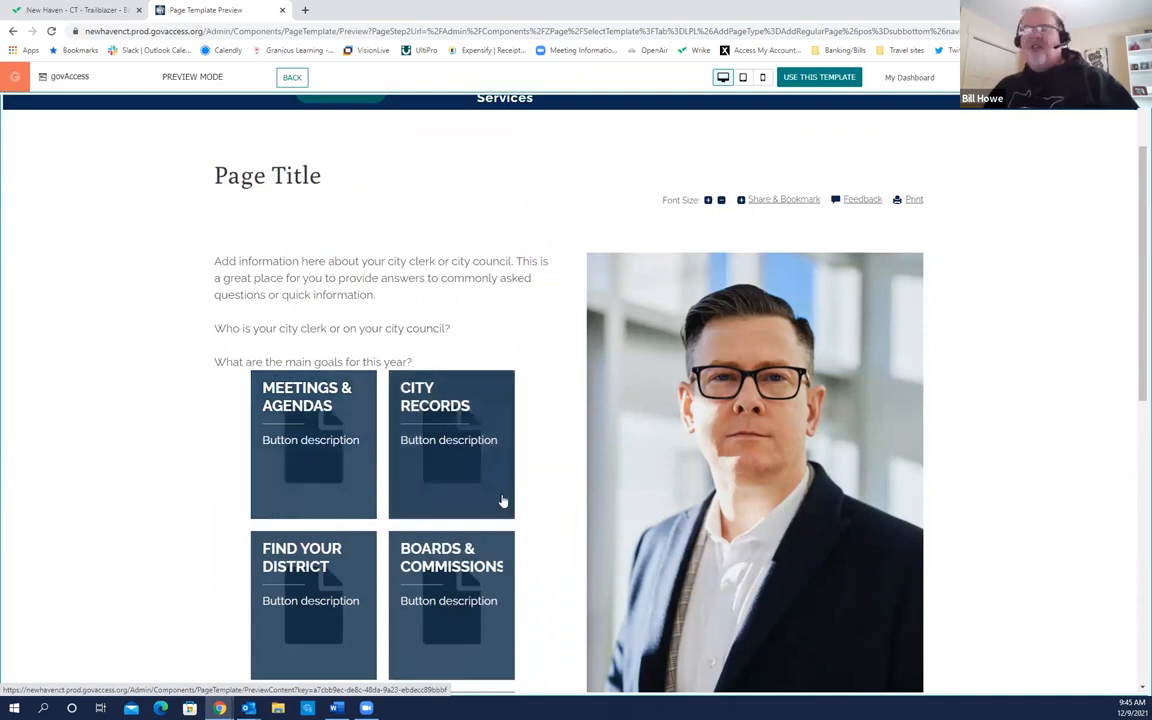
{"action": "scroll", "coordinate": [377, 438], "scroll_direction": "up", "scroll_amount": 1}
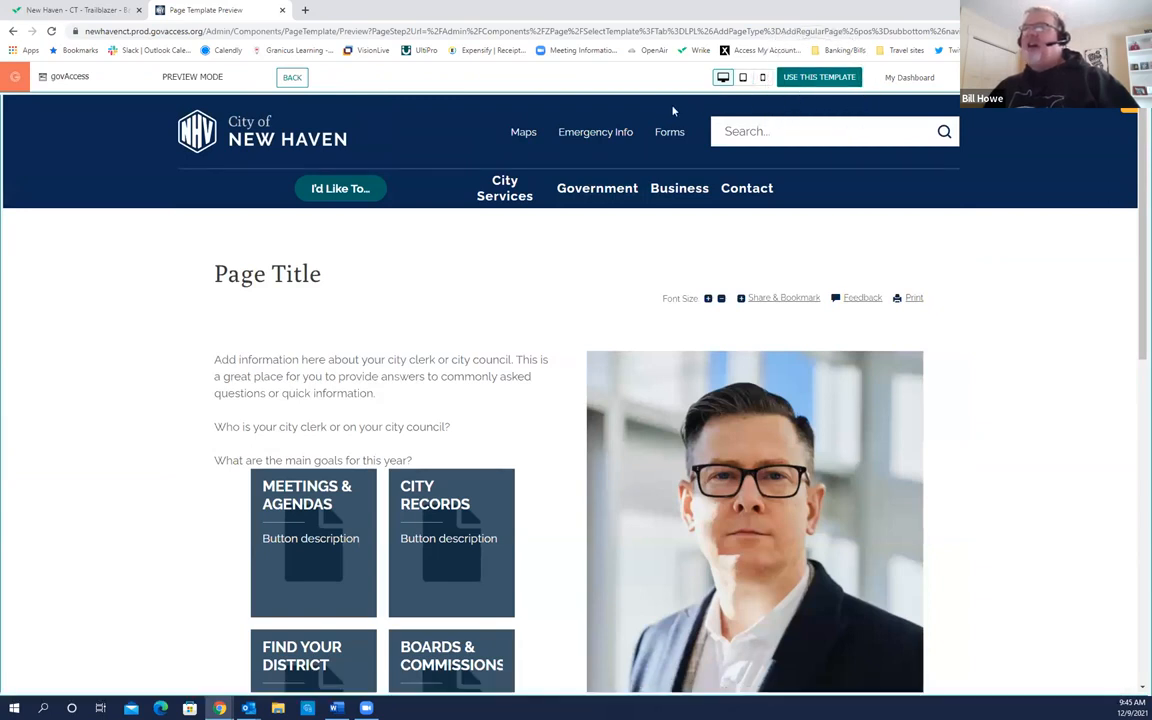
Step: Leave the preview and view the Top Account Templates list
{"action": "left_click", "coordinate": [289, 79]}
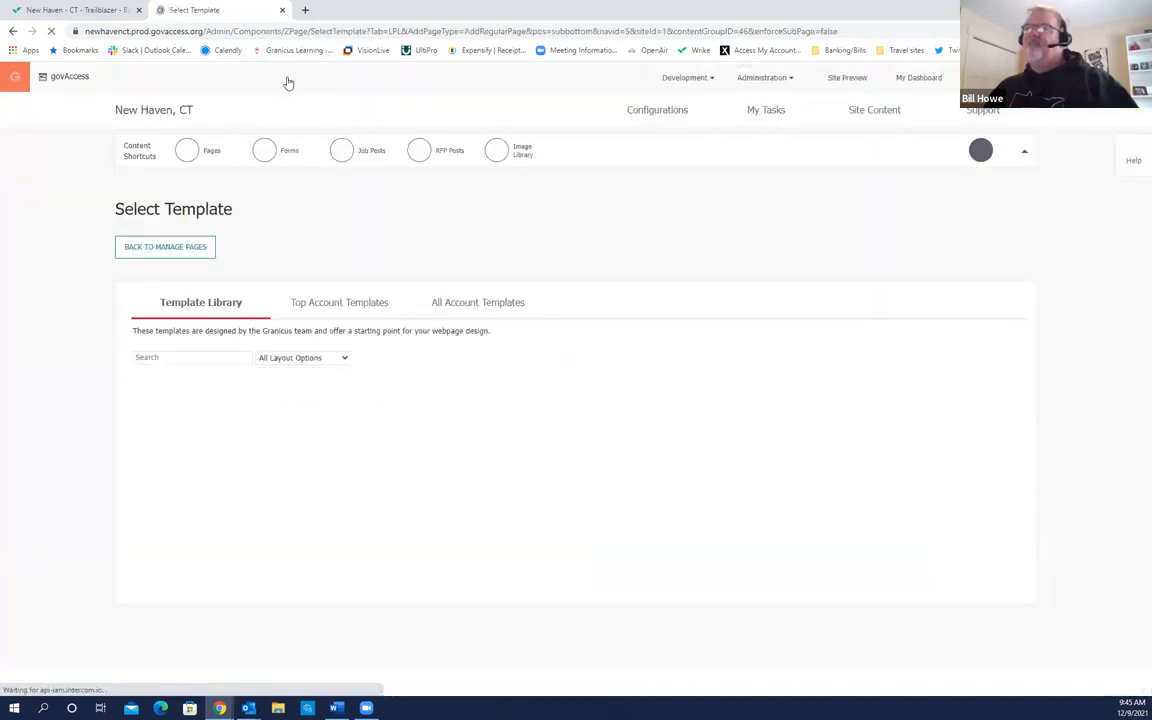
{"action": "mouse_move", "coordinate": [527, 466]}
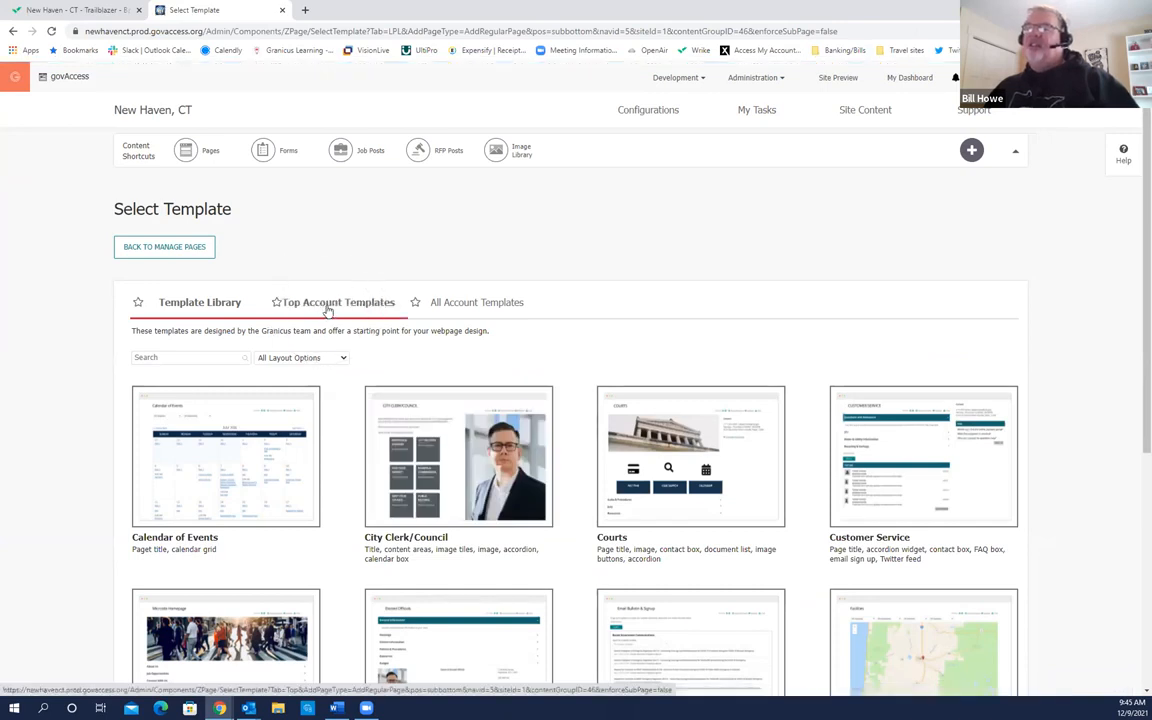
{"action": "left_click", "coordinate": [324, 304]}
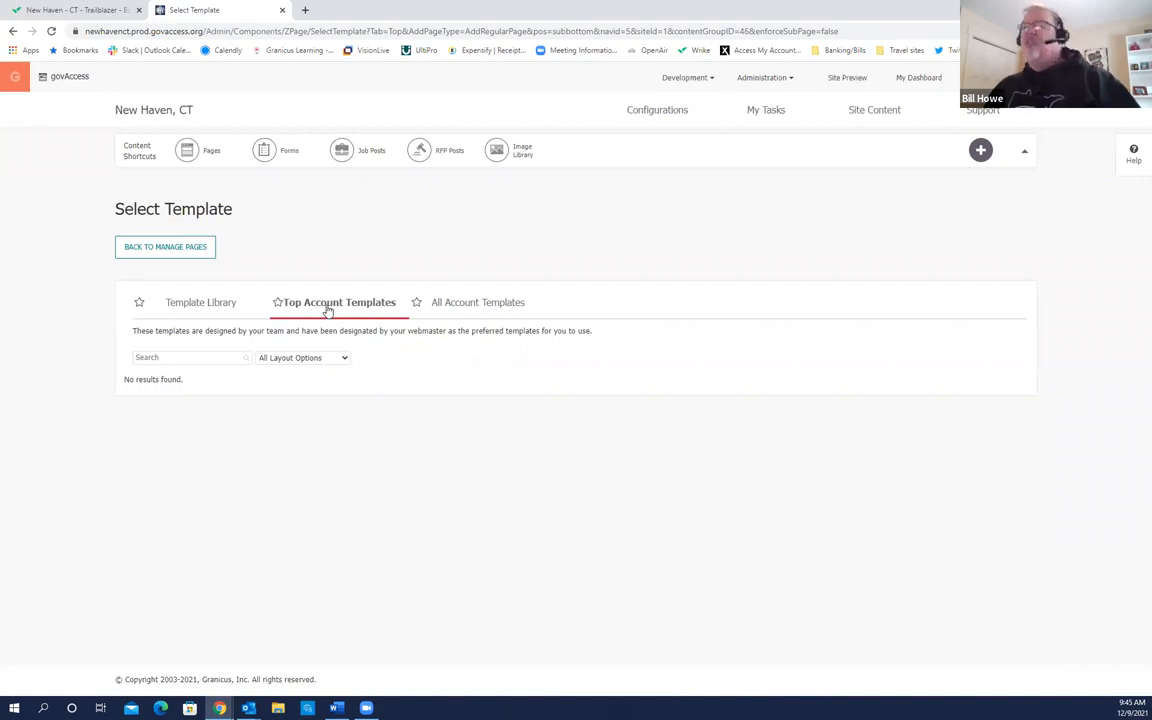
{"action": "left_click", "coordinate": [327, 310]}
{"action": "left_click", "coordinate": [327, 310]}
{"action": "left_click", "coordinate": [327, 310]}
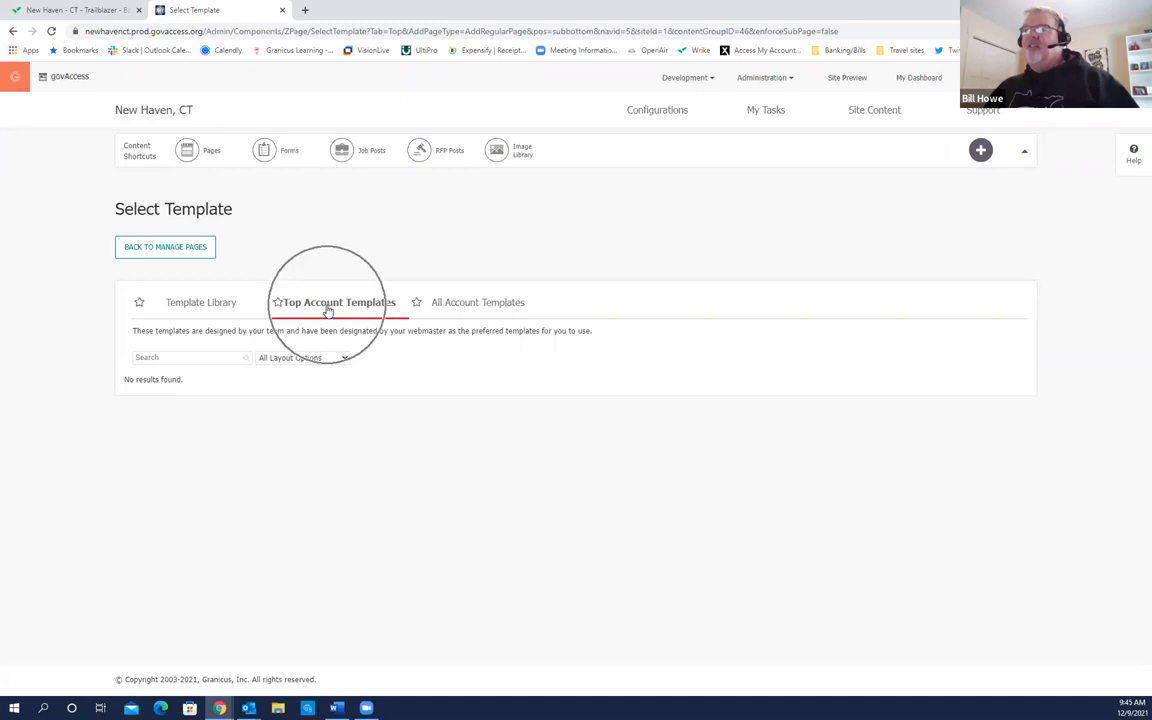
{"action": "left_click", "coordinate": [327, 310]}
{"action": "left_click", "coordinate": [327, 305]}
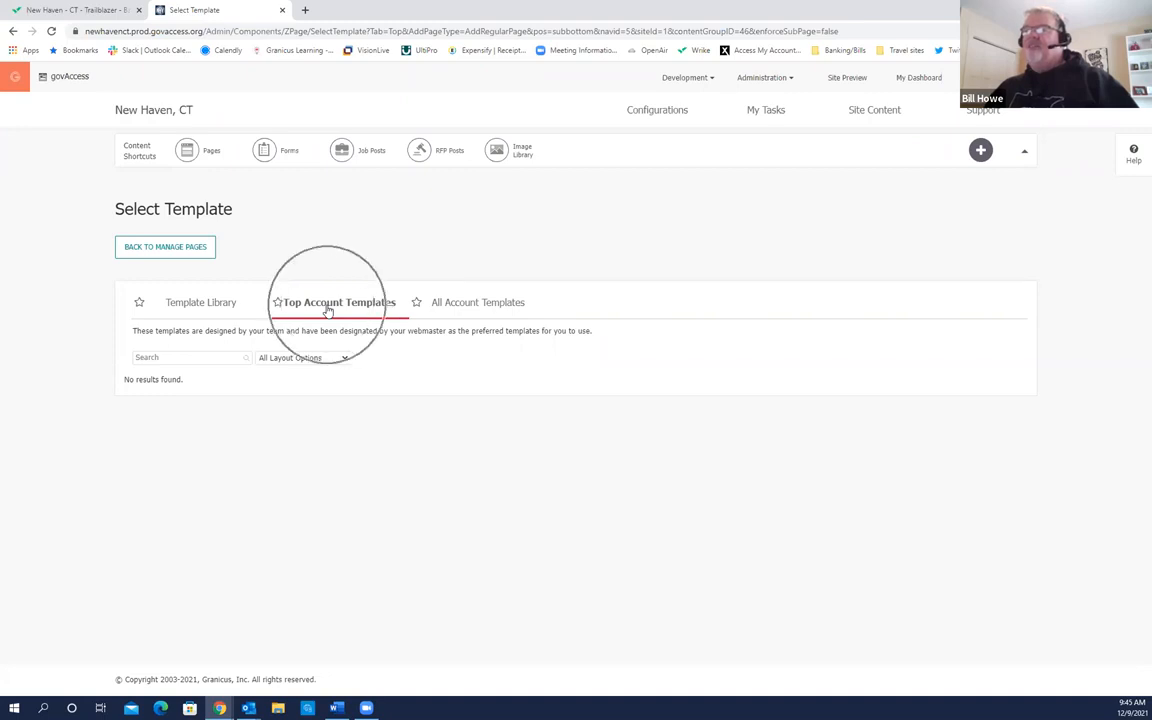
Step: Return to the Template Library and scroll its 21 starter templates, including Courts, Facilities and Mayor
{"action": "left_click", "coordinate": [223, 313]}
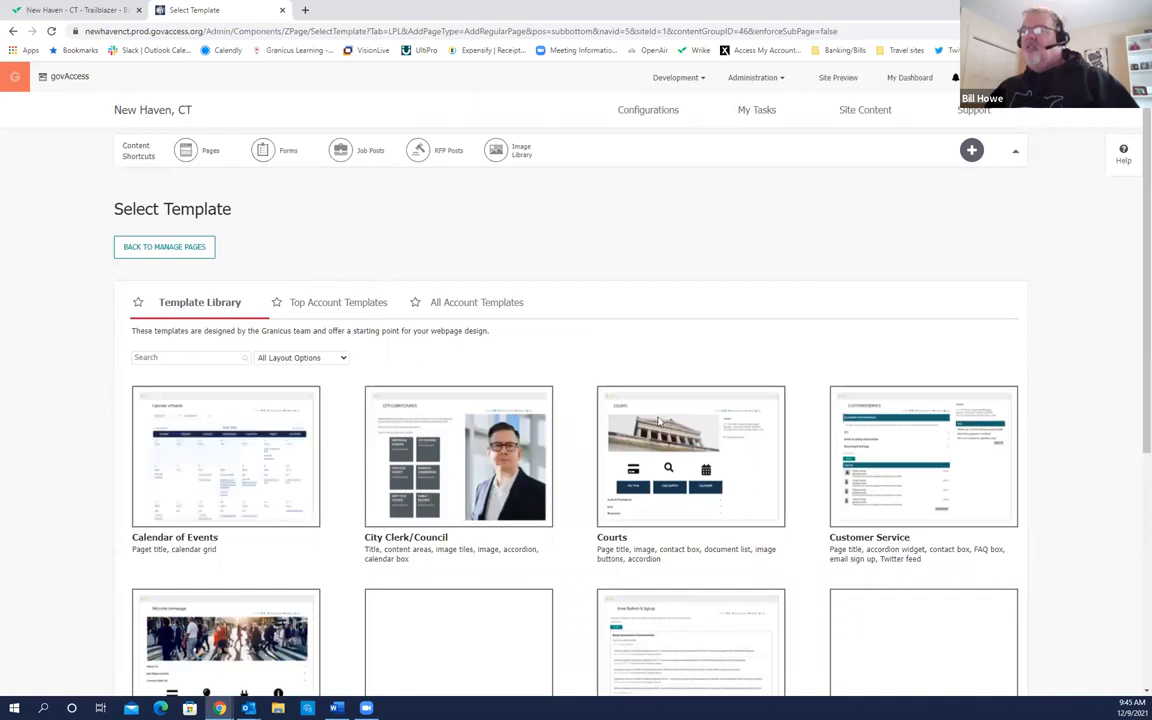
{"action": "mouse_move", "coordinate": [931, 510]}
{"action": "scroll", "coordinate": [931, 536], "scroll_direction": "down", "scroll_amount": 5}
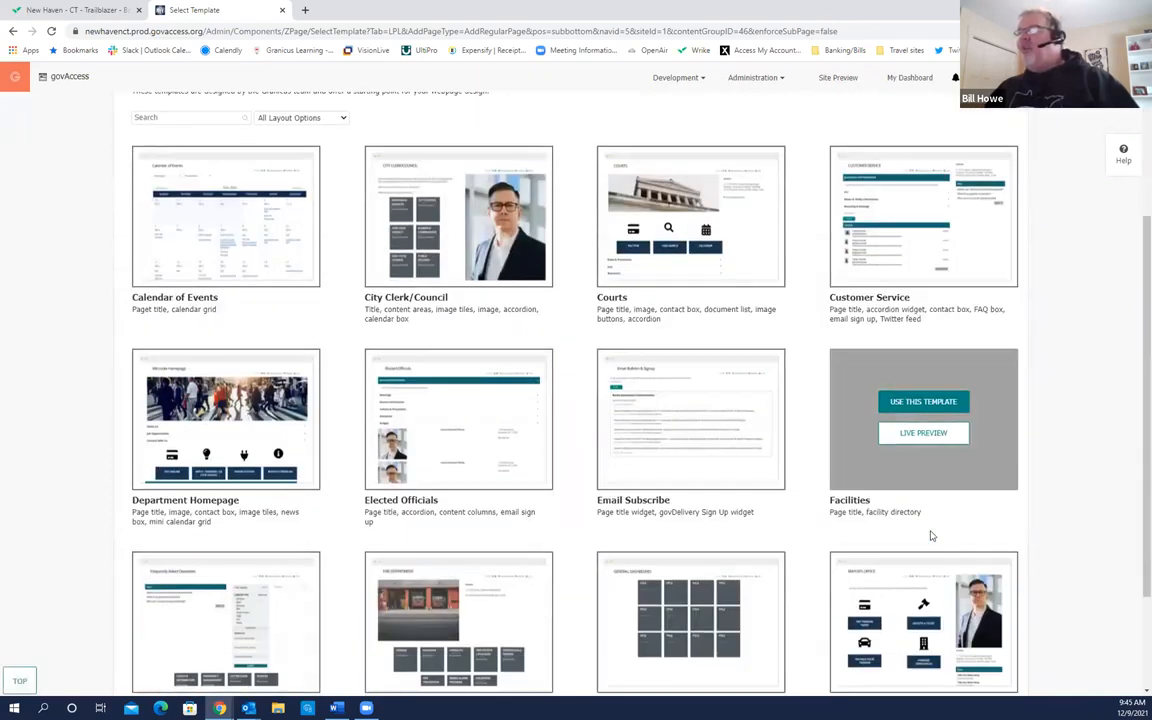
{"action": "mouse_move", "coordinate": [620, 580]}
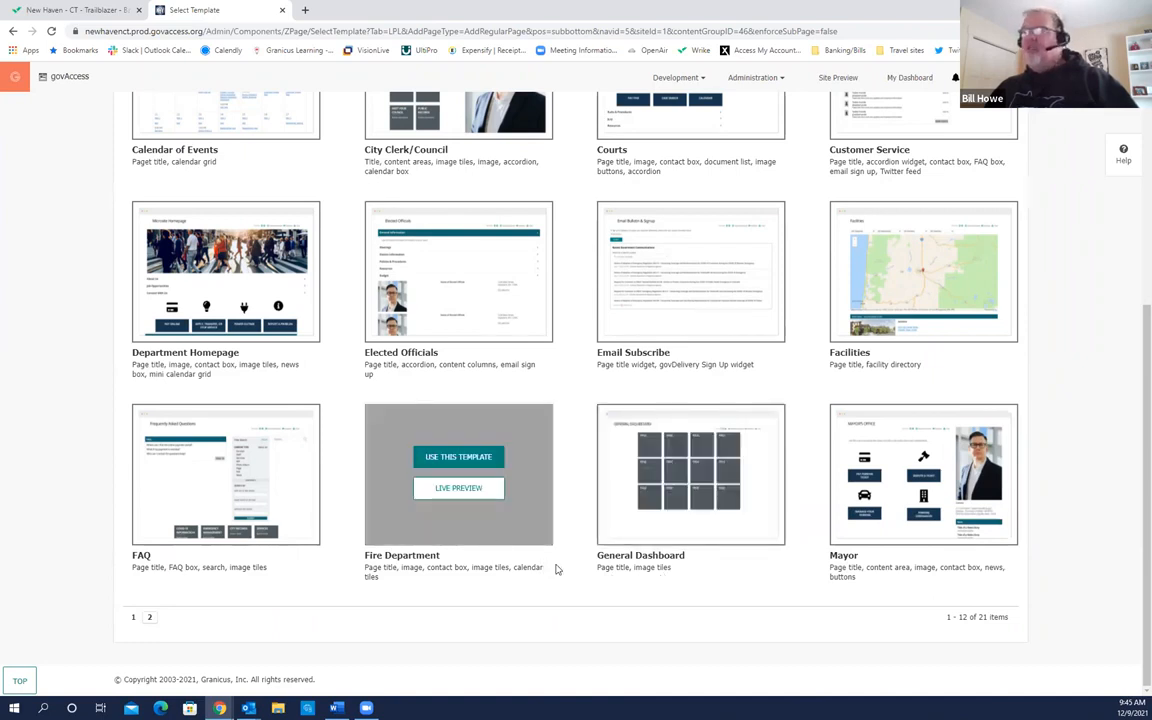
{"action": "scroll", "coordinate": [576, 572], "scroll_direction": "up", "scroll_amount": 5}
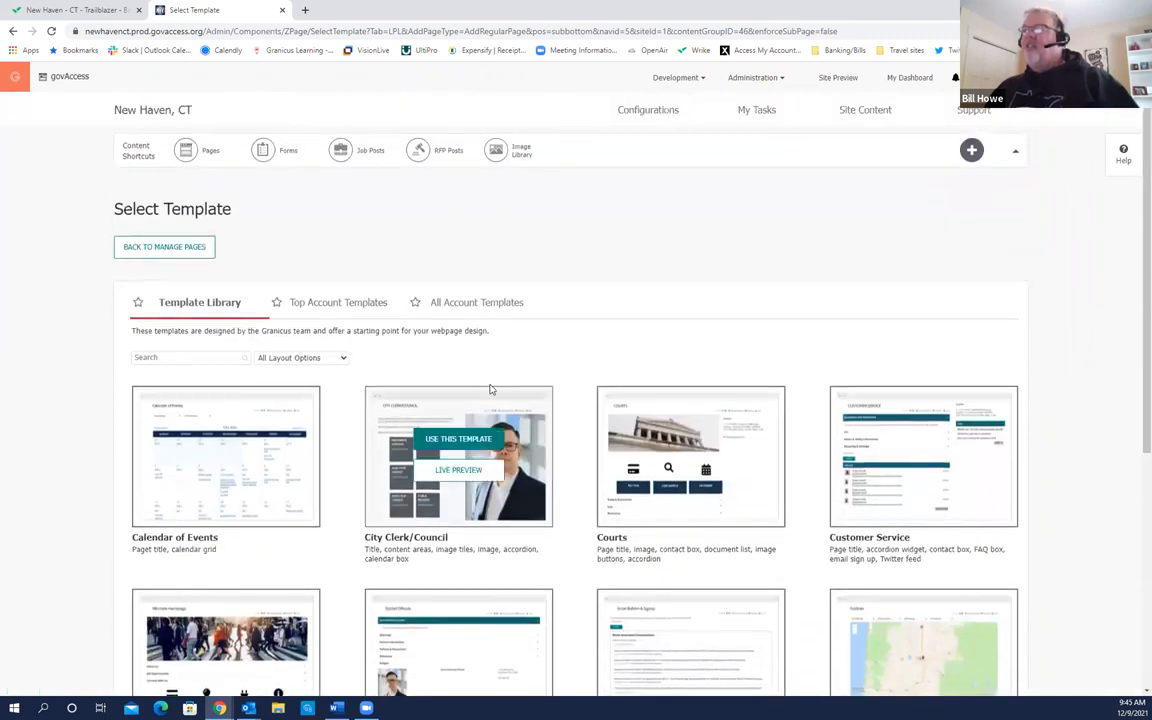
Step: Choose Basic Page from All Account Templates as the new page's template
{"action": "left_click", "coordinate": [478, 305]}
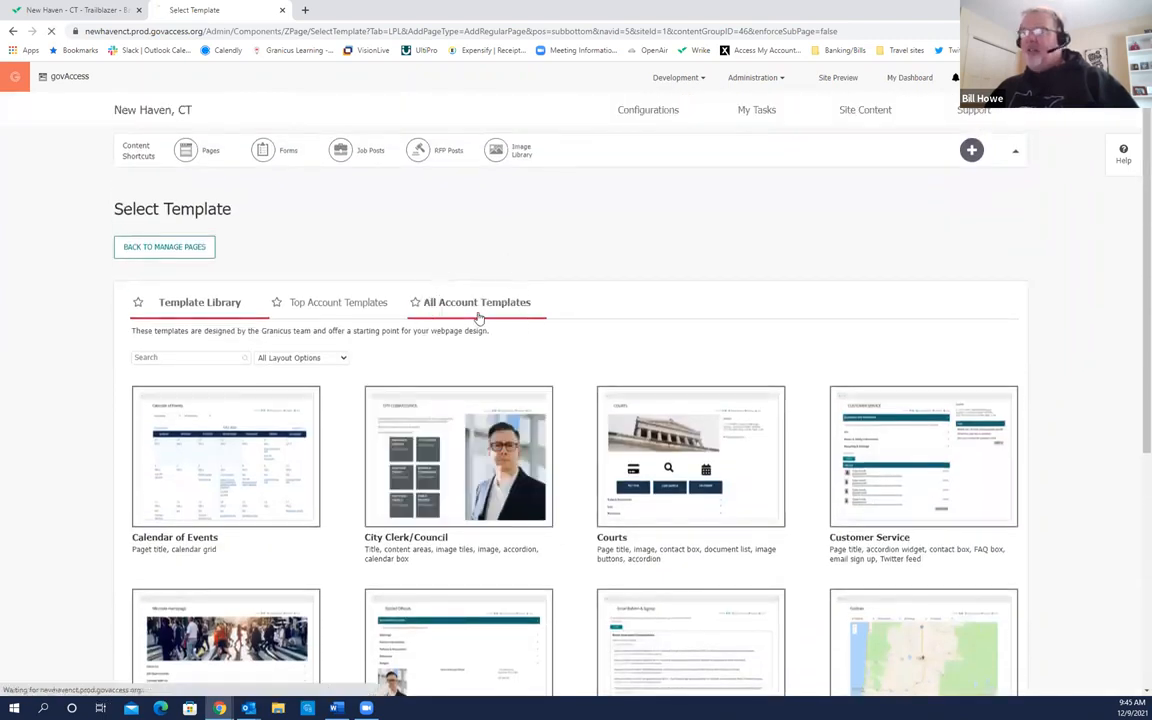
{"action": "left_click", "coordinate": [179, 466]}
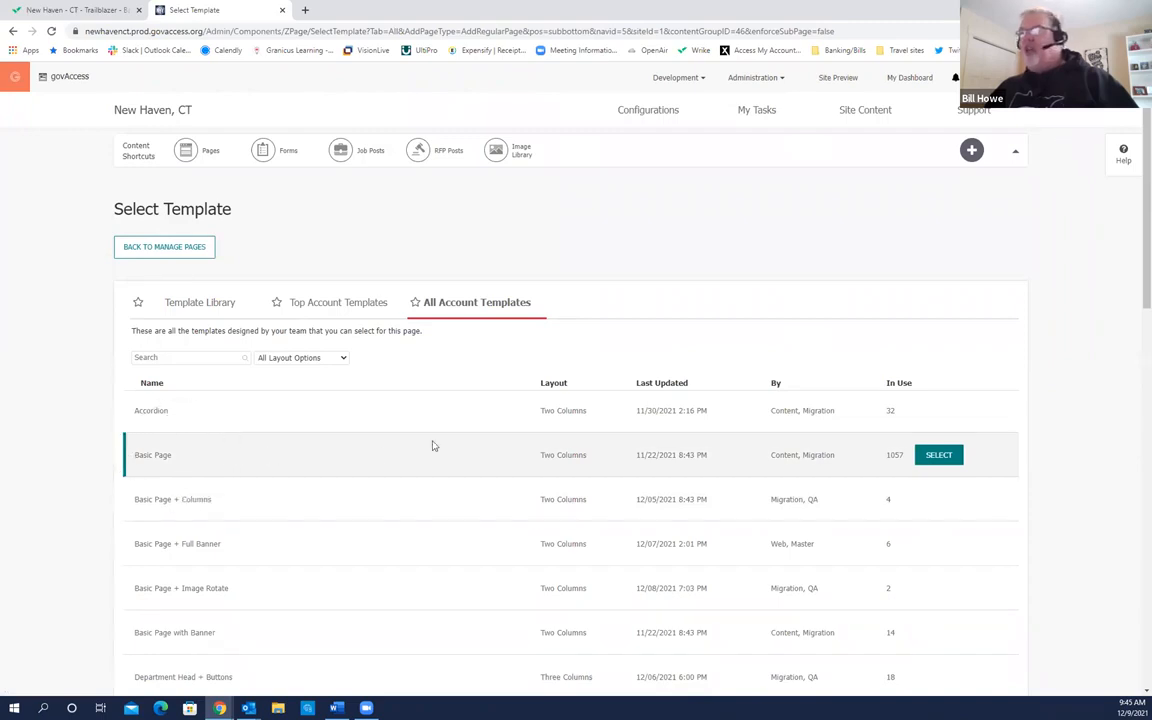
{"action": "left_click", "coordinate": [940, 459]}
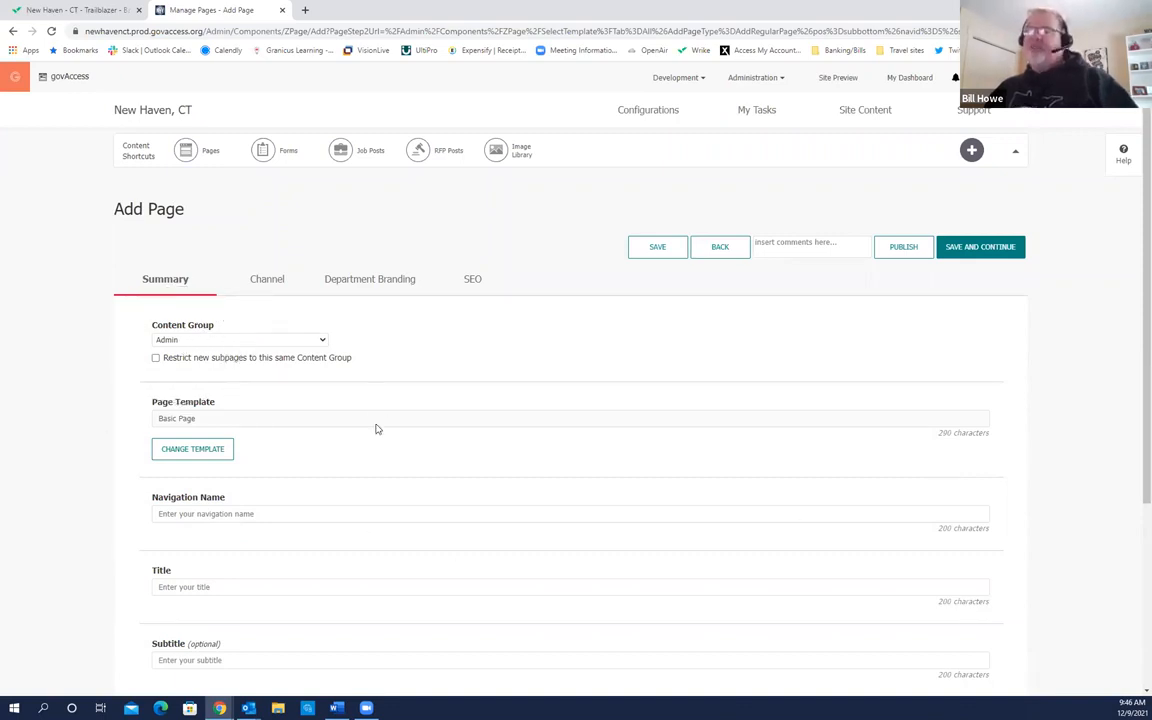
{"action": "scroll", "coordinate": [376, 429], "scroll_direction": "down", "scroll_amount": 1}
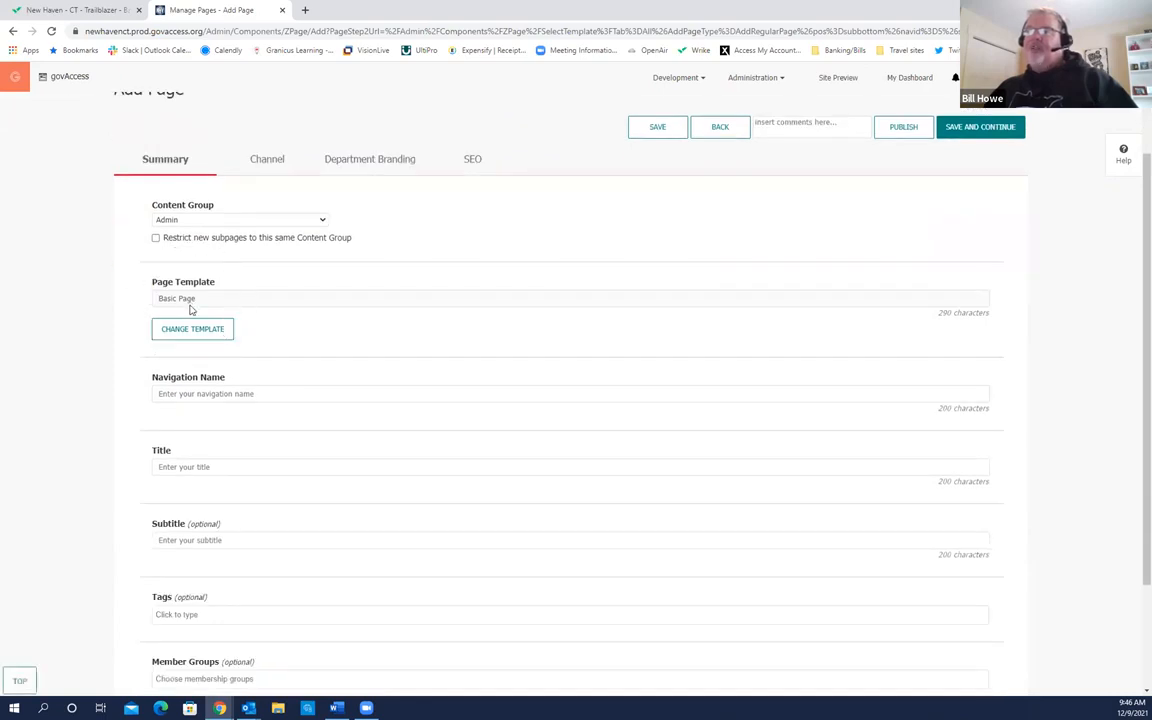
{"action": "scroll", "coordinate": [350, 418], "scroll_direction": "down", "scroll_amount": 1}
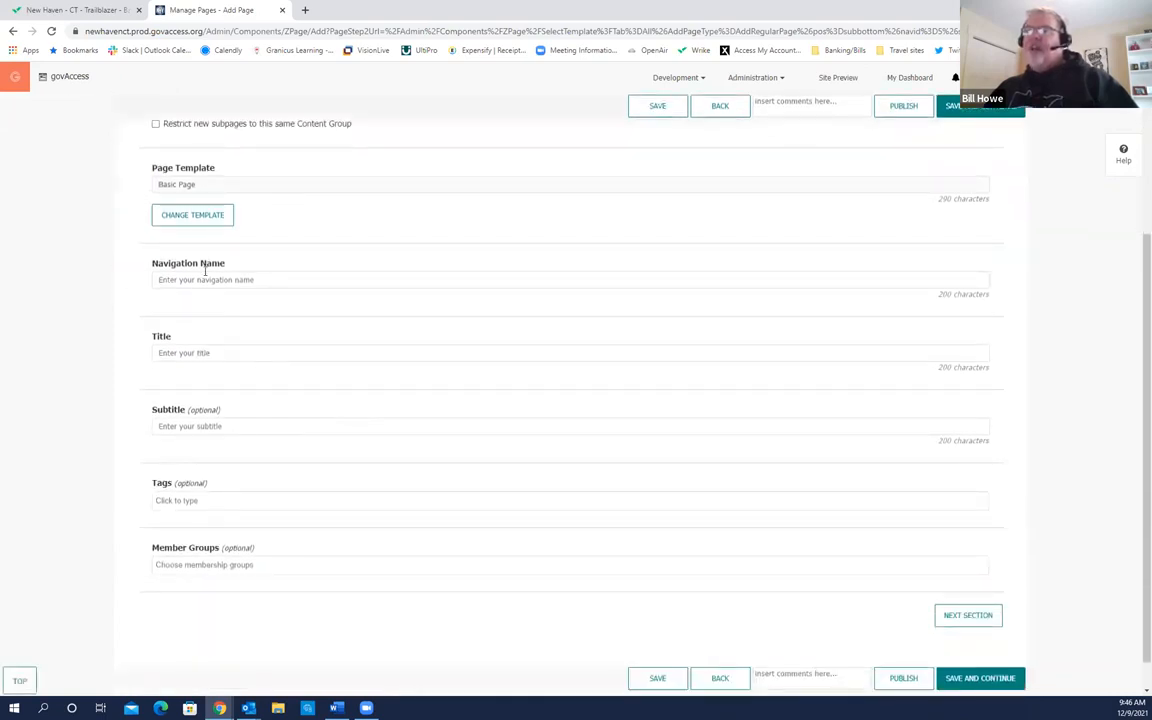
{"action": "left_click", "coordinate": [163, 343]}
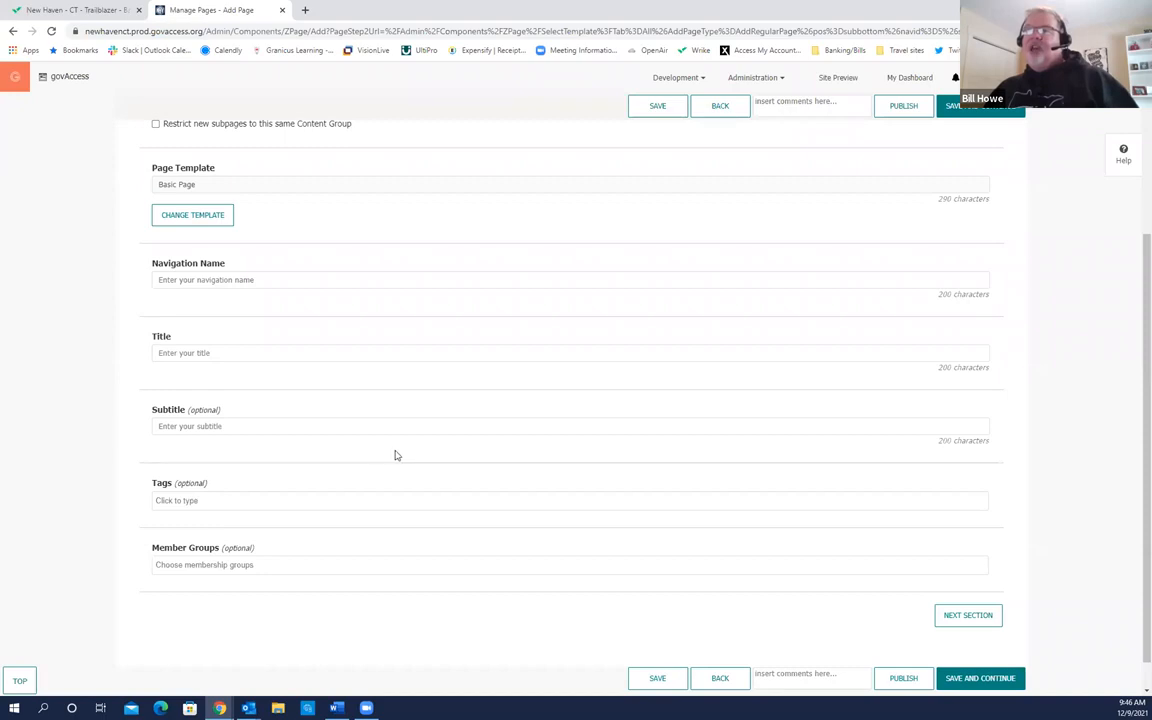
{"action": "left_click", "coordinate": [176, 278]}
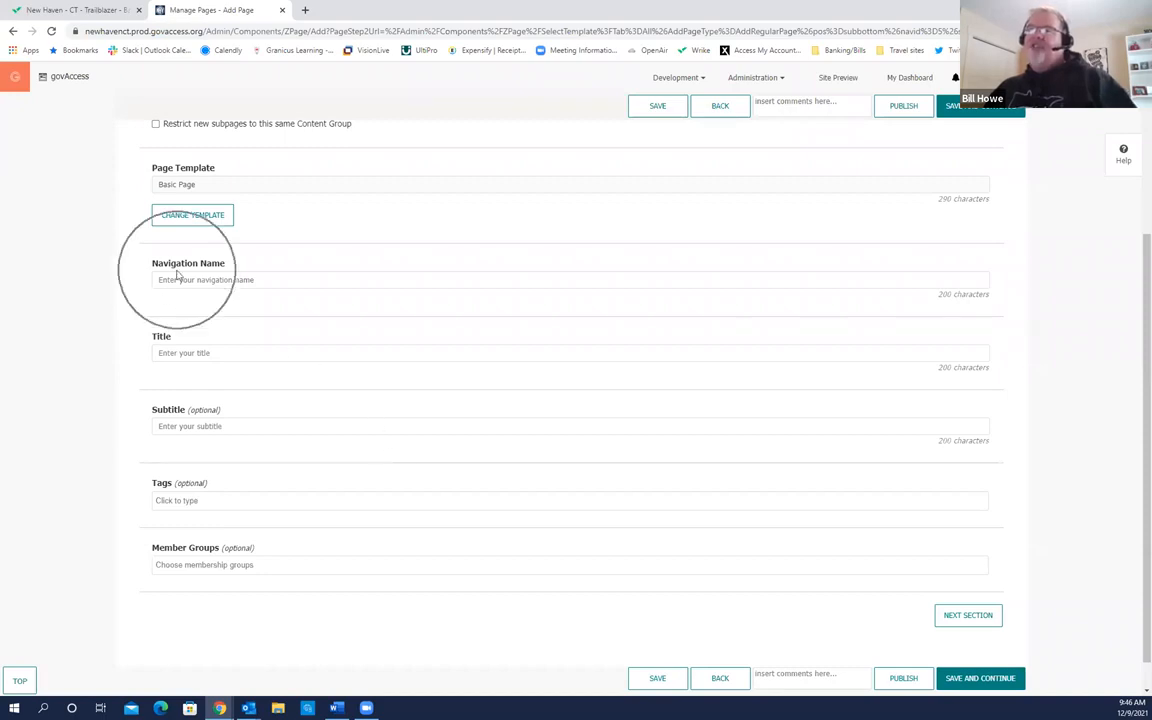
{"action": "left_click", "coordinate": [163, 342]}
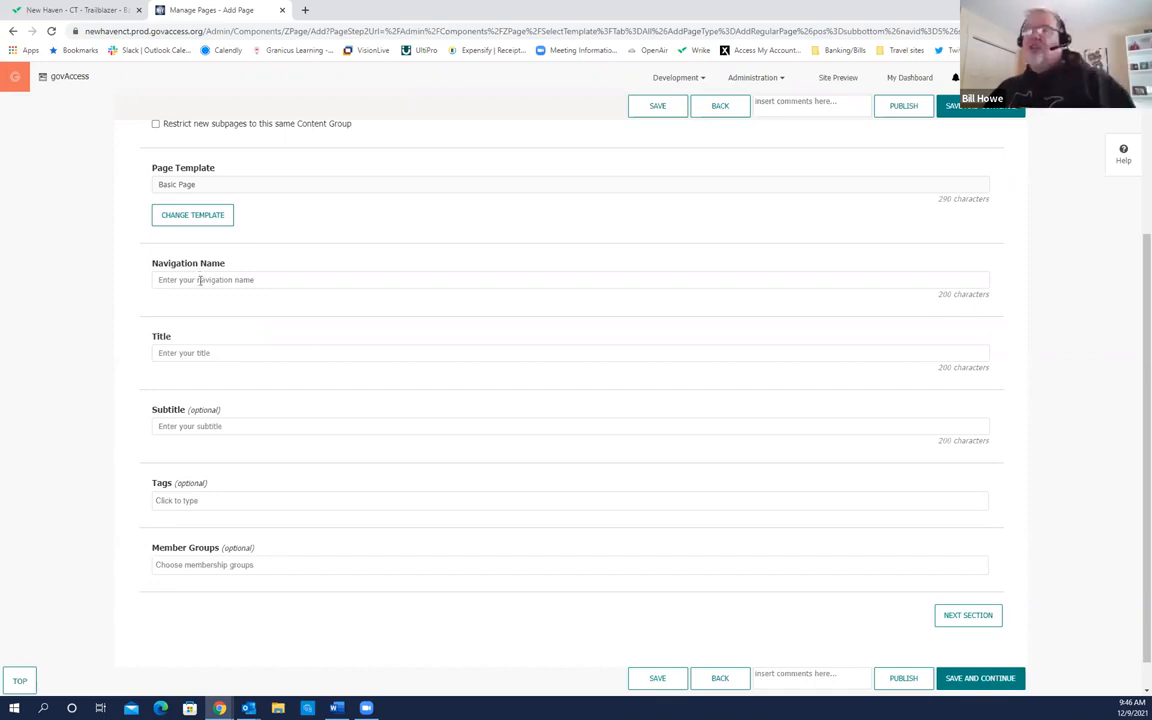
Step: Enter WGH as the navigation name, which also fills the Title with WGH
{"action": "left_click", "coordinate": [200, 280]}
{"action": "type", "text": "WGH"}
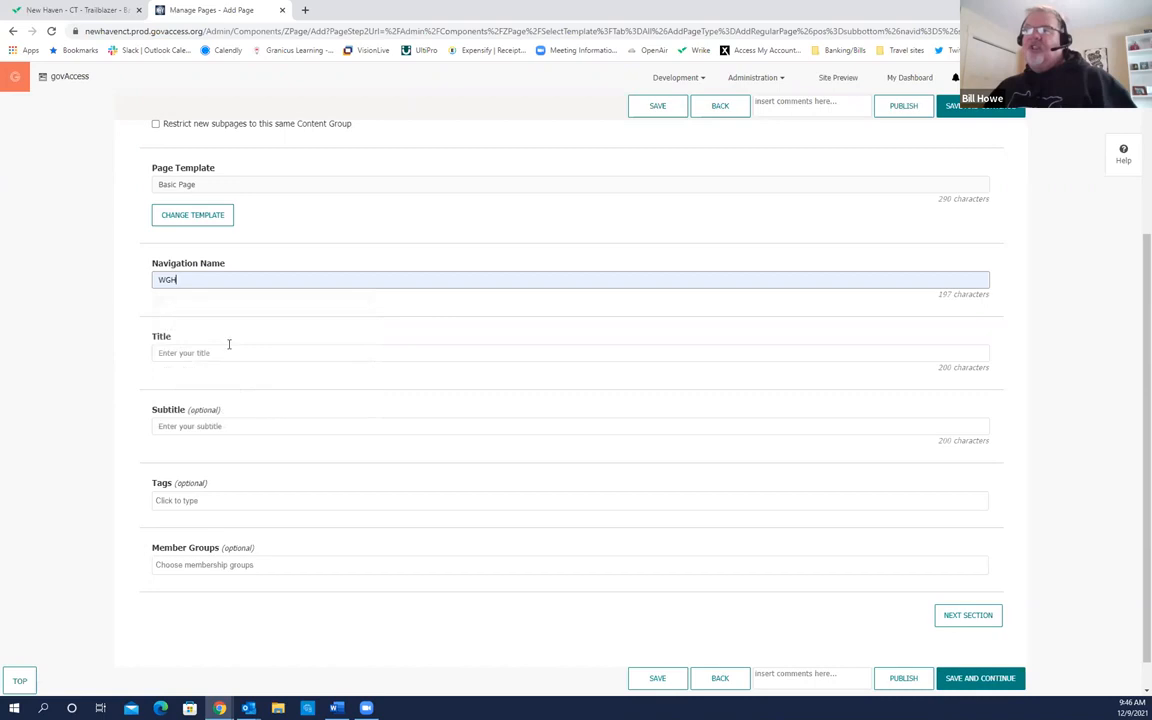
{"action": "key", "text": "Tab"}
{"action": "left_click", "coordinate": [268, 381]}
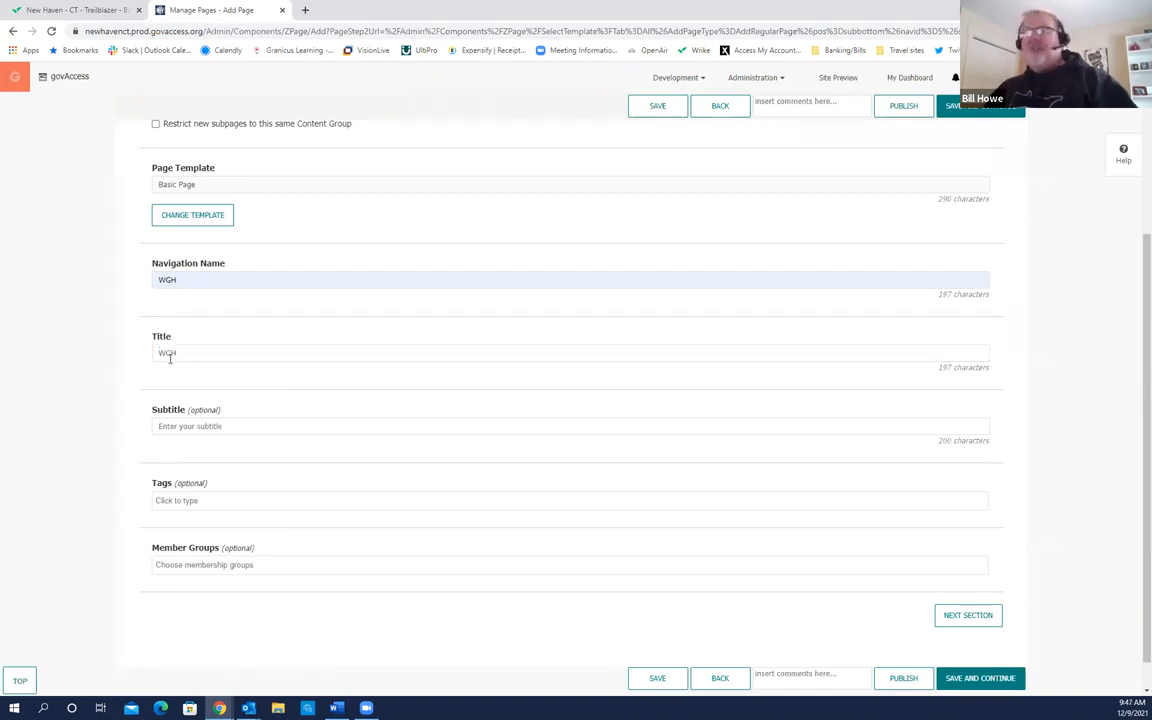
{"action": "left_click", "coordinate": [168, 355]}
{"action": "left_click", "coordinate": [228, 356]}
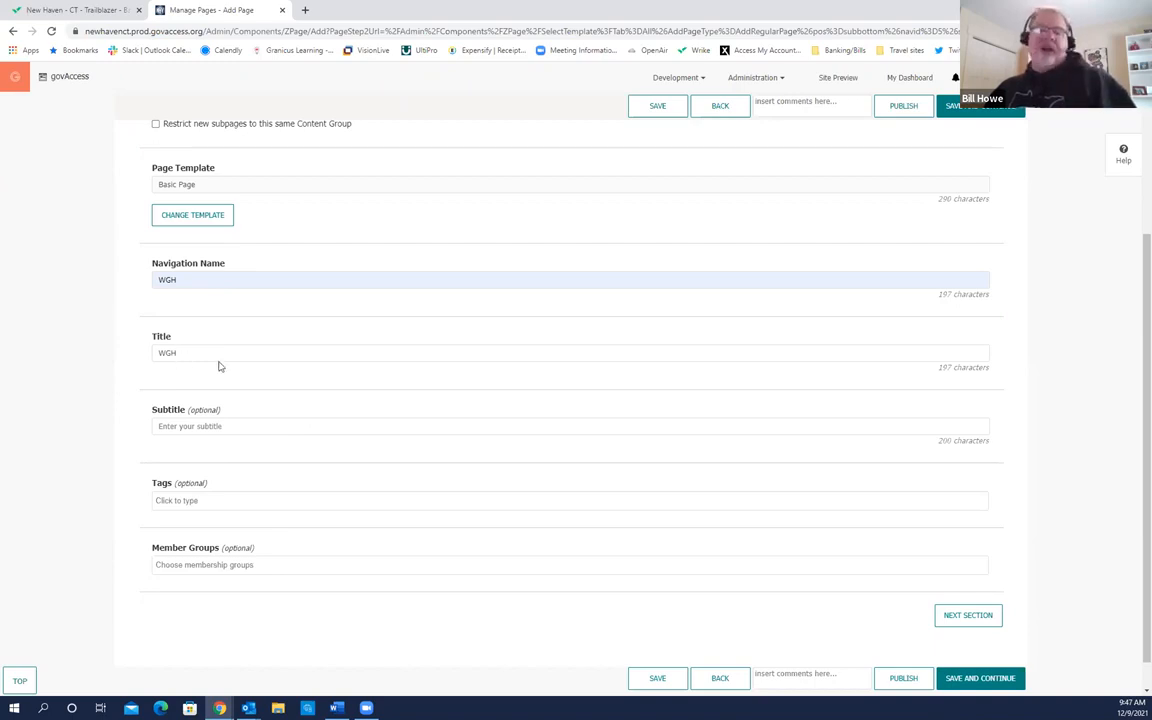
Step: Set the subtitle to 'Training Page' from the saved suggestions
{"action": "scroll", "coordinate": [210, 395], "scroll_direction": "down", "scroll_amount": 1}
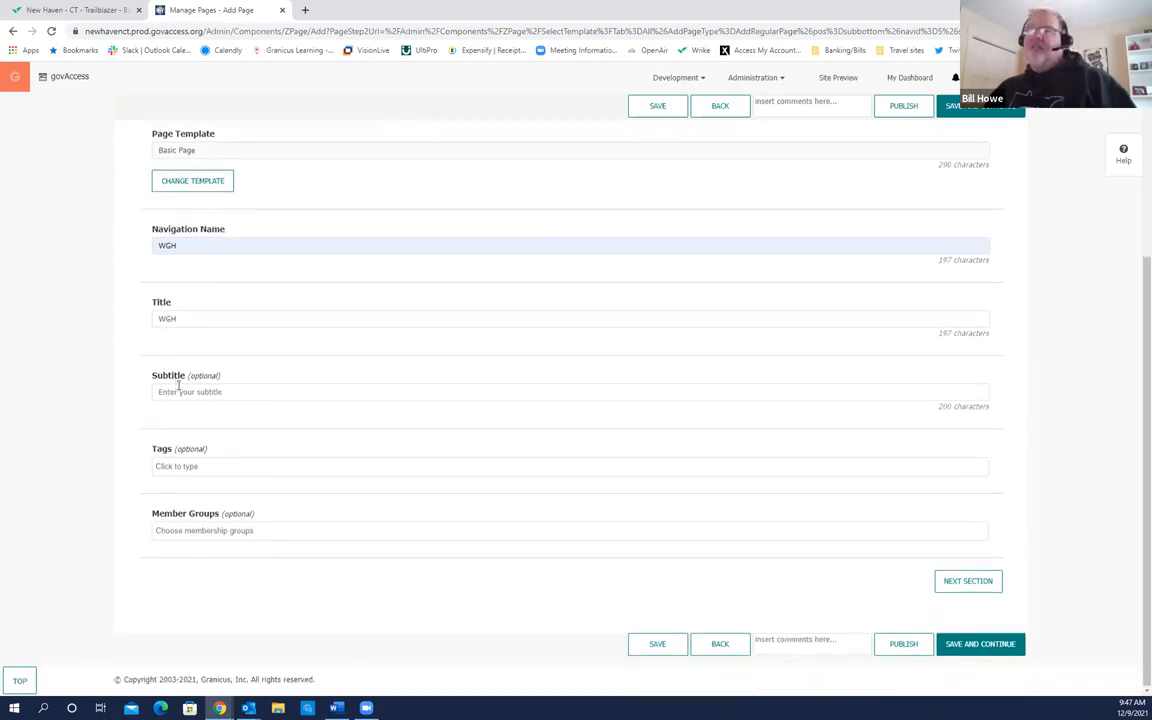
{"action": "left_click", "coordinate": [179, 392]}
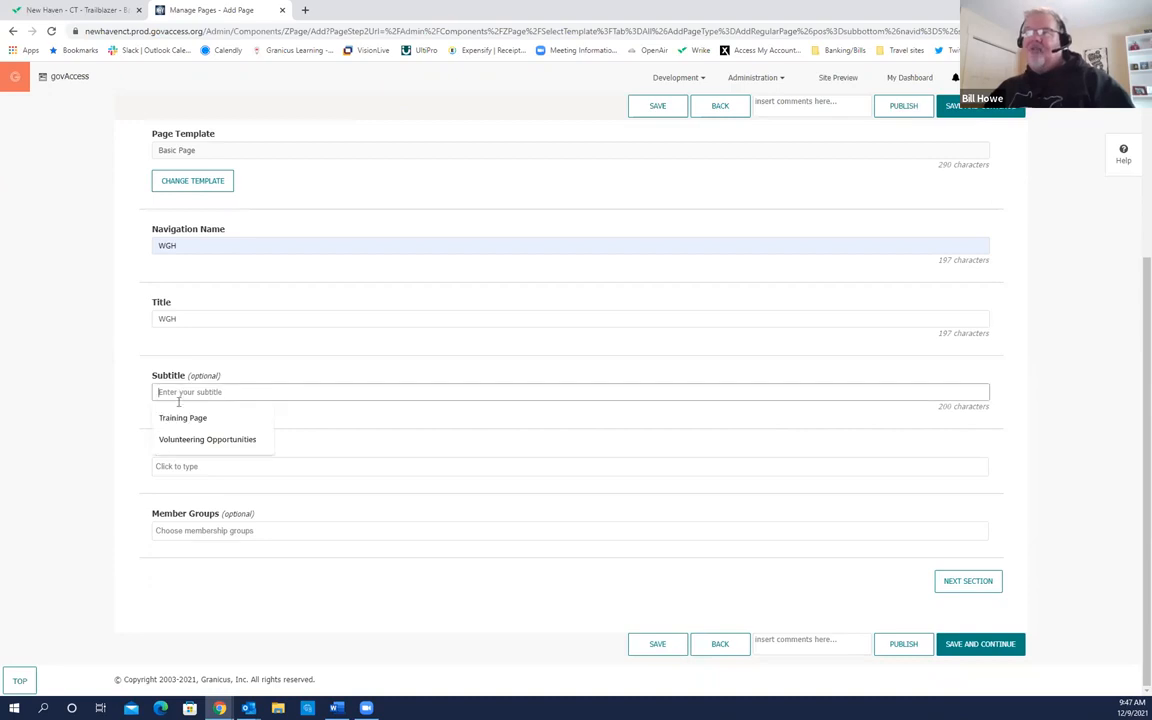
{"action": "left_click", "coordinate": [185, 417]}
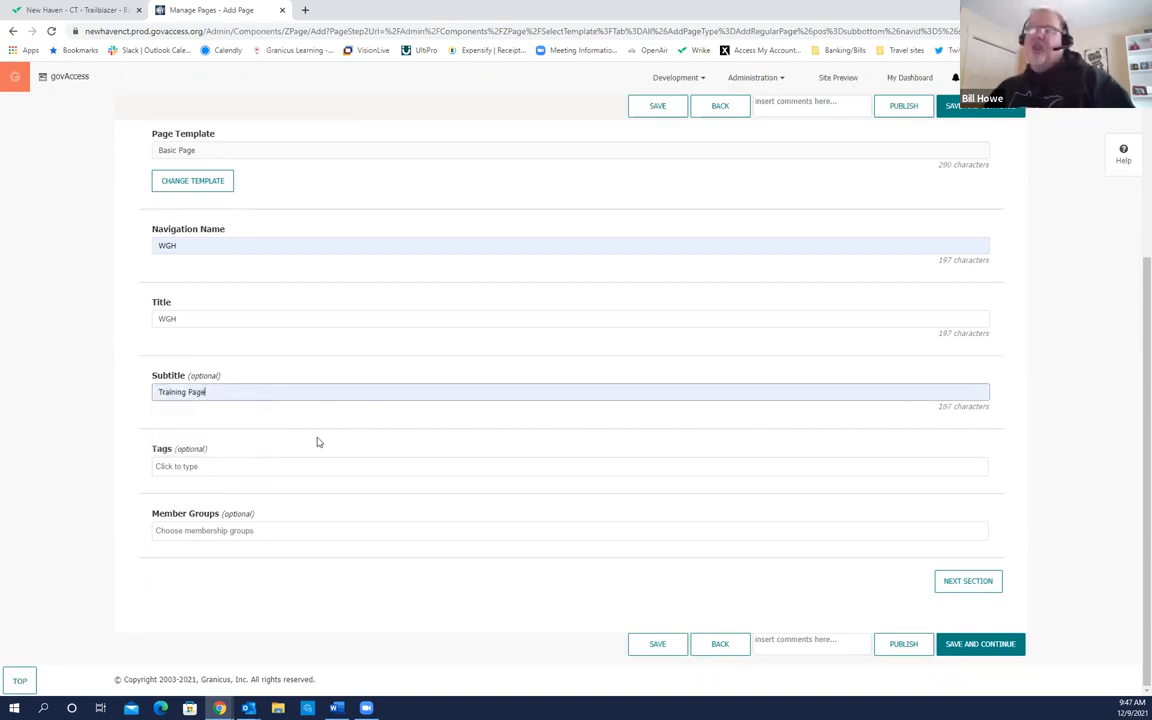
{"action": "left_click", "coordinate": [191, 467]}
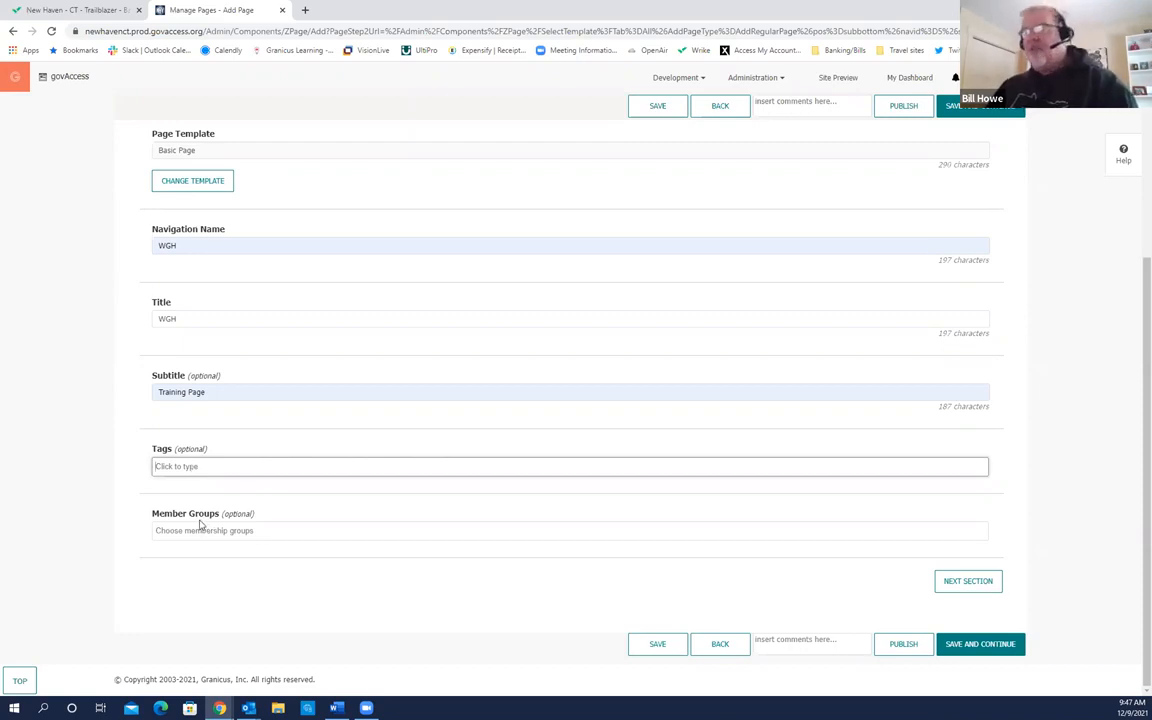
{"action": "left_click", "coordinate": [160, 529]}
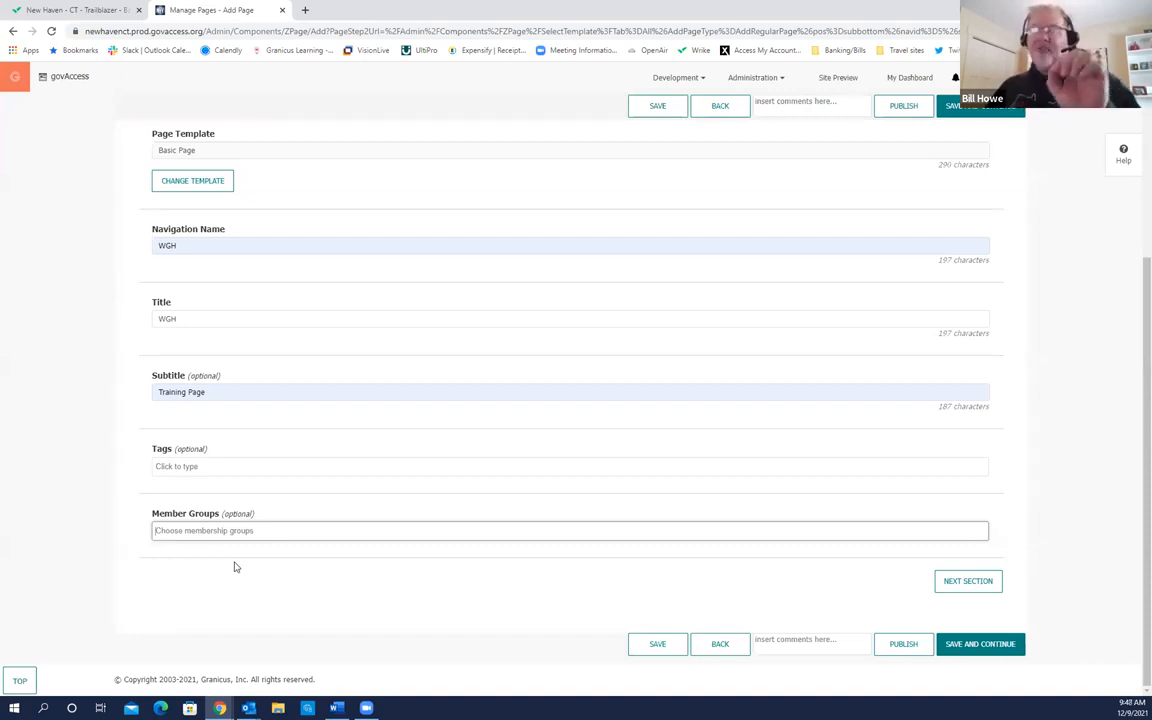
{"action": "left_click", "coordinate": [238, 532]}
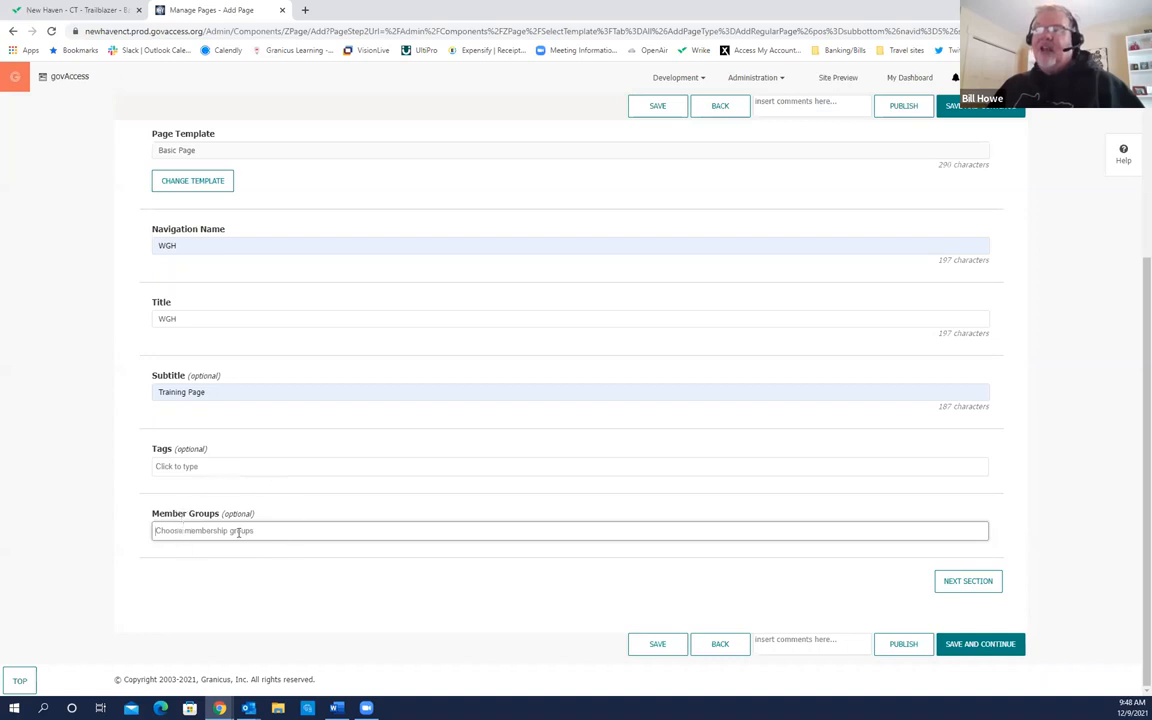
{"action": "left_click", "coordinate": [238, 532]}
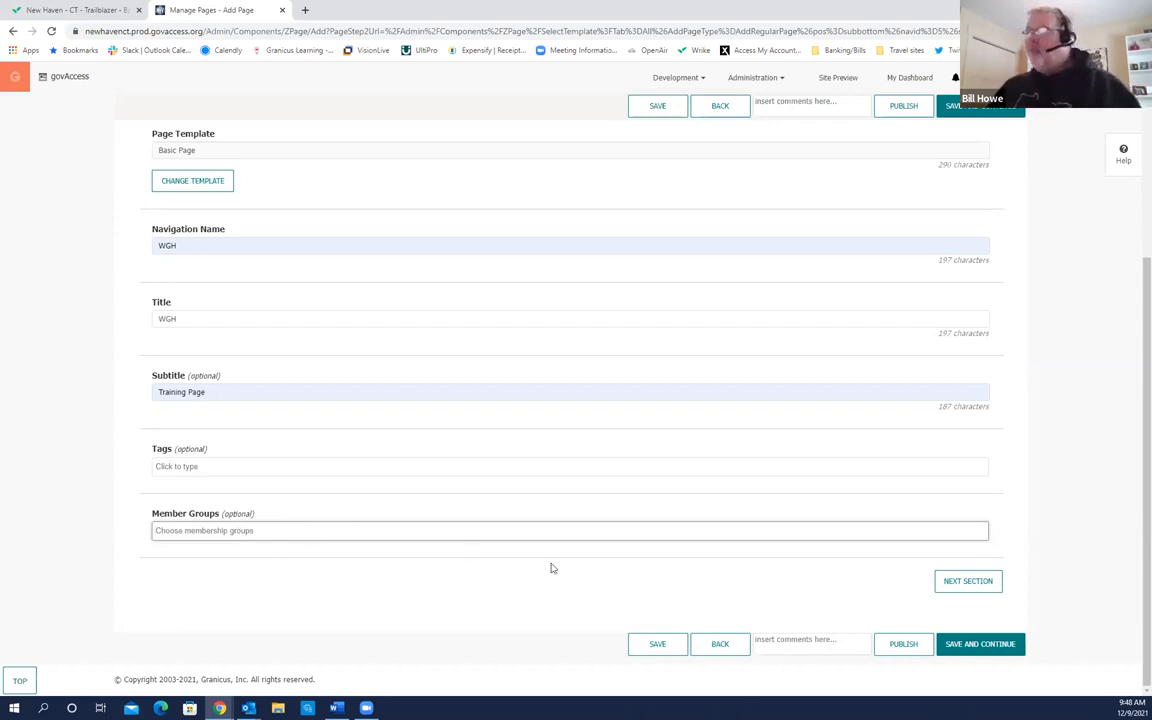
{"action": "scroll", "coordinate": [576, 548], "scroll_direction": "up", "scroll_amount": 2}
{"action": "scroll", "coordinate": [400, 450], "scroll_direction": "up", "scroll_amount": 2}
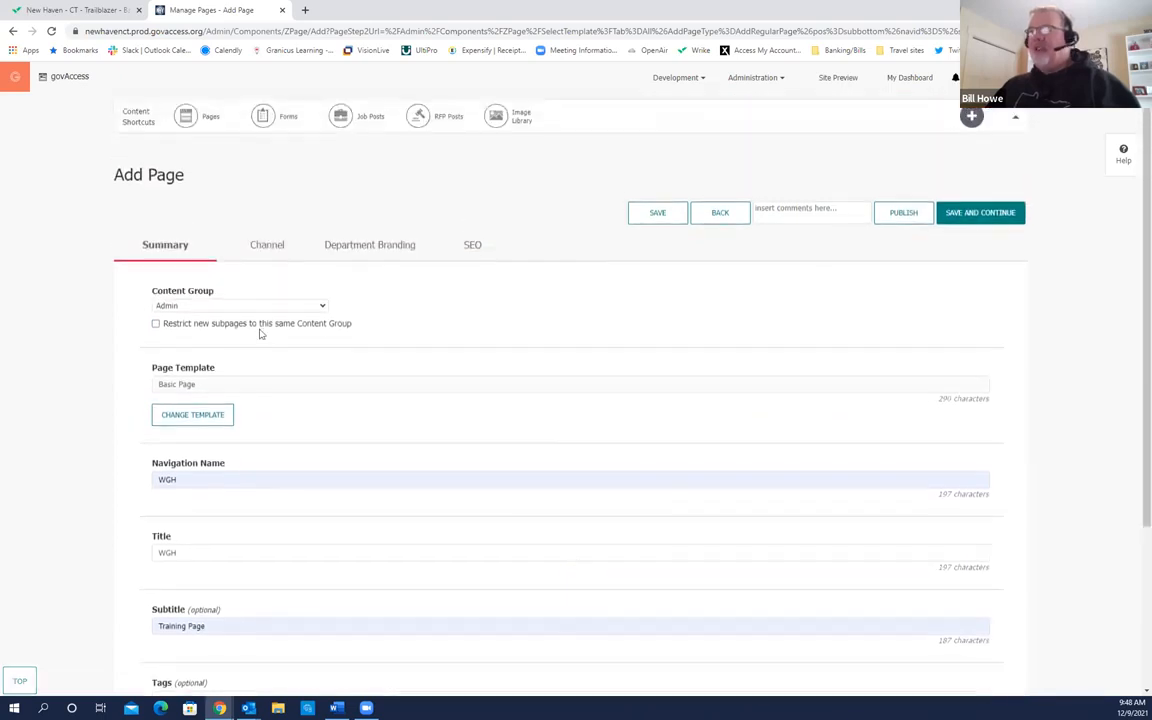
{"action": "left_click", "coordinate": [386, 247]}
{"action": "left_click", "coordinate": [482, 254]}
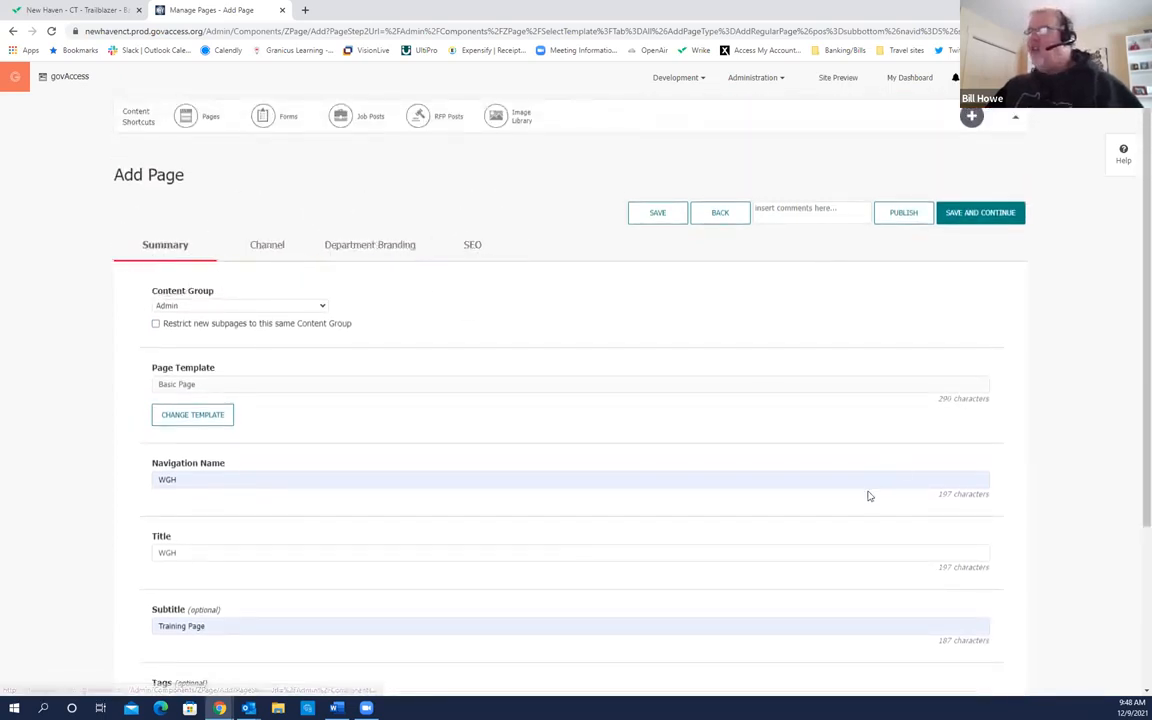
{"action": "scroll", "coordinate": [868, 500], "scroll_direction": "down", "scroll_amount": 4}
Step: Move to the Channel section and try December 9, then December 10, as the publish date
{"action": "left_click", "coordinate": [970, 587]}
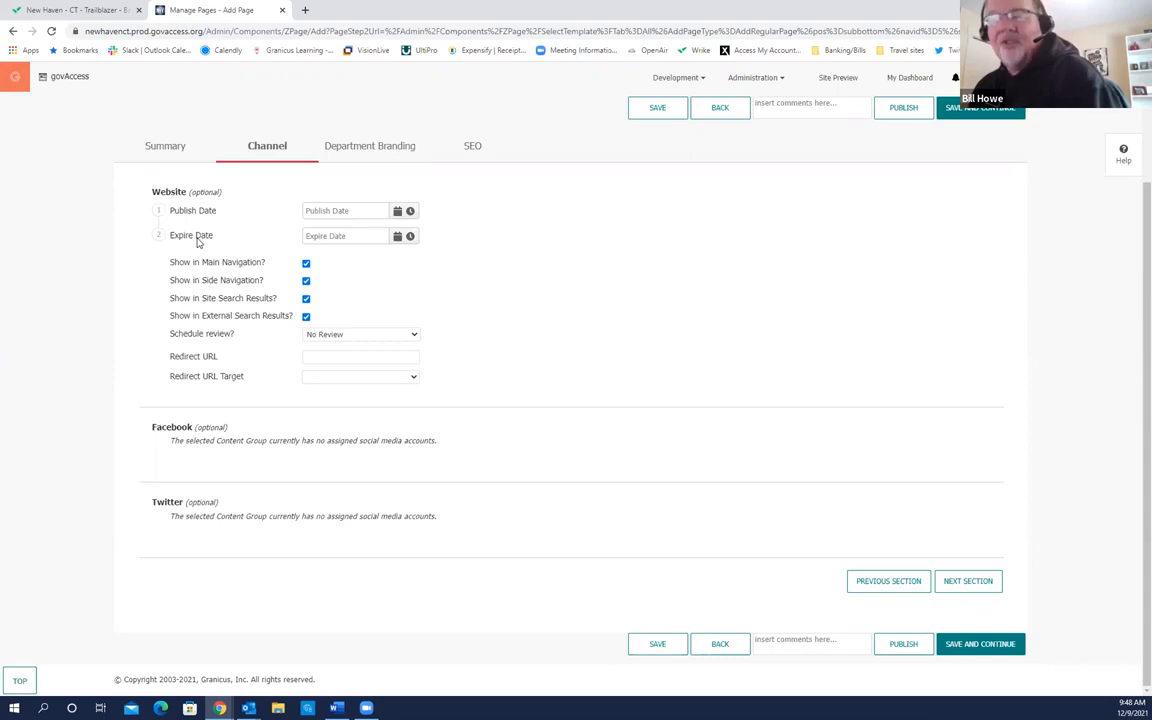
{"action": "left_click", "coordinate": [398, 212]}
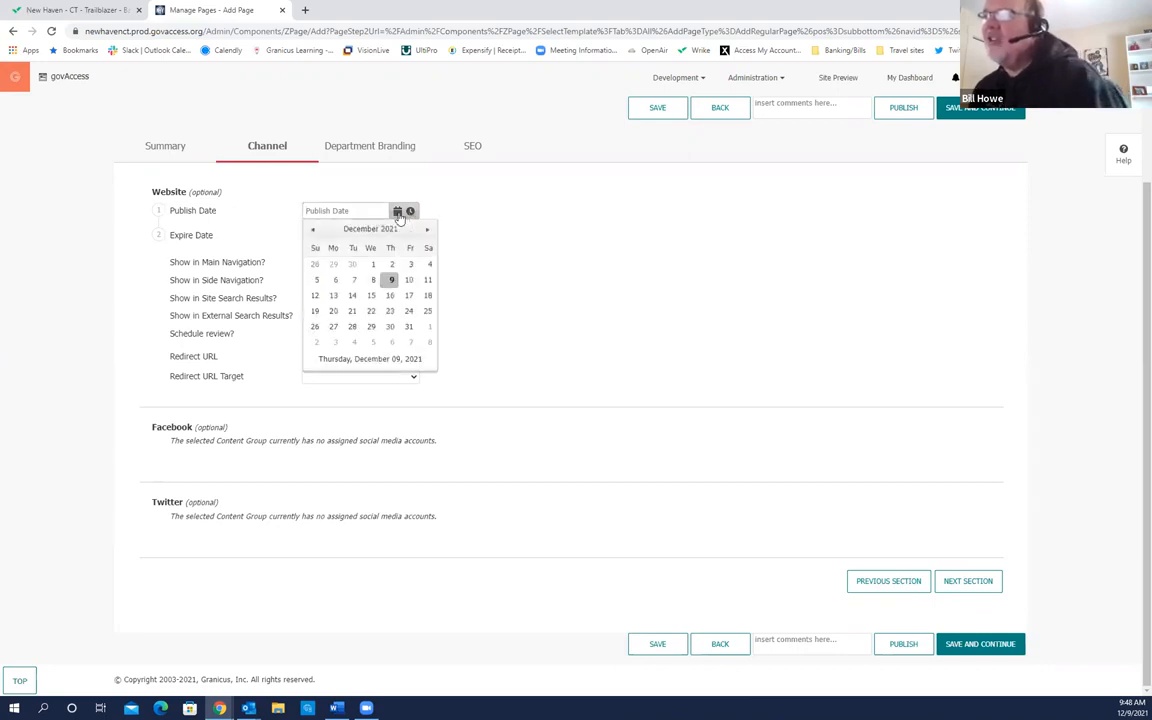
{"action": "left_click", "coordinate": [391, 281]}
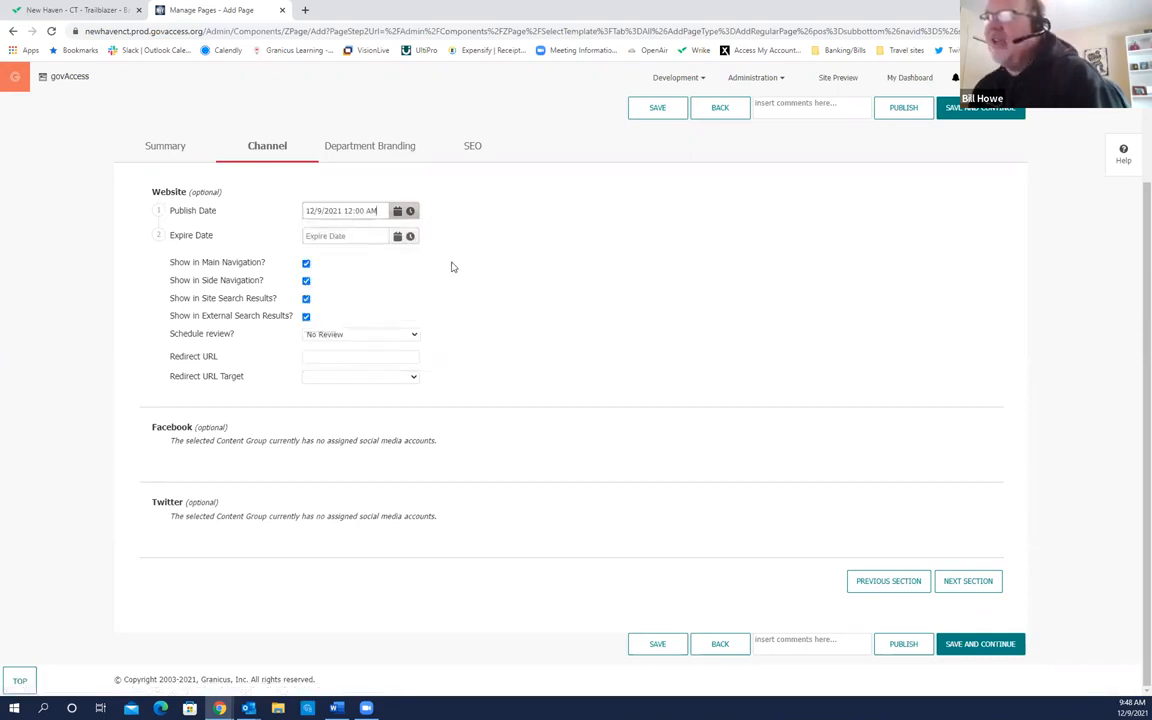
{"action": "left_click", "coordinate": [409, 211]}
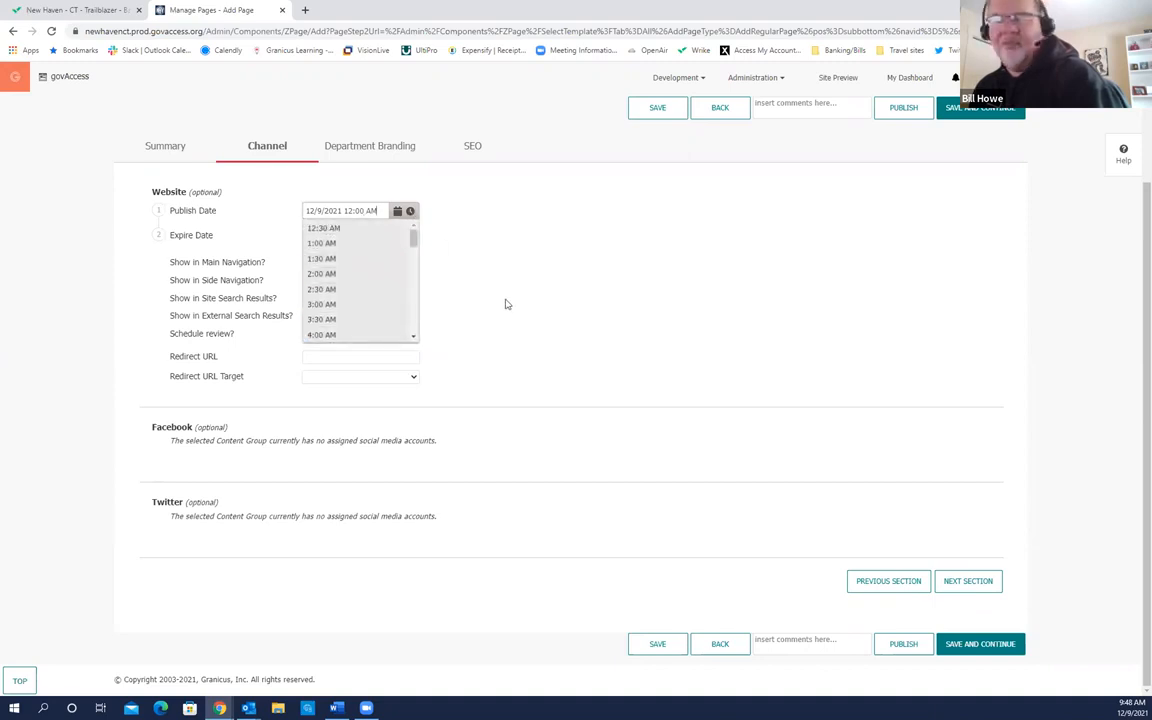
{"action": "left_click", "coordinate": [398, 214]}
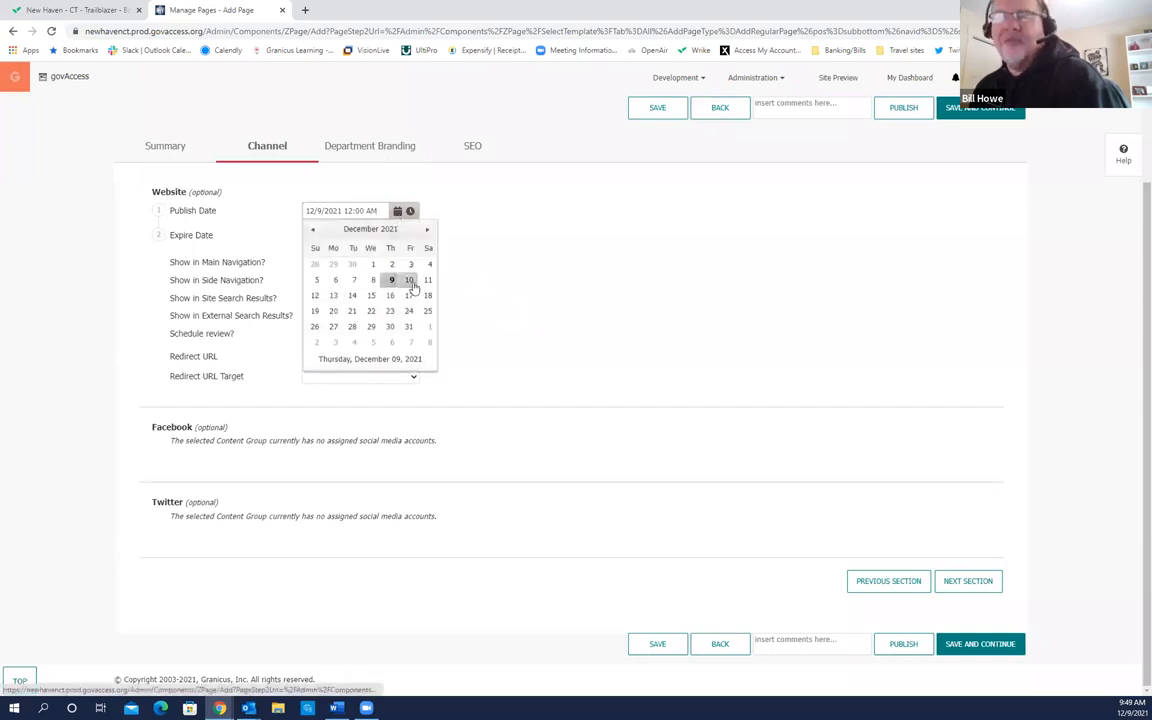
{"action": "left_click", "coordinate": [409, 282]}
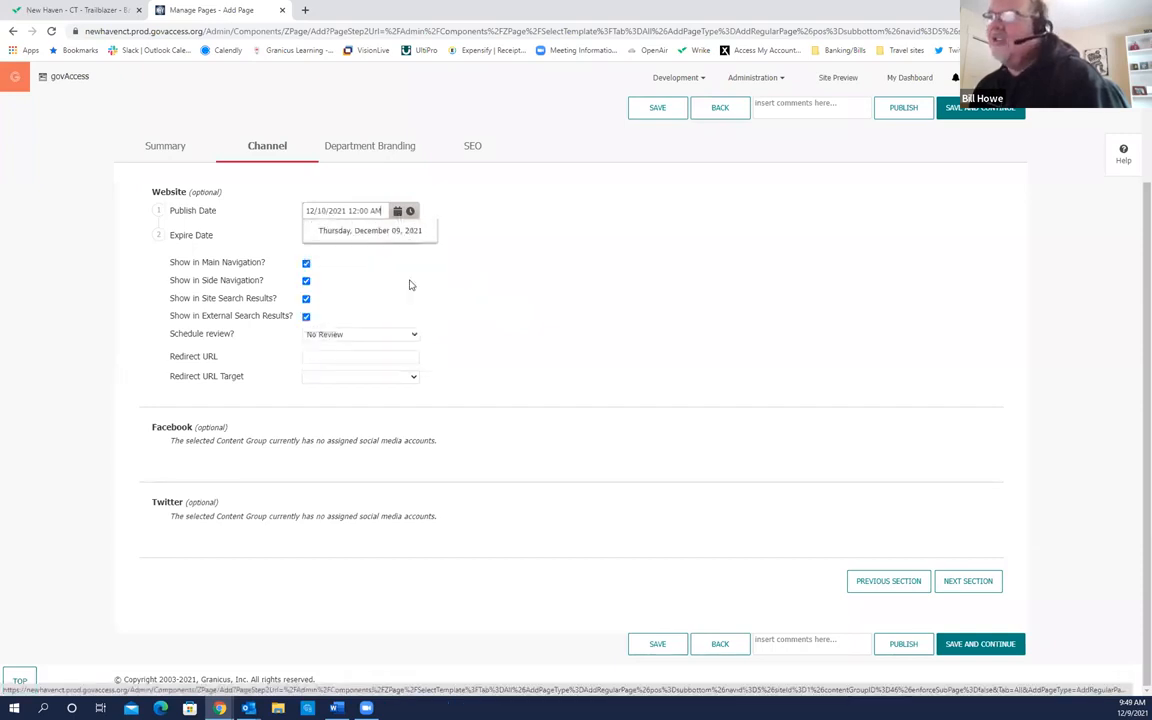
{"action": "left_click", "coordinate": [410, 211]}
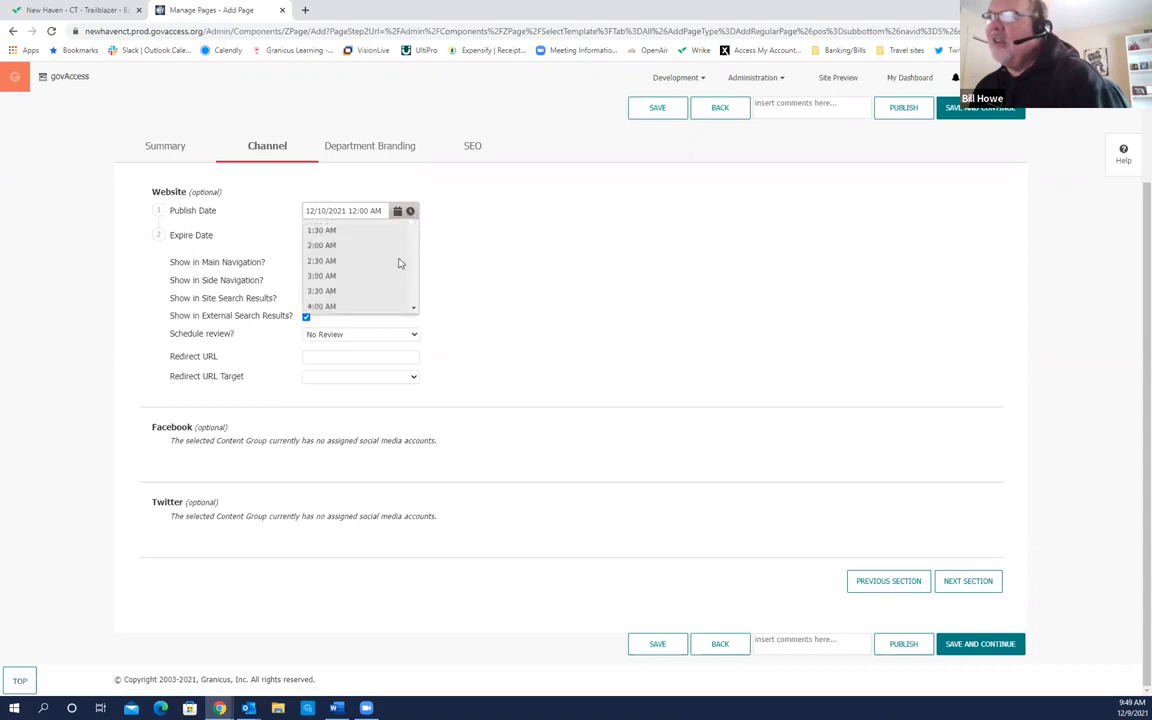
{"action": "scroll", "coordinate": [368, 298], "scroll_direction": "down", "scroll_amount": 3}
{"action": "left_click", "coordinate": [514, 265]}
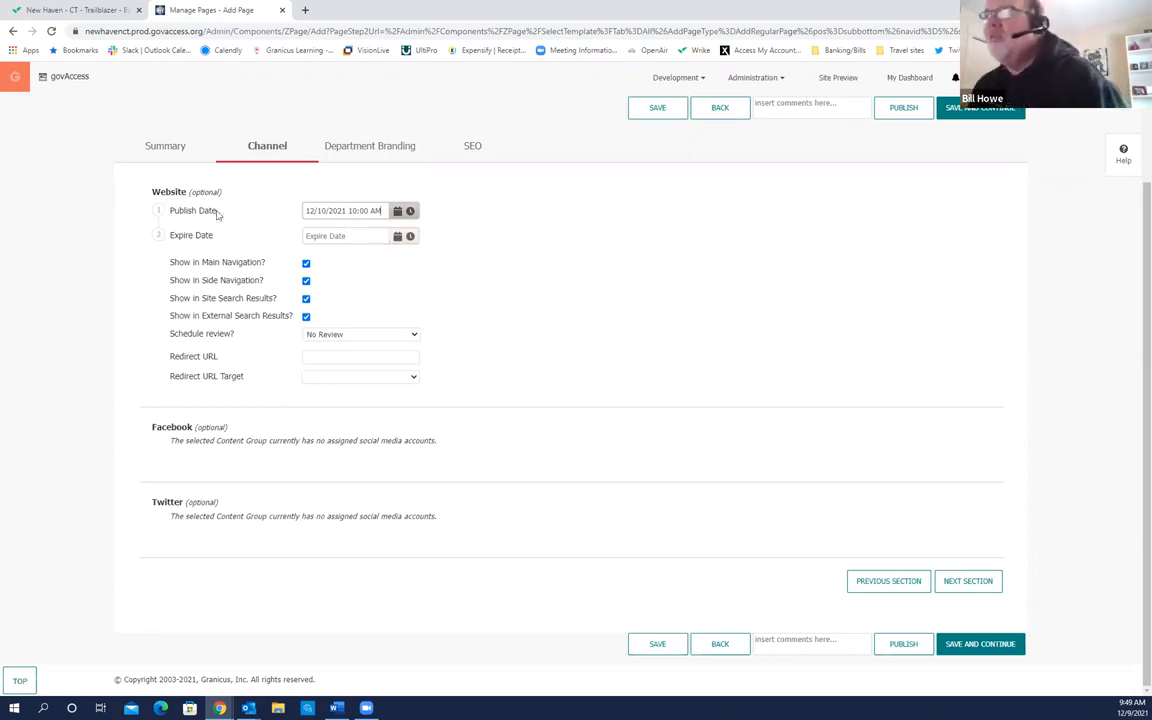
Step: Set the publish date back to 12/9/2021 with a 12:00 AM publish time
{"action": "left_click", "coordinate": [398, 214]}
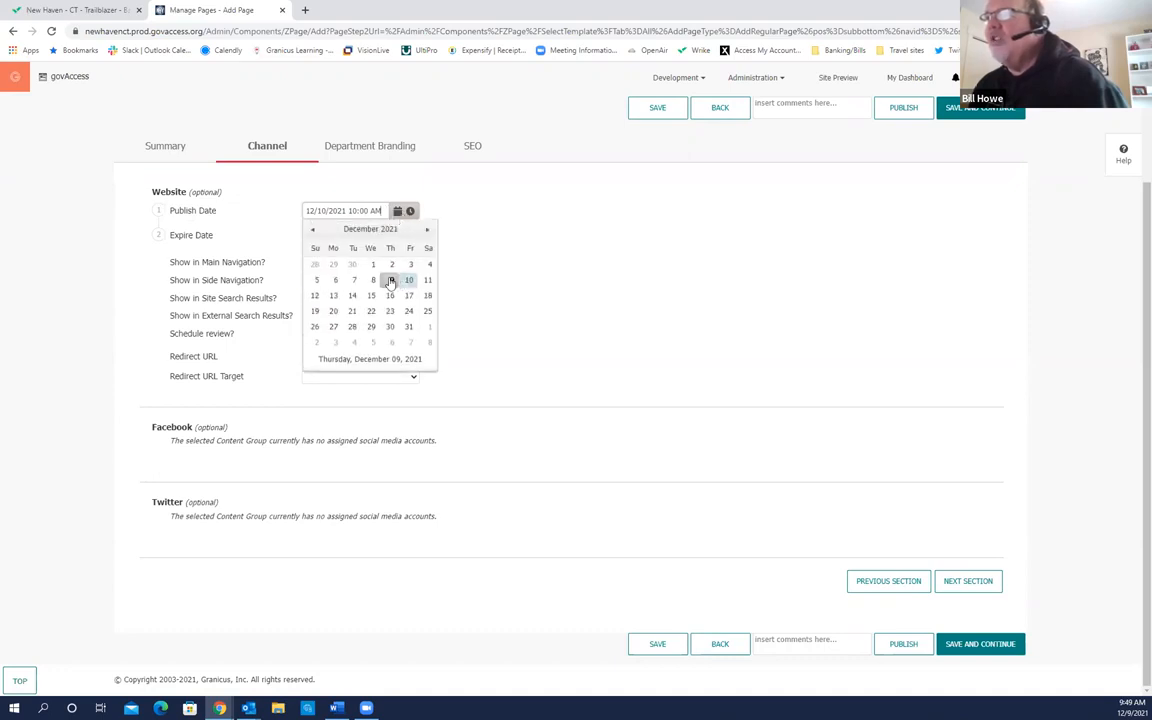
{"action": "left_click", "coordinate": [390, 278]}
{"action": "left_click", "coordinate": [410, 212]}
{"action": "scroll", "coordinate": [380, 235], "scroll_direction": "up", "scroll_amount": 5}
{"action": "left_click", "coordinate": [352, 229]}
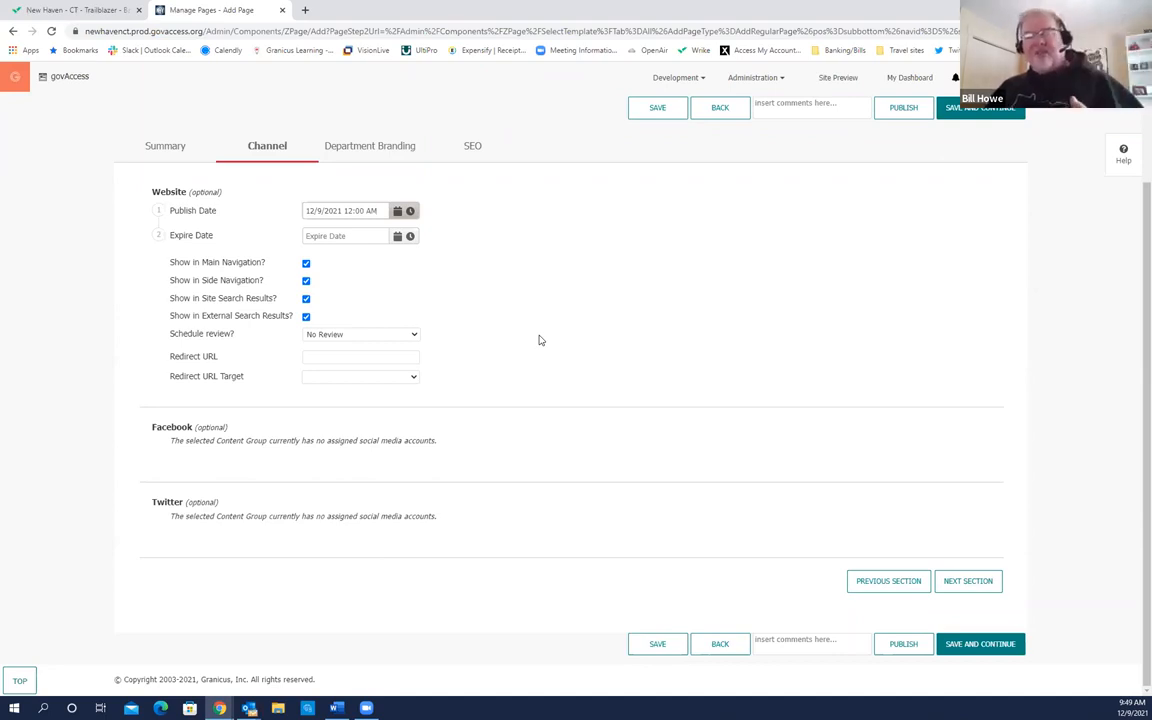
Step: Set the Expire Date to 12/12/2021 and uncheck Show in Main and Side Navigation
{"action": "left_click", "coordinate": [398, 237]}
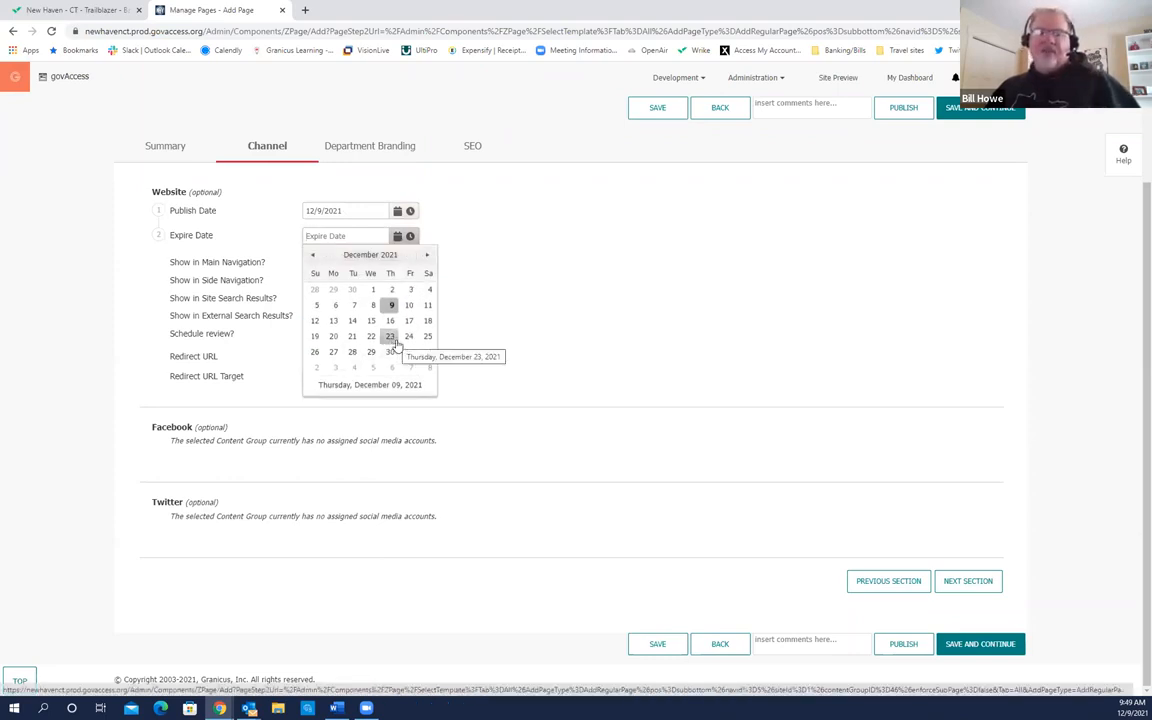
{"action": "left_click", "coordinate": [602, 304]}
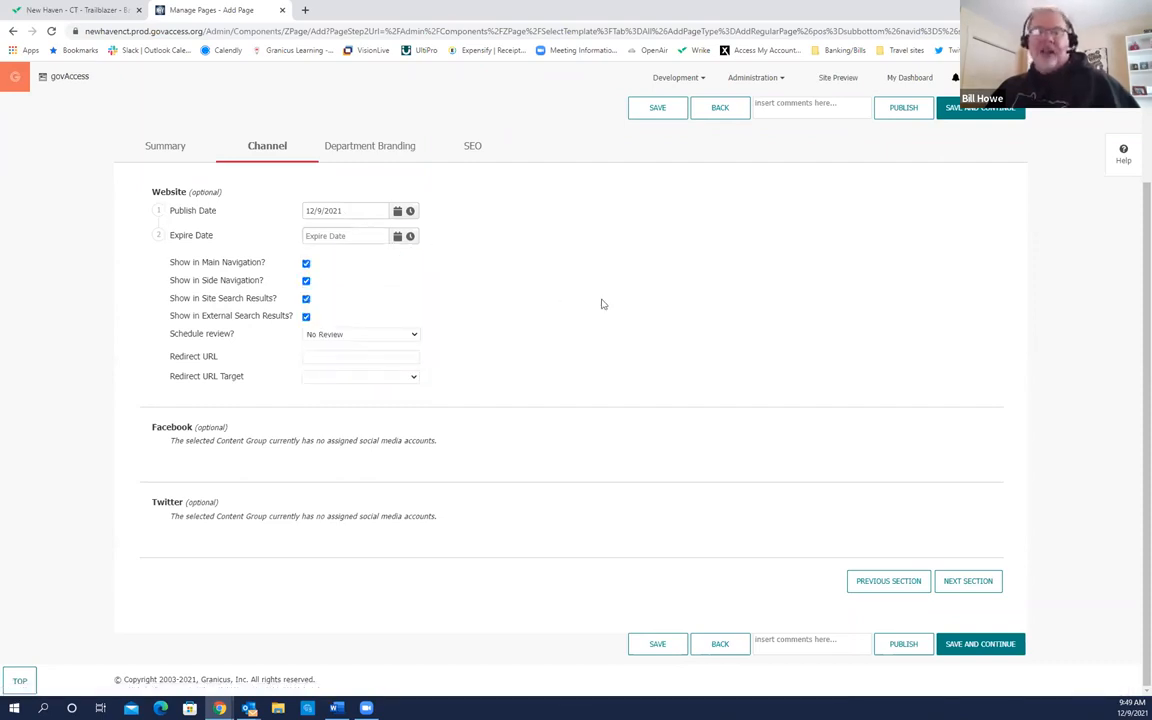
{"action": "left_click", "coordinate": [398, 236]}
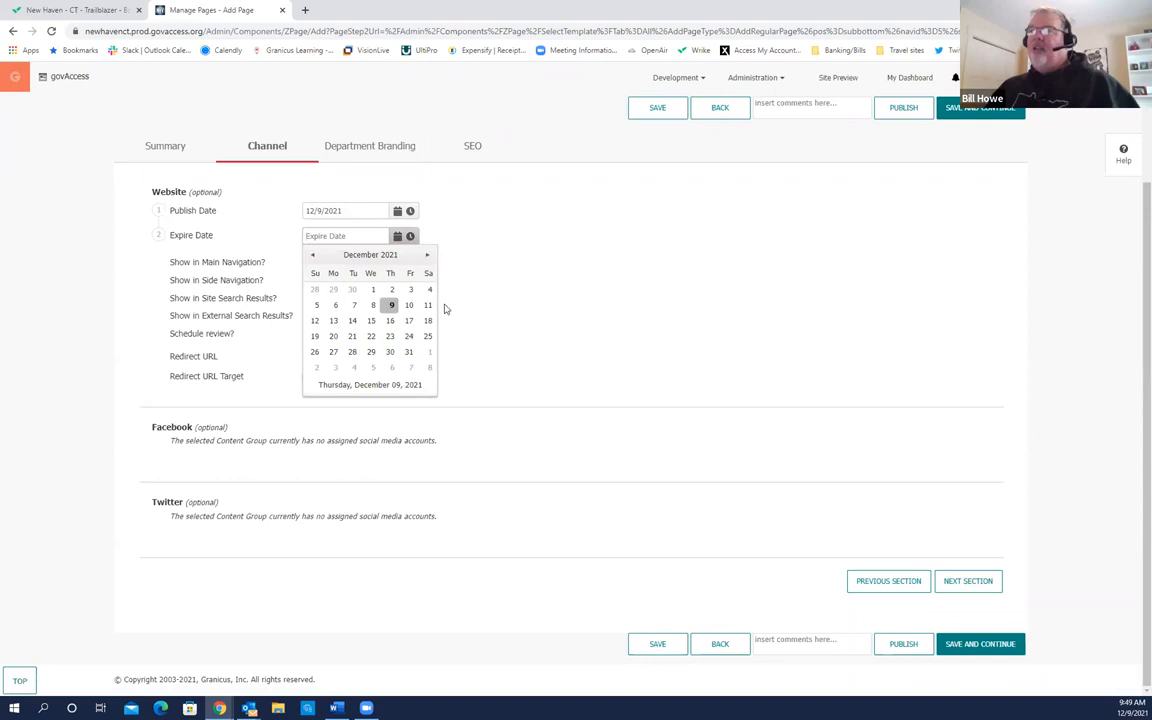
{"action": "left_click", "coordinate": [315, 321]}
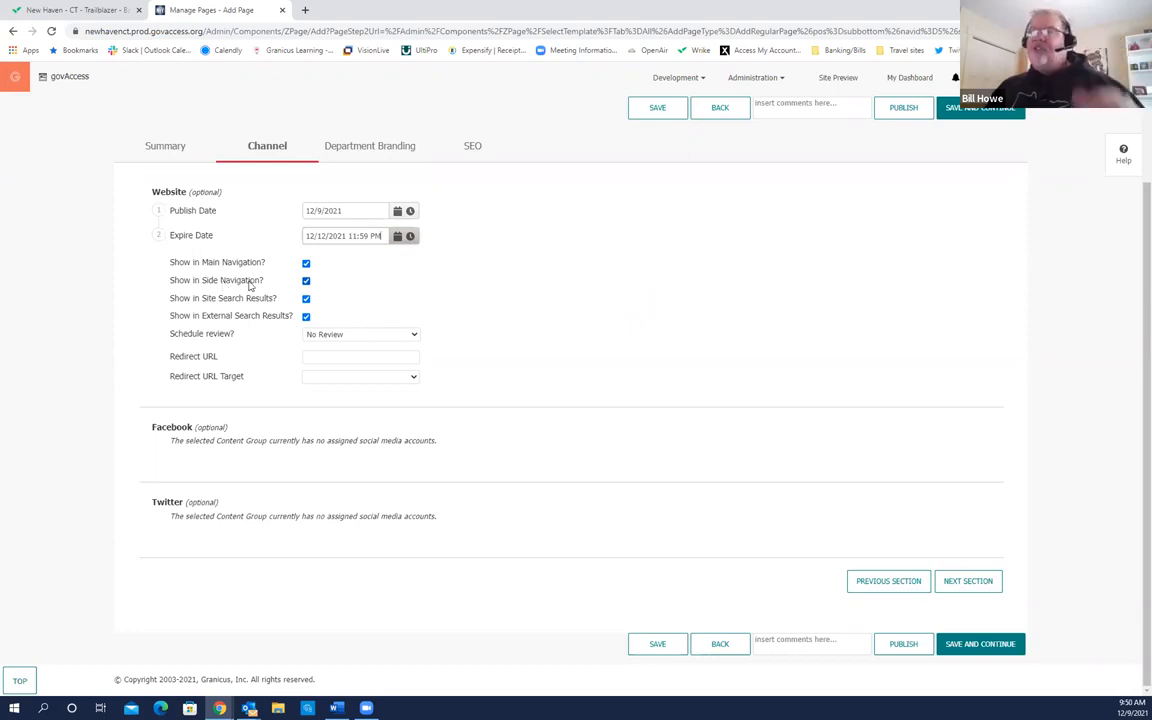
{"action": "left_click", "coordinate": [306, 264]}
{"action": "left_click", "coordinate": [306, 281]}
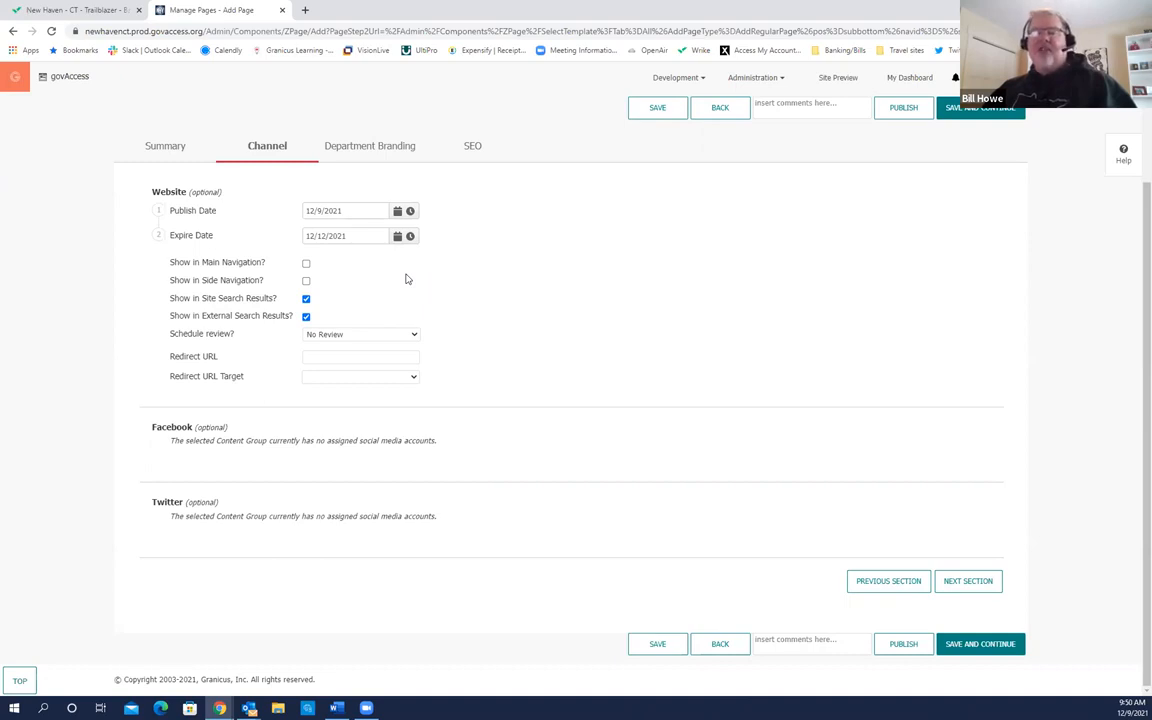
Step: Re-check Show in Main and Side Navigation, then view the Schedule review options
{"action": "left_click", "coordinate": [306, 263]}
{"action": "left_click", "coordinate": [306, 282]}
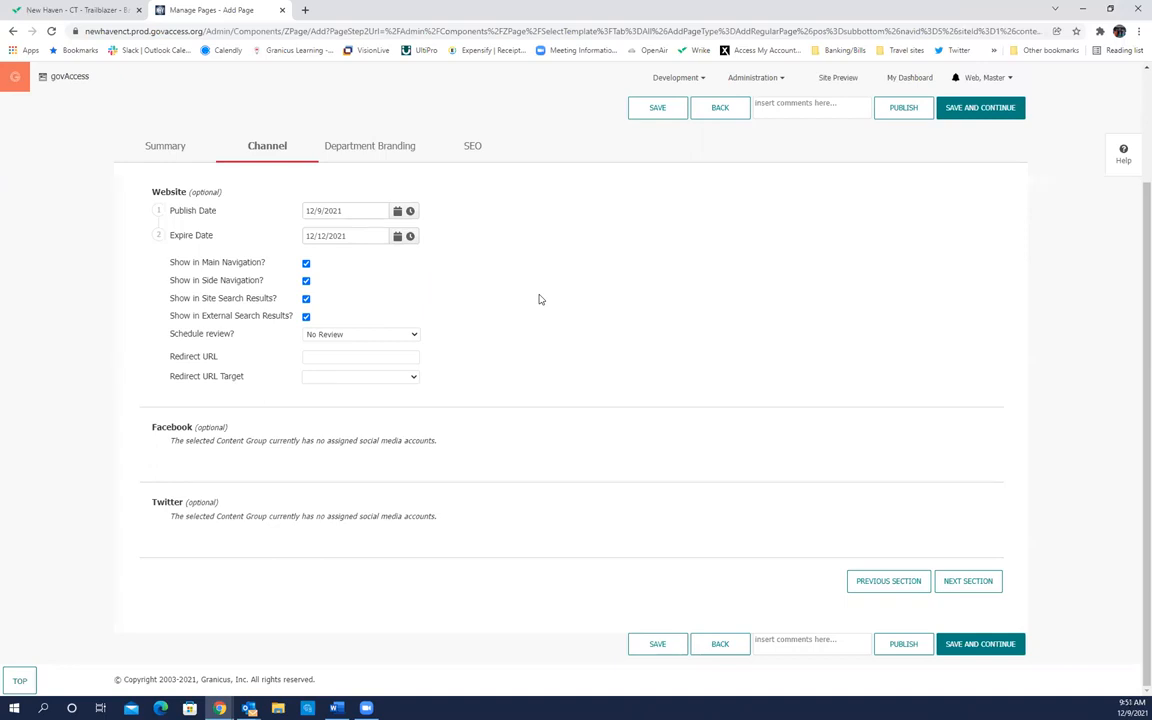
{"action": "left_click", "coordinate": [227, 305]}
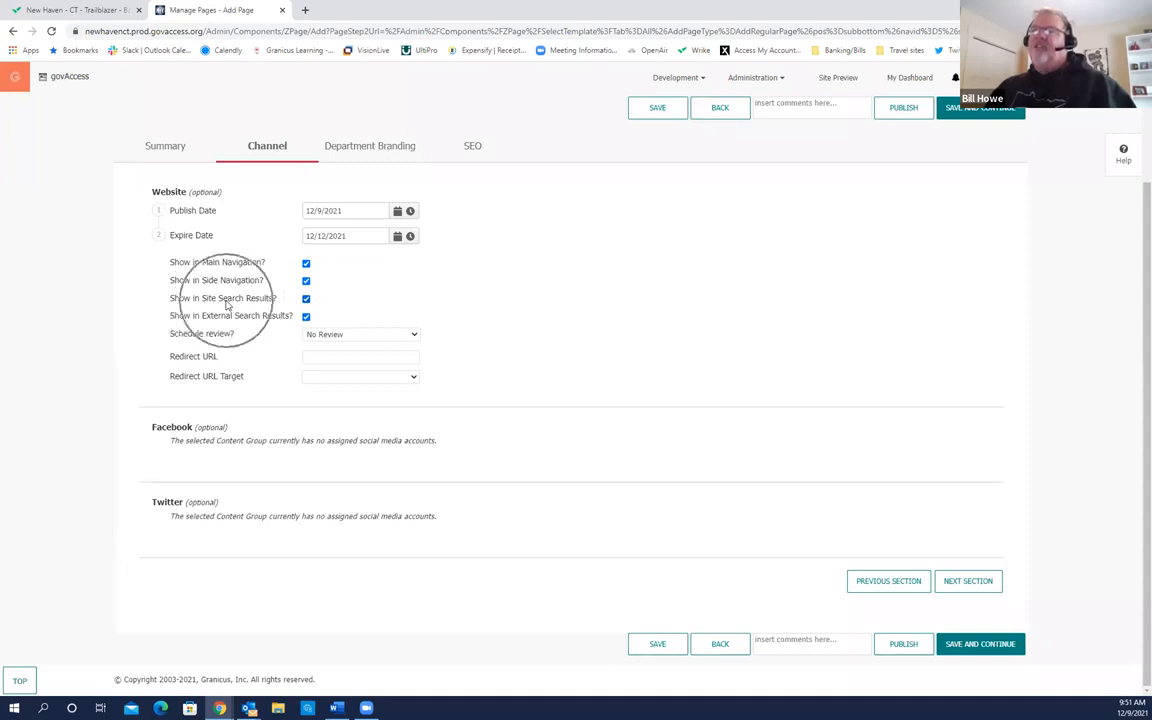
{"action": "left_click", "coordinate": [210, 292]}
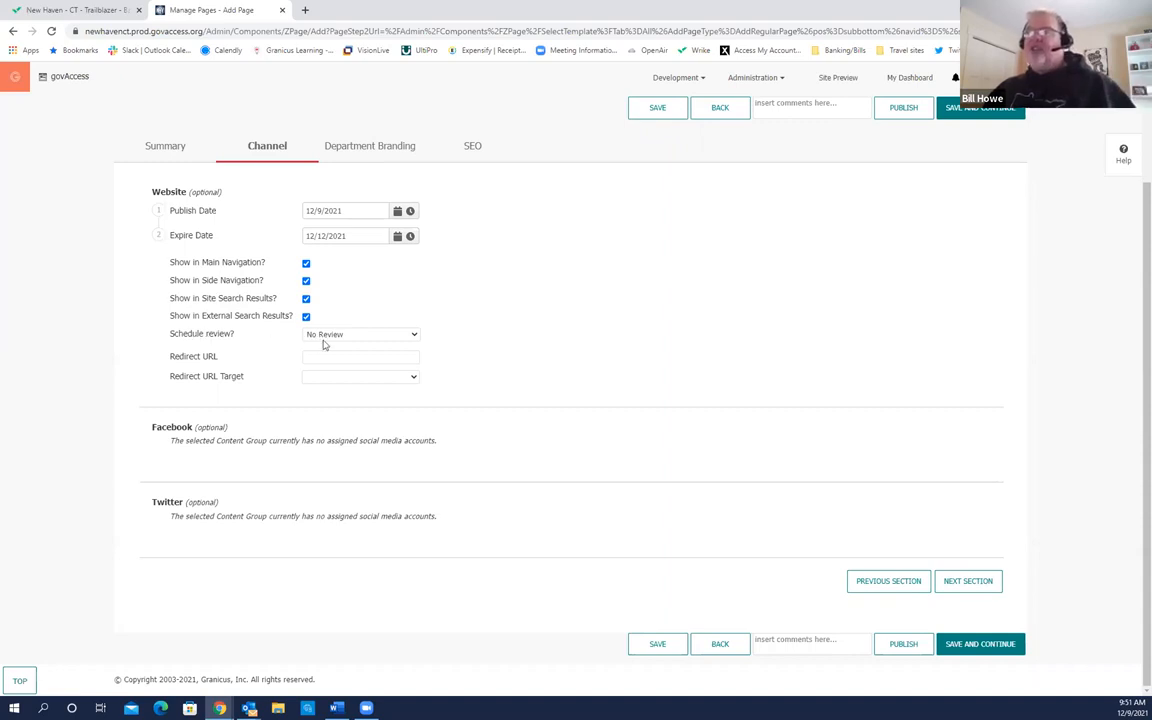
{"action": "left_click", "coordinate": [415, 338]}
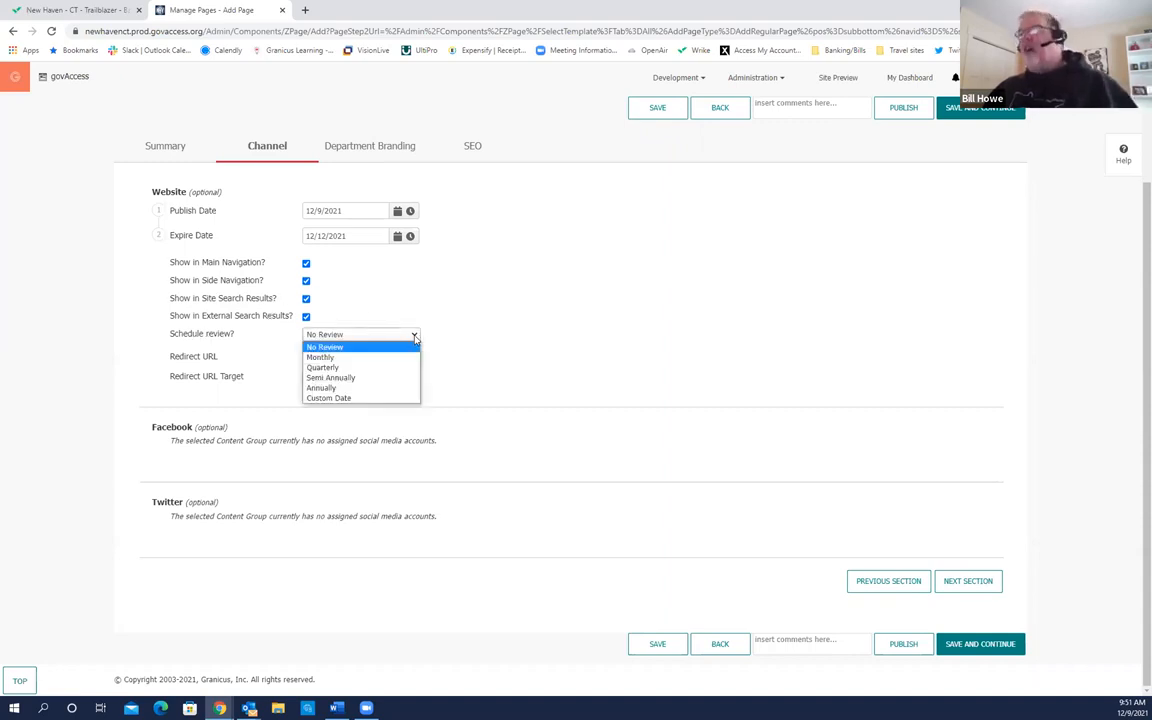
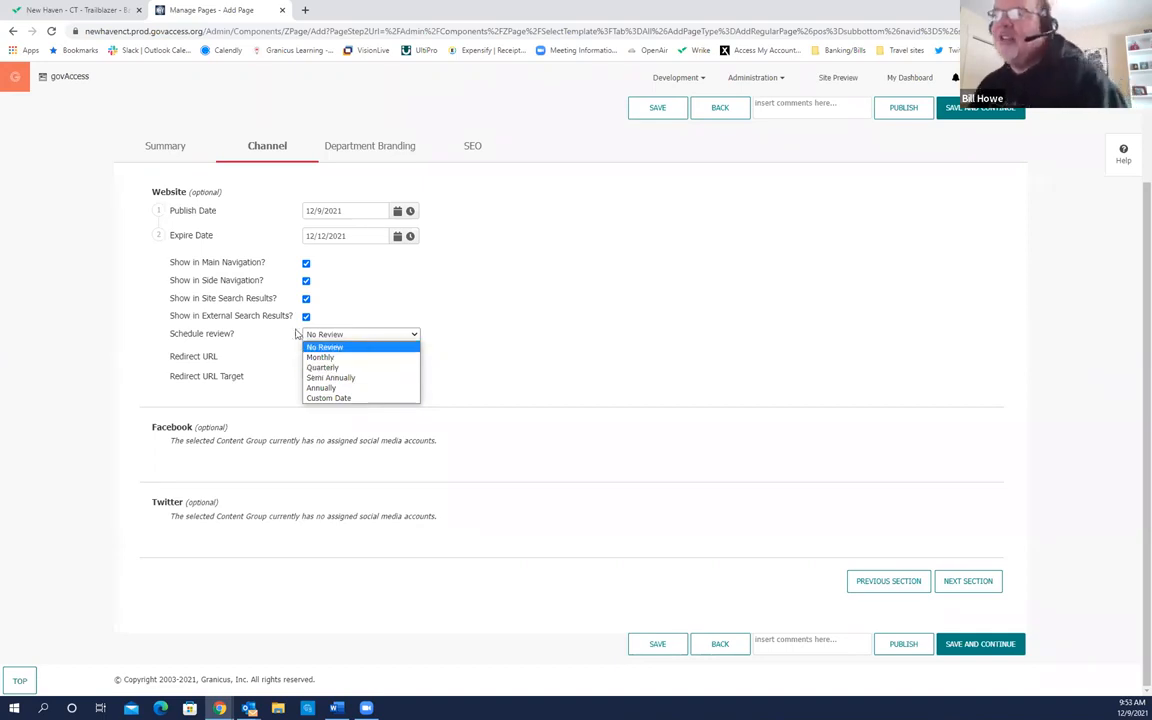
Step: Close the Schedule review list on the Channel tab, keeping No Review selected
{"action": "left_click", "coordinate": [514, 347]}
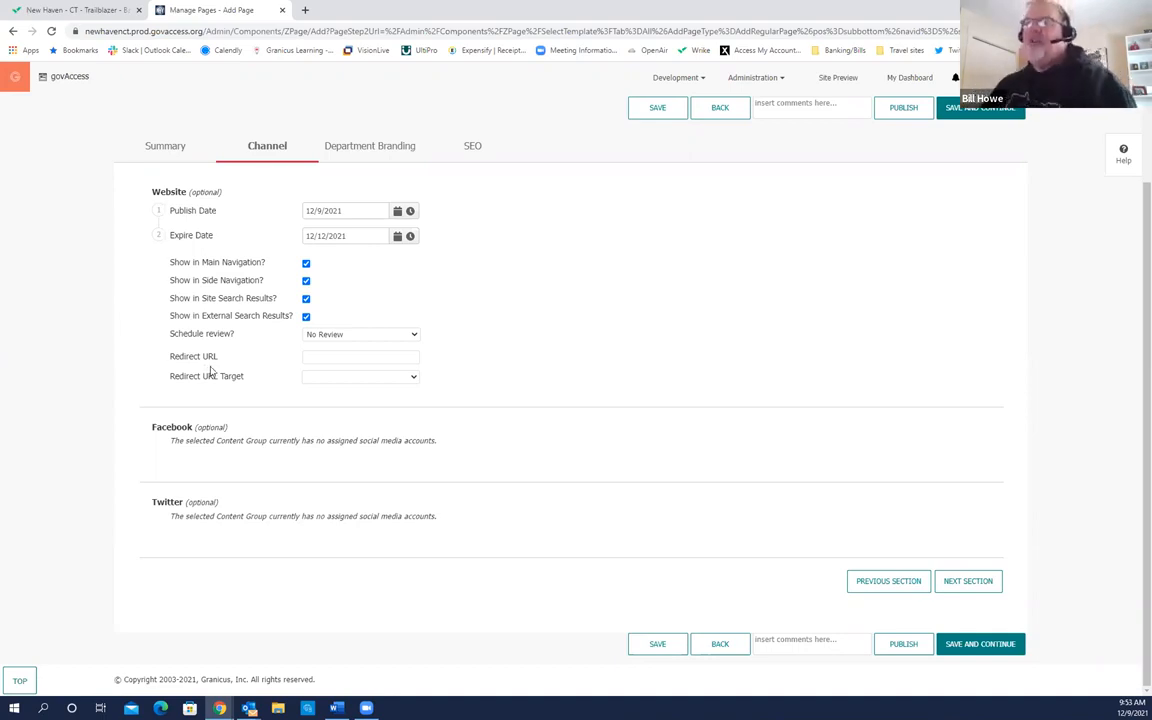
Step: Point the Redirect URL to Business > Bids & Contracts, giving ?navid=71
{"action": "left_click", "coordinate": [323, 356]}
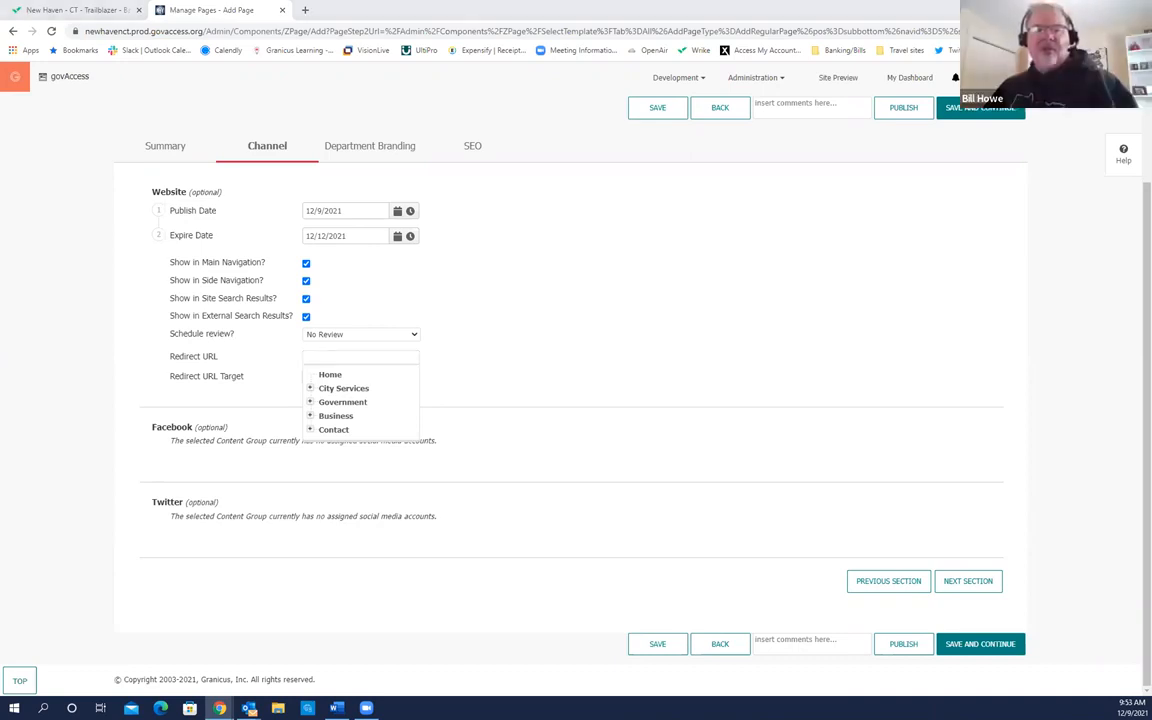
{"action": "left_click", "coordinate": [342, 401]}
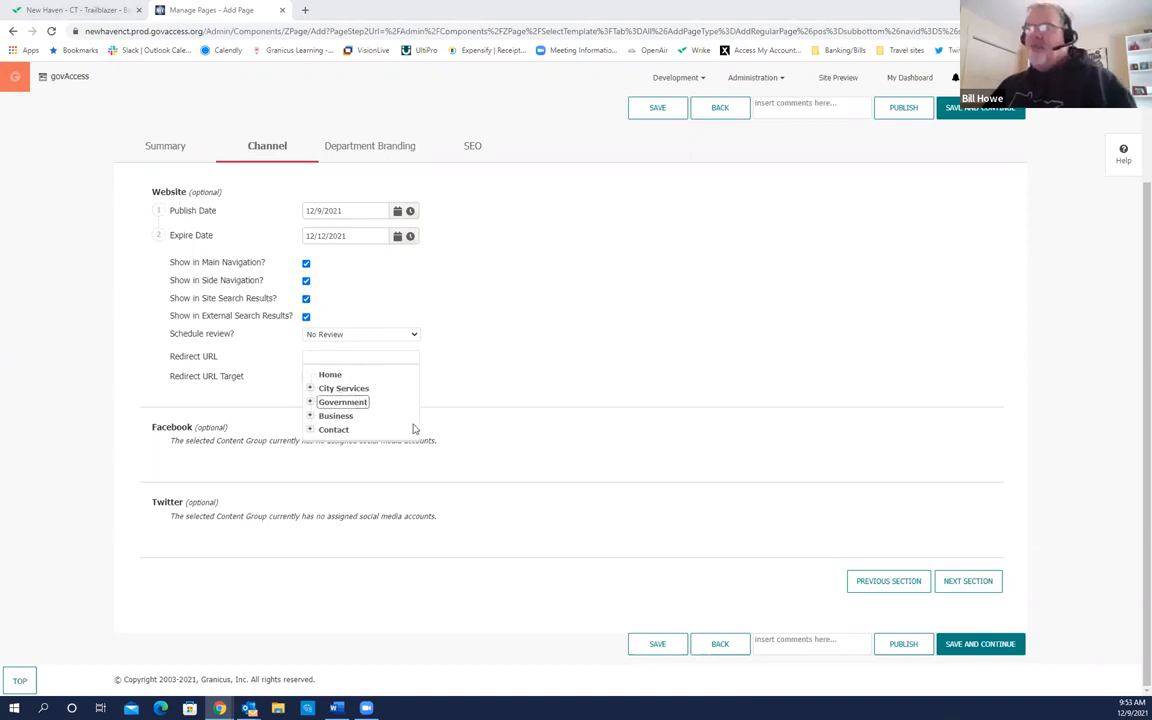
{"action": "left_click", "coordinate": [330, 415]}
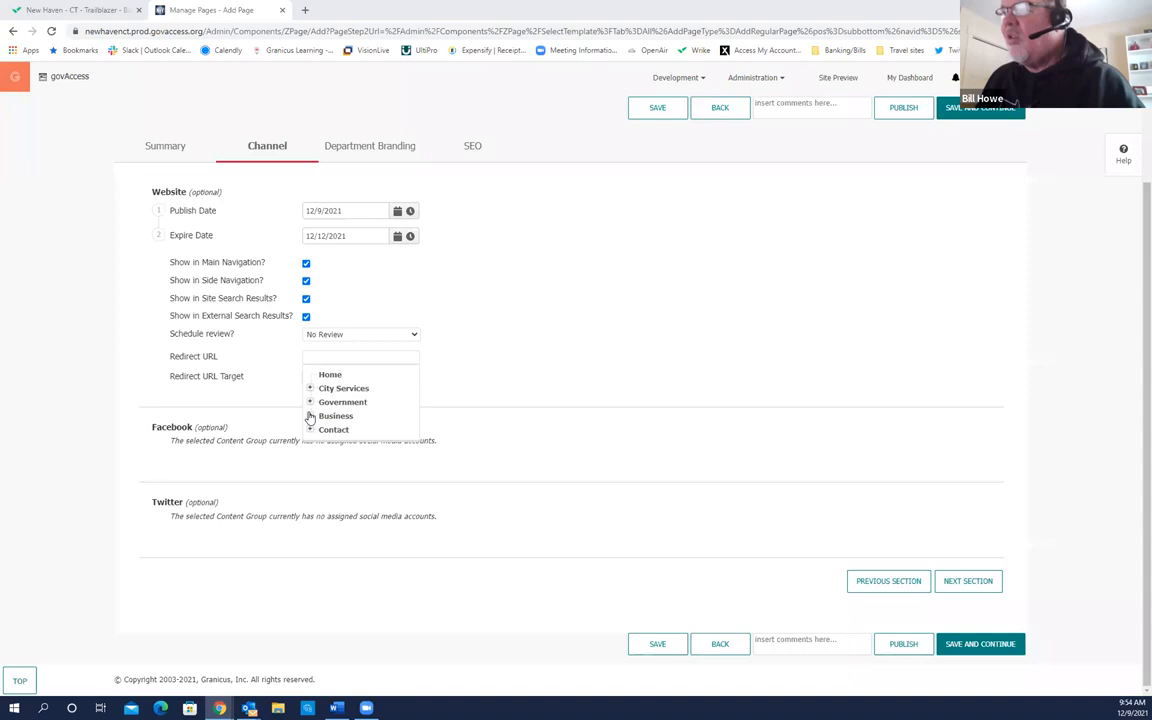
{"action": "left_click", "coordinate": [310, 415]}
{"action": "left_click", "coordinate": [356, 430]}
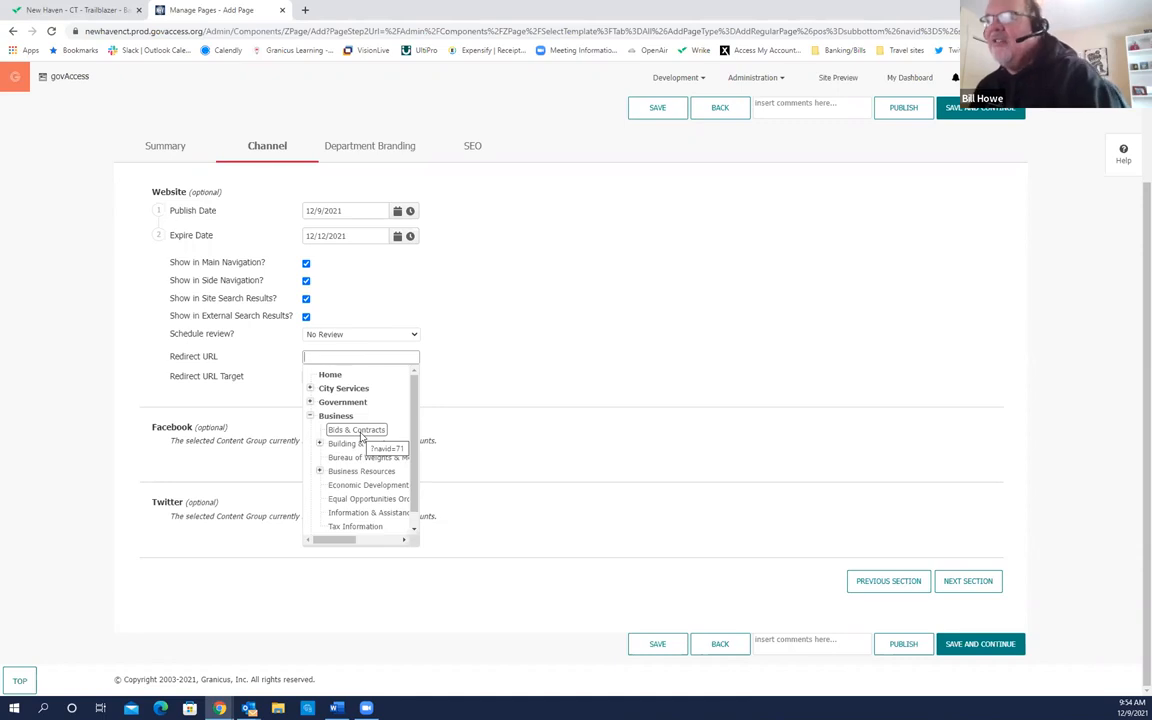
{"action": "left_click", "coordinate": [360, 432]}
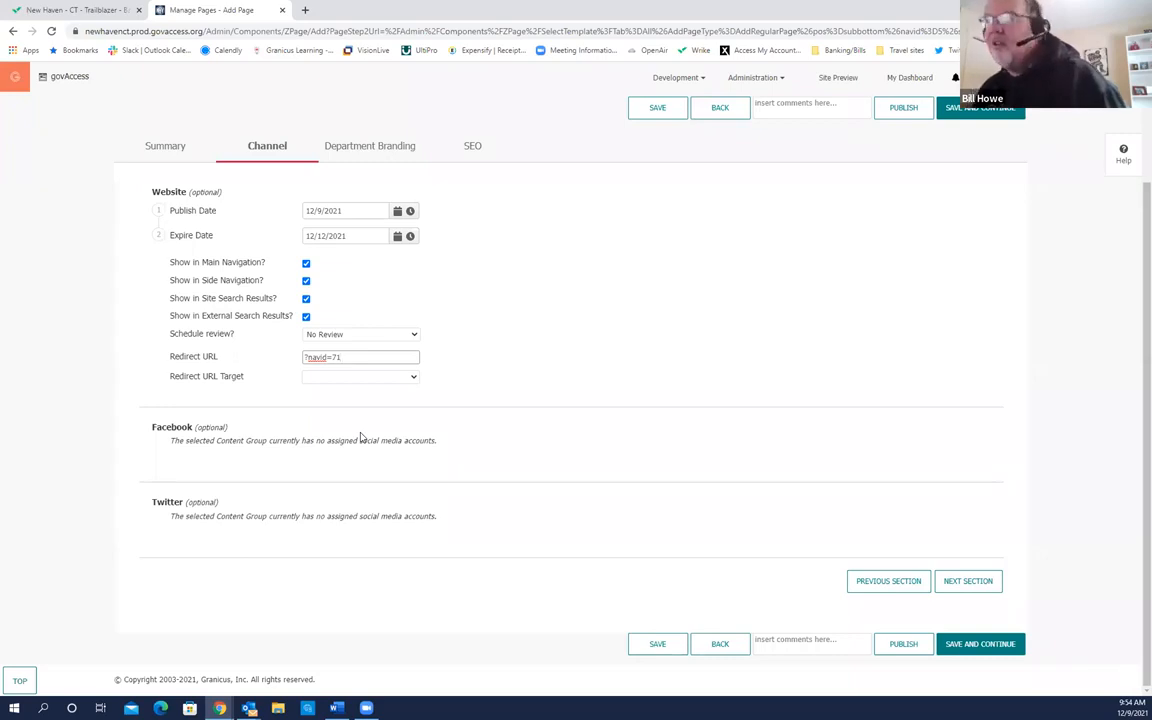
{"action": "left_click_drag", "start_coordinate": [341, 357], "coordinate": [305, 357]}
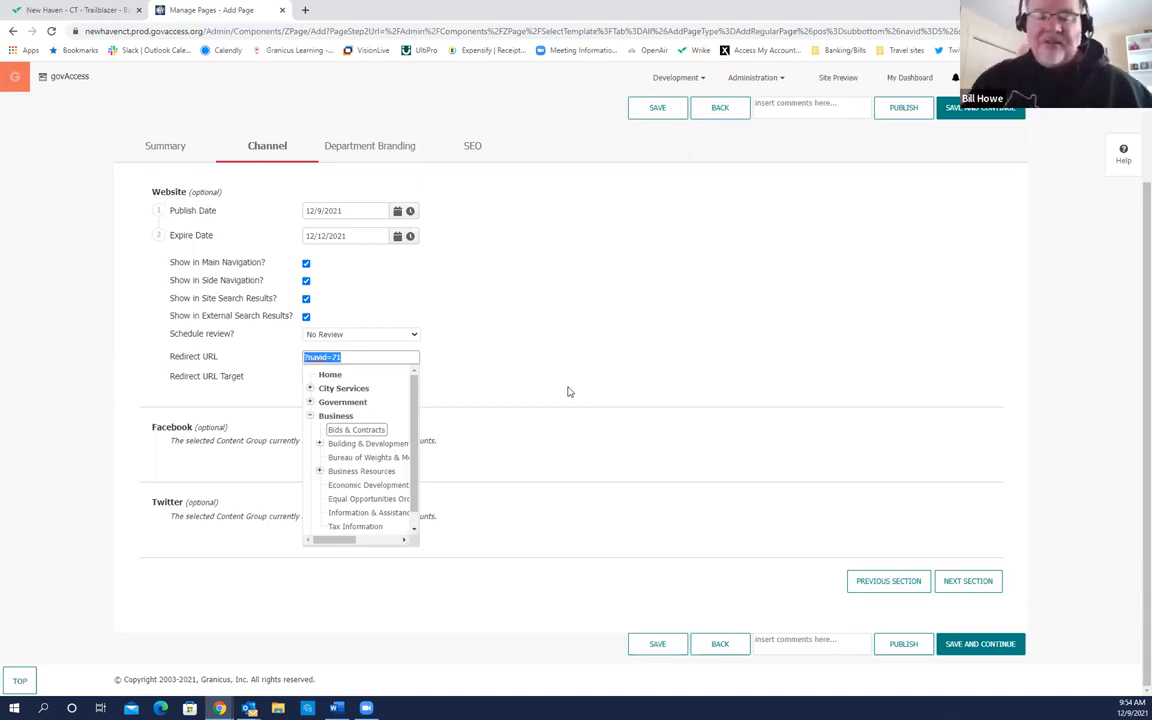
{"action": "type", "text": "h"}
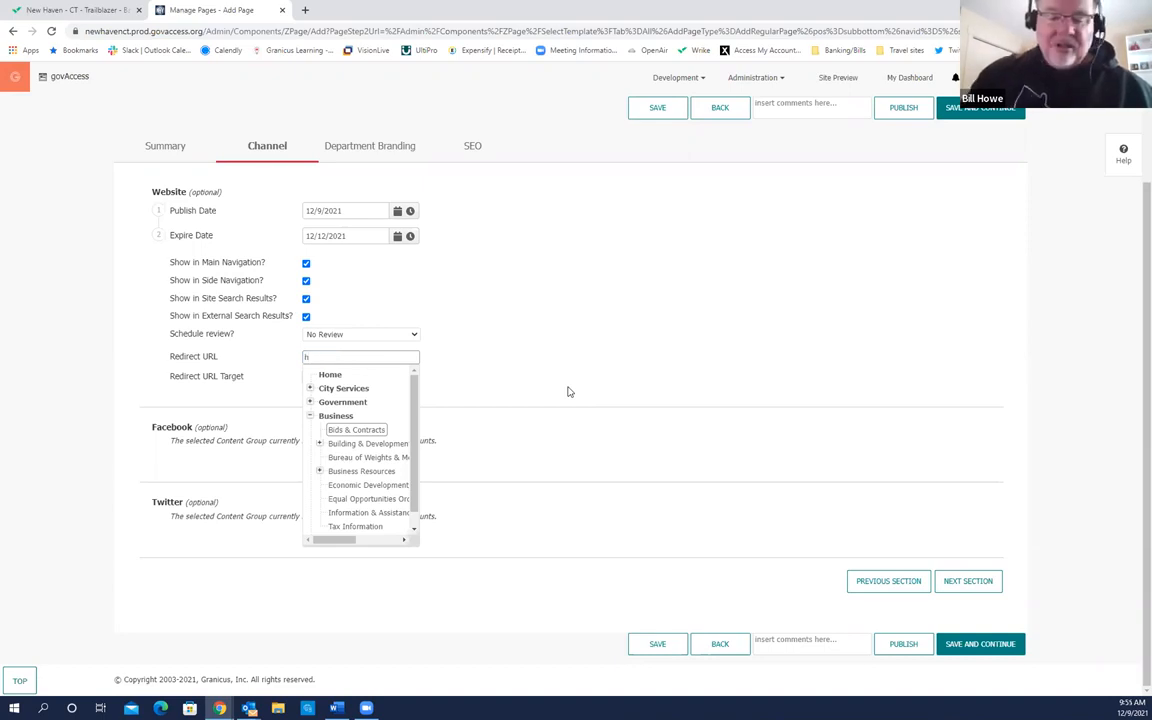
{"action": "left_click", "coordinate": [568, 391]}
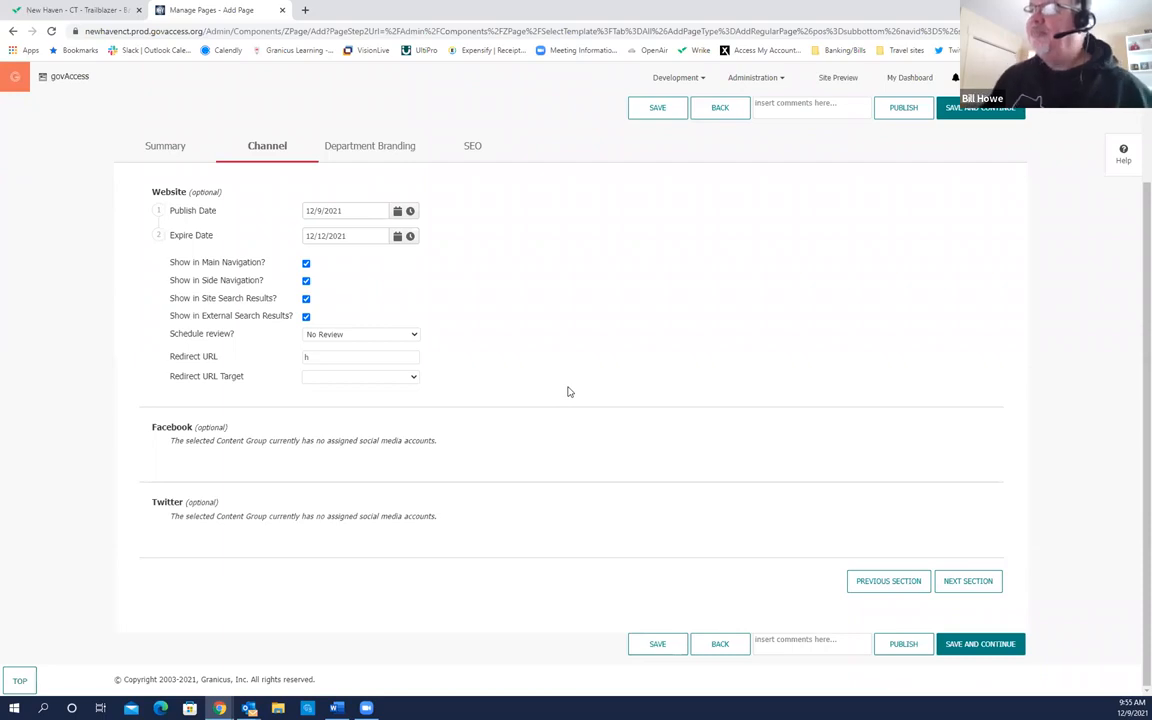
{"action": "left_click", "coordinate": [333, 356]}
{"action": "type", "text": "ttp"}
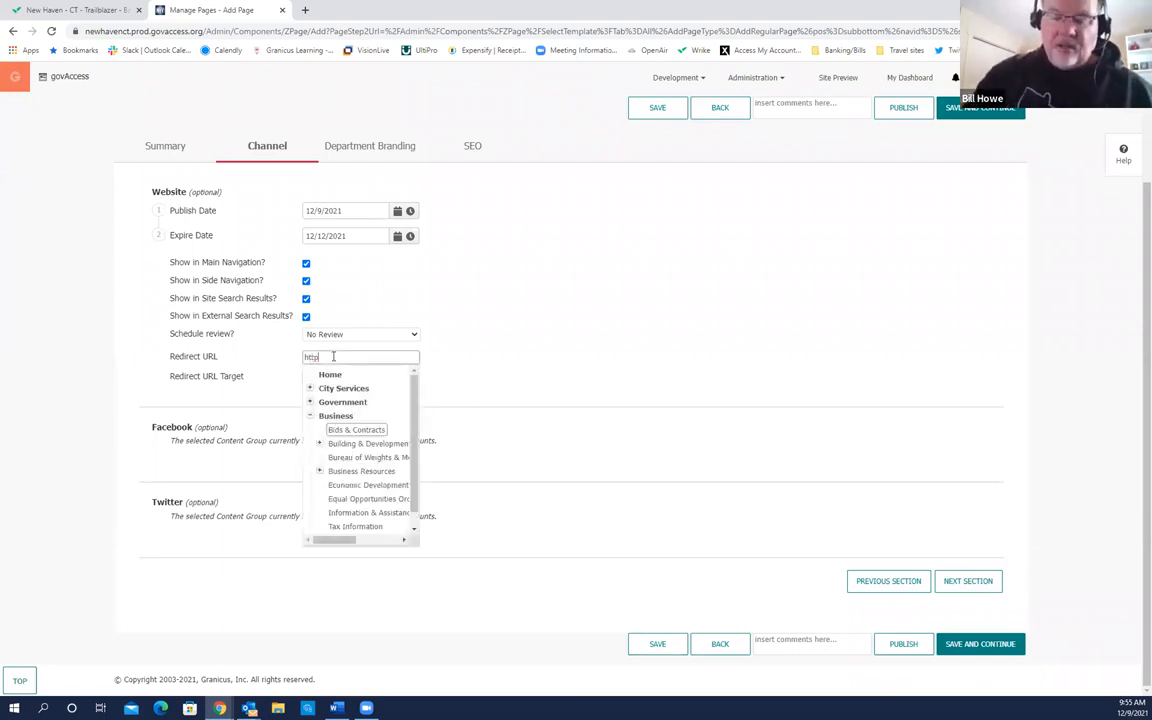
{"action": "type", "text": "://w"}
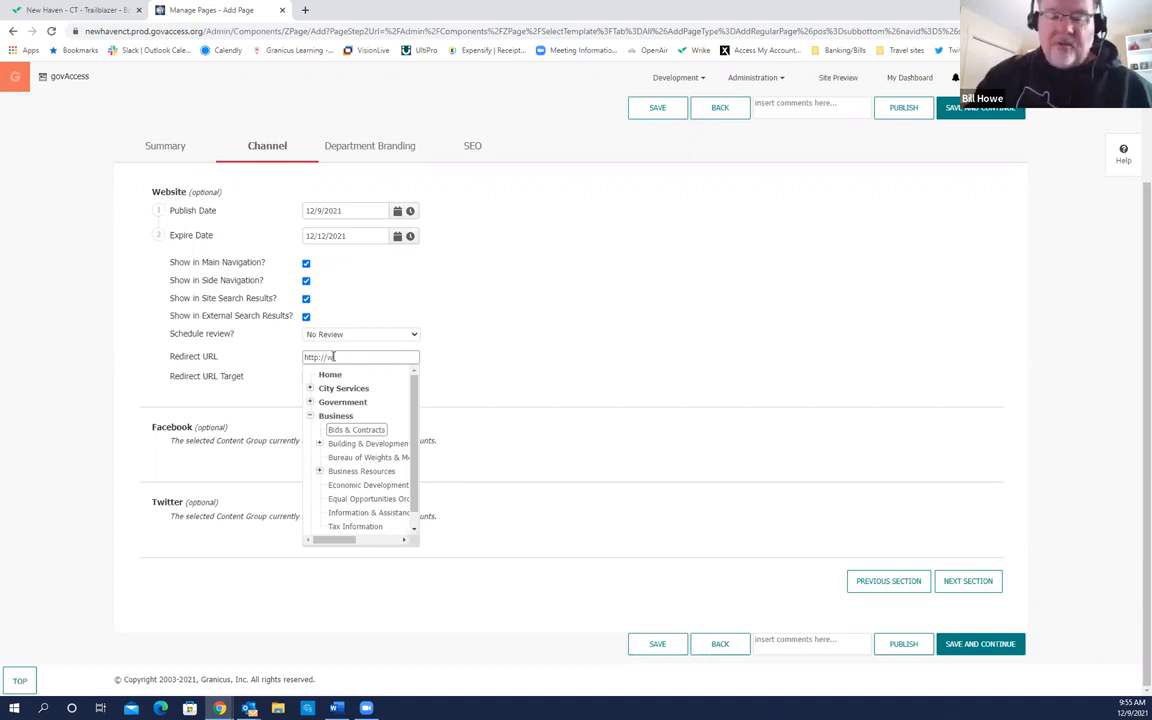
{"action": "type", "text": "ww.state"}
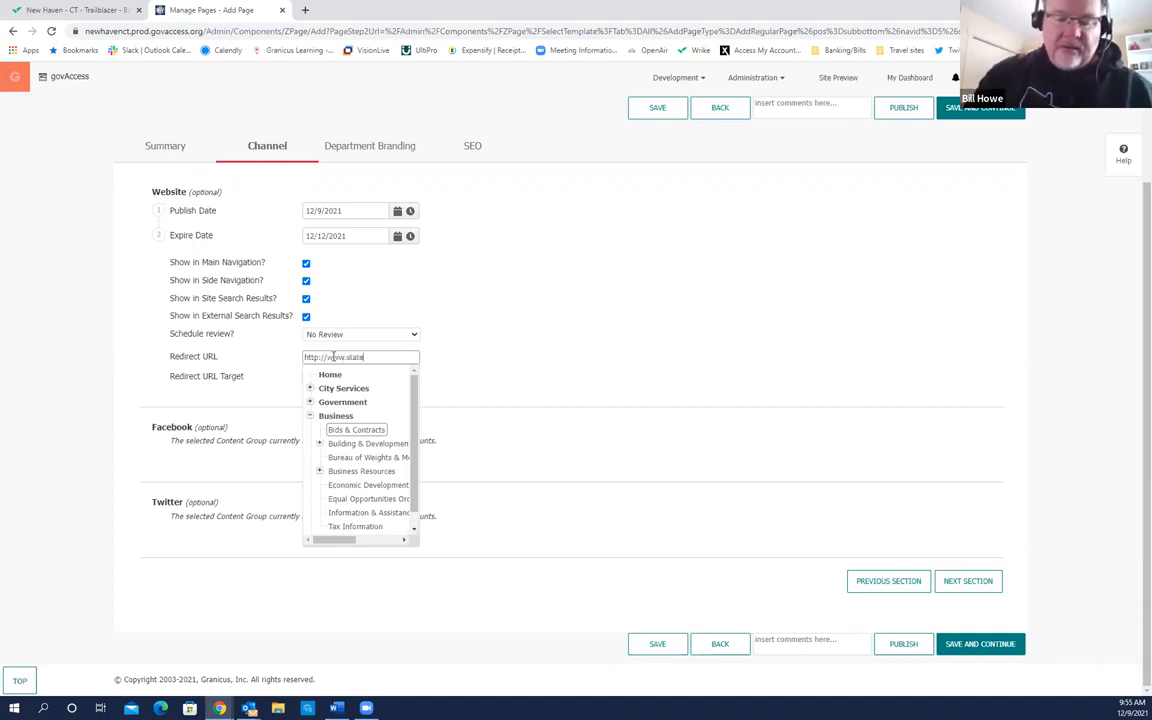
{"action": "type", "text": "ofCT.gov/v"}
{"action": "type", "text": "etera"}
{"action": "type", "text": "gistrat"}
{"action": "type", "text": "io"}
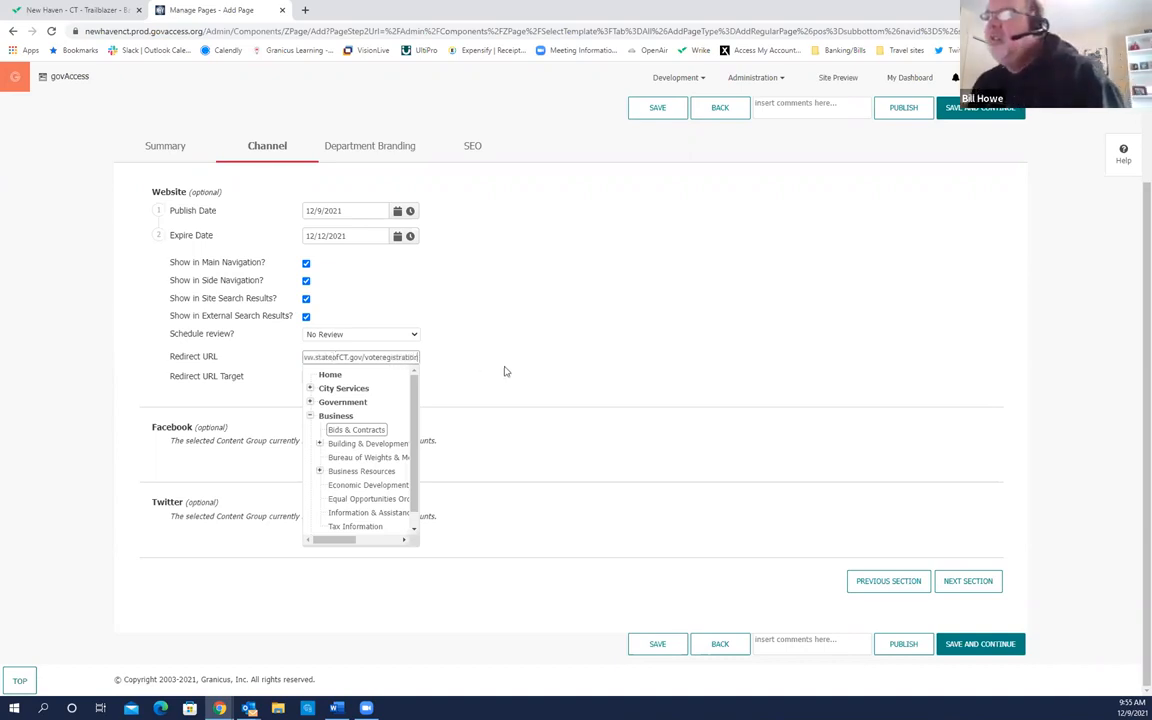
{"action": "left_click", "coordinate": [455, 335]}
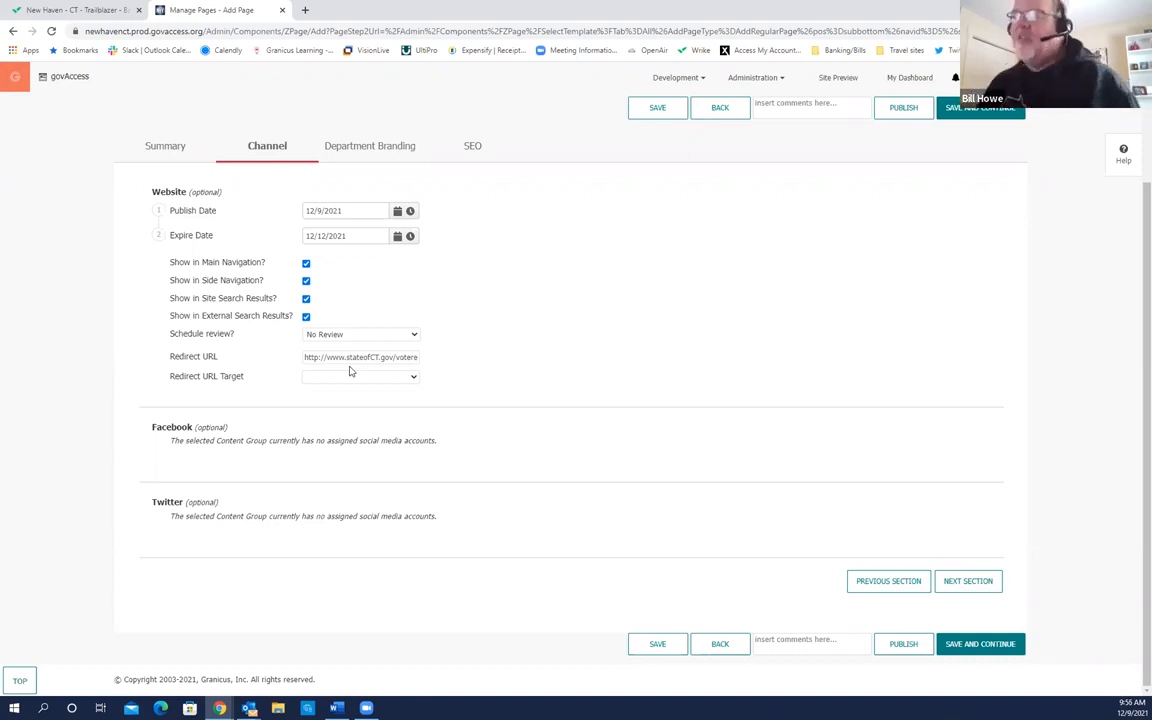
Step: Delete the Redirect URL text and leave the Redirect URL Target (Same/New Window) unset
{"action": "left_click_drag", "start_coordinate": [304, 357], "coordinate": [450, 358]}
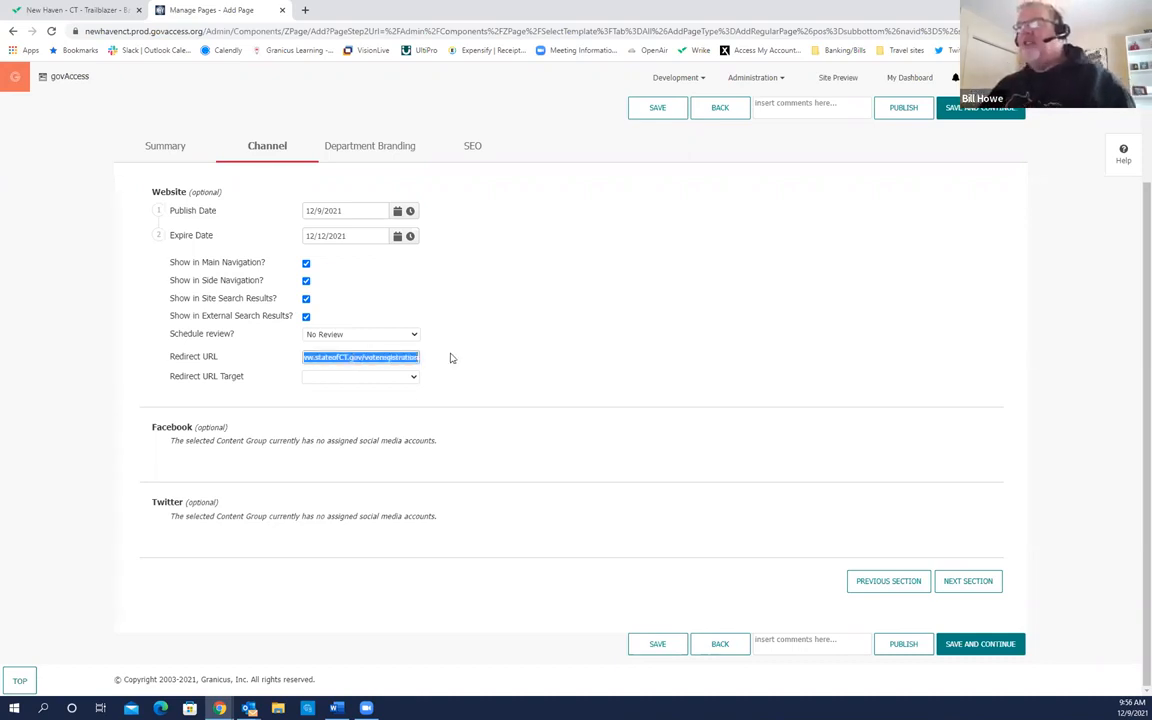
{"action": "key", "text": "BackSpace"}
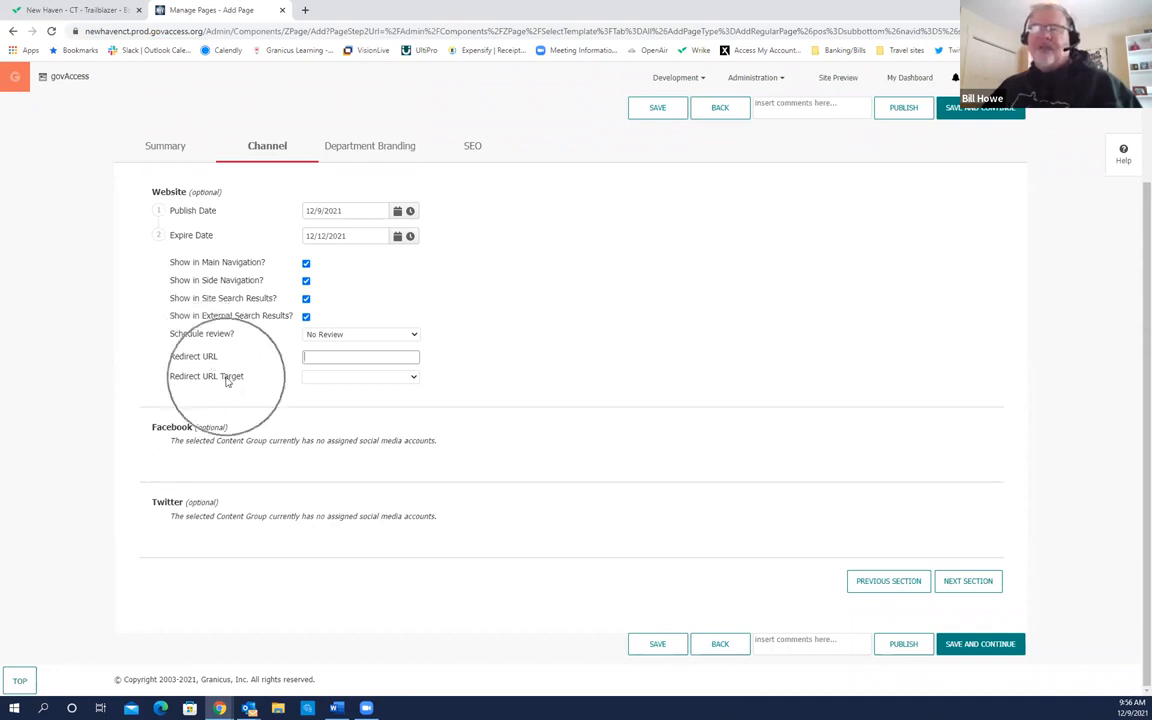
{"action": "left_click", "coordinate": [411, 378]}
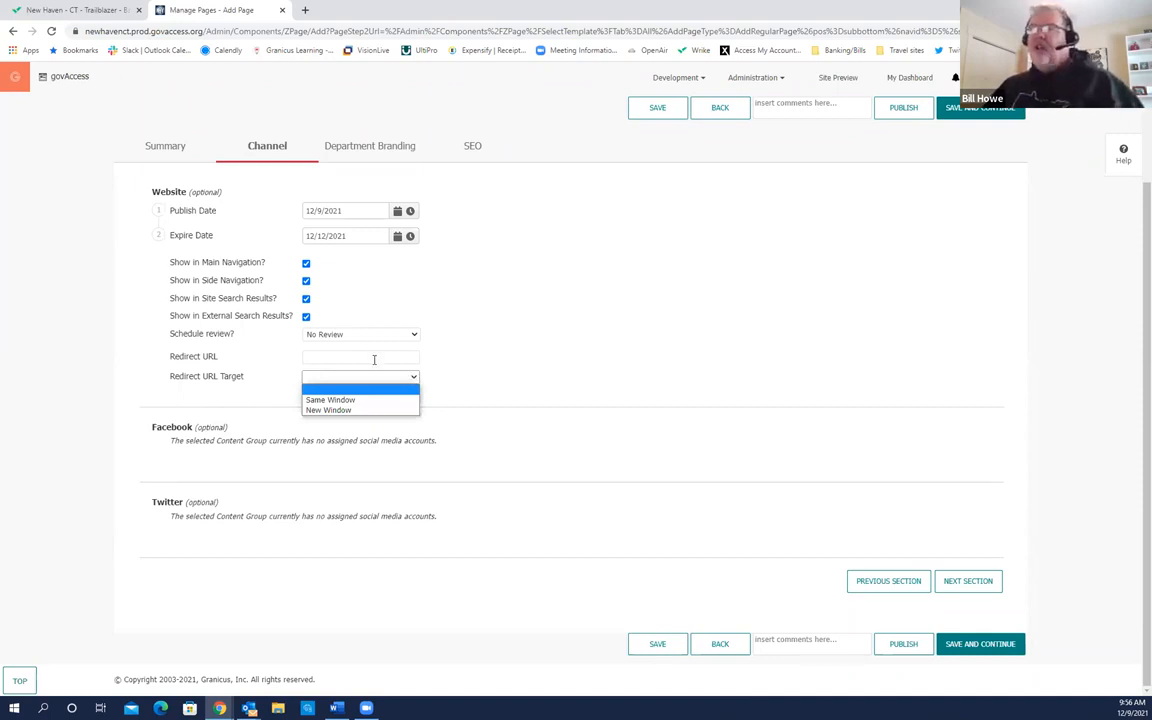
{"action": "left_click", "coordinate": [374, 358]}
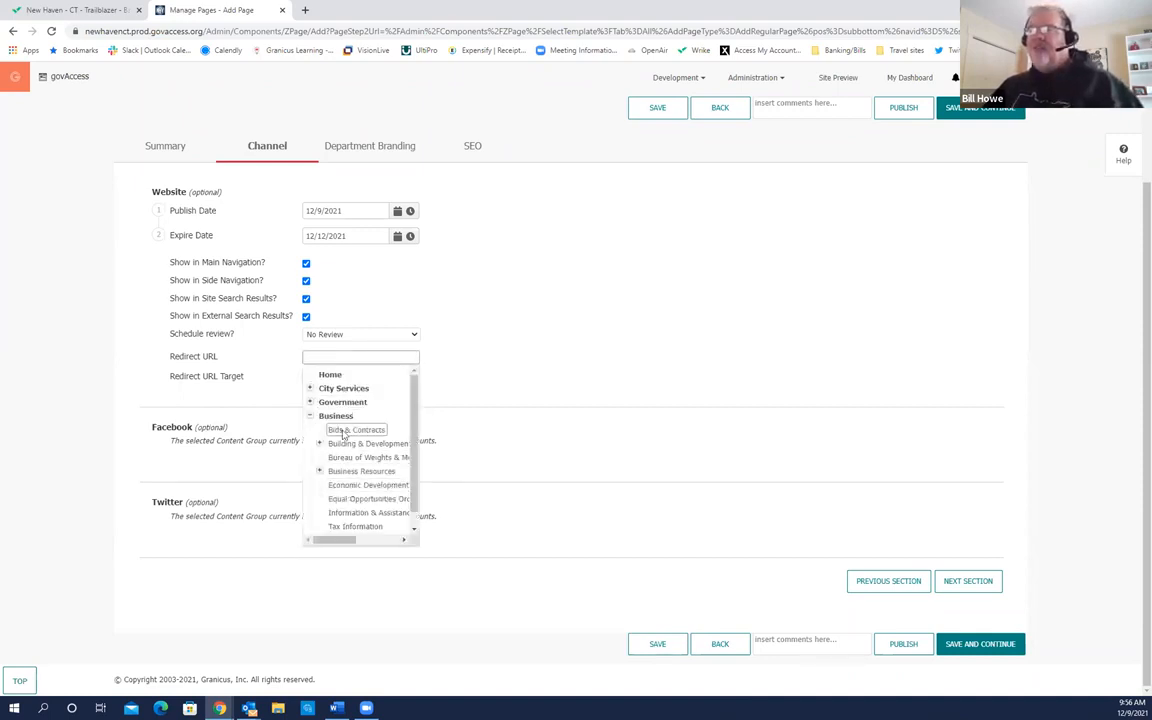
{"action": "left_click", "coordinate": [545, 357]}
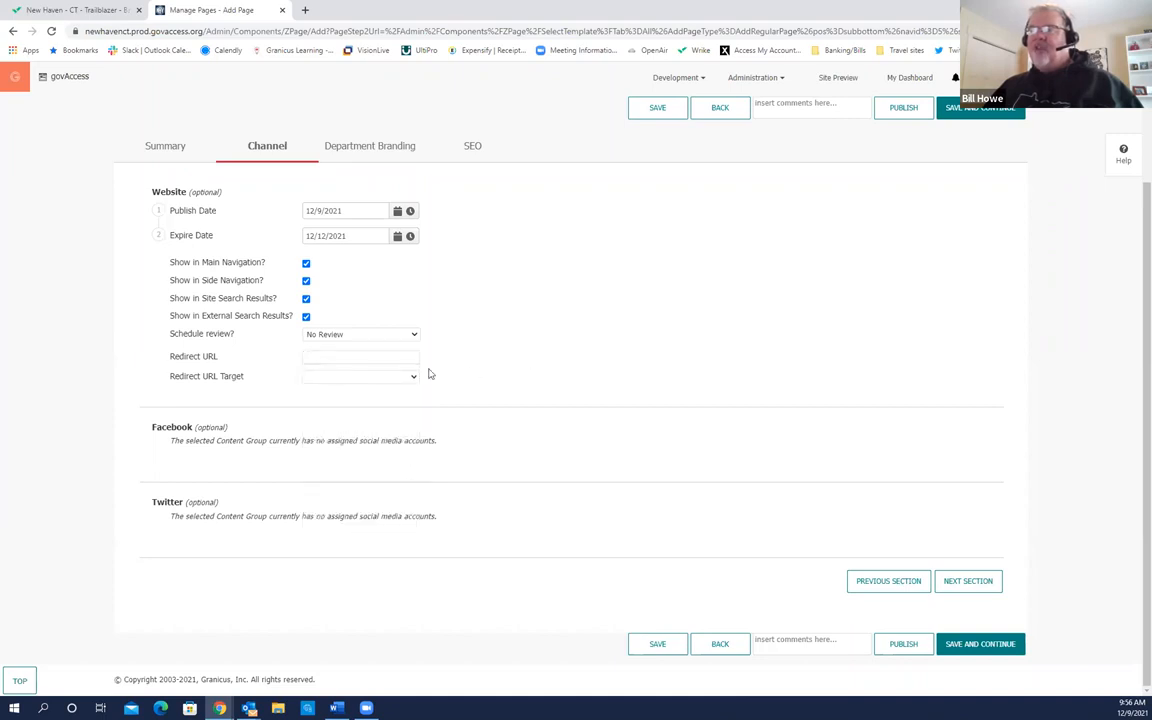
{"action": "left_click", "coordinate": [411, 378]}
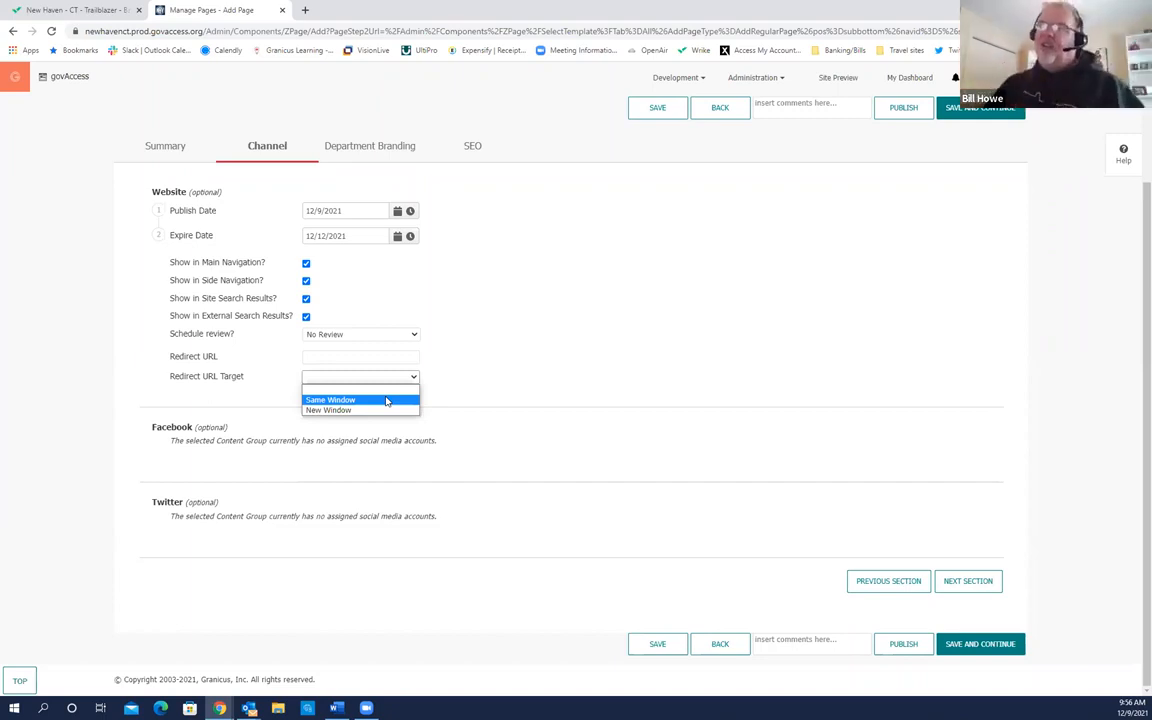
{"action": "left_click", "coordinate": [398, 376]}
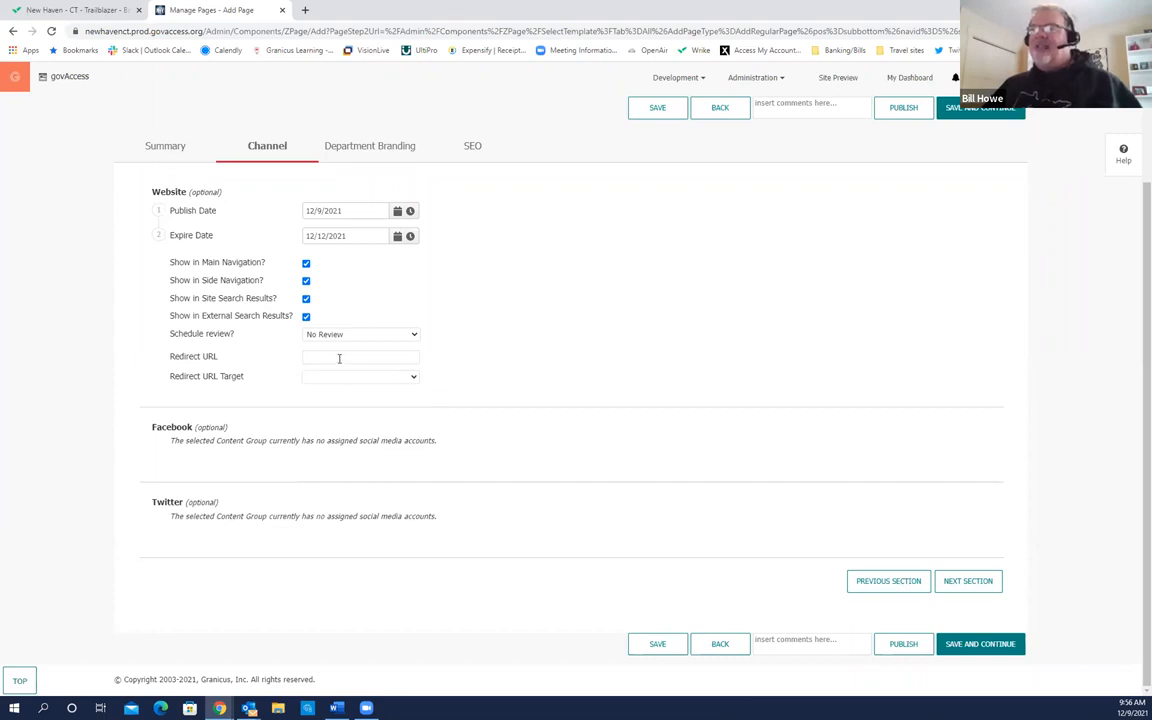
{"action": "left_click", "coordinate": [411, 376]}
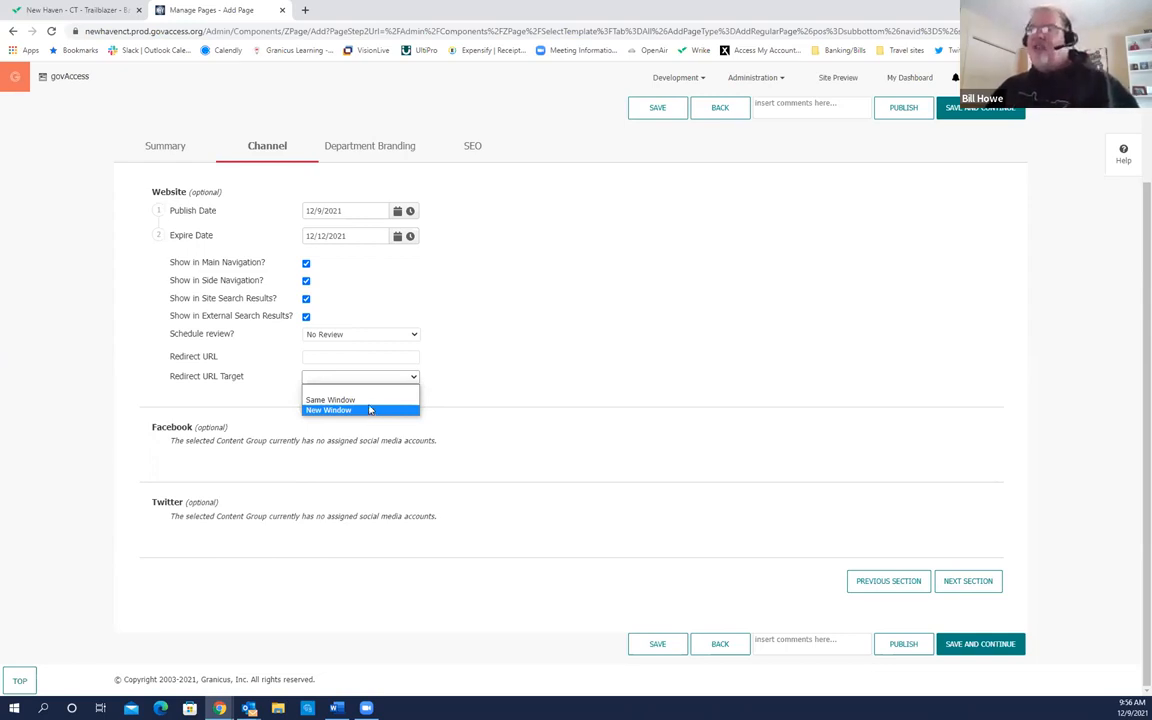
{"action": "left_click", "coordinate": [494, 374]}
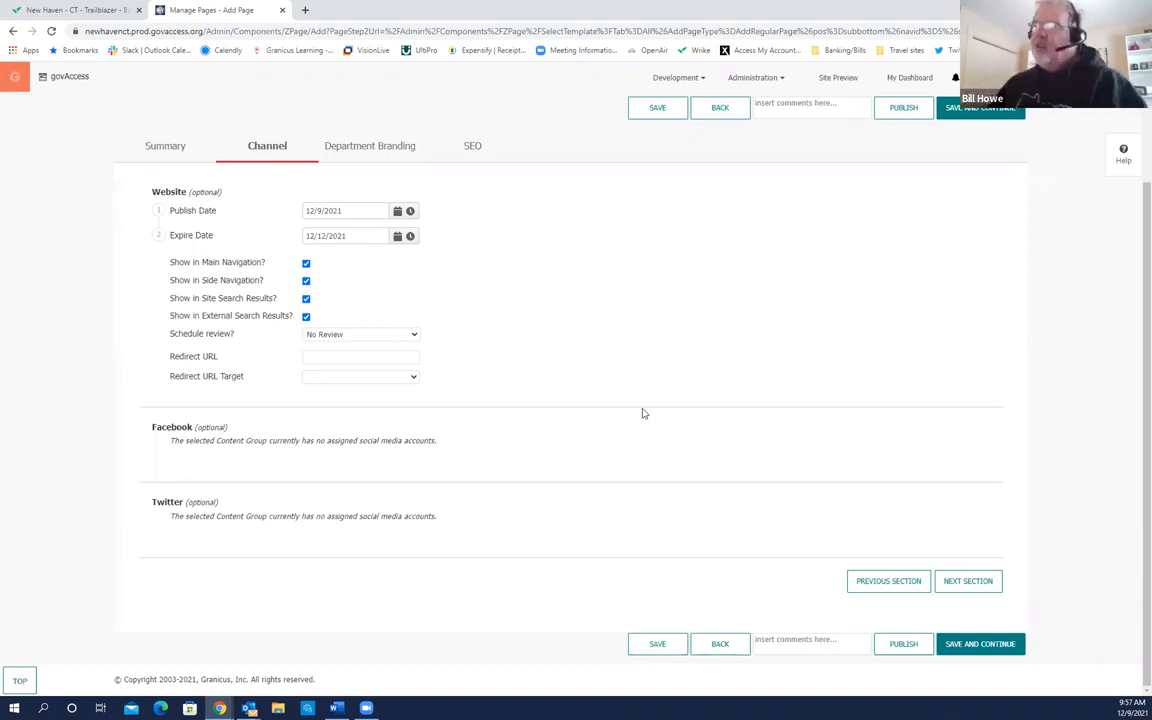
Step: Assign the page to the Admin department under Department Branding, then continue to SEO
{"action": "left_click", "coordinate": [979, 588]}
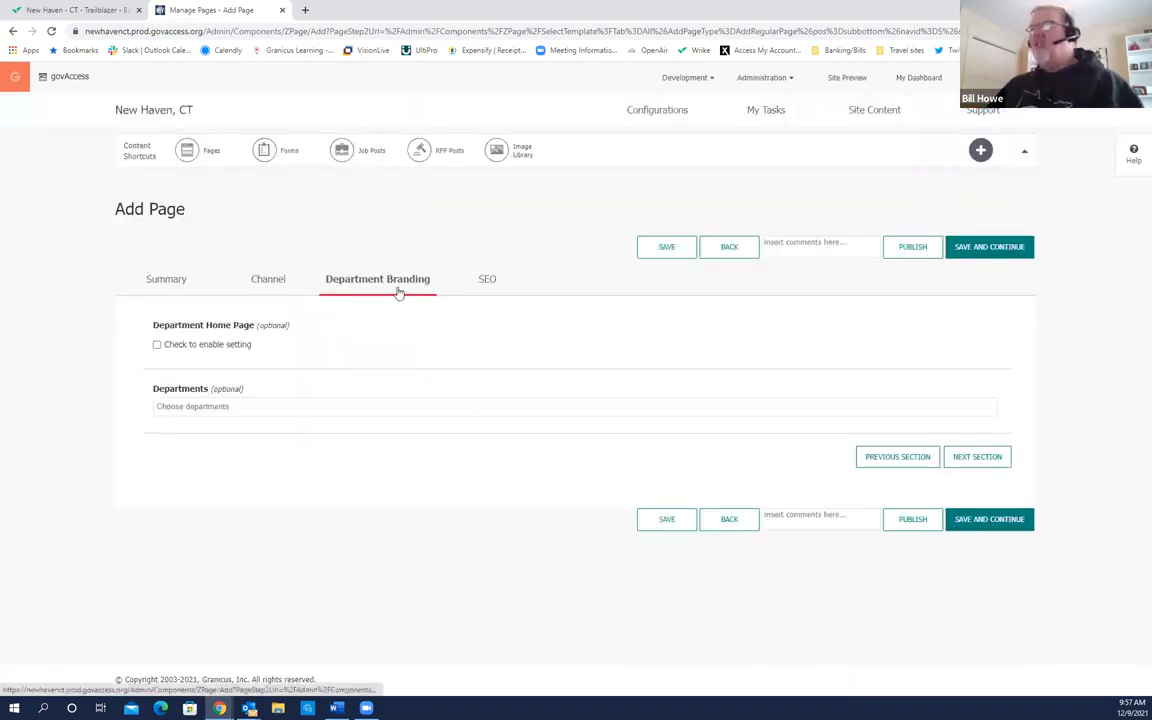
{"action": "left_click", "coordinate": [249, 406]}
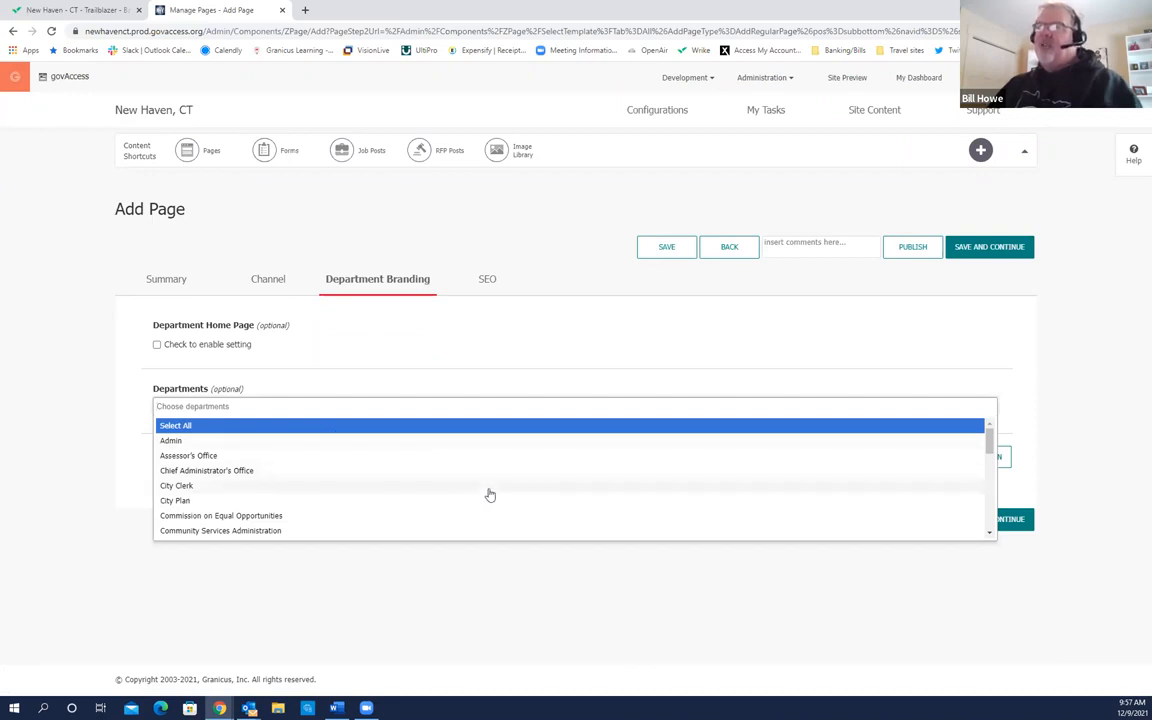
{"action": "left_click", "coordinate": [172, 441]}
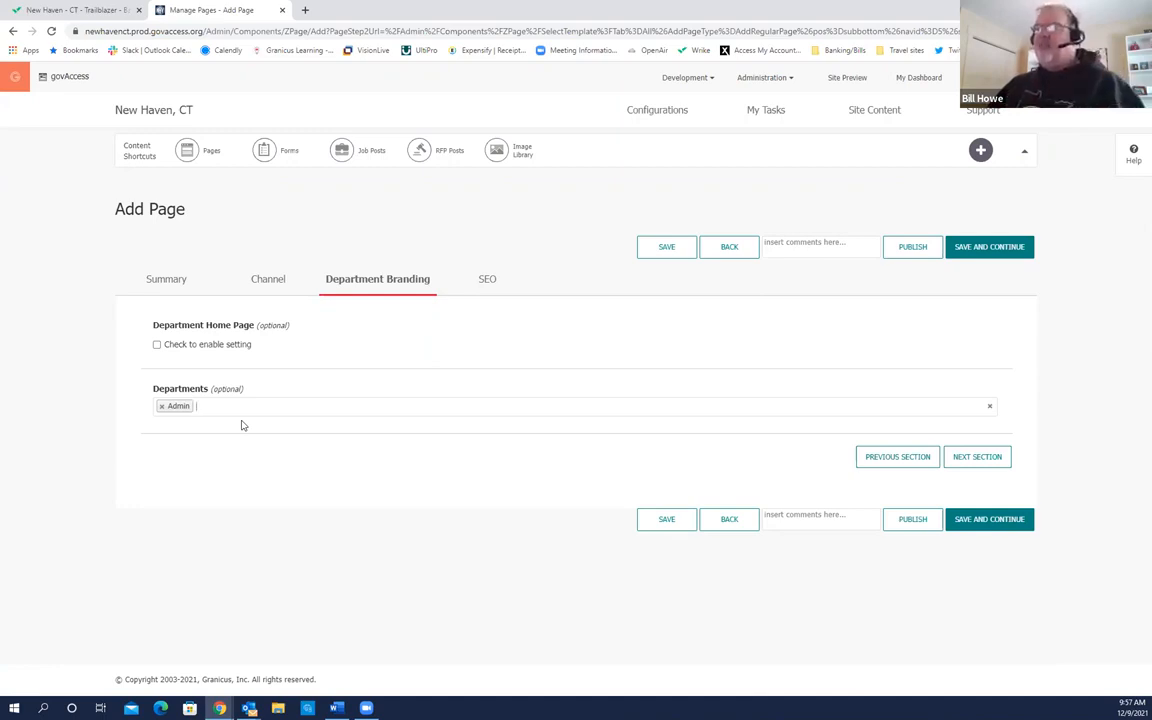
{"action": "left_click", "coordinate": [977, 457]}
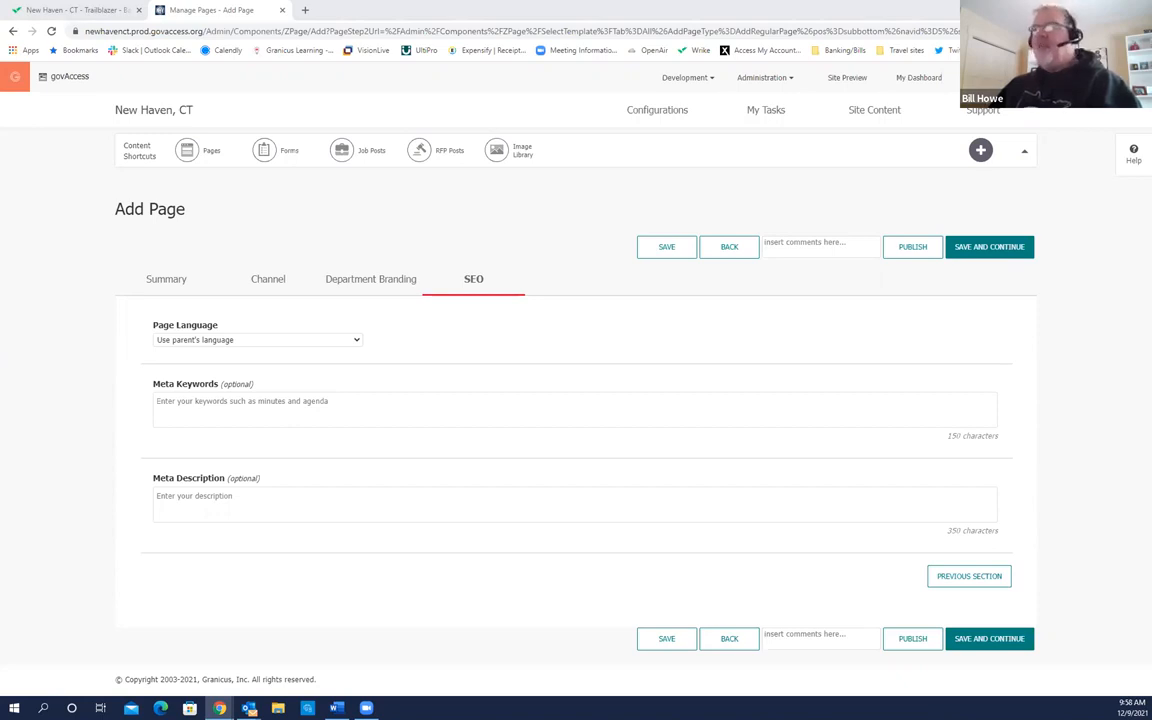
{"action": "left_click", "coordinate": [190, 396]}
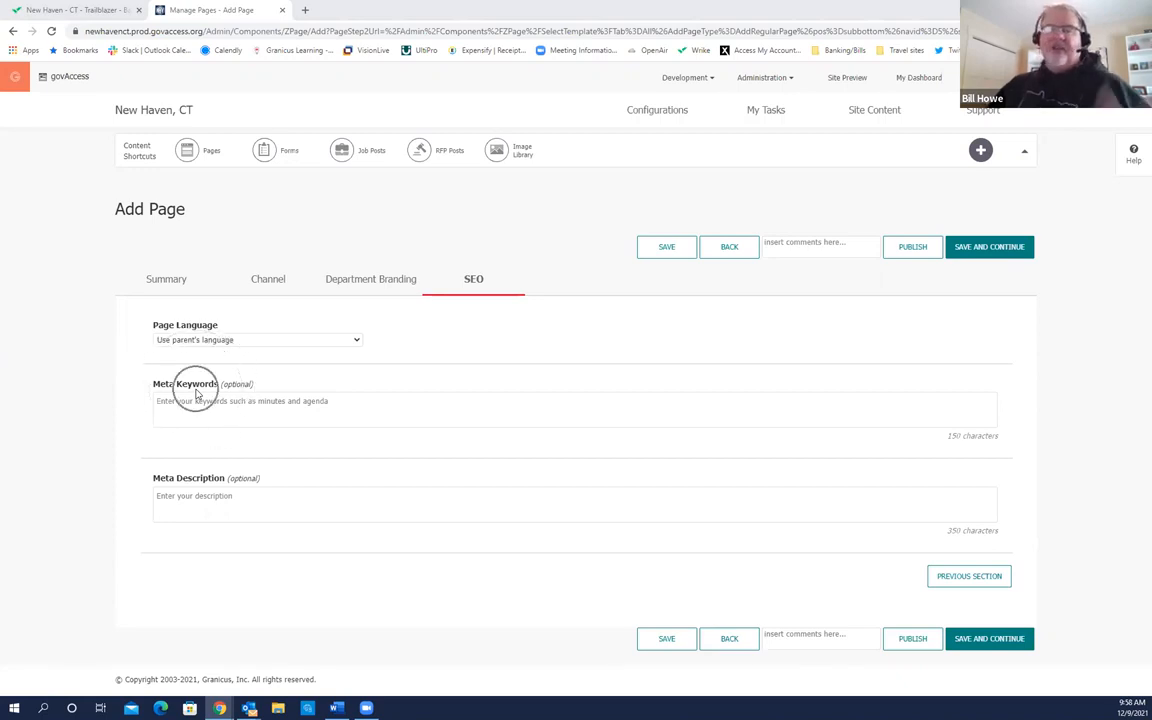
{"action": "left_click", "coordinate": [184, 403]}
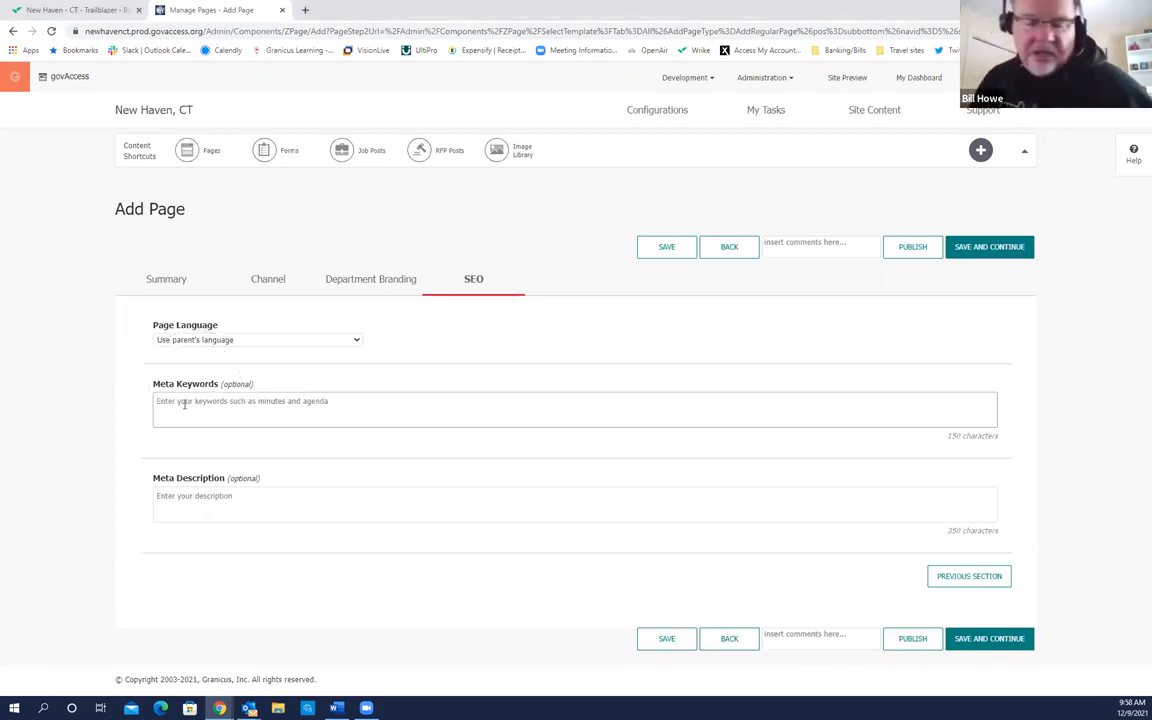
{"action": "type", "text": "waste "}
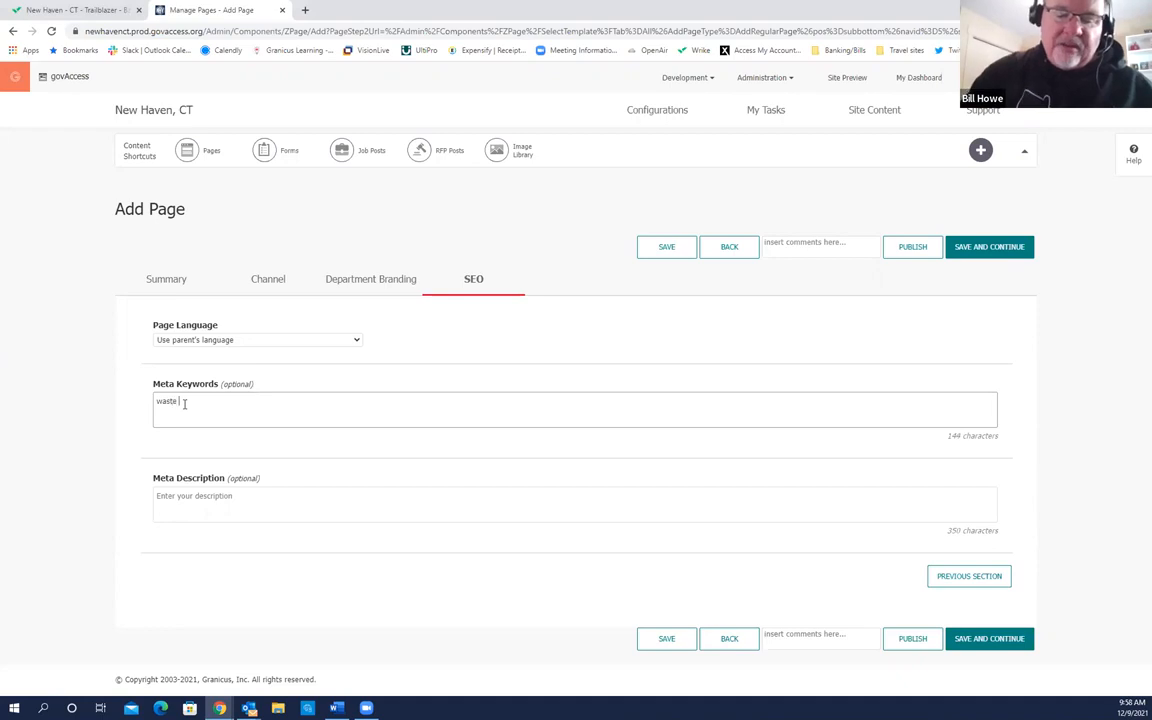
{"action": "type", "text": "management"}
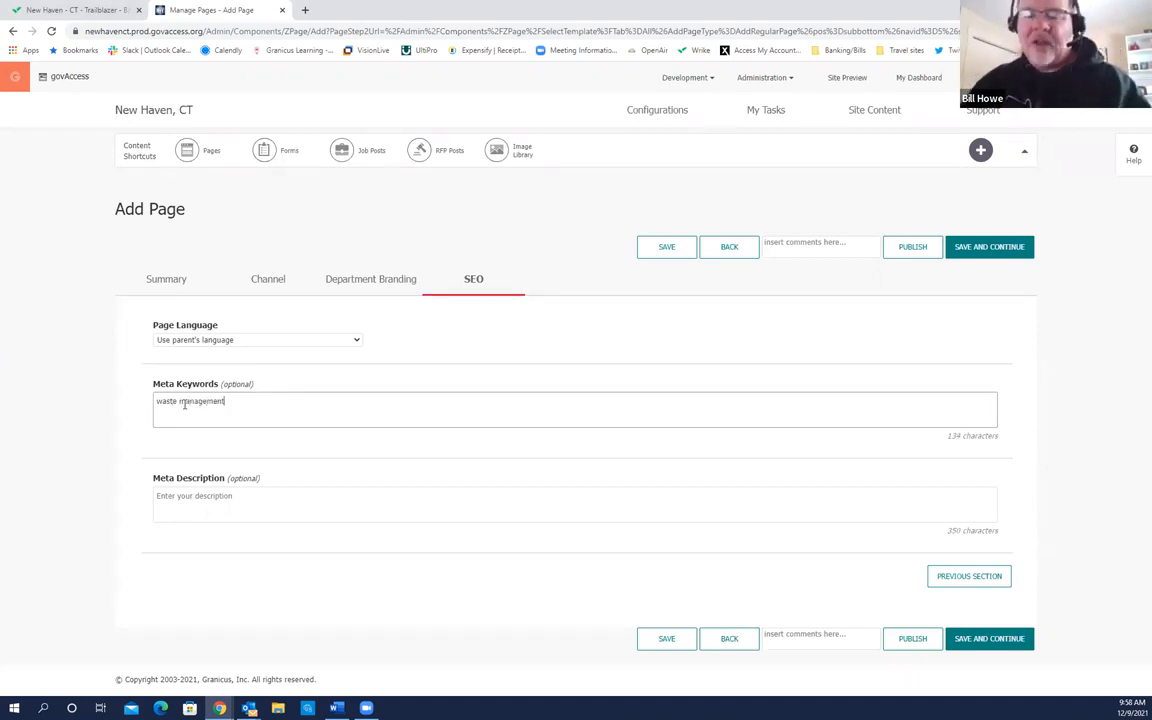
{"action": "type", "text": ", "}
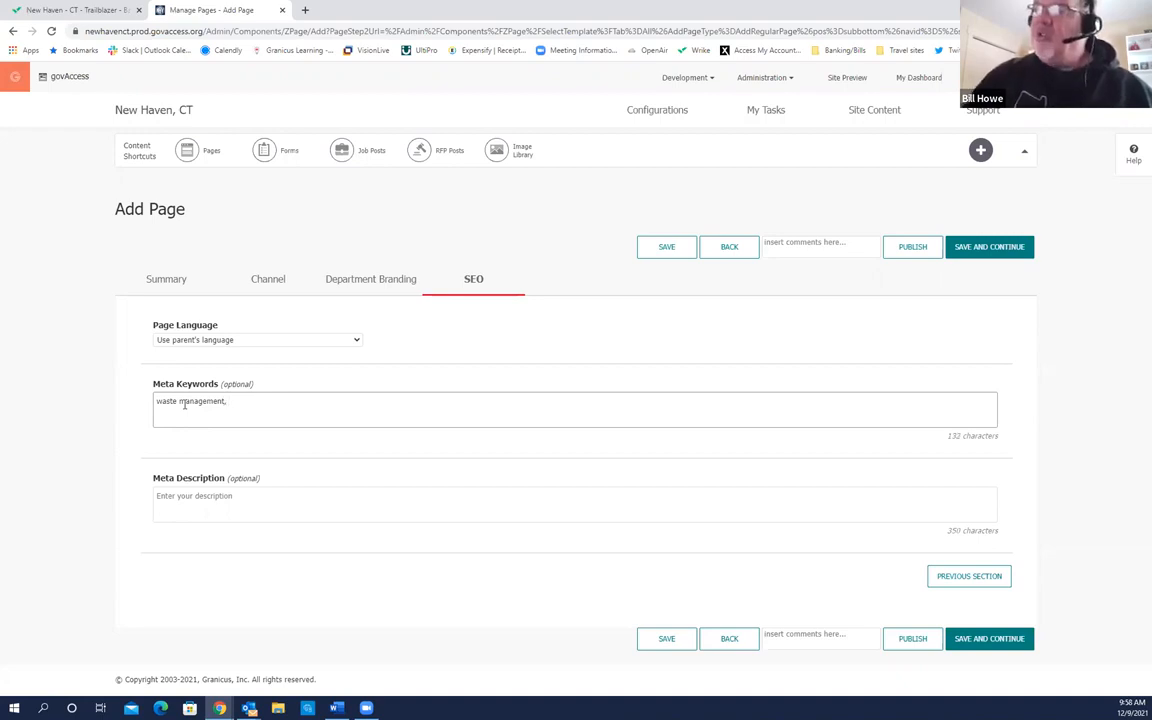
{"action": "type", "text": "garbage, trash, recycle"}
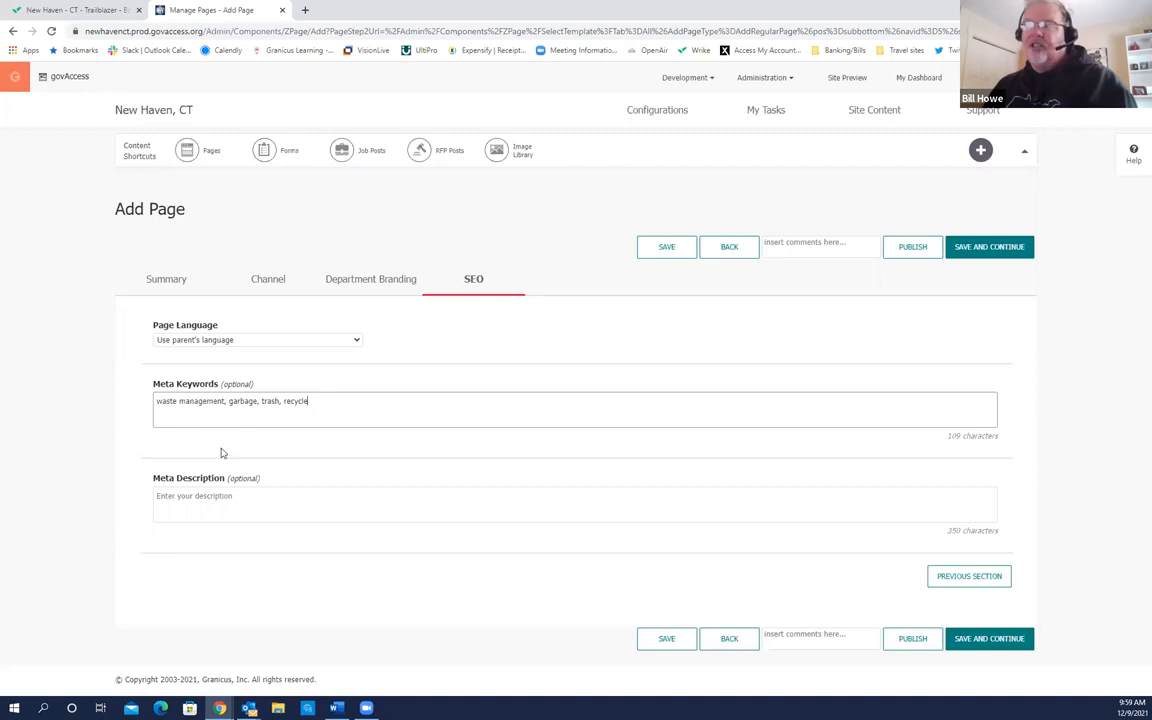
{"action": "left_click_drag", "start_coordinate": [312, 401], "coordinate": [124, 410]}
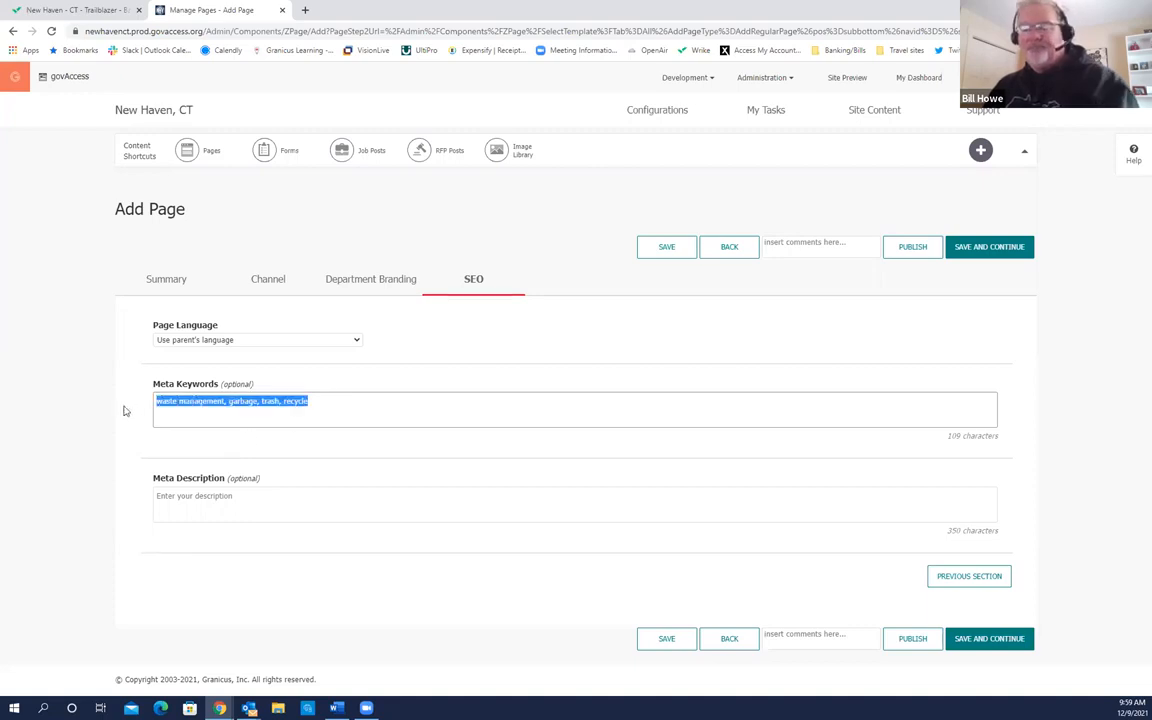
{"action": "key", "text": "Delete"}
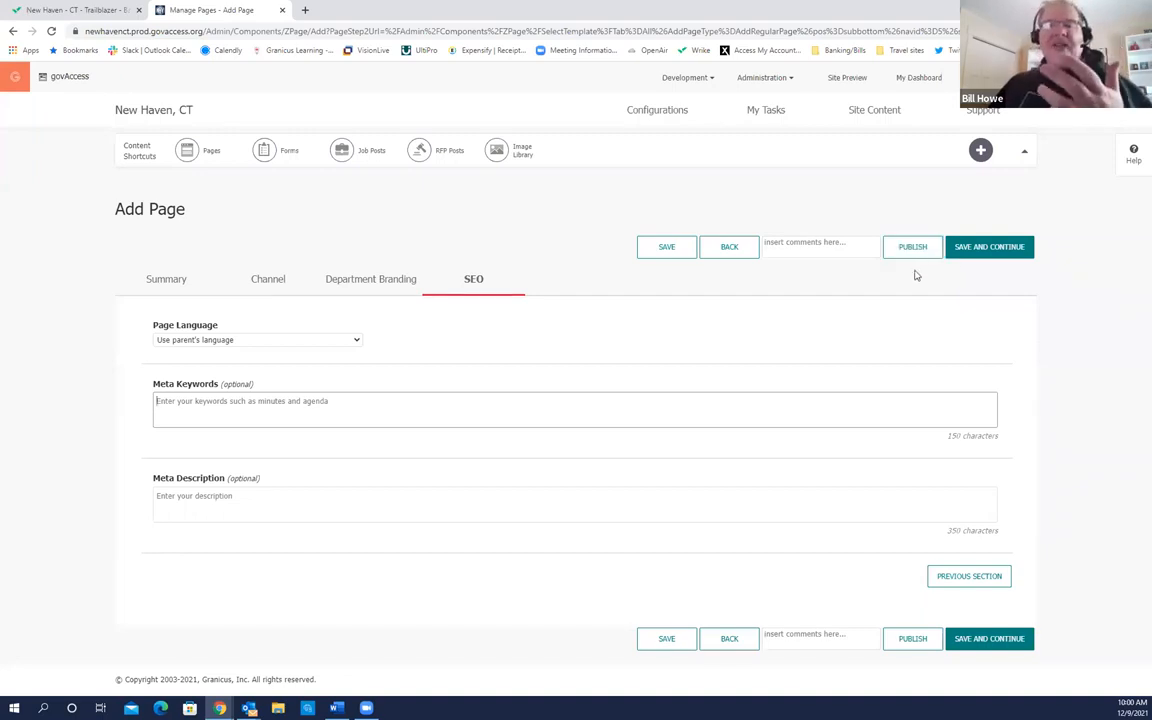
Step: Save the page, open WGH under Contact, and scroll down to its empty Content Area
{"action": "left_click", "coordinate": [989, 256]}
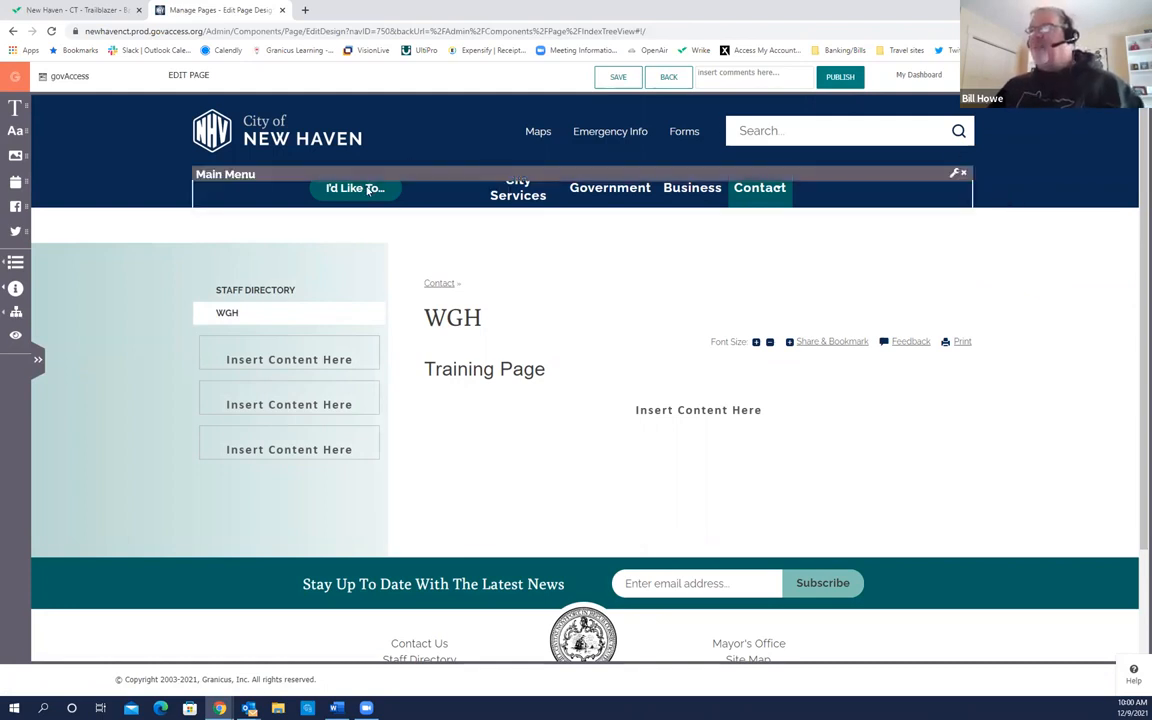
{"action": "mouse_move", "coordinate": [731, 201]}
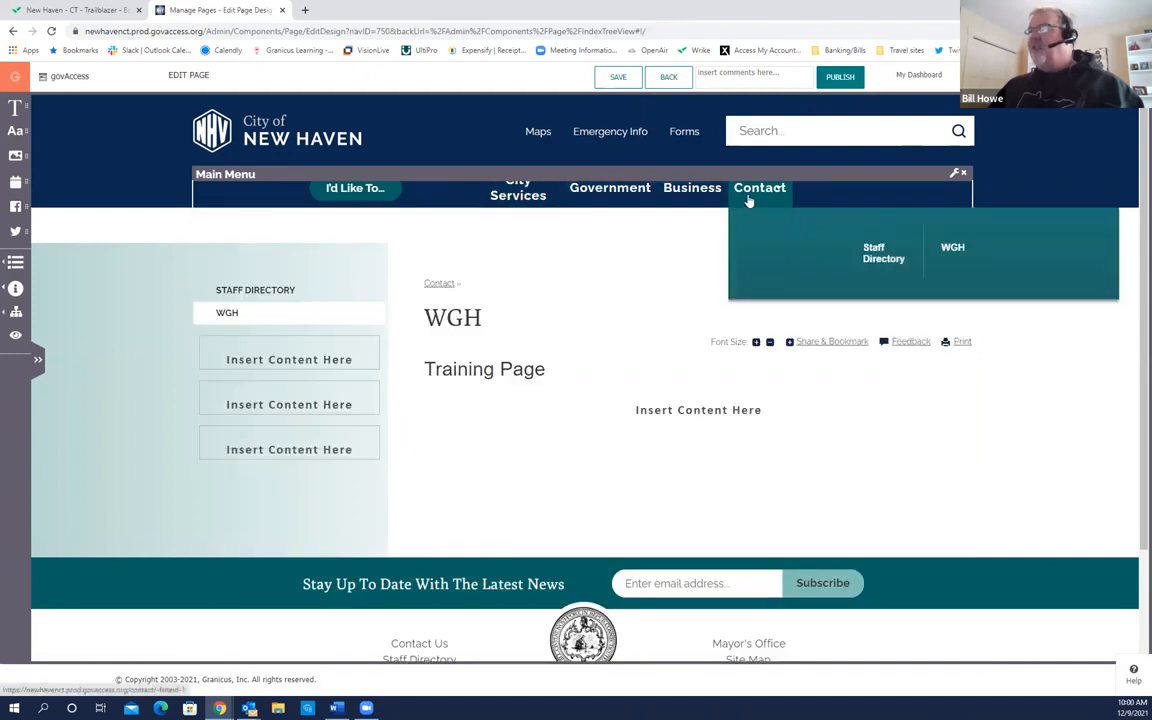
{"action": "left_click", "coordinate": [950, 256]}
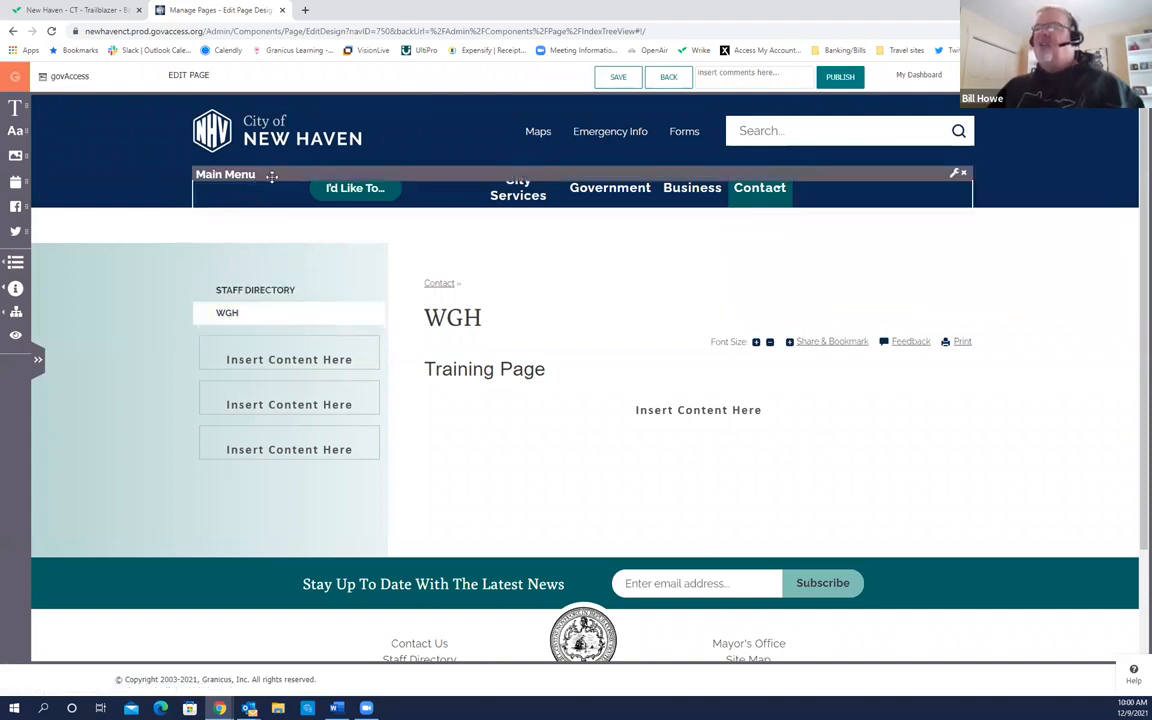
{"action": "left_click", "coordinate": [255, 172]}
{"action": "left_click", "coordinate": [276, 175]}
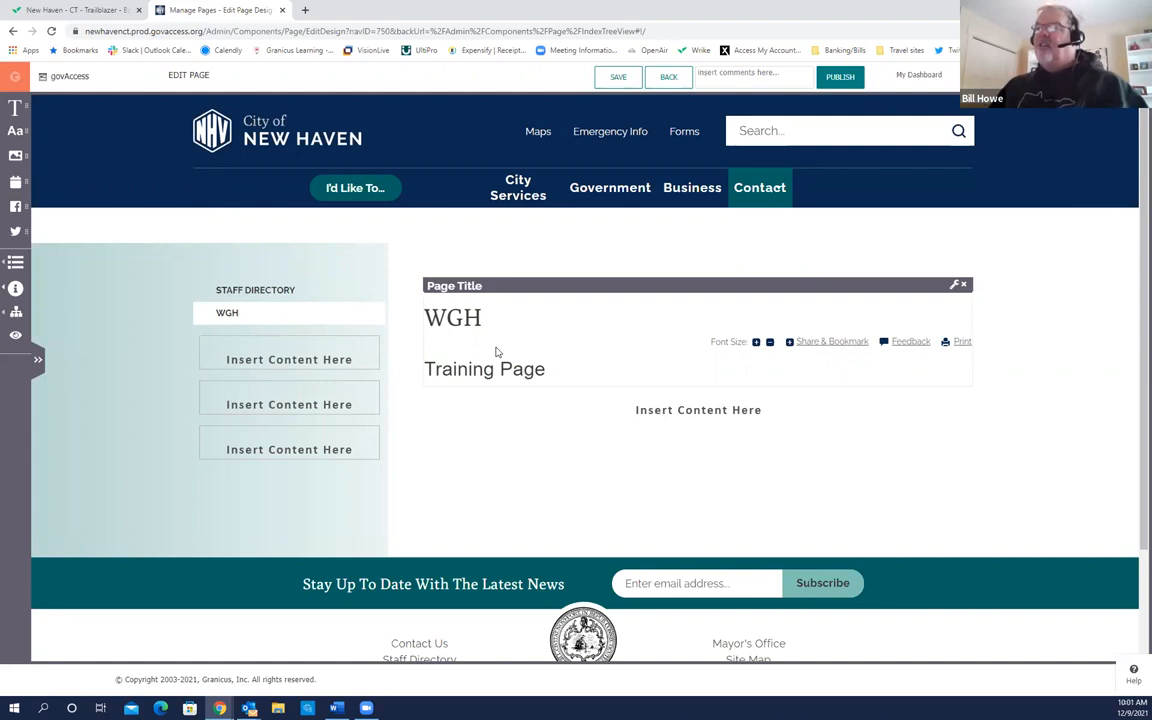
{"action": "scroll", "coordinate": [667, 343], "scroll_direction": "down", "scroll_amount": 1}
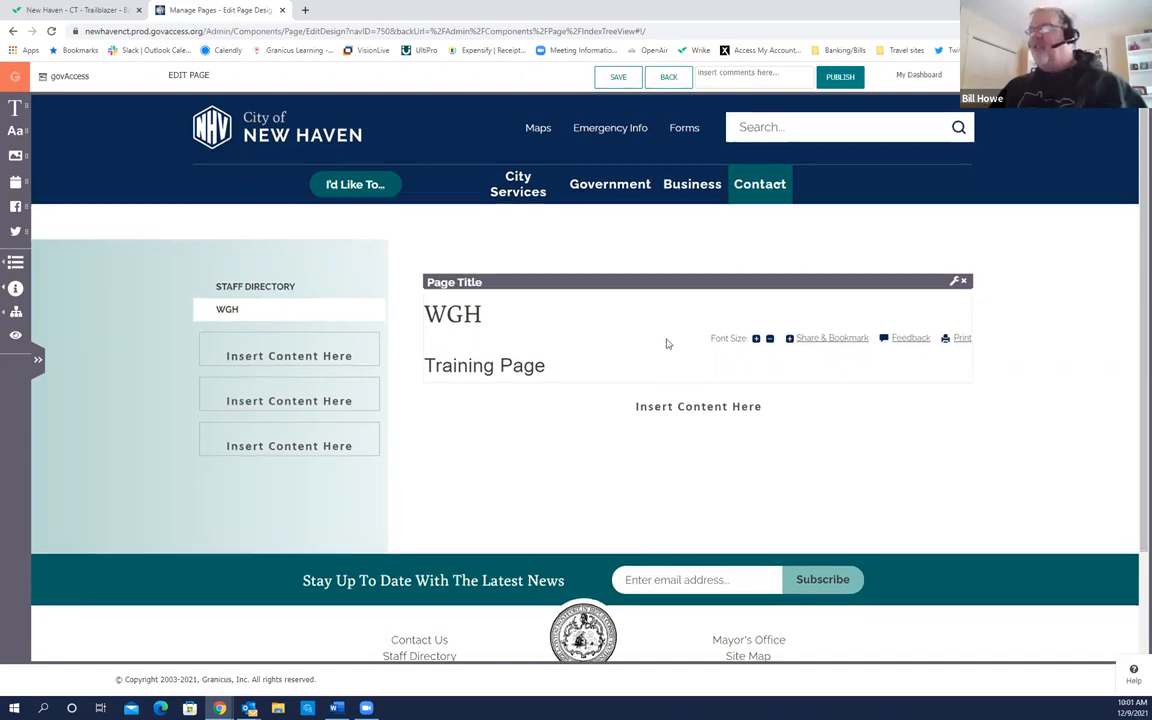
{"action": "scroll", "coordinate": [667, 343], "scroll_direction": "down", "scroll_amount": 1}
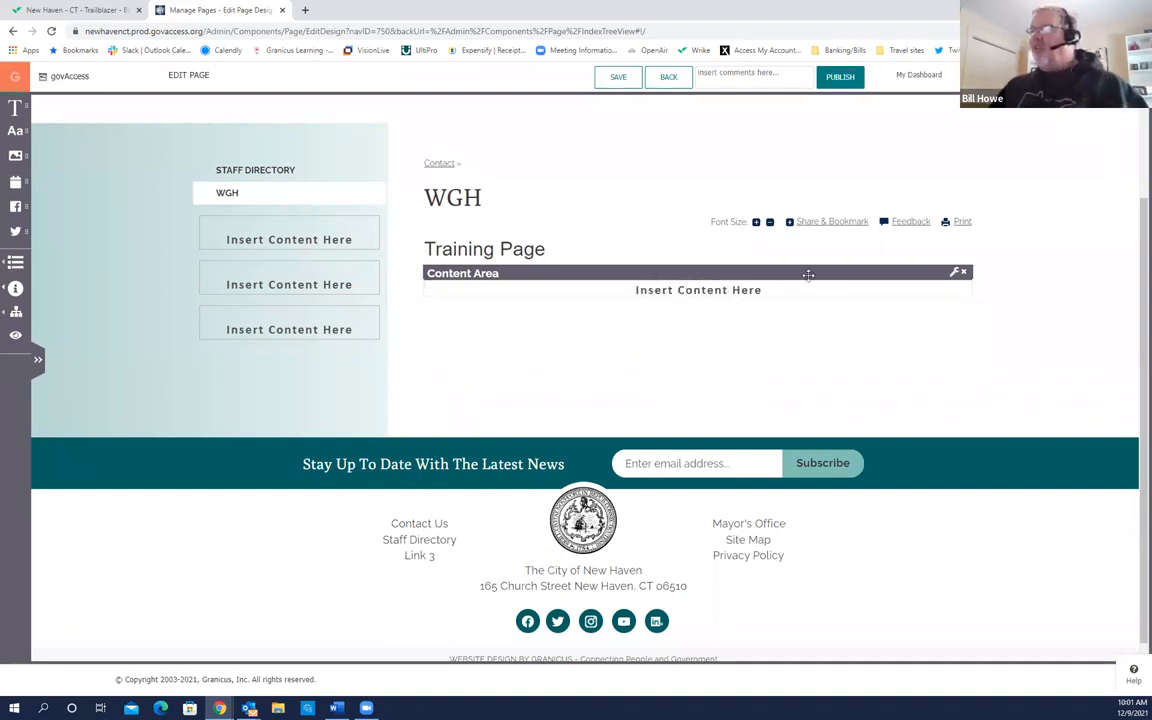
Step: Open the Content Area editor and place the caret in its empty body
{"action": "left_click", "coordinate": [954, 277]}
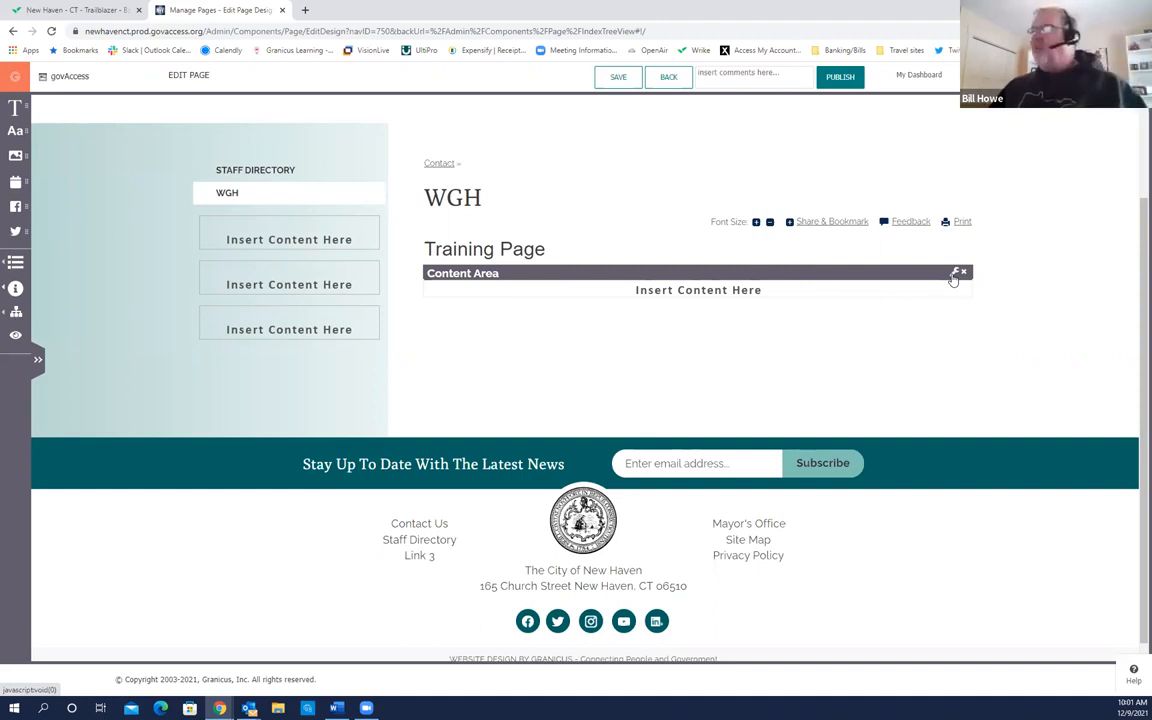
{"action": "left_click", "coordinate": [954, 277]}
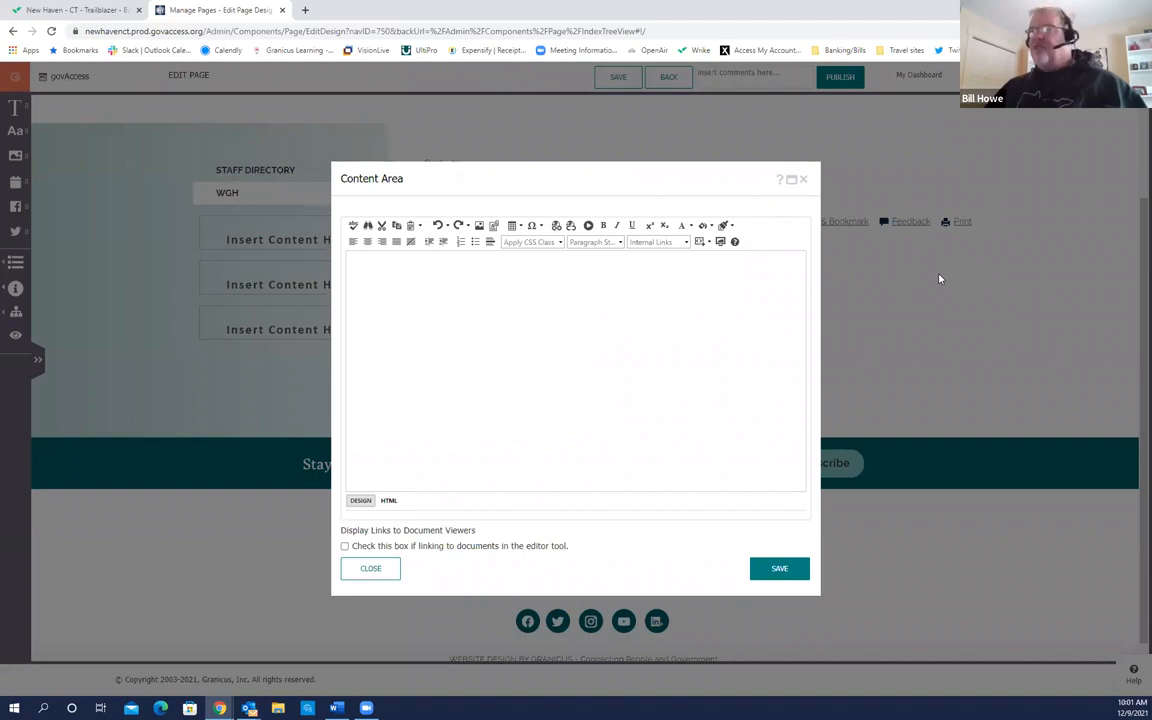
{"action": "left_click", "coordinate": [558, 347]}
{"action": "left_click", "coordinate": [559, 347]}
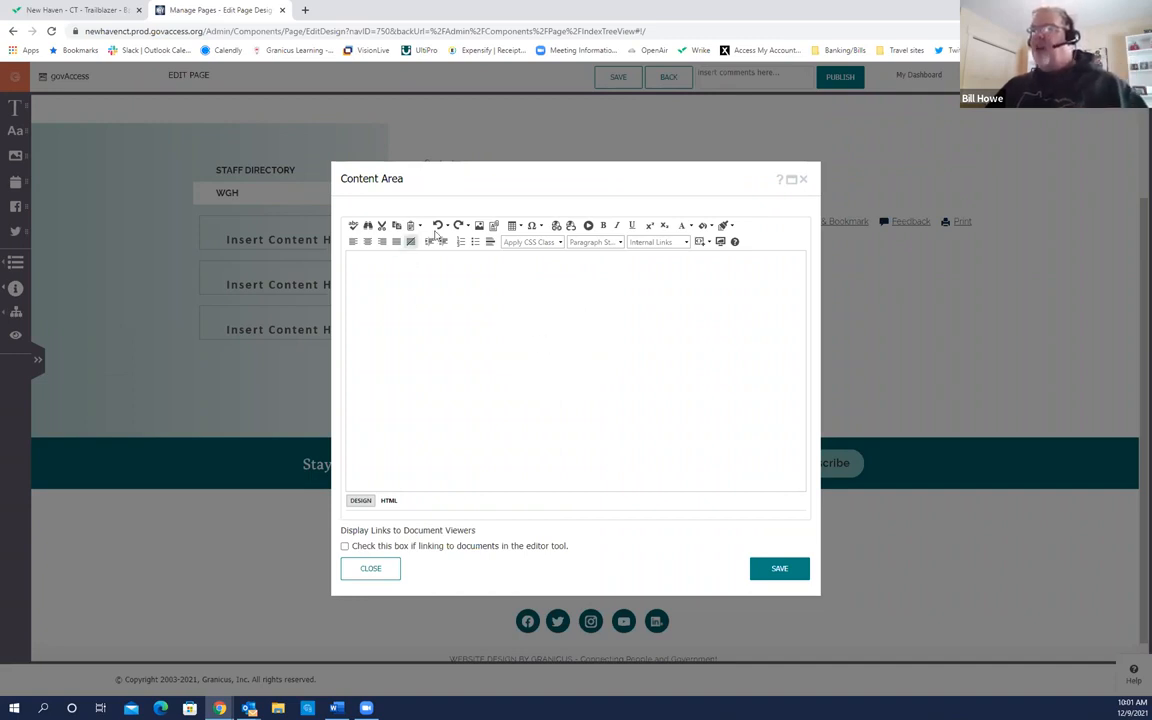
Step: Run a spellcheck and set the paragraph alignment to justified
{"action": "left_click", "coordinate": [353, 229]}
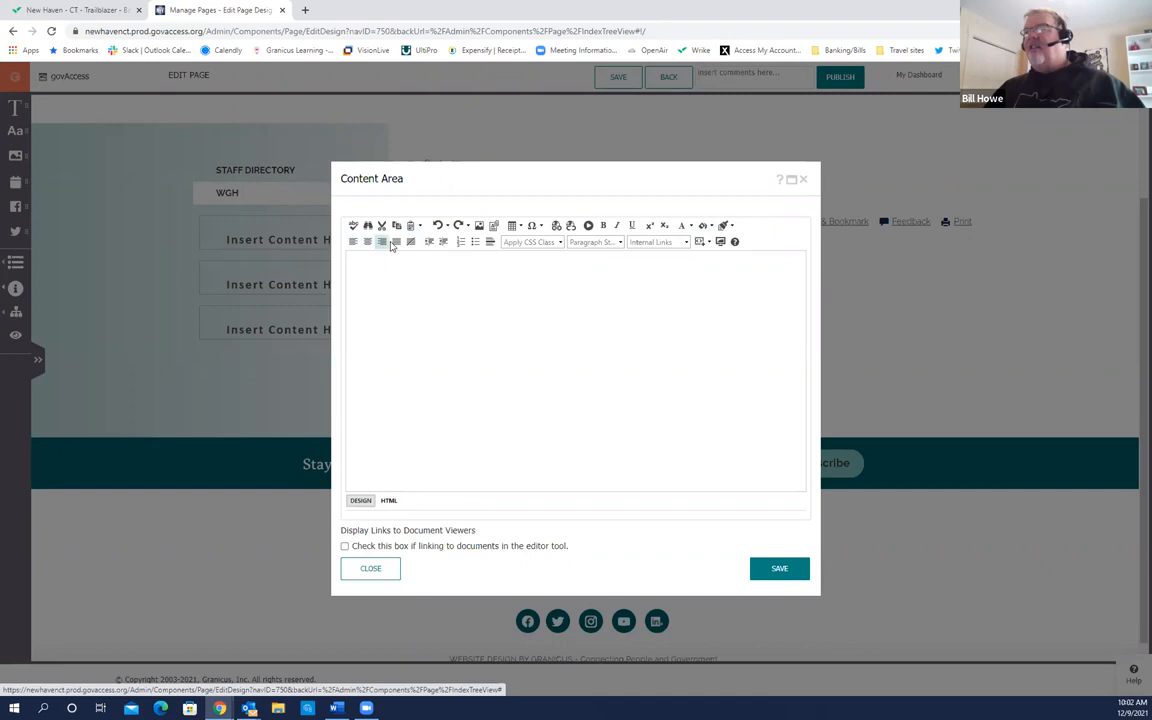
{"action": "left_click", "coordinate": [396, 245]}
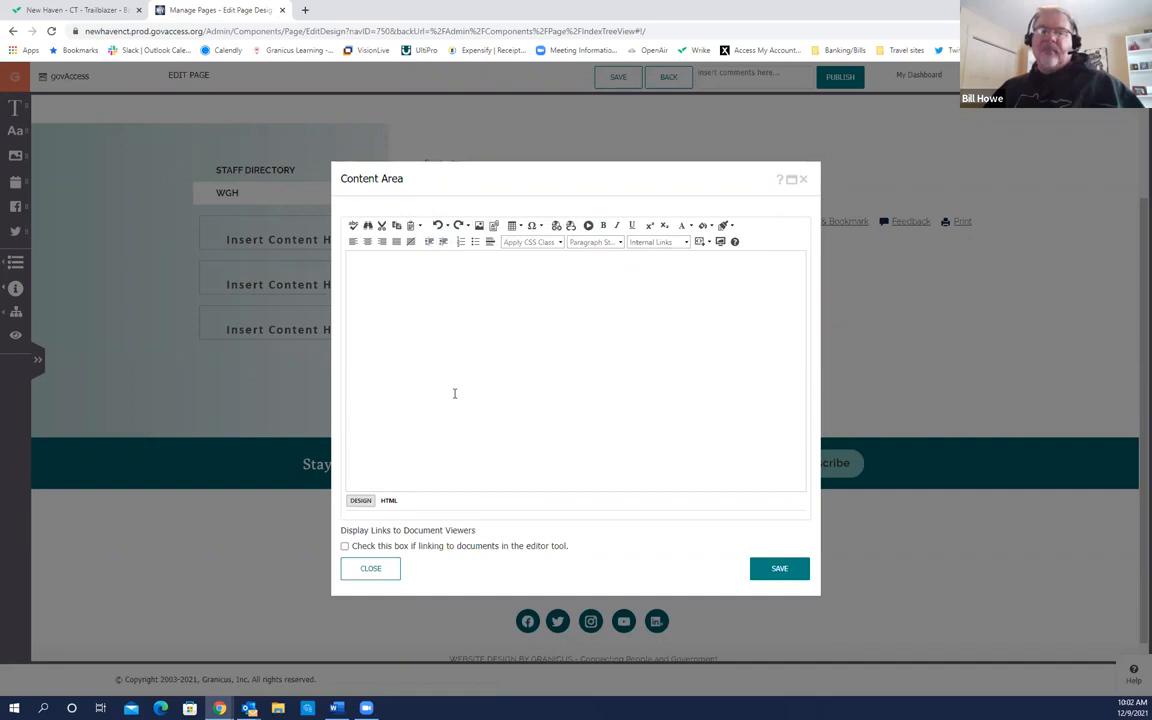
{"action": "left_click", "coordinate": [371, 259]}
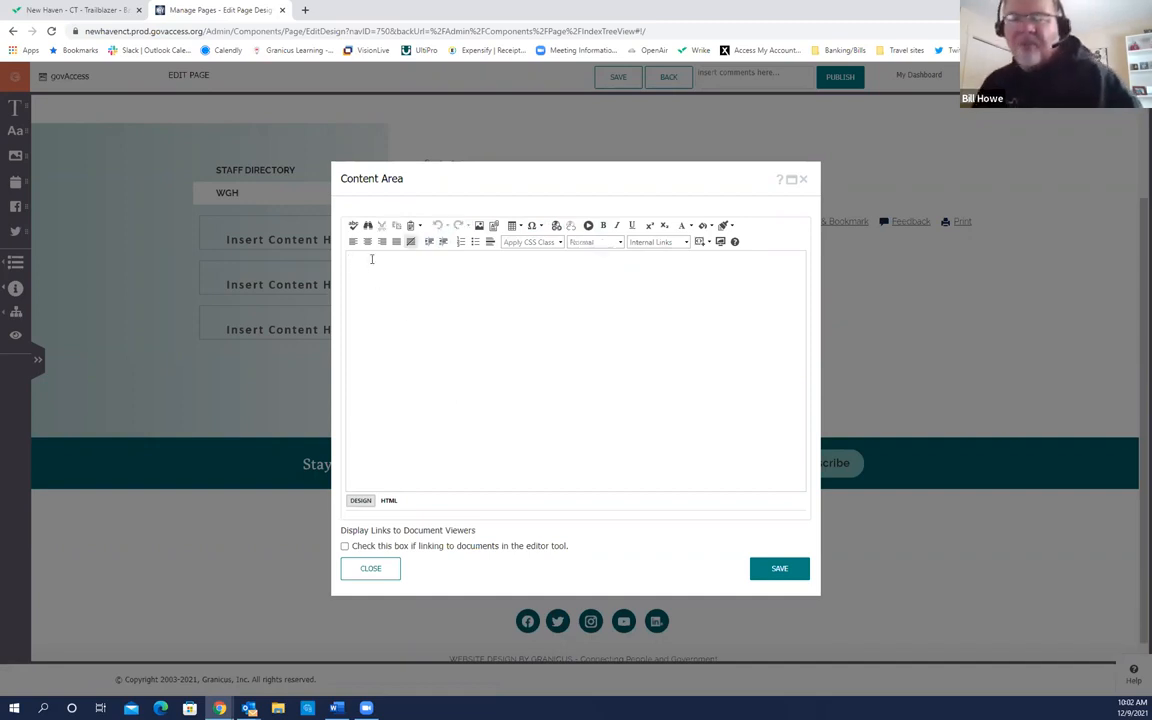
Step: Type the sample lines Heading 2, Heading 3, Number 1 and Number 2
{"action": "type", "text": "Heading "}
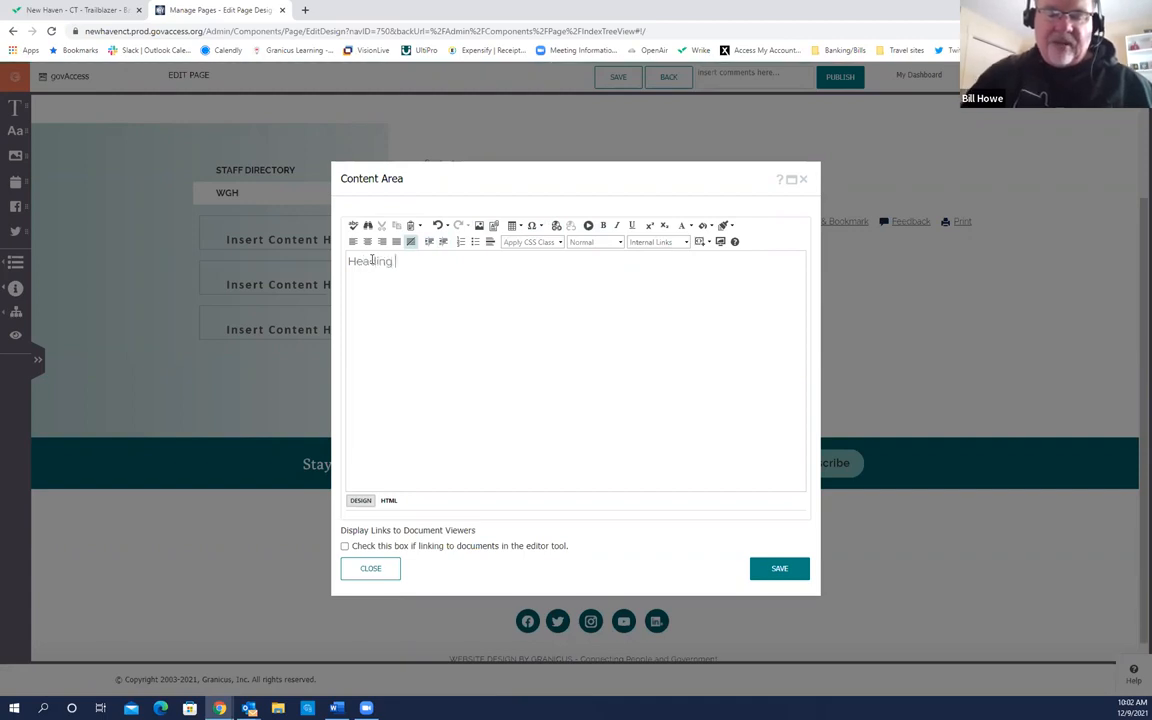
{"action": "type", "text": "2"}
{"action": "key", "text": "Return"}
{"action": "type", "text": "He"}
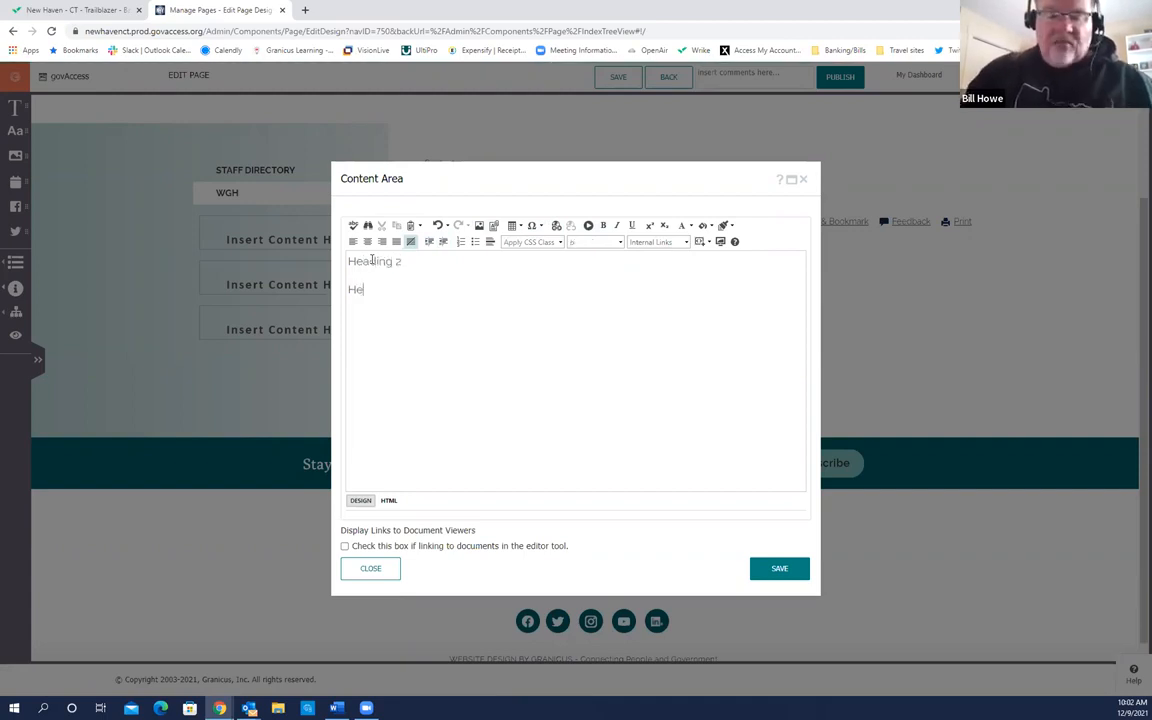
{"action": "type", "text": "ading 3"}
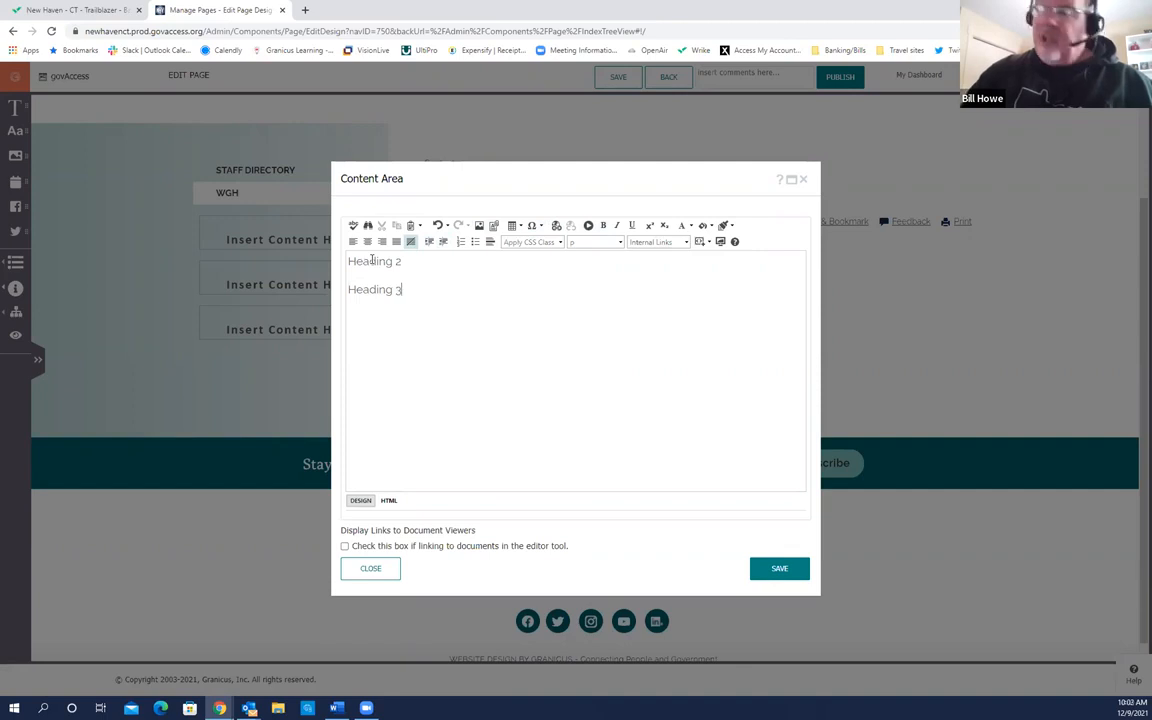
{"action": "key", "text": "Return"}
{"action": "type", "text": "Num"}
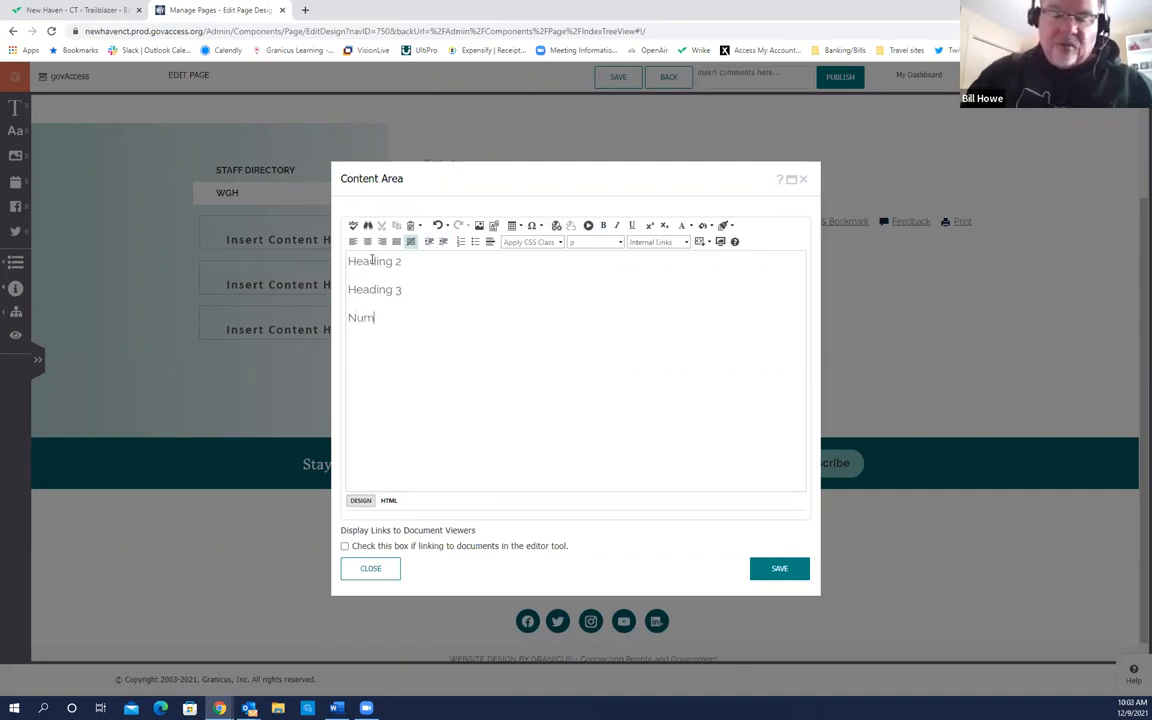
{"action": "type", "text": "ber 1 Number 2"}
{"action": "key", "text": "Return"}
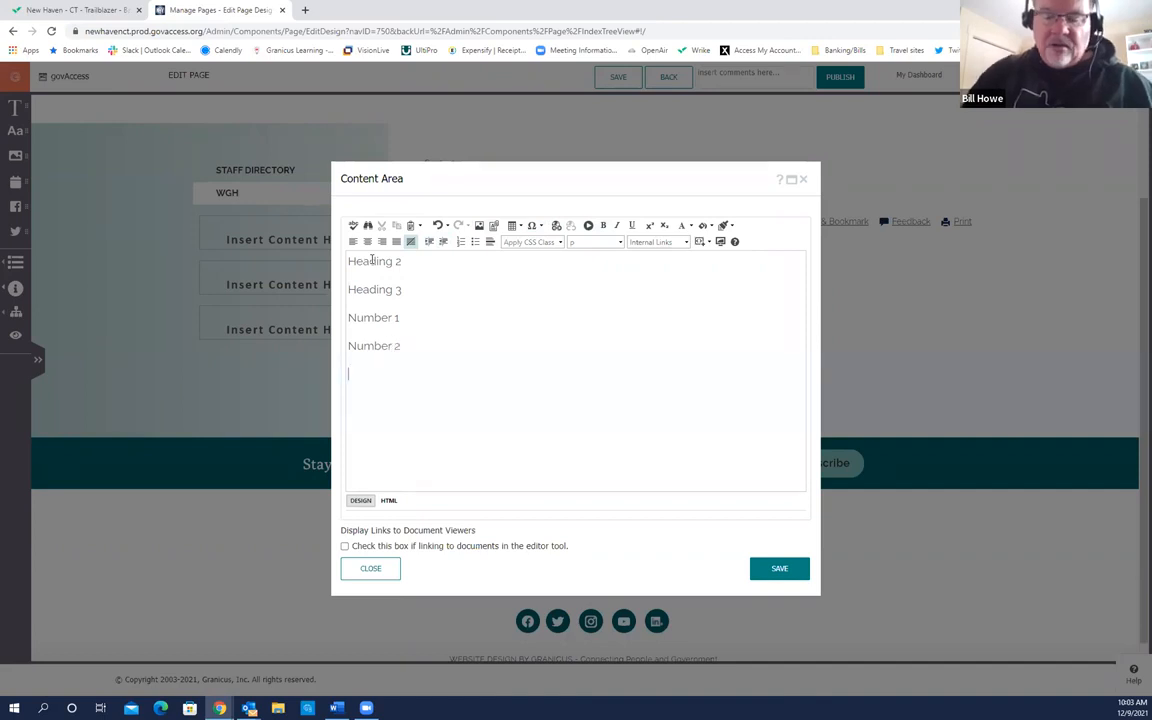
Step: Add lines Bullet 1, Bullet 2, External Link, Email Link, Internal Link and Document Link
{"action": "type", "text": "Bul"}
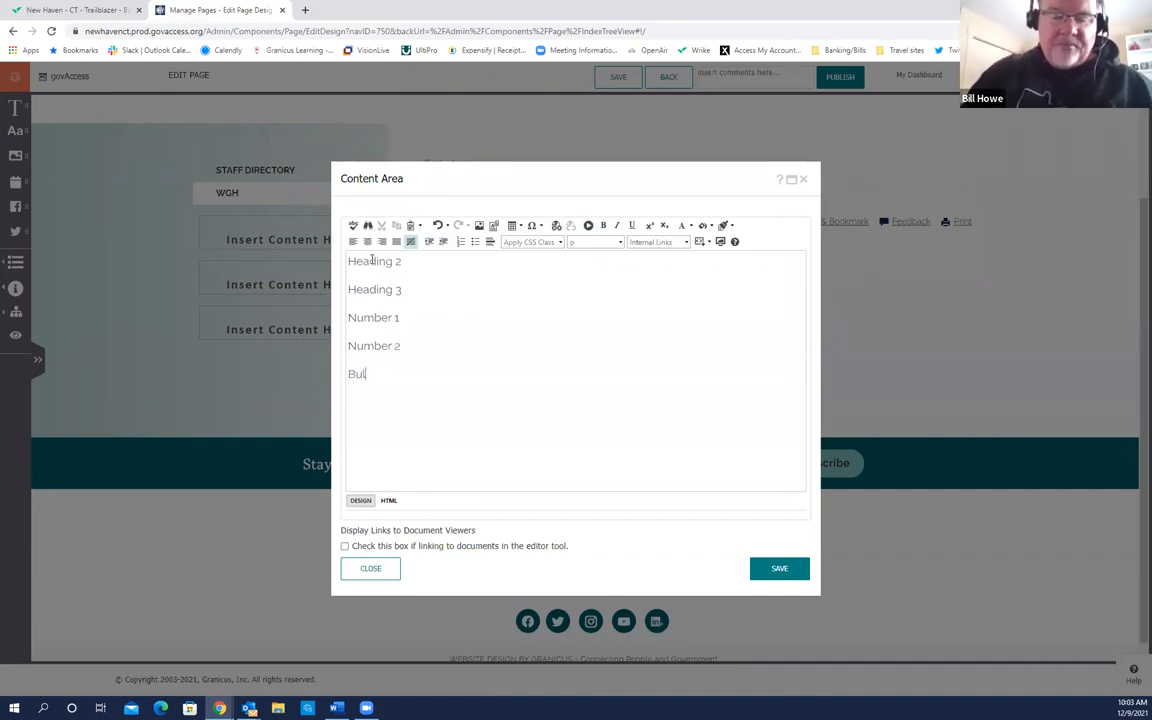
{"action": "type", "text": "let 1 Bullet 2 "}
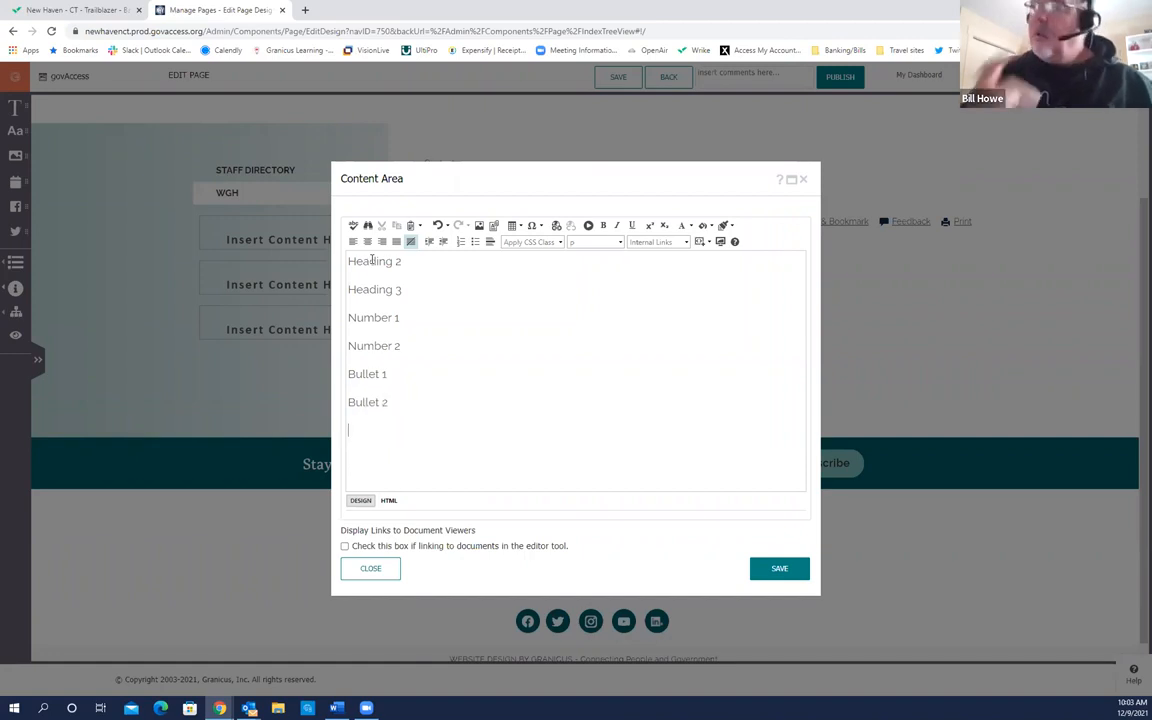
{"action": "type", "text": "E"}
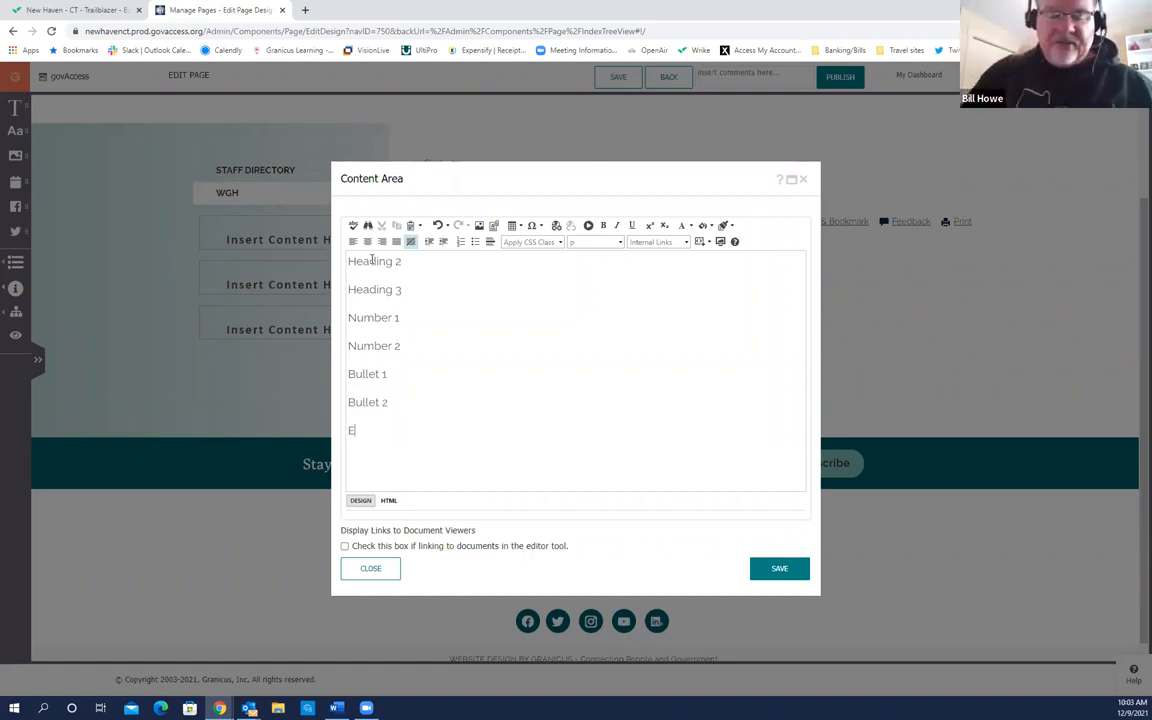
{"action": "type", "text": "xternal L"}
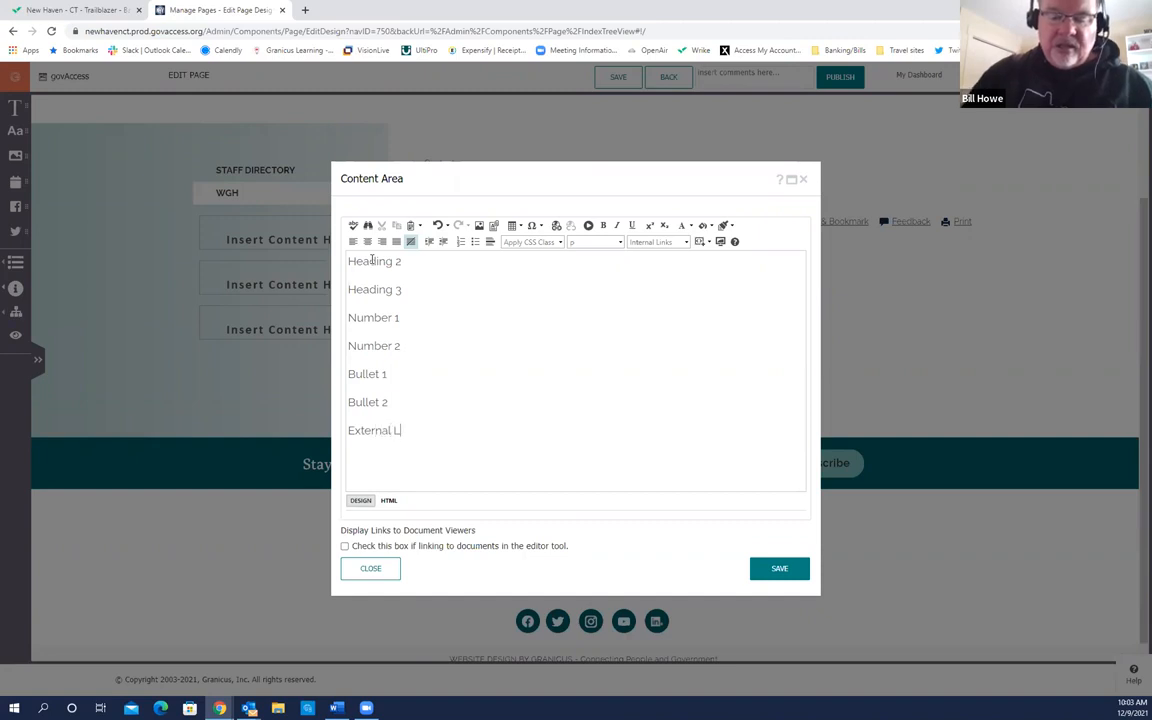
{"action": "type", "text": "ink Email Lin"}
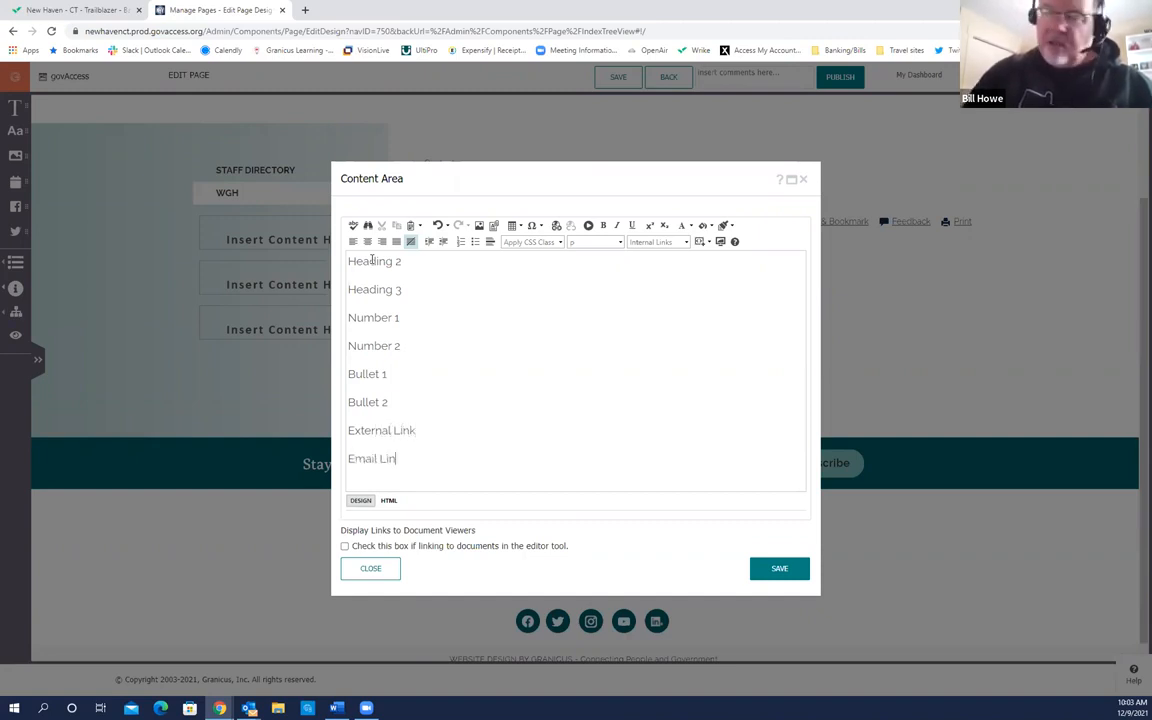
{"action": "type", "text": "k"}
{"action": "key", "text": "Return"}
{"action": "type", "text": "Int"}
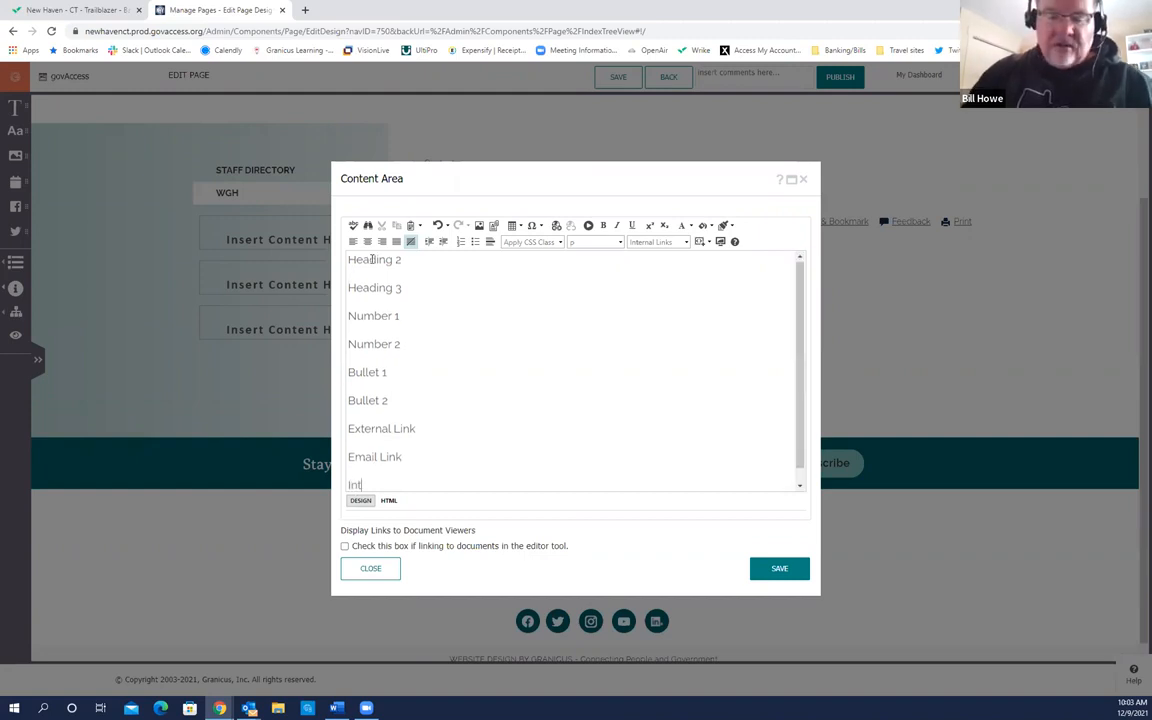
{"action": "type", "text": "ernal Link"}
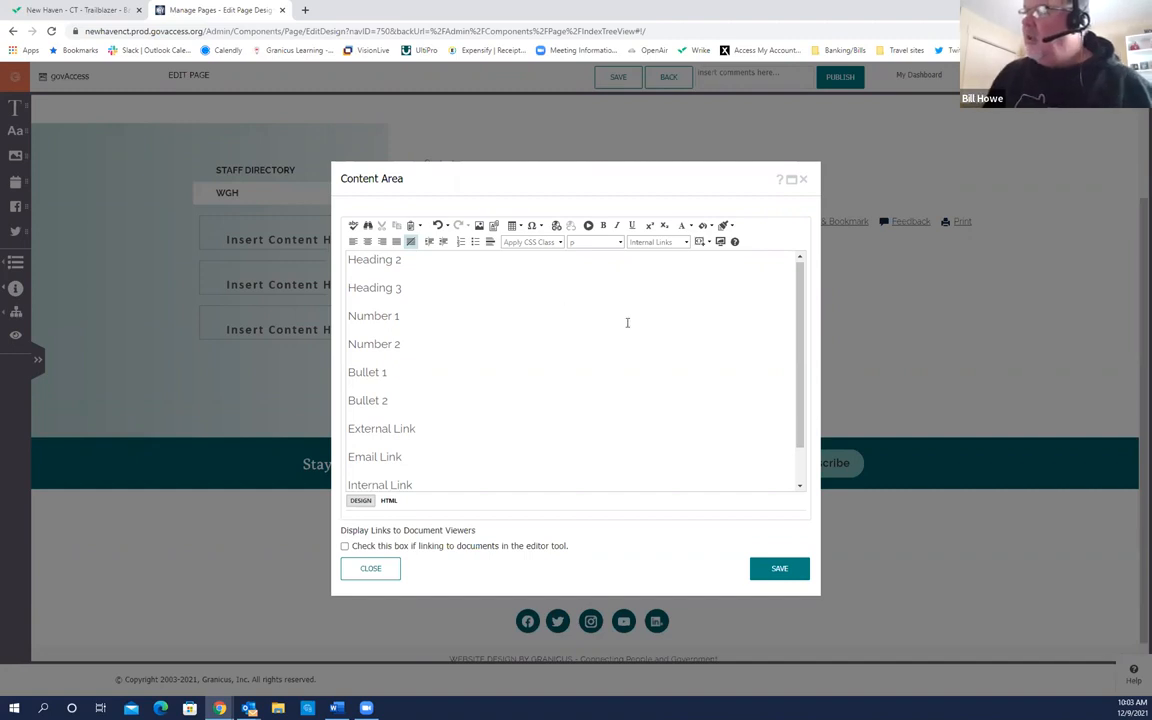
{"action": "left_click", "coordinate": [800, 475]}
{"action": "type", "text": "Document Link"}
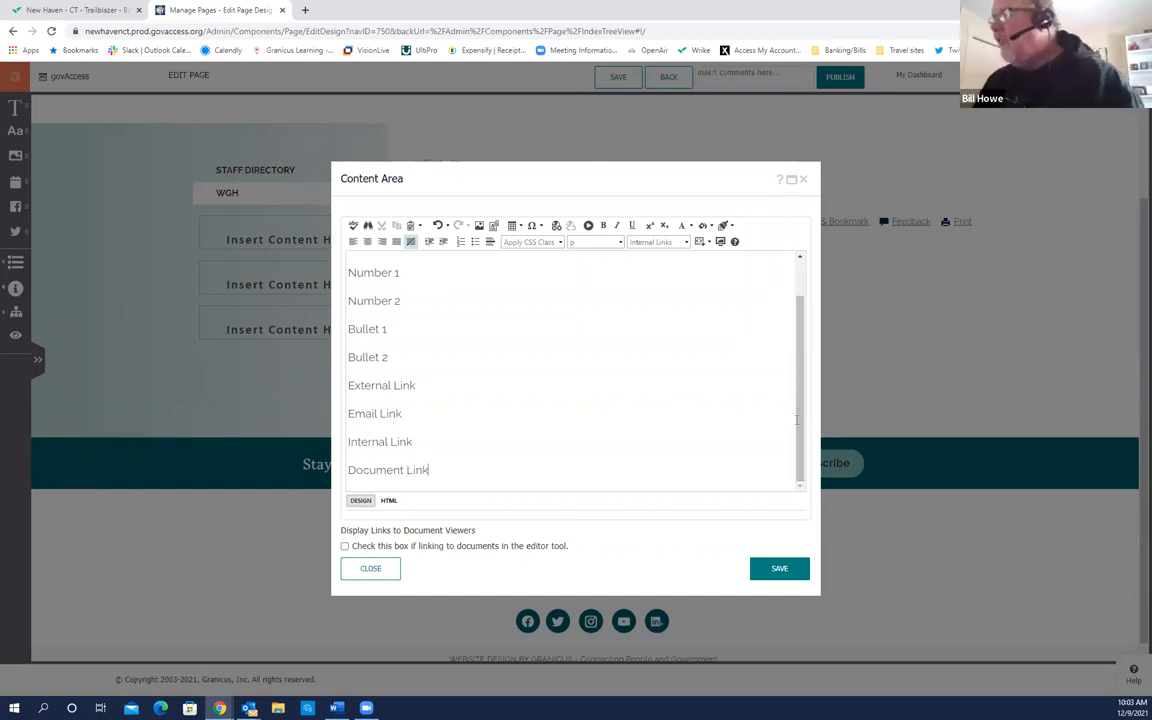
{"action": "scroll", "coordinate": [790, 410], "scroll_direction": "up", "scroll_amount": 2}
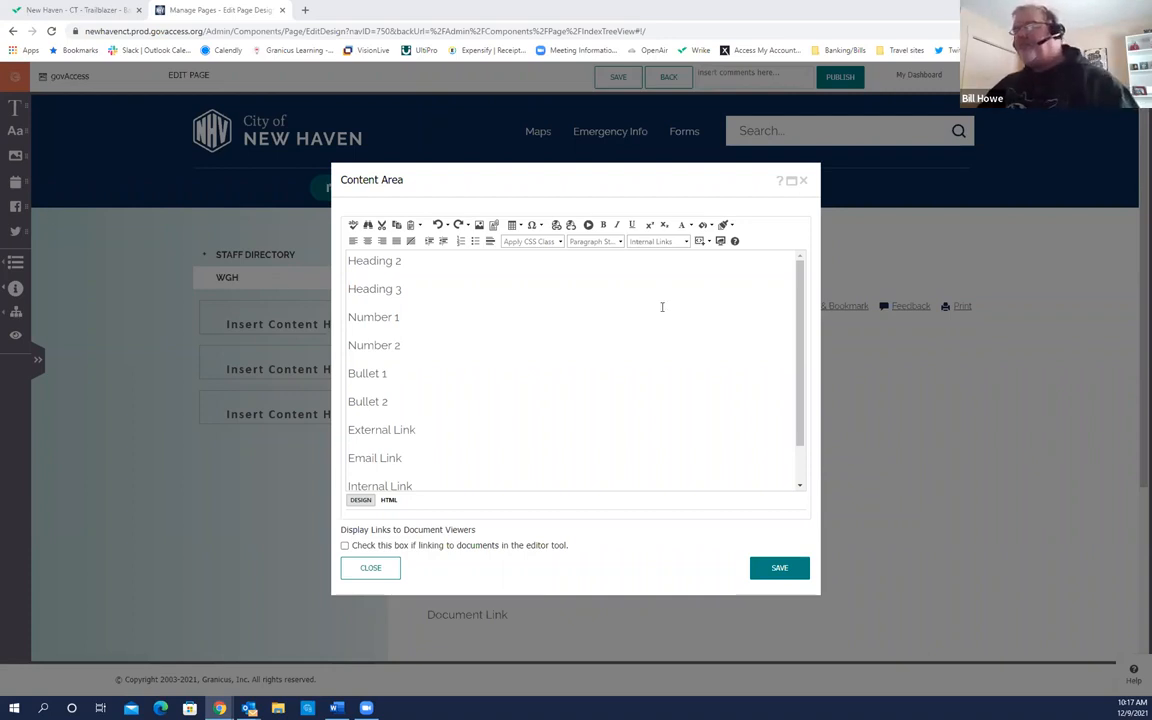
Step: Move the Content Area editor aside to inspect the Training Page preview, then move it back
{"action": "left_click", "coordinate": [473, 272]}
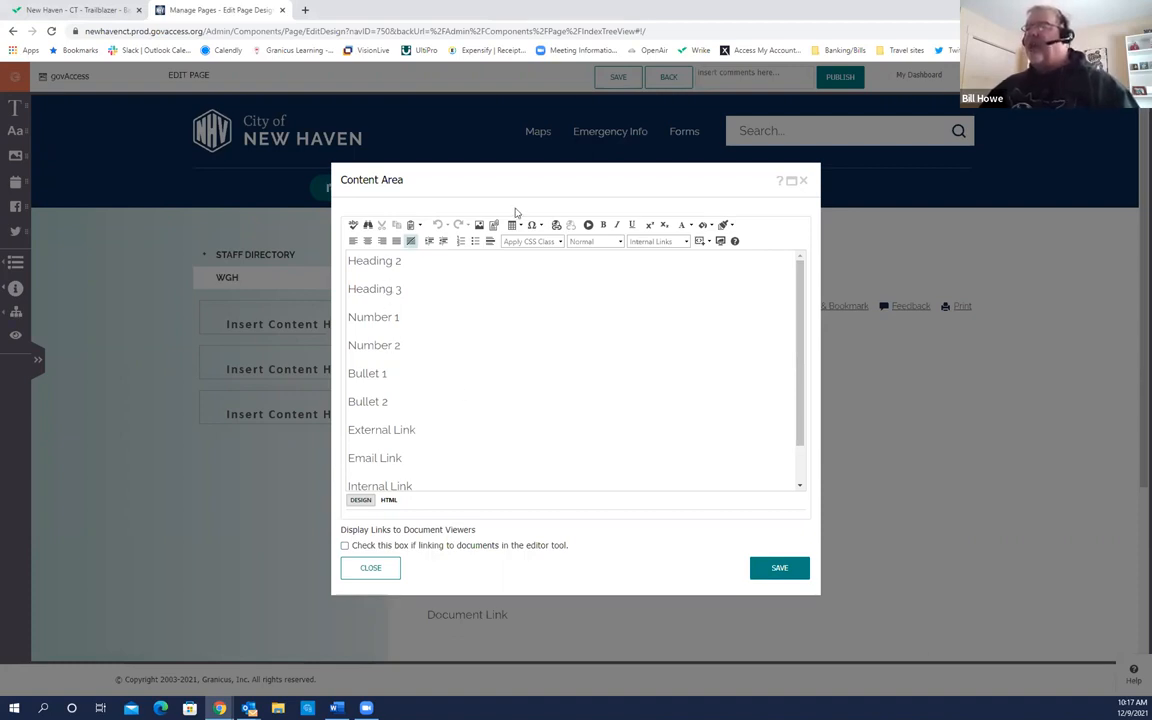
{"action": "left_click_drag", "start_coordinate": [540, 177], "coordinate": [804, 169]}
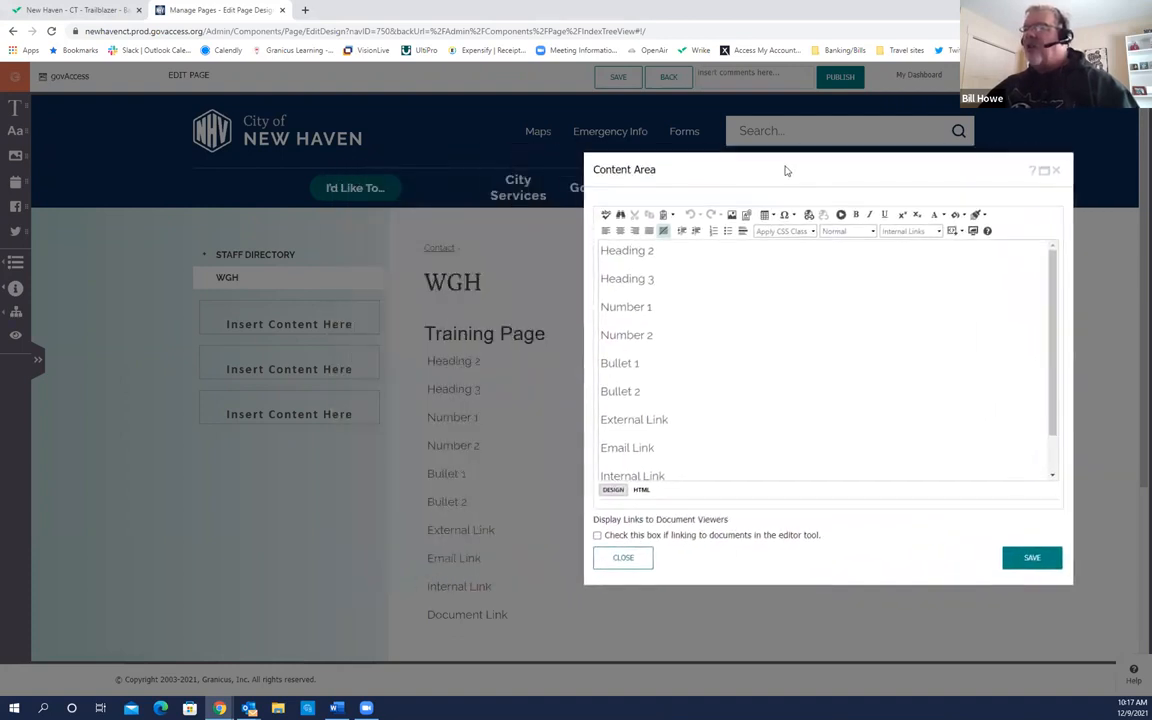
{"action": "left_click", "coordinate": [468, 292]}
{"action": "left_click", "coordinate": [468, 292]}
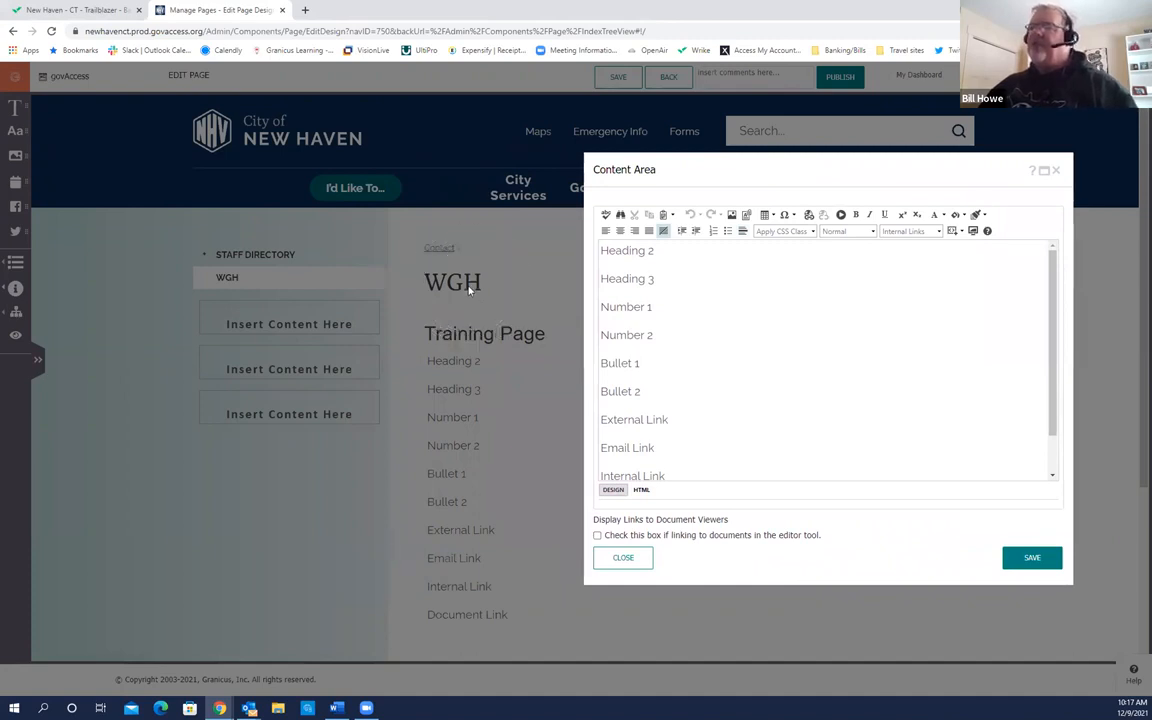
{"action": "left_click", "coordinate": [488, 339]}
{"action": "left_click", "coordinate": [487, 341]}
{"action": "left_click", "coordinate": [464, 288]}
{"action": "left_click", "coordinate": [464, 288]}
{"action": "left_click", "coordinate": [464, 288]}
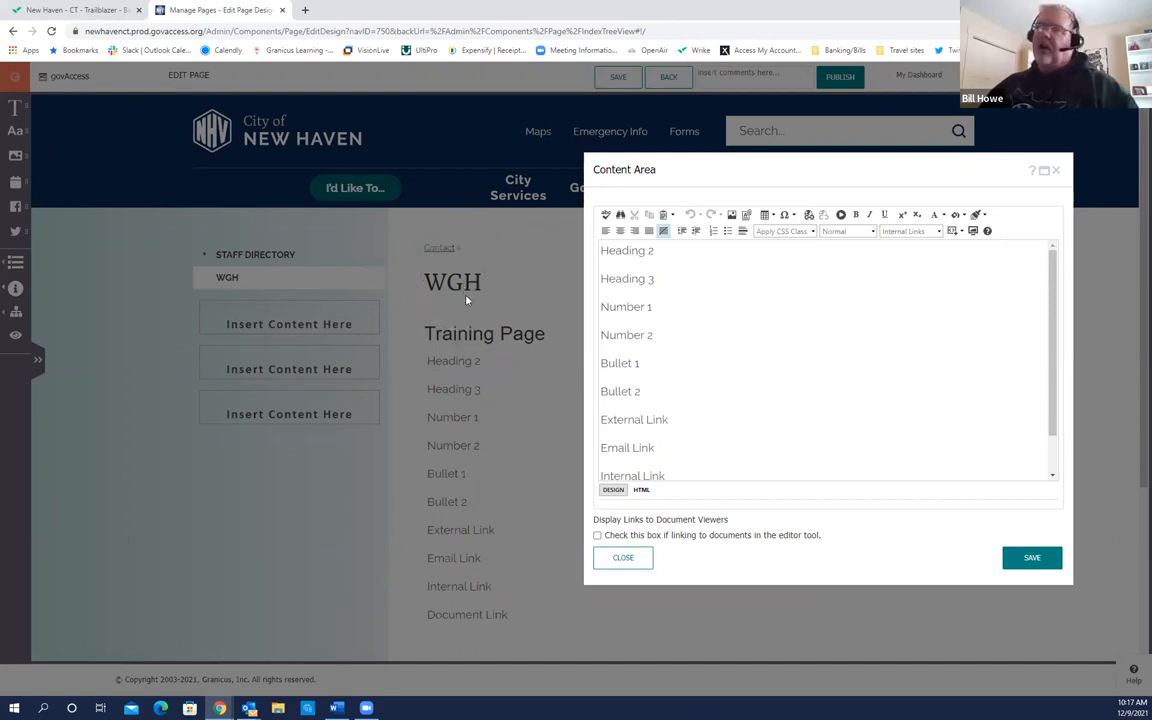
{"action": "left_click", "coordinate": [486, 342]}
{"action": "left_click", "coordinate": [486, 342]}
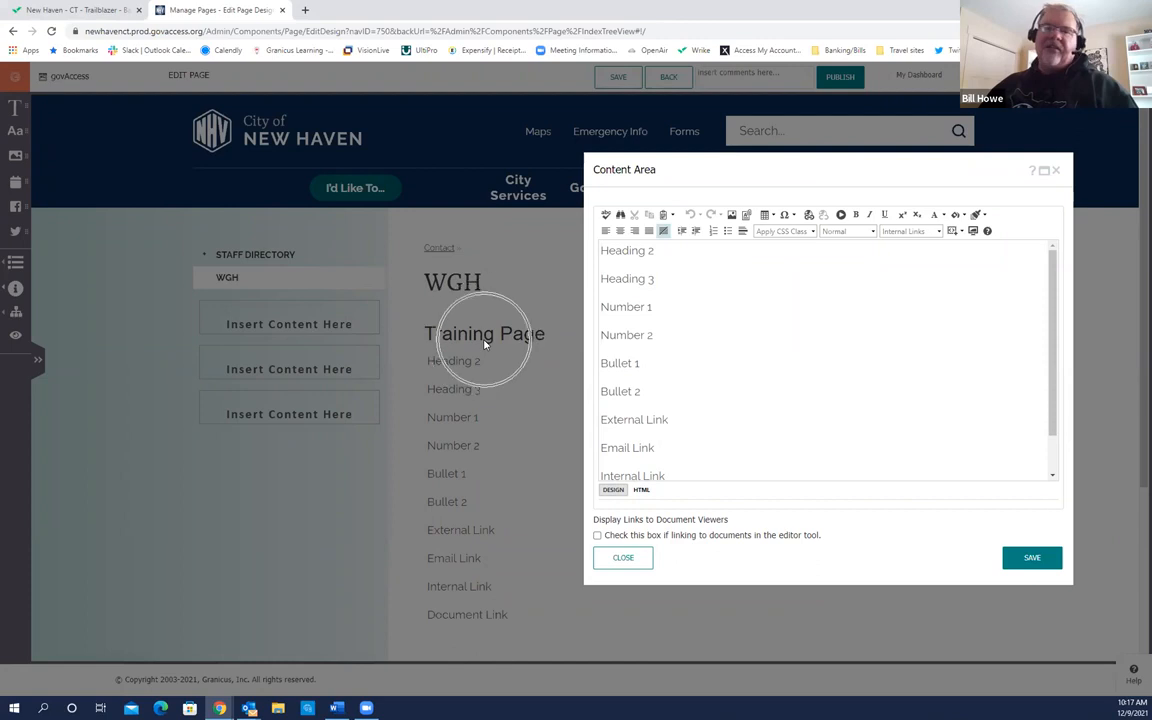
{"action": "left_click_drag", "start_coordinate": [782, 165], "coordinate": [619, 130]}
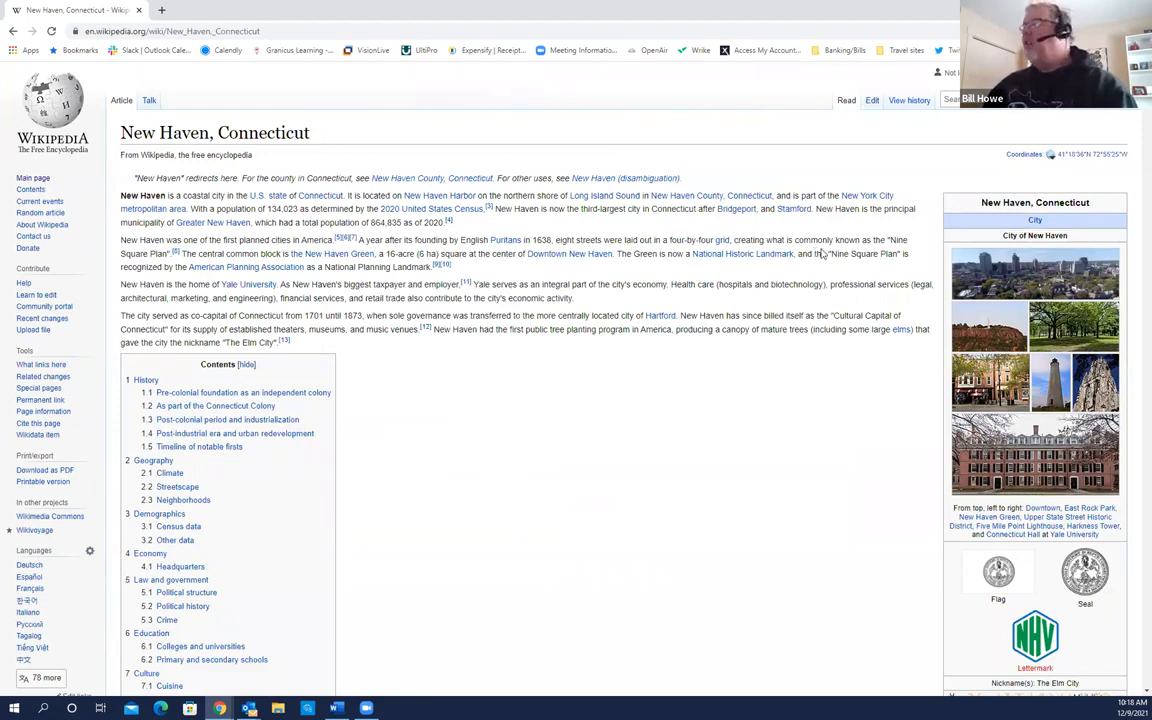
Step: Scroll down through the sections of Wikipedia's New Haven, Connecticut article
{"action": "left_click", "coordinate": [262, 141]}
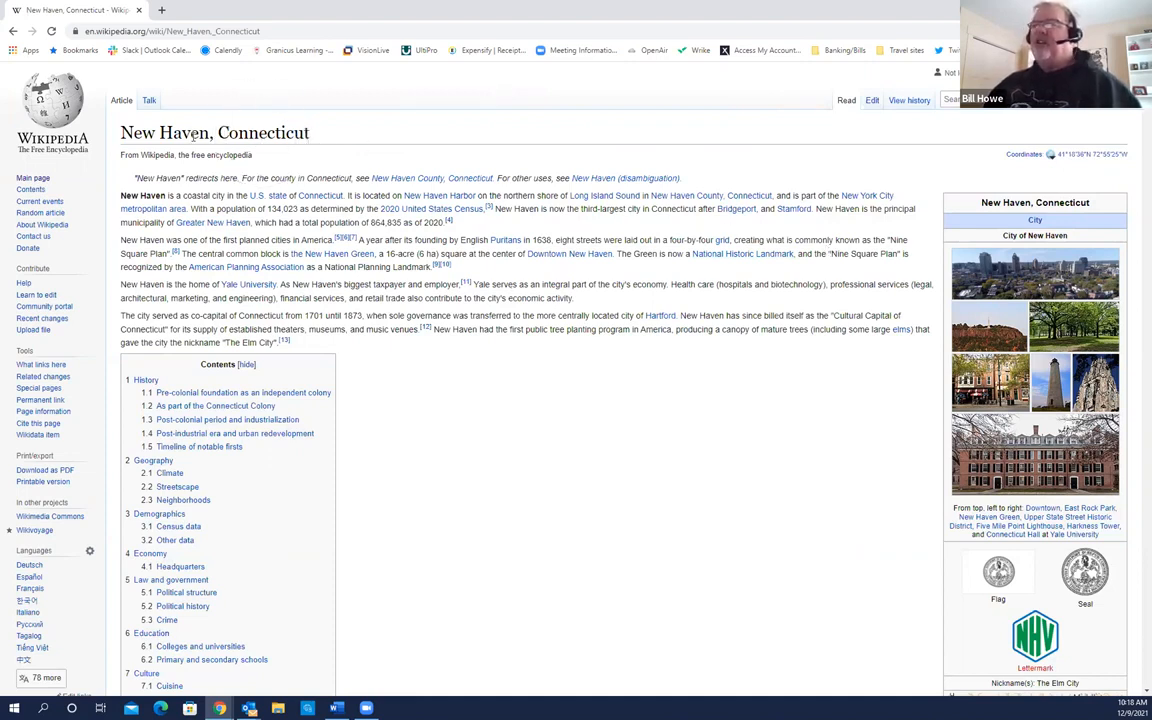
{"action": "left_click", "coordinate": [233, 137]}
{"action": "left_click", "coordinate": [233, 137]}
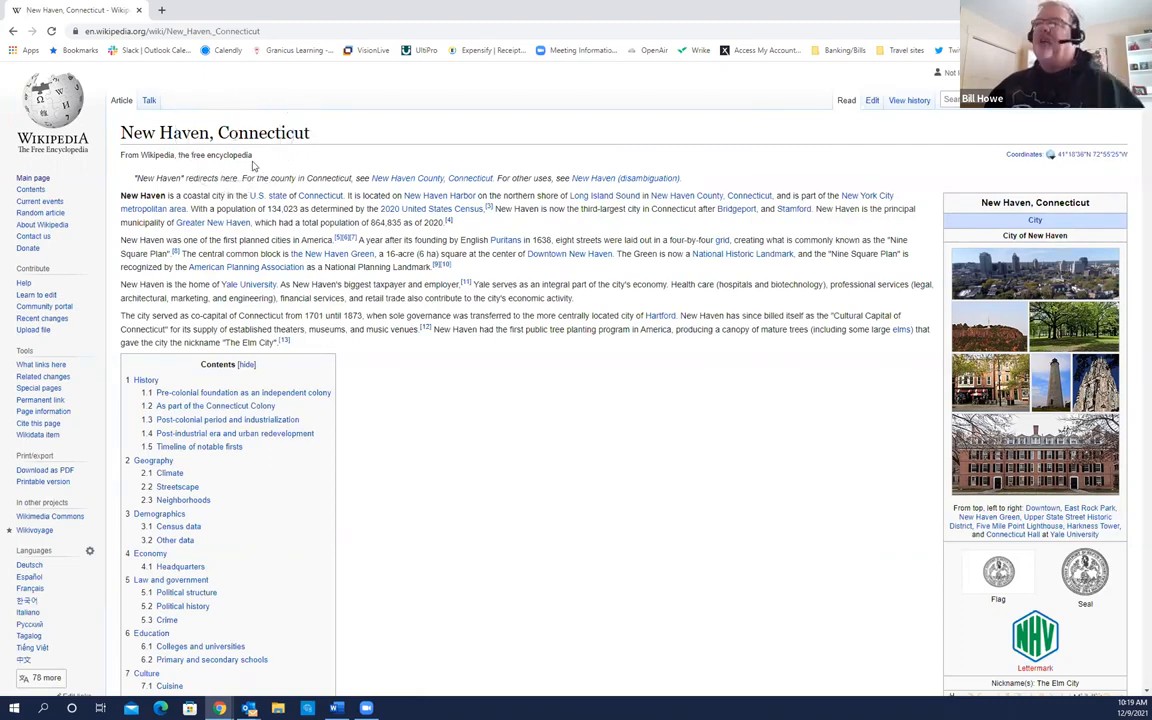
{"action": "scroll", "coordinate": [252, 163], "scroll_direction": "down", "scroll_amount": 3}
{"action": "scroll", "coordinate": [254, 165], "scroll_direction": "down", "scroll_amount": 8}
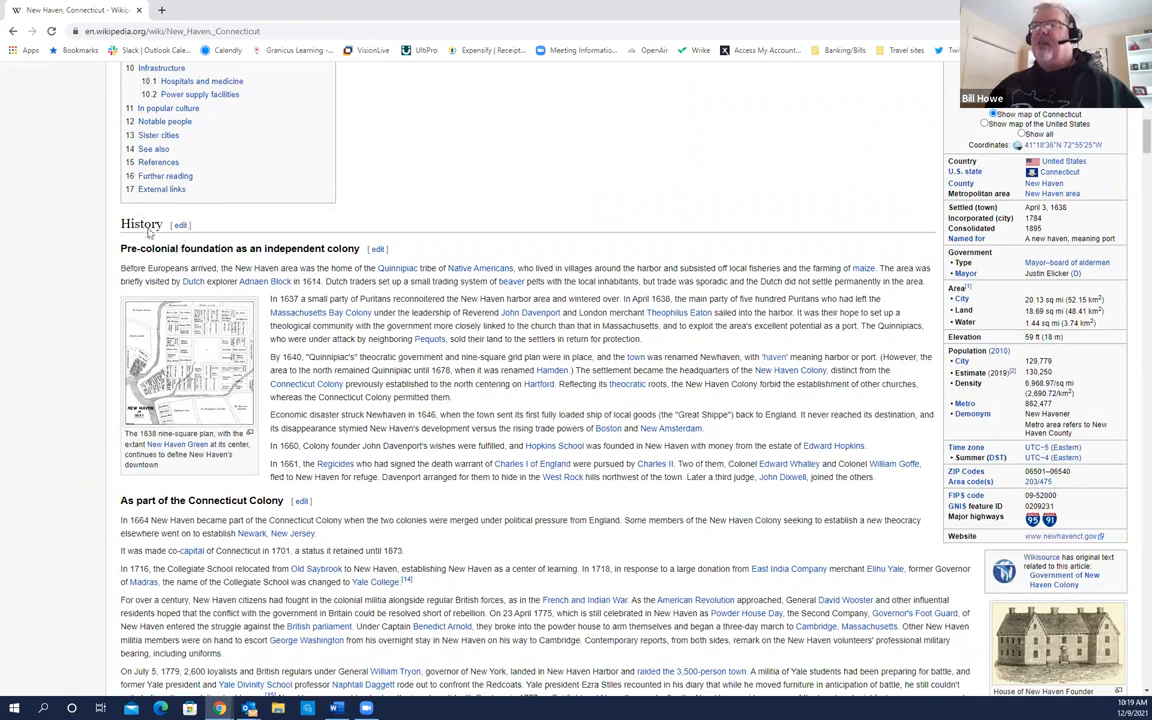
{"action": "left_click", "coordinate": [214, 252]}
{"action": "scroll", "coordinate": [214, 252], "scroll_direction": "down", "scroll_amount": 1}
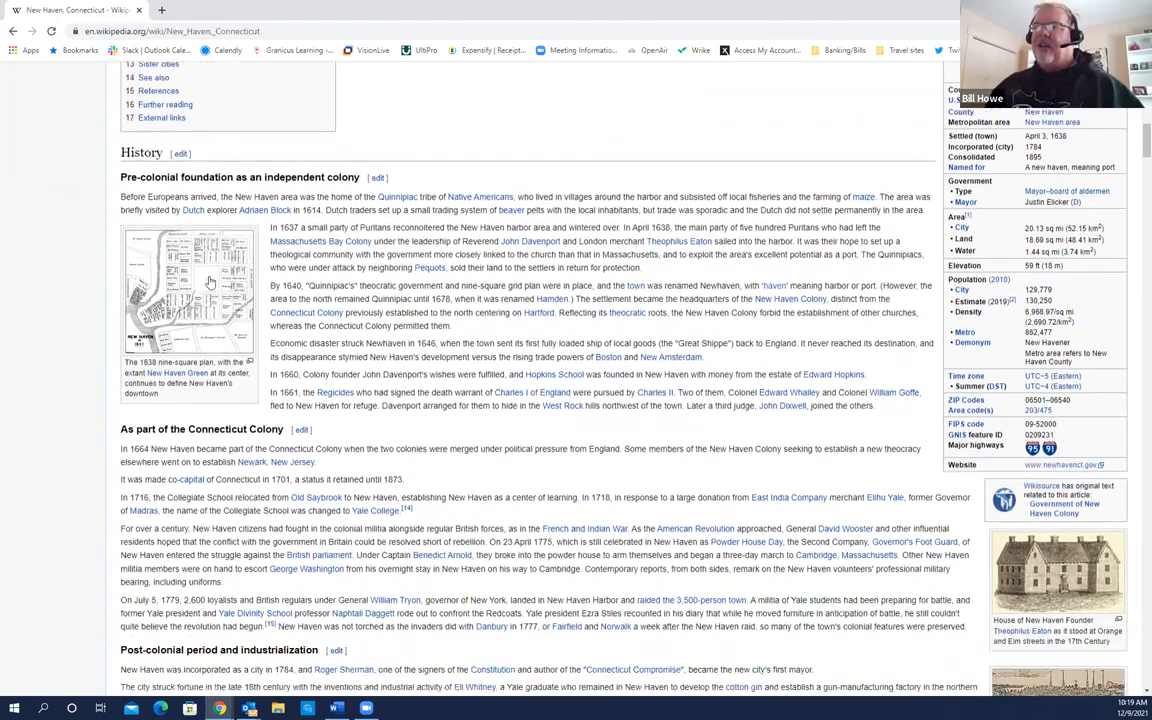
{"action": "left_click", "coordinate": [236, 380]}
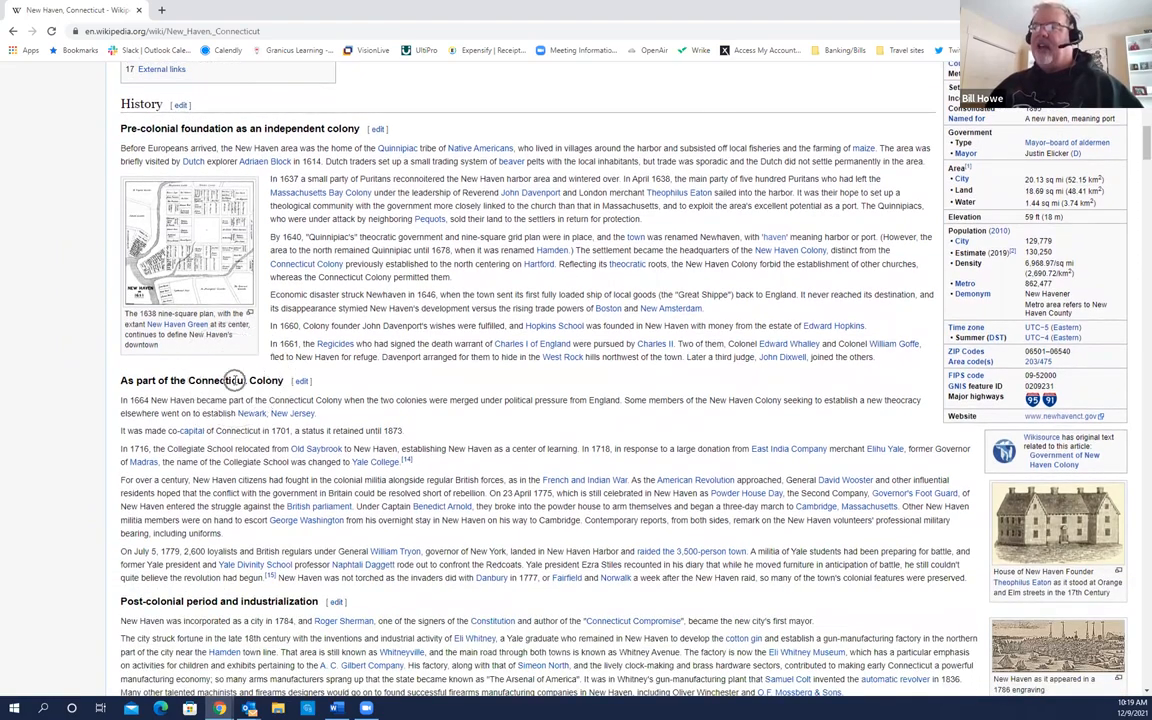
{"action": "scroll", "coordinate": [236, 380], "scroll_direction": "down", "scroll_amount": 2}
{"action": "scroll", "coordinate": [236, 378], "scroll_direction": "down", "scroll_amount": 6}
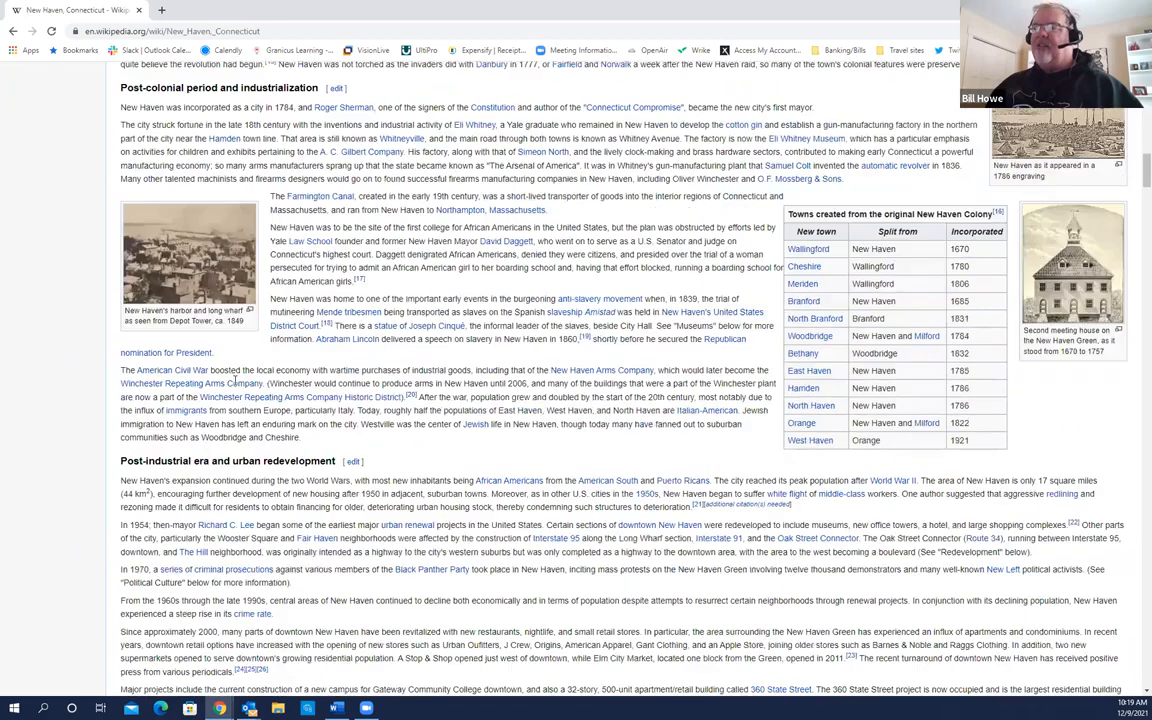
{"action": "scroll", "coordinate": [236, 380], "scroll_direction": "down", "scroll_amount": 4}
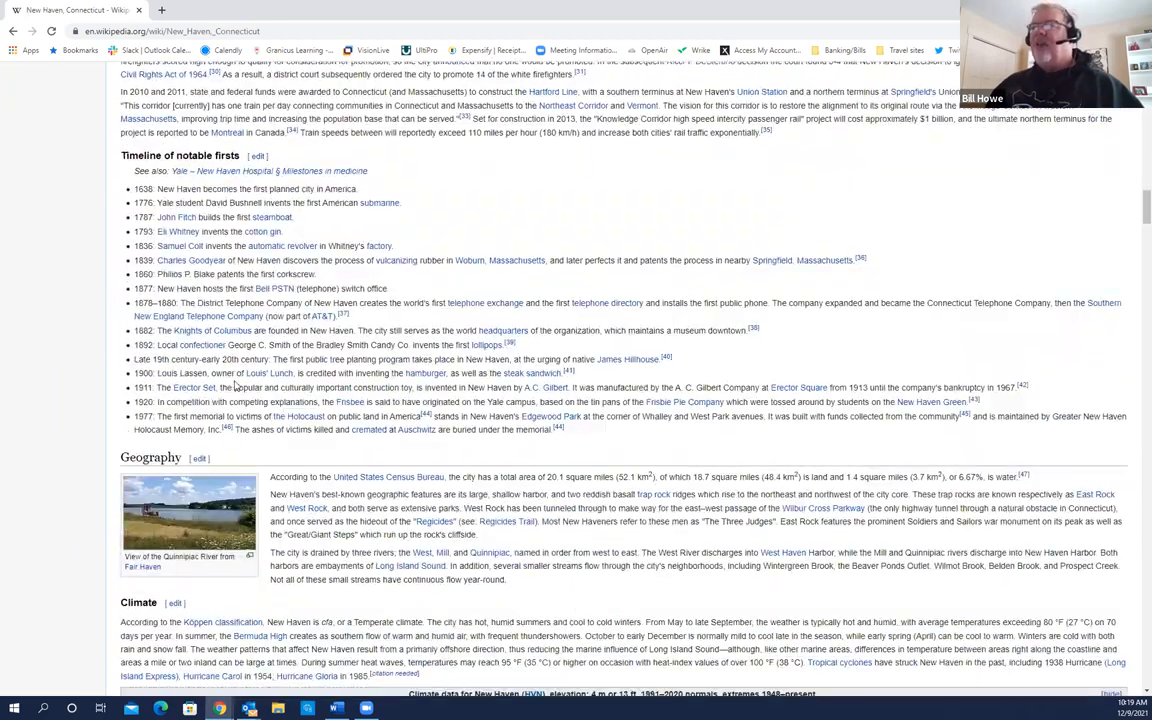
{"action": "scroll", "coordinate": [236, 385], "scroll_direction": "down", "scroll_amount": 2}
Step: Check more of the article's headings, then scroll back to the top
{"action": "left_click", "coordinate": [155, 254]}
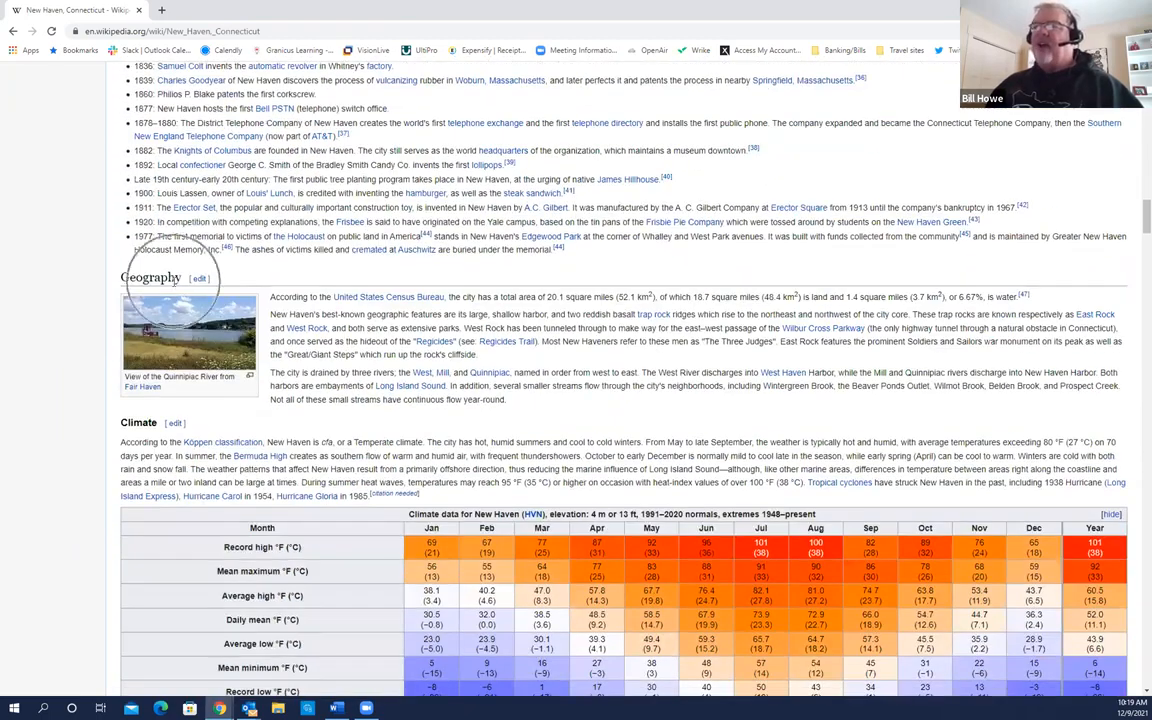
{"action": "left_click", "coordinate": [138, 428]}
{"action": "left_click", "coordinate": [136, 424]}
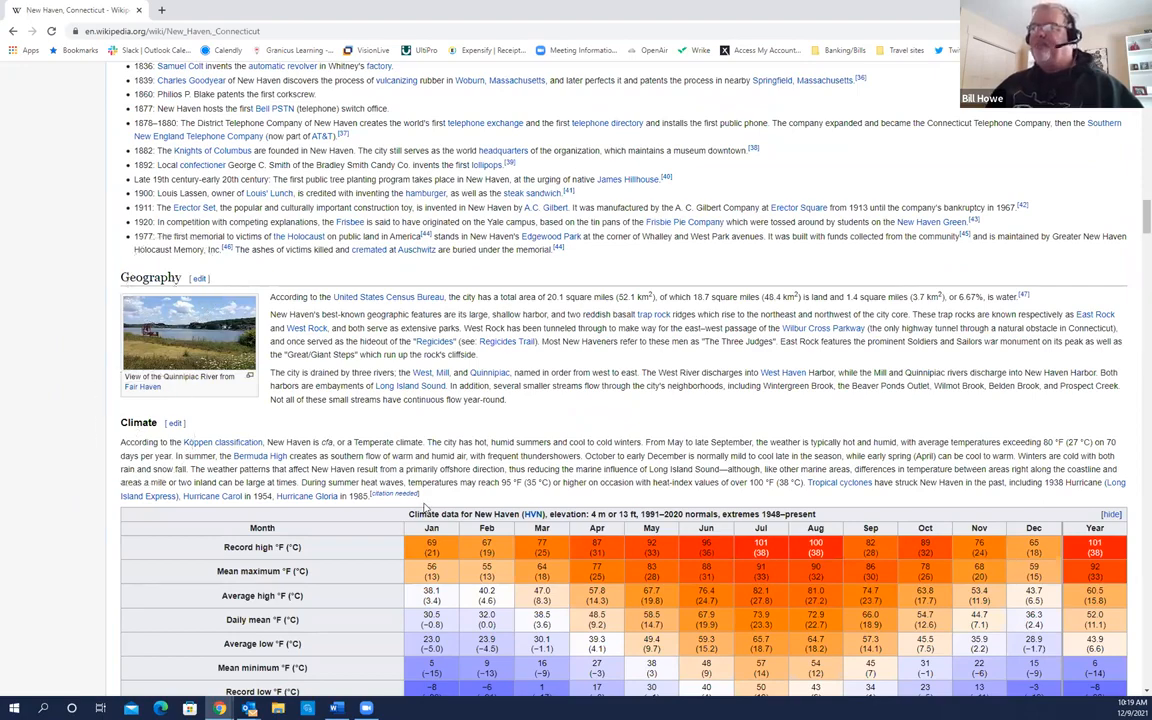
{"action": "scroll", "coordinate": [398, 502], "scroll_direction": "up", "scroll_amount": 5}
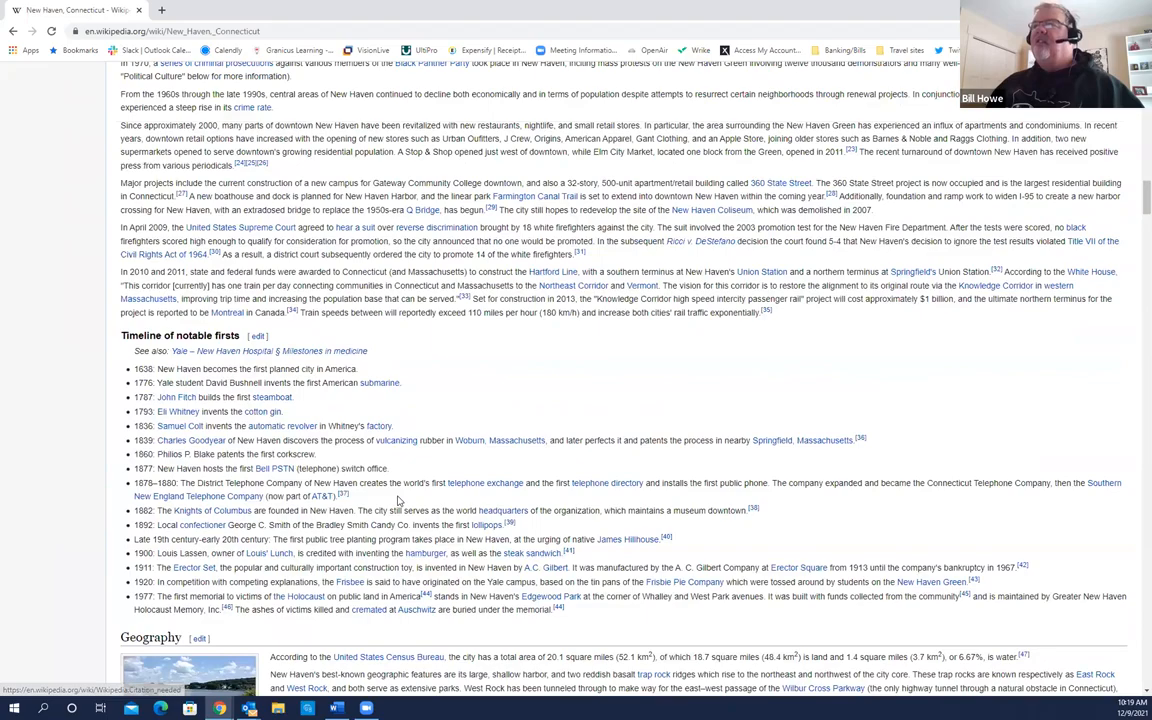
{"action": "scroll", "coordinate": [398, 502], "scroll_direction": "up", "scroll_amount": 10}
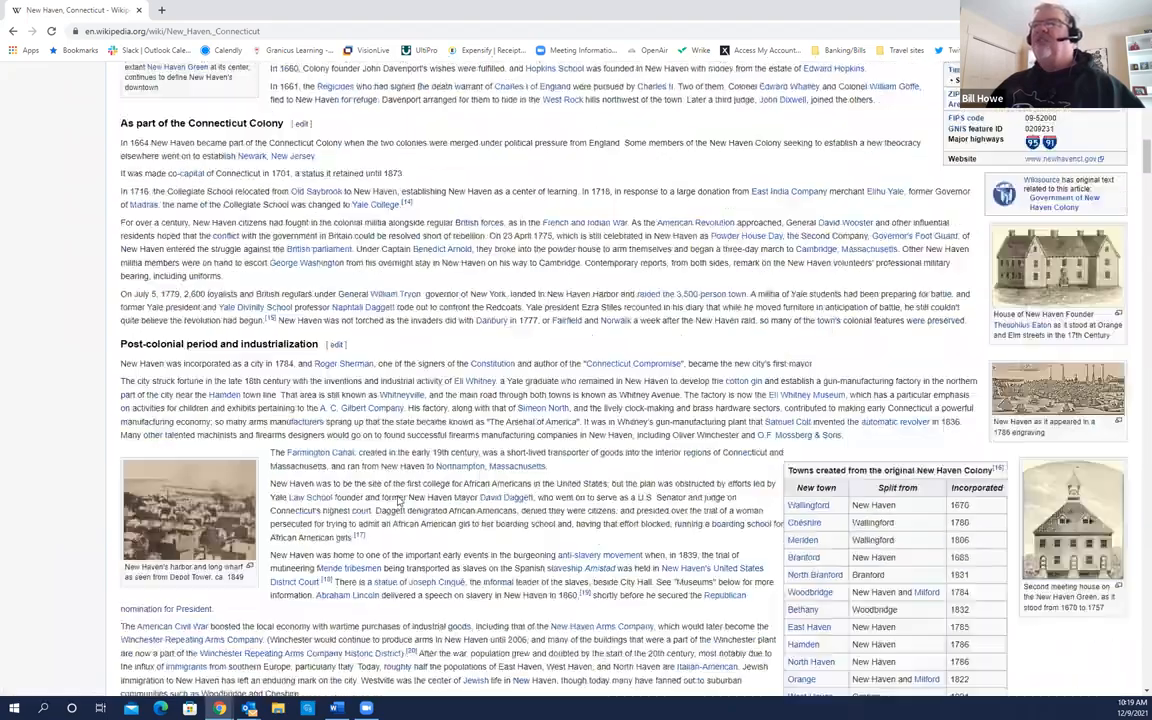
{"action": "scroll", "coordinate": [398, 502], "scroll_direction": "up", "scroll_amount": 10}
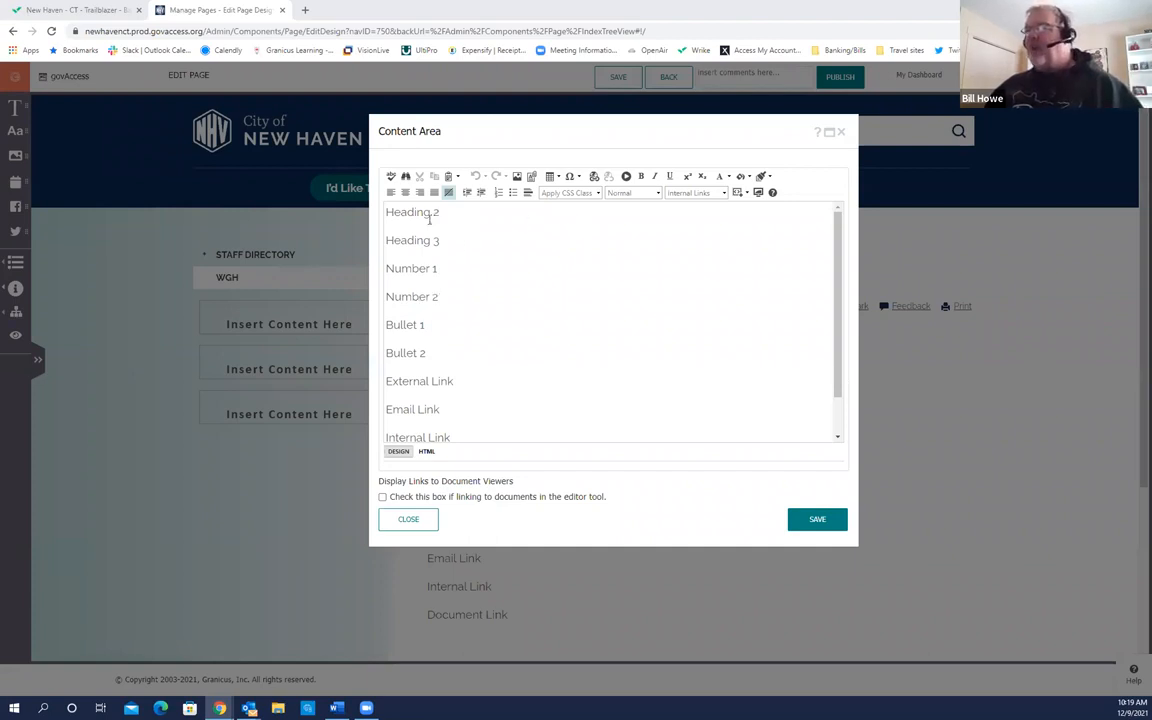
Step: Format the 'Heading 2' line as an h2 heading using the paragraph format dropdown
{"action": "left_click_drag", "start_coordinate": [440, 212], "coordinate": [375, 213]}
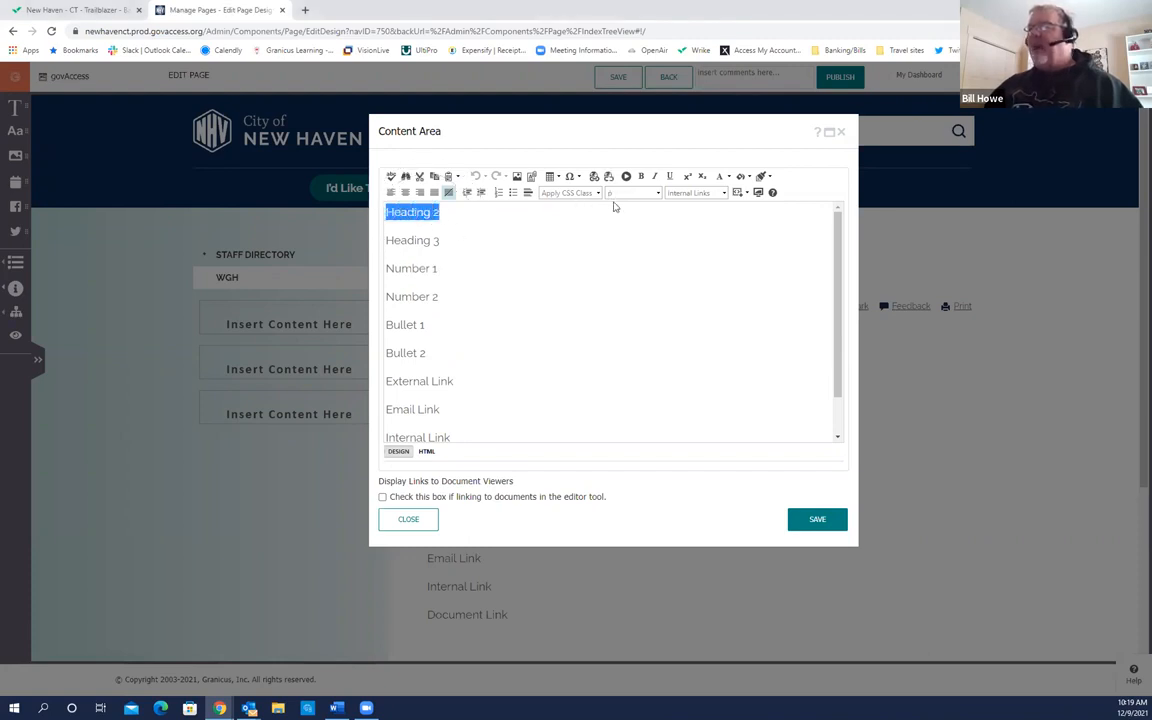
{"action": "left_click", "coordinate": [610, 203]}
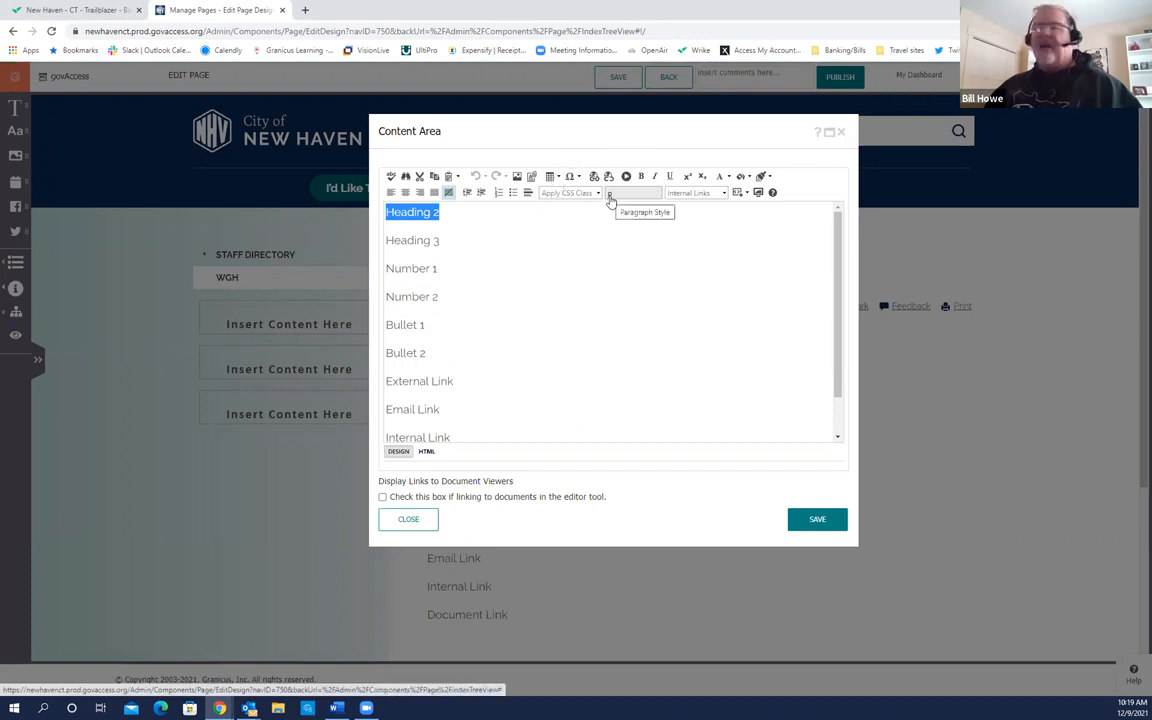
{"action": "left_click", "coordinate": [607, 197]}
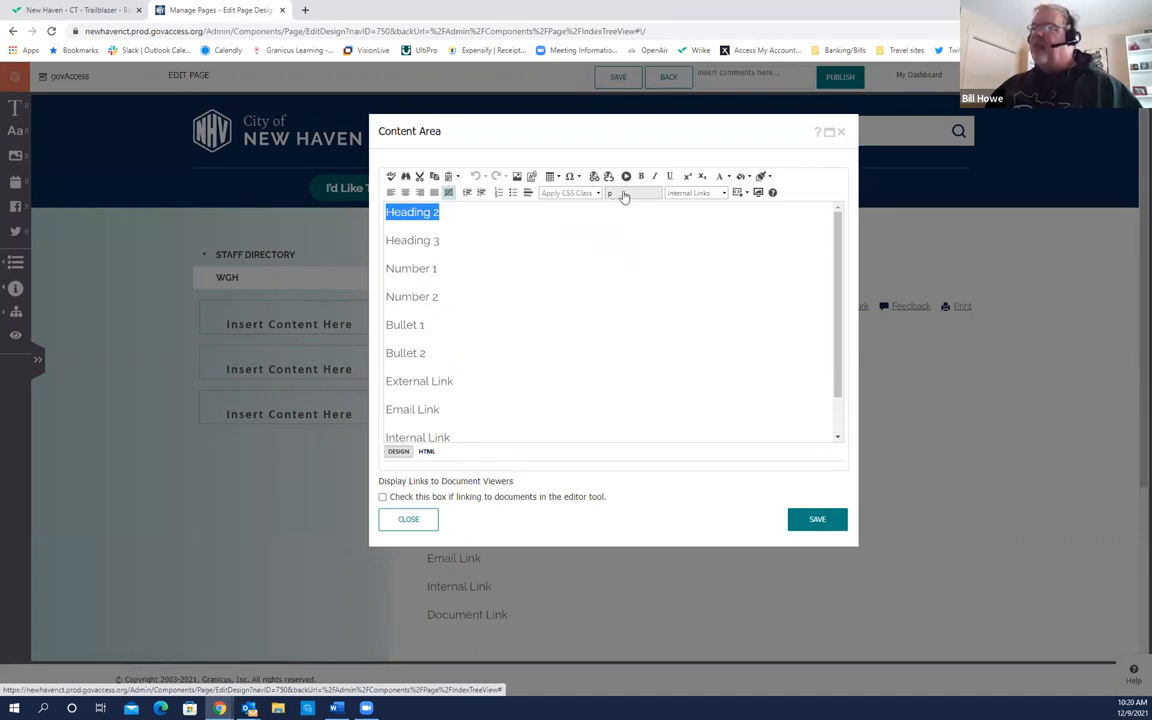
{"action": "left_click", "coordinate": [622, 195]}
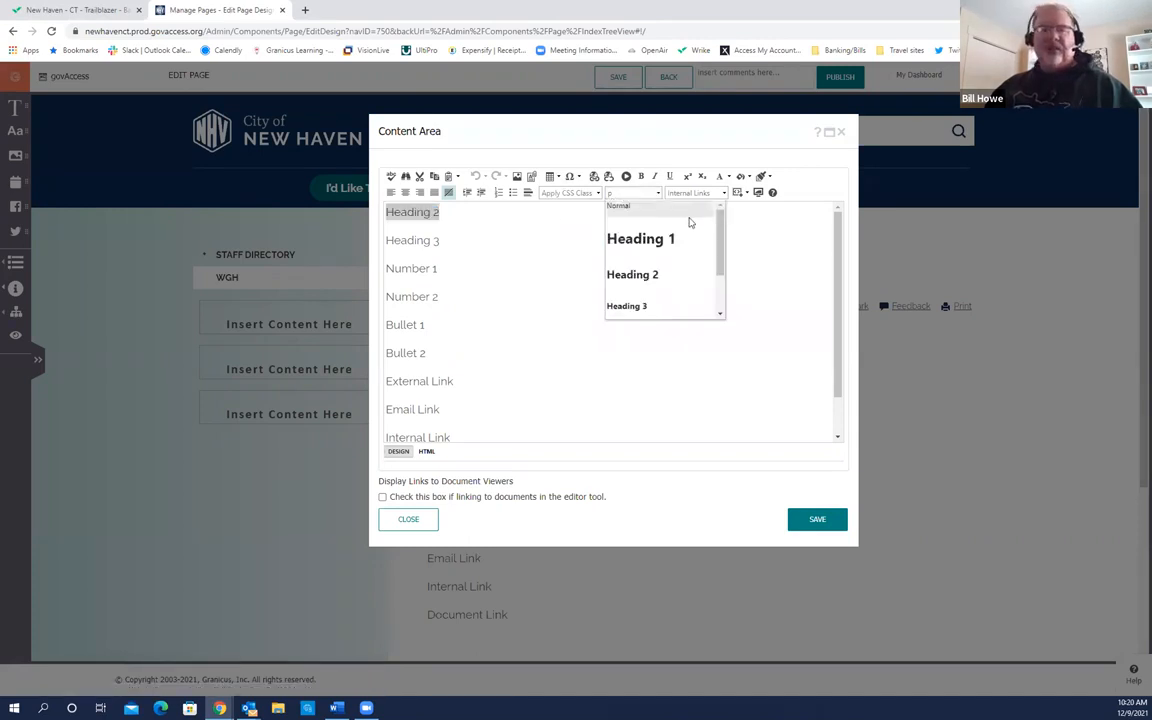
{"action": "left_click_drag", "start_coordinate": [719, 235], "coordinate": [718, 289]}
{"action": "scroll", "coordinate": [610, 260], "scroll_direction": "up", "scroll_amount": 1}
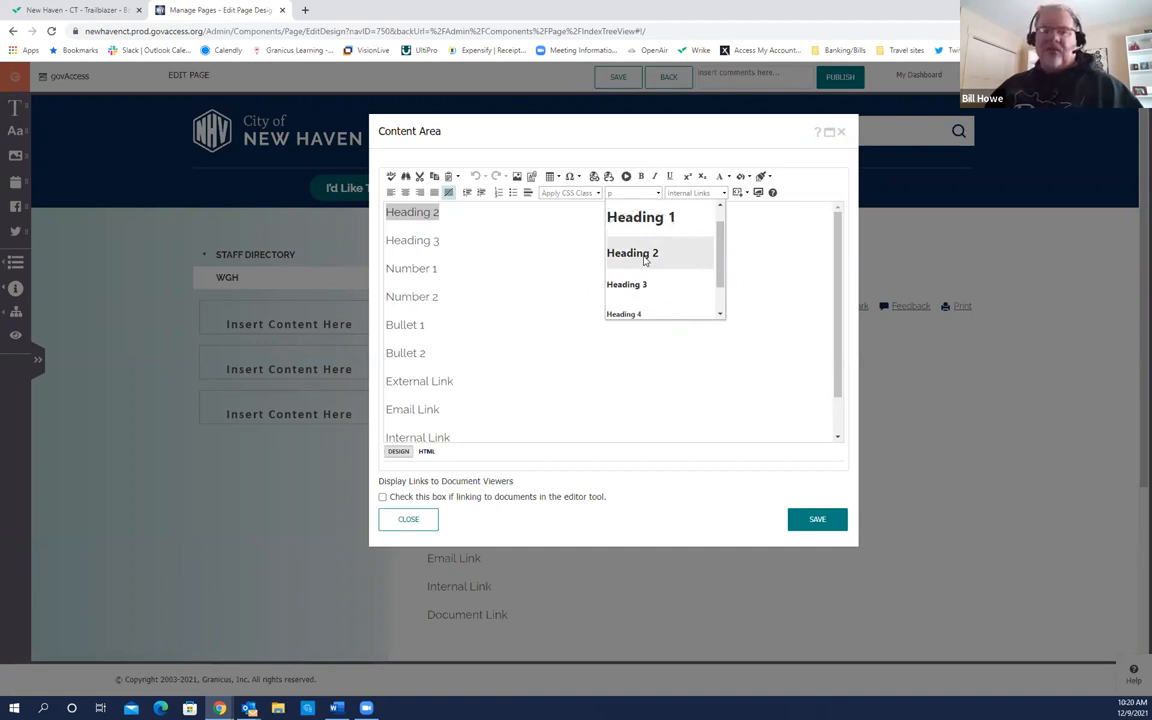
{"action": "left_click", "coordinate": [645, 256]}
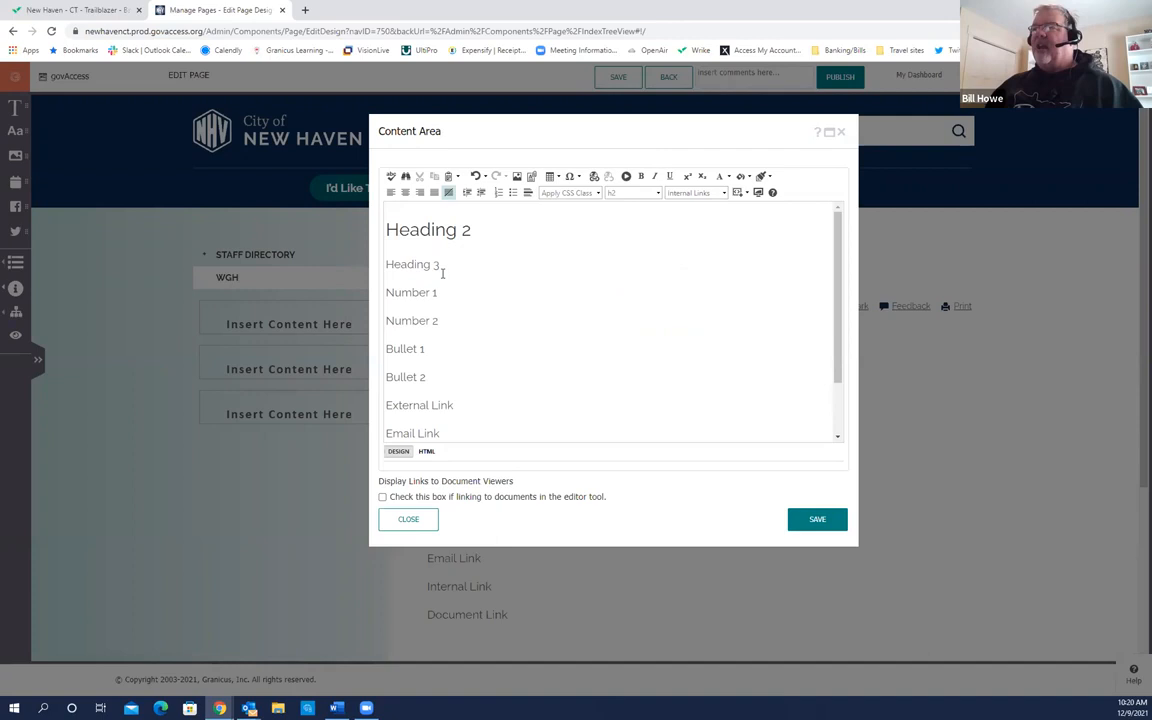
{"action": "left_click_drag", "start_coordinate": [547, 153], "coordinate": [494, 150]}
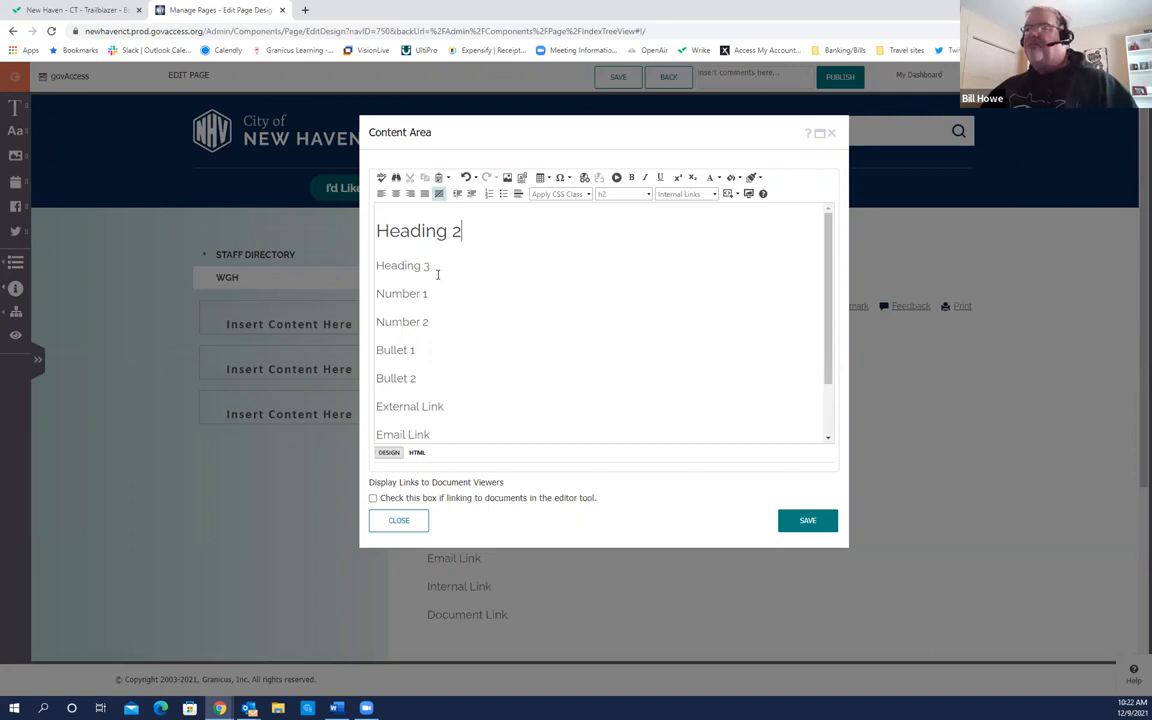
Step: Apply the Heading 3 paragraph format to the 'Heading 3' line below the h2 heading
{"action": "key", "text": "ctrl"}
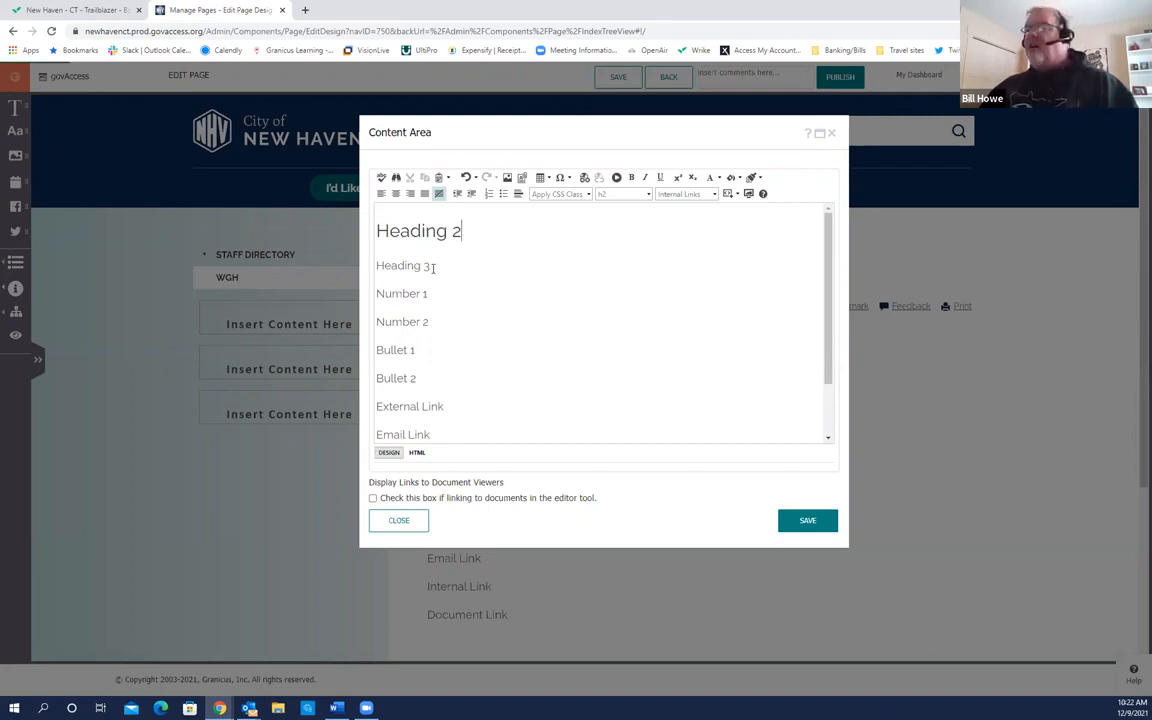
{"action": "left_click_drag", "start_coordinate": [433, 267], "coordinate": [376, 266]}
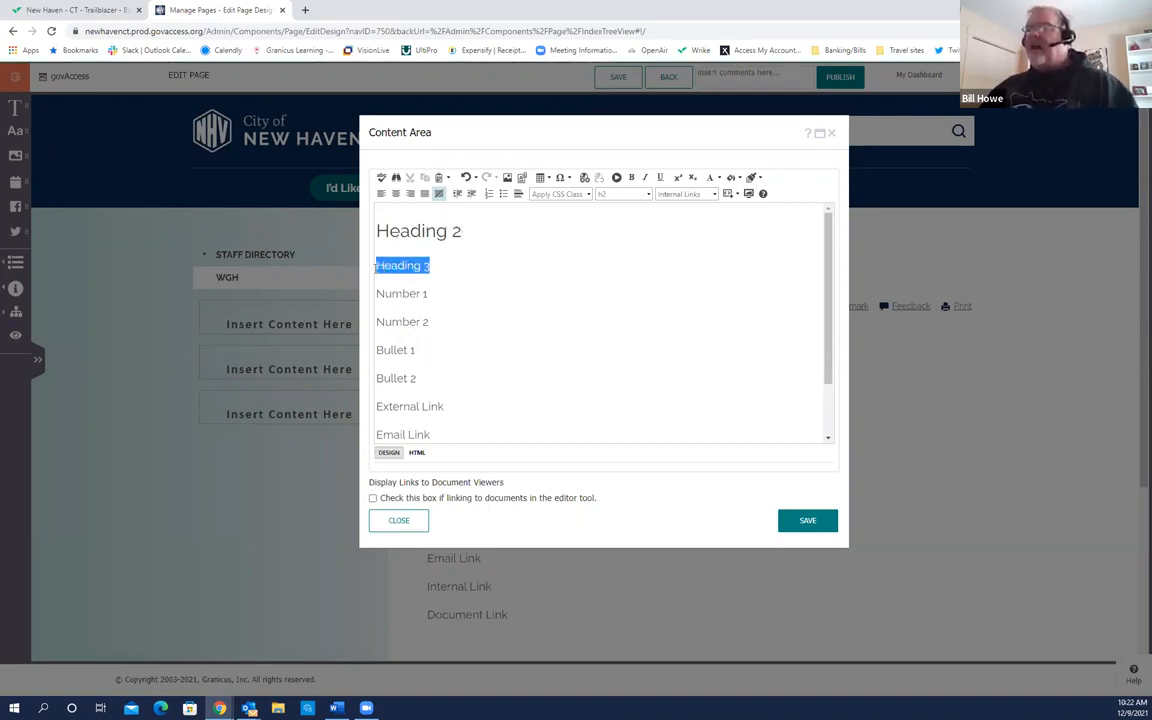
{"action": "left_click", "coordinate": [600, 197]}
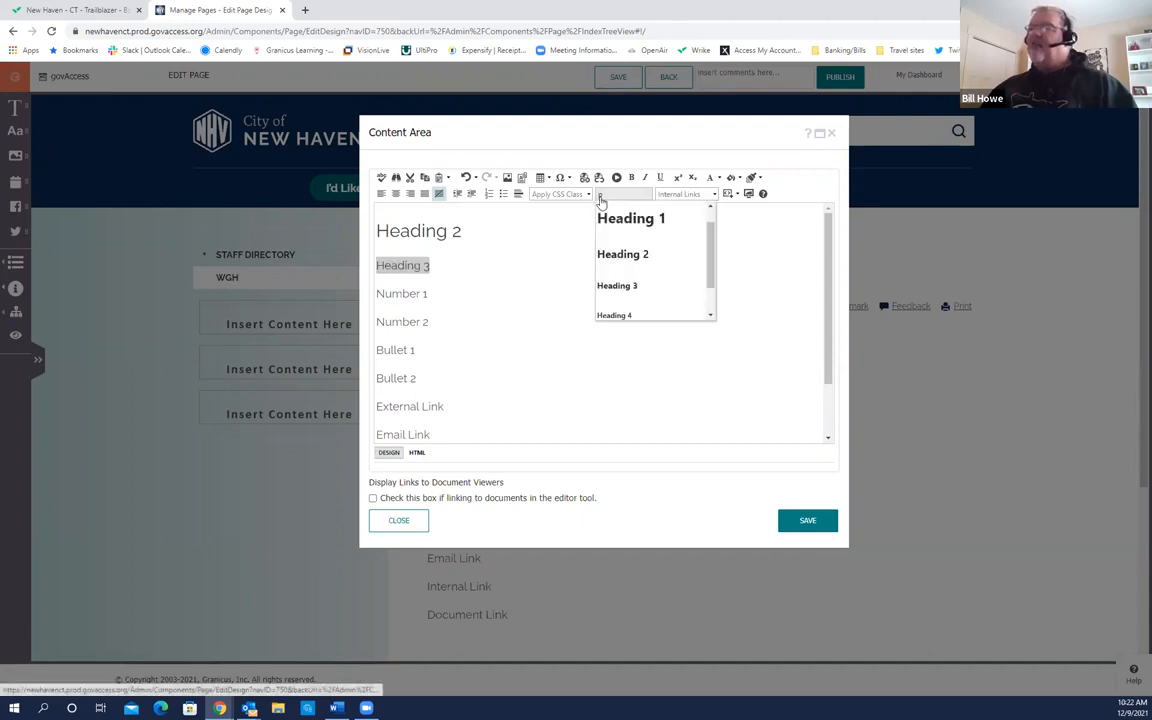
{"action": "left_click", "coordinate": [619, 287]}
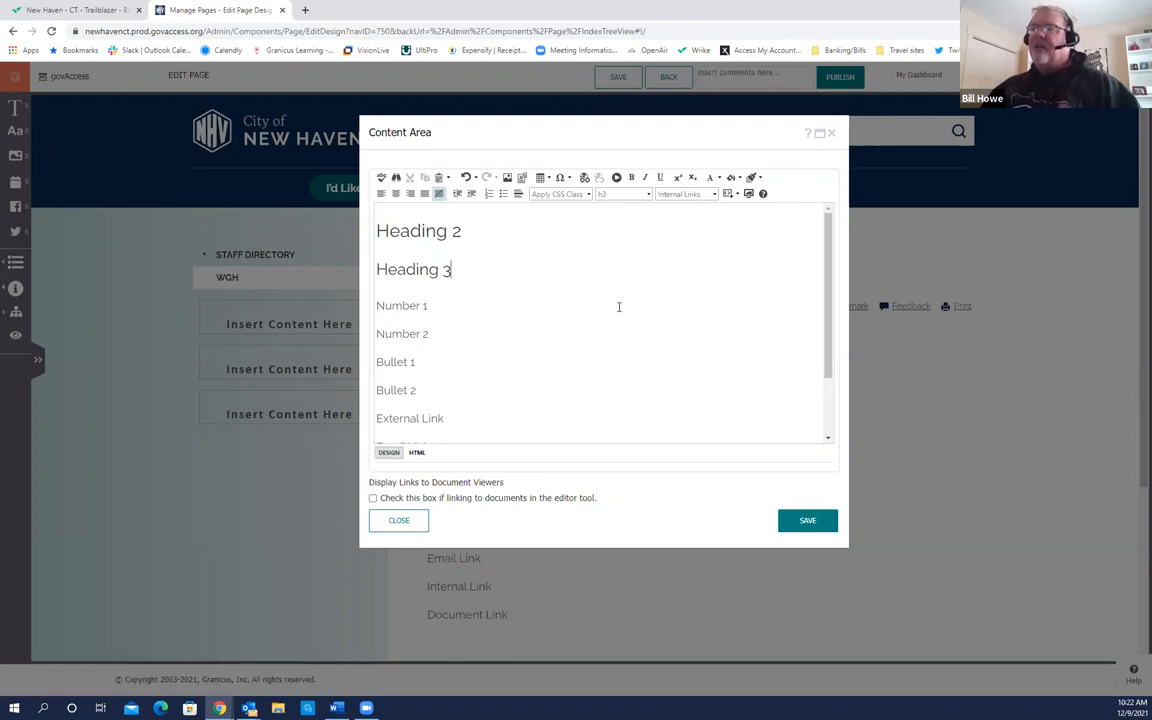
{"action": "mouse_move", "coordinate": [512, 122]}
{"action": "left_mouse_down"}
{"action": "mouse_move", "coordinate": [532, 146]}
{"action": "mouse_move", "coordinate": [692, 209]}
{"action": "mouse_move", "coordinate": [702, 198]}
{"action": "mouse_move", "coordinate": [496, 127]}
{"action": "left_mouse_up"}
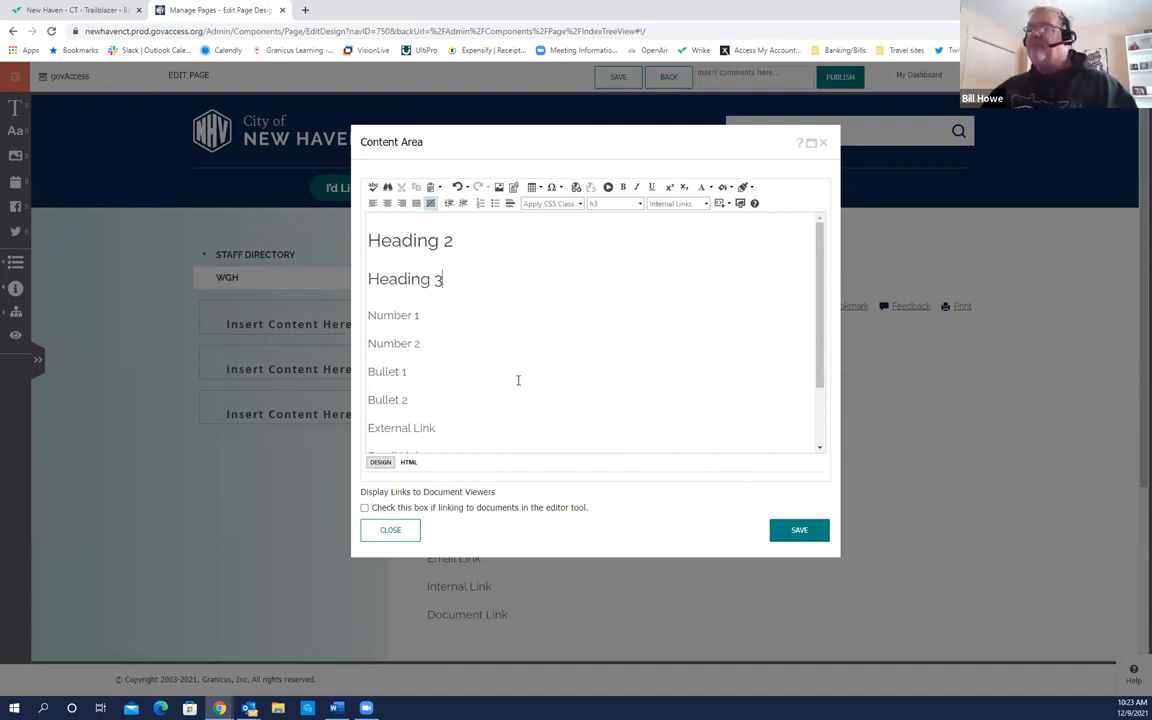
Step: Select both the Number 1 and Number 2 lines in the editor
{"action": "left_click_drag", "start_coordinate": [620, 147], "coordinate": [638, 124]}
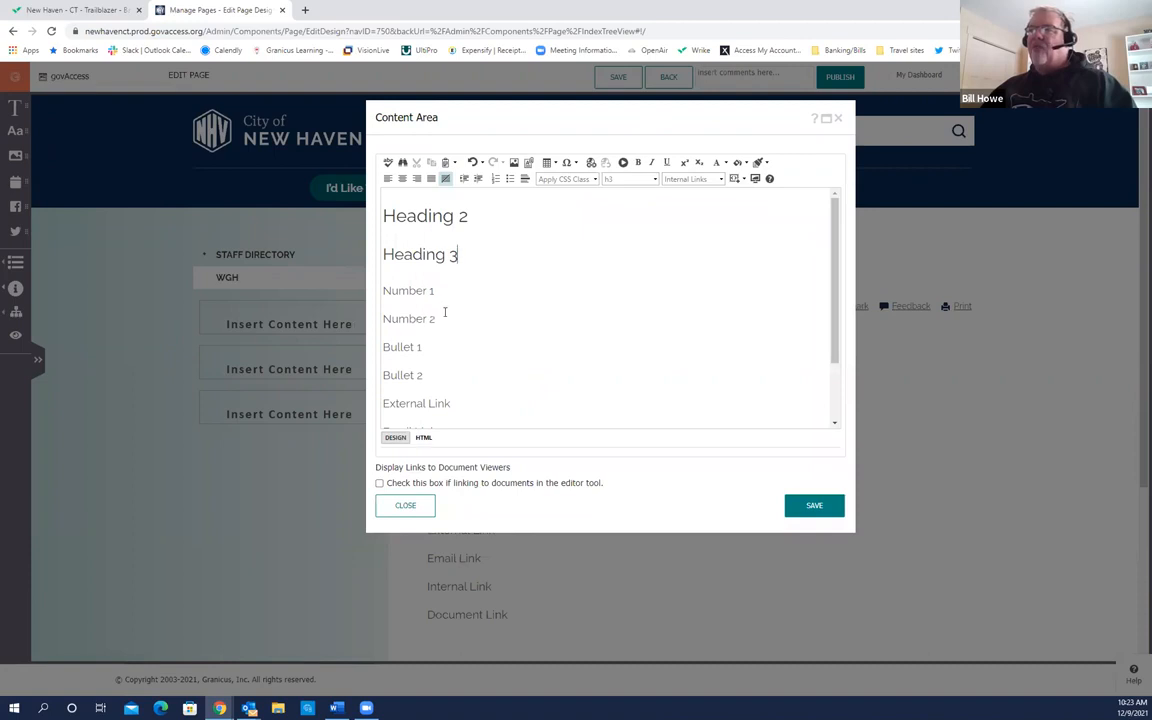
{"action": "left_click_drag", "start_coordinate": [445, 318], "coordinate": [346, 268]}
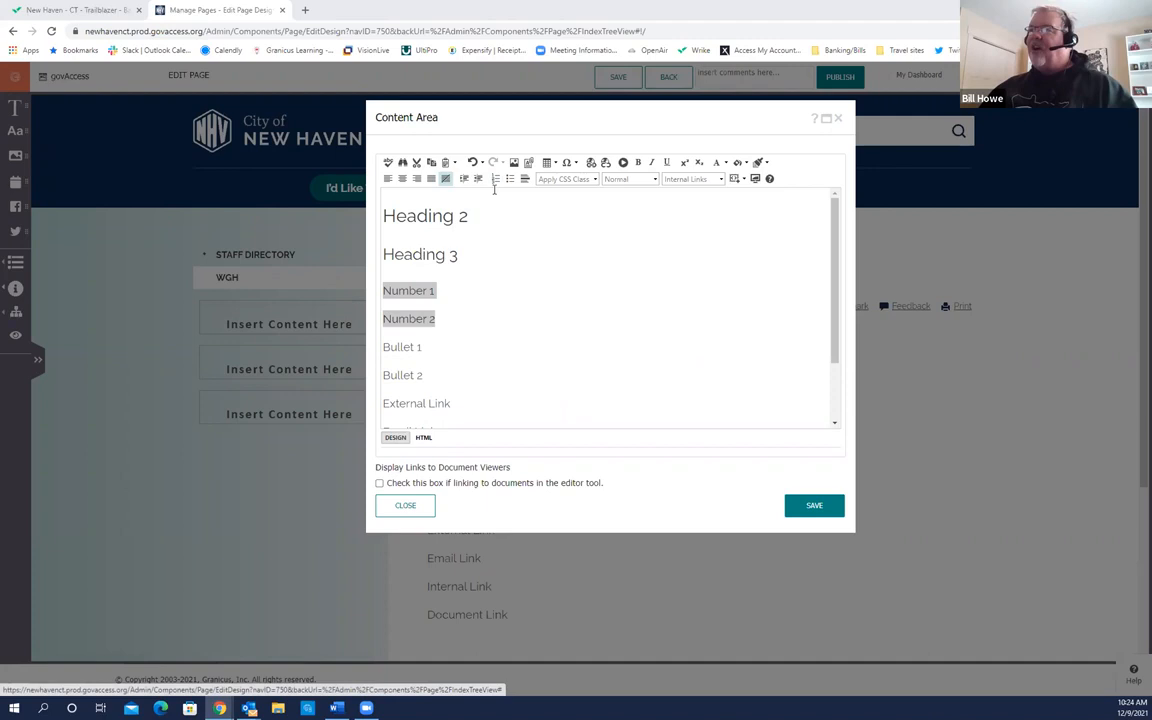
Step: Apply the Numbered List format to the selected Number 1 and Number 2 lines
{"action": "left_click", "coordinate": [495, 180]}
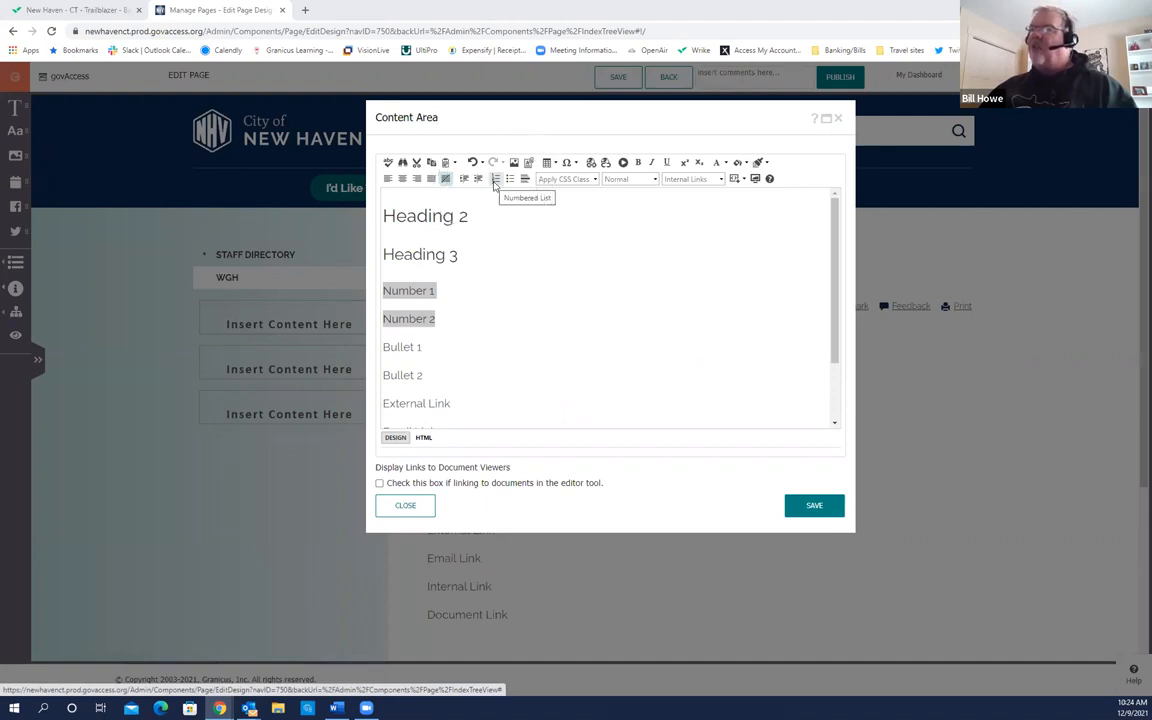
{"action": "left_click", "coordinate": [495, 180]}
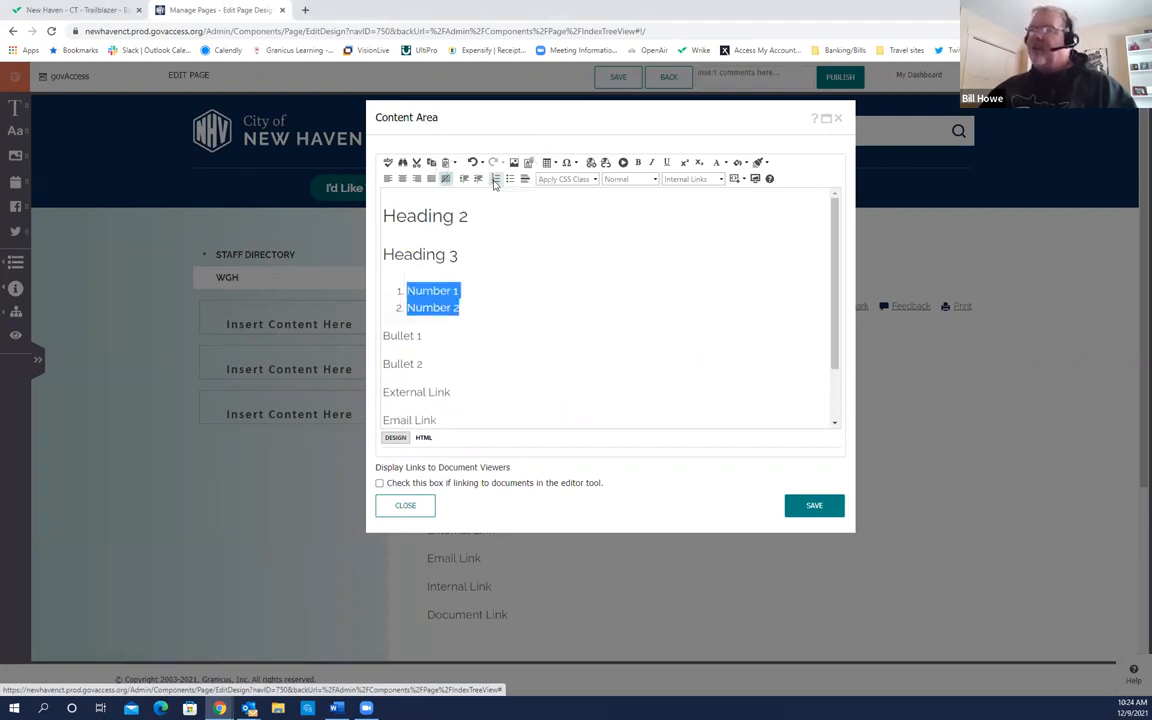
{"action": "left_click", "coordinate": [447, 318]}
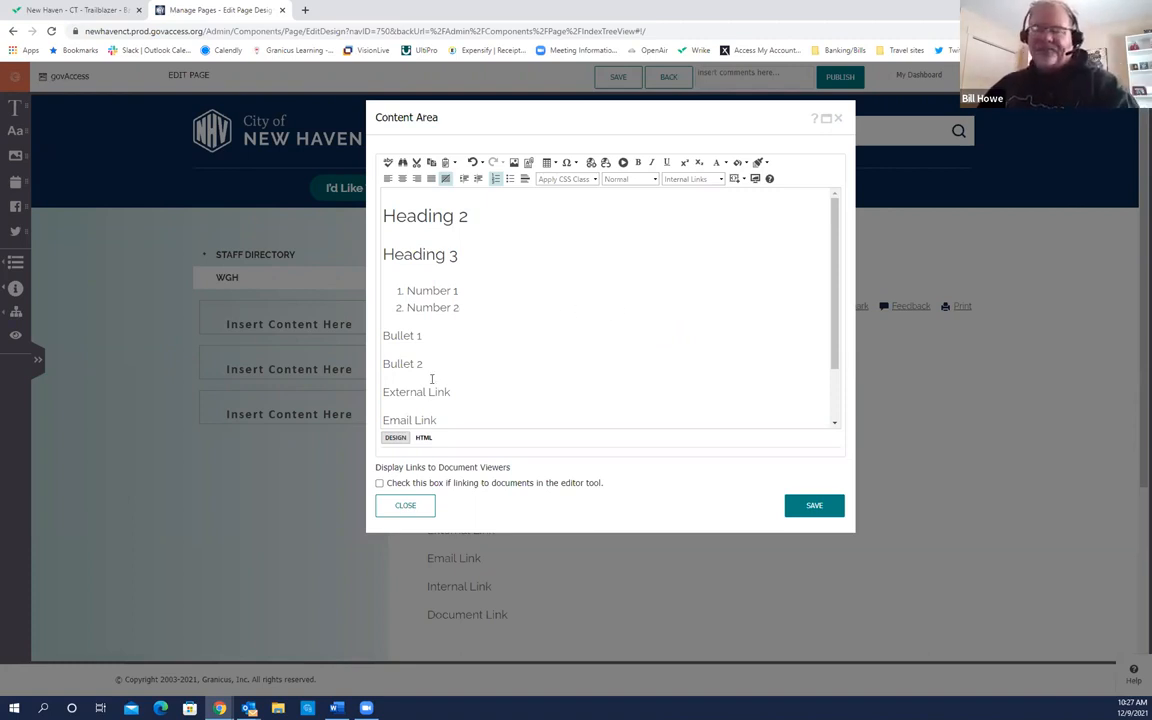
Step: Select Bullet 1 and Bullet 2 and apply the Bullet List format to them
{"action": "left_click_drag", "start_coordinate": [383, 333], "coordinate": [424, 366]}
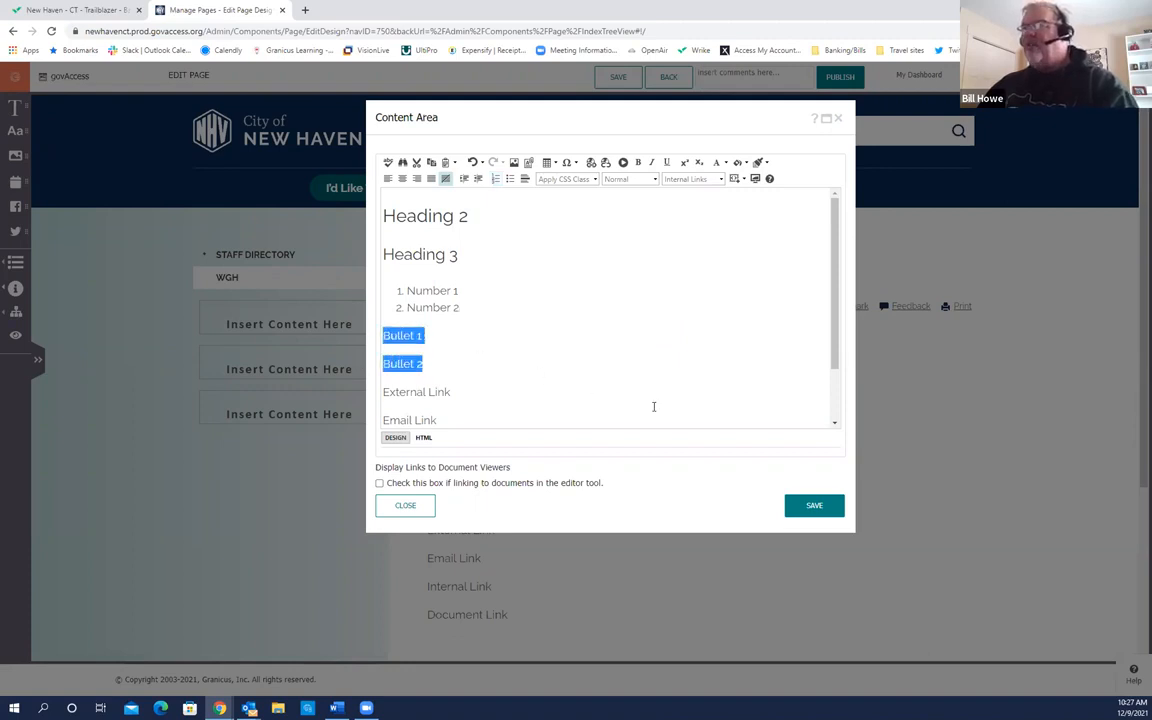
{"action": "scroll", "coordinate": [730, 410], "scroll_direction": "down", "scroll_amount": 3}
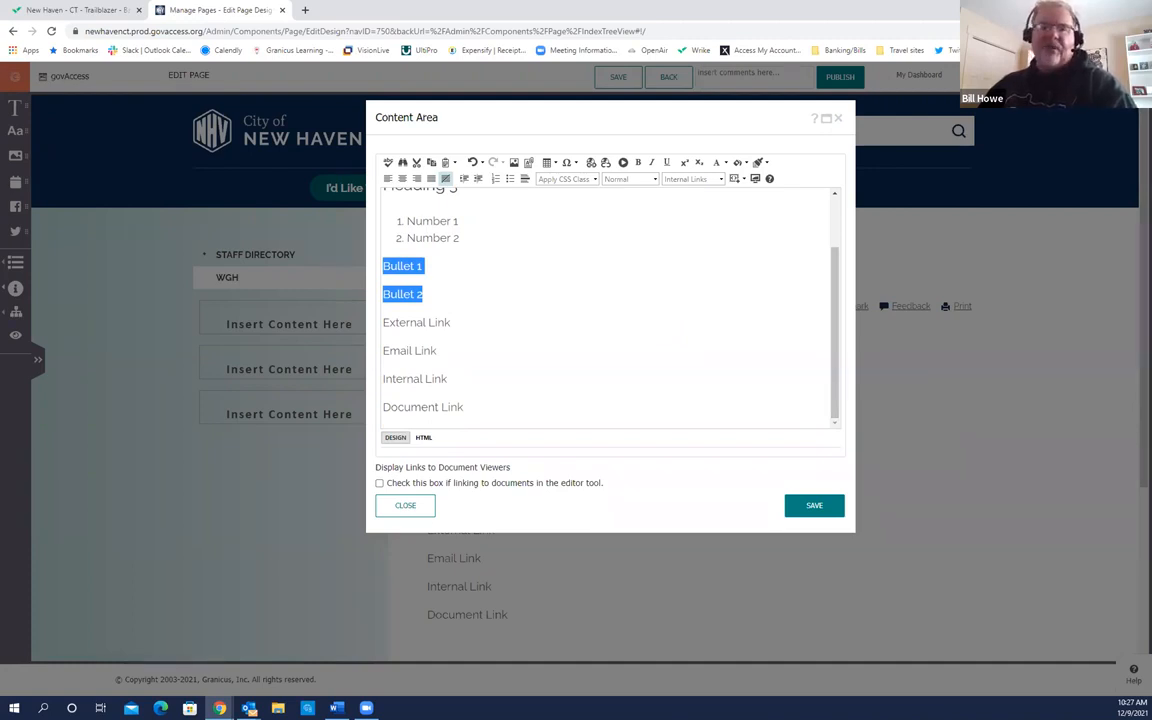
{"action": "key", "text": "alt+Tab"}
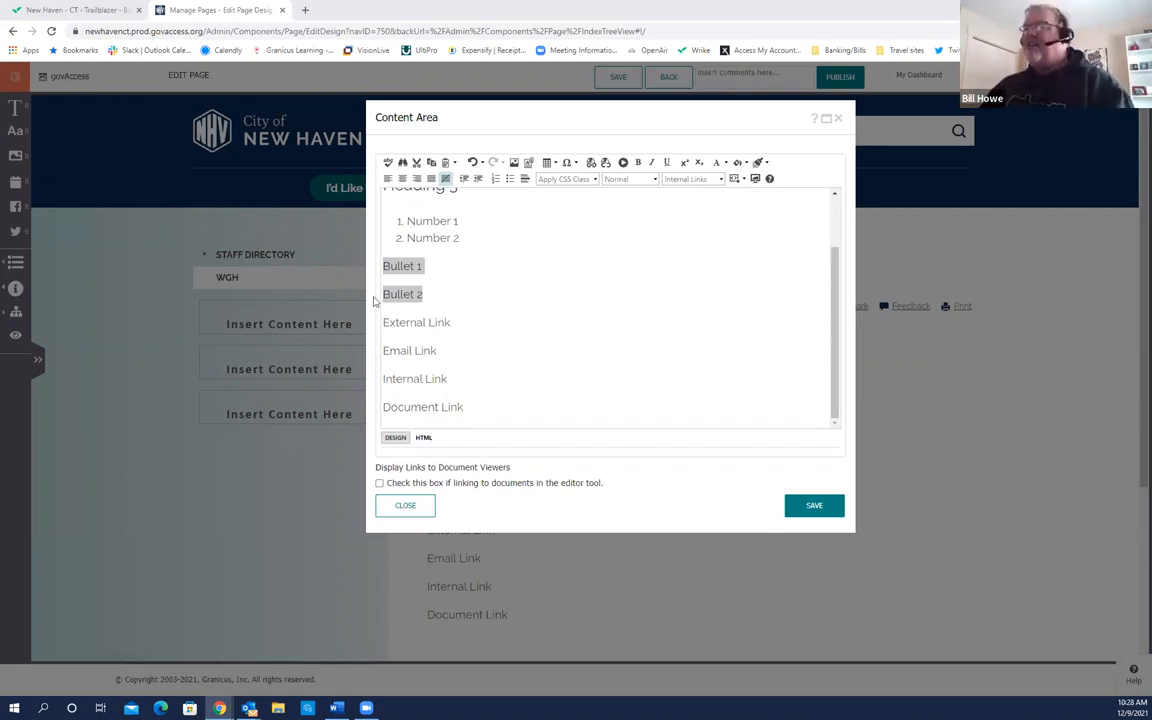
{"action": "left_click", "coordinate": [510, 180]}
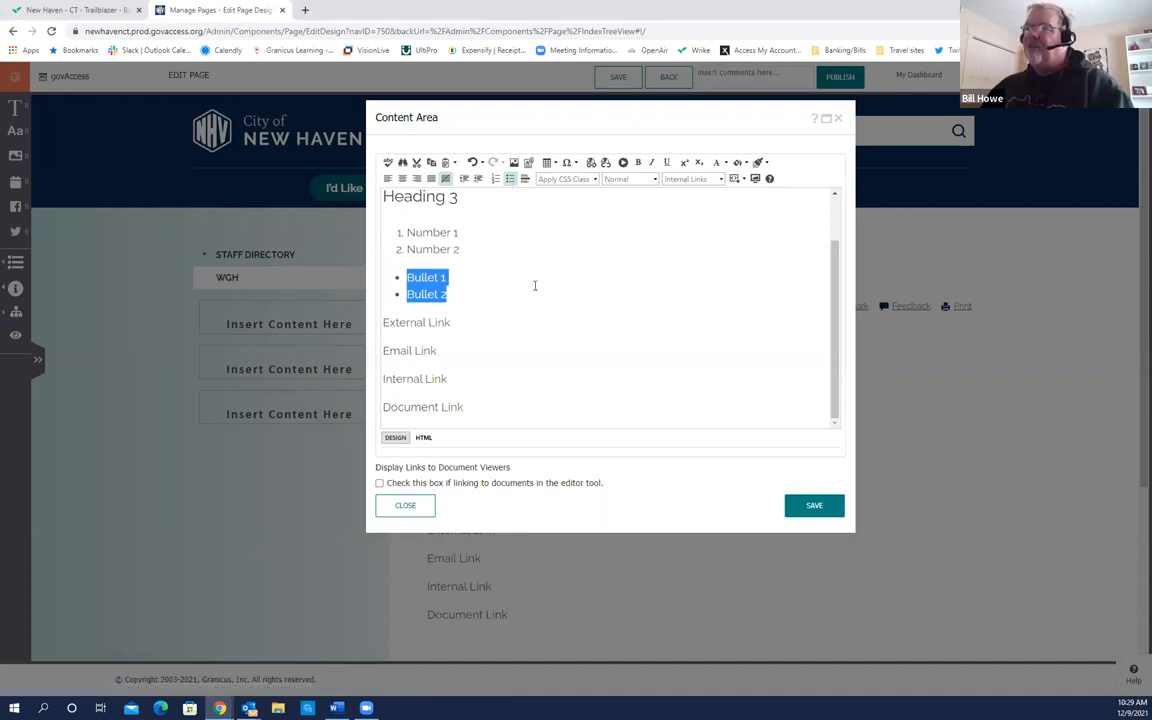
Step: Place the insertion point after External Link and open the Hyperlink Manager
{"action": "left_click", "coordinate": [589, 334]}
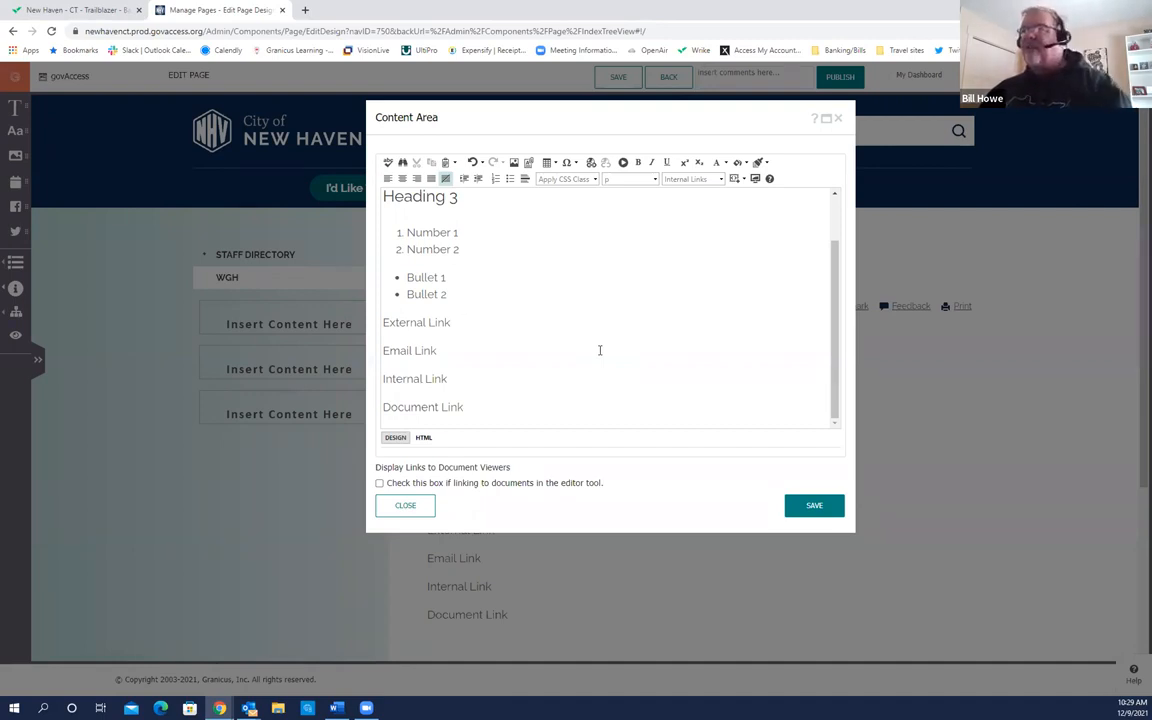
{"action": "left_click", "coordinate": [421, 330]}
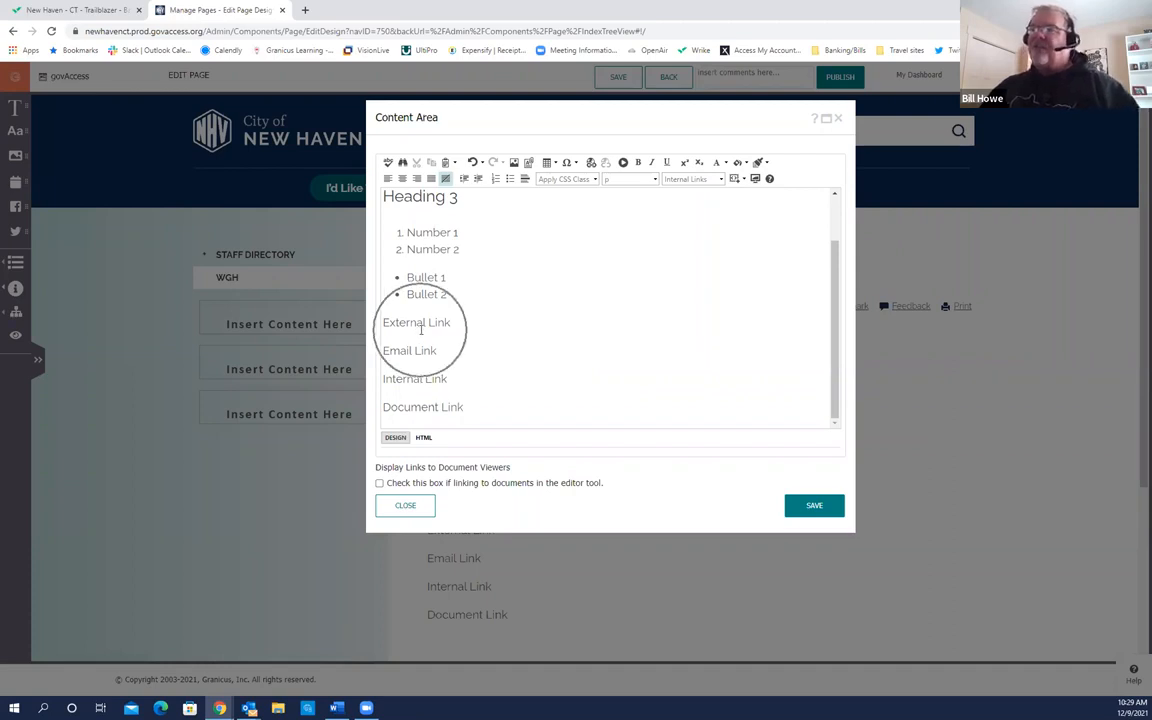
{"action": "left_click", "coordinate": [591, 164]}
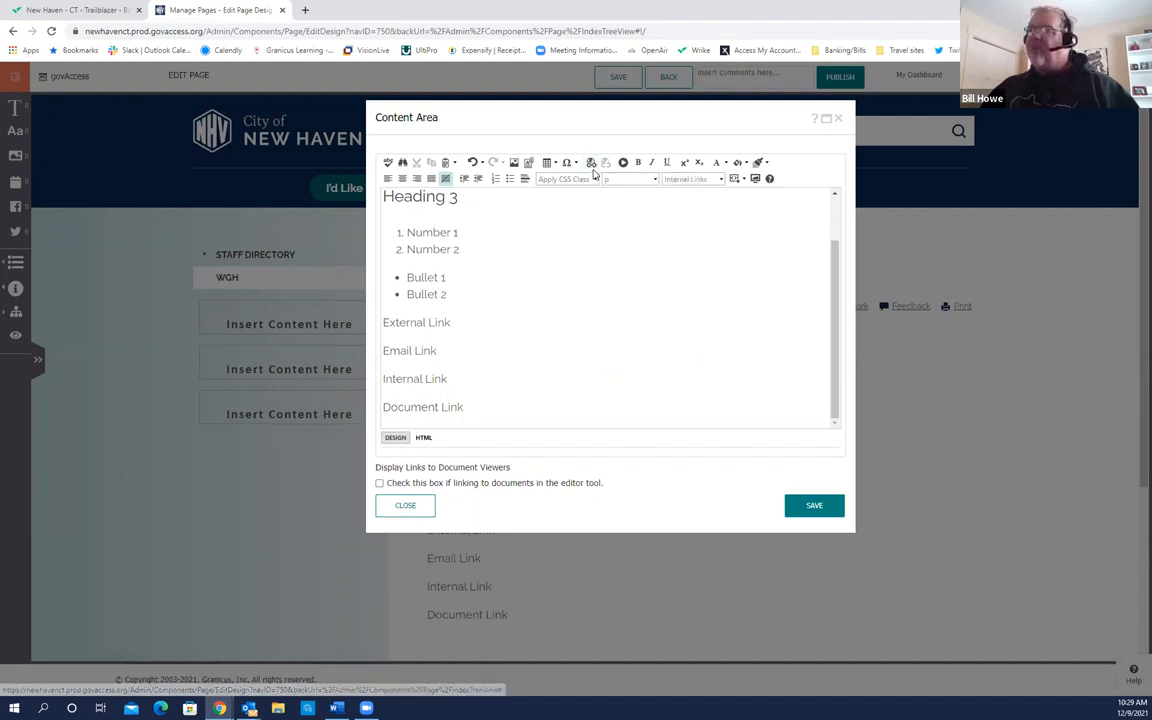
{"action": "left_click", "coordinate": [592, 164]}
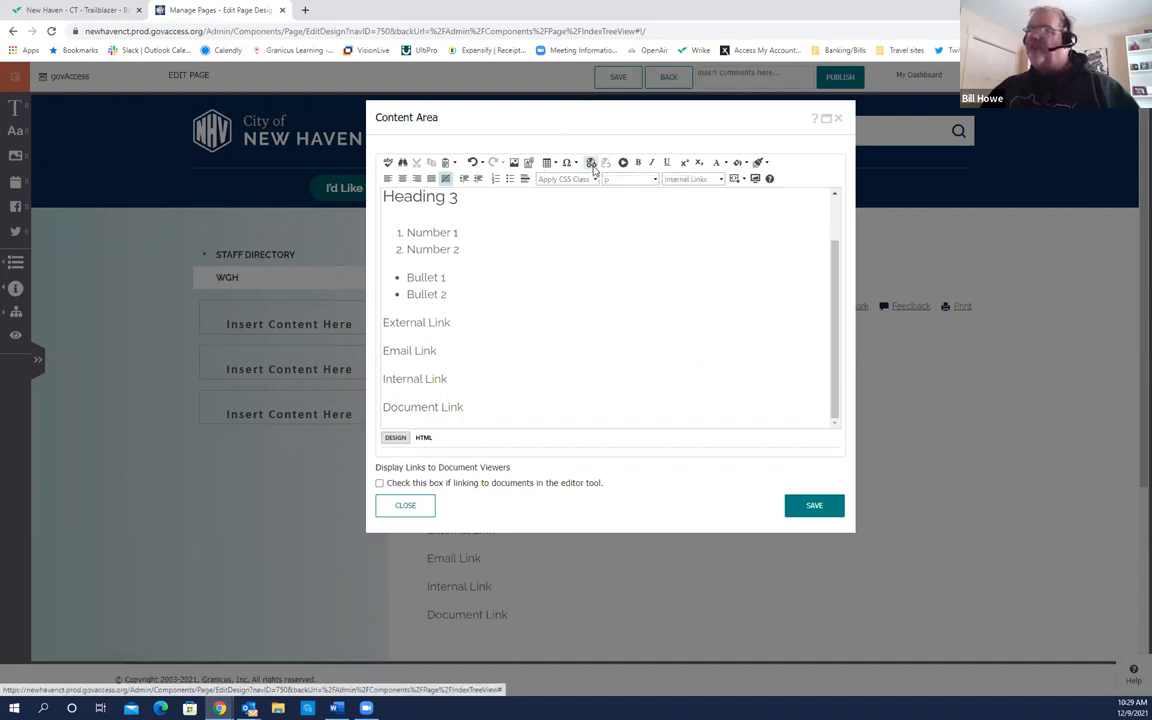
{"action": "left_click", "coordinate": [592, 164]}
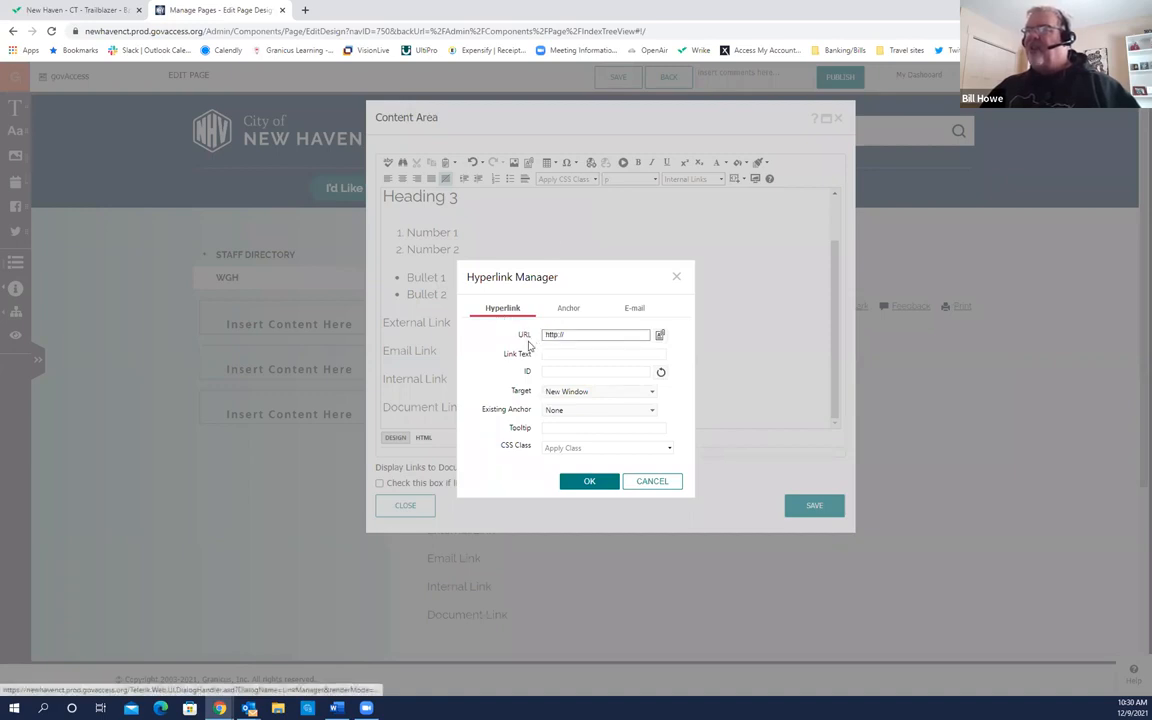
{"action": "key", "text": "ctrl"}
{"action": "key", "text": "ctrl"}
{"action": "key", "text": "ctrl"}
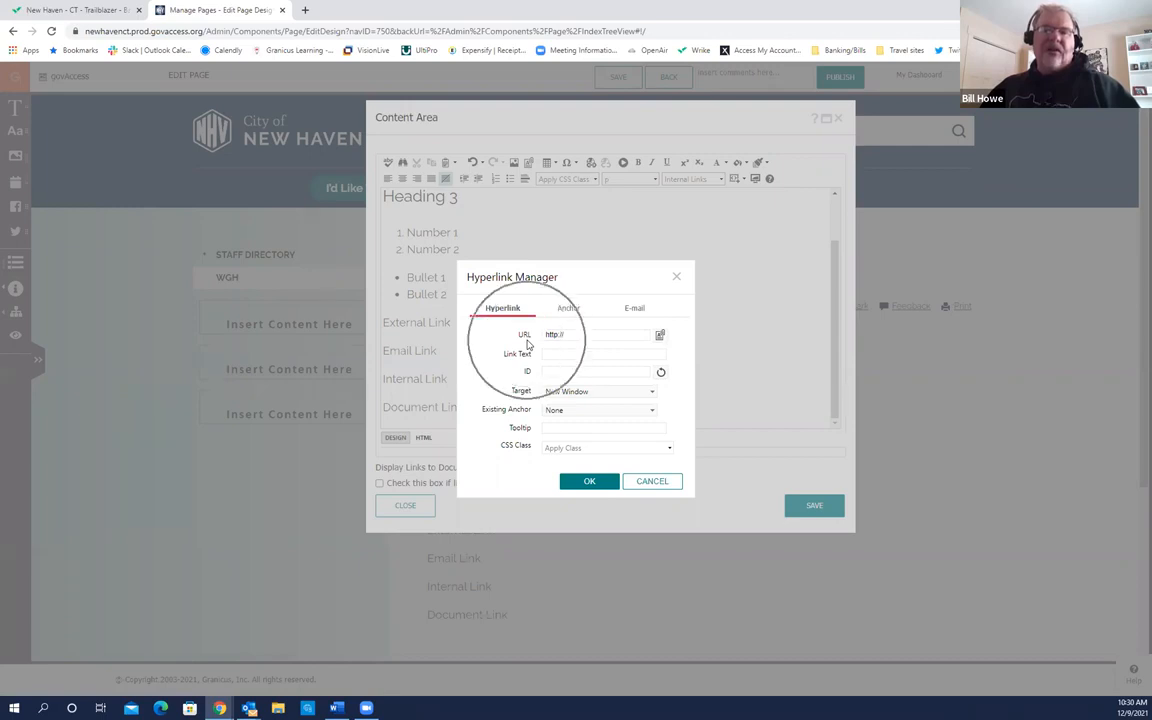
{"action": "key", "text": "ctrl"}
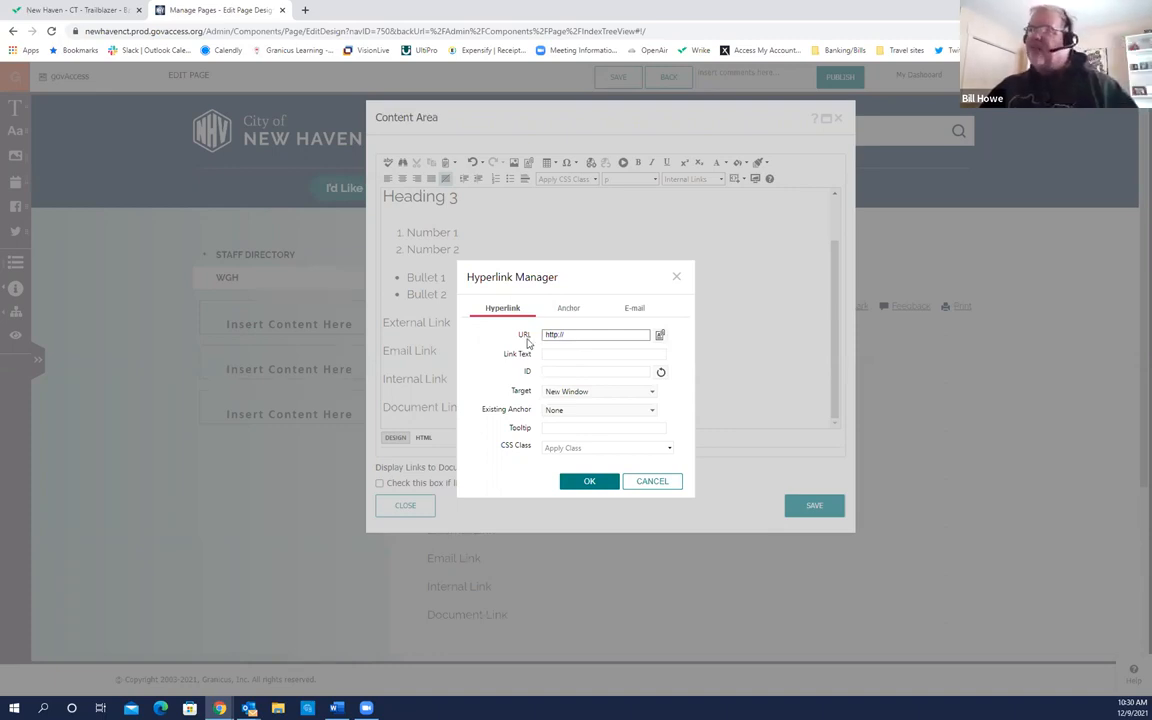
{"action": "left_click", "coordinate": [568, 334]}
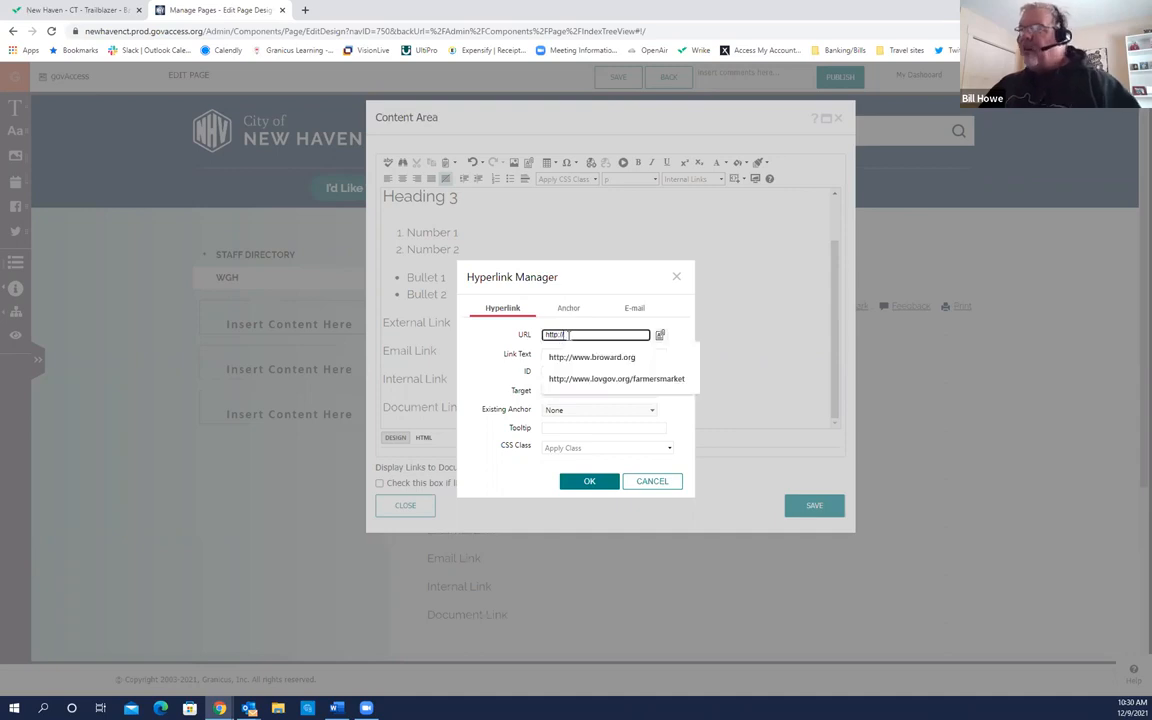
{"action": "type", "text": "www"}
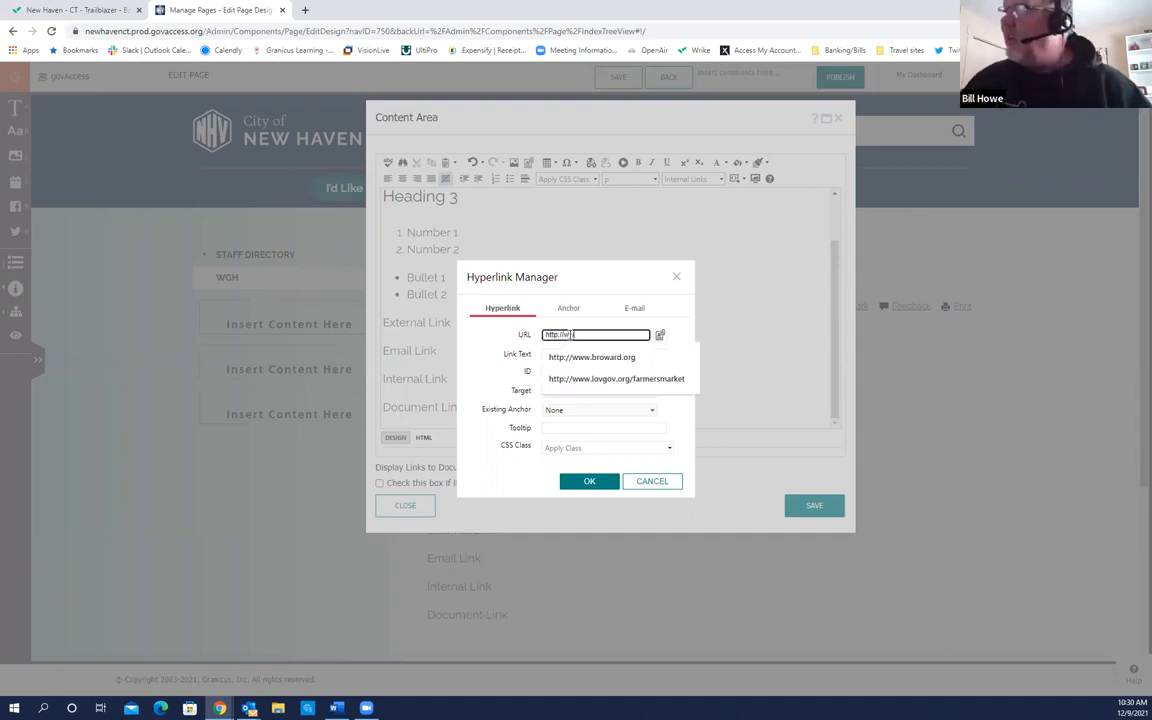
{"action": "type", "text": ".statec"}
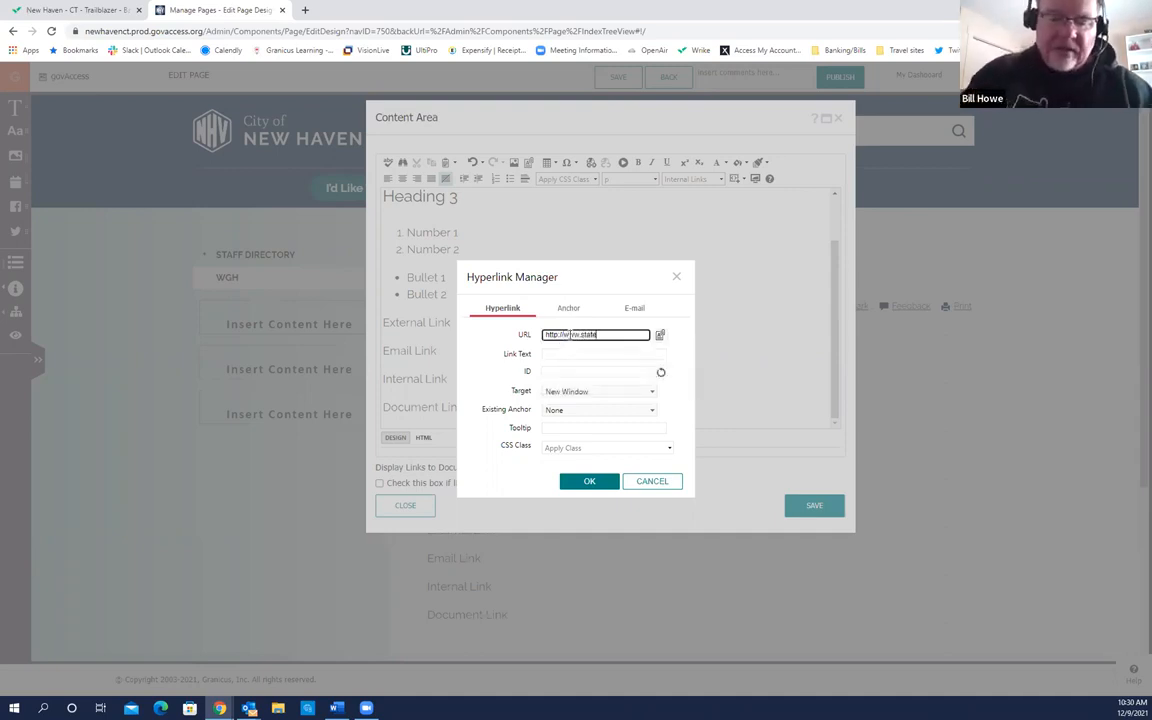
{"action": "type", "text": "CT"}
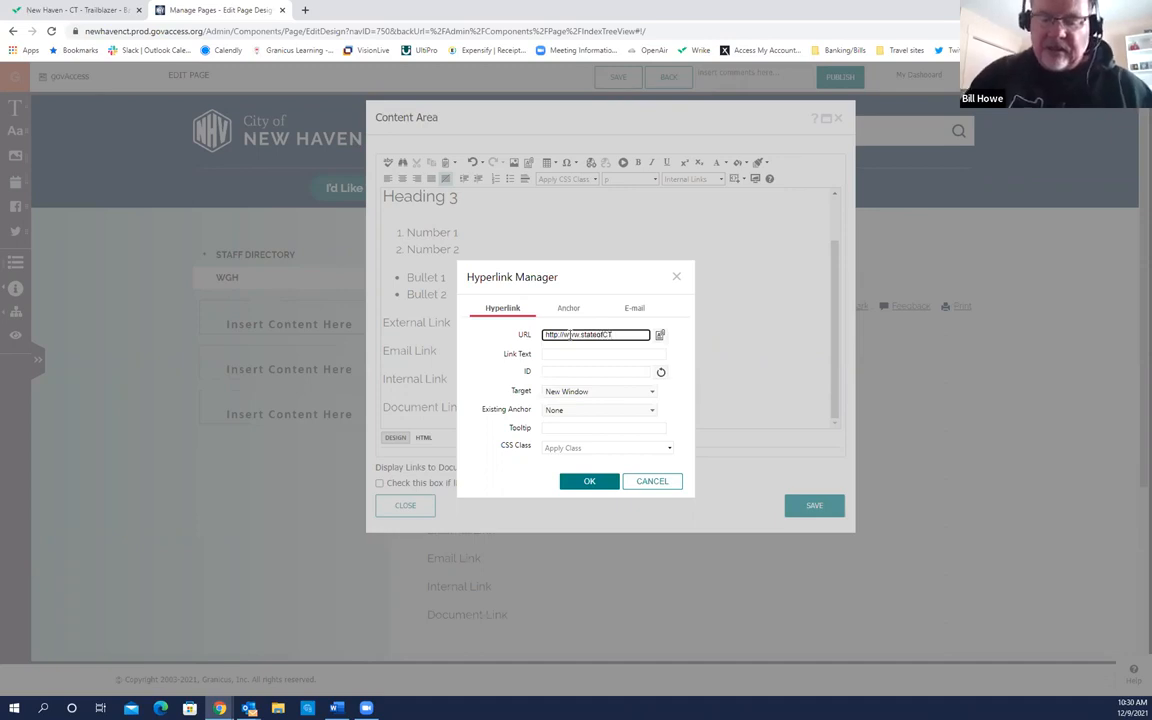
{"action": "type", "text": ".gov/voterr"}
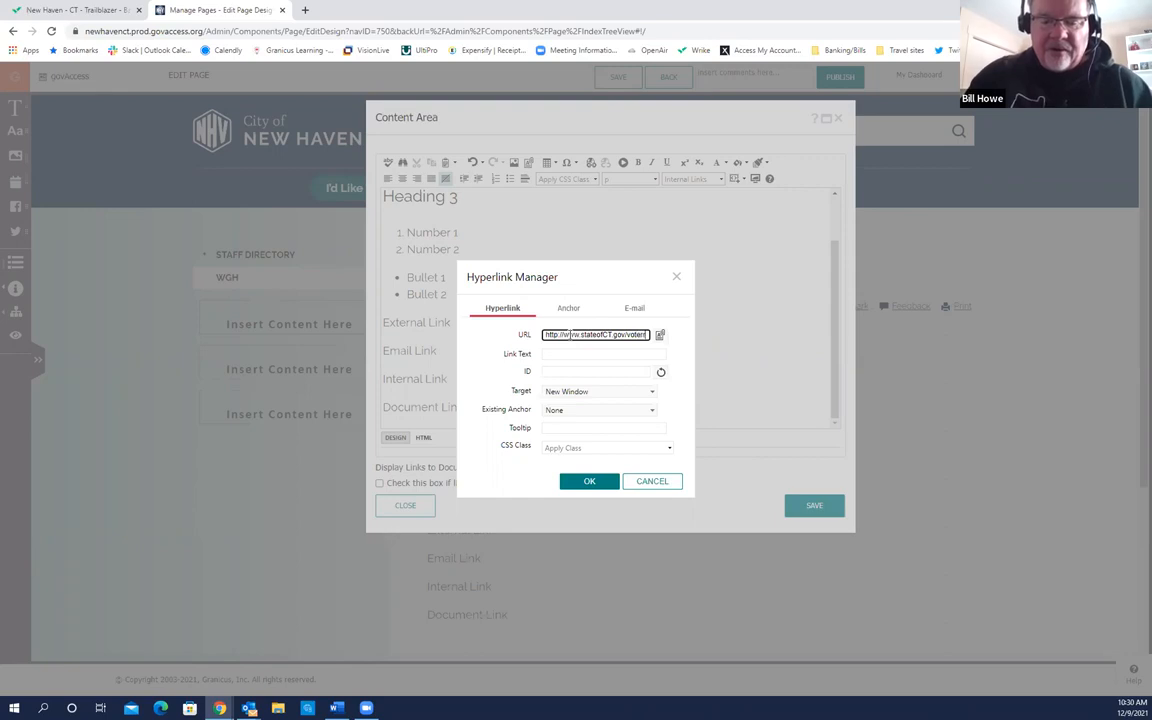
{"action": "type", "text": "egistrati"}
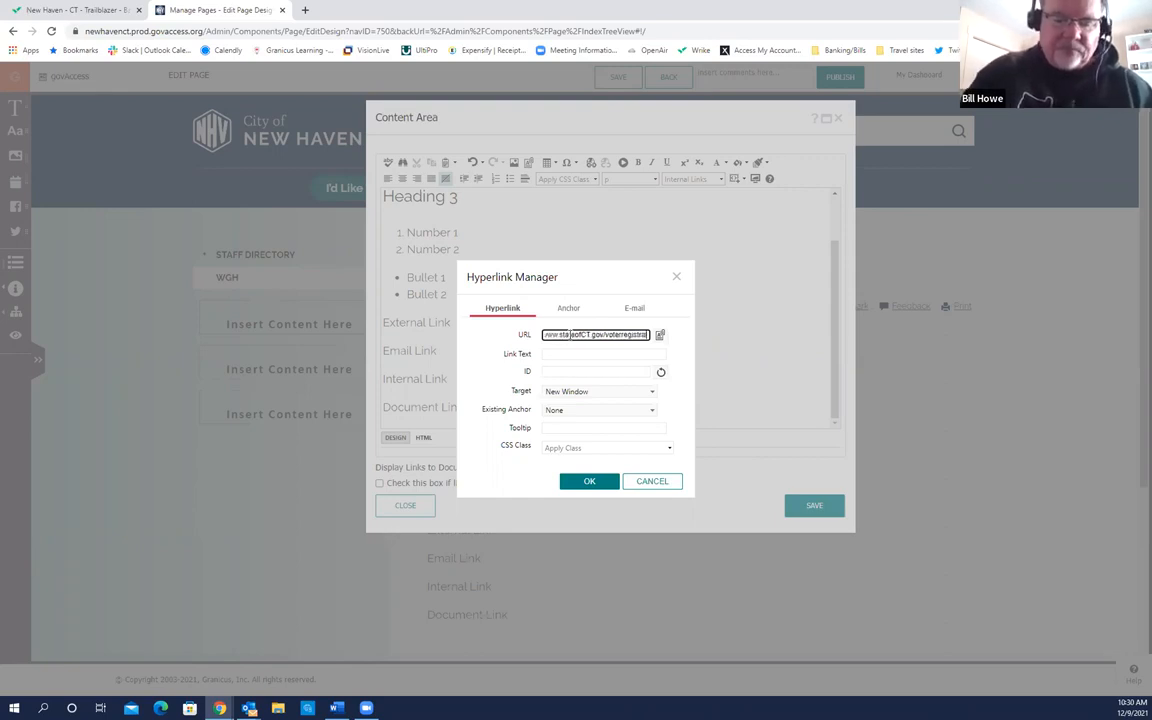
{"action": "type", "text": "on"}
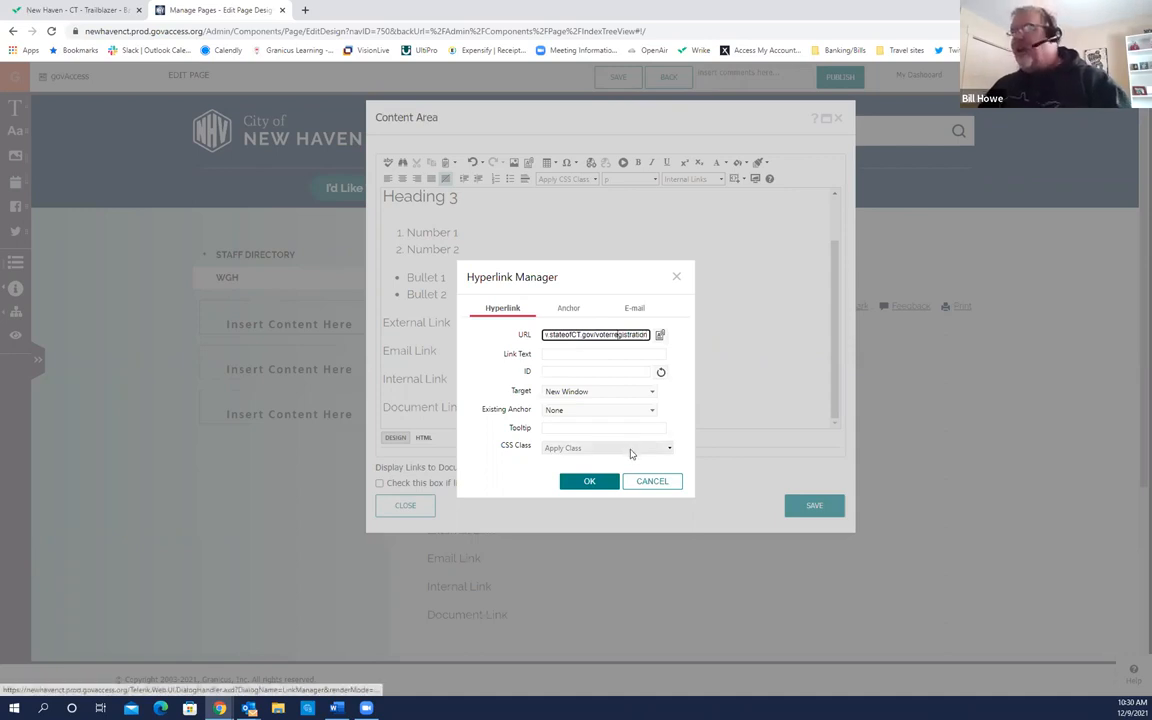
{"action": "key", "text": "Home"}
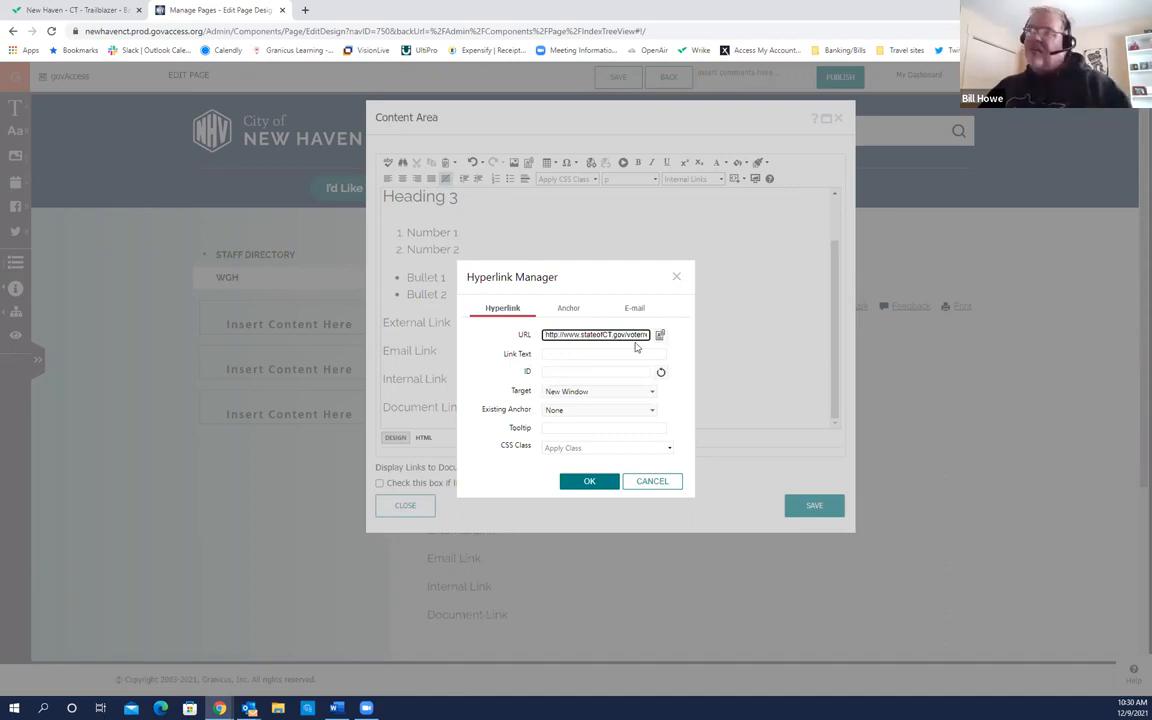
Step: Set the link's Link Text to 'To register to vote click here'
{"action": "left_click", "coordinate": [521, 364]}
{"action": "left_click", "coordinate": [521, 365]}
{"action": "left_click", "coordinate": [522, 366]}
{"action": "left_click", "coordinate": [522, 366]}
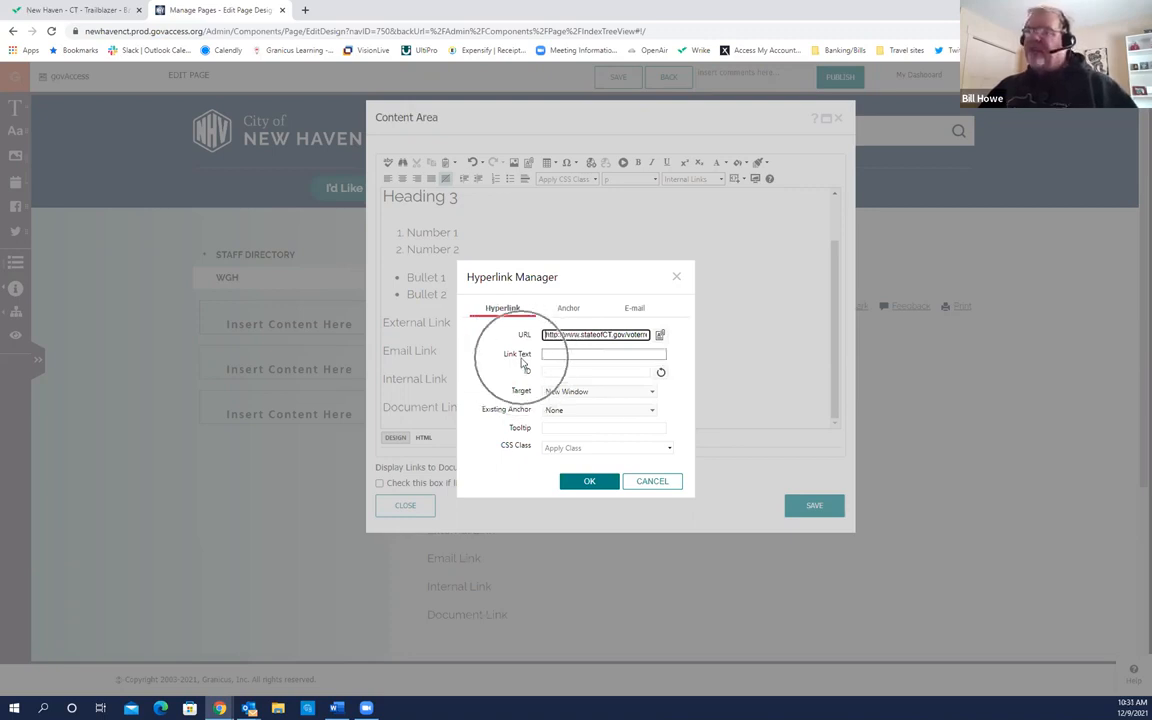
{"action": "left_click", "coordinate": [560, 355]}
{"action": "left_click", "coordinate": [560, 355]}
{"action": "left_click", "coordinate": [560, 355]}
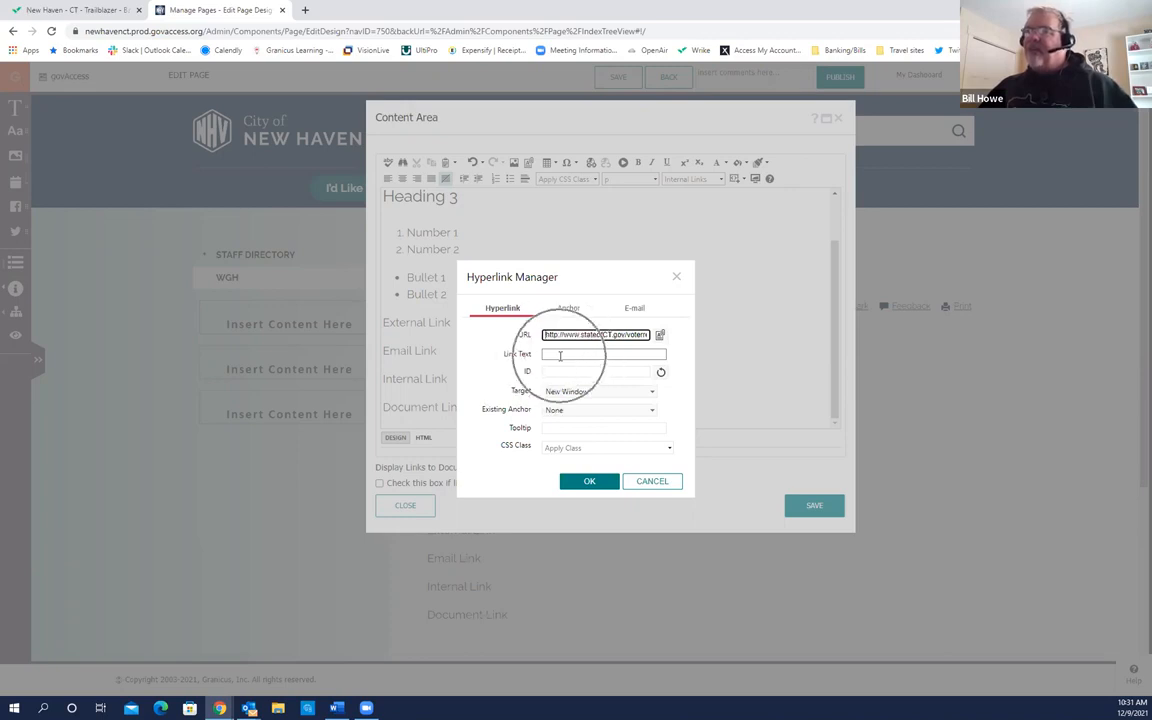
{"action": "left_click", "coordinate": [569, 338]}
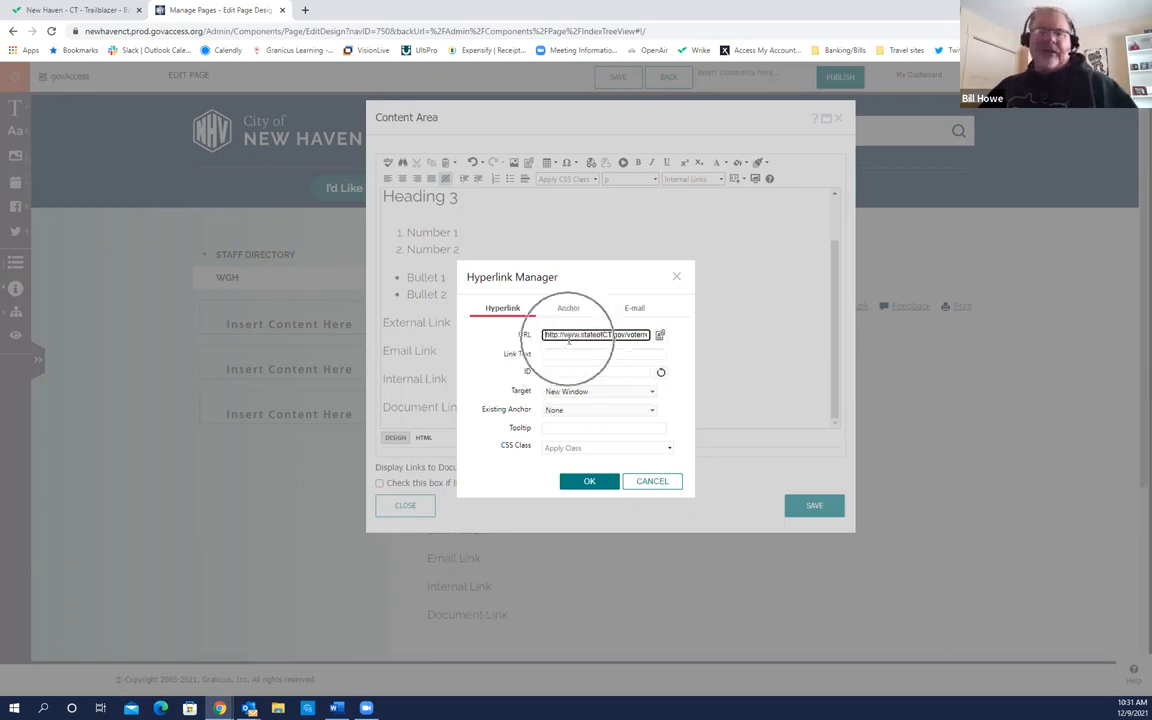
{"action": "left_click", "coordinate": [568, 340]}
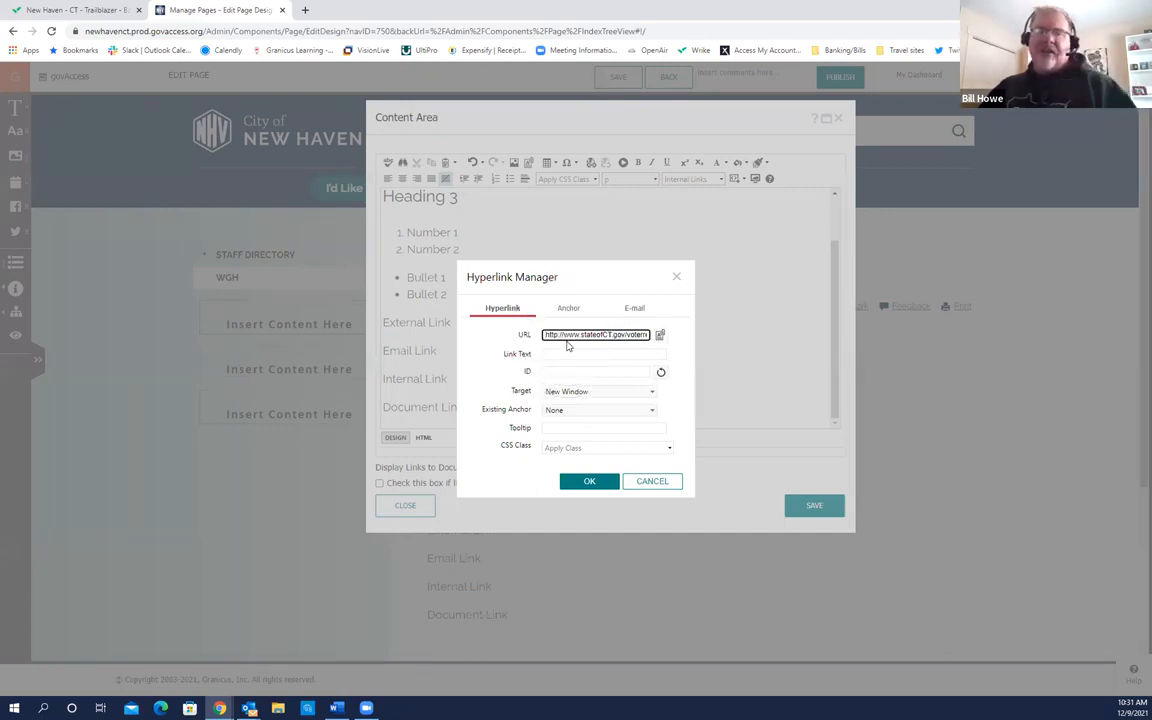
{"action": "left_click", "coordinate": [557, 353]}
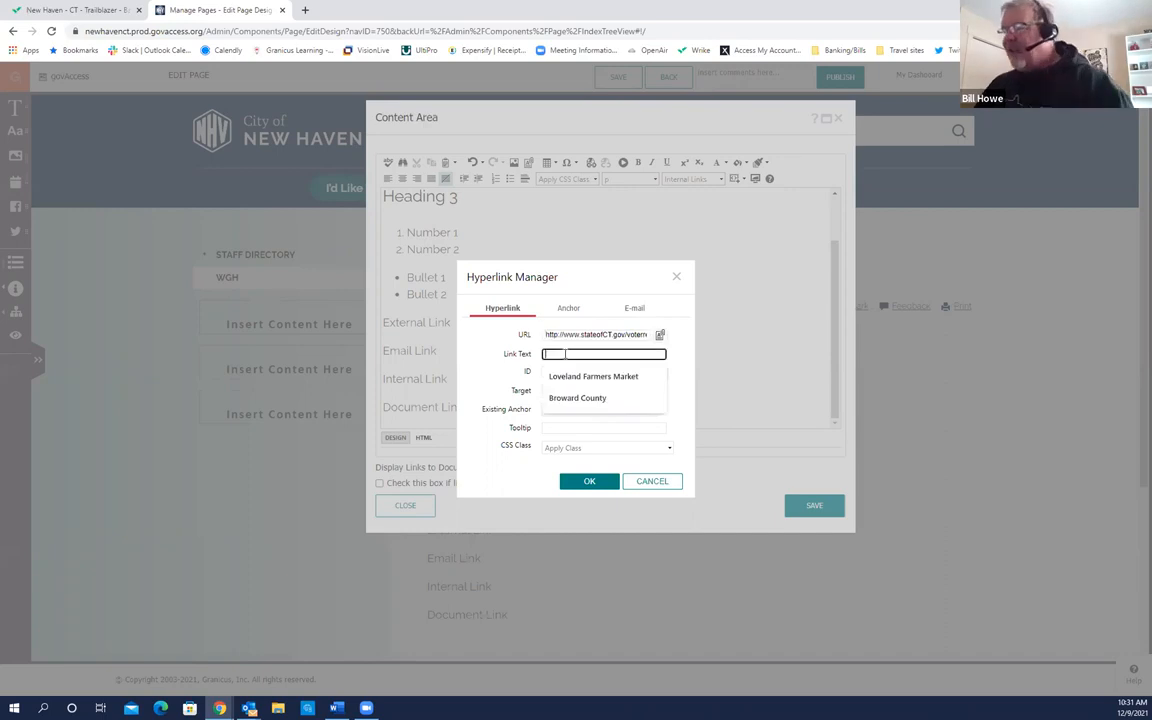
{"action": "type", "text": "To"}
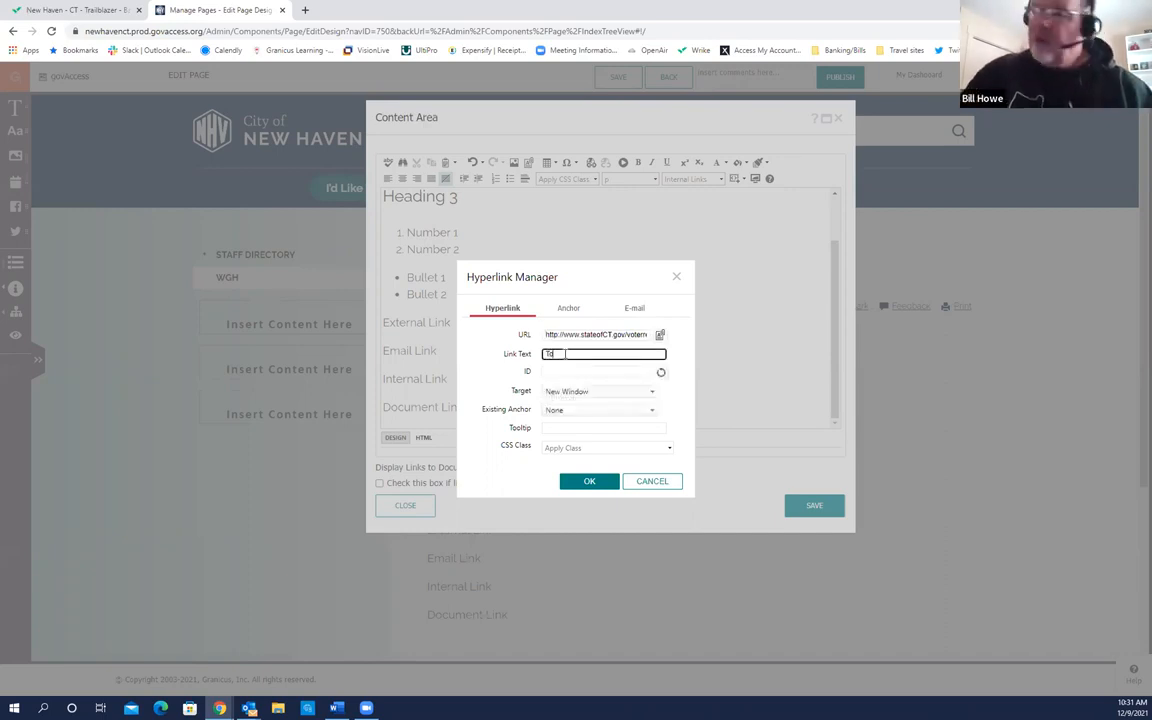
{"action": "type", "text": " register to vote click here"}
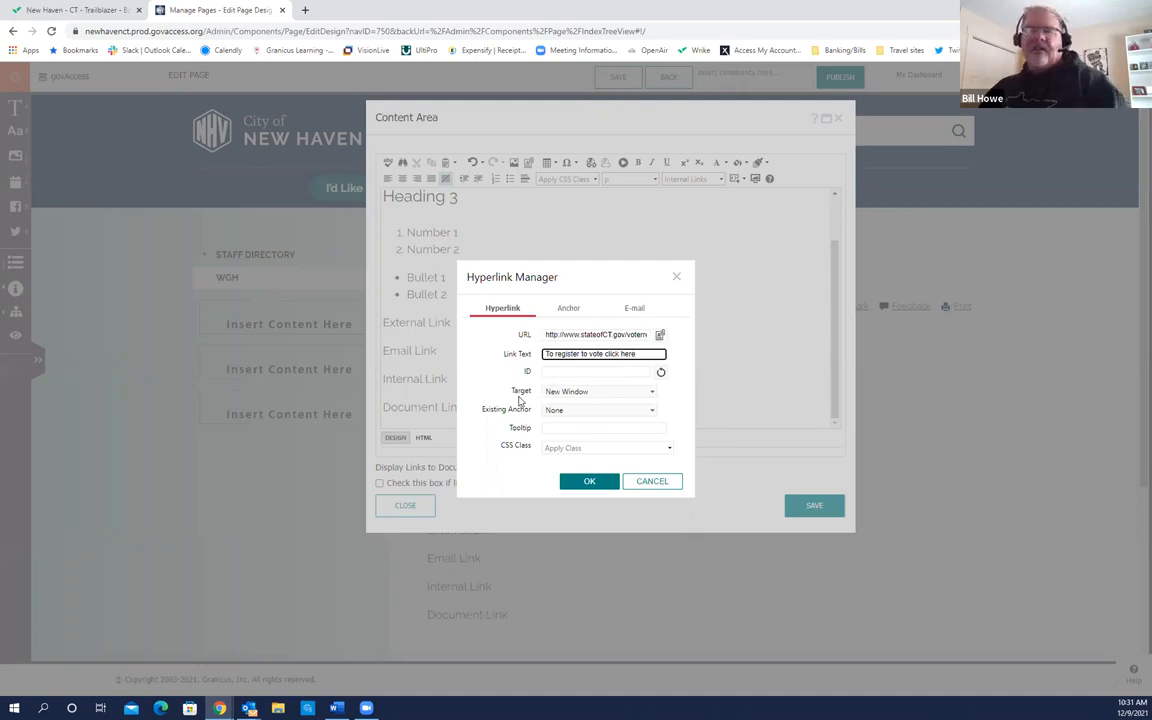
Step: Keep the link target as New Window and insert the link into the page
{"action": "left_click", "coordinate": [653, 392]}
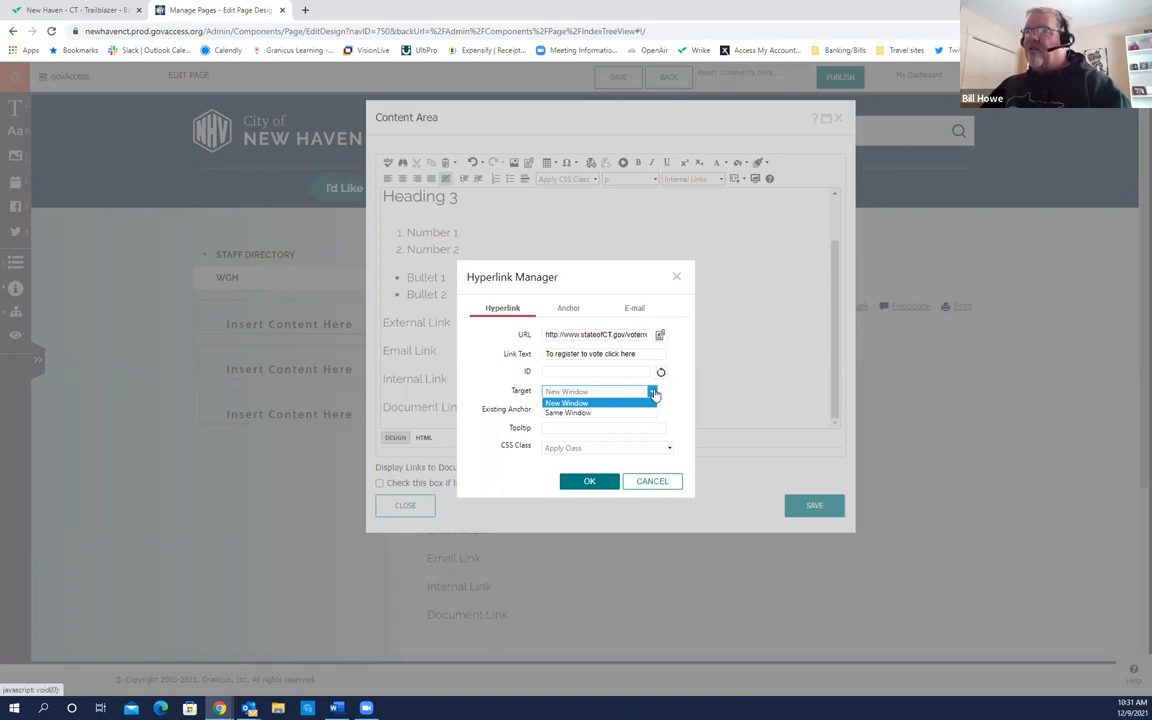
{"action": "left_click", "coordinate": [654, 393]}
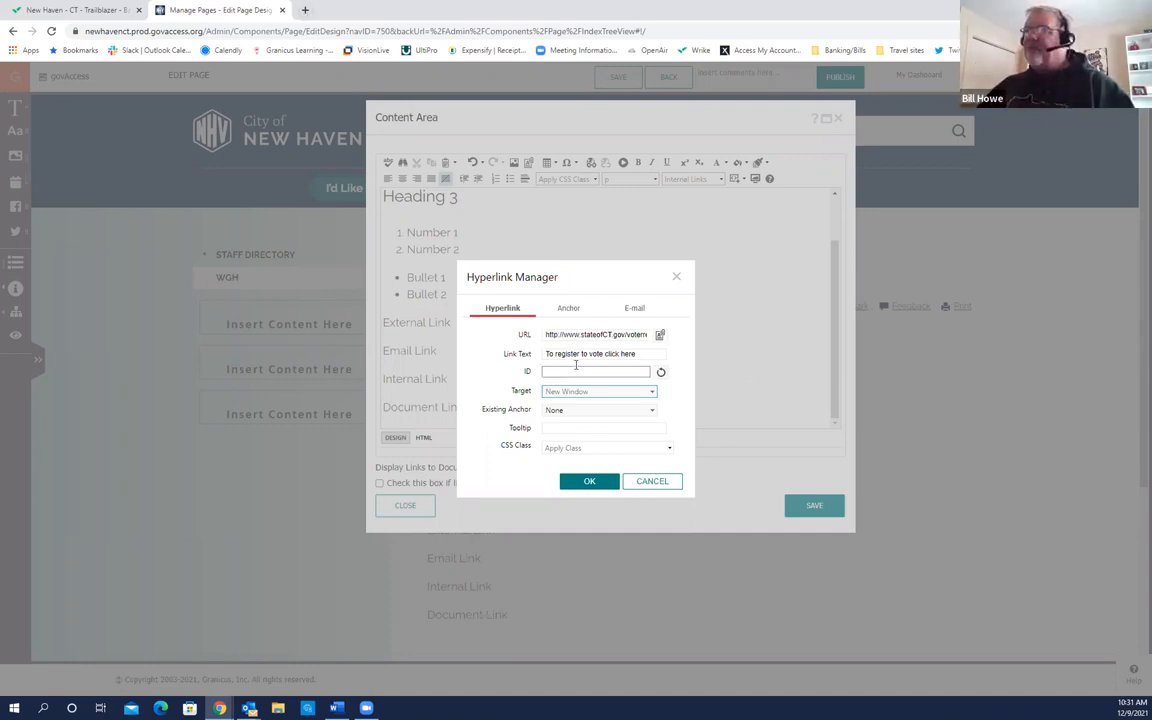
{"action": "left_click", "coordinate": [590, 482]}
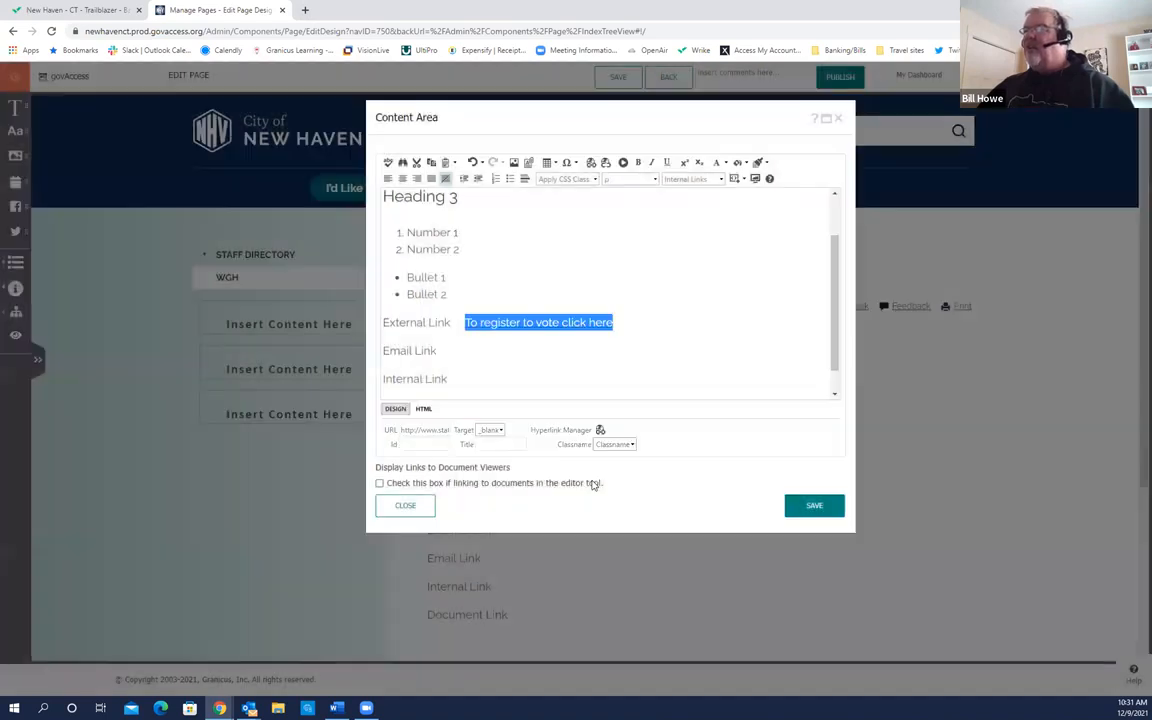
{"action": "left_click", "coordinate": [465, 354]}
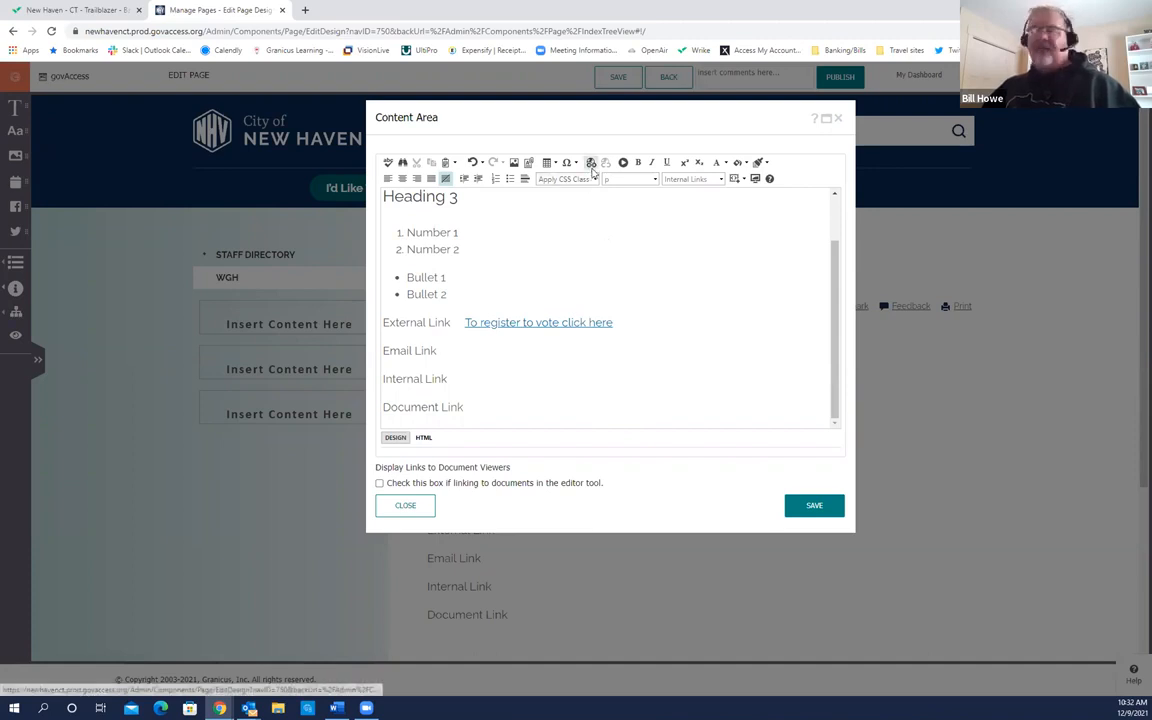
Step: In the Hyperlink Manager's E-mail tab, fill in the parks contact's address from autofill
{"action": "left_click", "coordinate": [591, 166]}
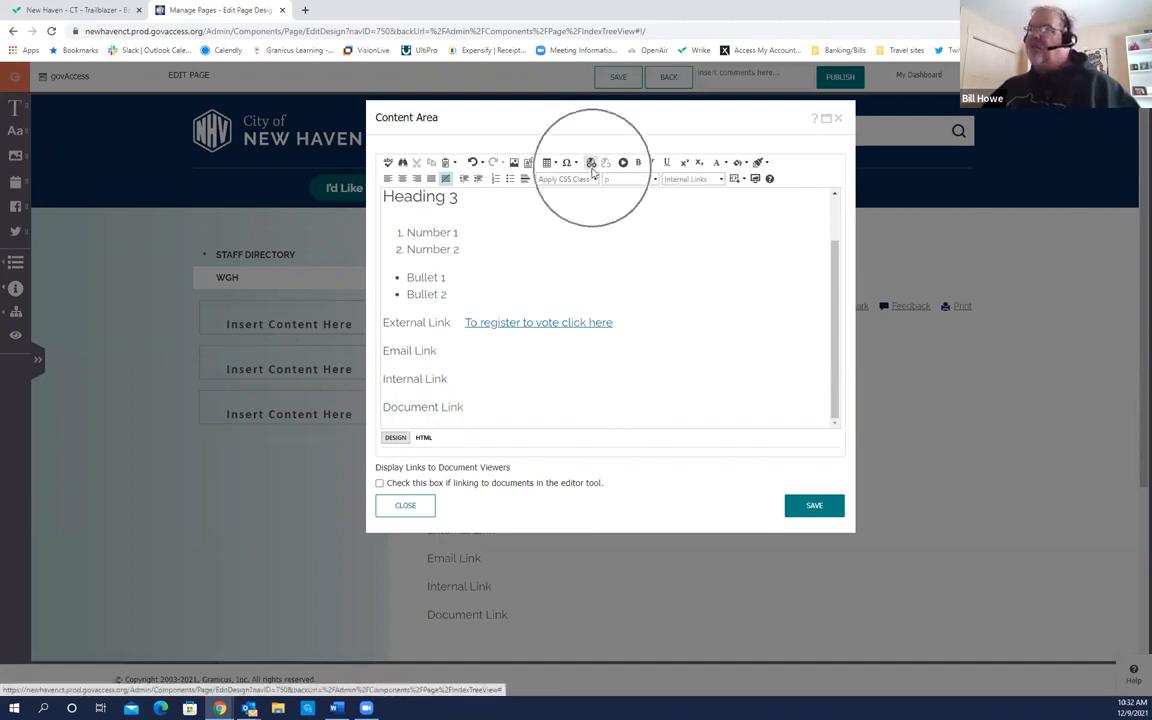
{"action": "left_click", "coordinate": [591, 166]}
{"action": "left_click", "coordinate": [591, 166]}
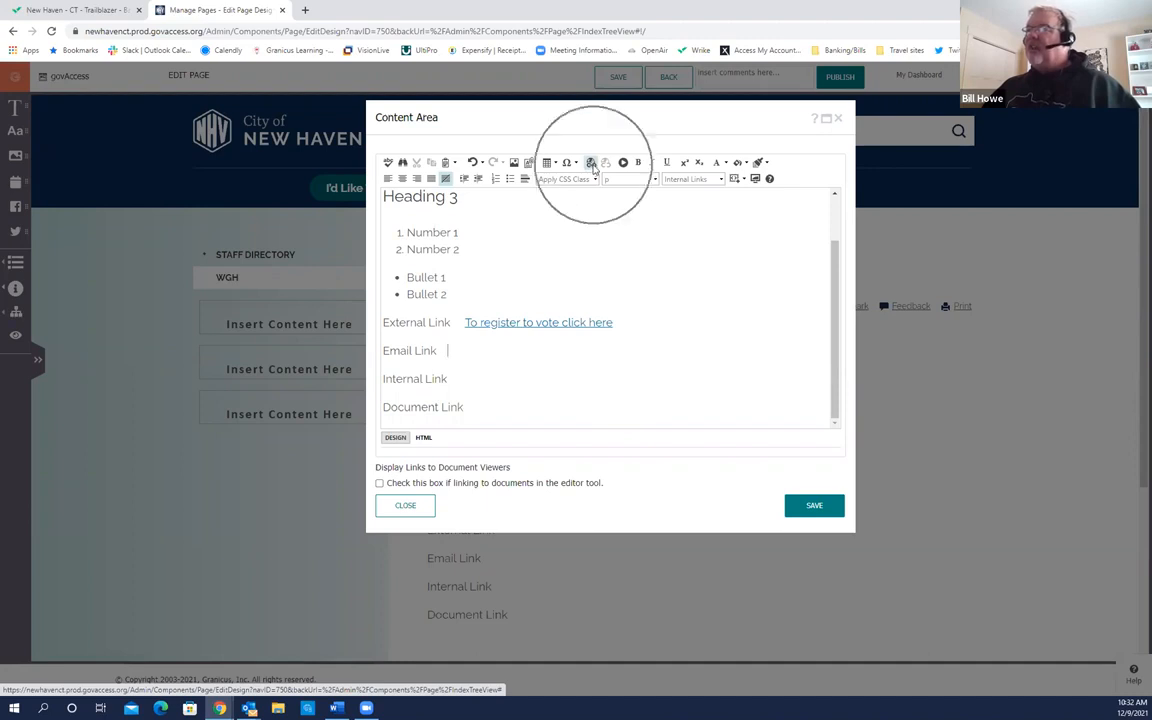
{"action": "left_click", "coordinate": [591, 166]}
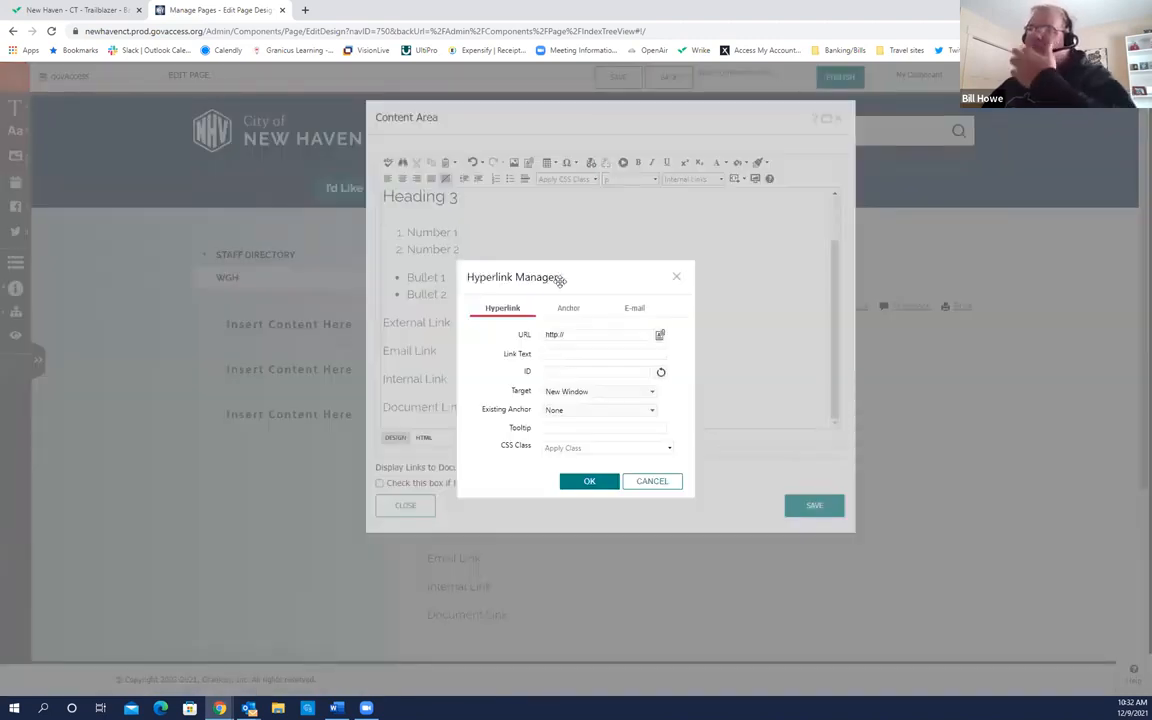
{"action": "left_click", "coordinate": [636, 310]}
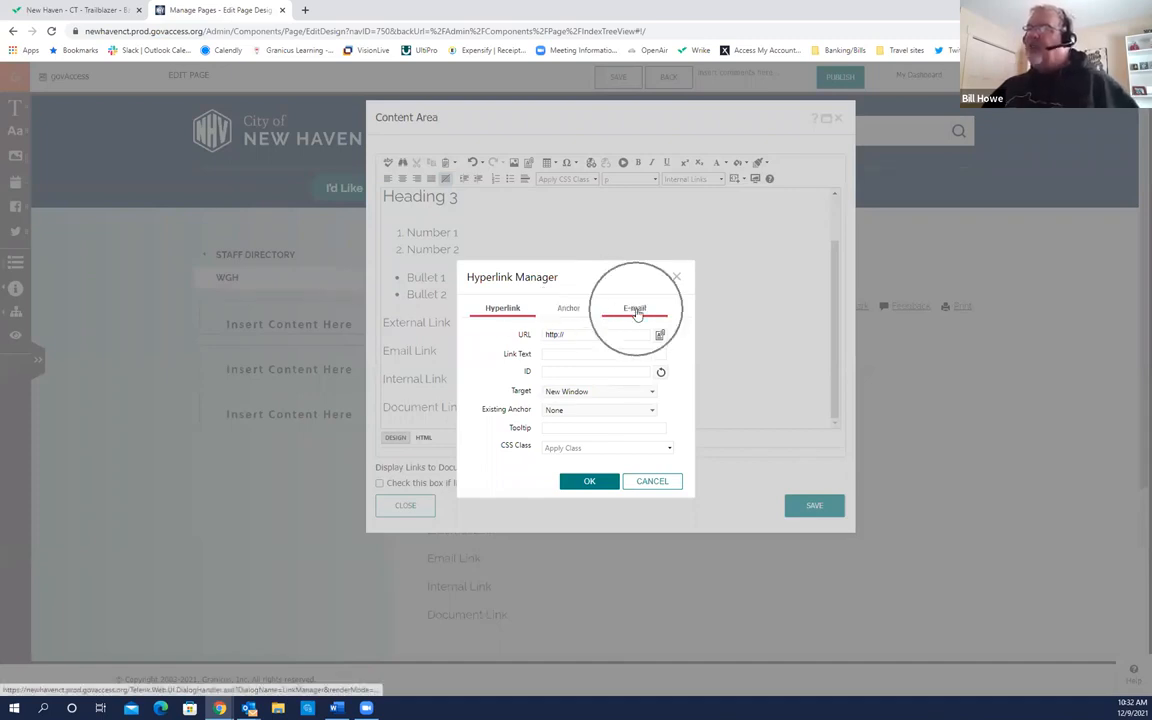
{"action": "left_click", "coordinate": [636, 312]}
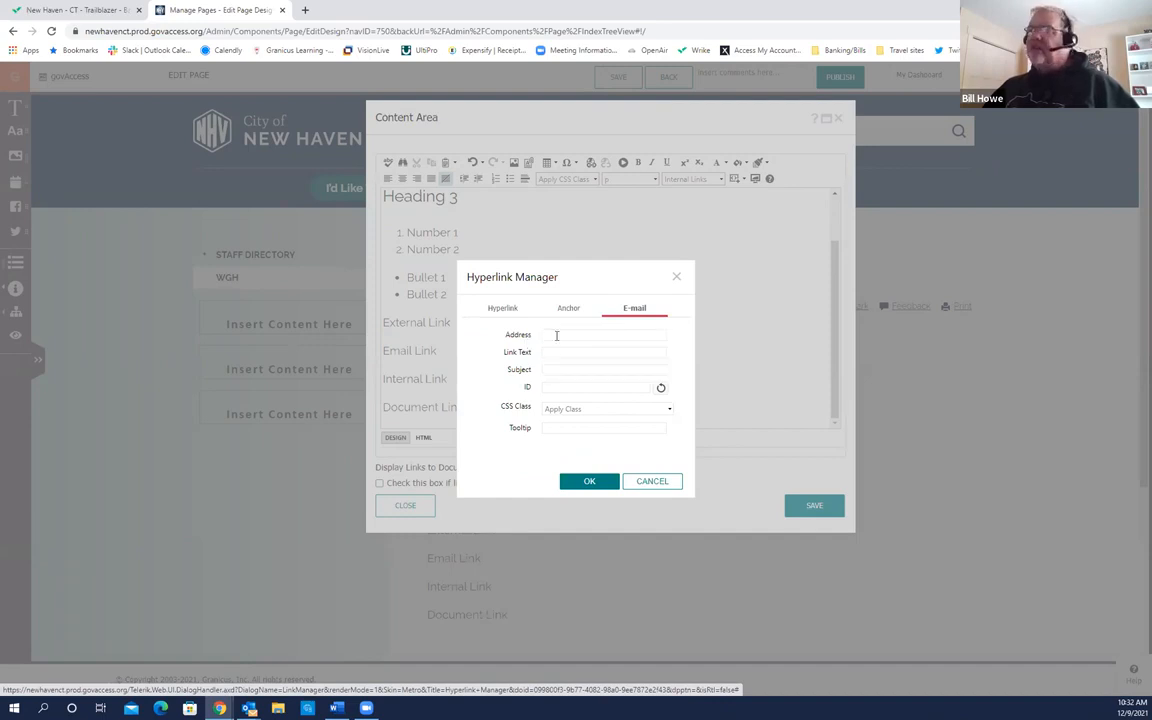
{"action": "left_click", "coordinate": [561, 334]}
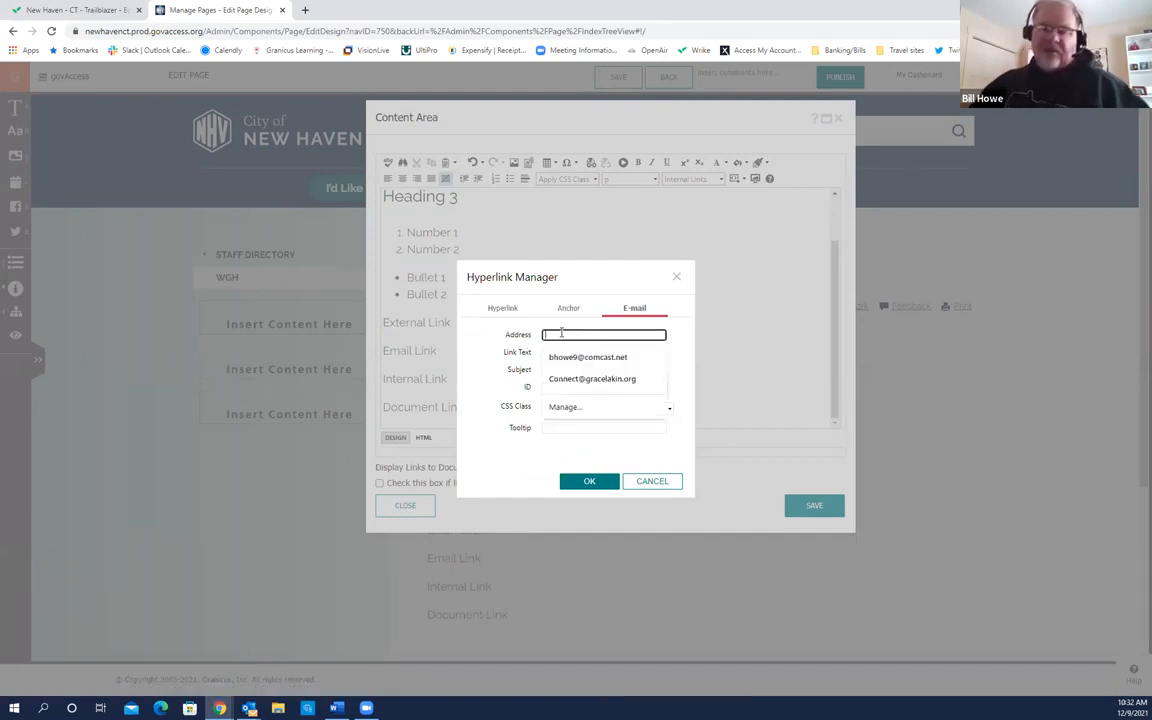
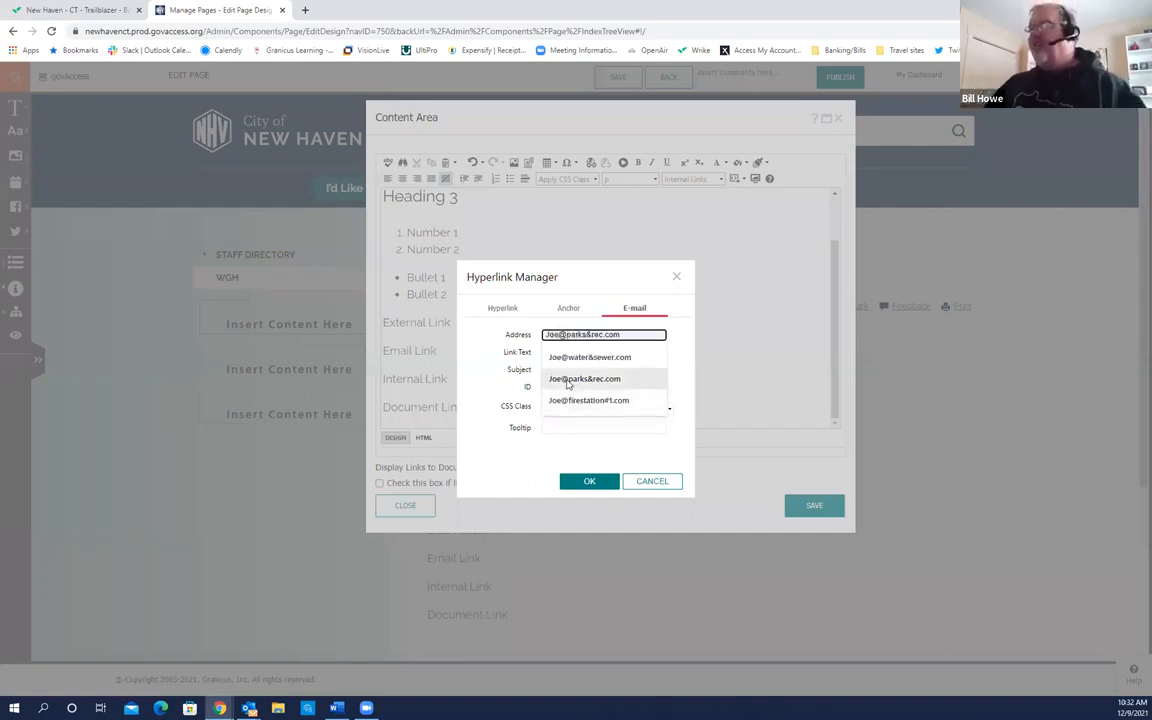
{"action": "left_click", "coordinate": [568, 379]}
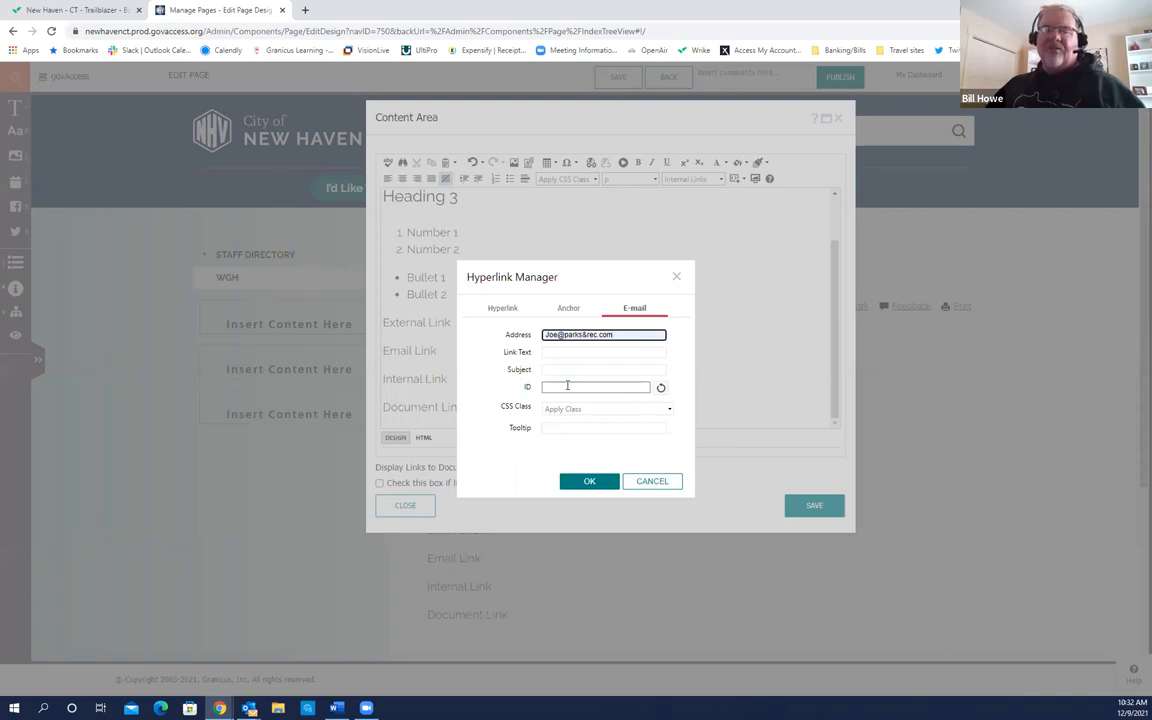
Step: Set the link text to 'For additional information, email us!' and insert the e-mail link
{"action": "left_click", "coordinate": [567, 352]}
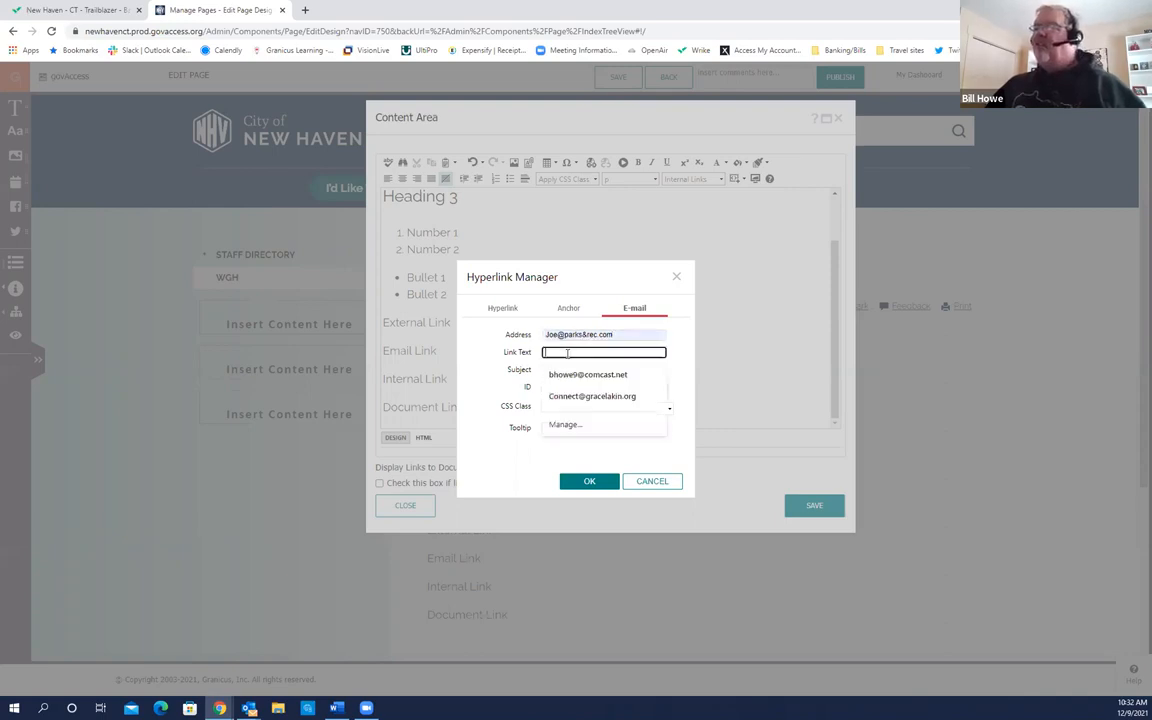
{"action": "type", "text": "For"}
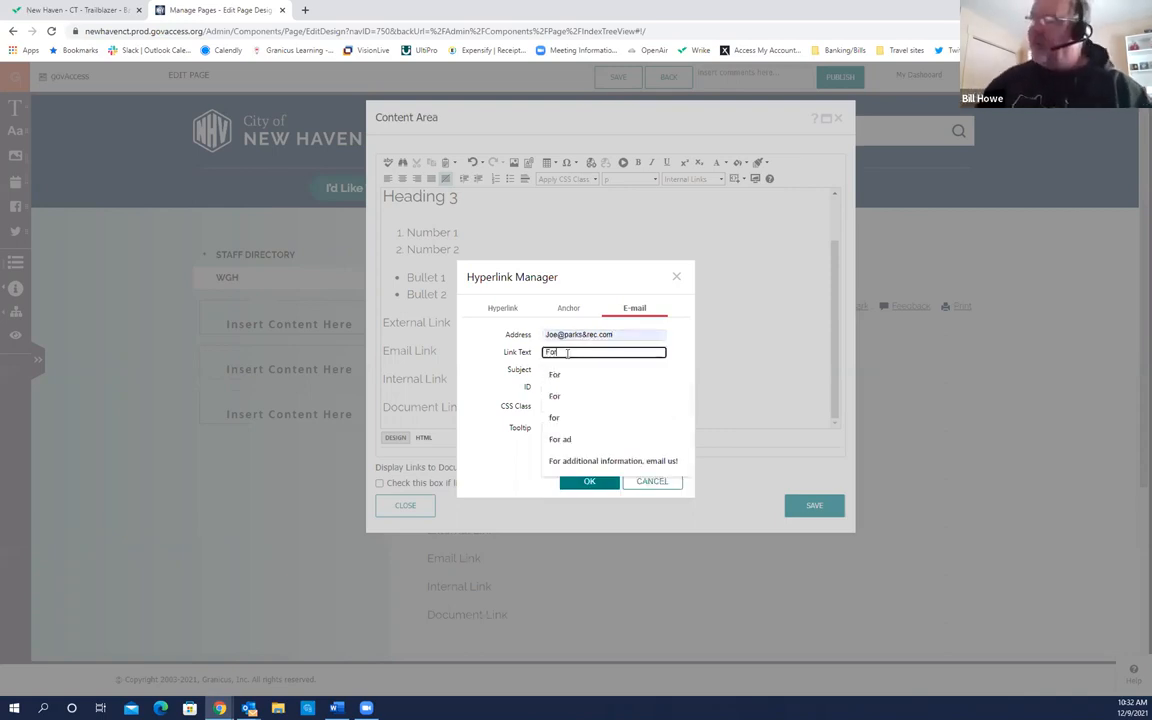
{"action": "left_click", "coordinate": [610, 460]}
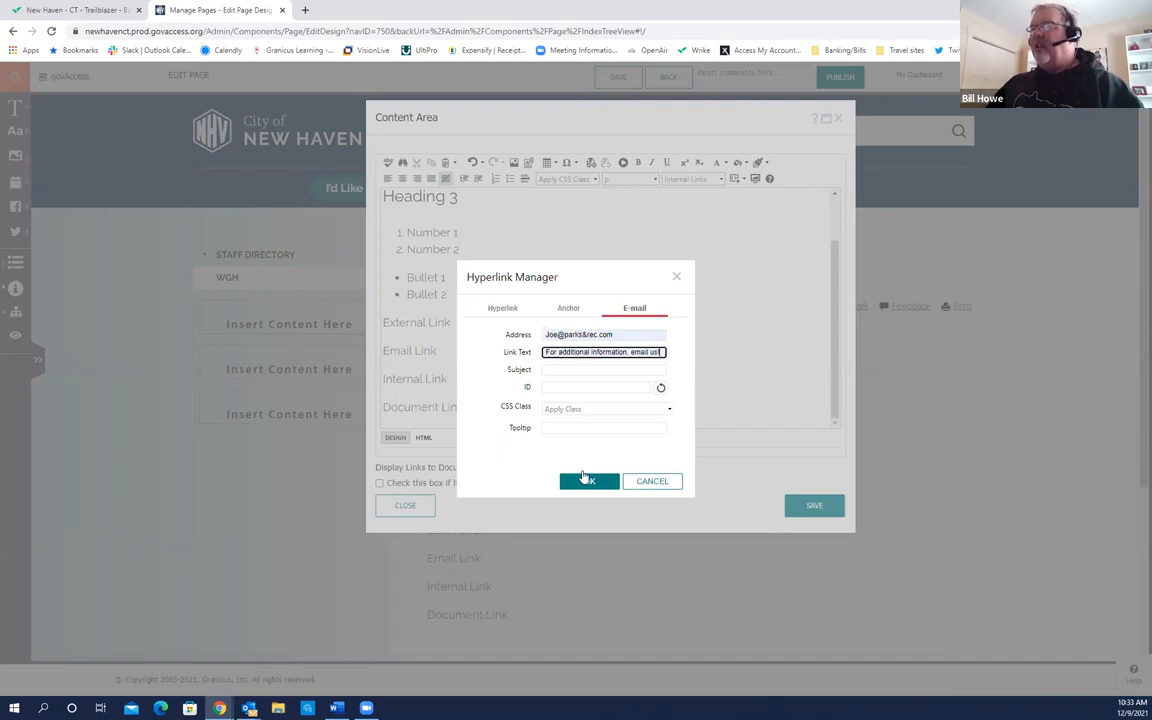
{"action": "left_click", "coordinate": [588, 481]}
{"action": "left_click", "coordinate": [483, 378]}
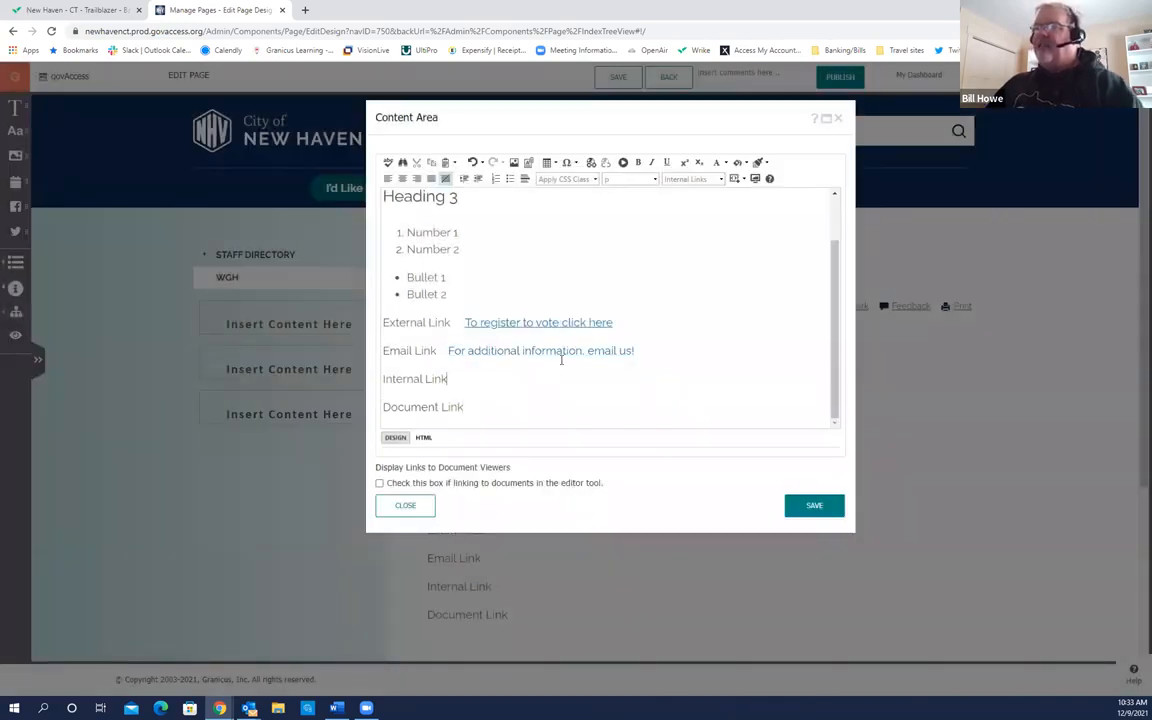
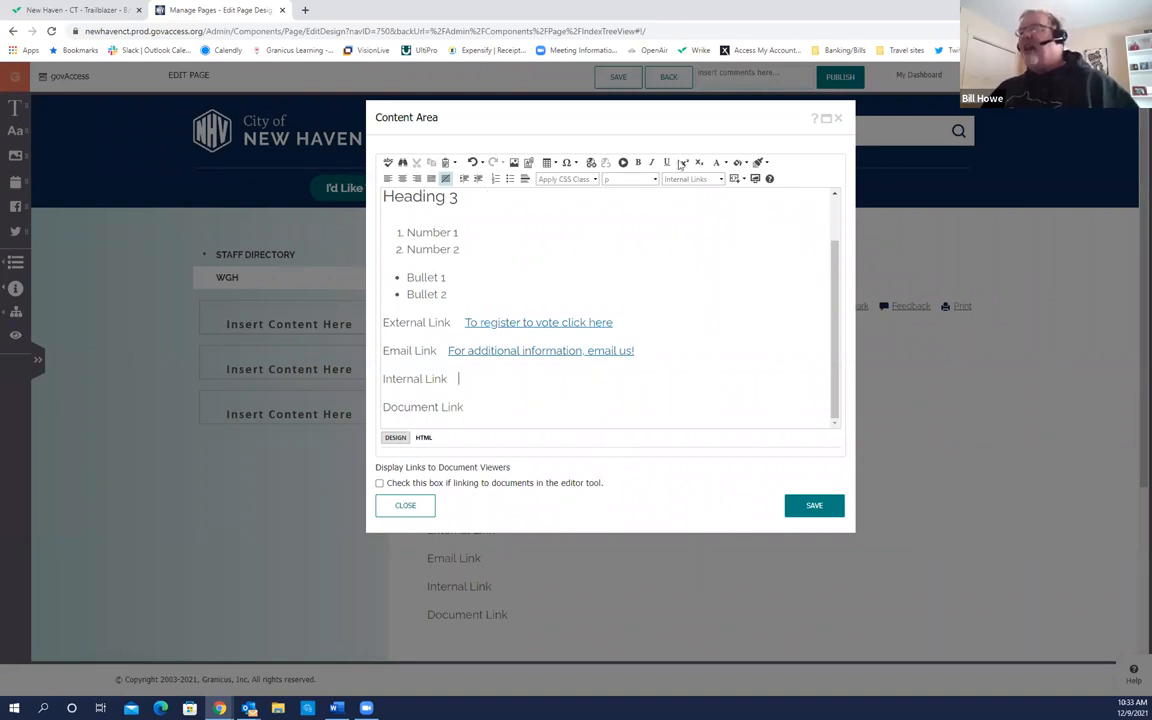
Step: Open the Internal Links list of site pages for the Internal Link line
{"action": "left_click", "coordinate": [685, 185]}
{"action": "left_click", "coordinate": [685, 188]}
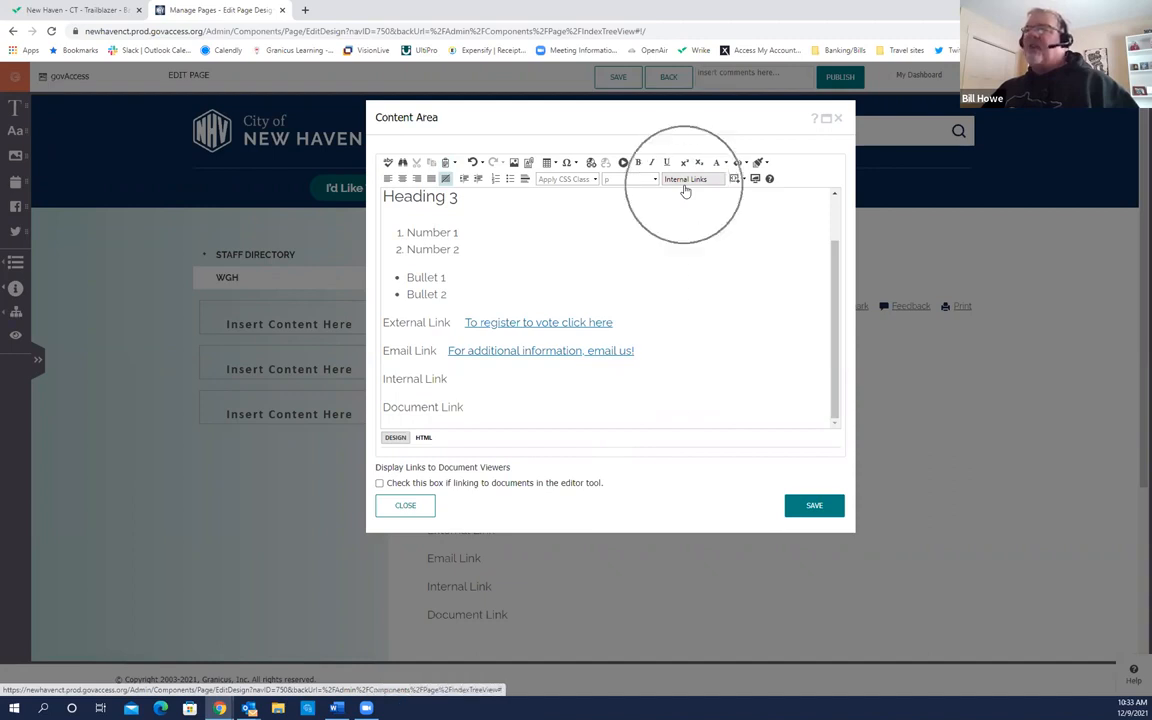
{"action": "left_click", "coordinate": [607, 184]}
{"action": "left_click", "coordinate": [607, 187]}
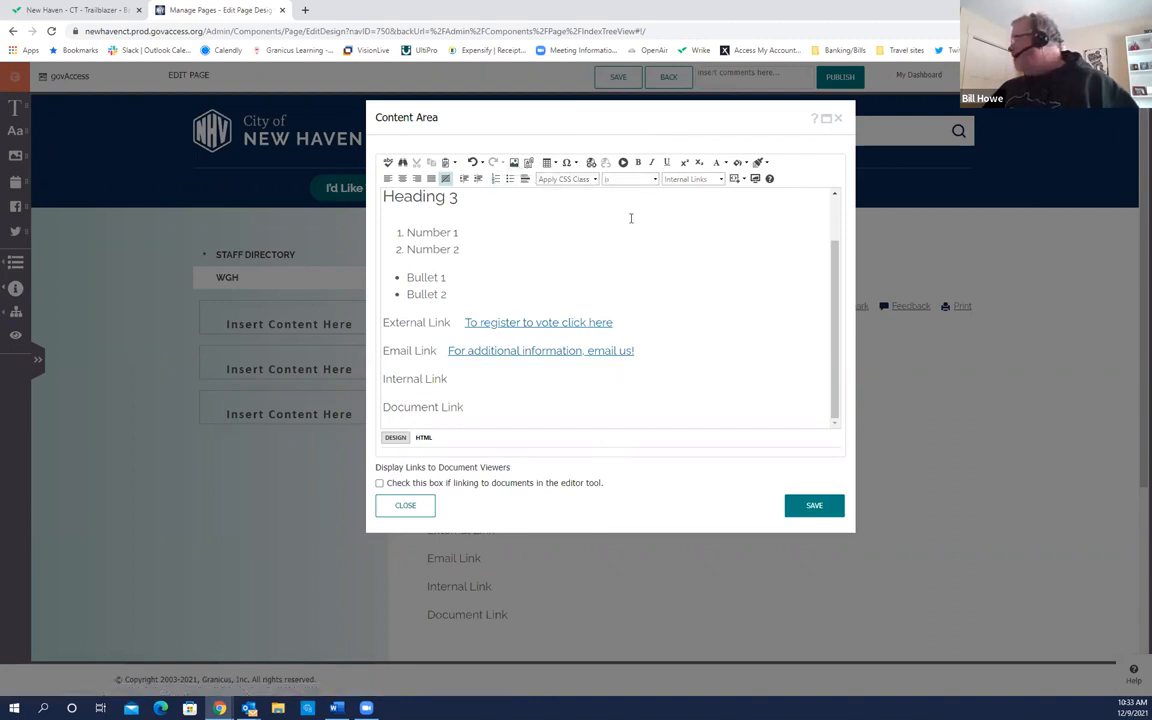
{"action": "left_click", "coordinate": [681, 188]}
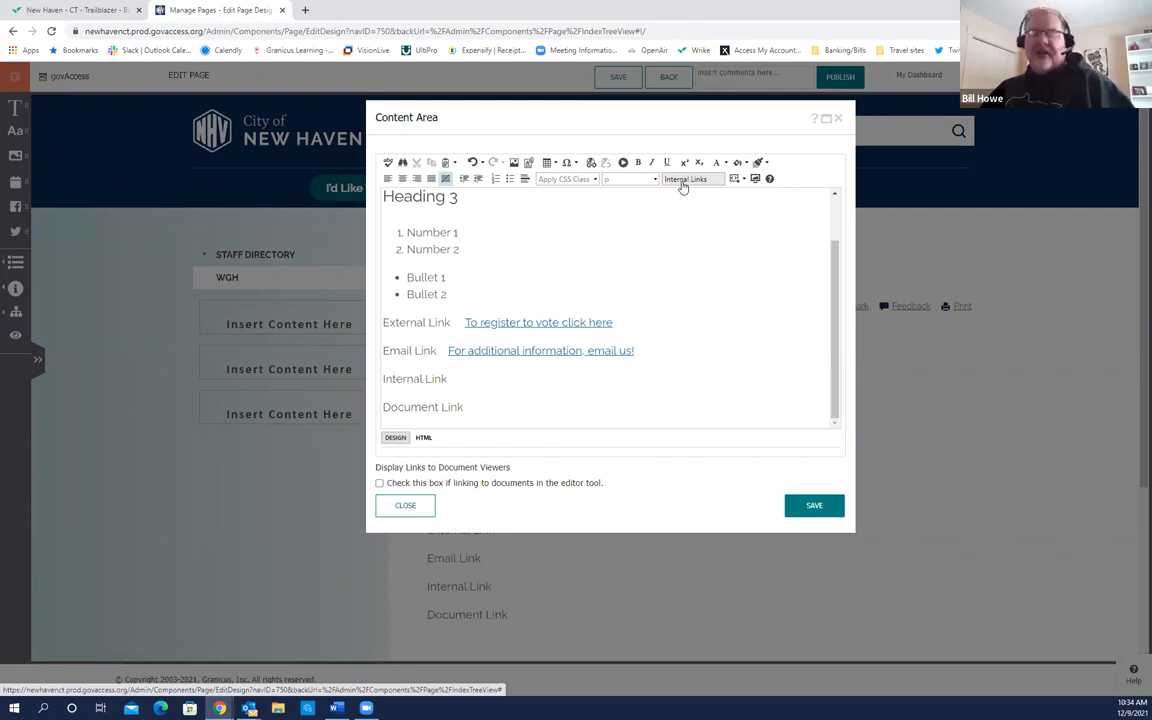
{"action": "left_click", "coordinate": [684, 181]}
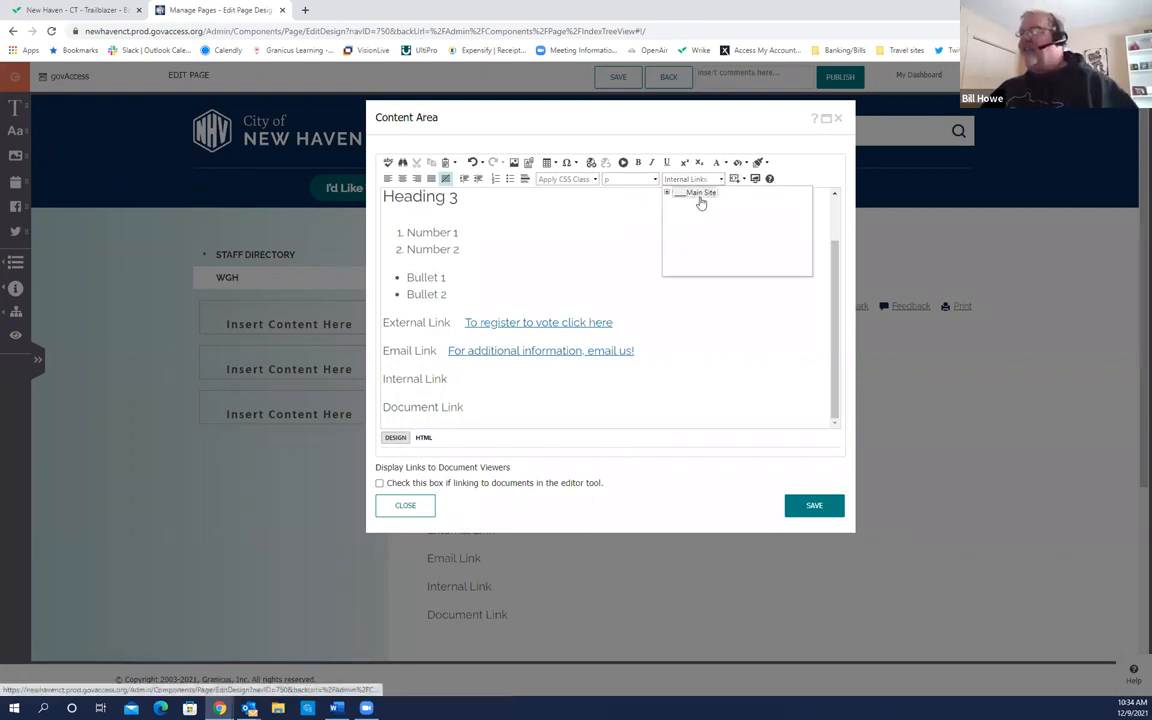
Step: Under Main Site > City Services, link the Jobs page after 'Internal Link'
{"action": "left_click", "coordinate": [667, 193]}
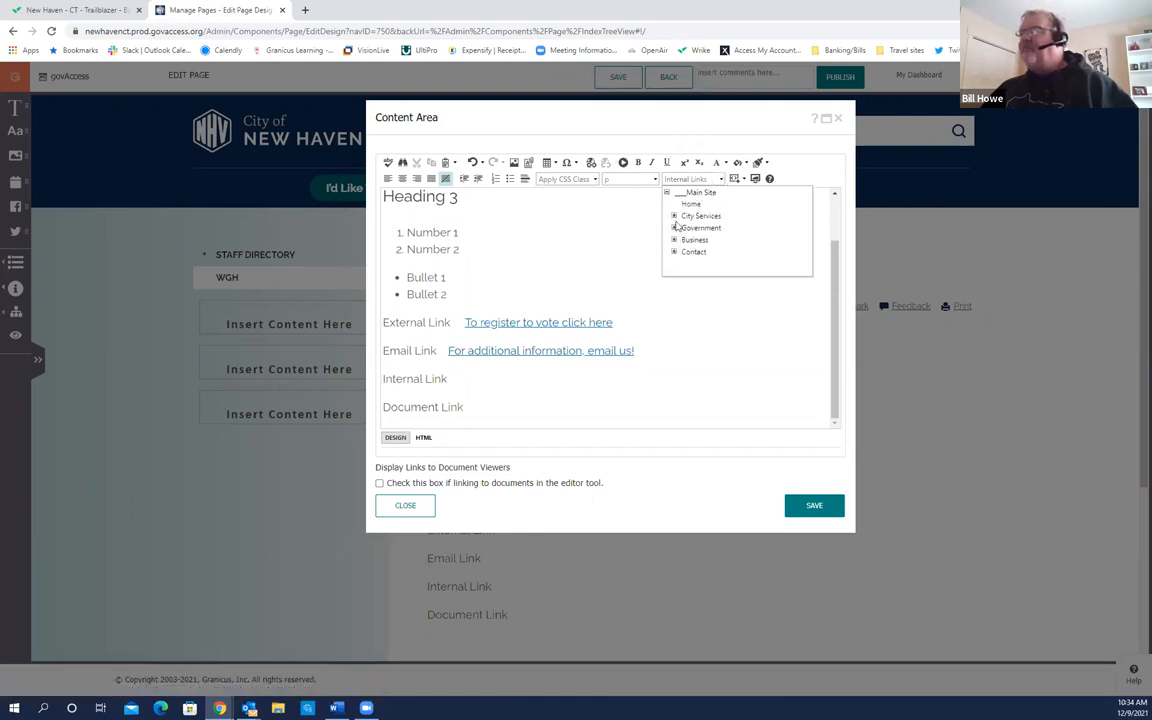
{"action": "left_click", "coordinate": [674, 216]}
{"action": "left_click_drag", "start_coordinate": [806, 200], "coordinate": [804, 221]}
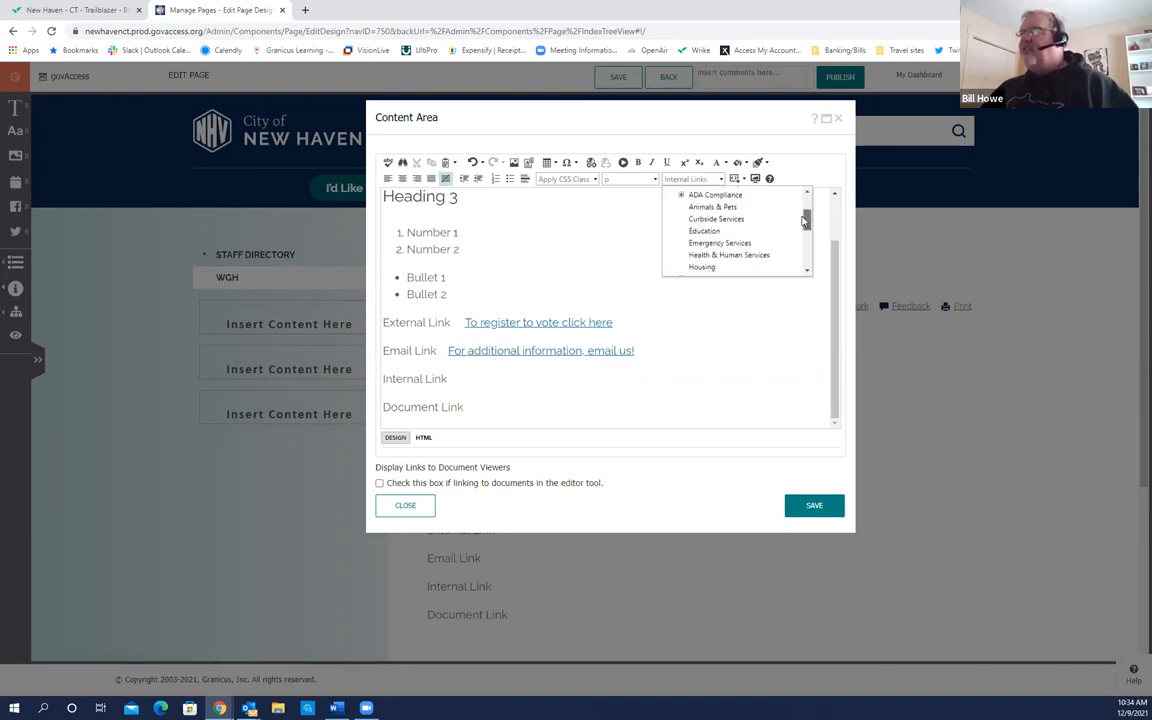
{"action": "scroll", "coordinate": [728, 215], "scroll_direction": "down", "scroll_amount": 5}
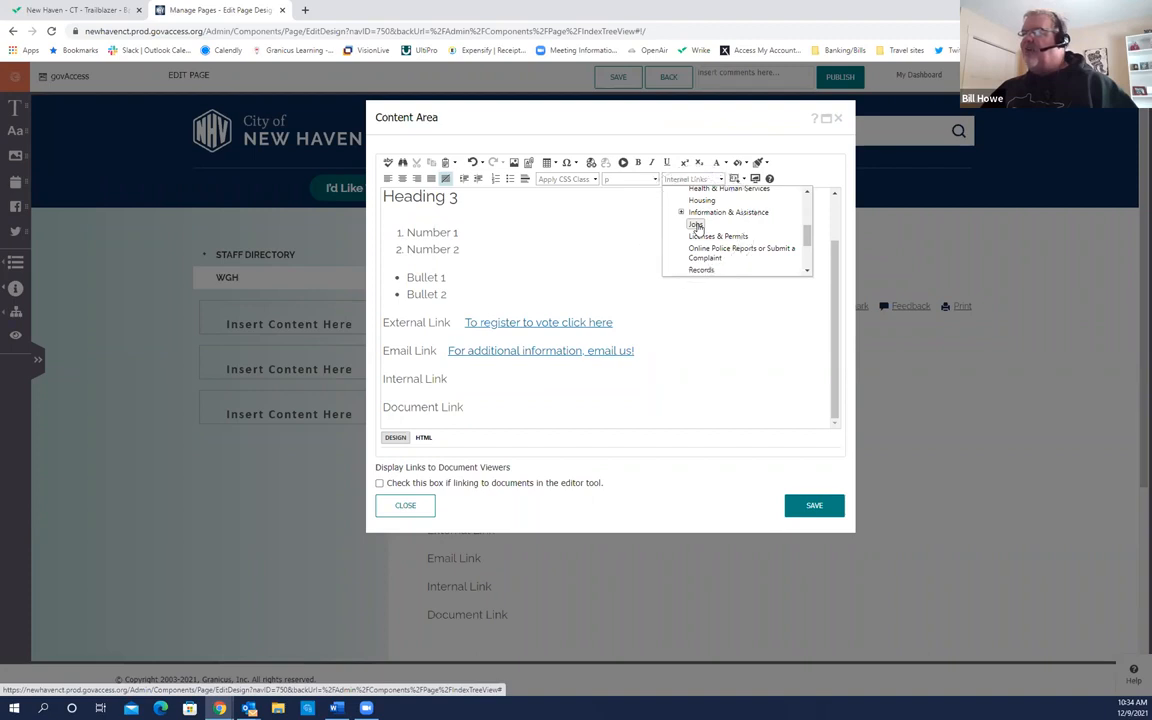
{"action": "left_click", "coordinate": [697, 226]}
{"action": "left_click", "coordinate": [606, 383]}
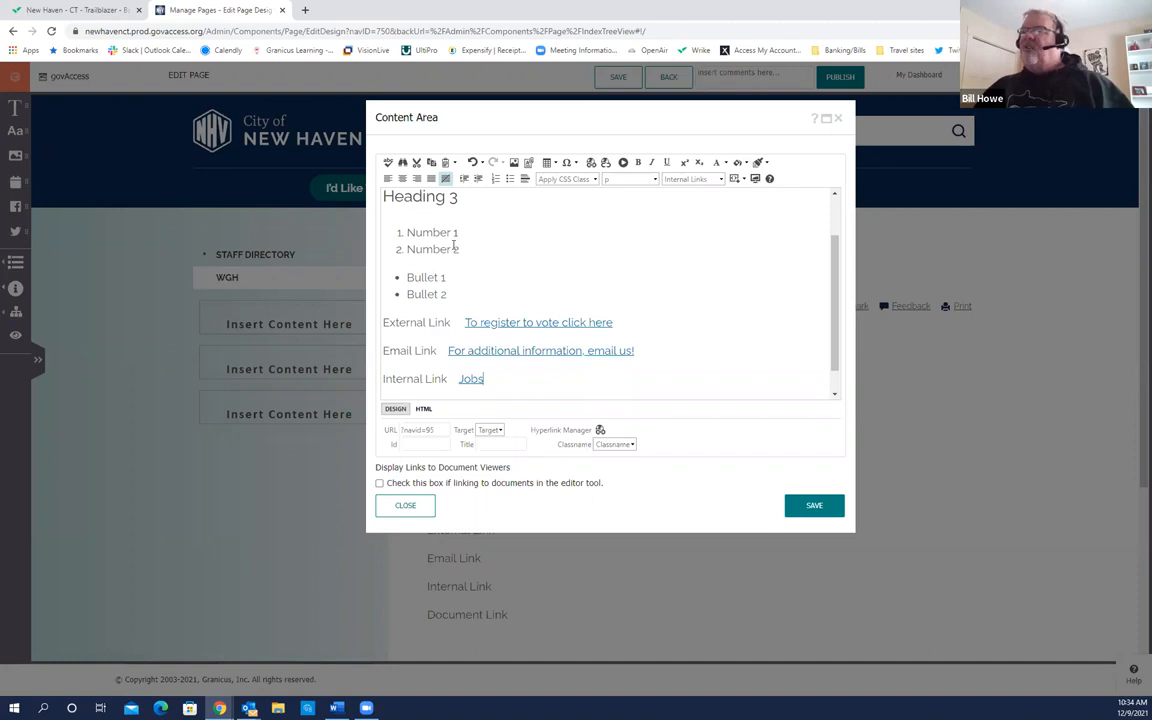
{"action": "scroll", "coordinate": [452, 221], "scroll_direction": "up", "scroll_amount": 1}
{"action": "scroll", "coordinate": [452, 221], "scroll_direction": "down", "scroll_amount": 2}
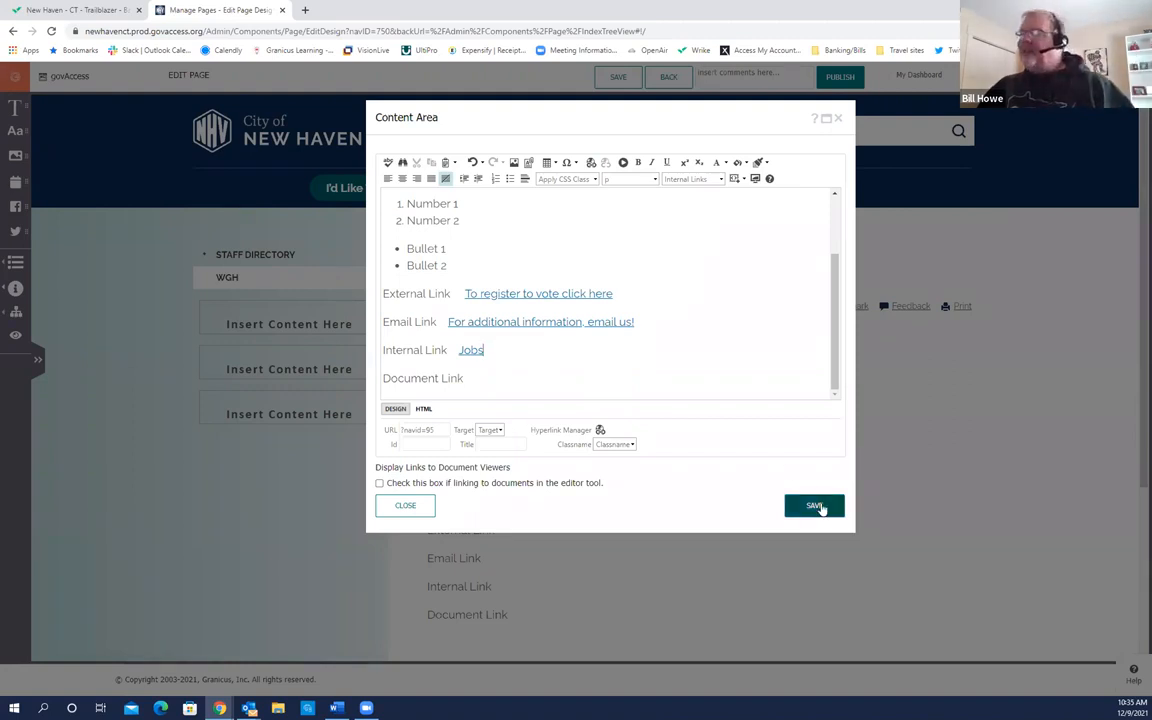
Step: Save the content area and review the WGH page's linked External, Email and Internal Link lines
{"action": "left_click", "coordinate": [817, 506]}
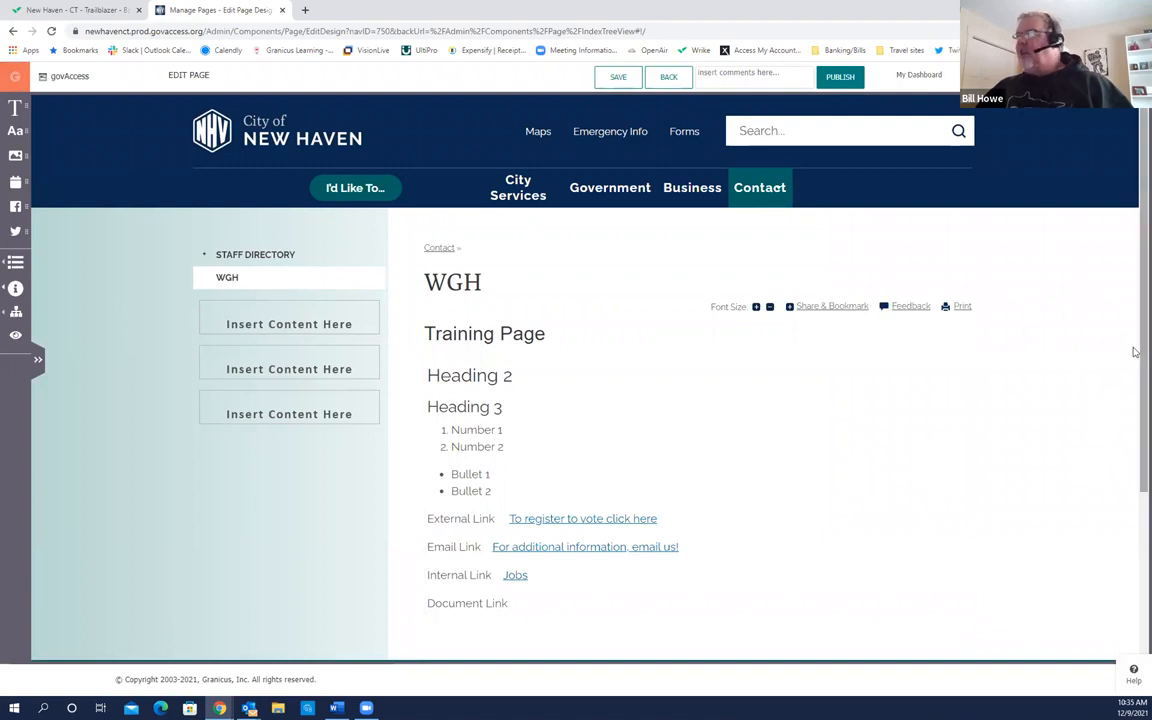
{"action": "scroll", "coordinate": [1130, 360], "scroll_direction": "down", "scroll_amount": 2}
{"action": "scroll", "coordinate": [1135, 344], "scroll_direction": "up", "scroll_amount": 1}
{"action": "scroll", "coordinate": [1135, 340], "scroll_direction": "up", "scroll_amount": 1}
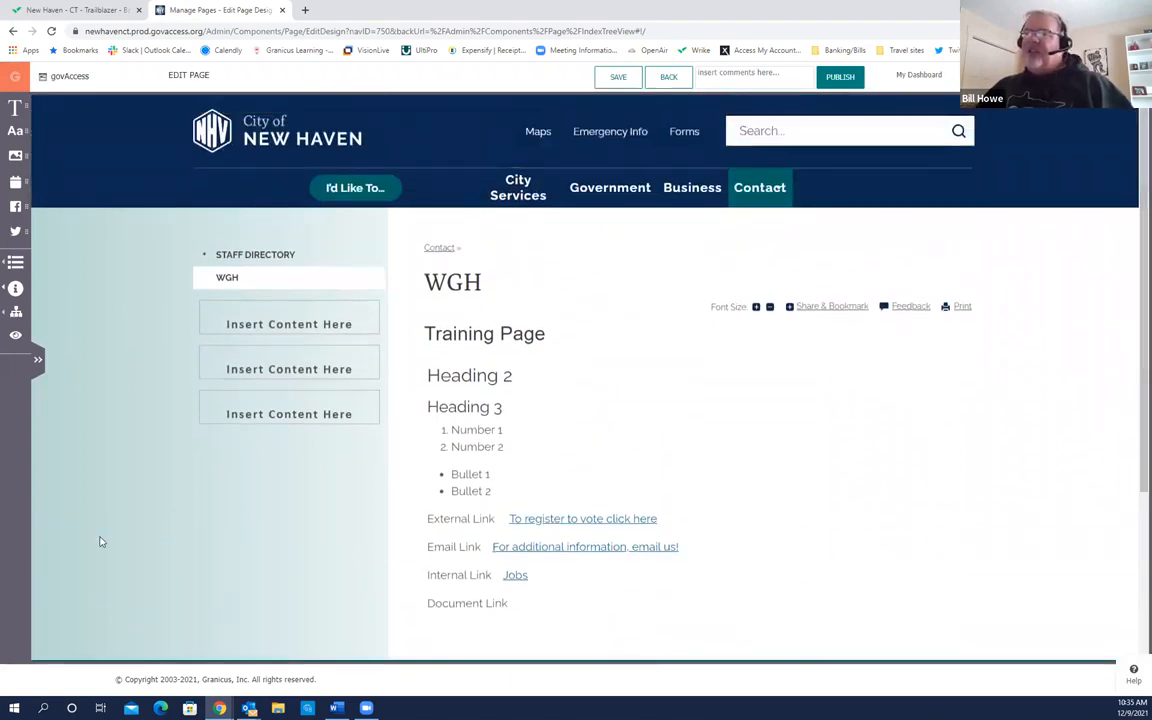
{"action": "mouse_move", "coordinate": [240, 338]}
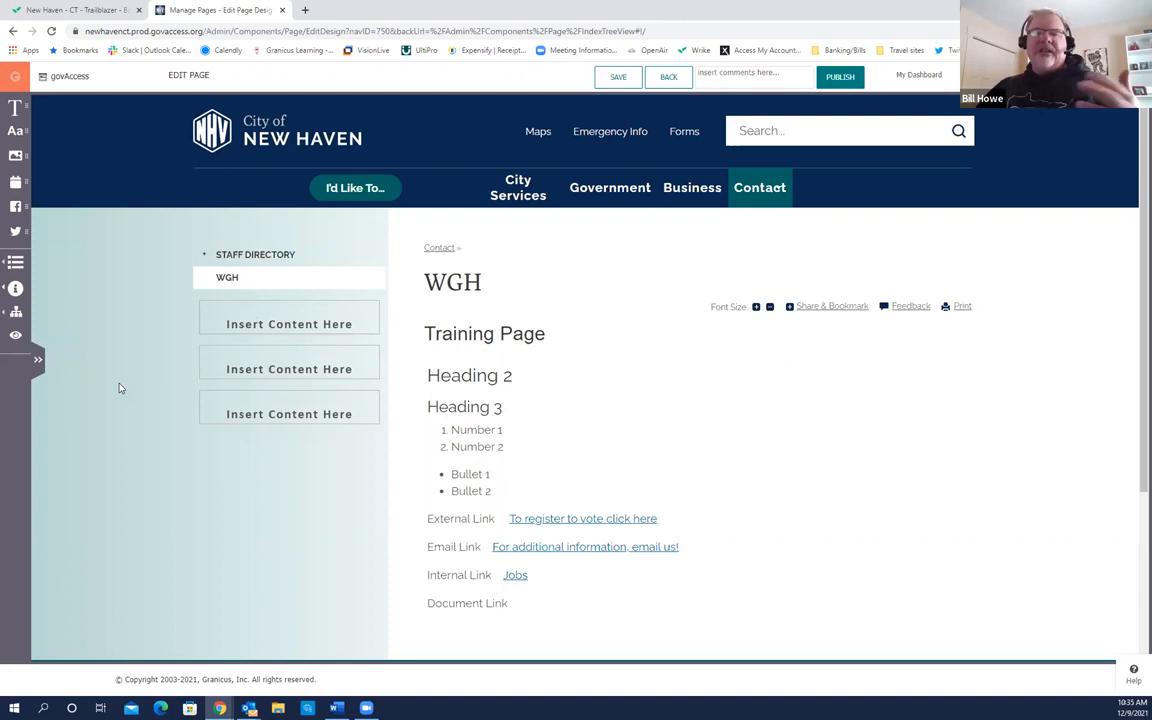
Step: Leave the WGH page editor for My Dashboard with its add document, image, event and news options
{"action": "left_click", "coordinate": [911, 78]}
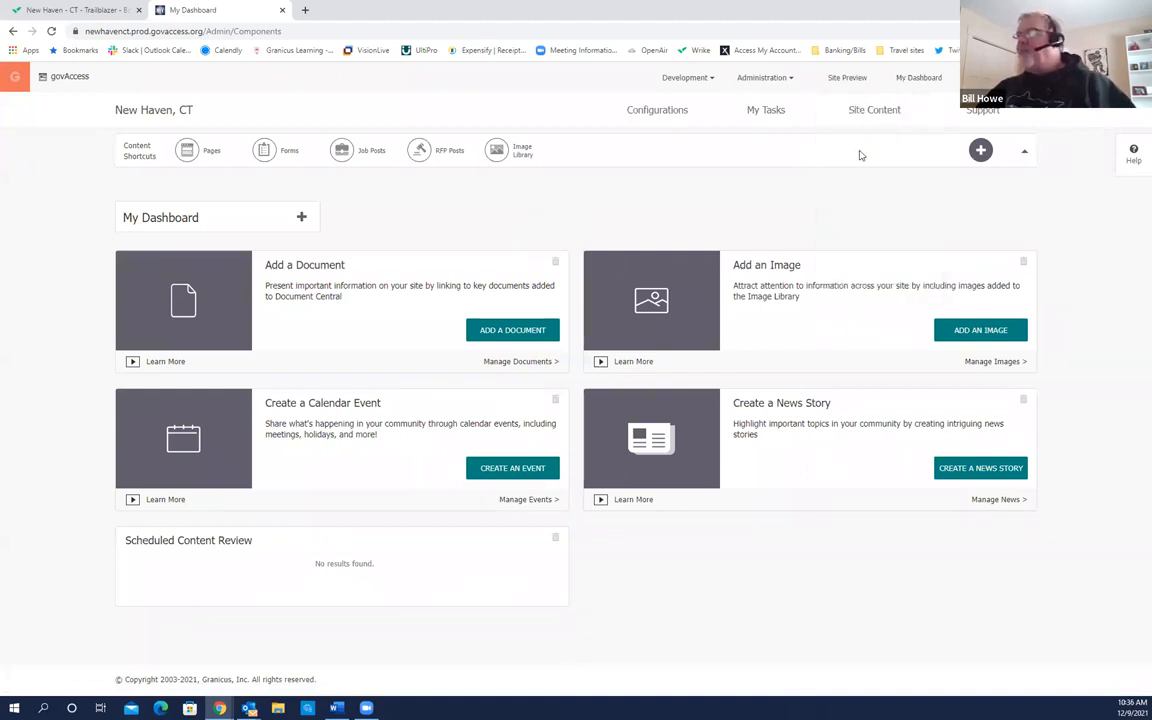
{"action": "mouse_move", "coordinate": [867, 119]}
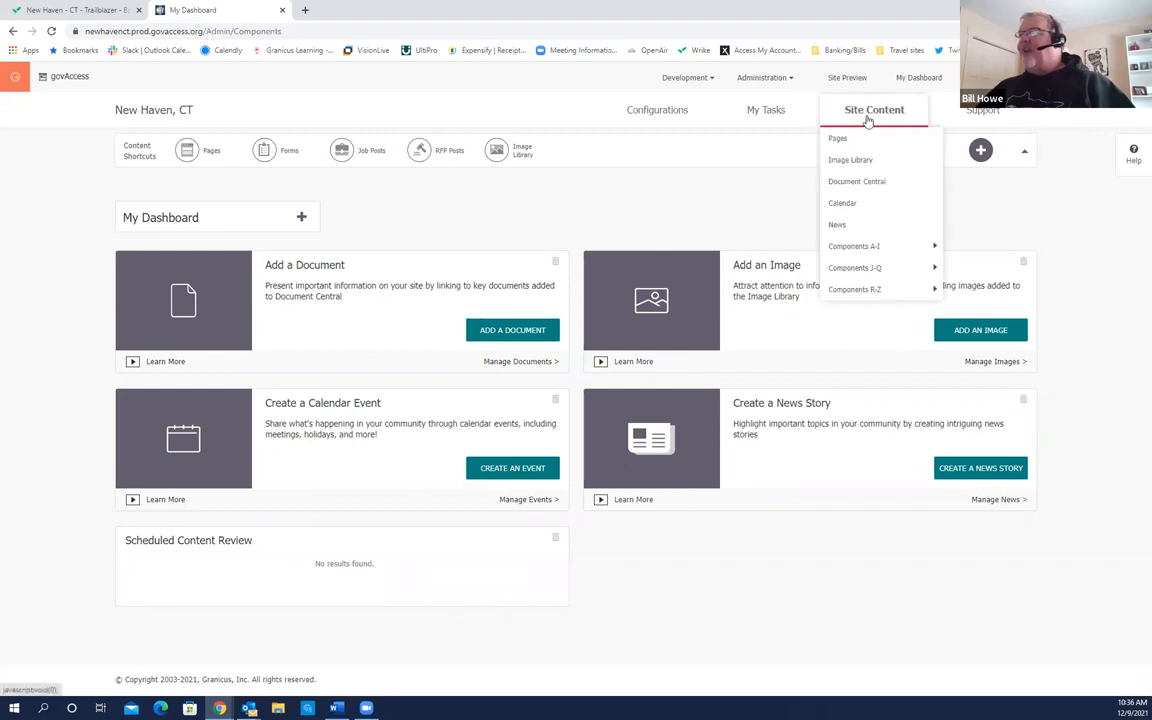
{"action": "left_click", "coordinate": [857, 184]}
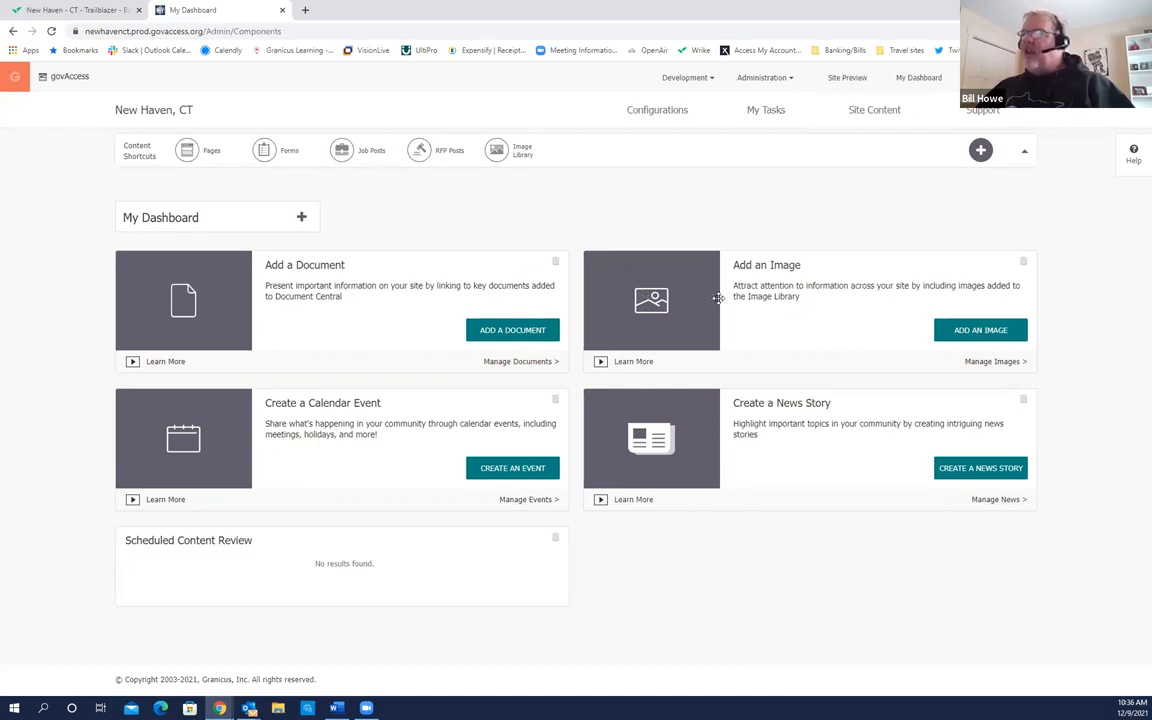
{"action": "left_click", "coordinate": [348, 262]}
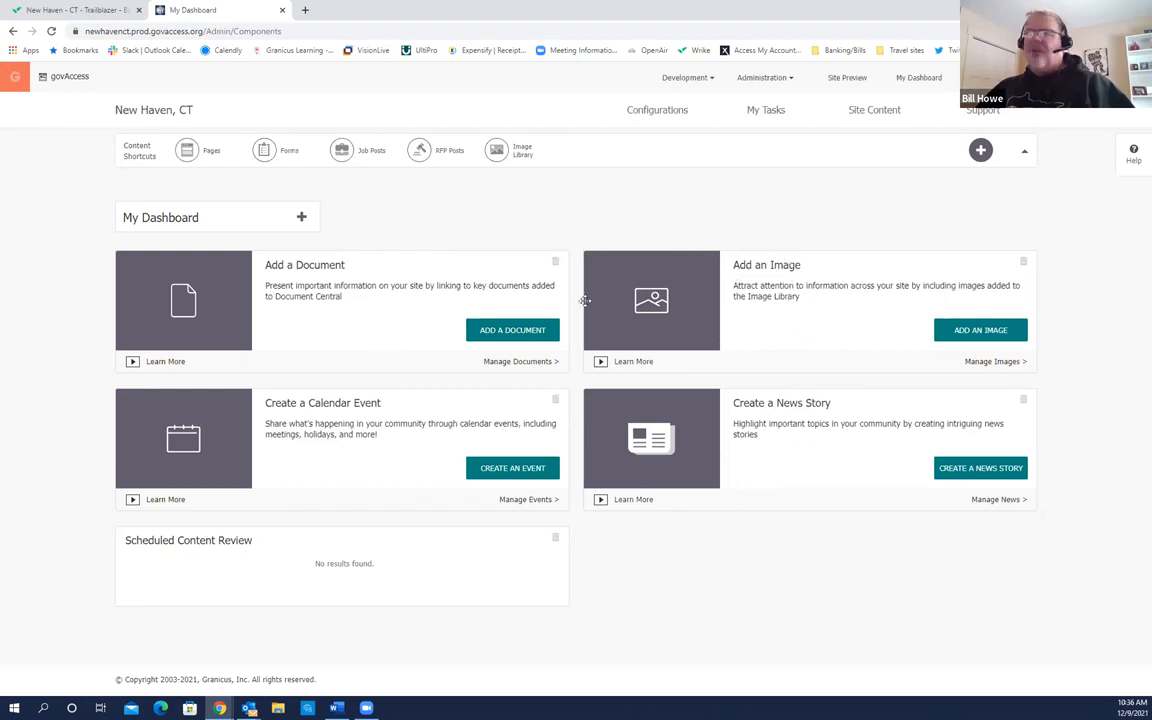
Step: From ADD A DOCUMENT, open Document Central and show the Police > Chief Administrator folder's documents
{"action": "left_click", "coordinate": [497, 333]}
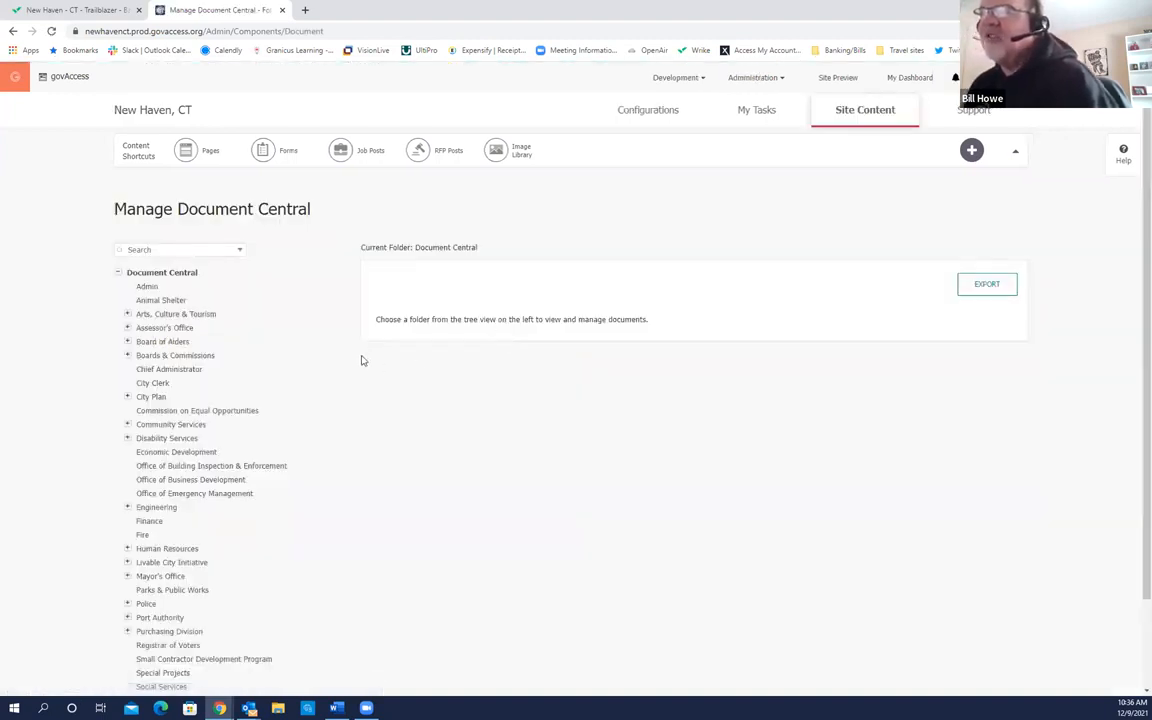
{"action": "scroll", "coordinate": [252, 362], "scroll_direction": "down", "scroll_amount": 1}
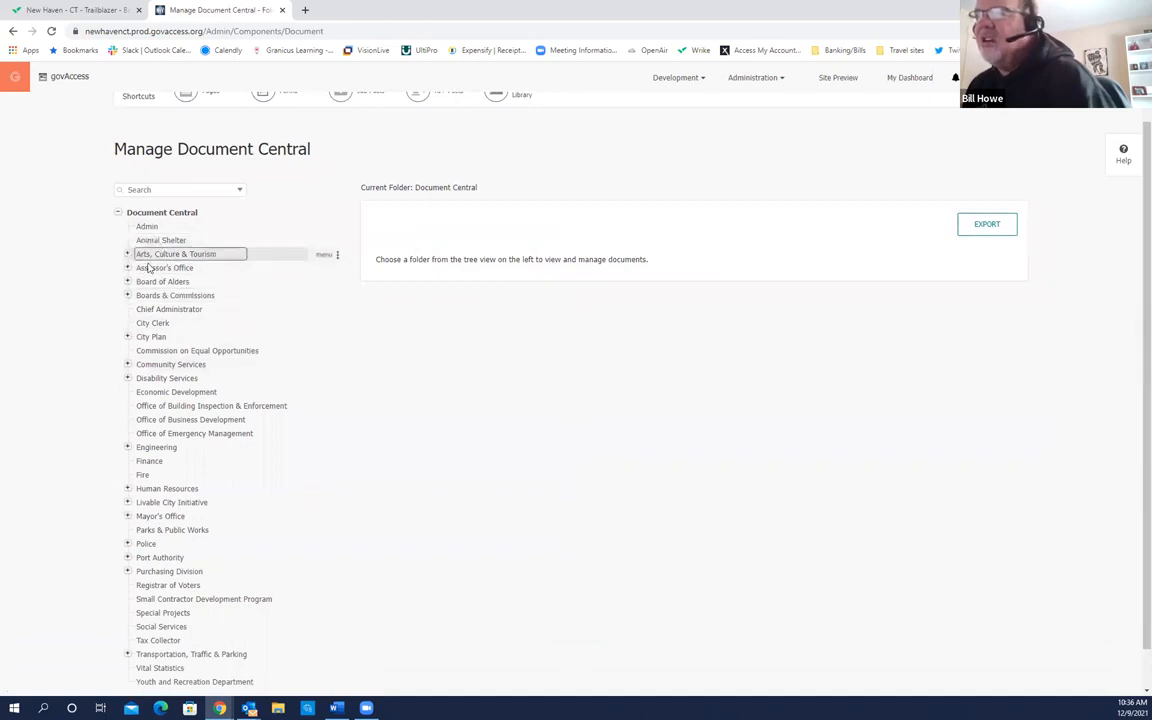
{"action": "scroll", "coordinate": [183, 348], "scroll_direction": "down", "scroll_amount": 1}
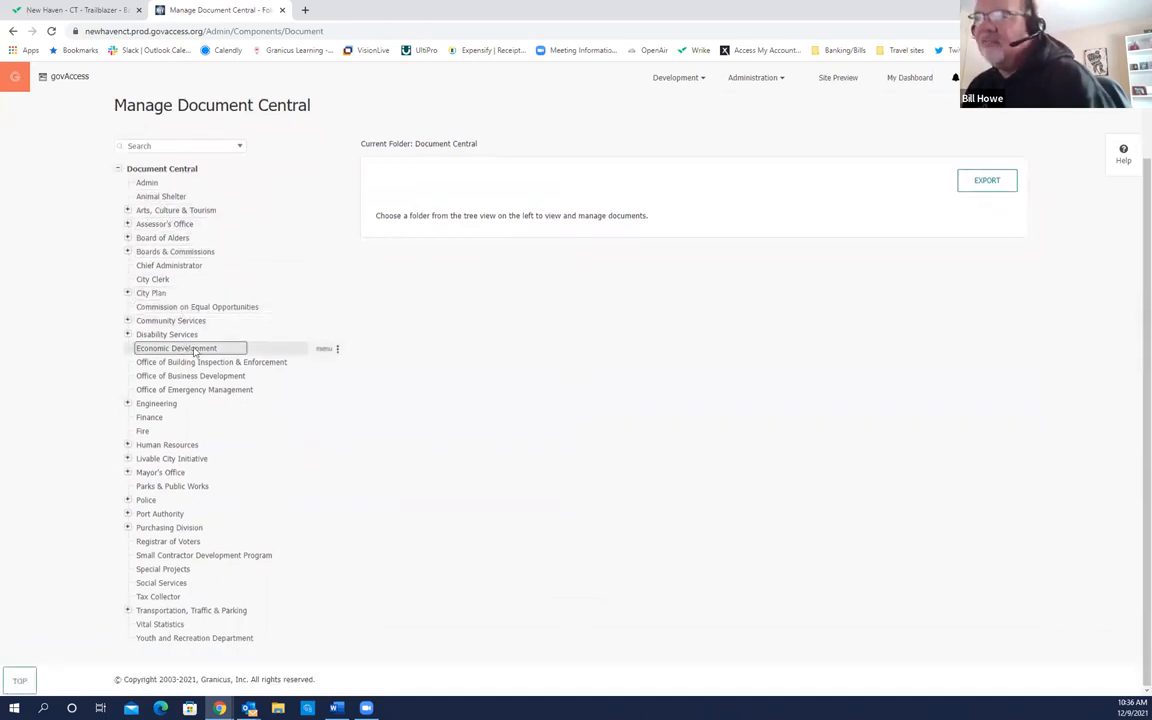
{"action": "left_click", "coordinate": [141, 503]}
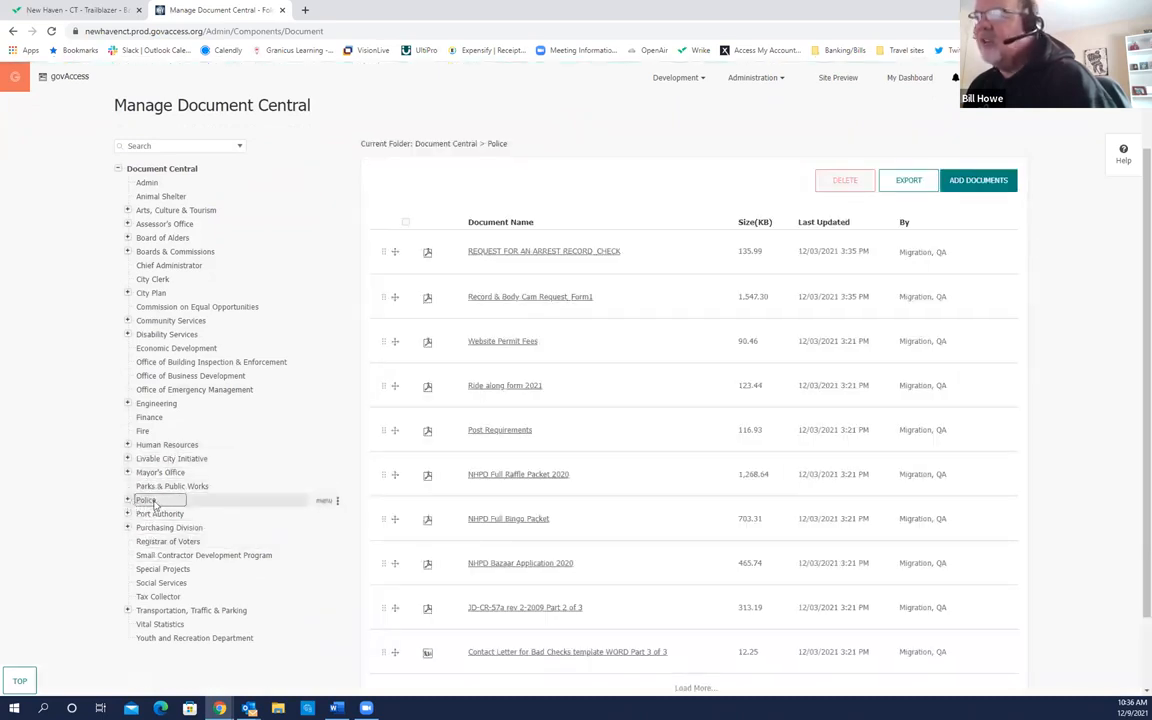
{"action": "left_click", "coordinate": [127, 500]}
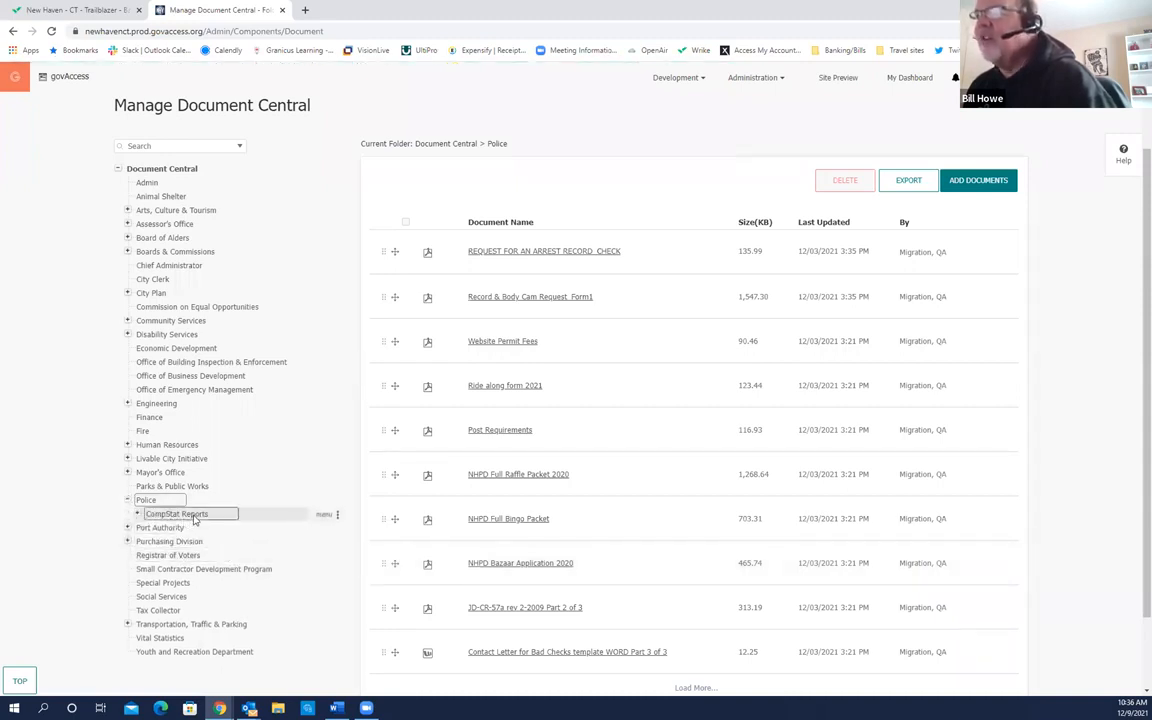
{"action": "left_click", "coordinate": [168, 267]}
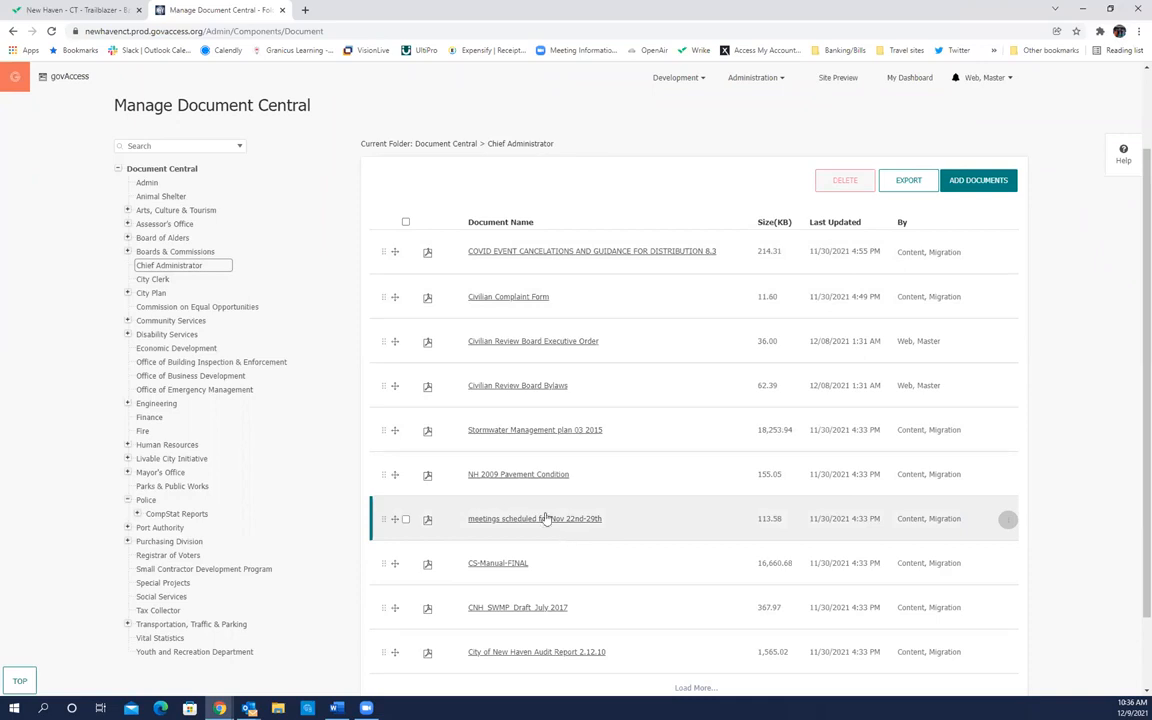
{"action": "scroll", "coordinate": [173, 553], "scroll_direction": "down", "scroll_amount": 1}
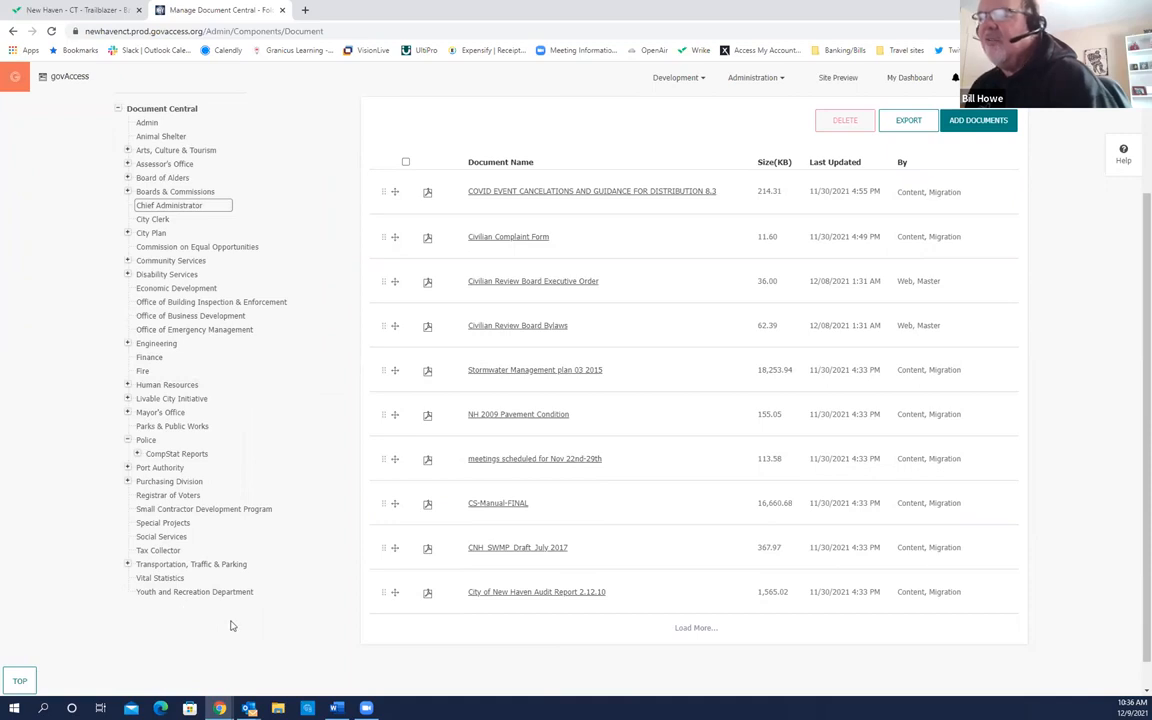
{"action": "scroll", "coordinate": [228, 545], "scroll_direction": "up", "scroll_amount": 1}
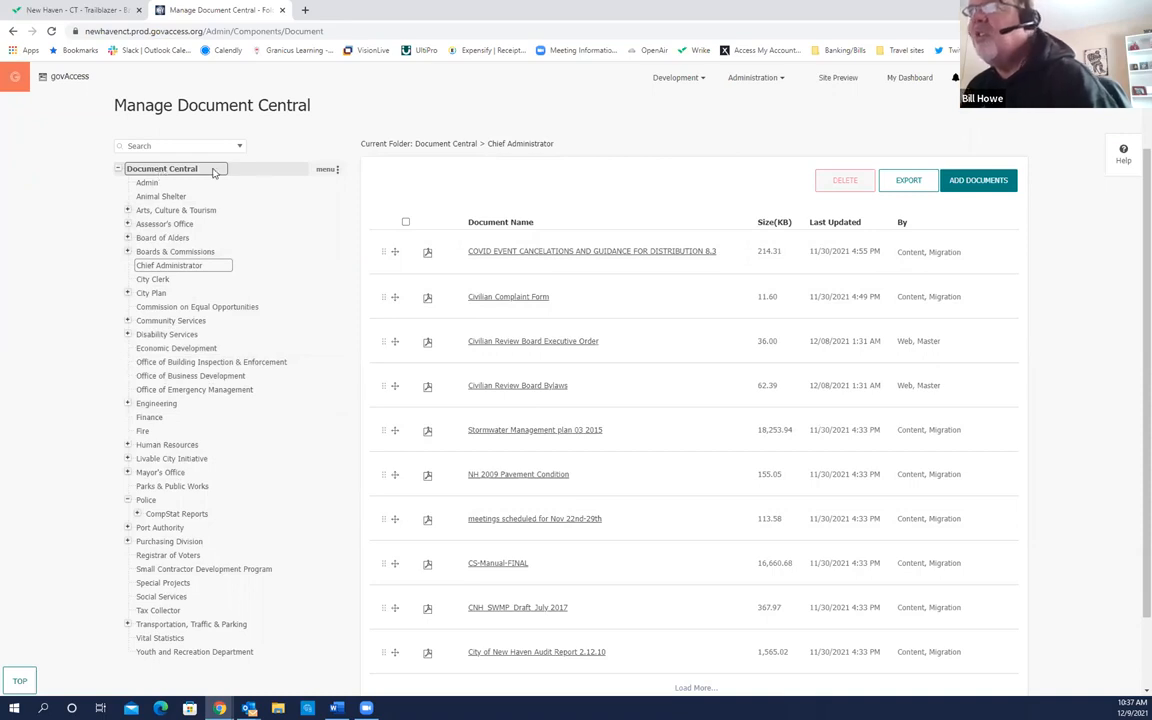
Step: Create a Document Central subfolder titled 'Granicus Training' and save it
{"action": "left_click", "coordinate": [326, 172]}
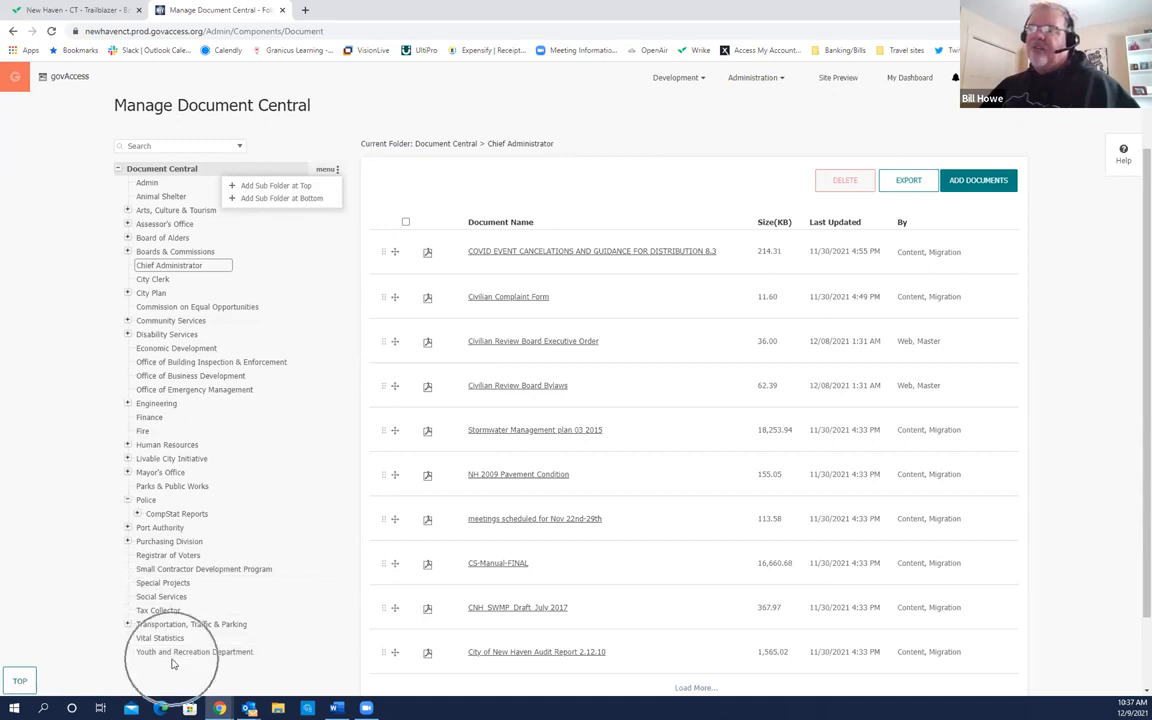
{"action": "left_click", "coordinate": [288, 198]}
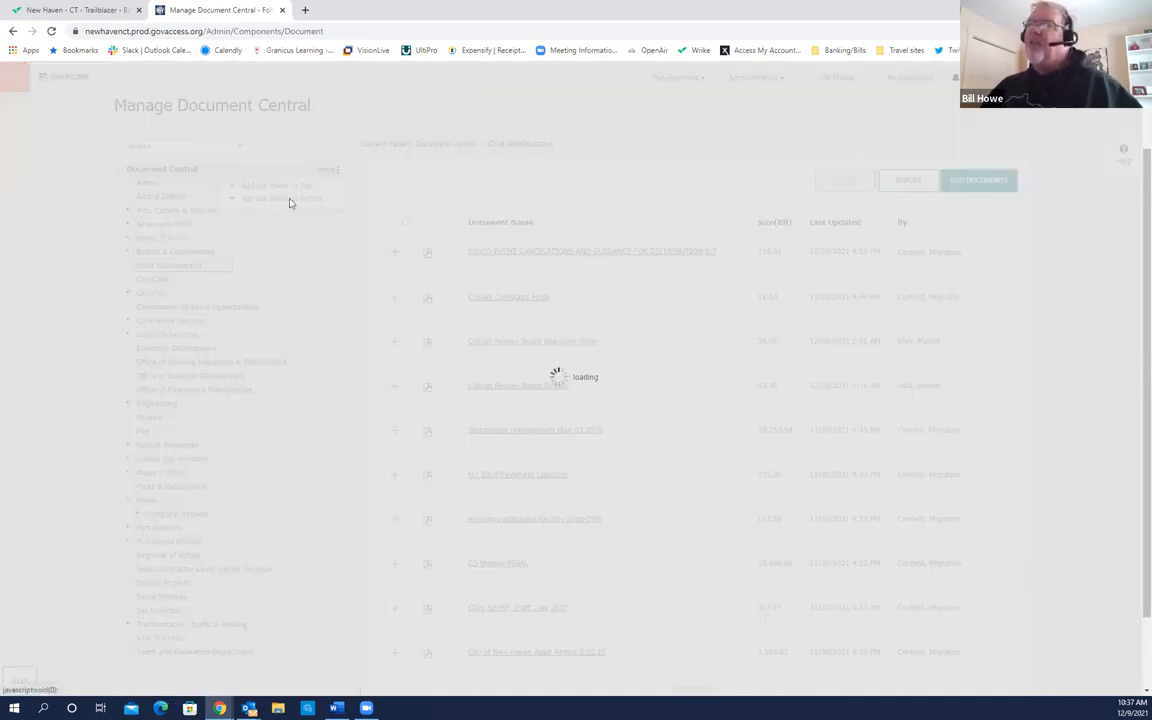
{"action": "left_click", "coordinate": [486, 398]}
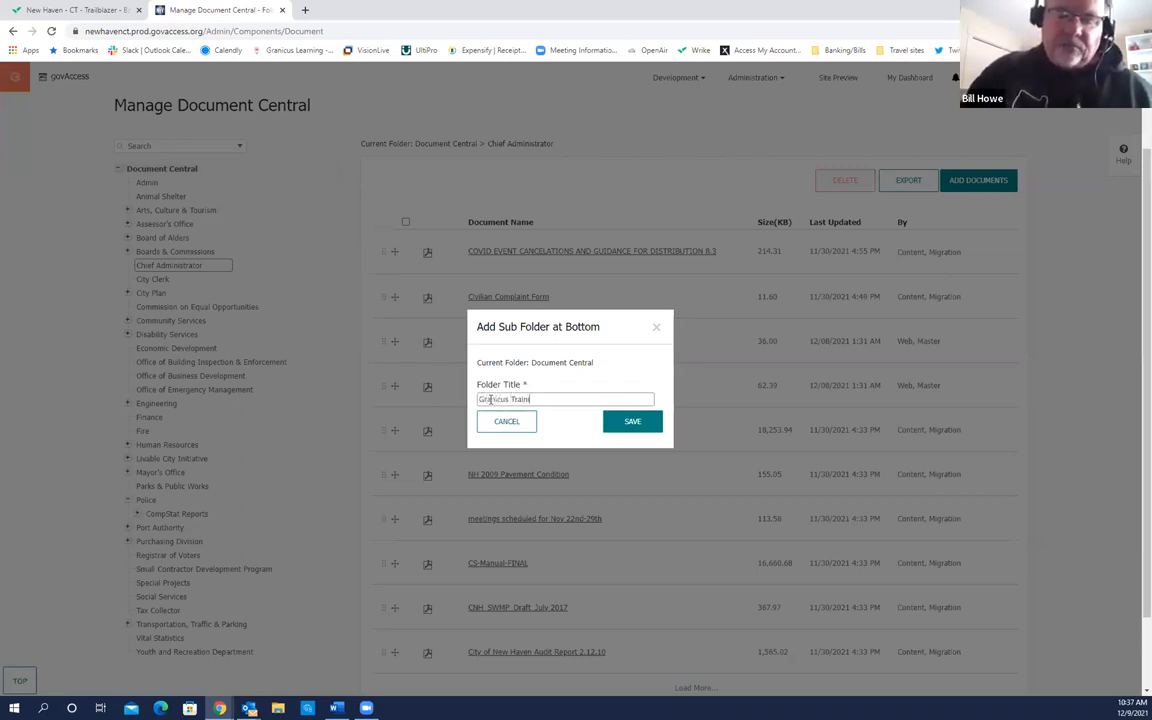
{"action": "type", "text": "Granicus Training"}
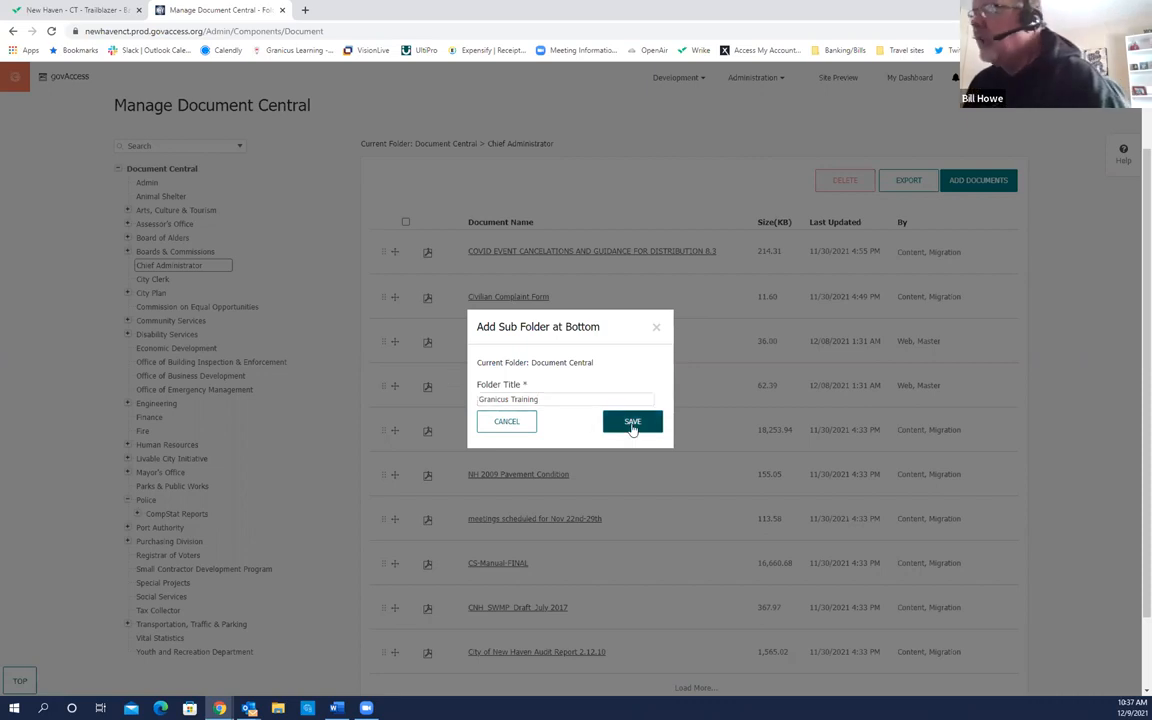
{"action": "left_click", "coordinate": [631, 422]}
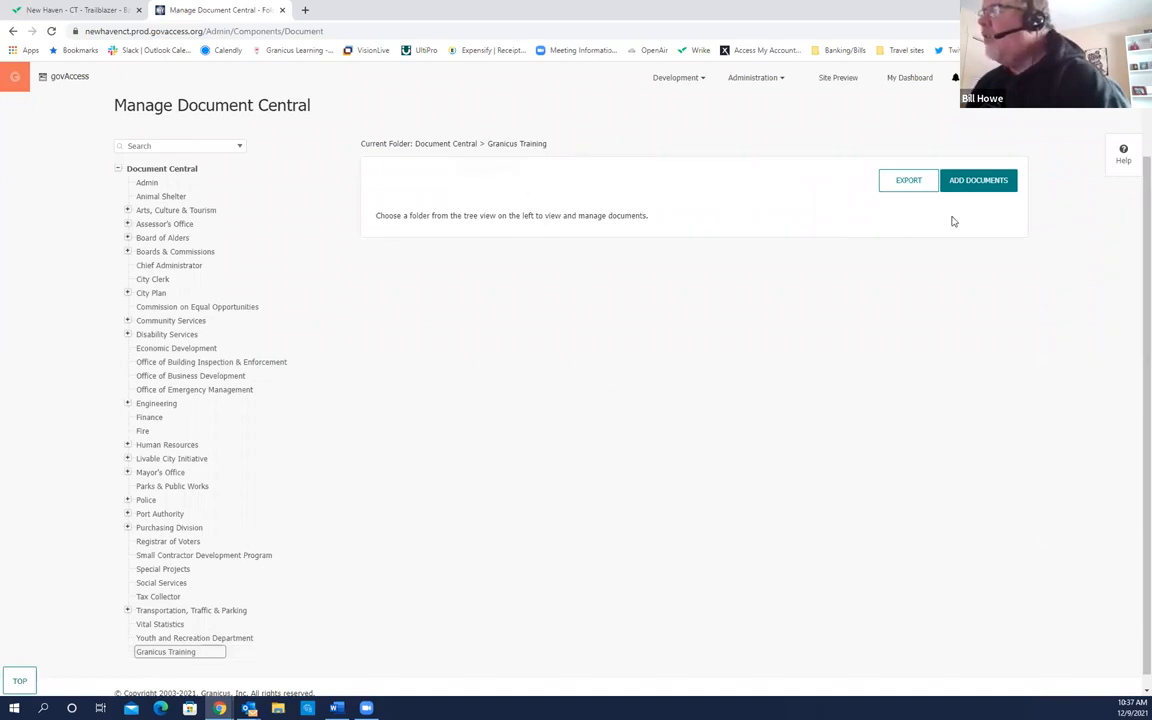
Step: Open the Add Documents upload page for the Granicus Training folder and bring up the file picker
{"action": "left_click", "coordinate": [984, 191]}
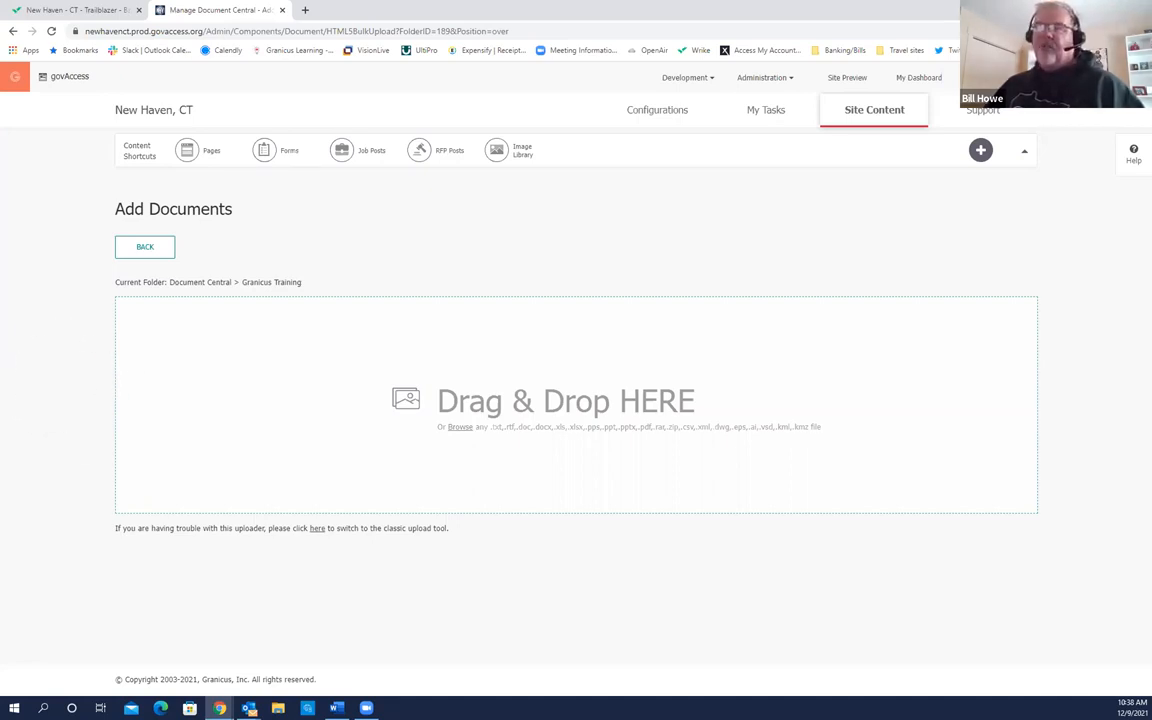
{"action": "left_click_drag", "start_coordinate": [0, 335], "coordinate": [217, 374]}
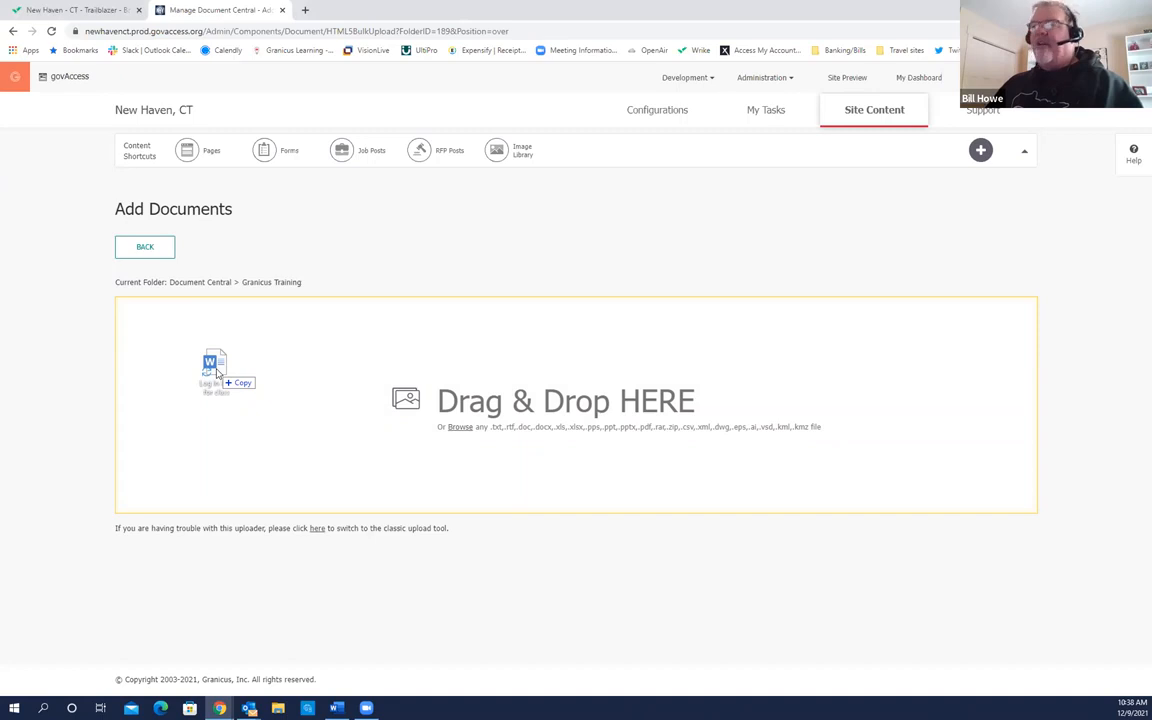
{"action": "left_click_drag", "start_coordinate": [214, 371], "coordinate": [235, 374]}
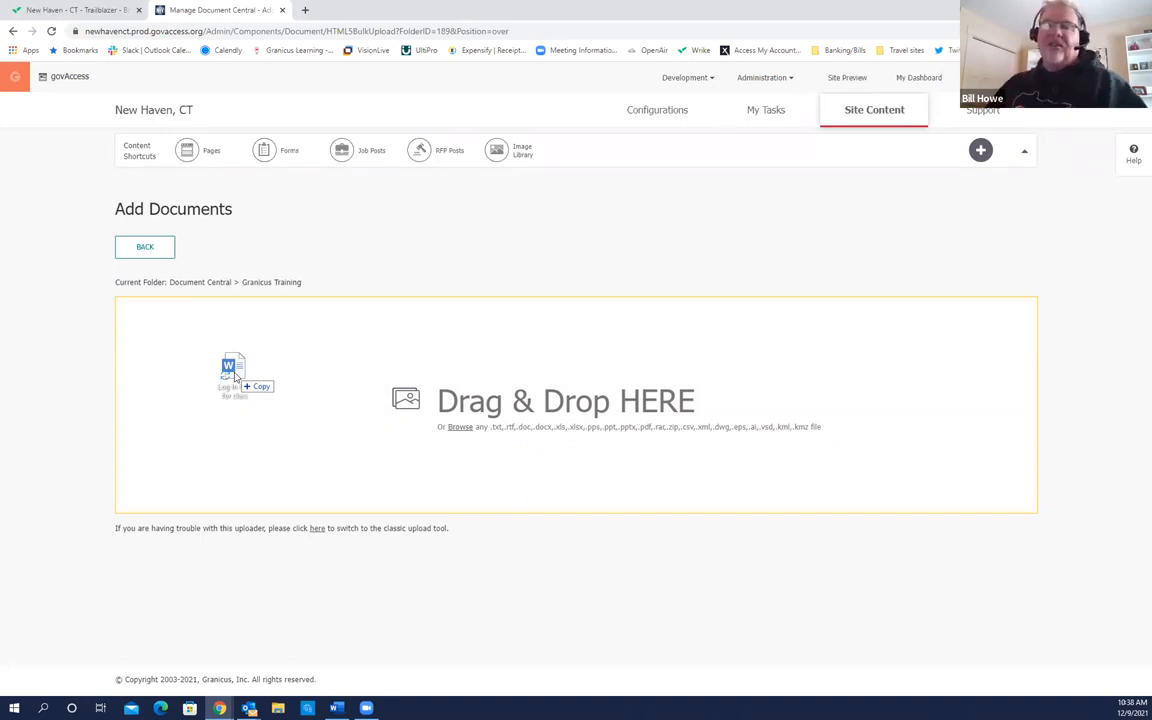
{"action": "left_click_drag", "start_coordinate": [234, 372], "coordinate": [40, 408]}
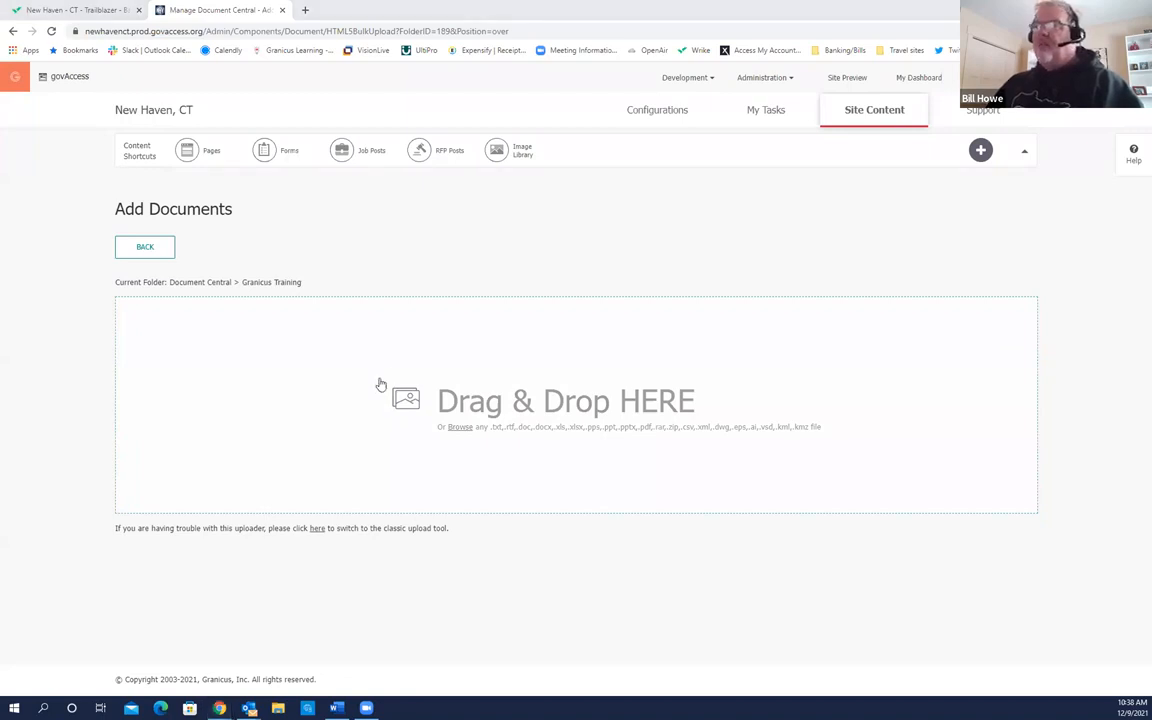
{"action": "left_click", "coordinate": [460, 436]}
Step: Choose CMSTrainingReferenceGuide and granicus_widget_list from the Desktop for upload
{"action": "left_click", "coordinate": [464, 437]}
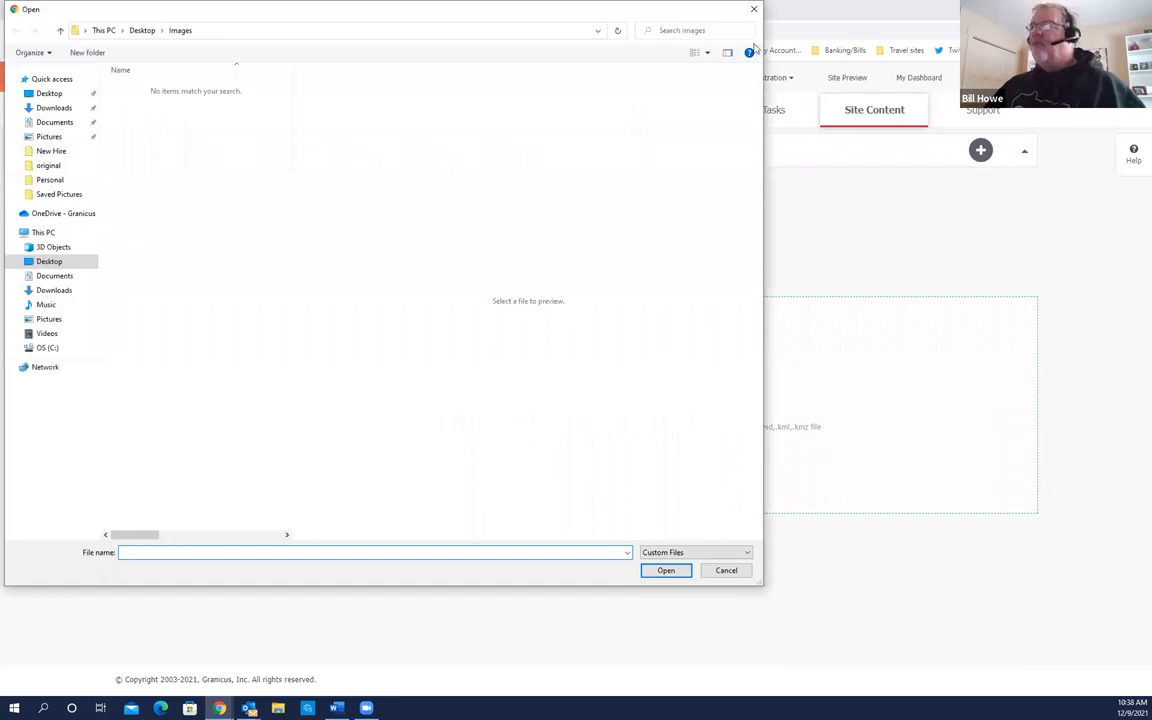
{"action": "key", "text": "Escape"}
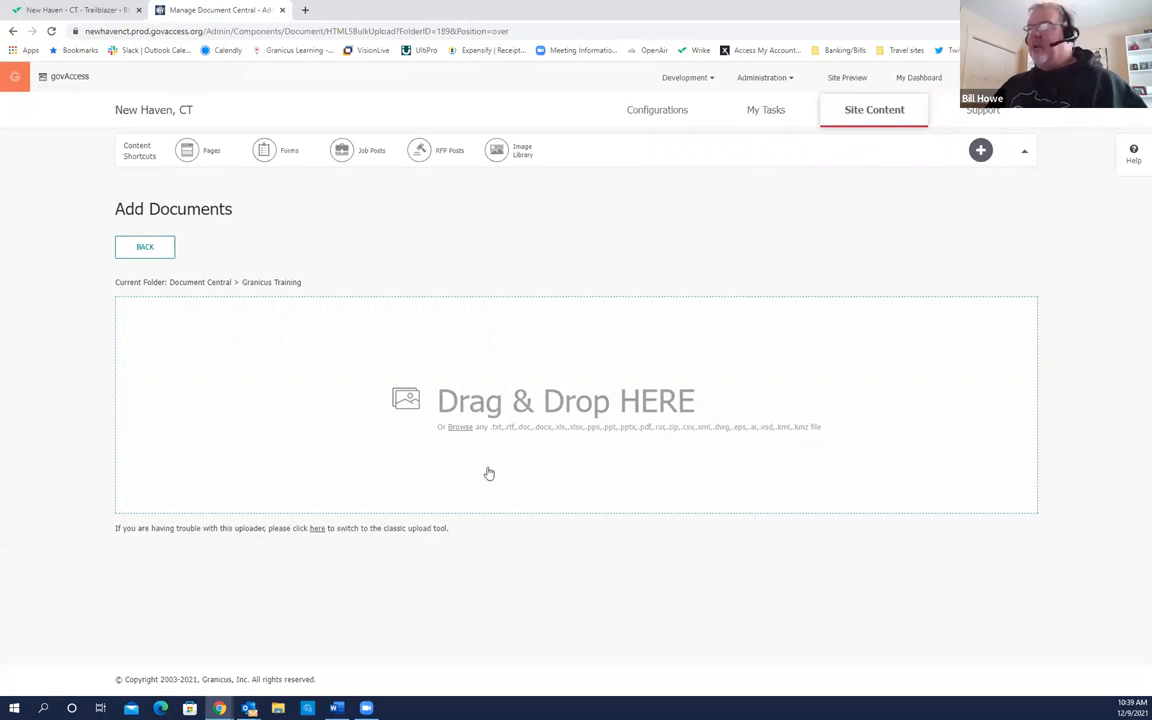
{"action": "left_click", "coordinate": [466, 430]}
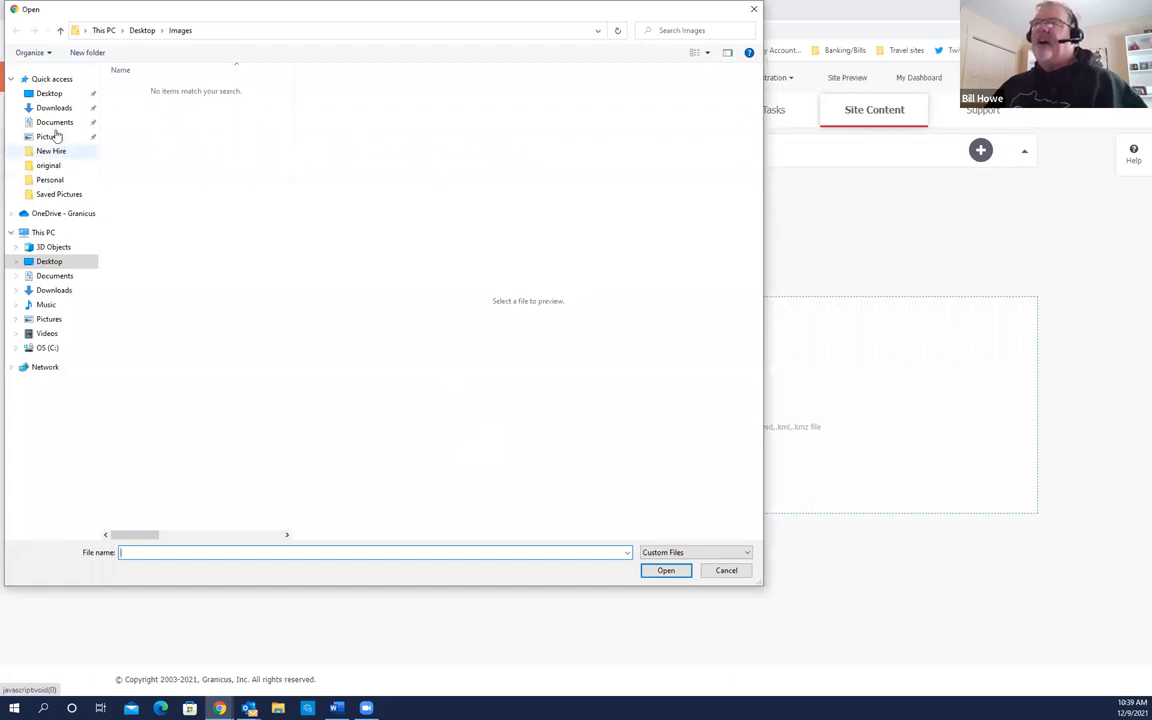
{"action": "left_click", "coordinate": [52, 95]}
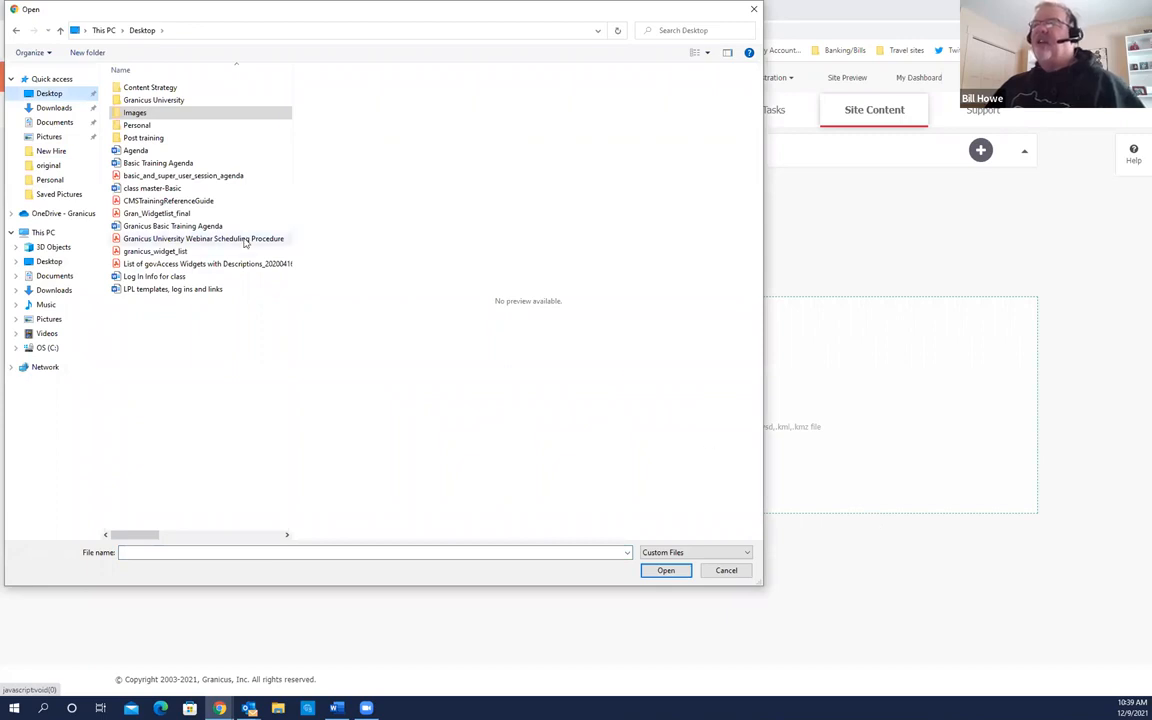
{"action": "left_click", "coordinate": [167, 202]}
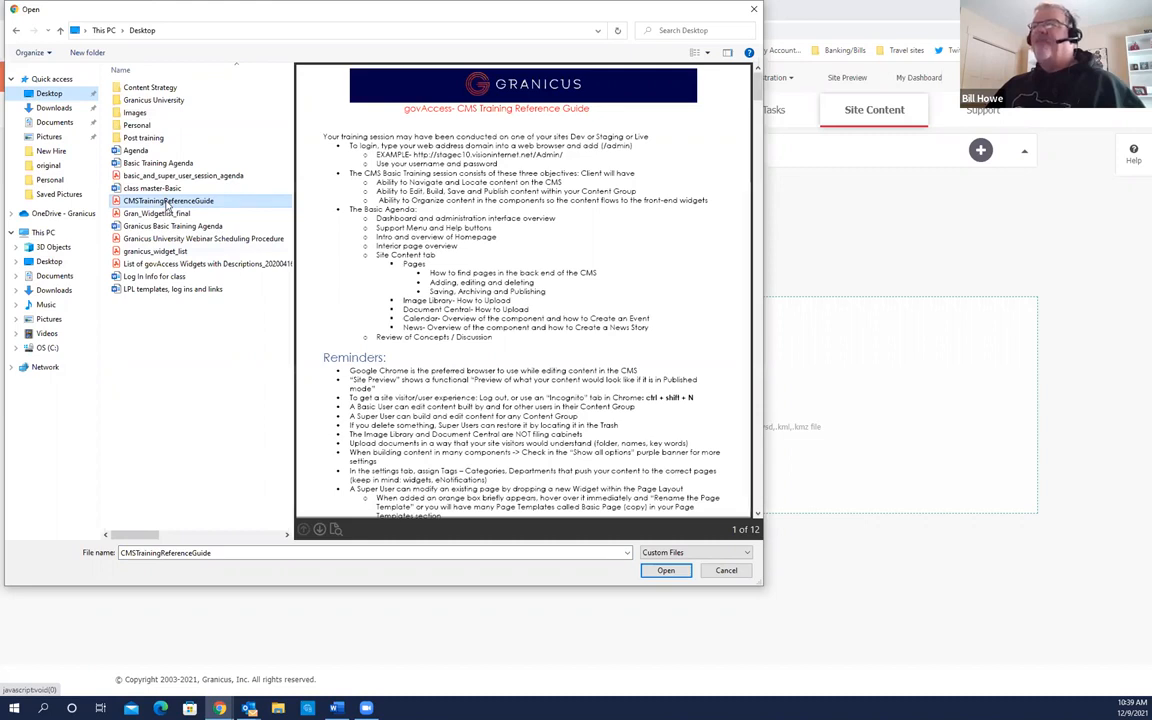
{"action": "left_click", "coordinate": [165, 253], "text": "ctrl"}
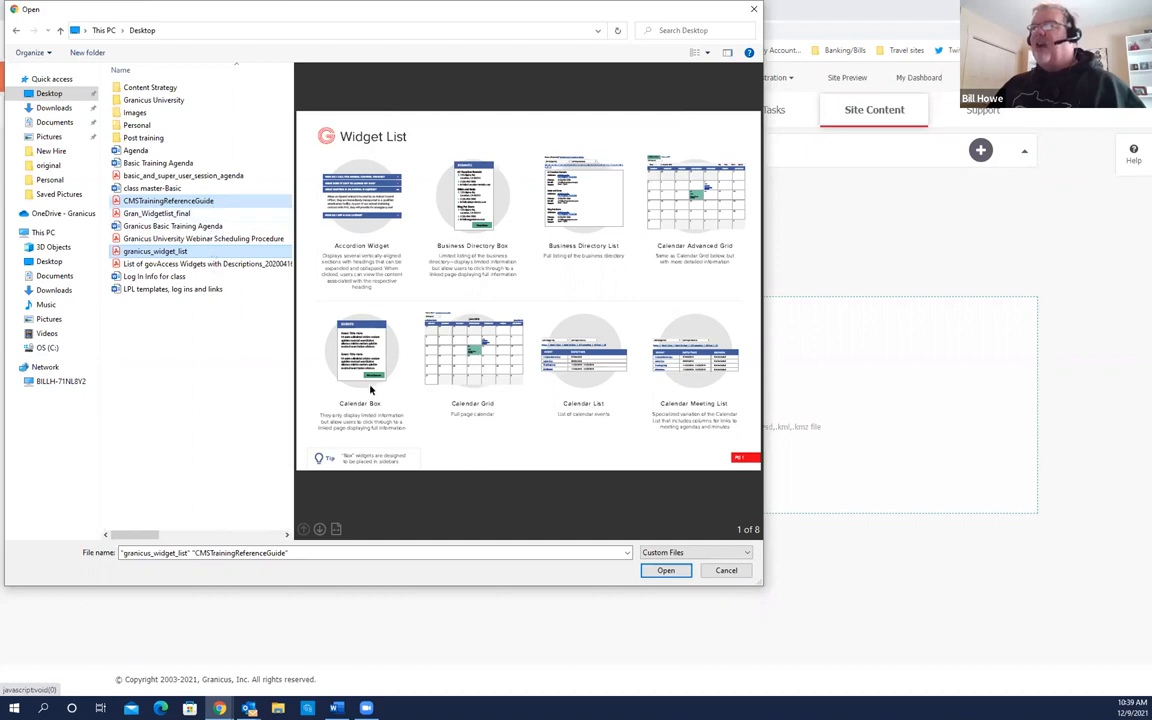
Step: Upload both files, assign them to the Admin content group, and select all documents
{"action": "left_click", "coordinate": [665, 570]}
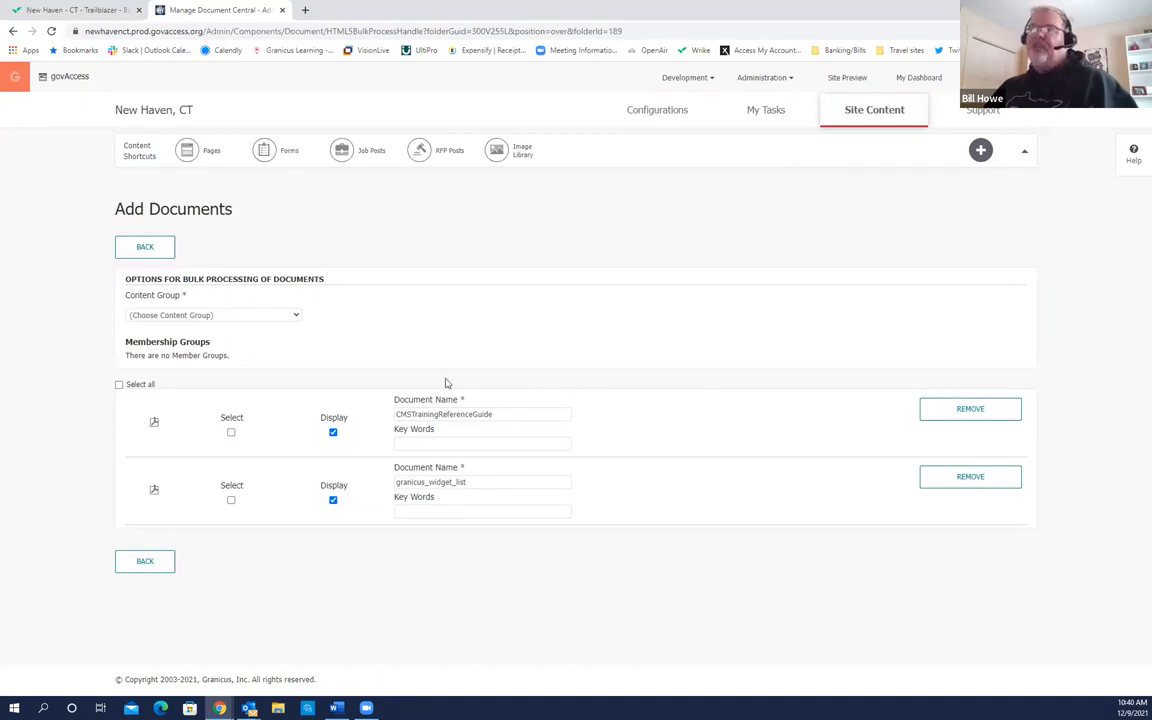
{"action": "left_click", "coordinate": [171, 303]}
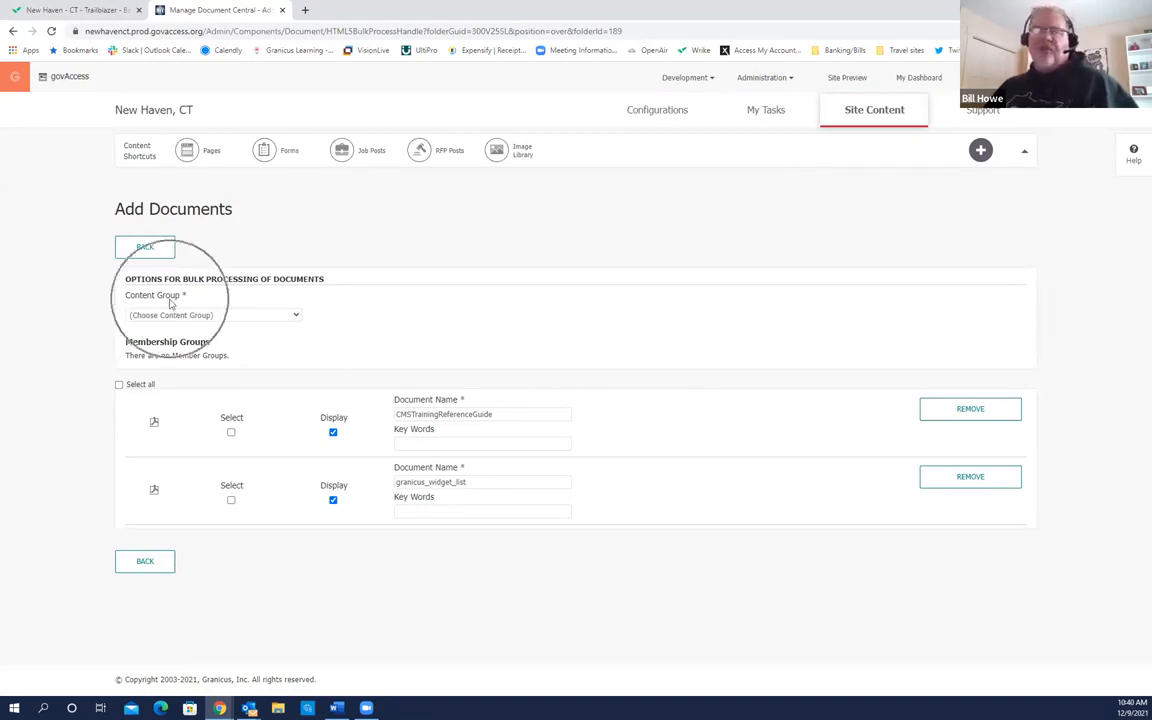
{"action": "left_click", "coordinate": [285, 315]}
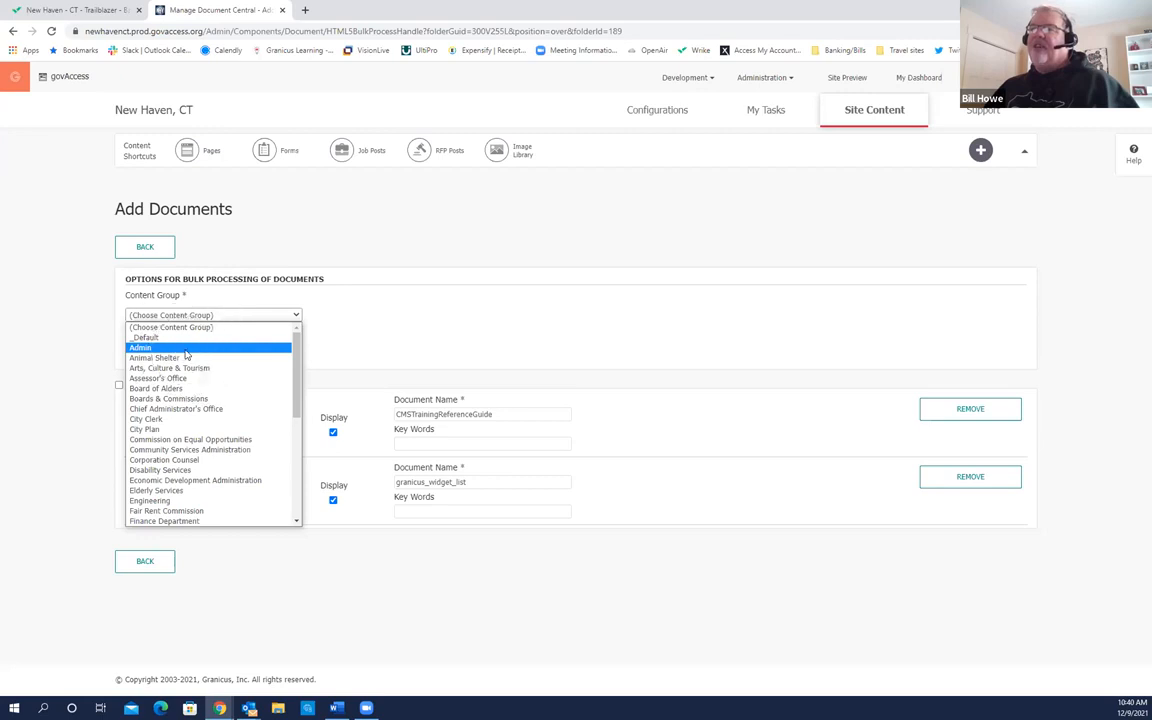
{"action": "left_click", "coordinate": [185, 349]}
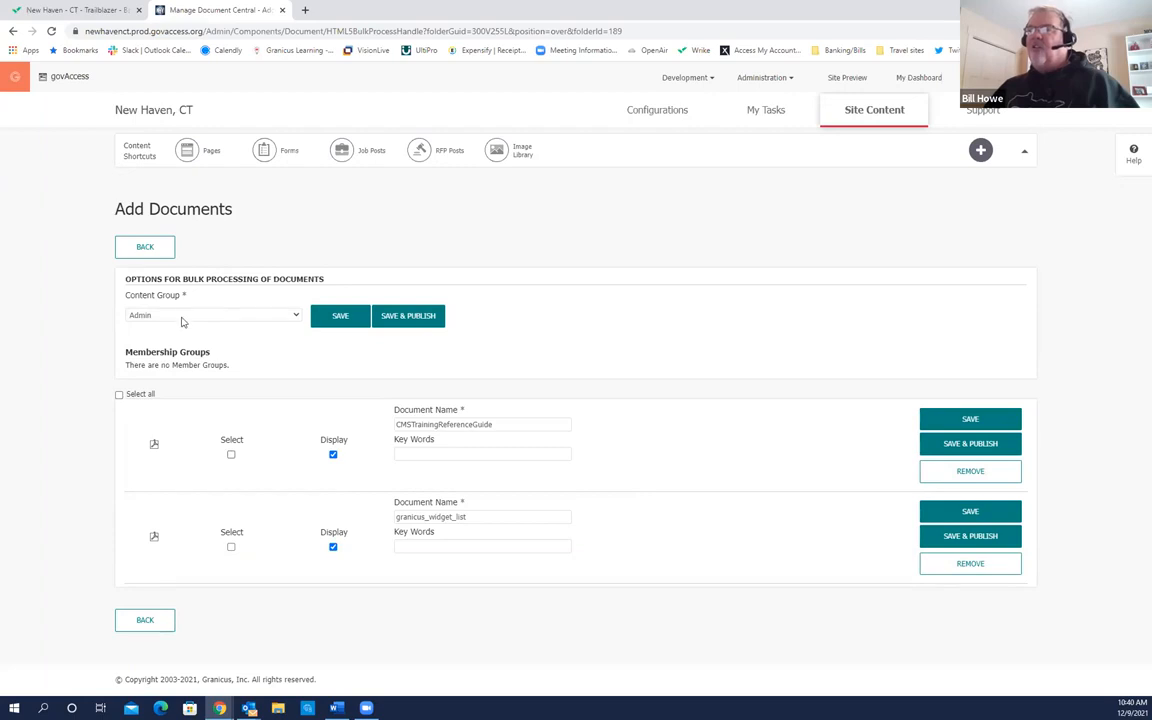
{"action": "left_click", "coordinate": [231, 455]}
{"action": "left_click", "coordinate": [120, 398]}
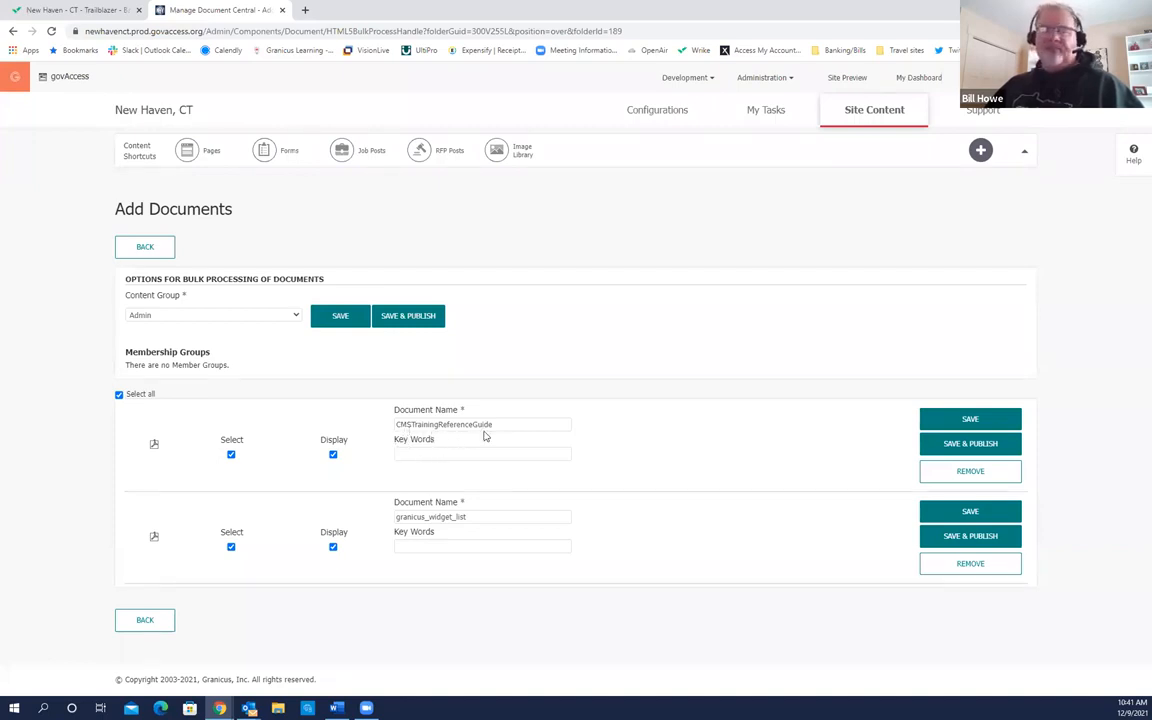
Step: Edit the first document's name to read 'Content Management System Training Reference Guide'
{"action": "left_click", "coordinate": [398, 424]}
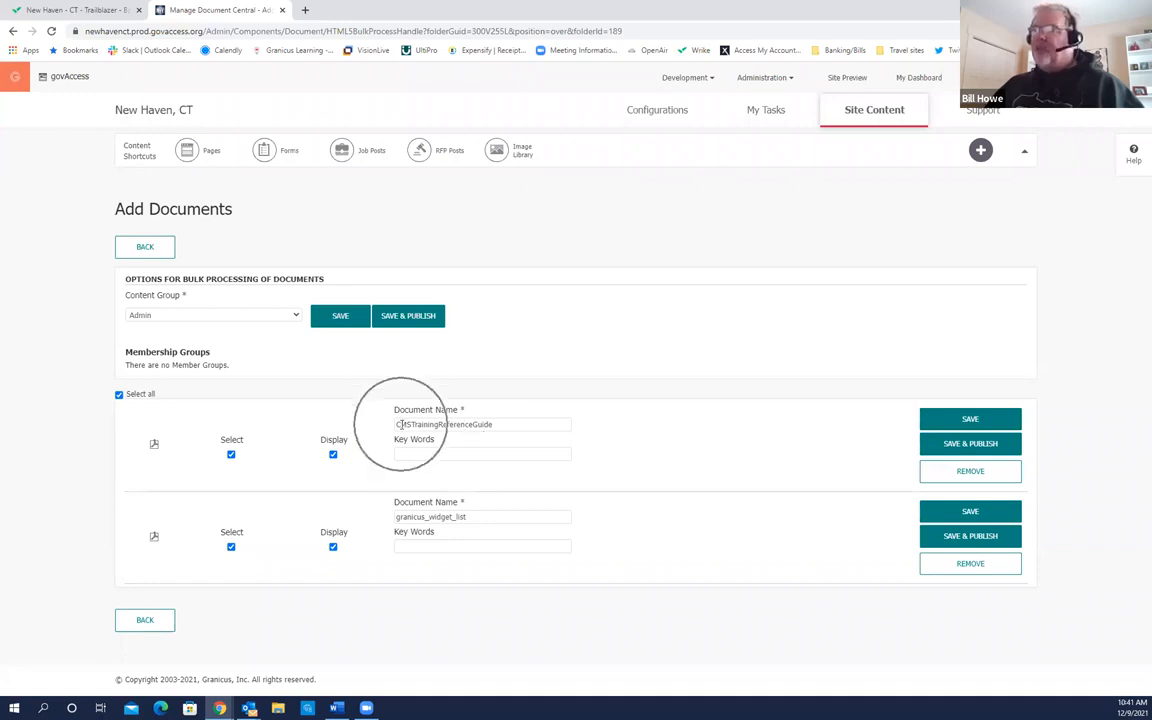
{"action": "left_click", "coordinate": [399, 424]}
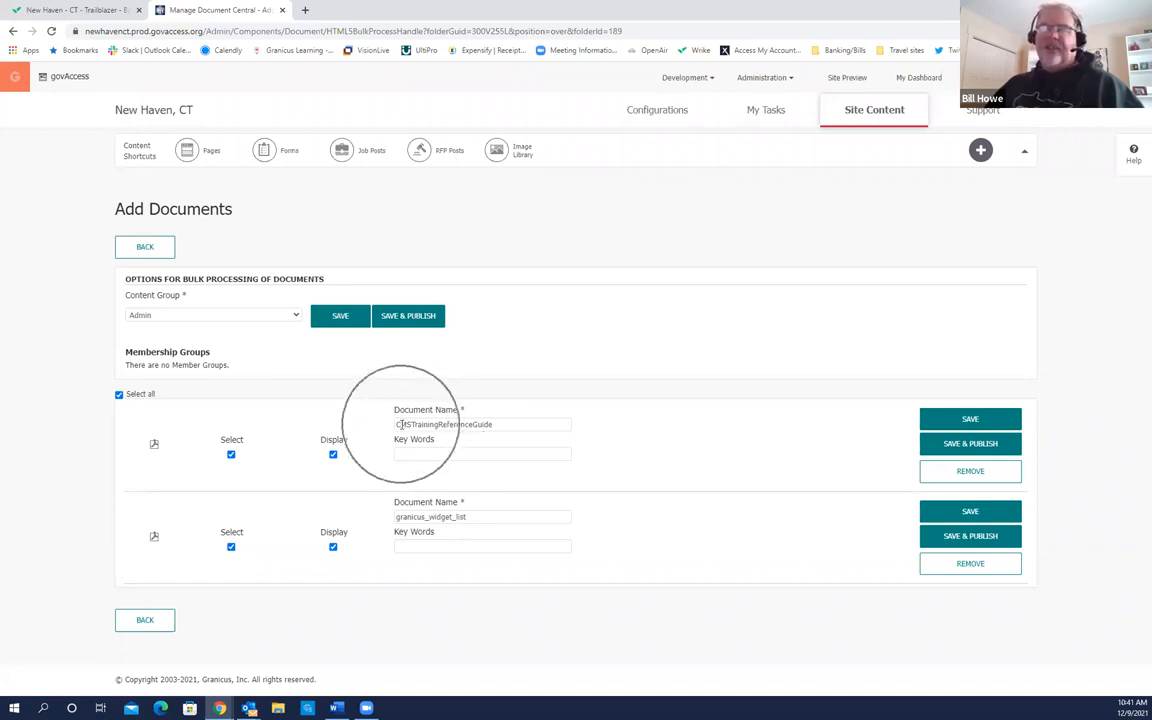
{"action": "left_click", "coordinate": [399, 424]}
{"action": "key", "text": "ctrl+a"}
{"action": "type", "text": "ontent"}
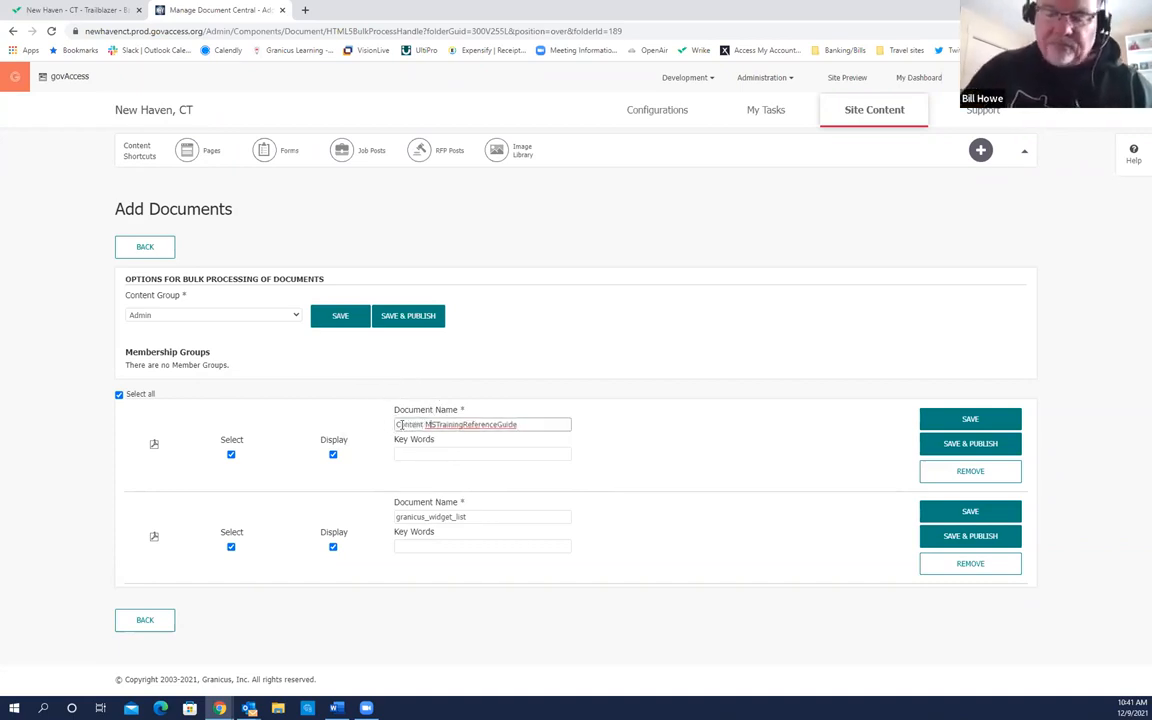
{"action": "type", "text": " Management S"}
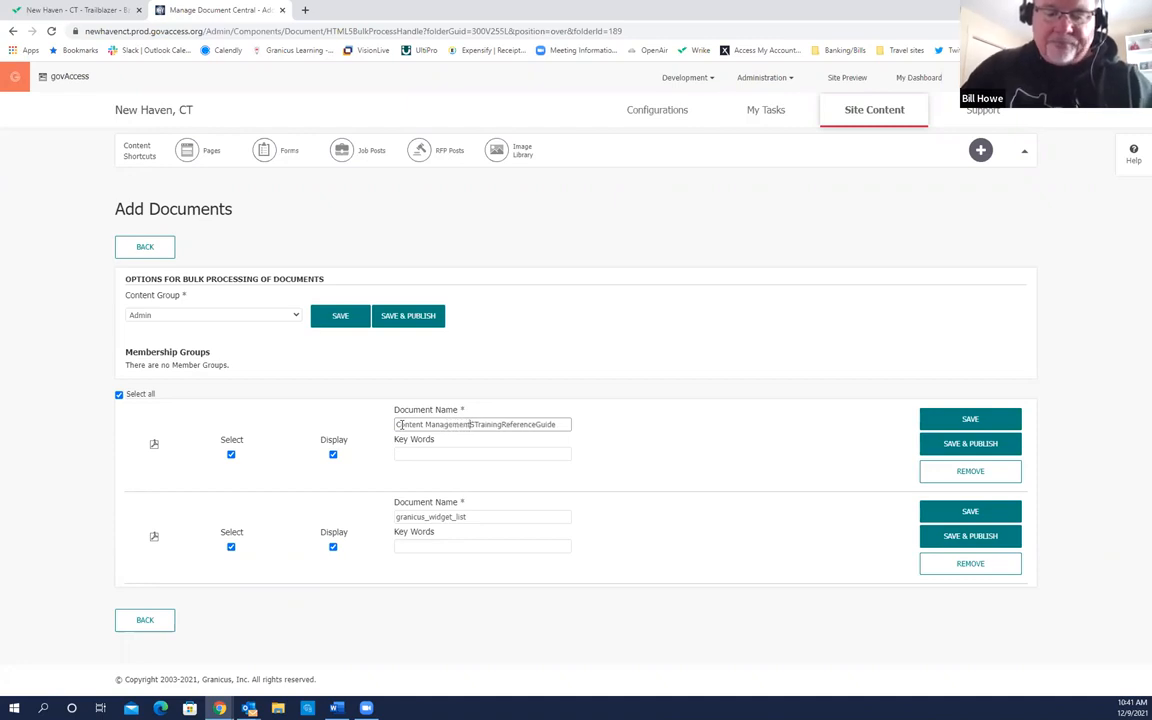
{"action": "type", "text": "ystem"}
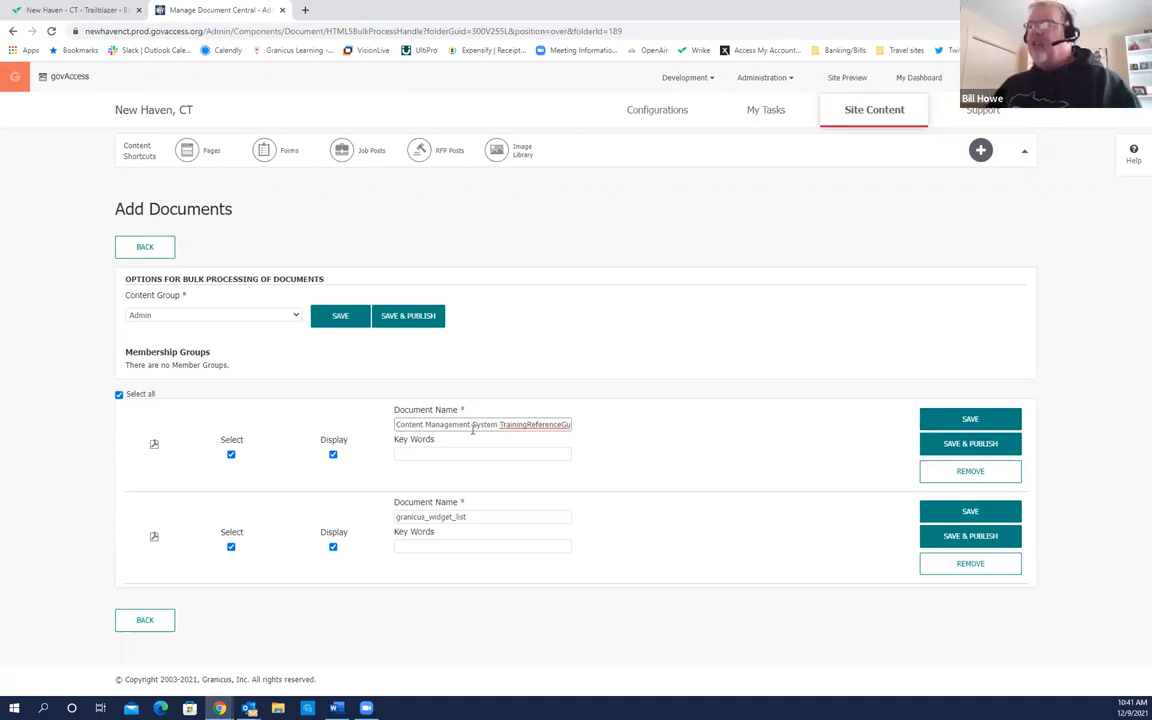
{"action": "left_click", "coordinate": [527, 424]}
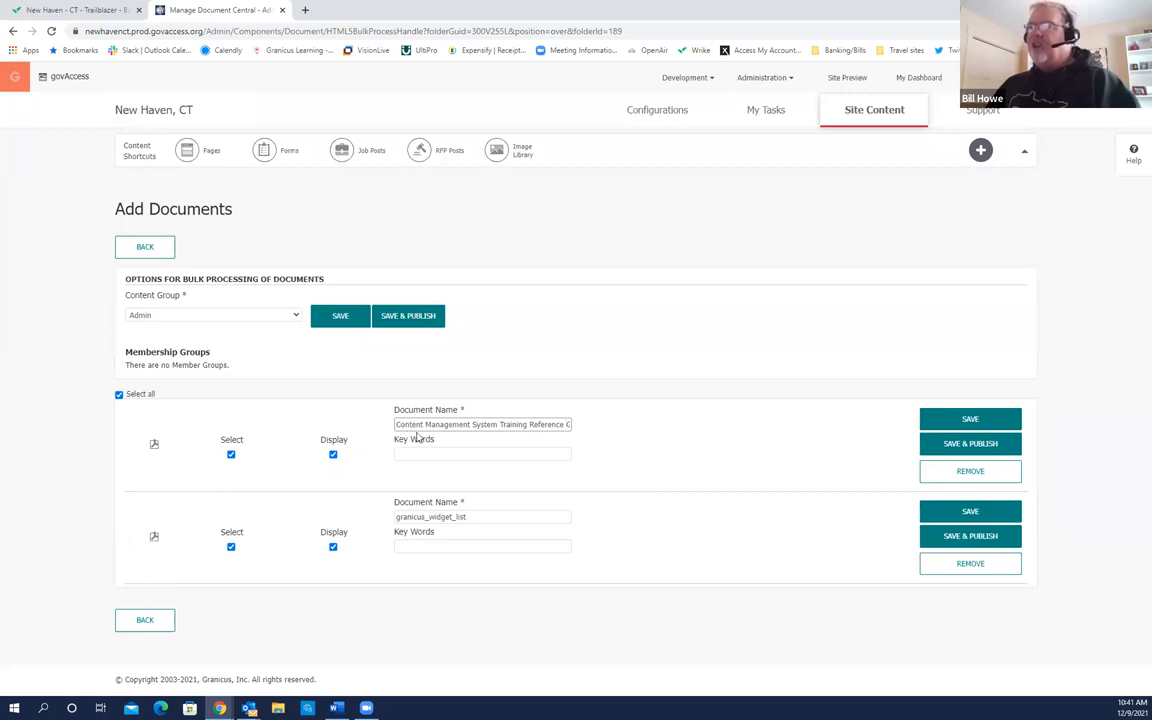
{"action": "left_click", "coordinate": [561, 436]}
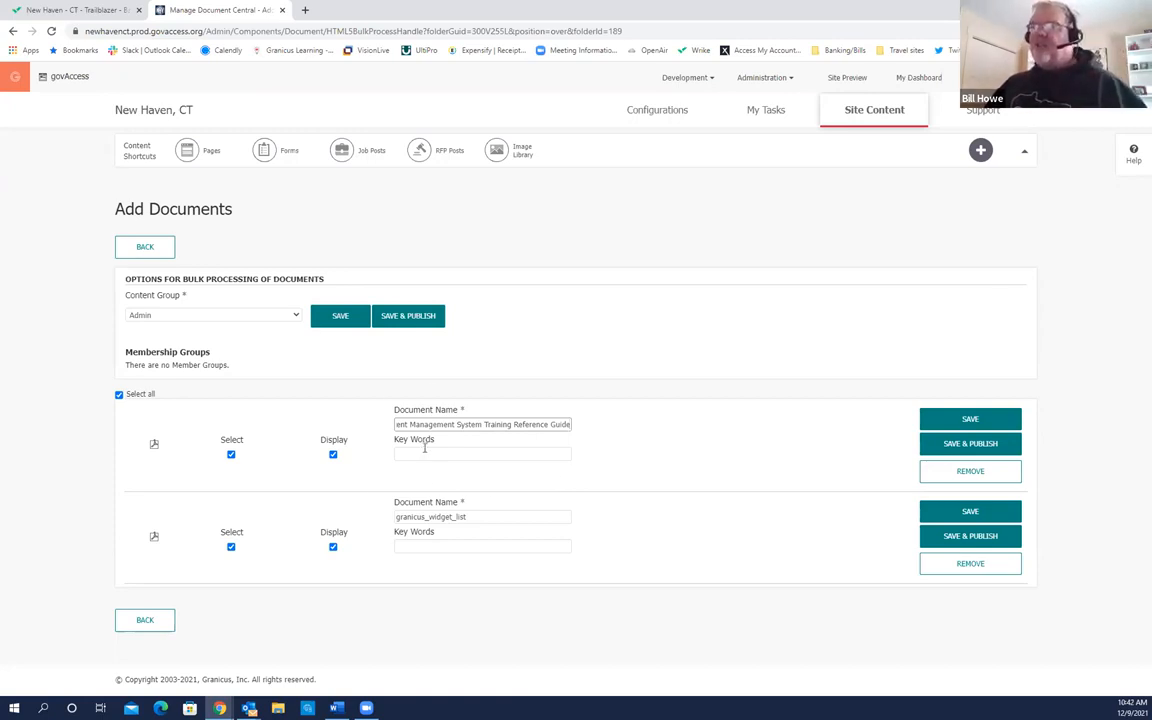
{"action": "left_click", "coordinate": [477, 428]}
{"action": "left_click", "coordinate": [490, 430]}
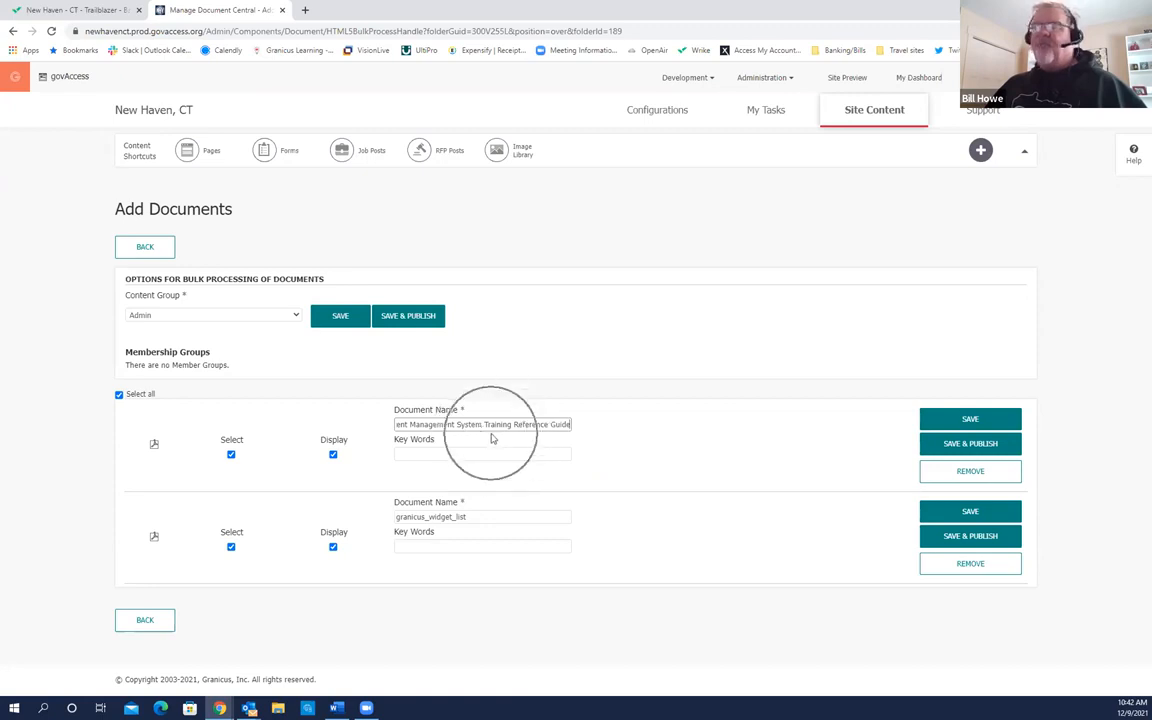
Step: Add key words 'Granicus Training Guide' and 'Granicus Widgets' to the two uploaded documents
{"action": "left_click", "coordinate": [447, 453]}
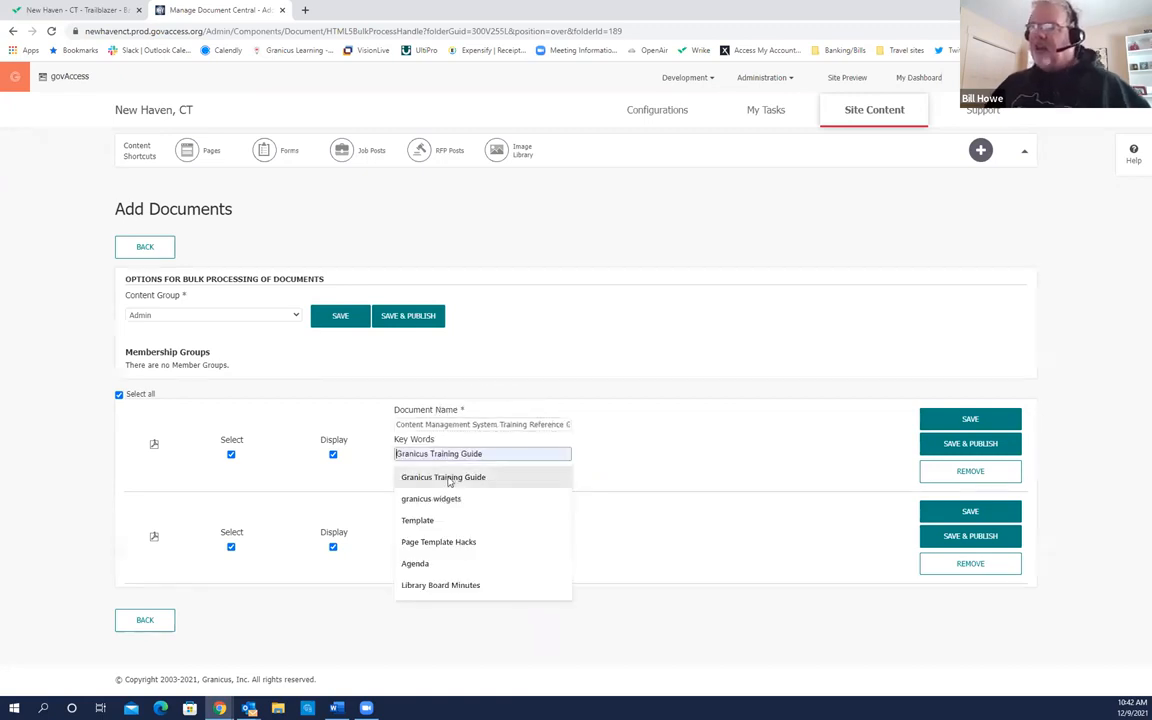
{"action": "left_click", "coordinate": [504, 477]}
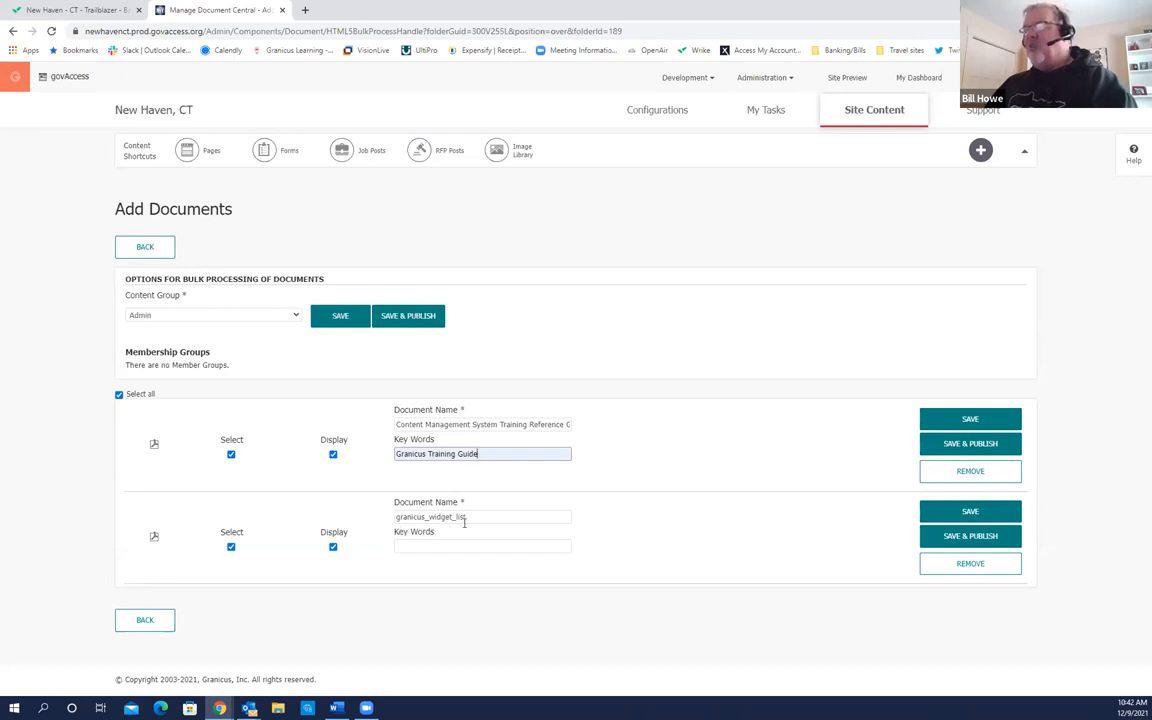
{"action": "left_click", "coordinate": [429, 545]}
{"action": "left_click", "coordinate": [450, 568]}
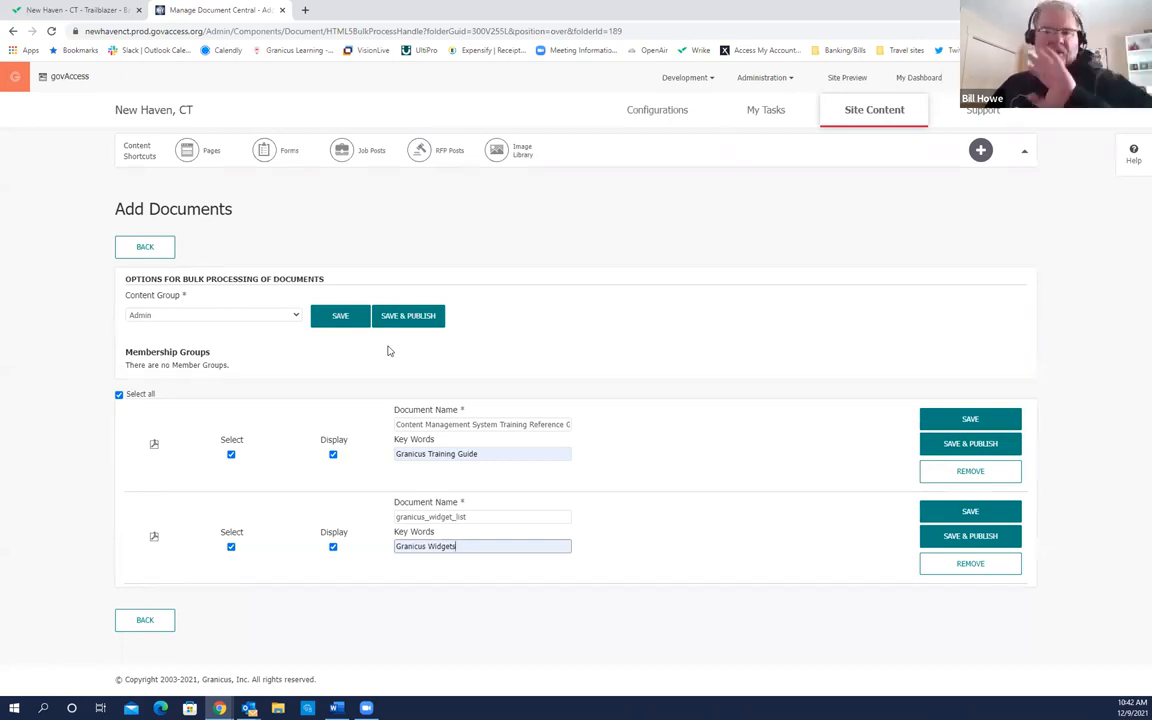
{"action": "left_click", "coordinate": [420, 322]}
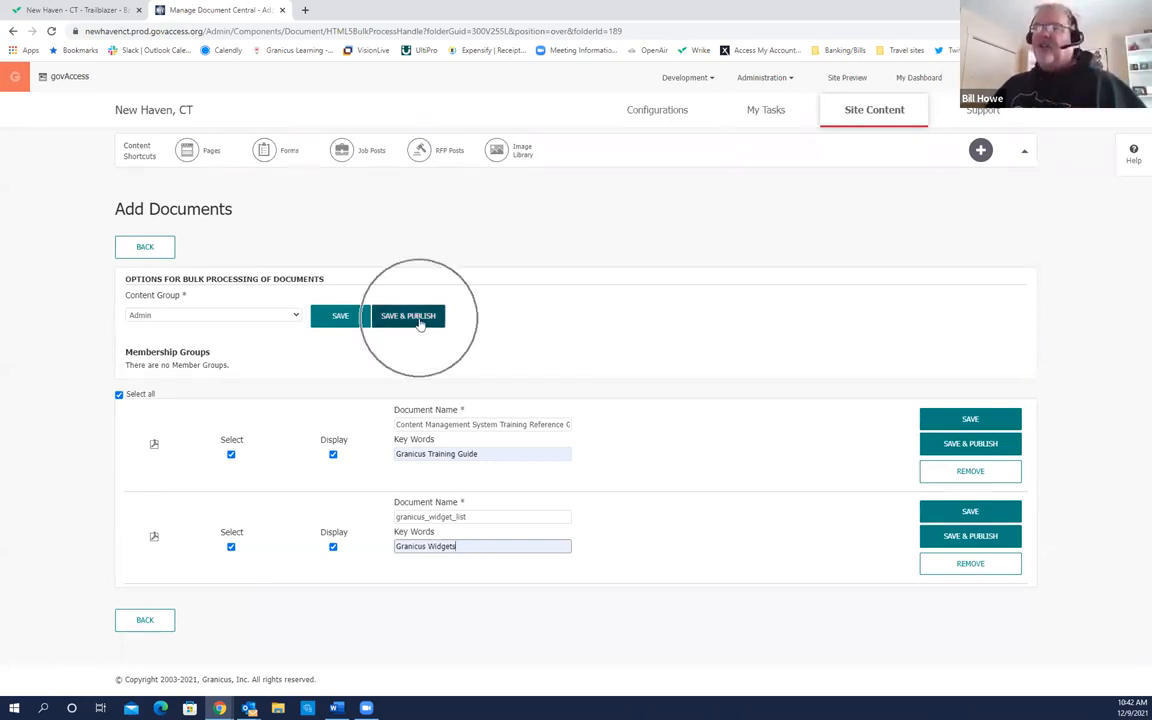
Step: Save and publish both uploaded documents, check the Granicus Training folder, then return to My Dashboard
{"action": "left_click", "coordinate": [419, 322]}
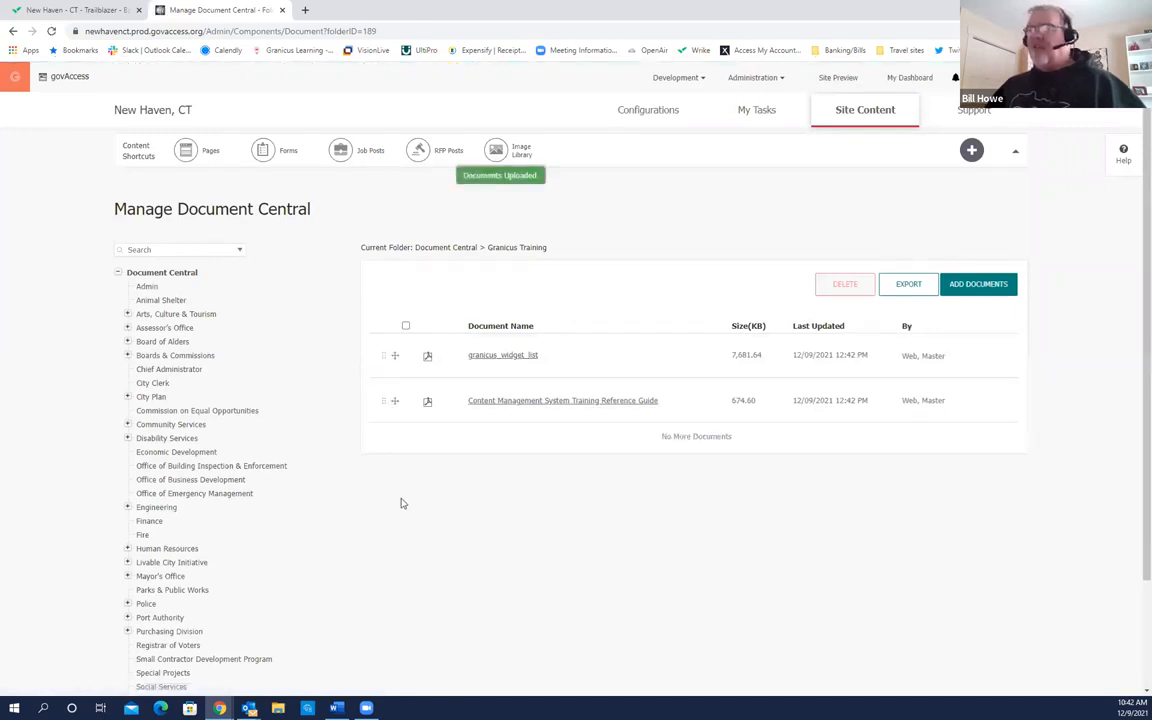
{"action": "scroll", "coordinate": [340, 525], "scroll_direction": "down", "scroll_amount": 3}
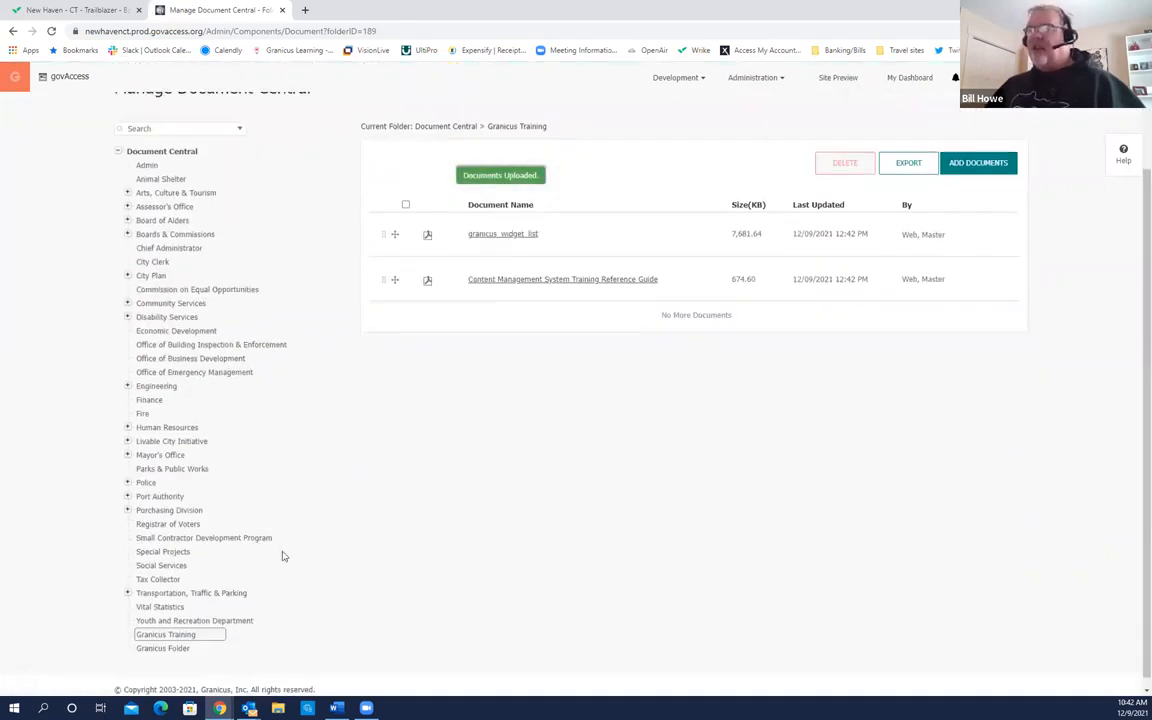
{"action": "left_click", "coordinate": [180, 625]}
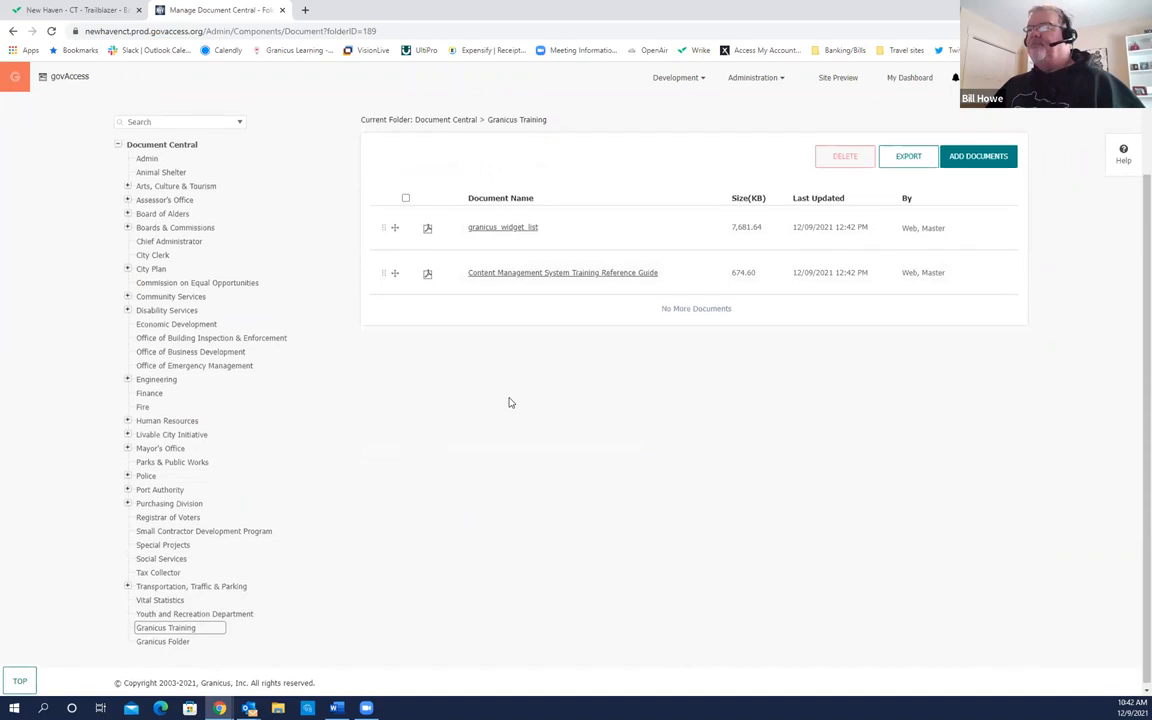
{"action": "scroll", "coordinate": [507, 401], "scroll_direction": "up", "scroll_amount": 3}
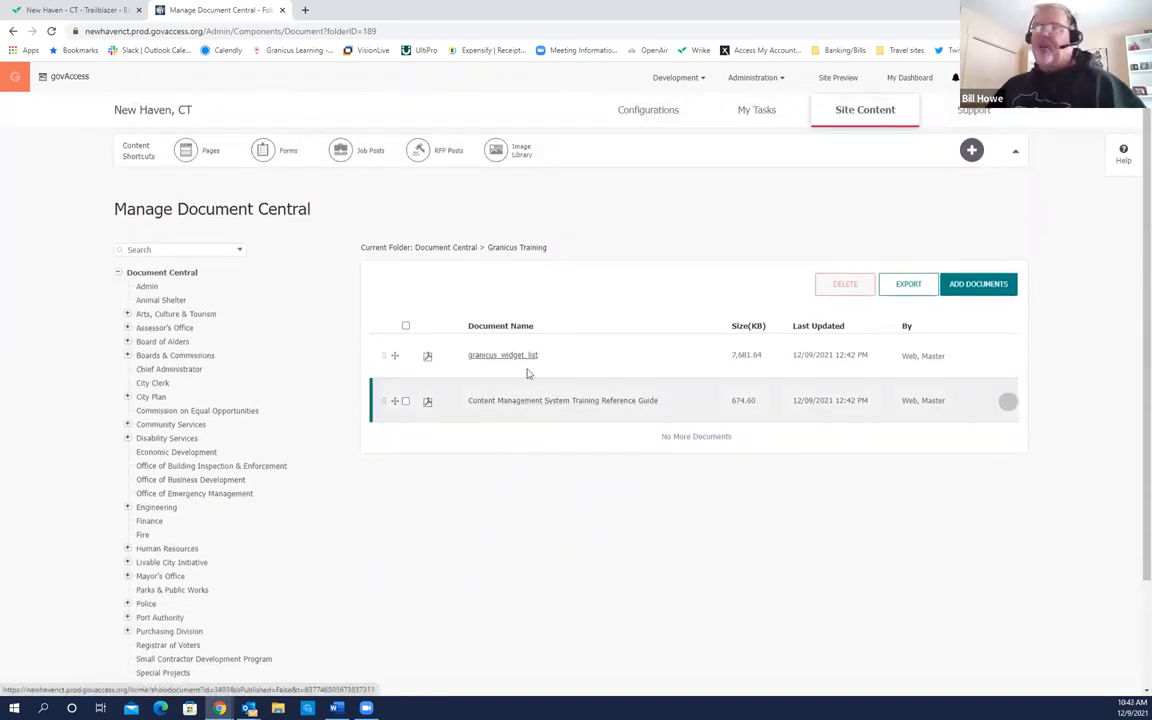
{"action": "left_click", "coordinate": [910, 80]}
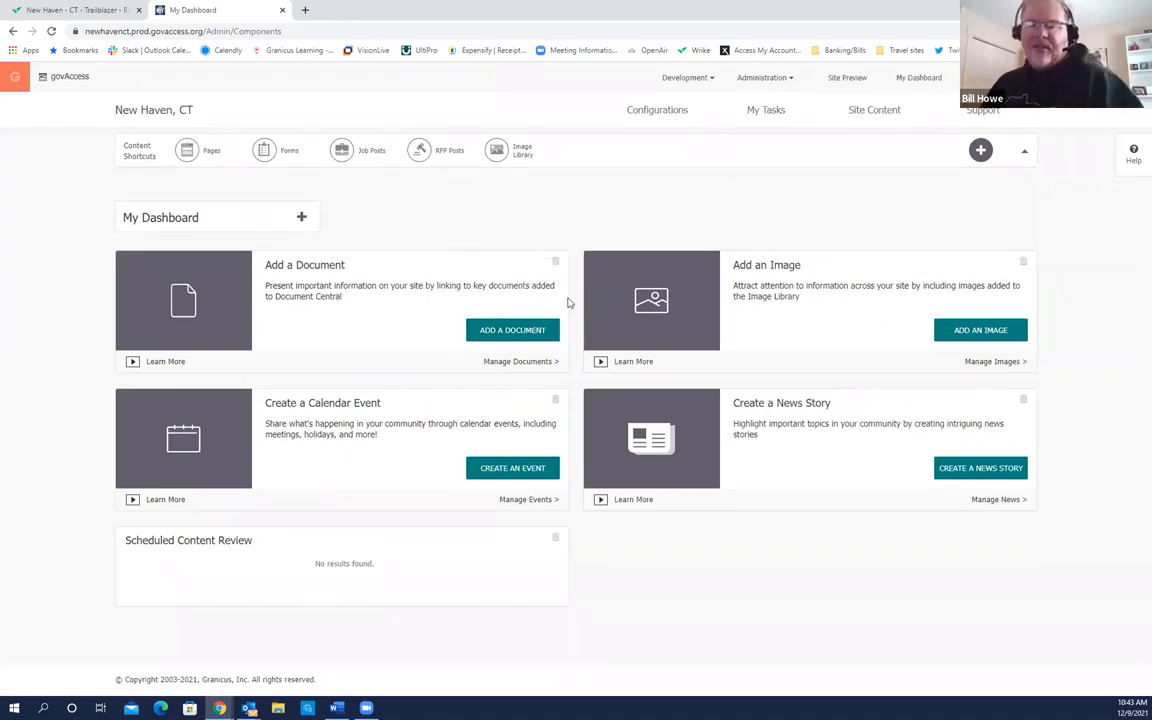
Step: In the Image Library, add and save a 'Granicus Training' subfolder at the bottom
{"action": "left_click", "coordinate": [980, 331]}
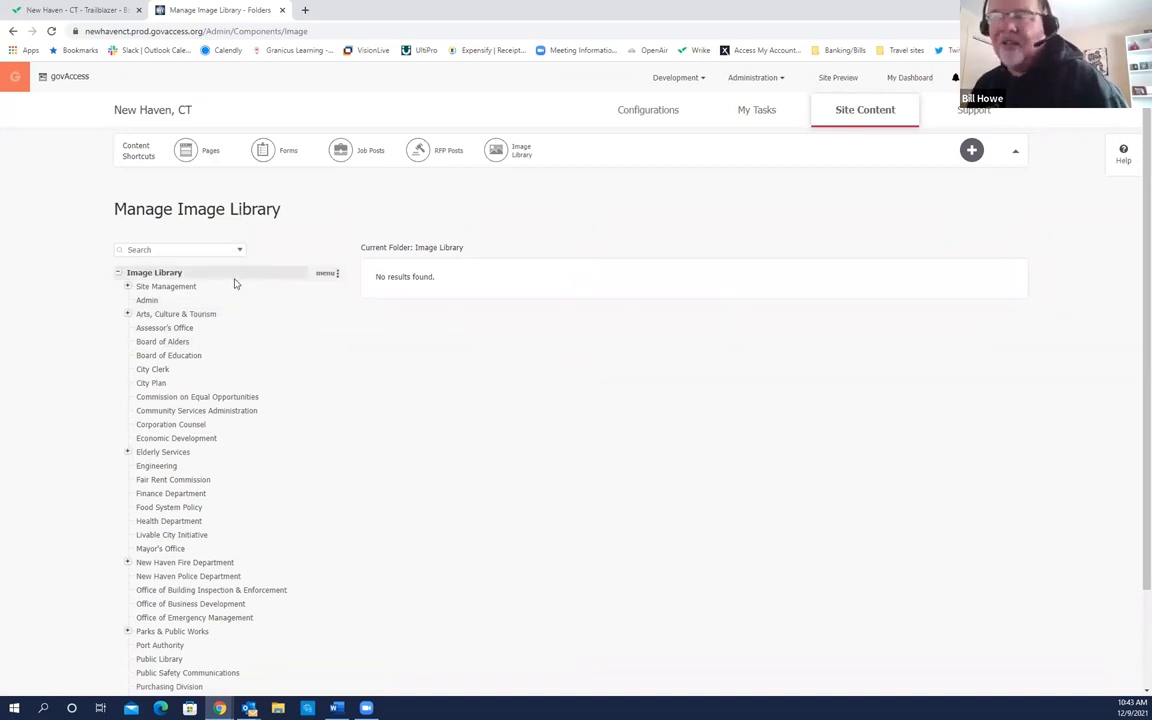
{"action": "scroll", "coordinate": [234, 283], "scroll_direction": "down", "scroll_amount": 2}
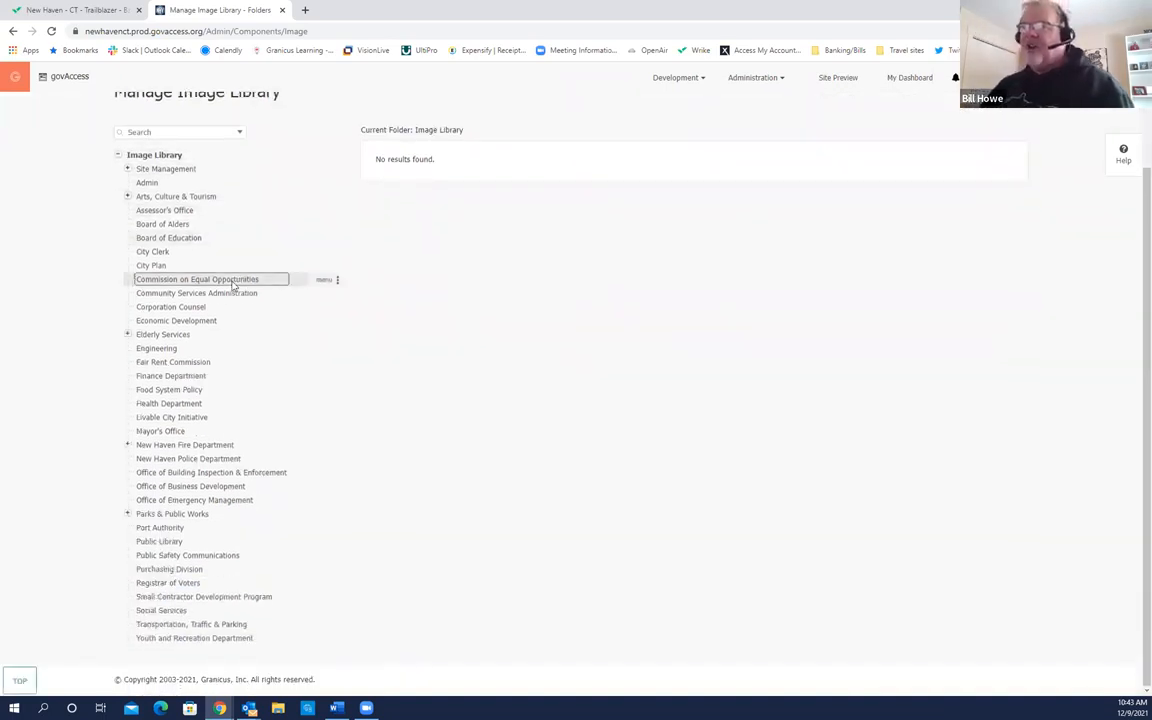
{"action": "scroll", "coordinate": [234, 284], "scroll_direction": "up", "scroll_amount": 2}
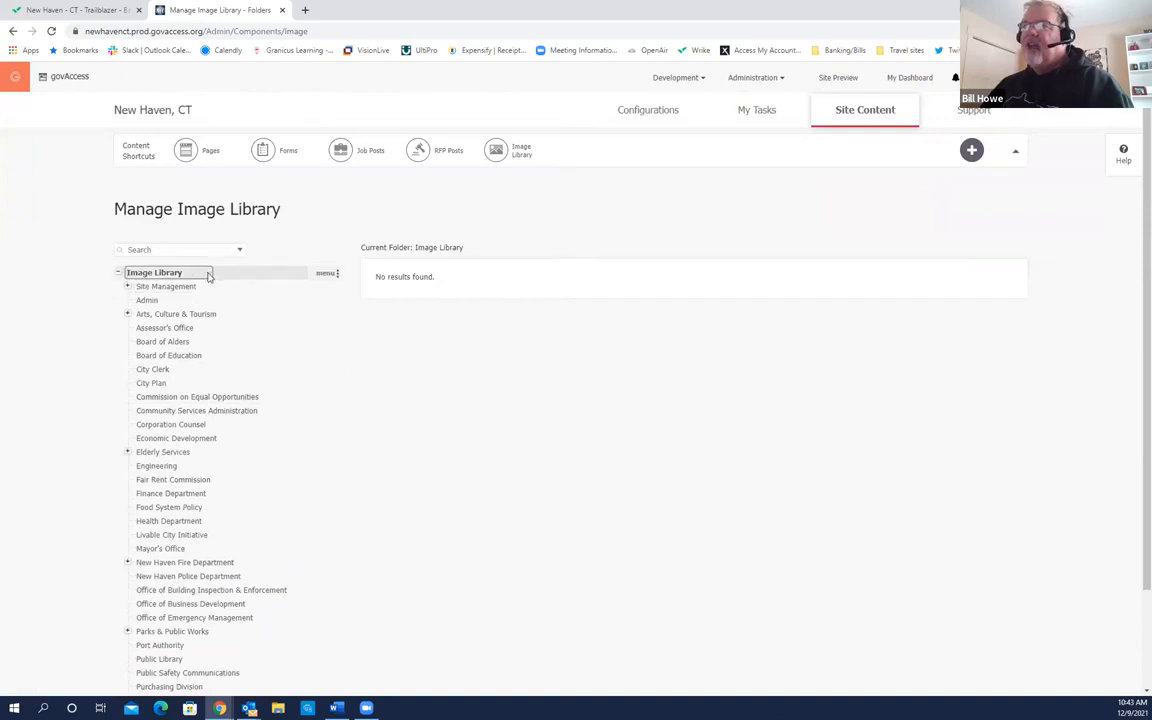
{"action": "left_click", "coordinate": [319, 275]}
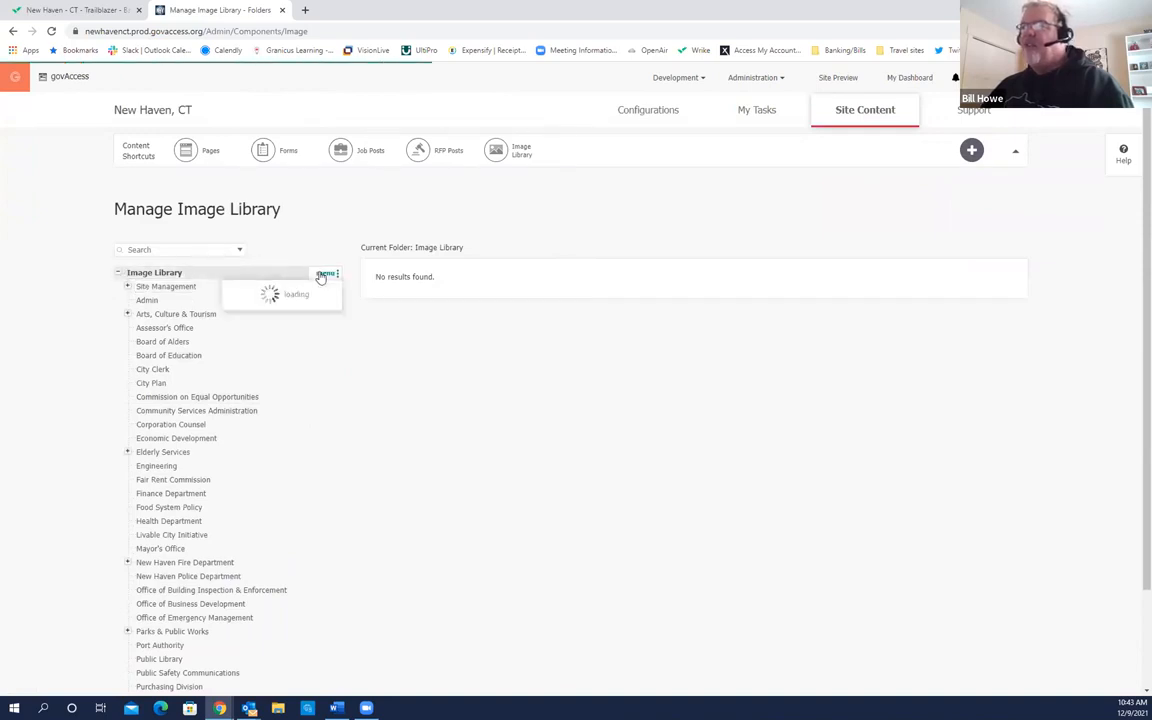
{"action": "left_click", "coordinate": [296, 304]}
{"action": "left_click", "coordinate": [516, 400]}
{"action": "type", "text": "Gra"}
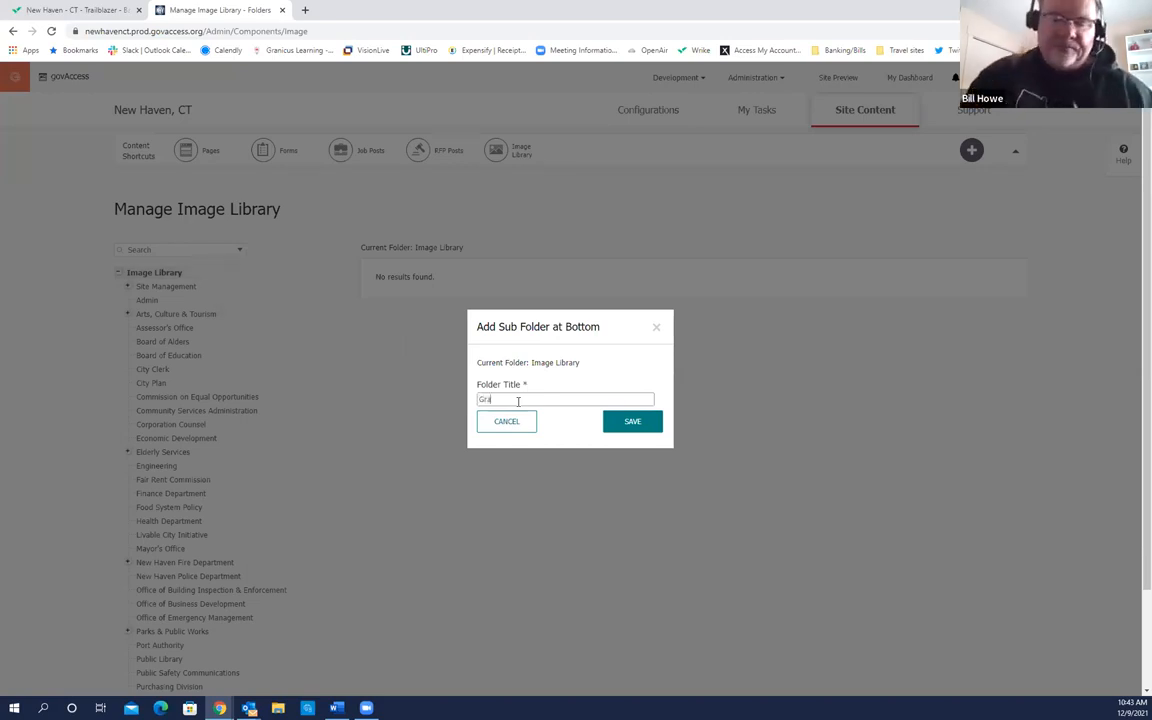
{"action": "type", "text": "Training"}
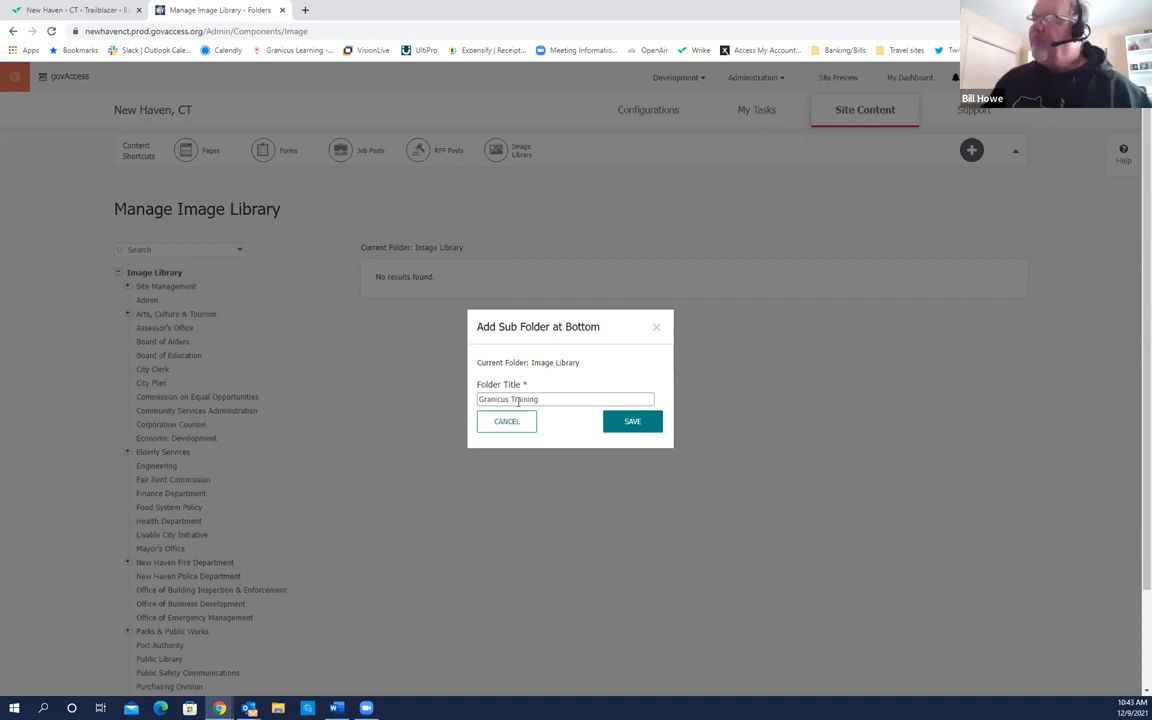
{"action": "left_click", "coordinate": [627, 422]}
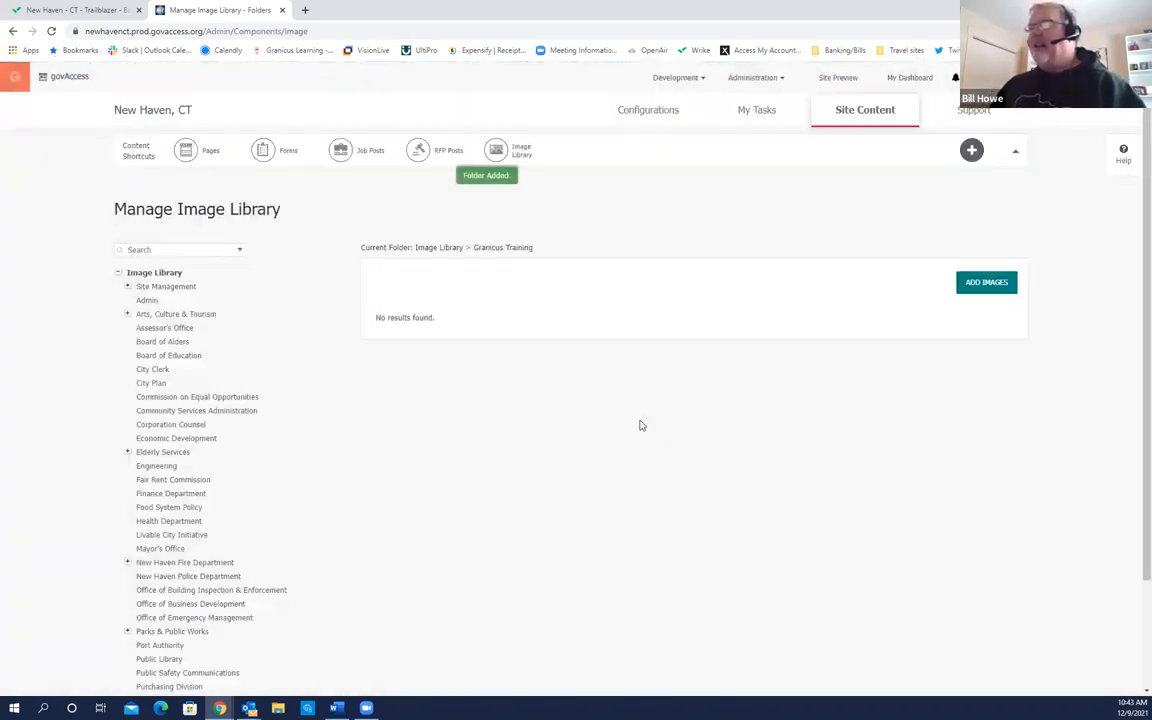
{"action": "scroll", "coordinate": [260, 501], "scroll_direction": "down", "scroll_amount": 2}
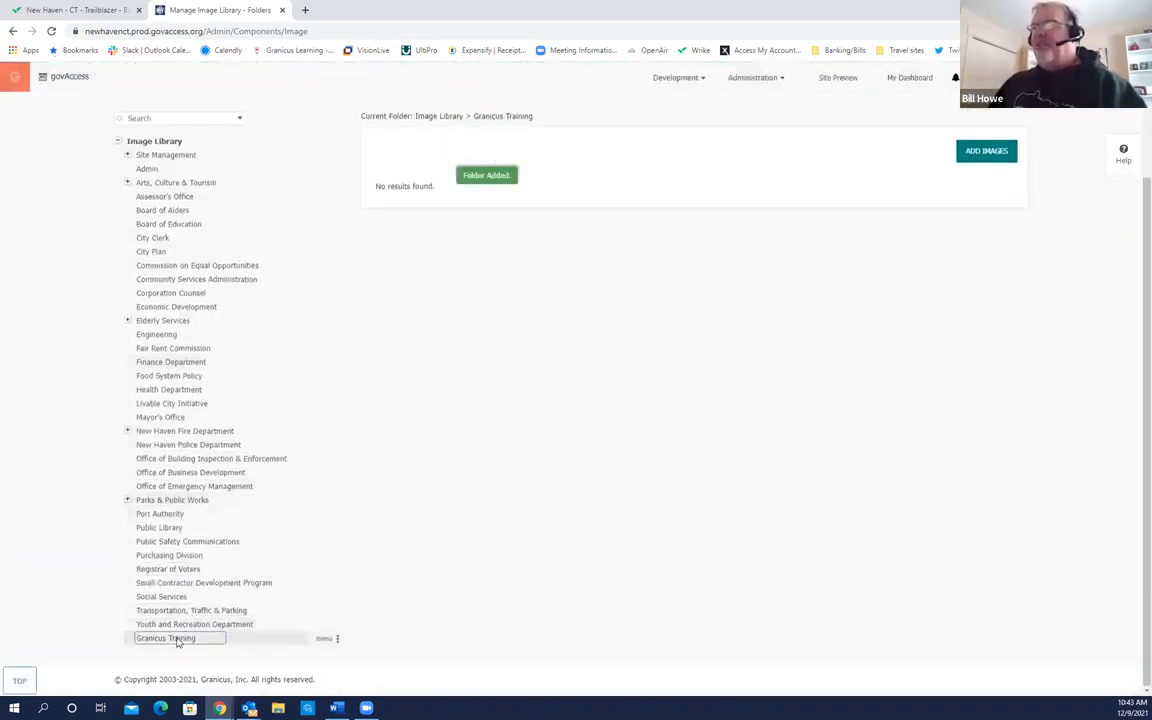
Step: Start adding images to Granicus Training and browse to the Desktop Images folder
{"action": "left_click", "coordinate": [986, 156]}
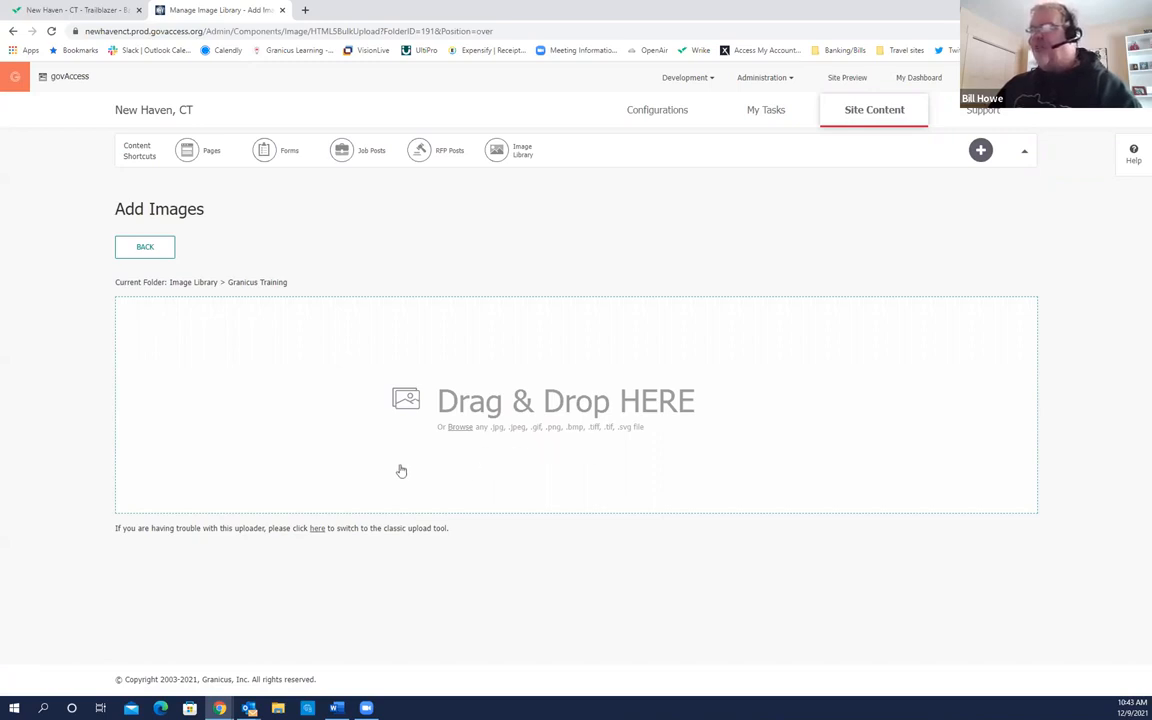
{"action": "left_click", "coordinate": [461, 430]}
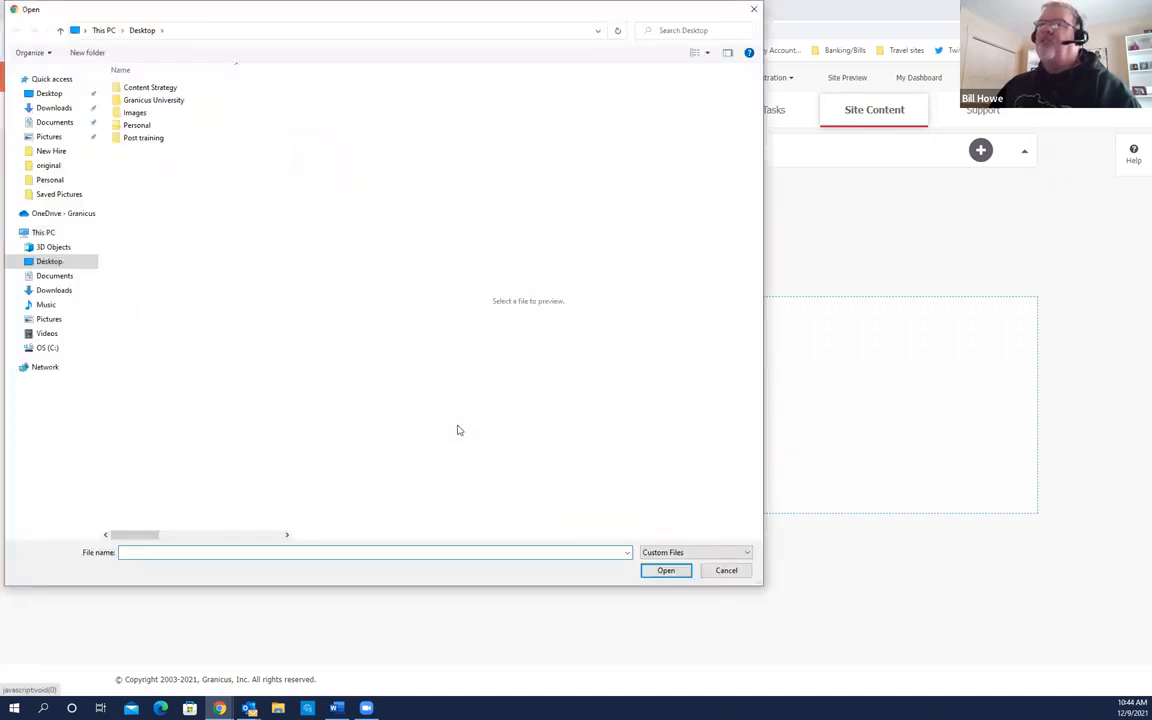
{"action": "double_click", "coordinate": [145, 117]}
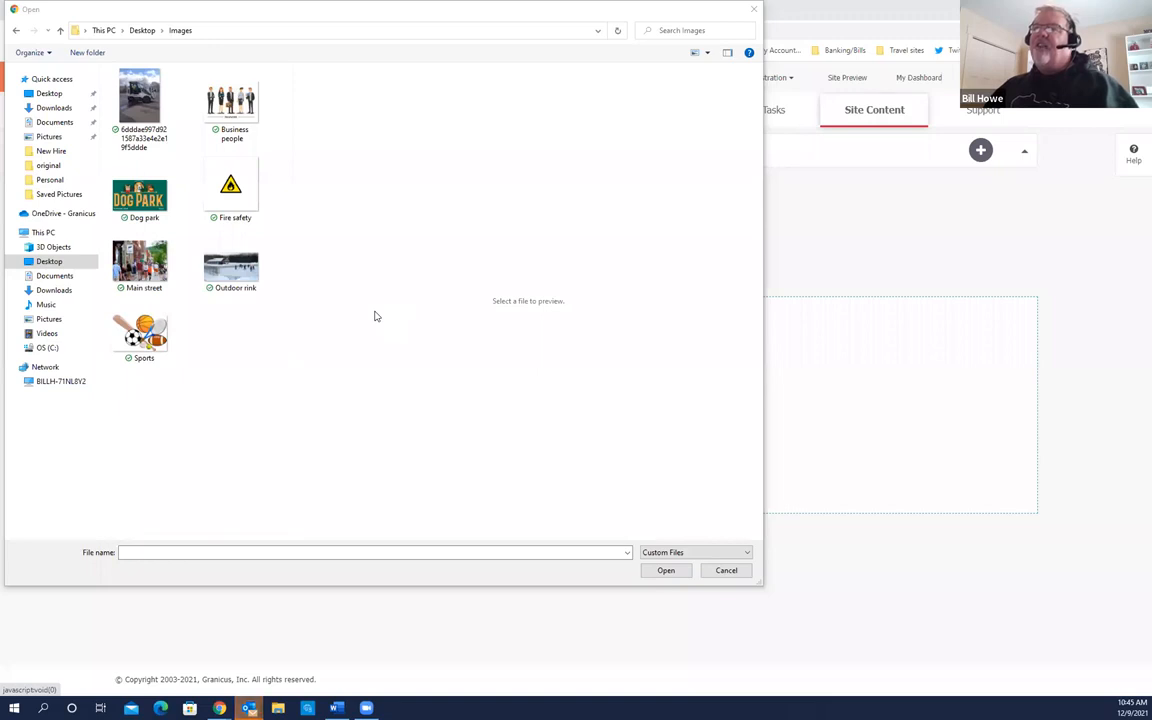
Step: Select the street-sweeper photo, Dog park and Outdoor rink images together for upload
{"action": "left_click", "coordinate": [256, 113]}
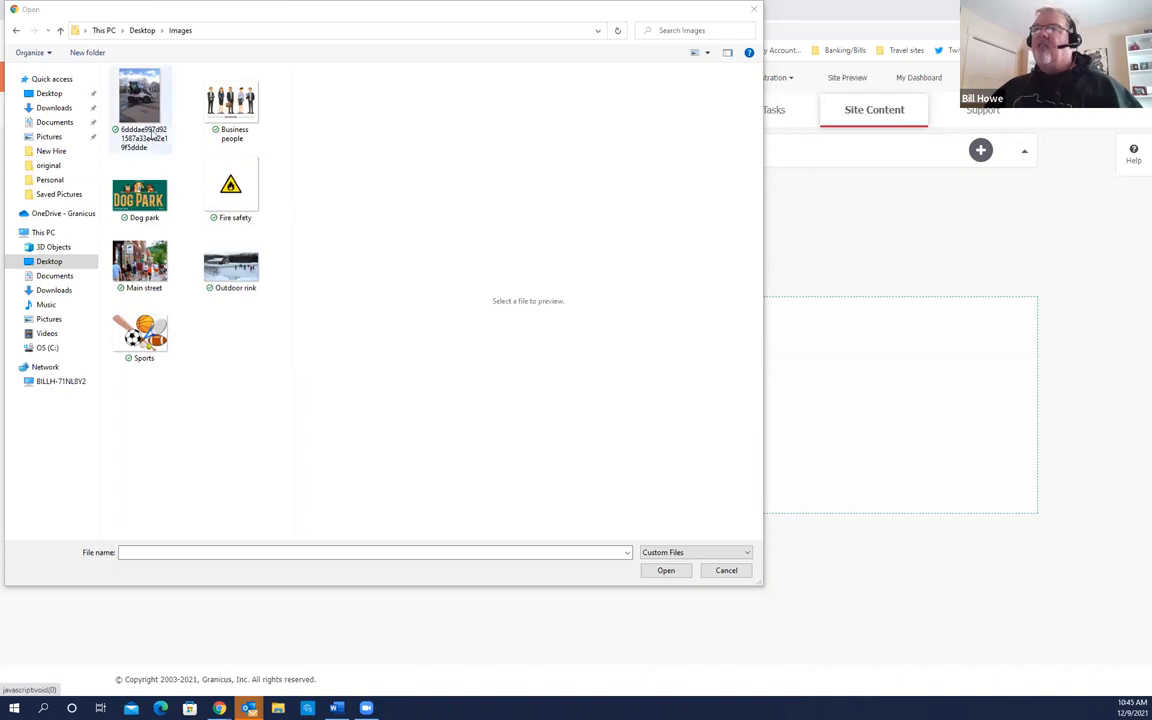
{"action": "left_click", "coordinate": [141, 113]}
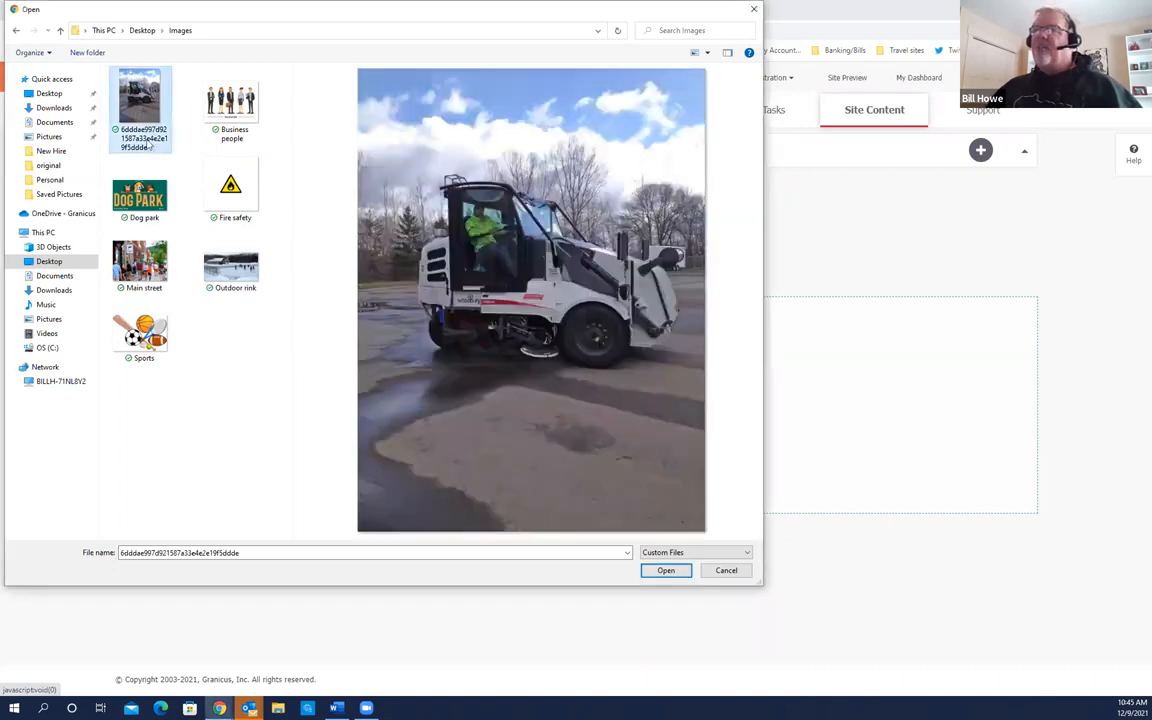
{"action": "left_click", "coordinate": [140, 197], "text": "ctrl"}
{"action": "left_click", "coordinate": [231, 265], "text": "ctrl"}
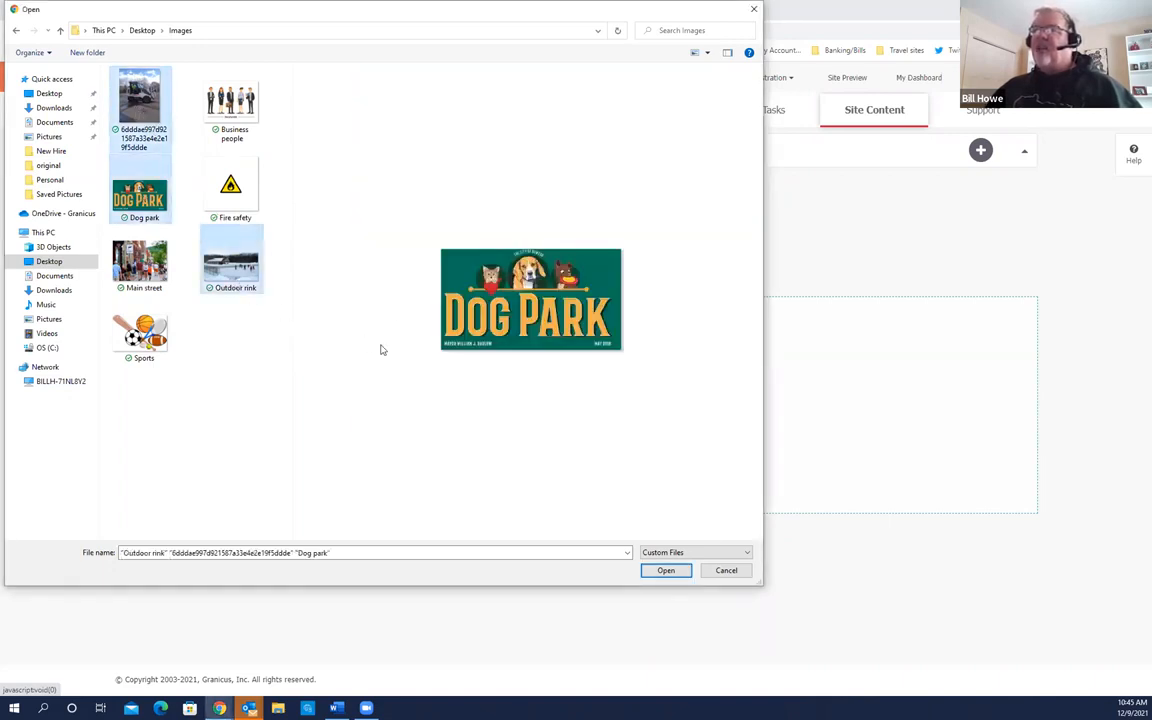
{"action": "left_click", "coordinate": [558, 357]}
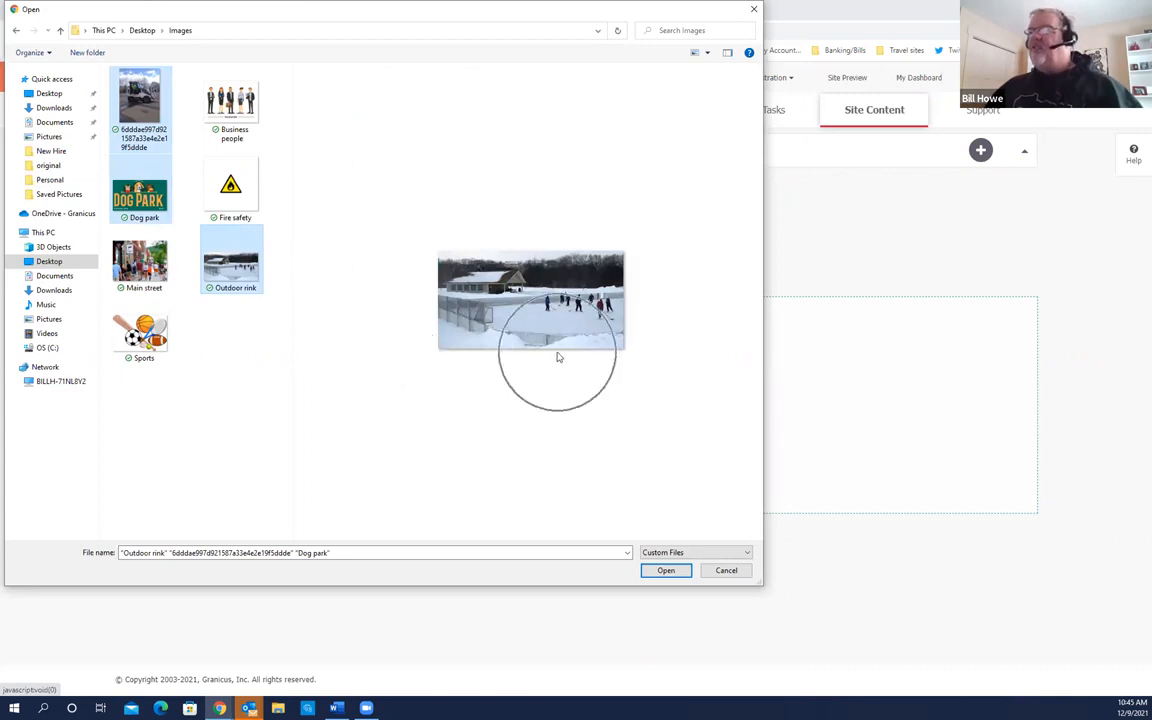
{"action": "left_click", "coordinate": [558, 357]}
{"action": "left_click", "coordinate": [558, 357]}
{"action": "left_click", "coordinate": [558, 357]}
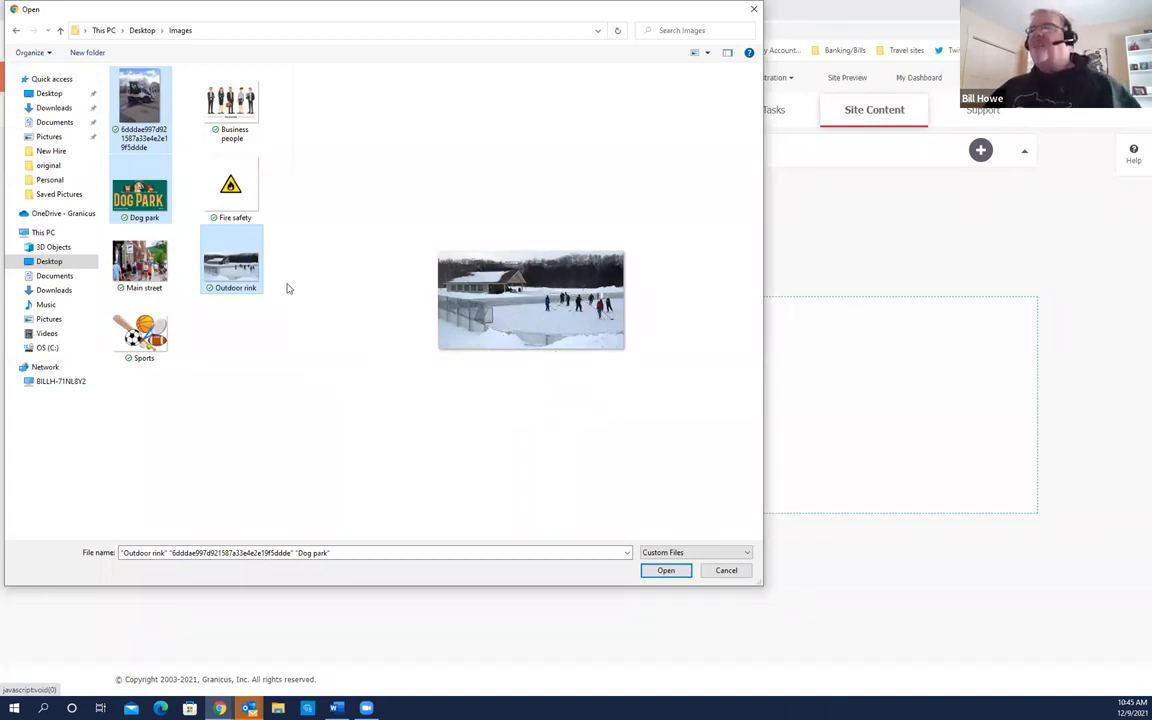
{"action": "left_click", "coordinate": [668, 571]}
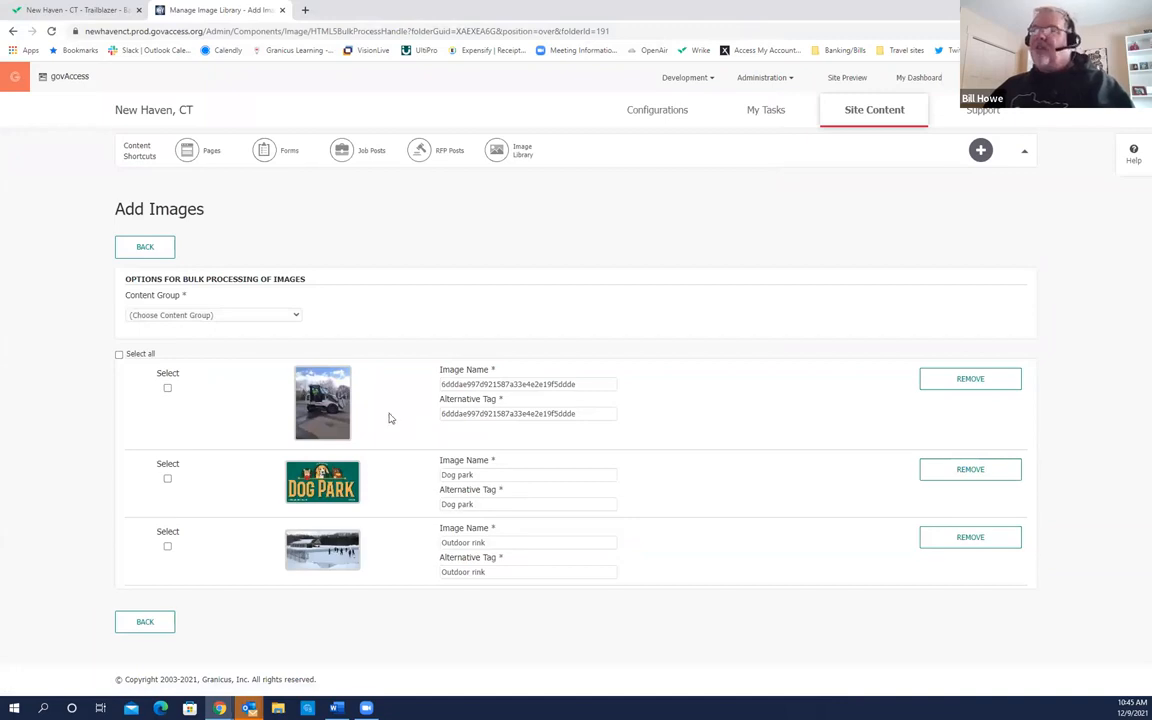
{"action": "left_click", "coordinate": [296, 314]}
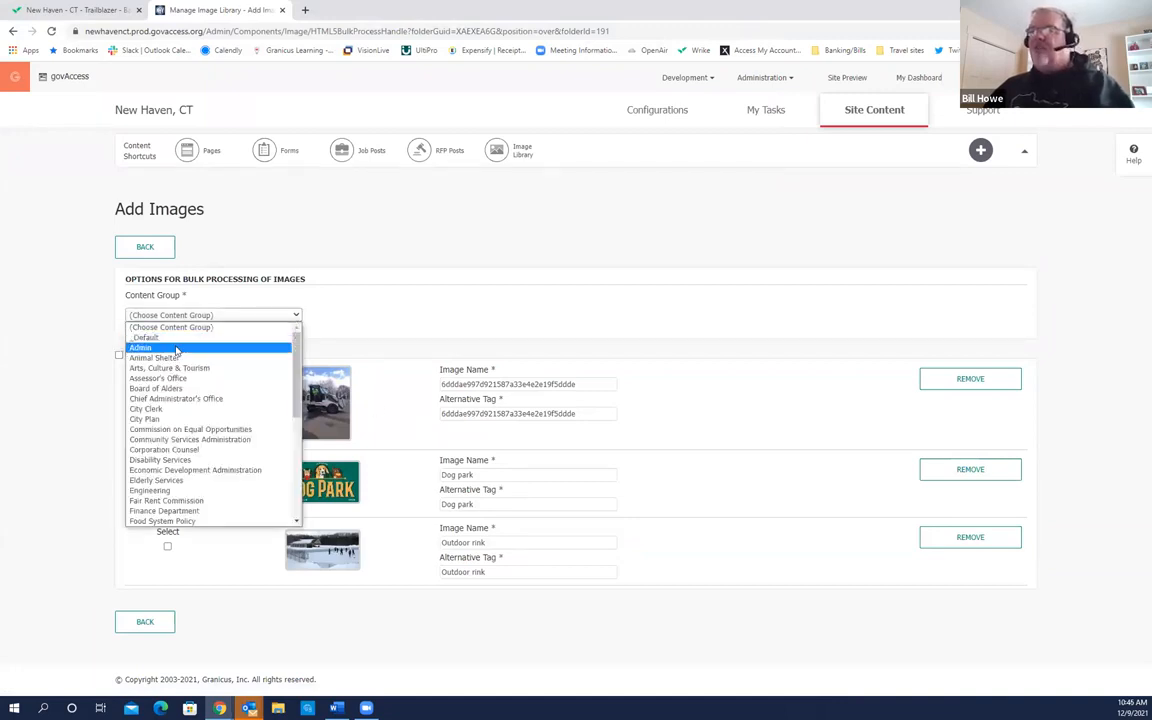
{"action": "left_click", "coordinate": [235, 338]}
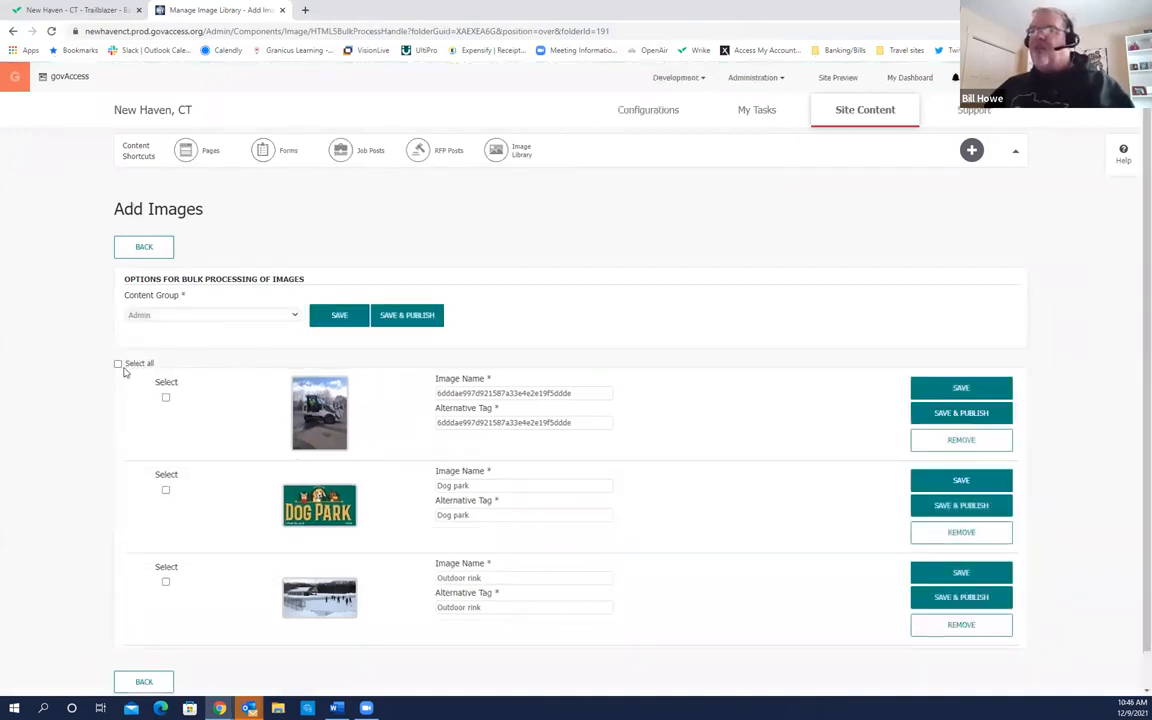
{"action": "left_click", "coordinate": [118, 364]}
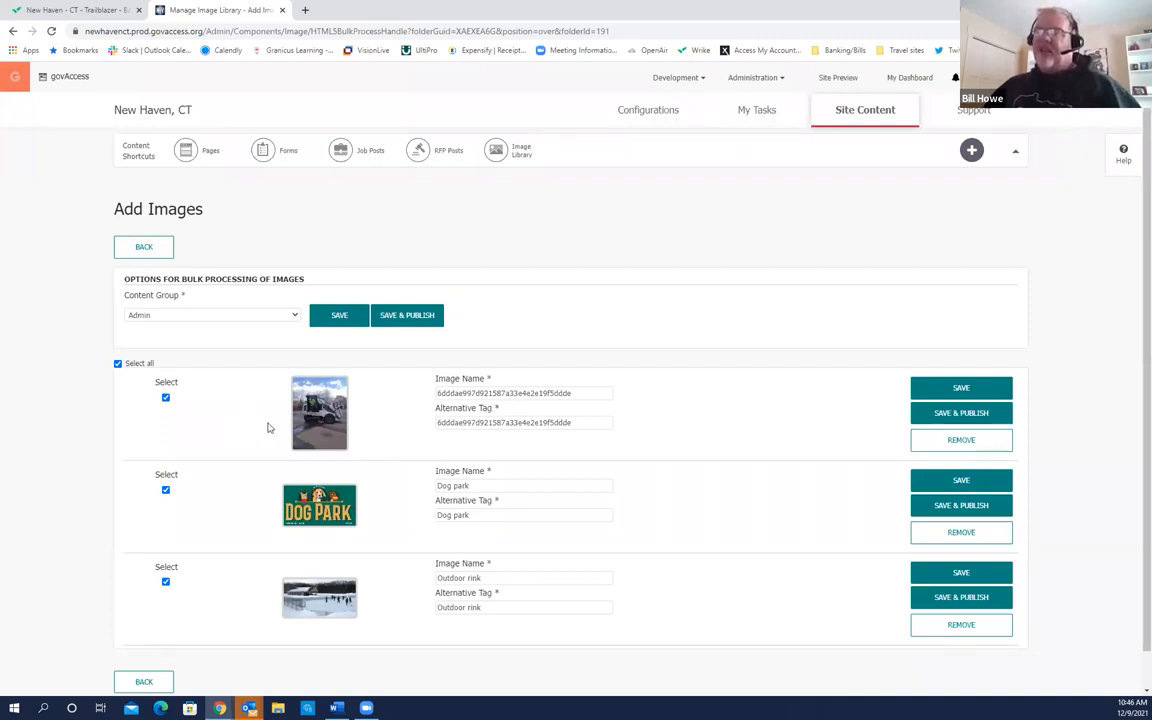
{"action": "key", "text": "ctrl"}
{"action": "key", "text": "ctrl"}
{"action": "key", "text": "ctrl"}
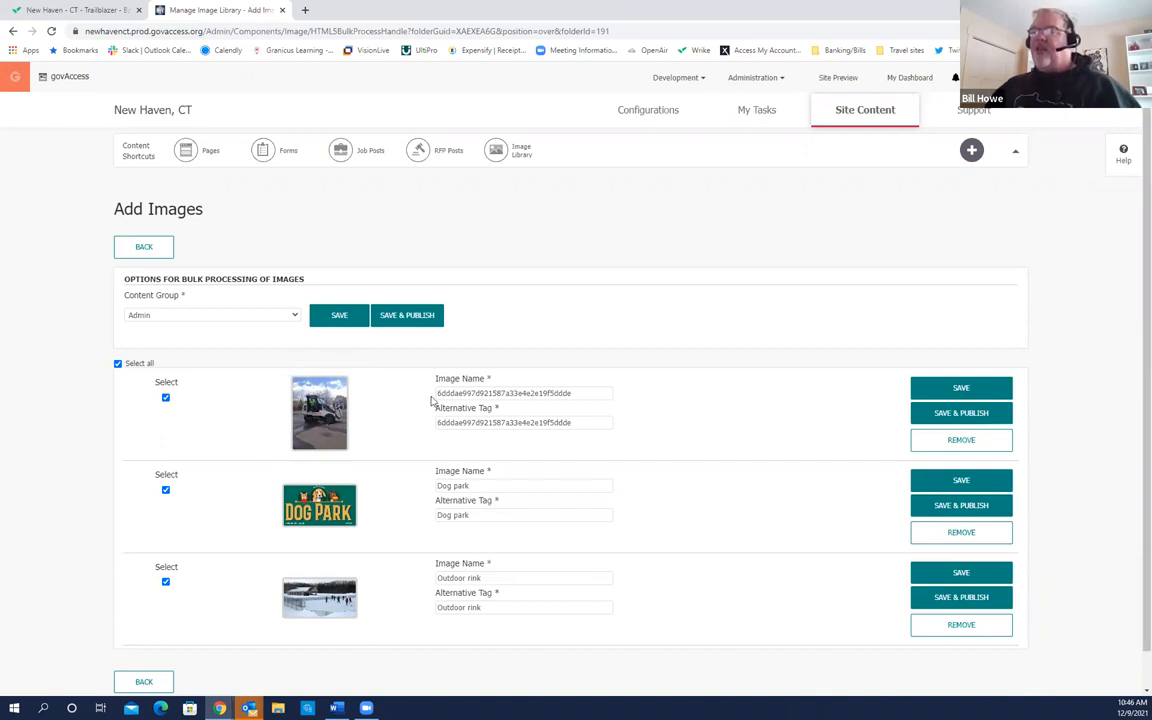
Step: Rename the first uploaded image from its hash to 'Street Sweeper'
{"action": "key", "text": "ctrl"}
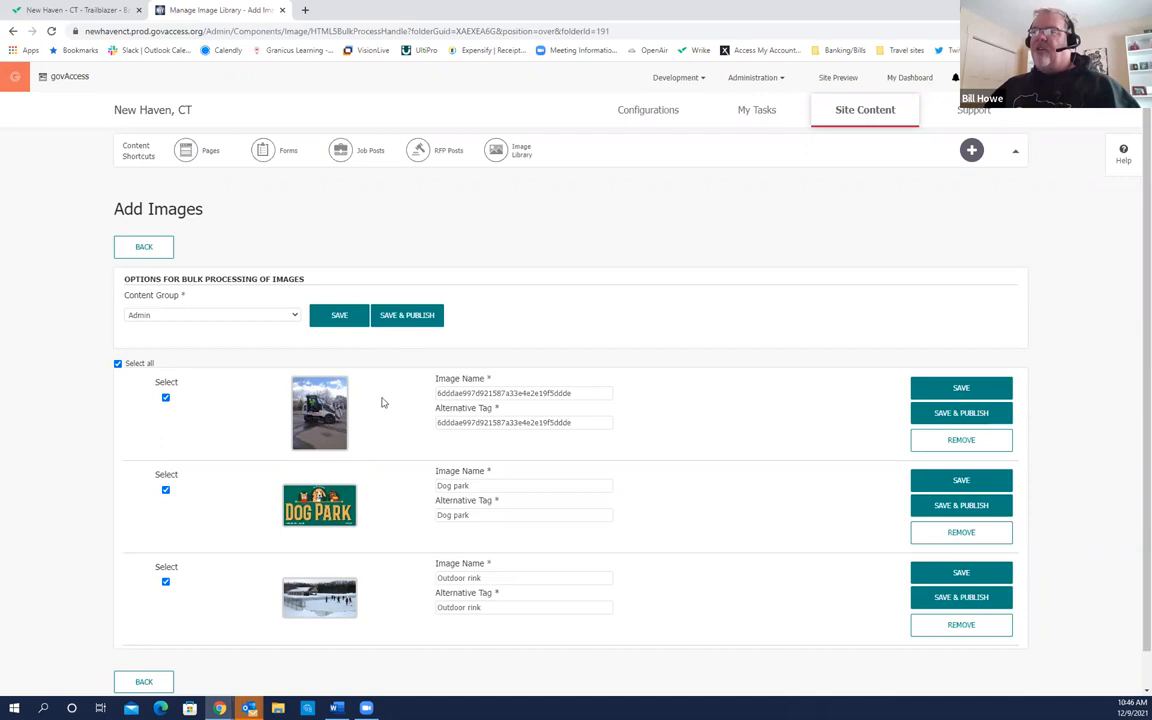
{"action": "left_click_drag", "start_coordinate": [573, 393], "coordinate": [411, 398]}
{"action": "key", "text": "ctrl"}
{"action": "type", "text": "str"}
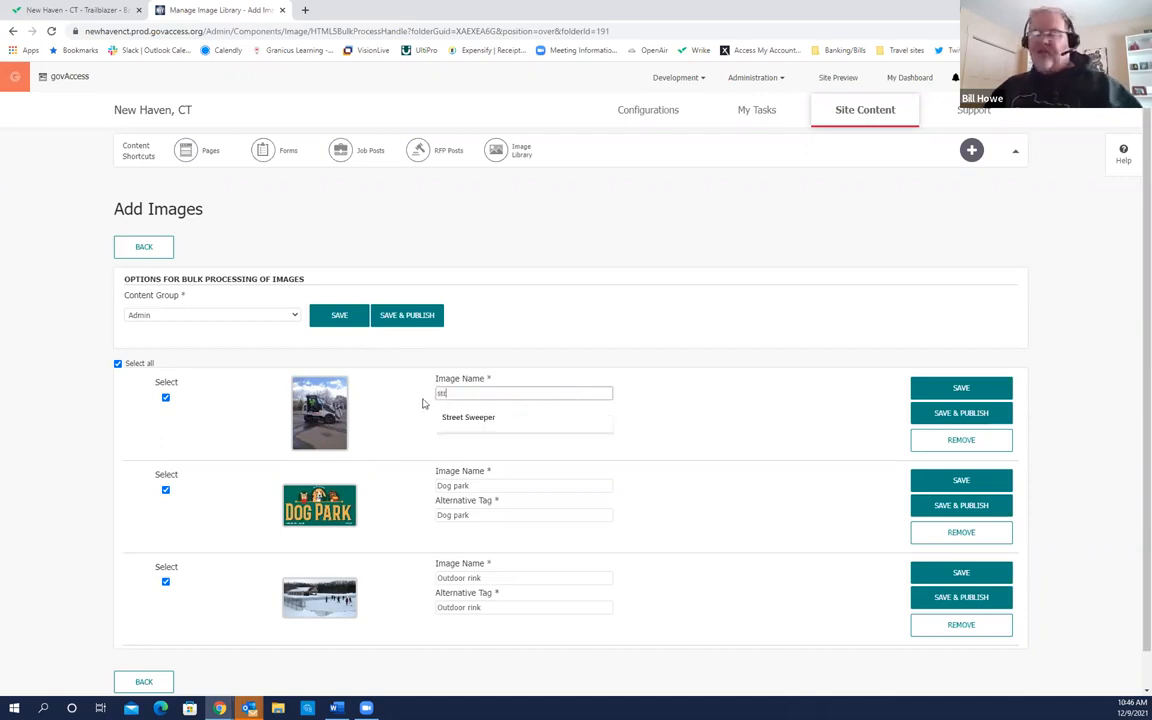
{"action": "left_click", "coordinate": [478, 417]}
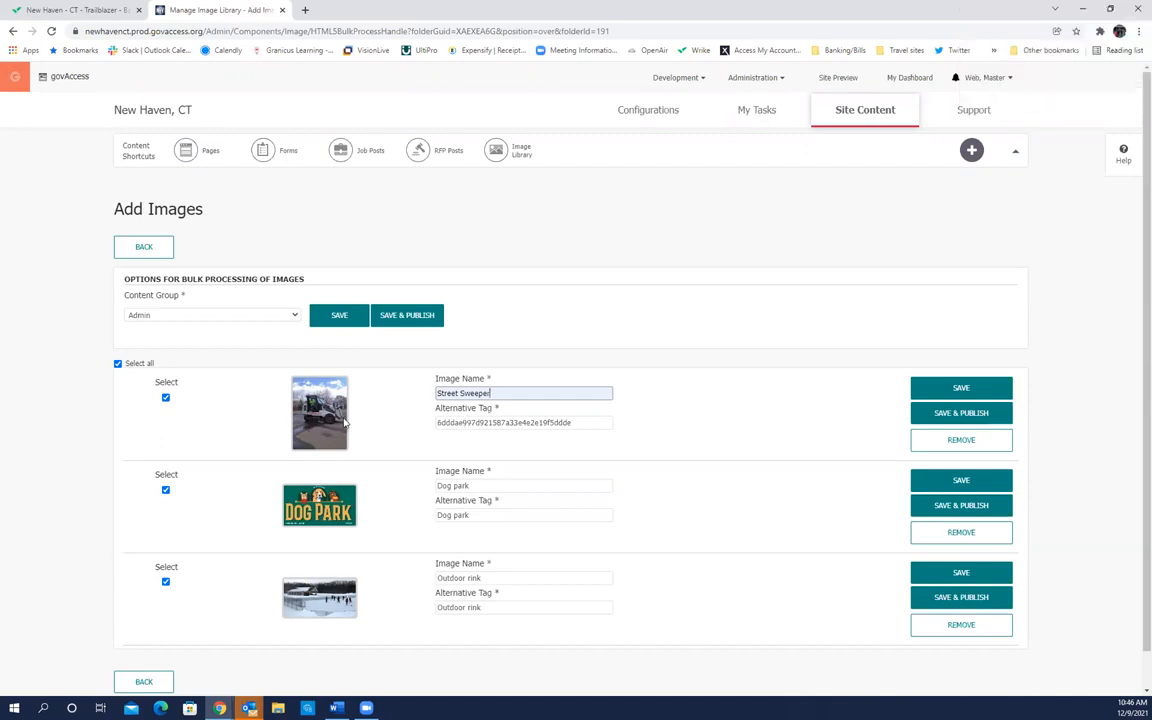
Step: Replace the first image's hashed alternative tag with 'Street Sweeper'
{"action": "left_click_drag", "start_coordinate": [580, 423], "coordinate": [433, 425]}
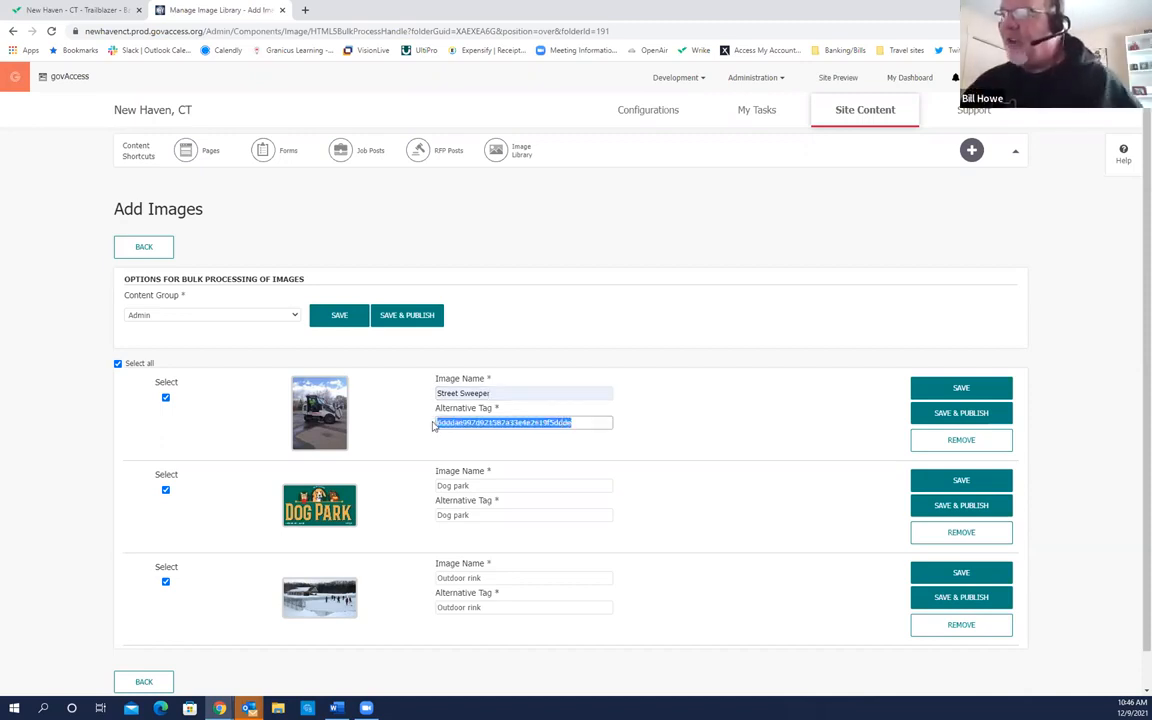
{"action": "key", "text": "BackSpace"}
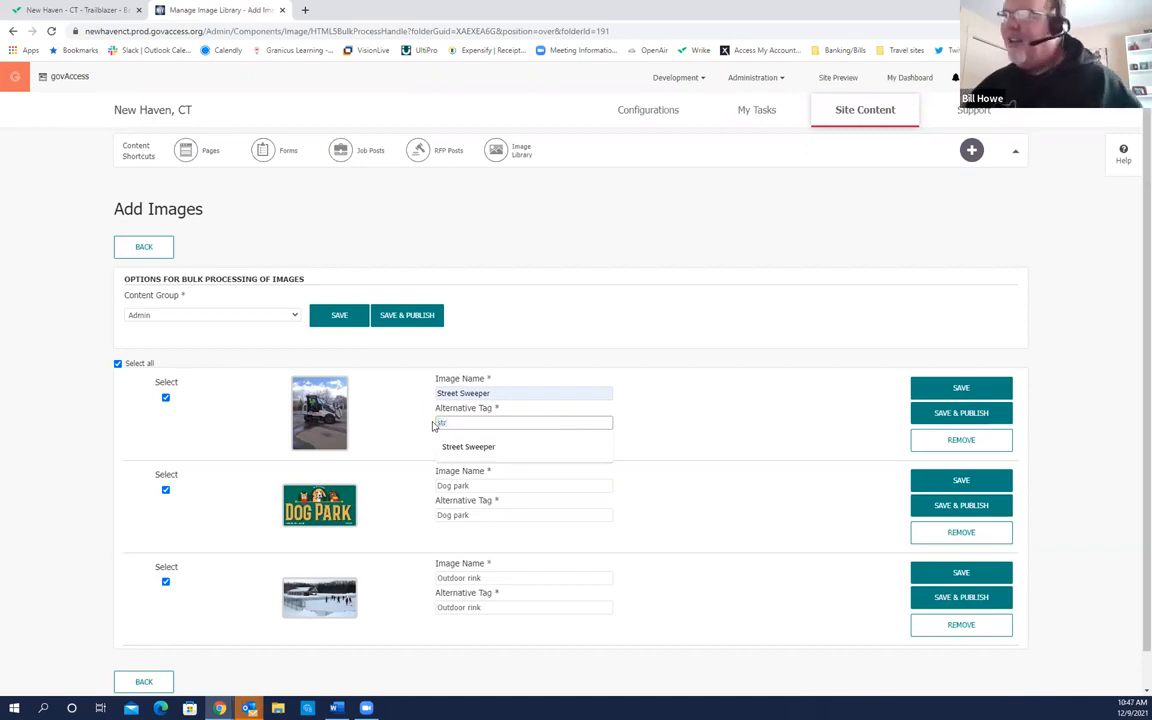
{"action": "left_click", "coordinate": [452, 448]}
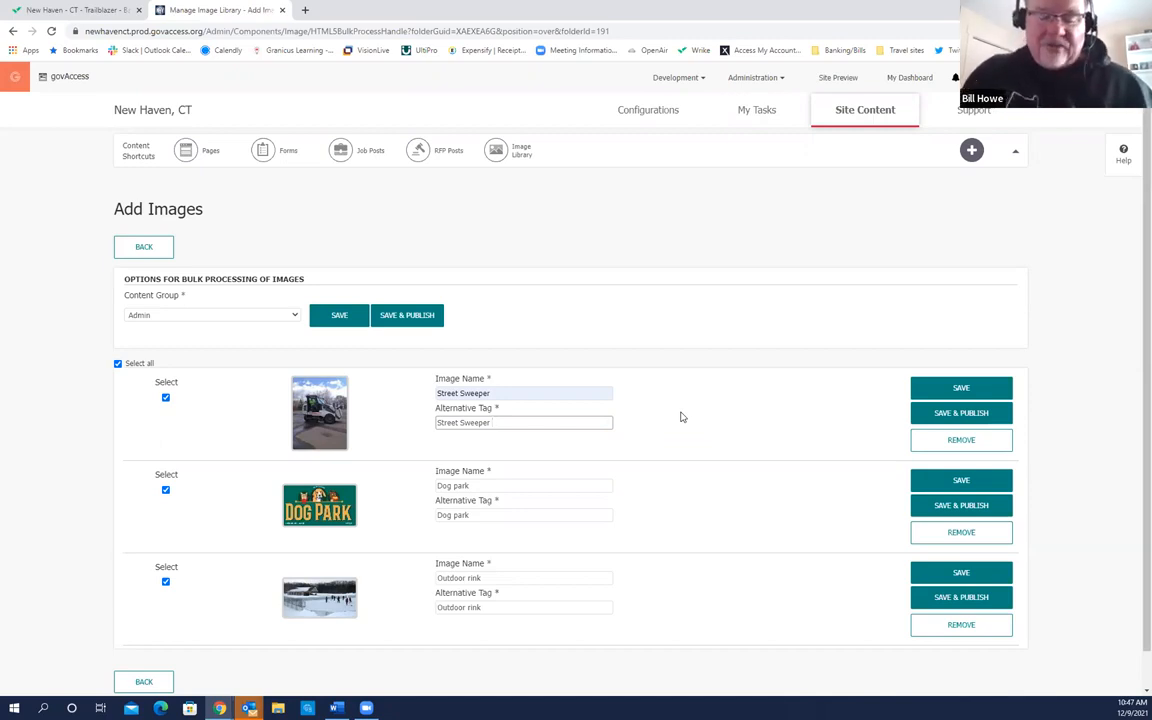
Step: Set alt tags 'Street Sweeper on a sunny day', 'Dog park signage', 'Outdoor rink, skating rink', then save
{"action": "type", "text": "on a"}
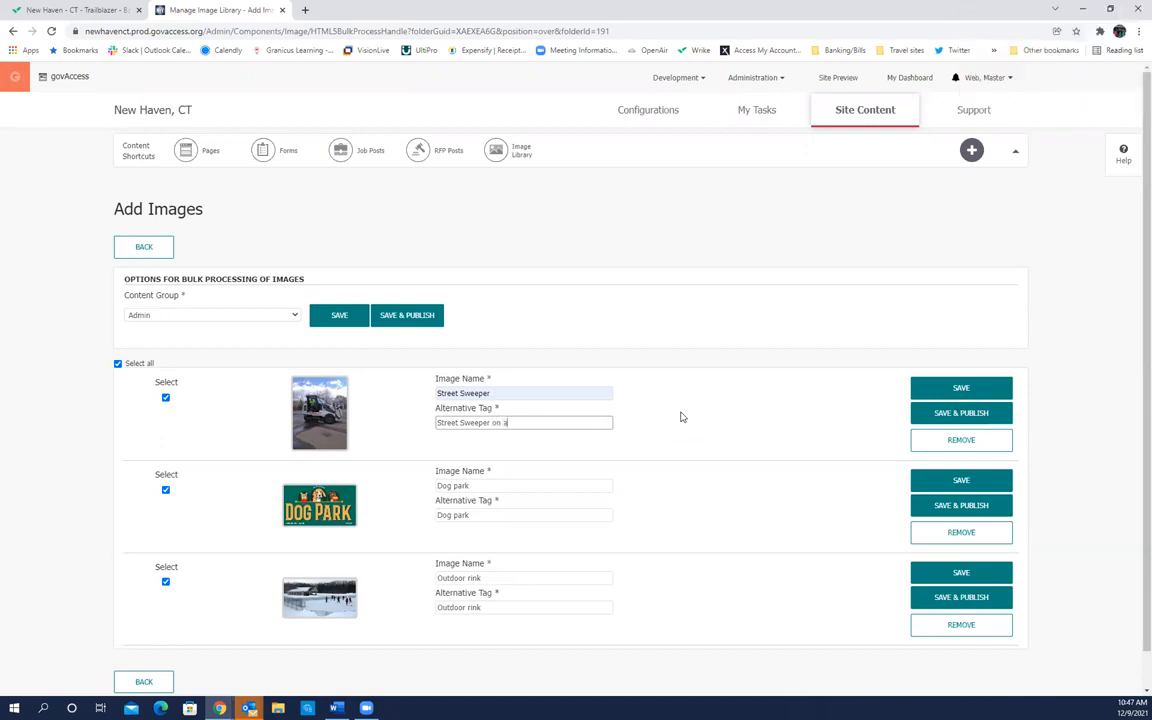
{"action": "type", "text": " sunny day"}
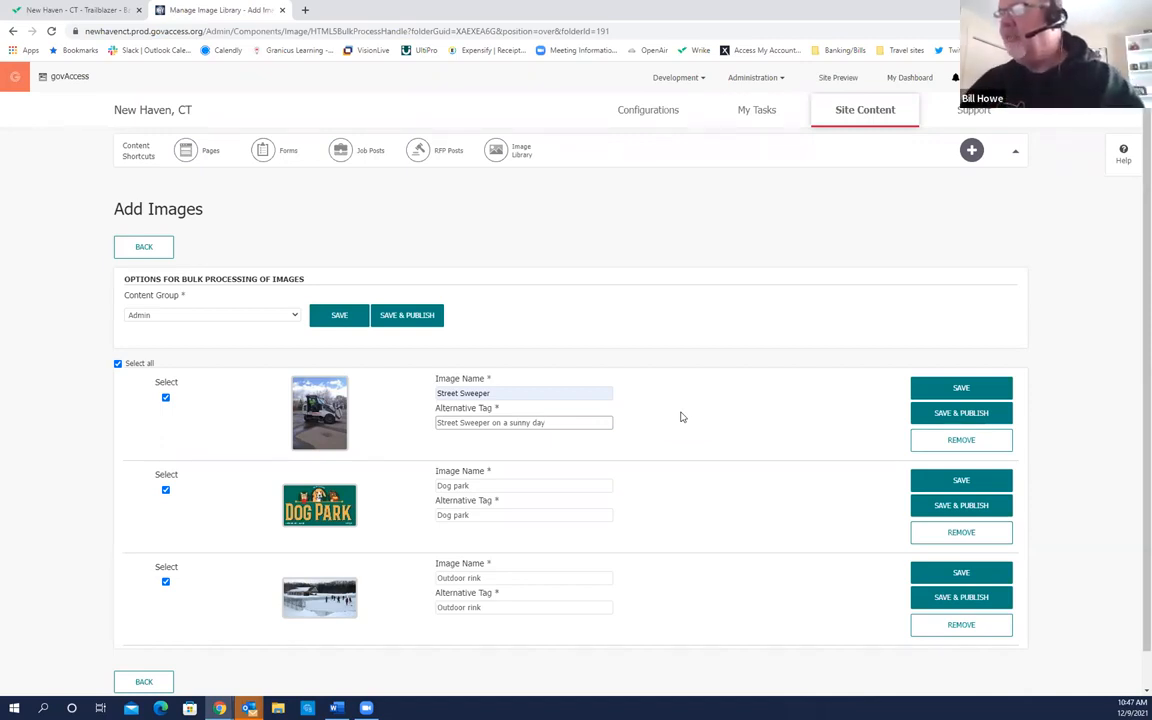
{"action": "left_click", "coordinate": [476, 515]}
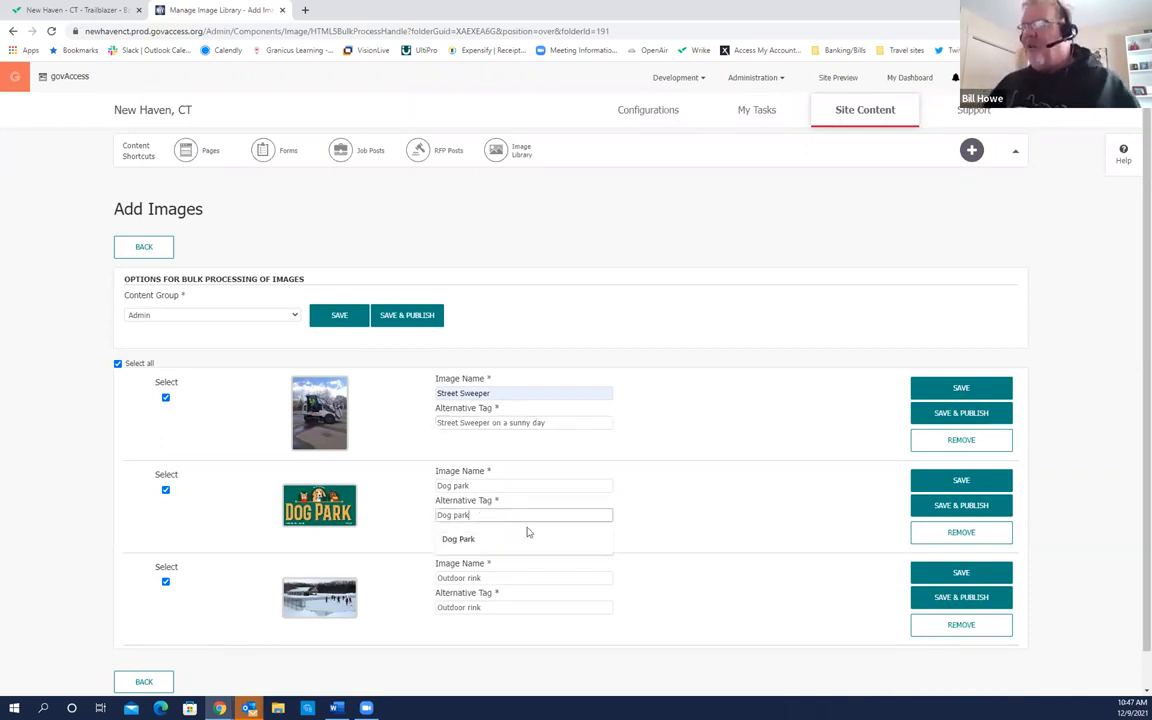
{"action": "type", "text": "si"}
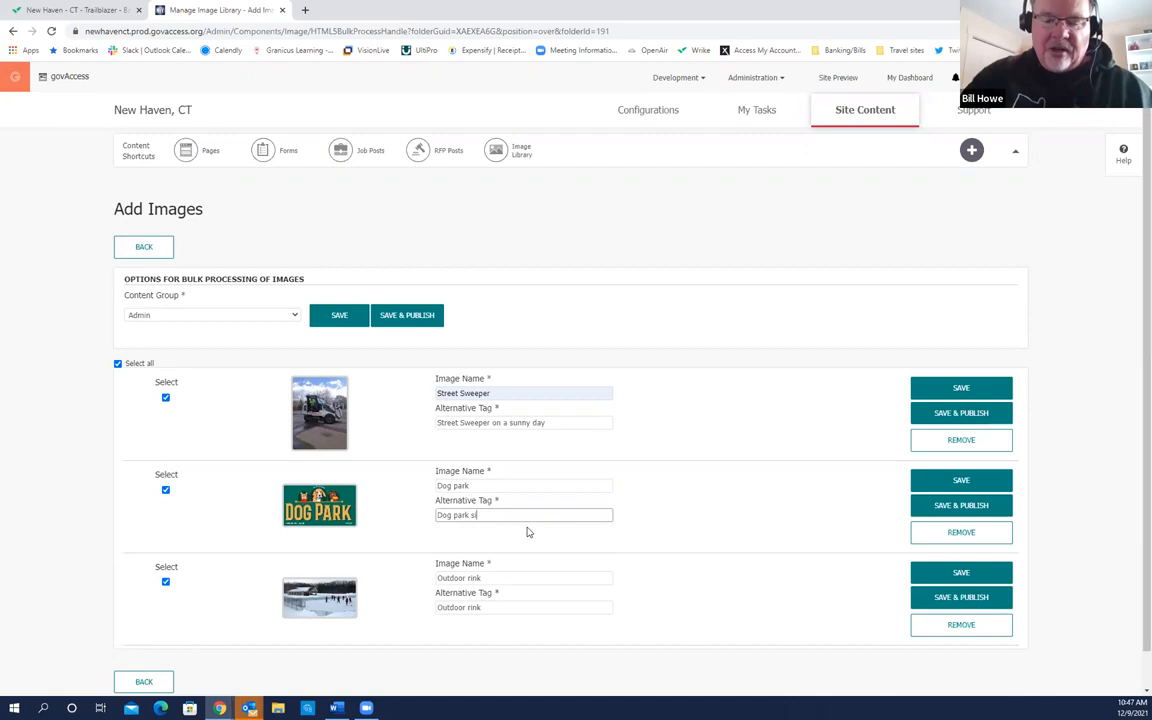
{"action": "type", "text": "gnage"}
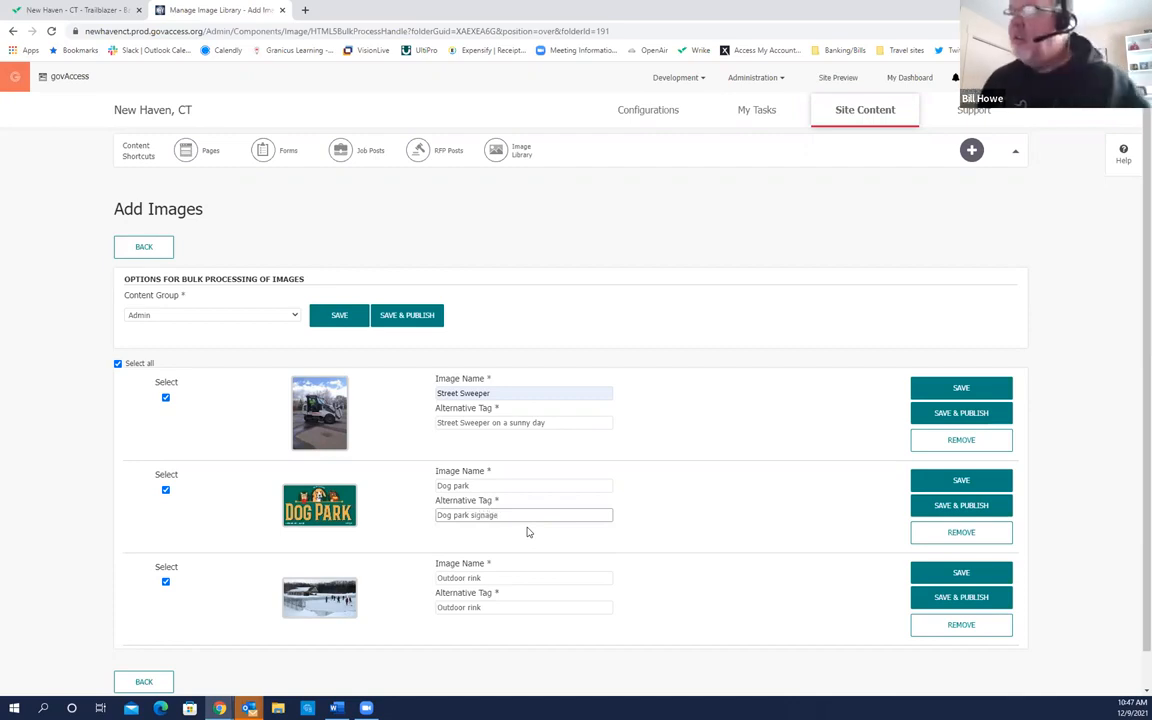
{"action": "left_click", "coordinate": [363, 626]}
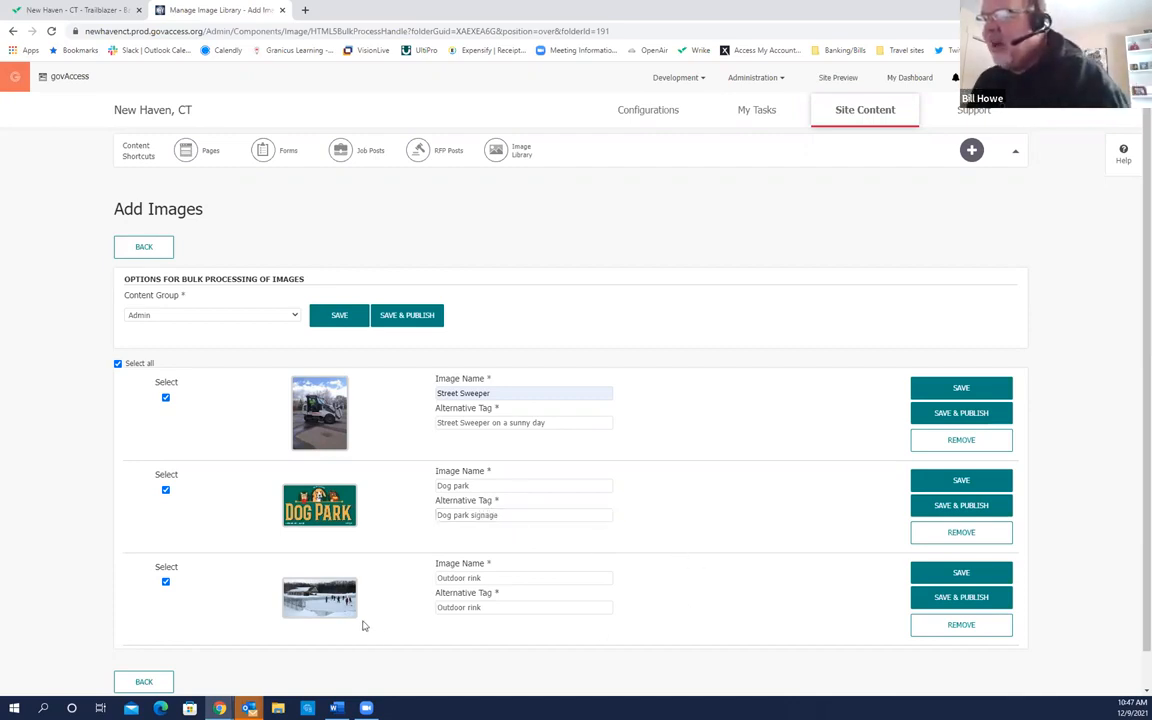
{"action": "scroll", "coordinate": [363, 626], "scroll_direction": "down", "scroll_amount": 1}
{"action": "left_click", "coordinate": [488, 570]}
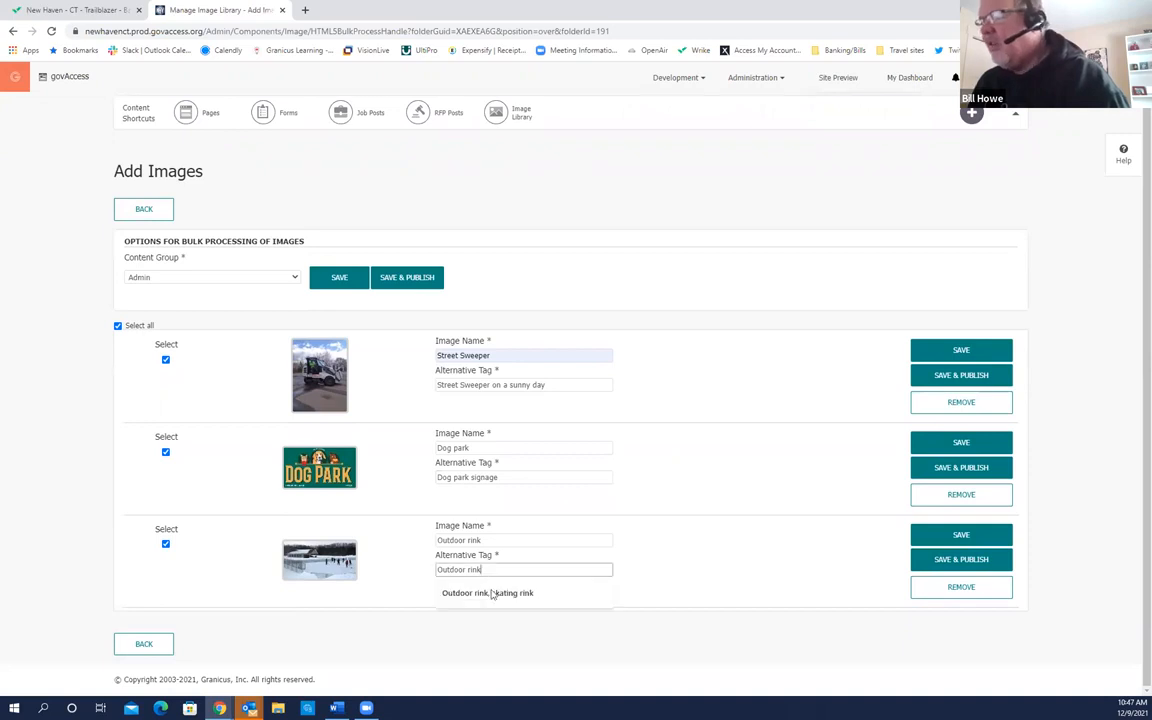
{"action": "left_click", "coordinate": [501, 590]}
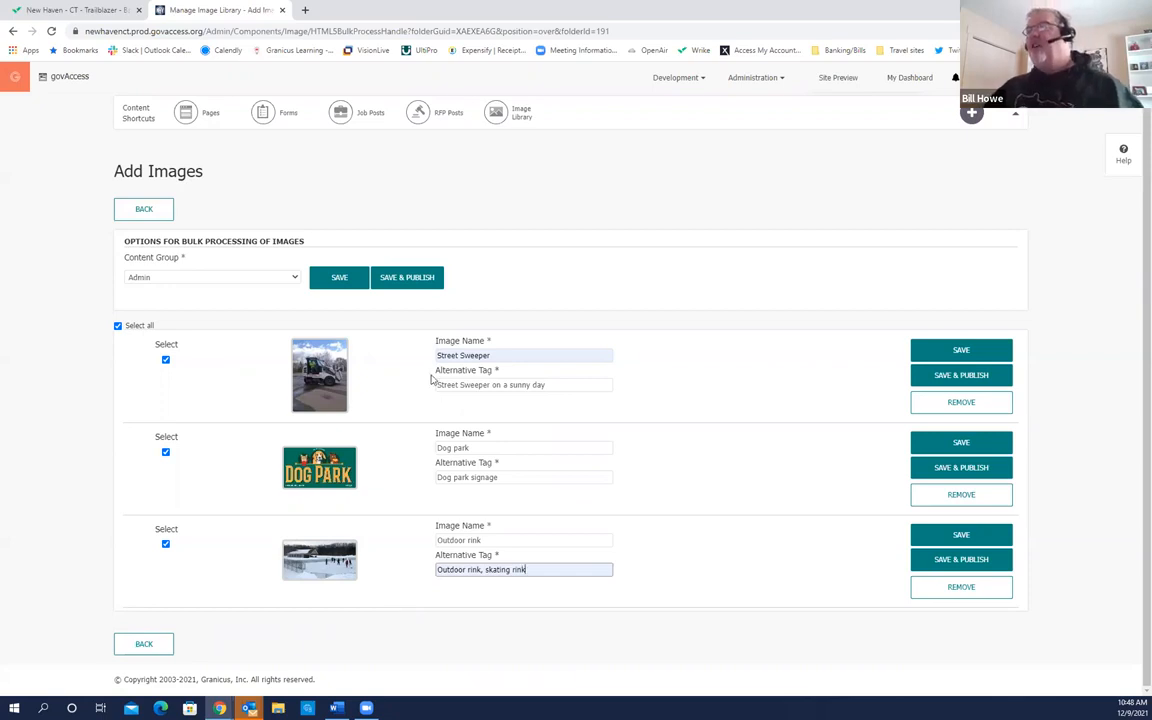
{"action": "left_click", "coordinate": [337, 285]}
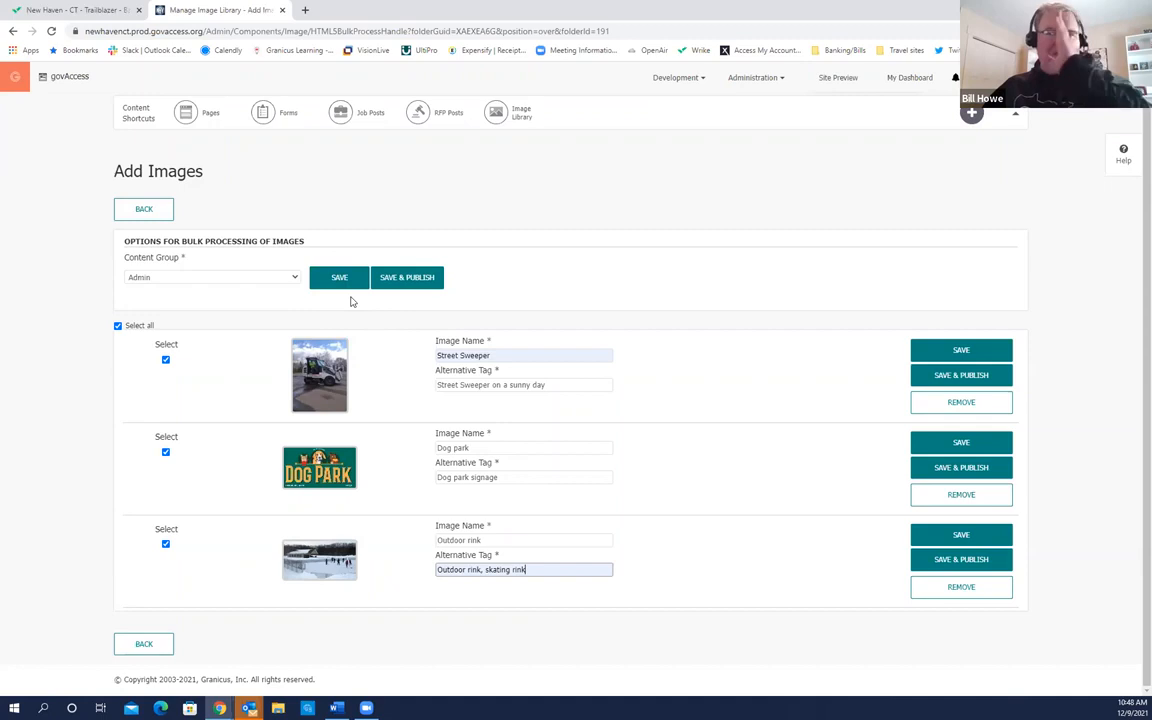
Step: Save and publish the three images, then open Site Content > Pages from the dashboard
{"action": "left_click", "coordinate": [412, 281]}
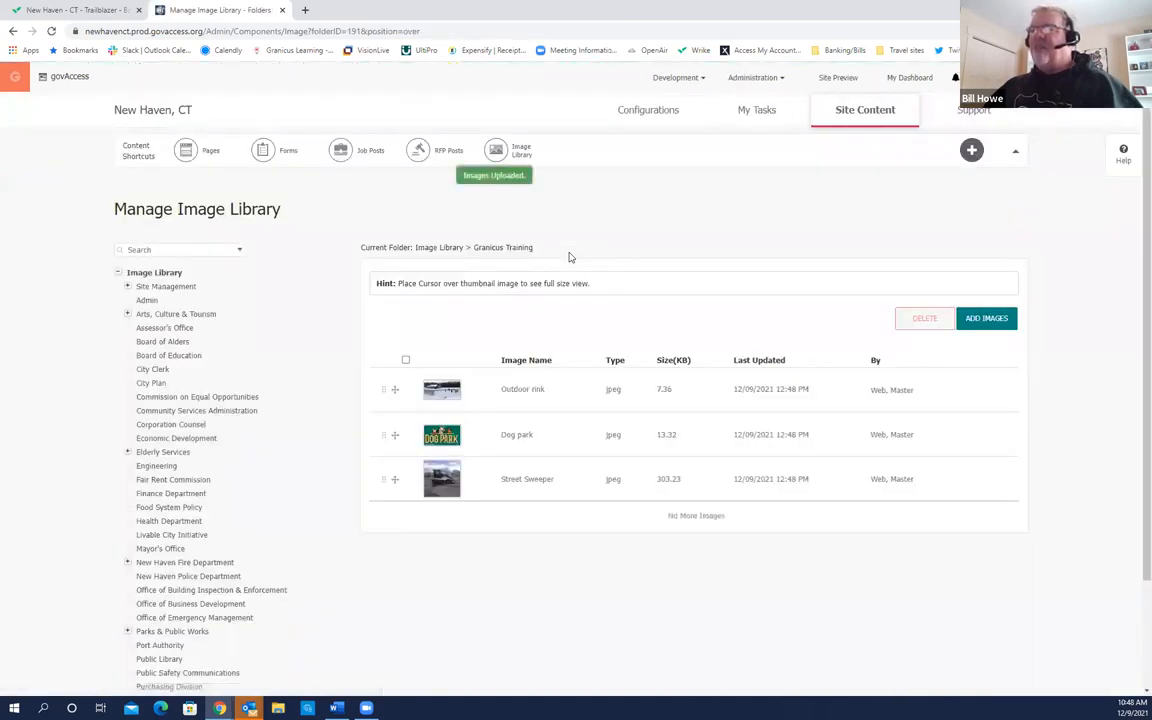
{"action": "mouse_move", "coordinate": [292, 424]}
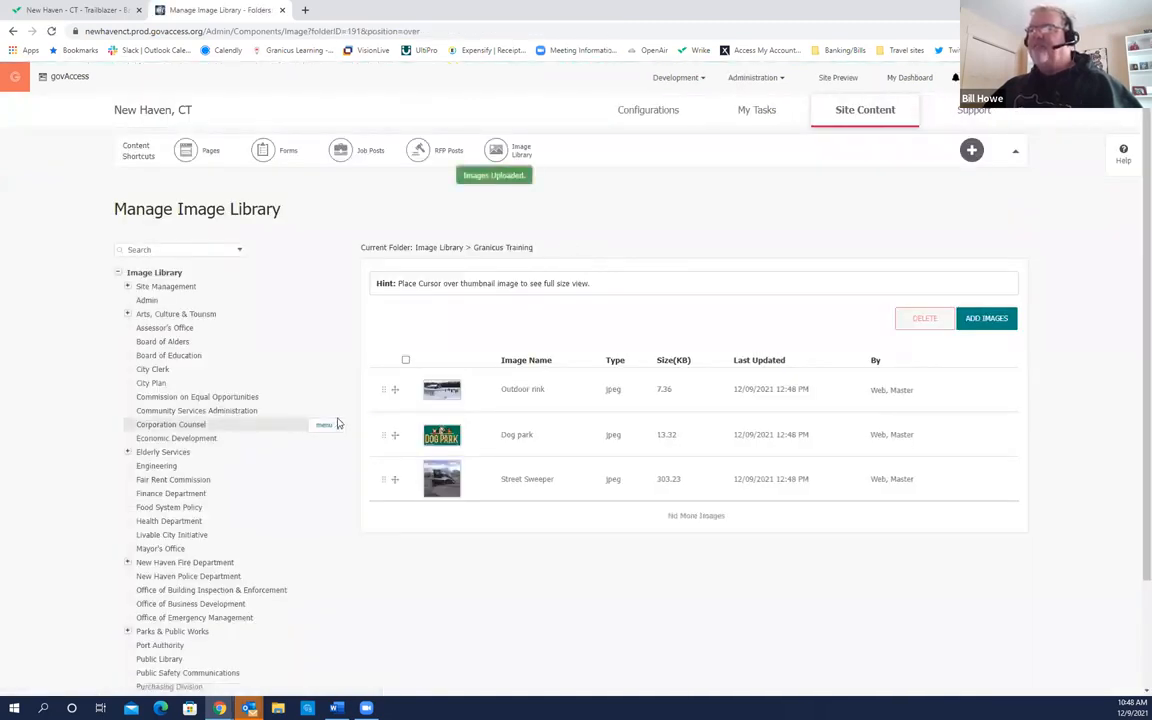
{"action": "left_click", "coordinate": [907, 78]}
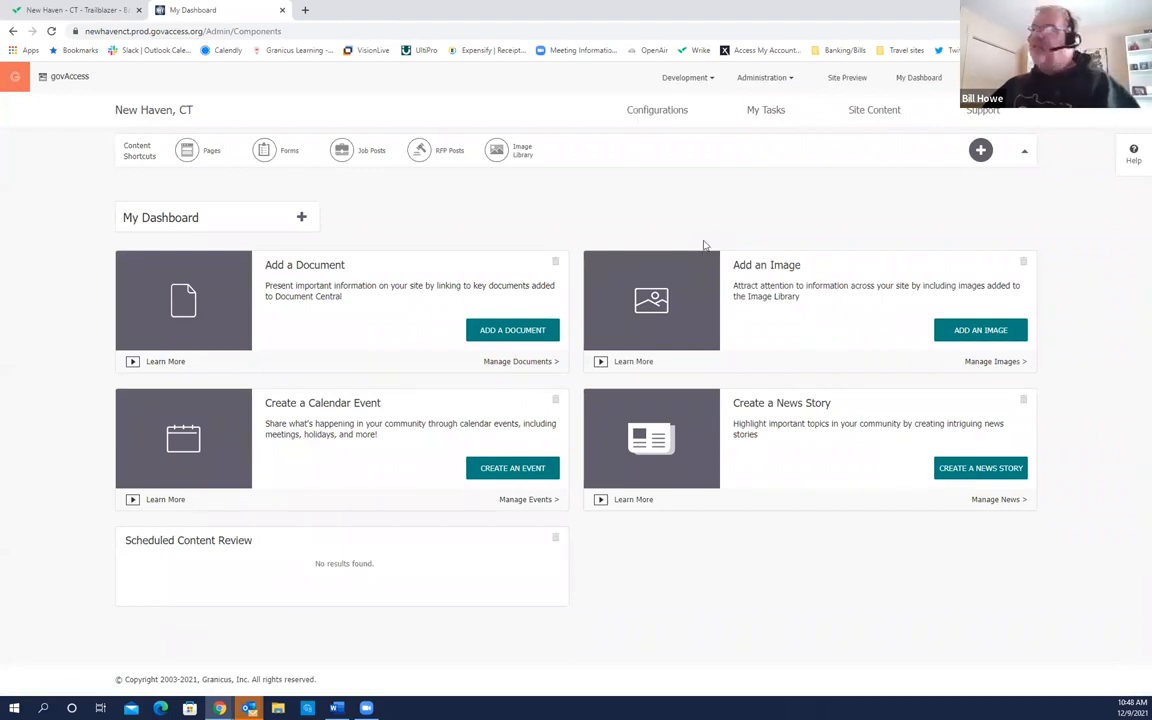
{"action": "mouse_move", "coordinate": [861, 116]}
{"action": "left_click", "coordinate": [864, 113]}
{"action": "left_click", "coordinate": [840, 140]}
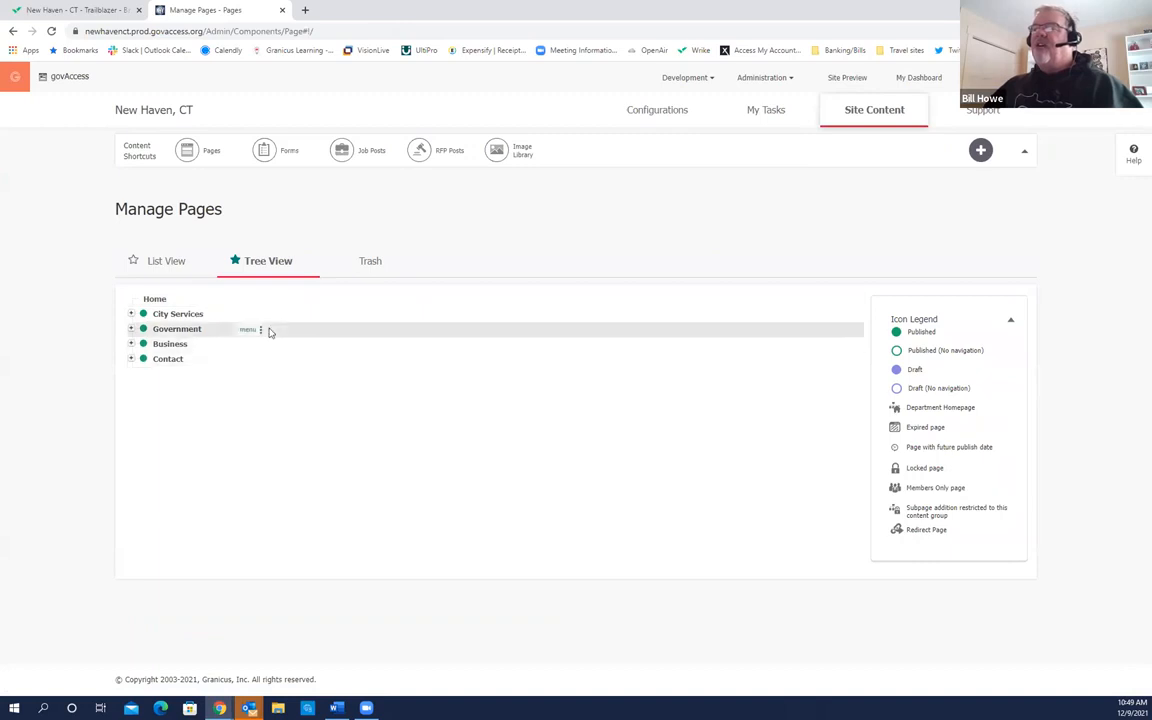
Step: Expand Contact in the tree, then switch to the List View of all 711 pages
{"action": "left_click", "coordinate": [130, 358]}
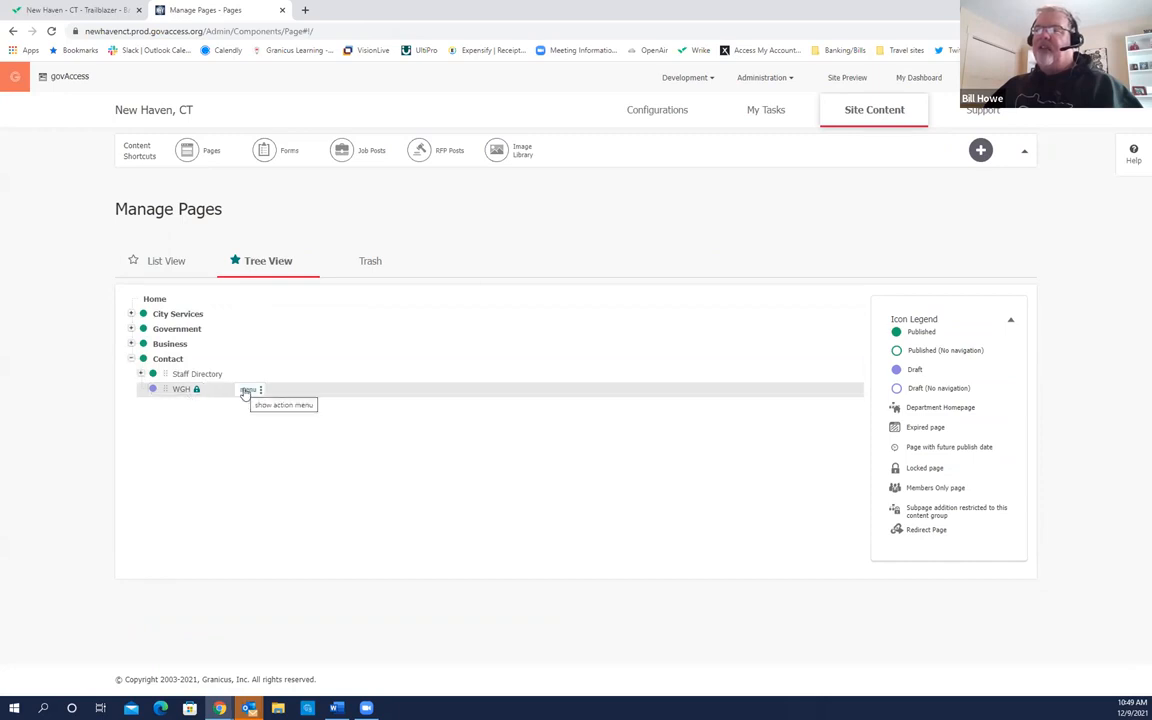
{"action": "left_click", "coordinate": [168, 263]}
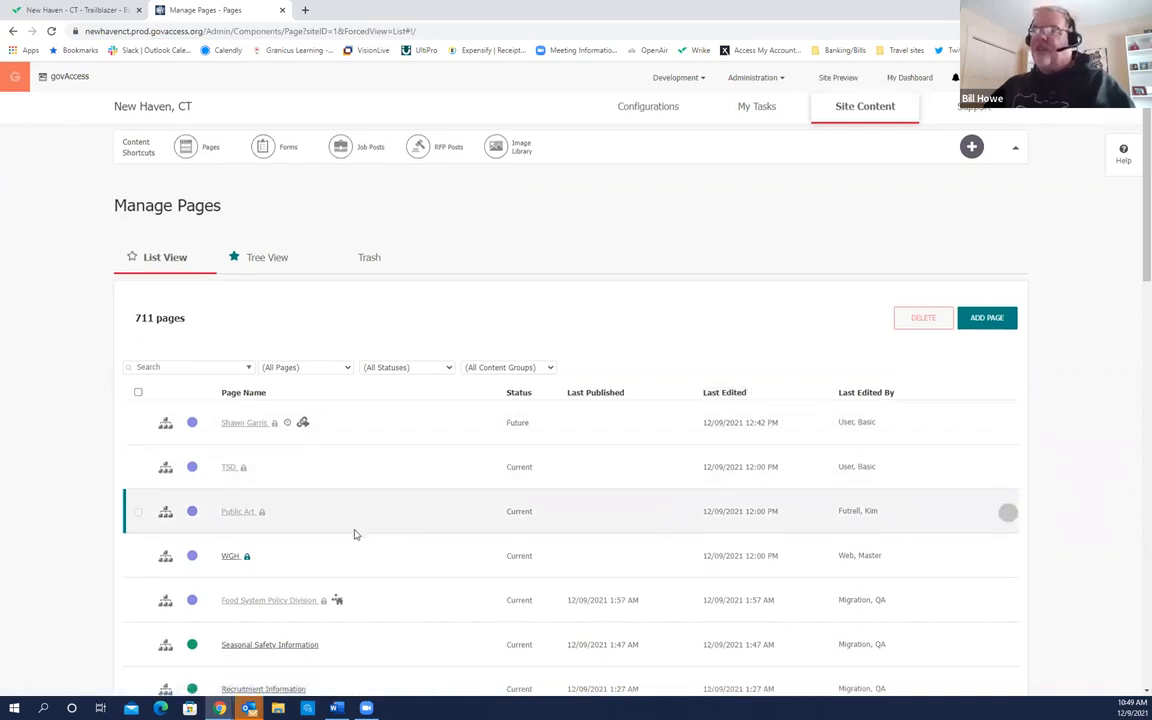
{"action": "scroll", "coordinate": [300, 440], "scroll_direction": "down", "scroll_amount": 2}
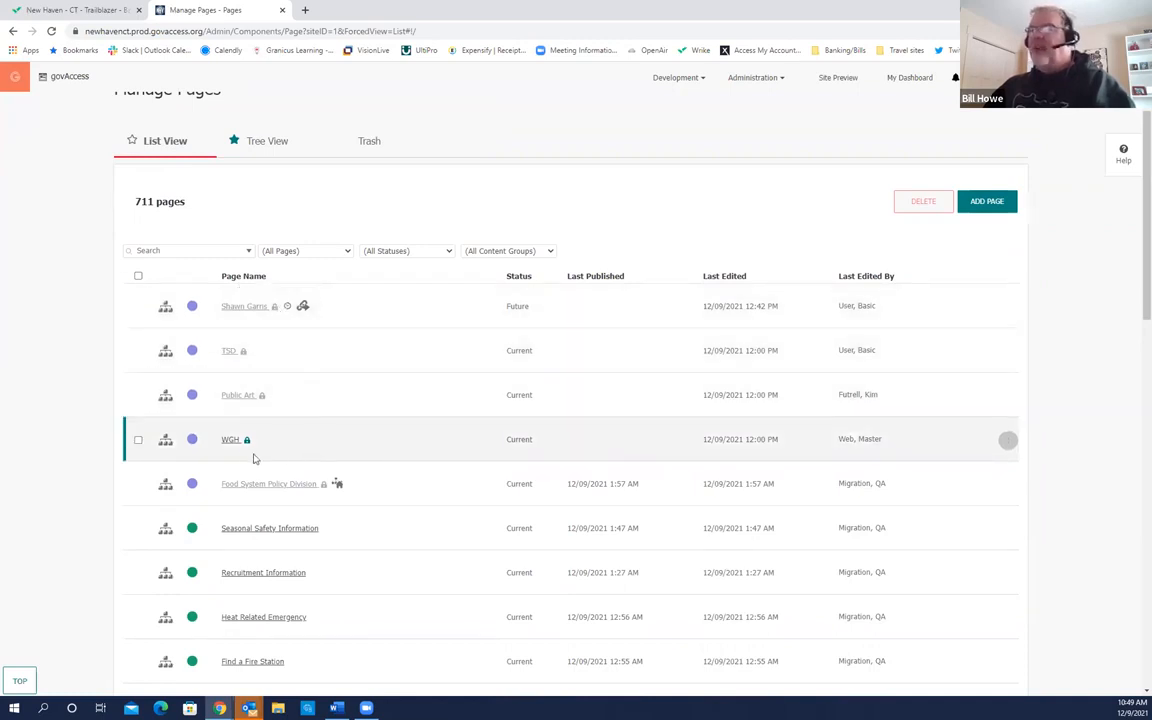
Step: Open the WGH row's actions and choose Edit Design
{"action": "left_click", "coordinate": [1008, 443]}
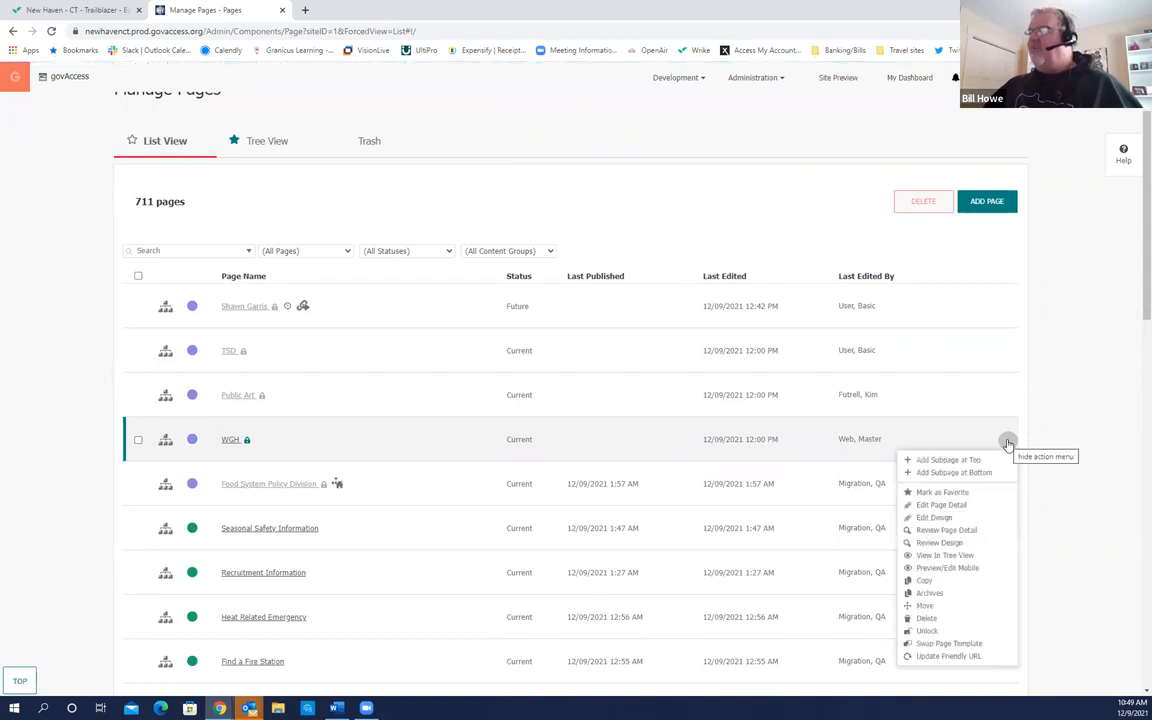
{"action": "left_click", "coordinate": [908, 525]}
{"action": "left_click", "coordinate": [908, 525]}
{"action": "left_click", "coordinate": [908, 525]}
{"action": "left_click", "coordinate": [908, 525]}
{"action": "left_click", "coordinate": [936, 519]}
{"action": "left_click", "coordinate": [936, 519]}
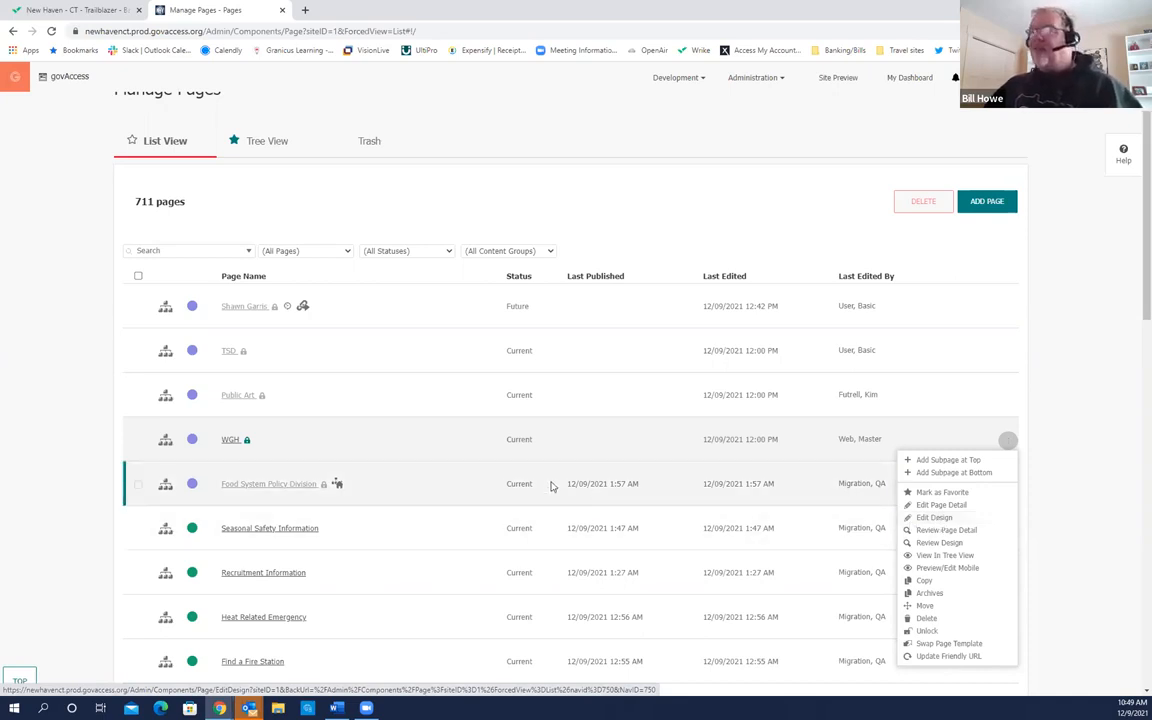
Step: Open the WGH page for review and continue past its settings to the Review Design page
{"action": "left_click", "coordinate": [230, 442]}
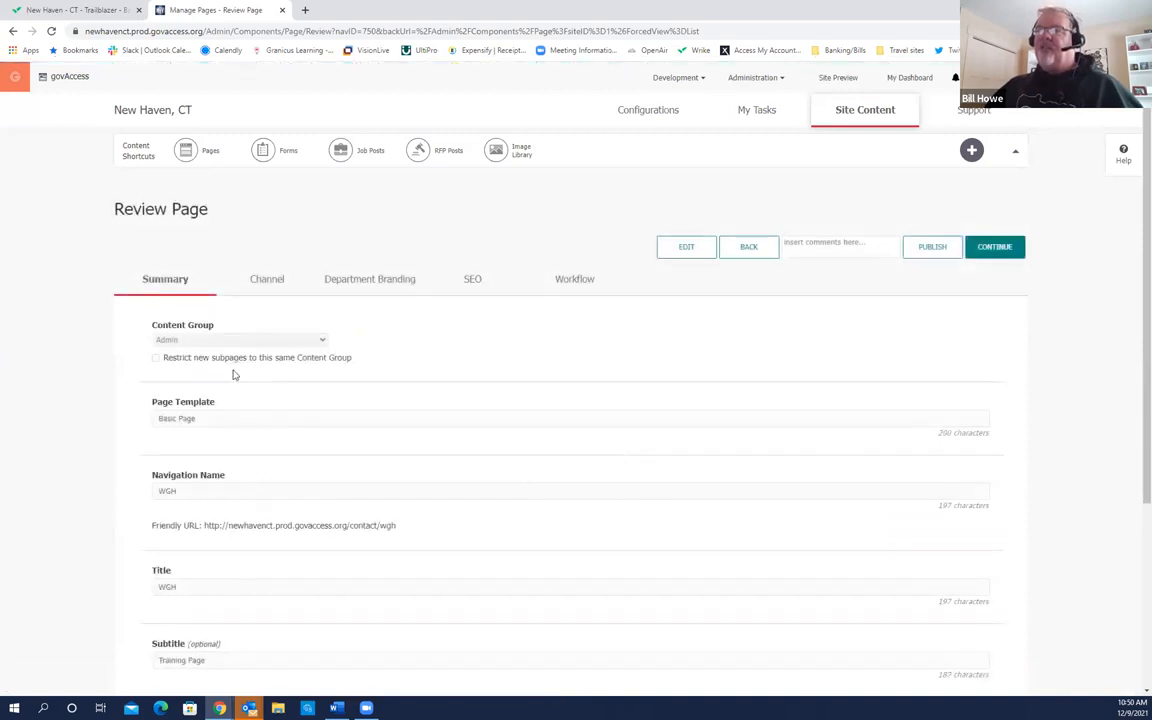
{"action": "scroll", "coordinate": [290, 422], "scroll_direction": "down", "scroll_amount": 3}
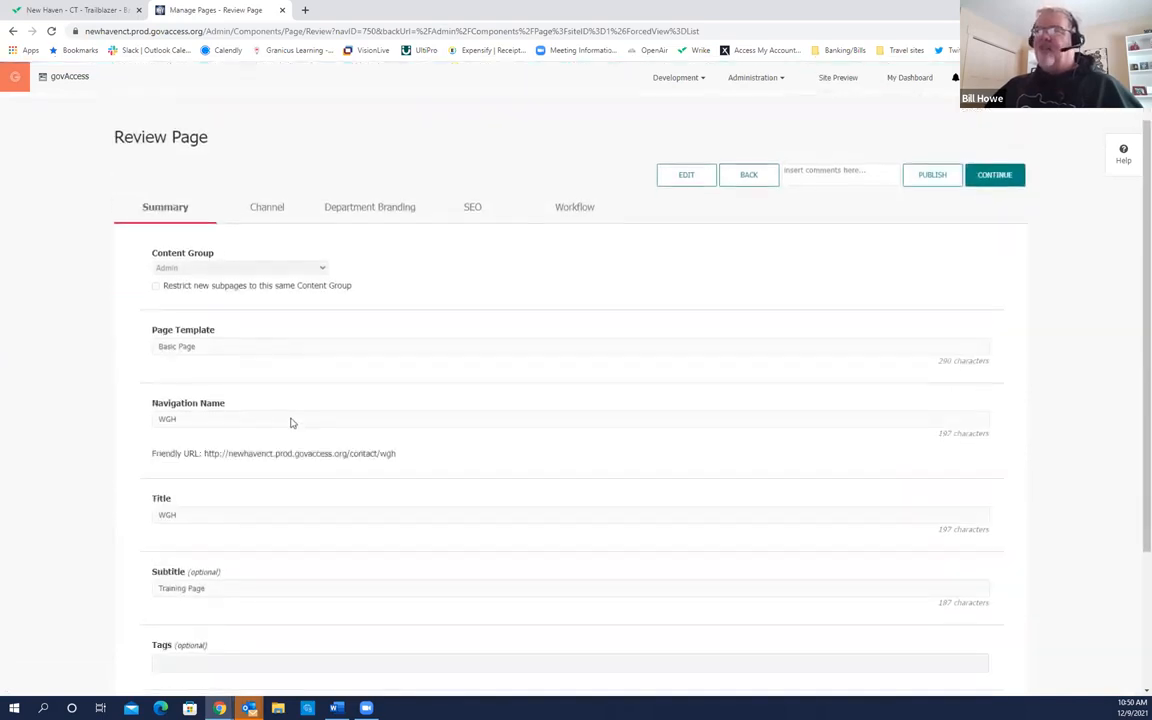
{"action": "scroll", "coordinate": [288, 427], "scroll_direction": "up", "scroll_amount": 2}
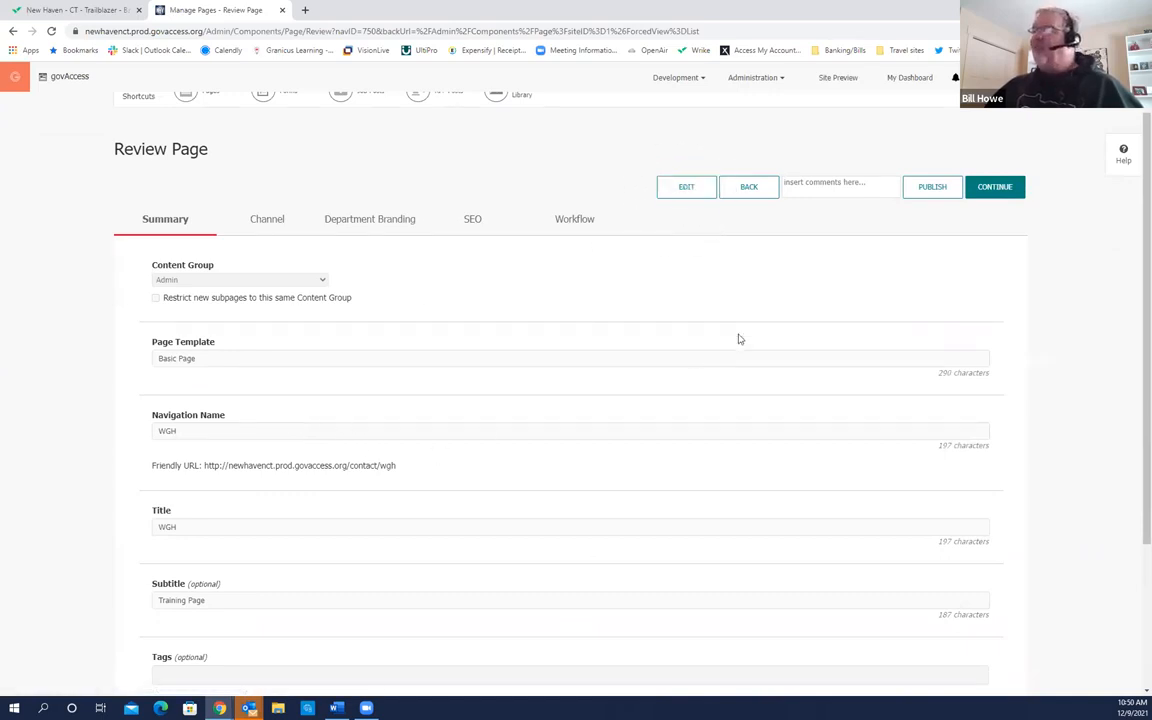
{"action": "left_click", "coordinate": [1003, 190]}
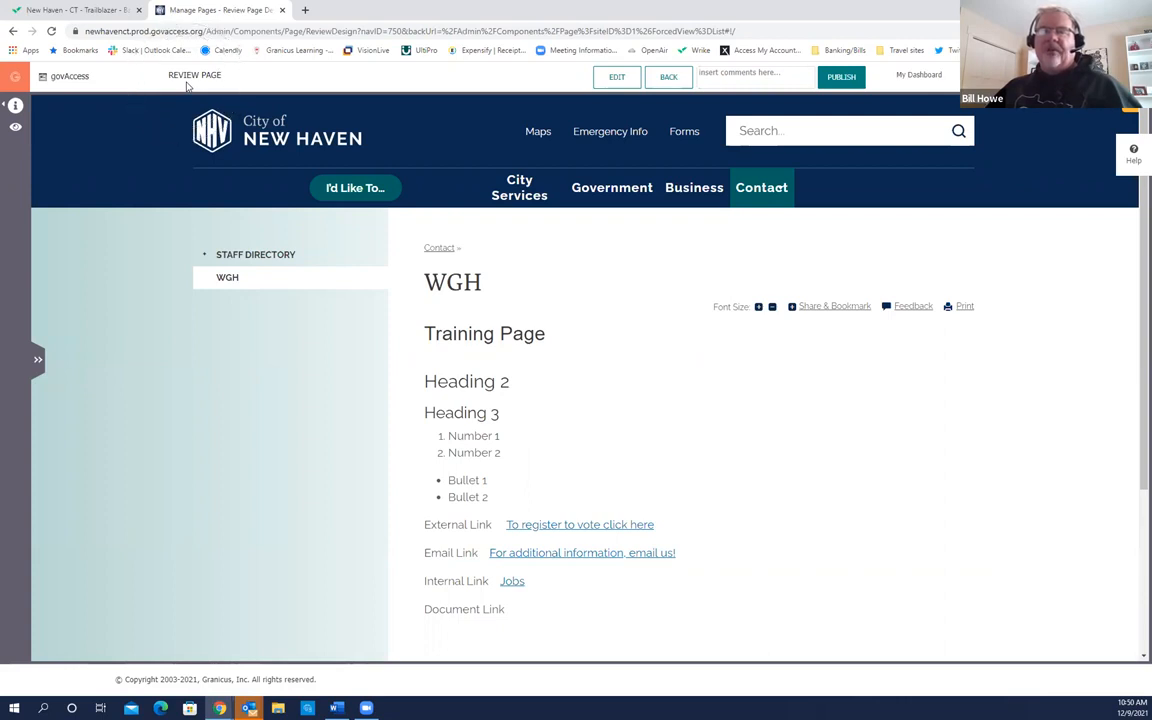
Step: Put the WGH page into Edit mode and open its Content Area widget editor
{"action": "left_click", "coordinate": [618, 82]}
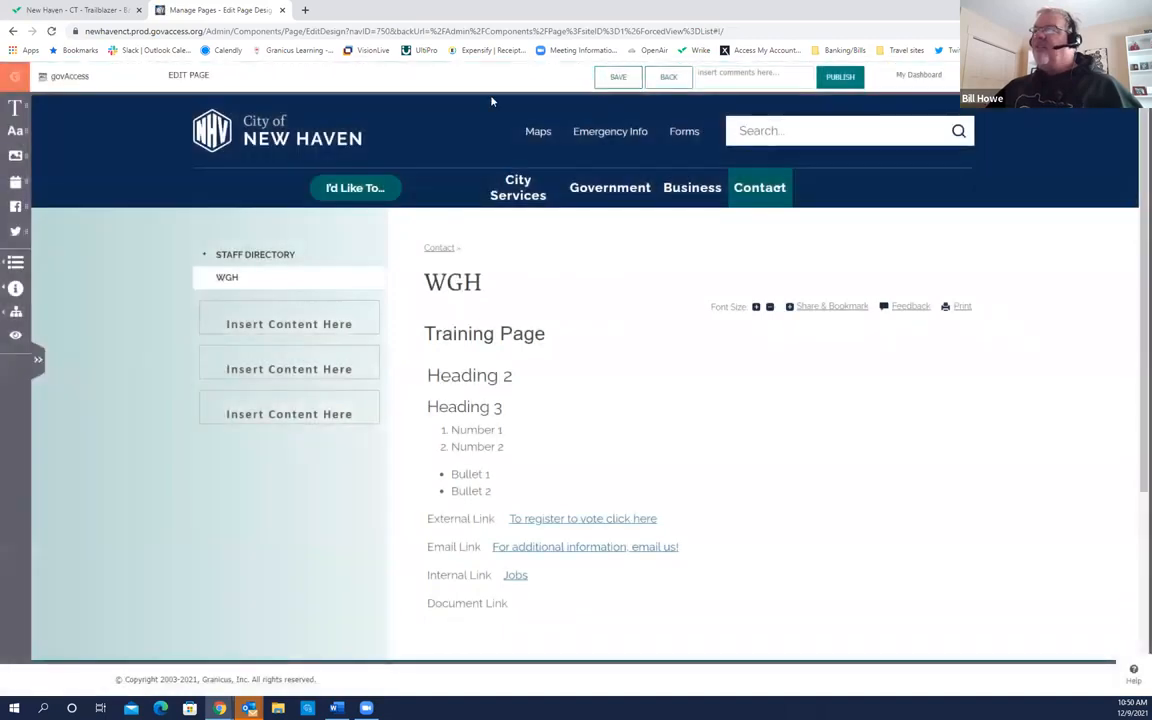
{"action": "left_click", "coordinate": [435, 177]}
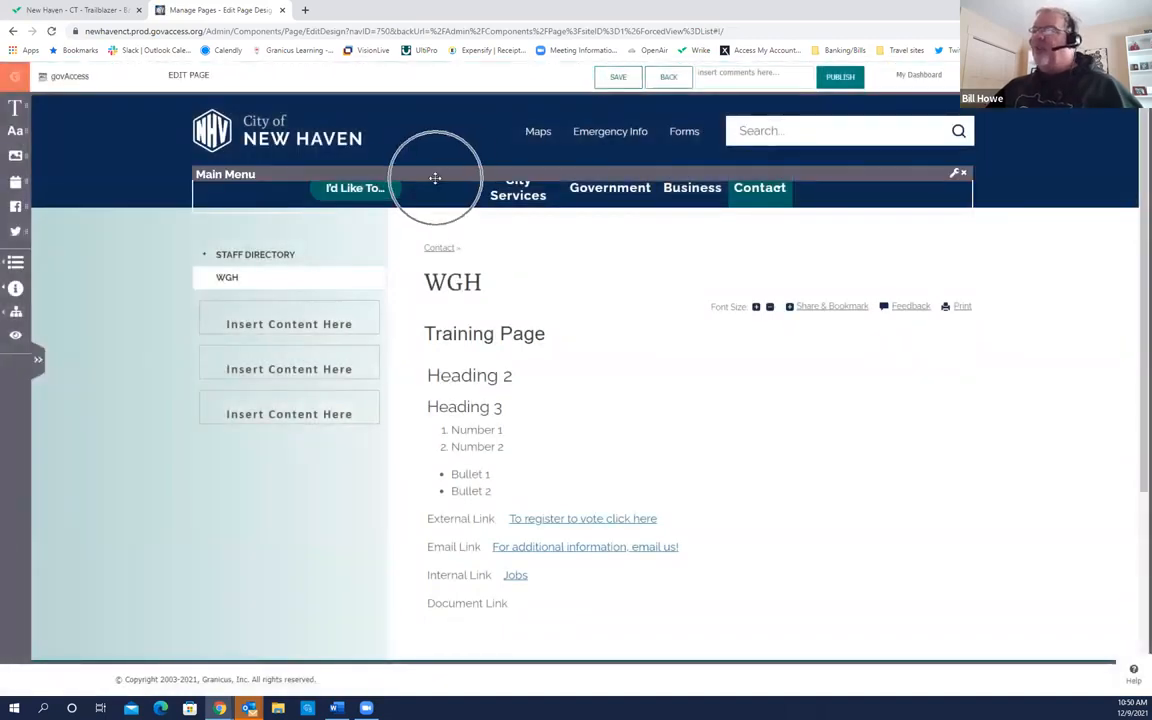
{"action": "left_click", "coordinate": [435, 177]}
{"action": "left_click", "coordinate": [435, 177]}
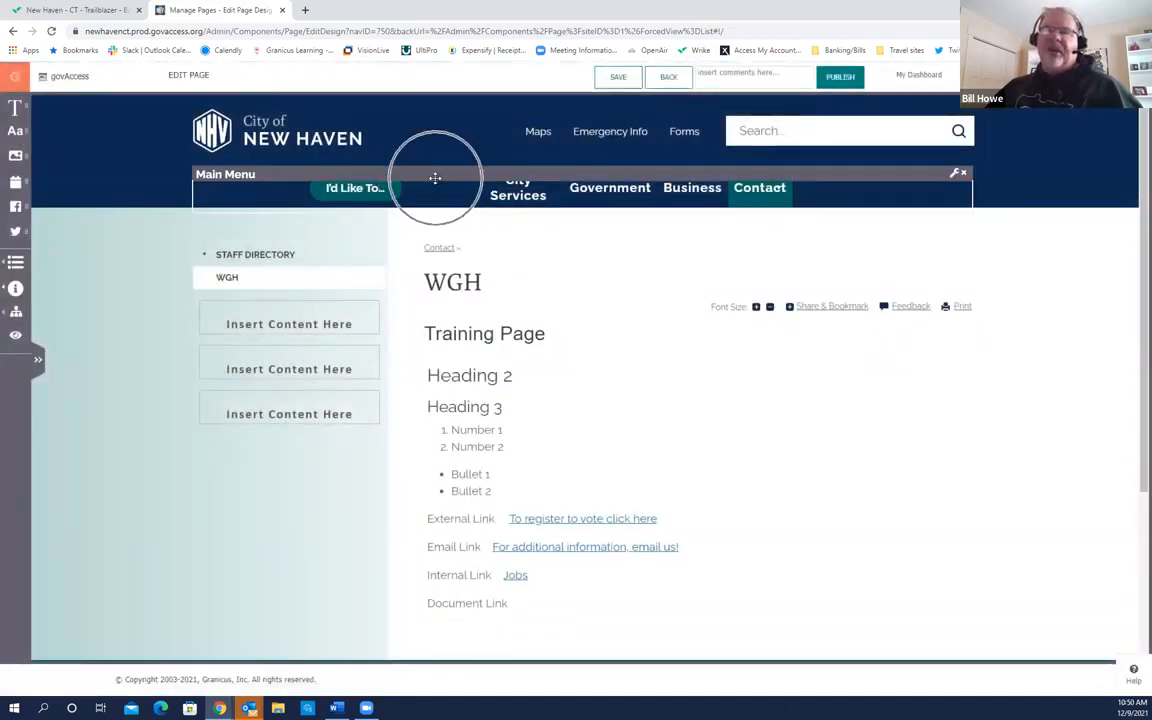
{"action": "mouse_move", "coordinate": [302, 244]}
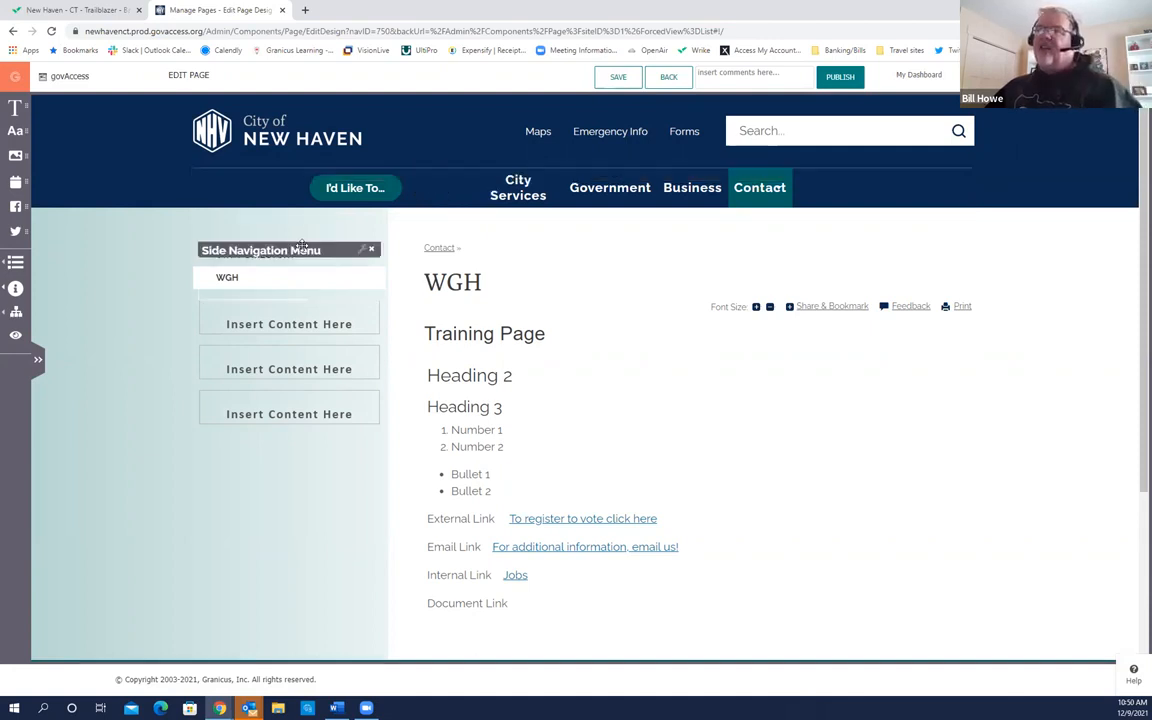
{"action": "mouse_move", "coordinate": [469, 261]}
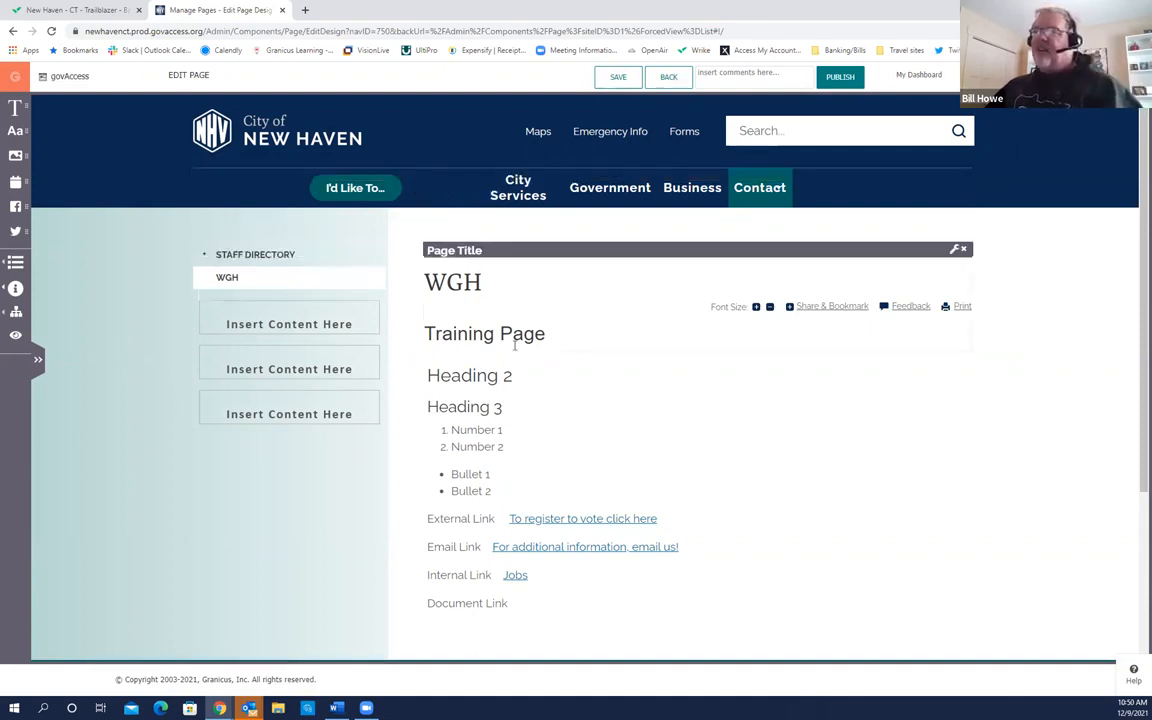
{"action": "mouse_move", "coordinate": [518, 357]}
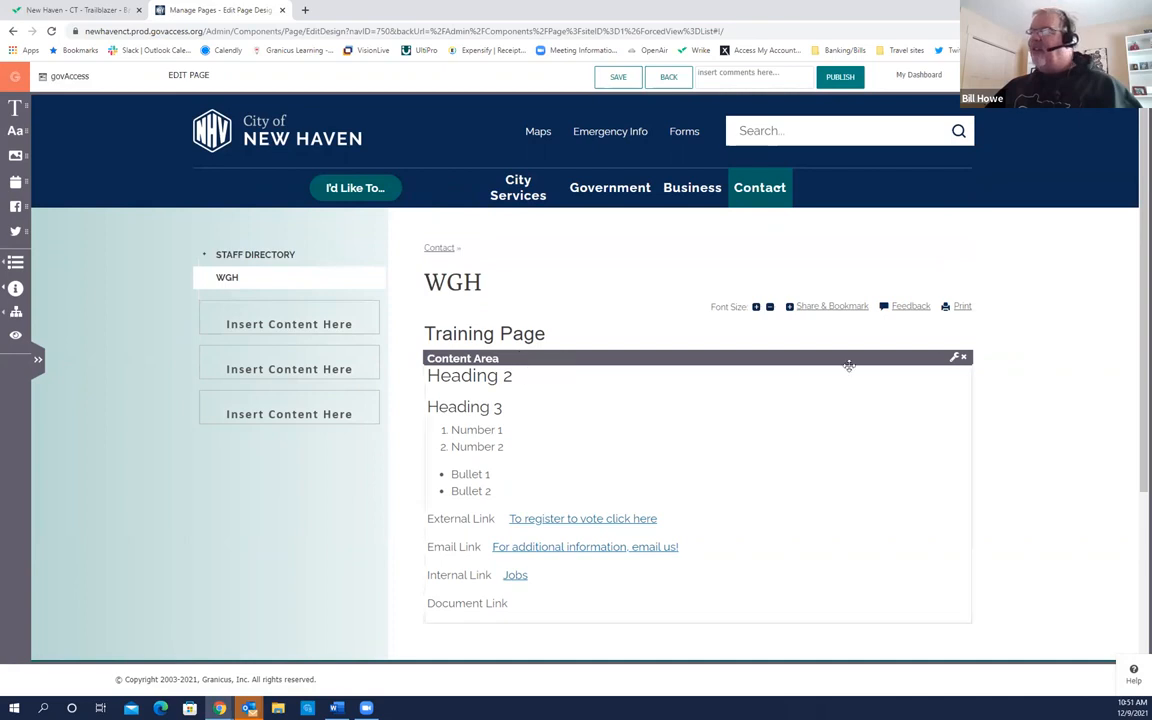
{"action": "left_click", "coordinate": [954, 362]}
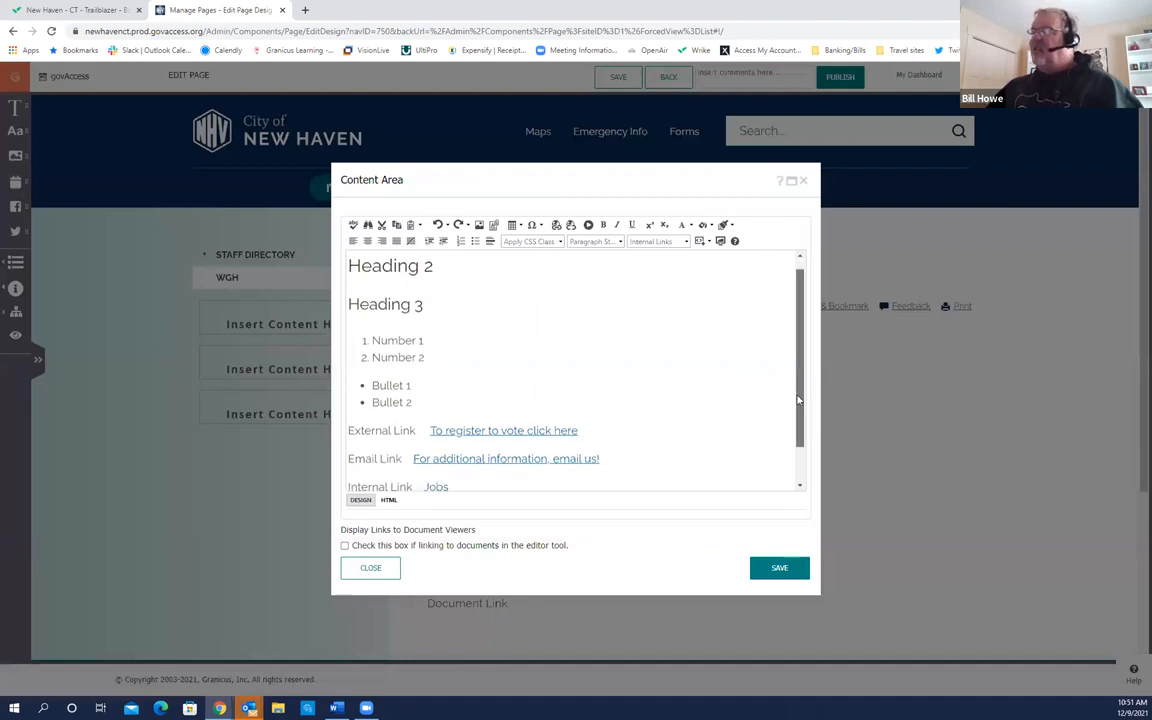
{"action": "scroll", "coordinate": [739, 480], "scroll_direction": "down", "scroll_amount": 2}
Step: Place the insertion point after 'Document Link' and bring up the Document Manager
{"action": "left_click", "coordinate": [461, 467]}
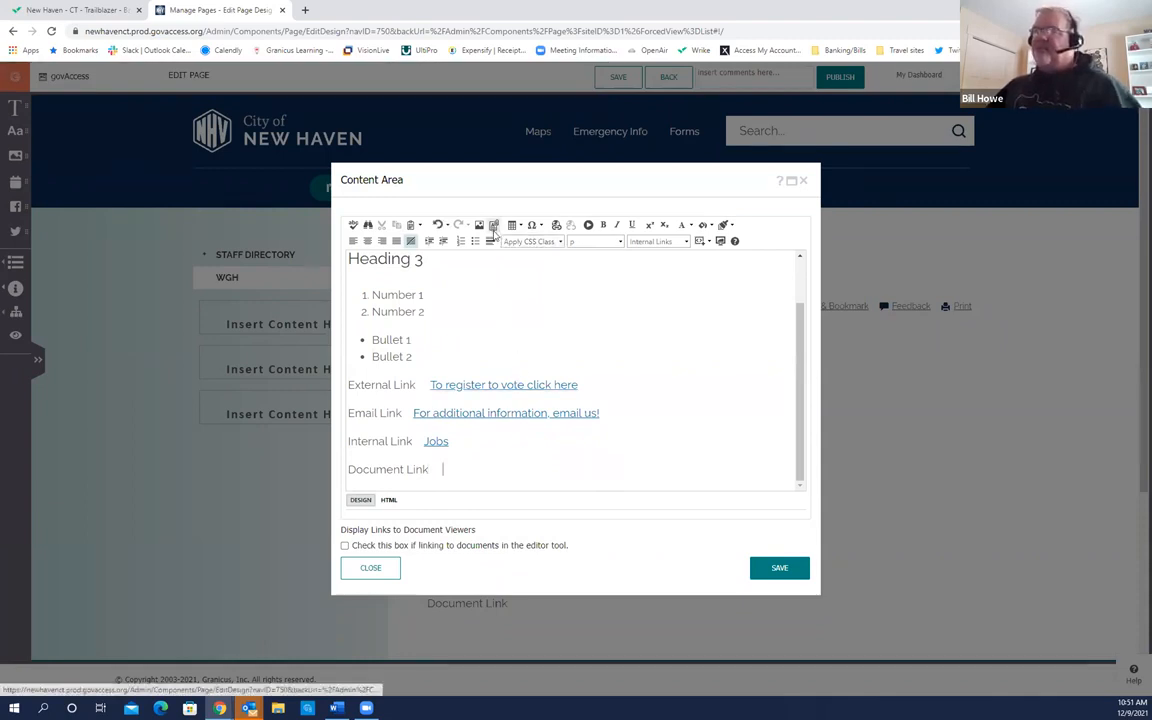
{"action": "left_click", "coordinate": [493, 226]}
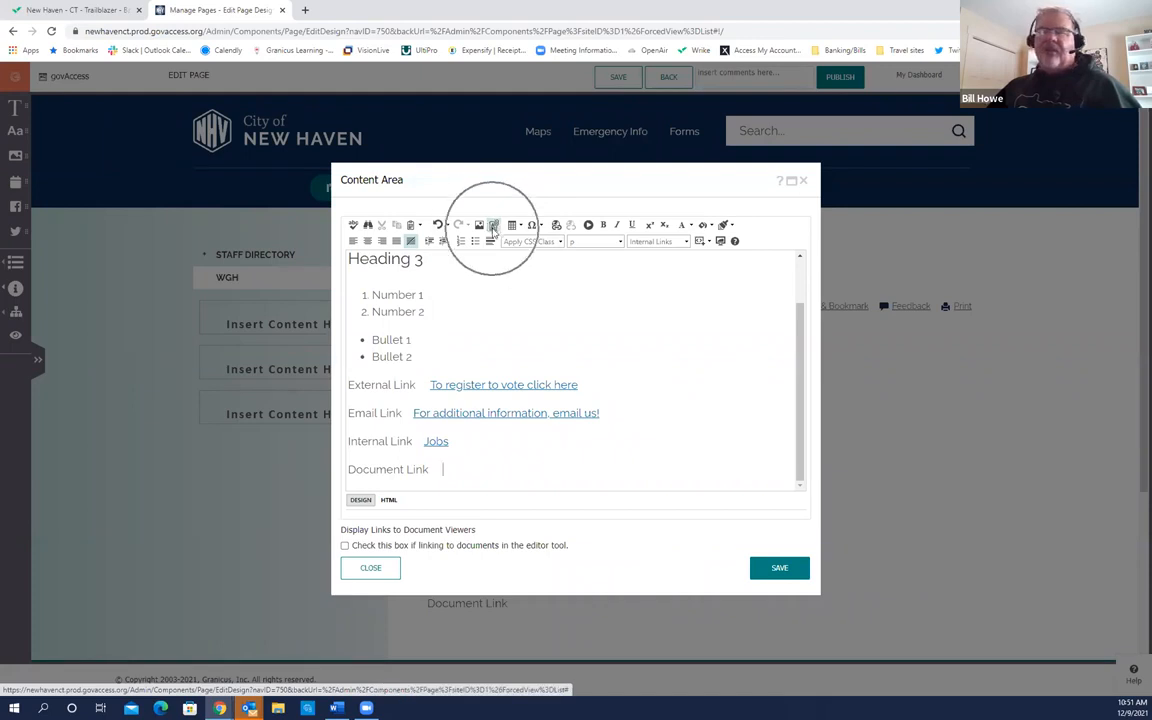
{"action": "left_click", "coordinate": [493, 226]}
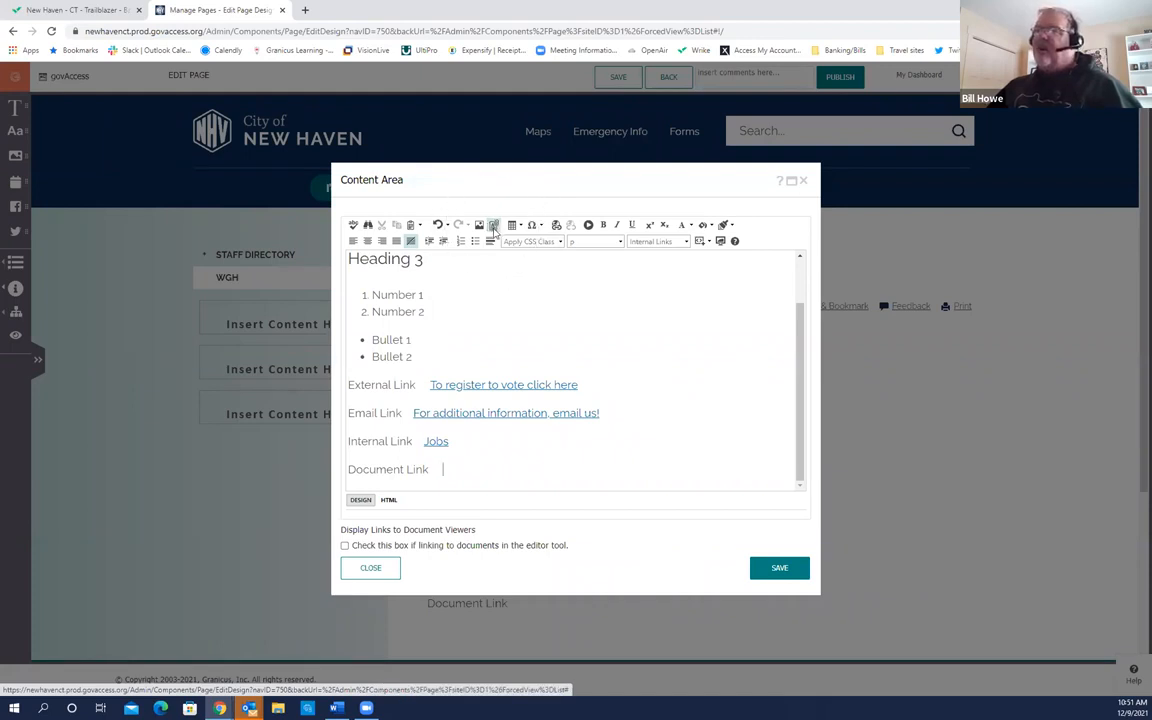
{"action": "left_click", "coordinate": [493, 226]}
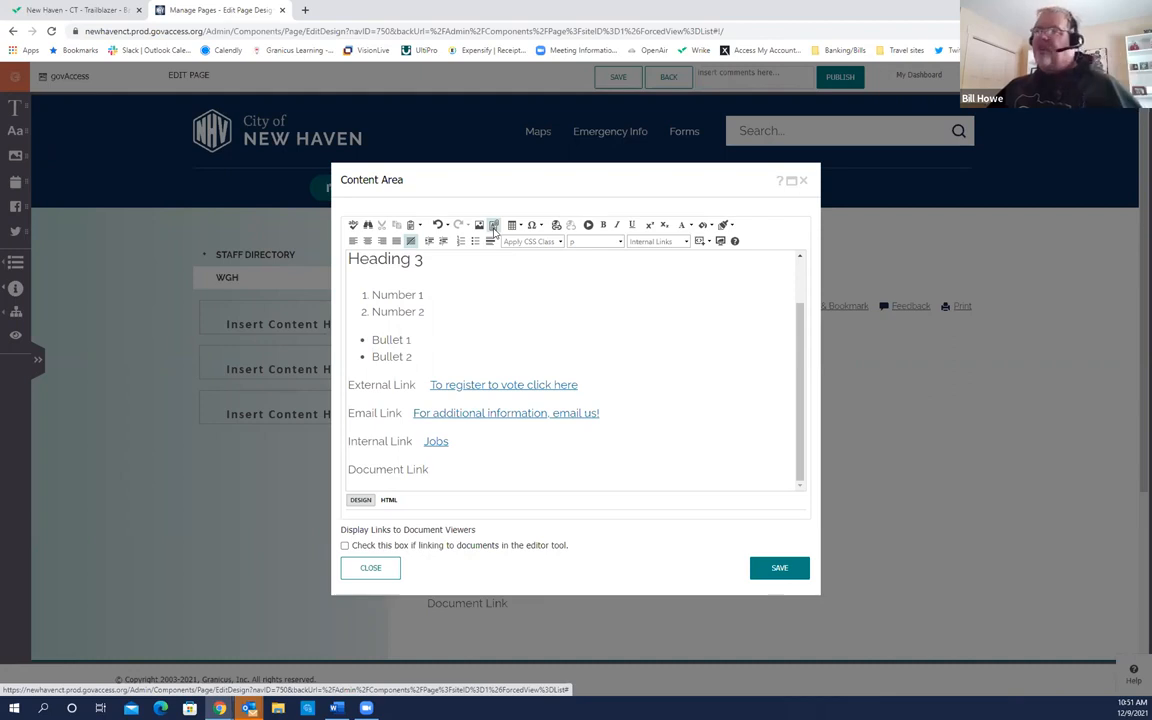
{"action": "left_click", "coordinate": [493, 227]}
{"action": "left_click", "coordinate": [493, 227]}
{"action": "left_click", "coordinate": [493, 227]}
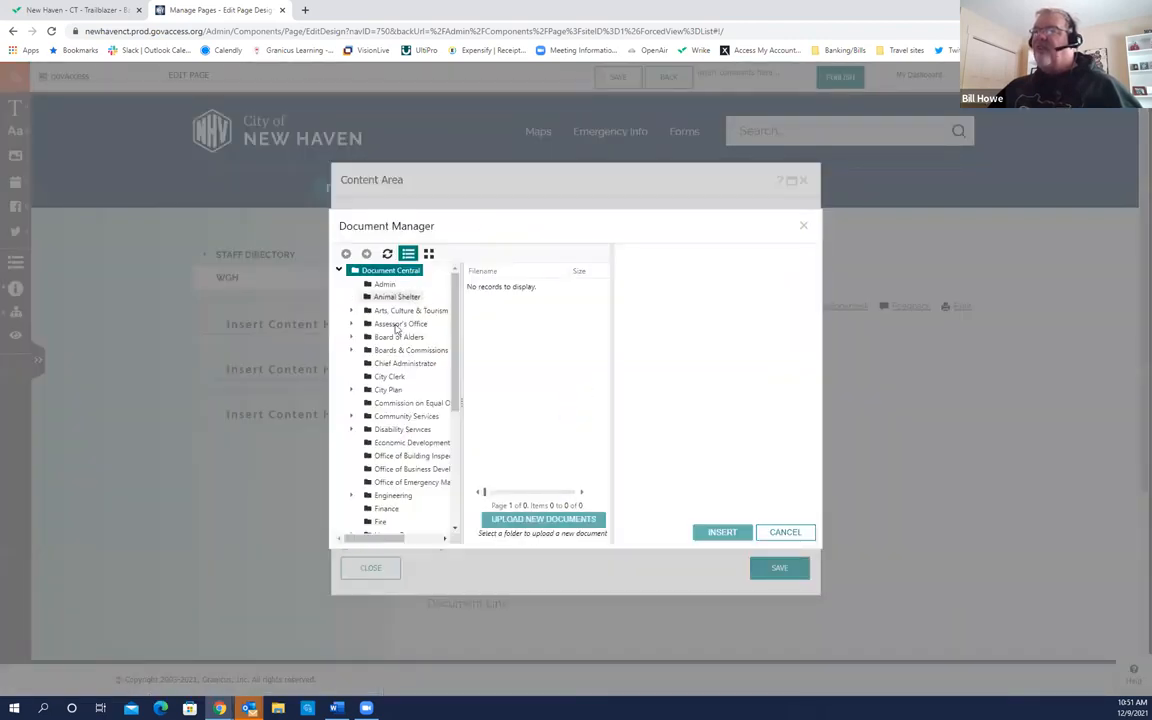
Step: Insert a link to the Content Management System Training Reference Guide from the Granicus Training folder
{"action": "scroll", "coordinate": [440, 400], "scroll_direction": "down", "scroll_amount": 2}
{"action": "scroll", "coordinate": [463, 405], "scroll_direction": "down", "scroll_amount": 3}
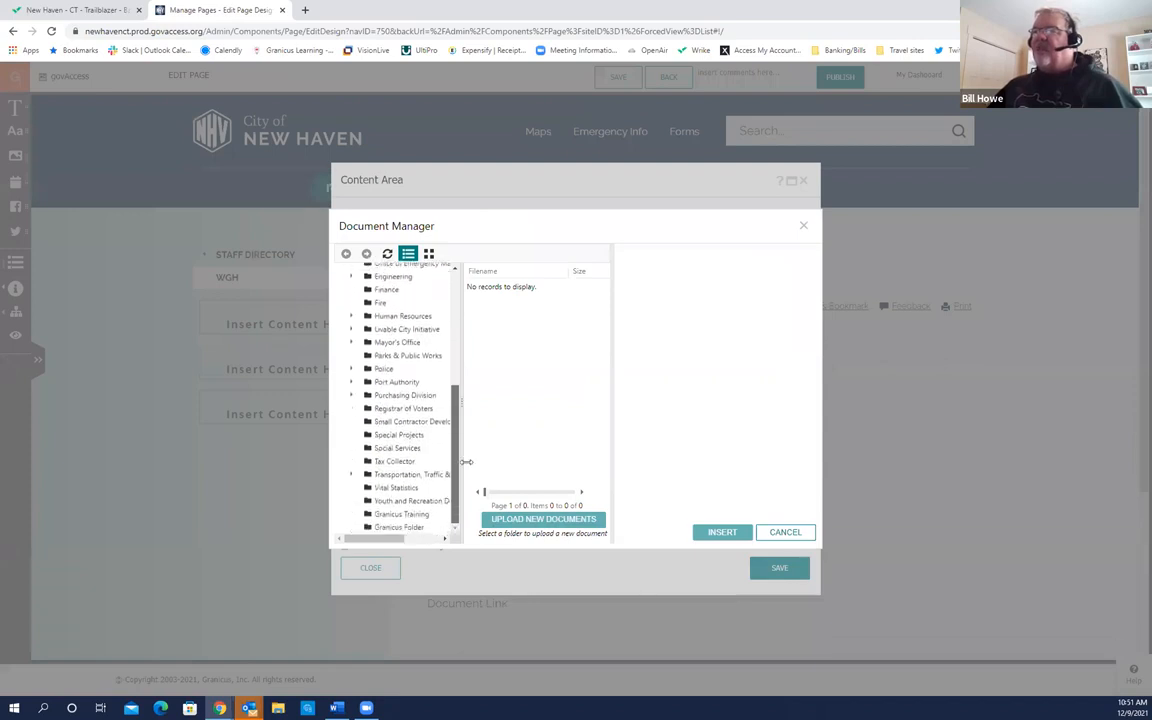
{"action": "left_click", "coordinate": [405, 516]}
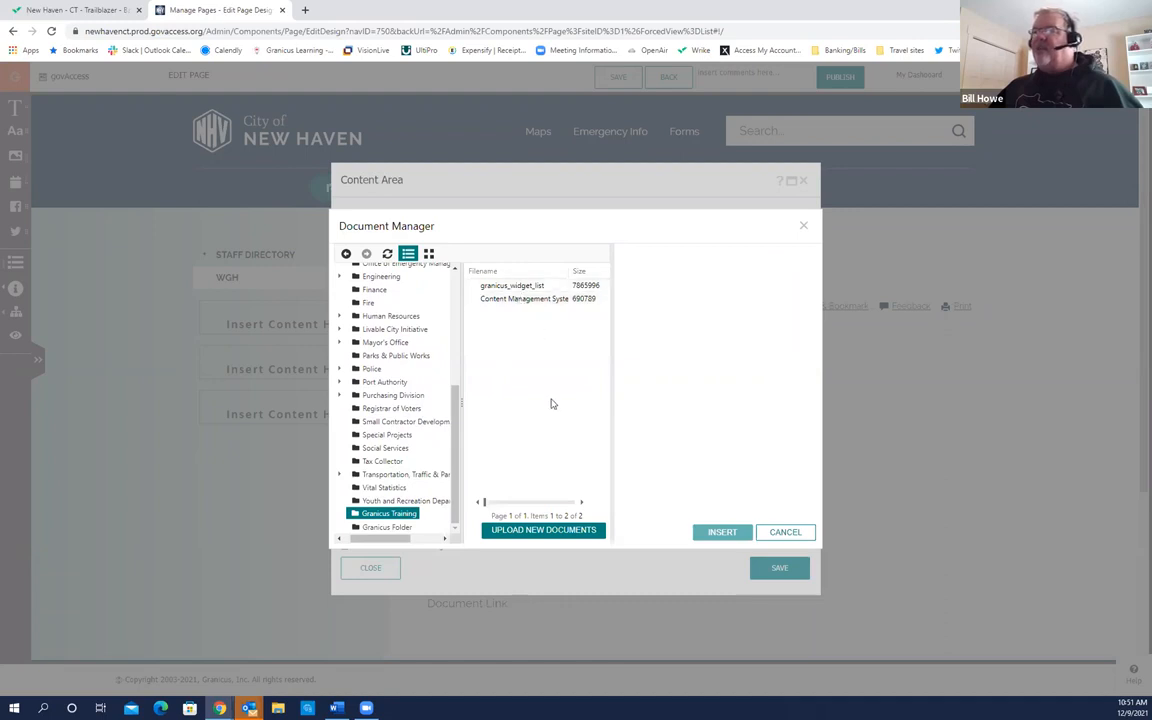
{"action": "left_click", "coordinate": [528, 302]}
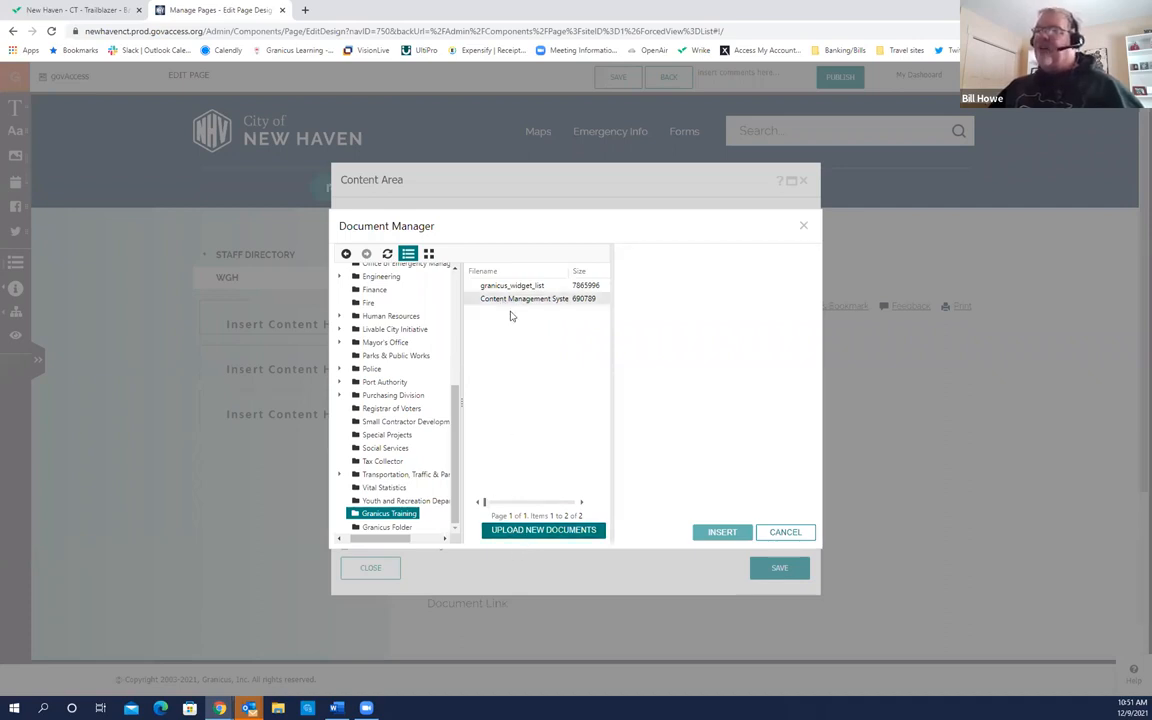
{"action": "left_click", "coordinate": [534, 536]}
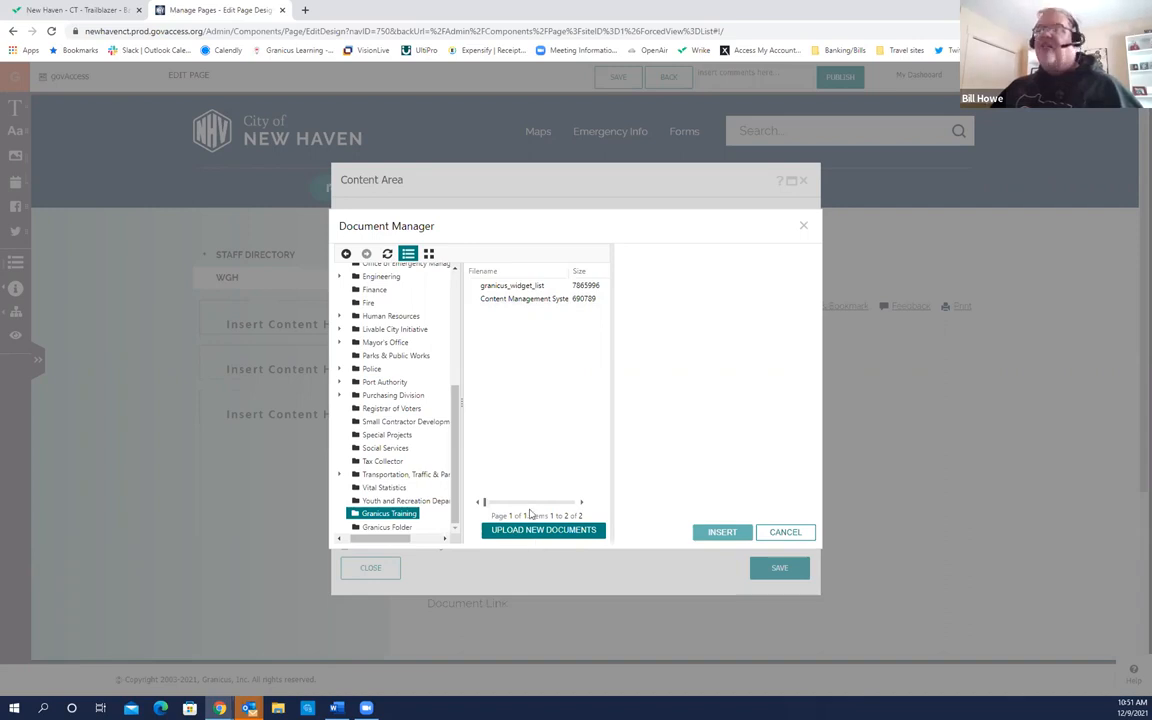
{"action": "left_click", "coordinate": [541, 300]}
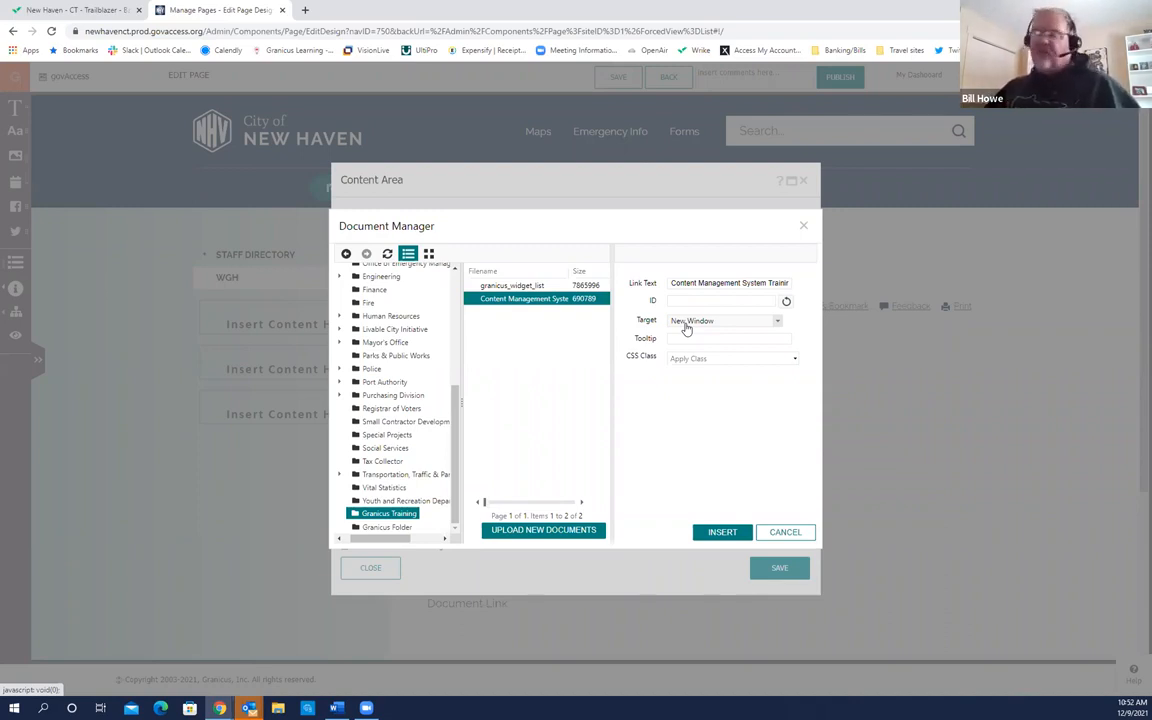
{"action": "left_click", "coordinate": [724, 532]}
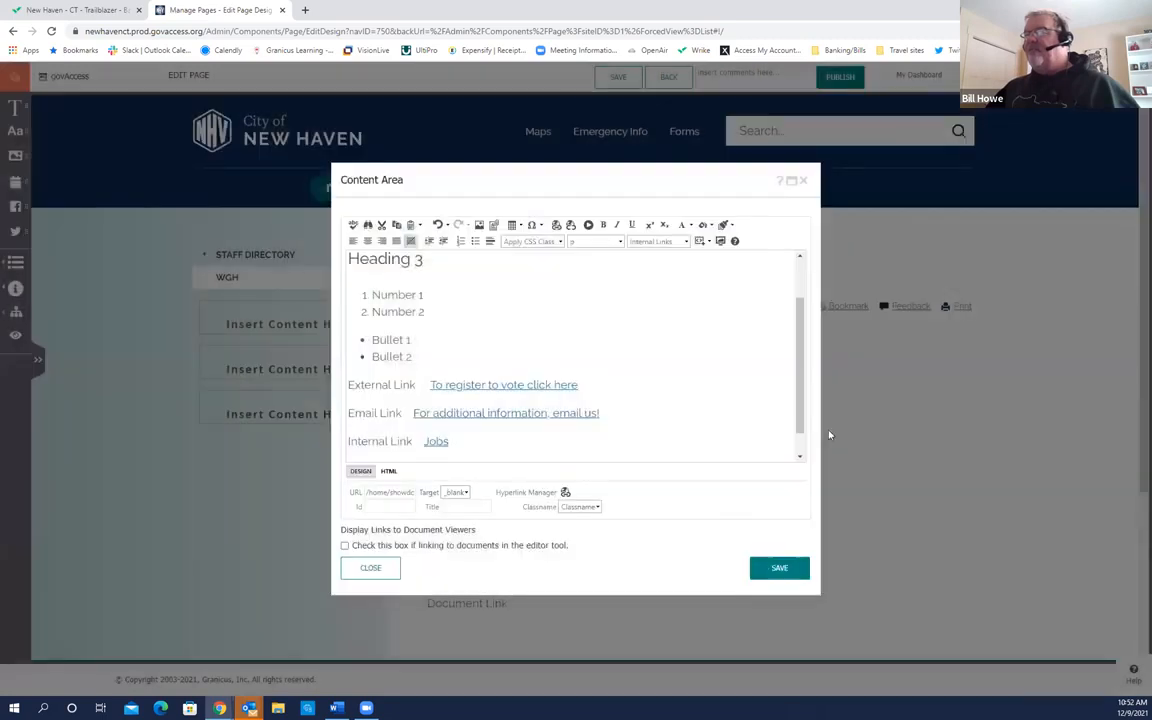
Step: Add an empty line below the Content Management System training guide link
{"action": "scroll", "coordinate": [800, 452], "scroll_direction": "down", "scroll_amount": 3}
{"action": "left_click", "coordinate": [763, 444]}
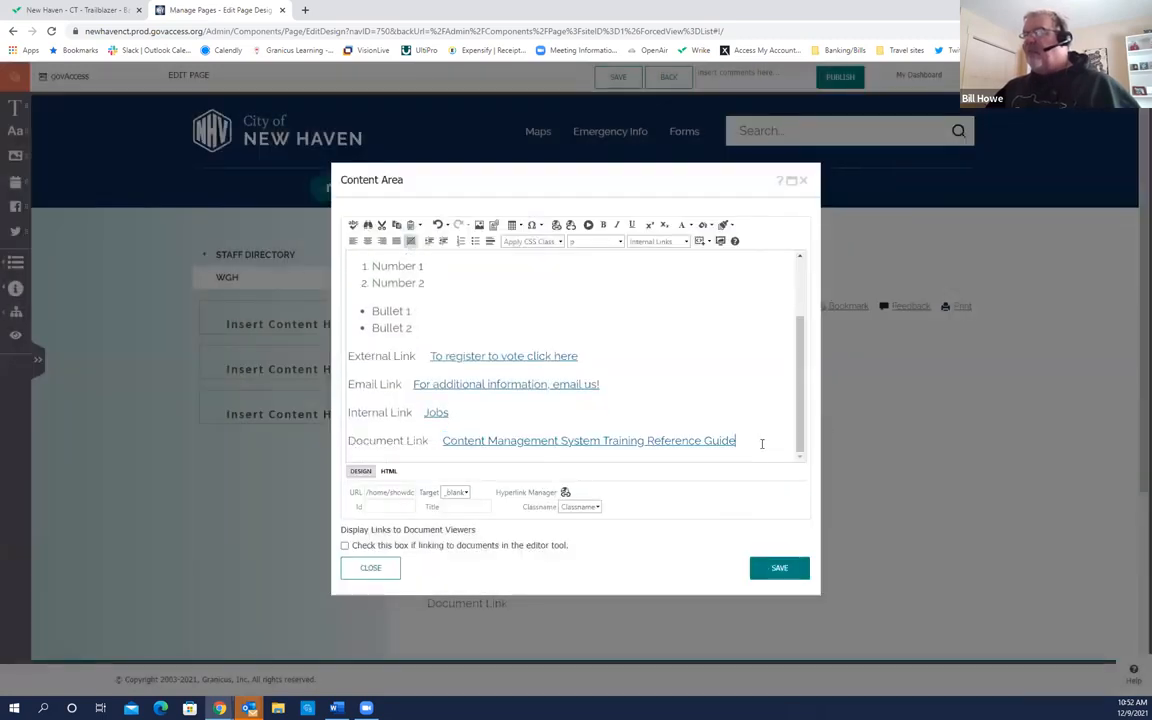
{"action": "key", "text": "Return"}
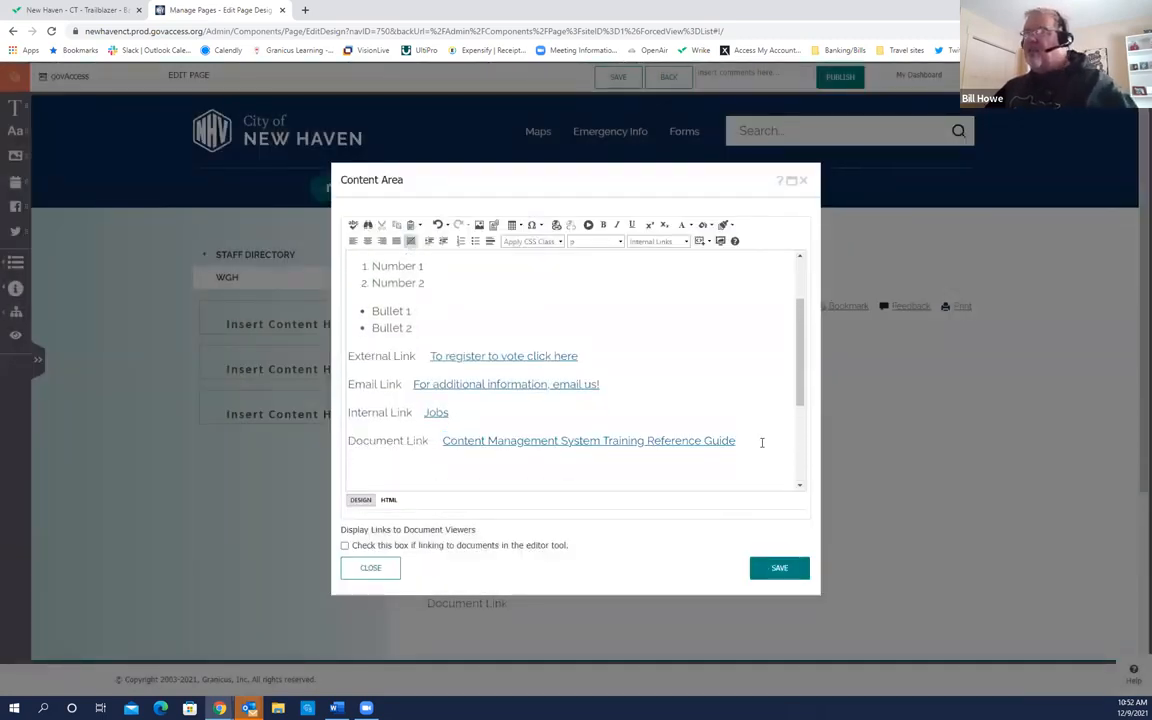
{"action": "left_click_drag", "start_coordinate": [798, 382], "coordinate": [800, 440]}
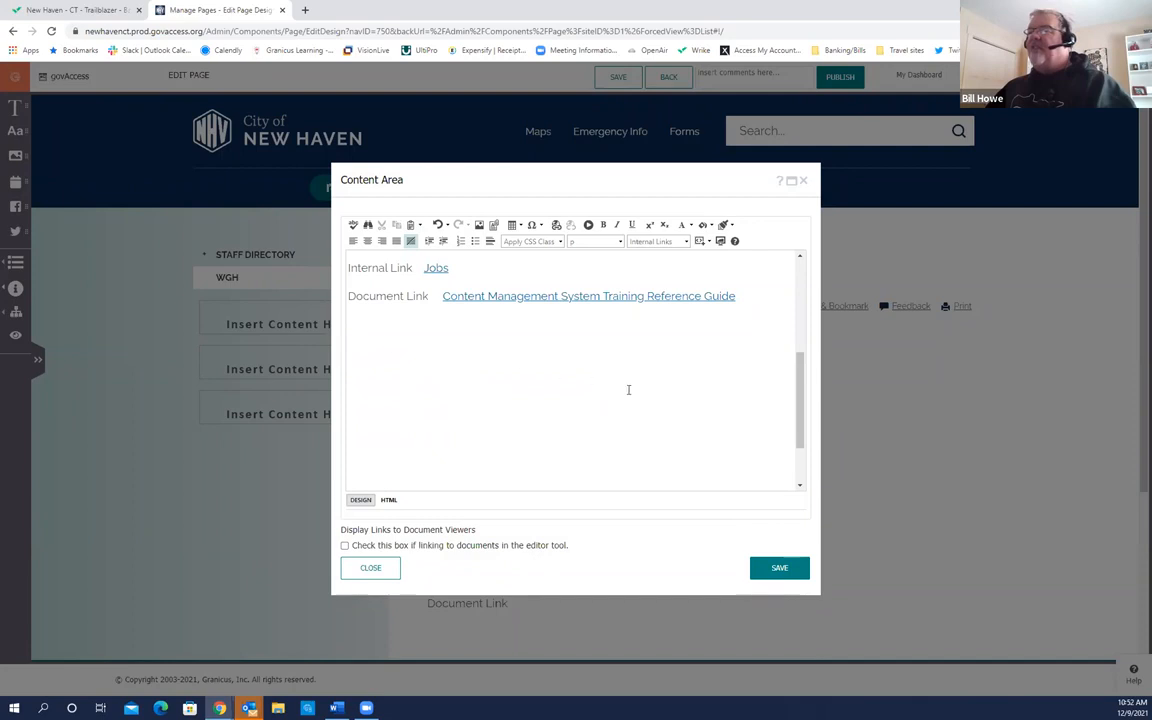
{"action": "left_click", "coordinate": [790, 366]}
{"action": "left_click_drag", "start_coordinate": [800, 372], "coordinate": [800, 386]}
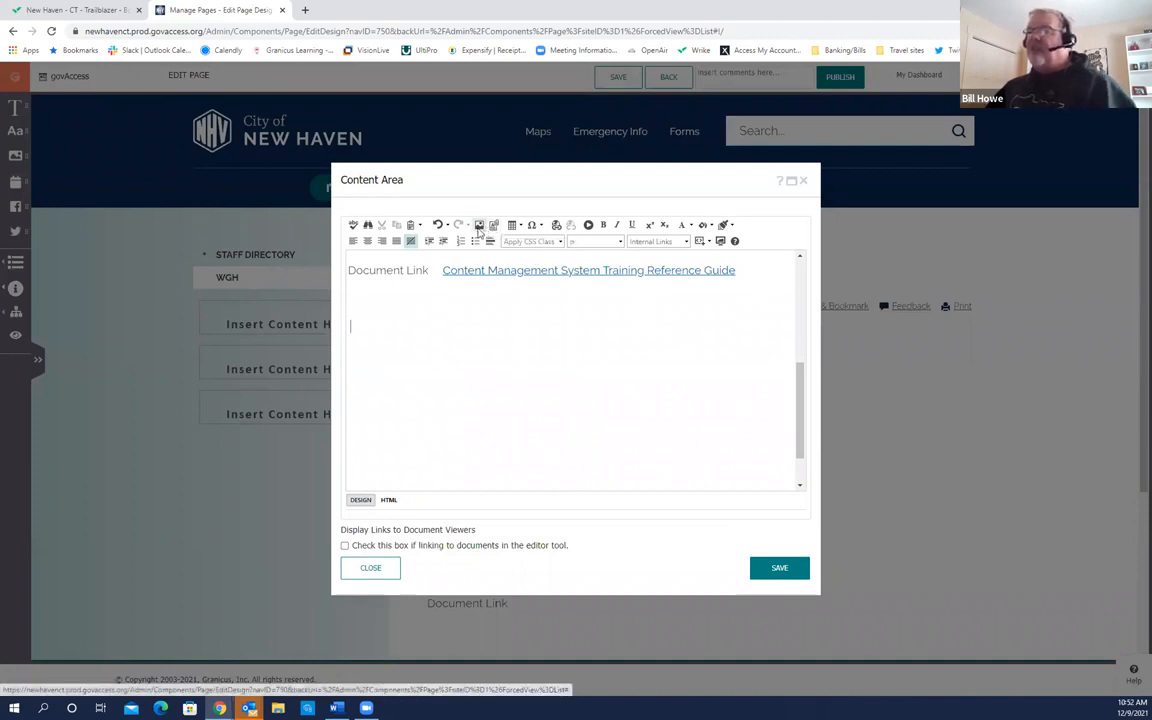
{"action": "left_click", "coordinate": [478, 226]}
{"action": "left_click", "coordinate": [478, 226]}
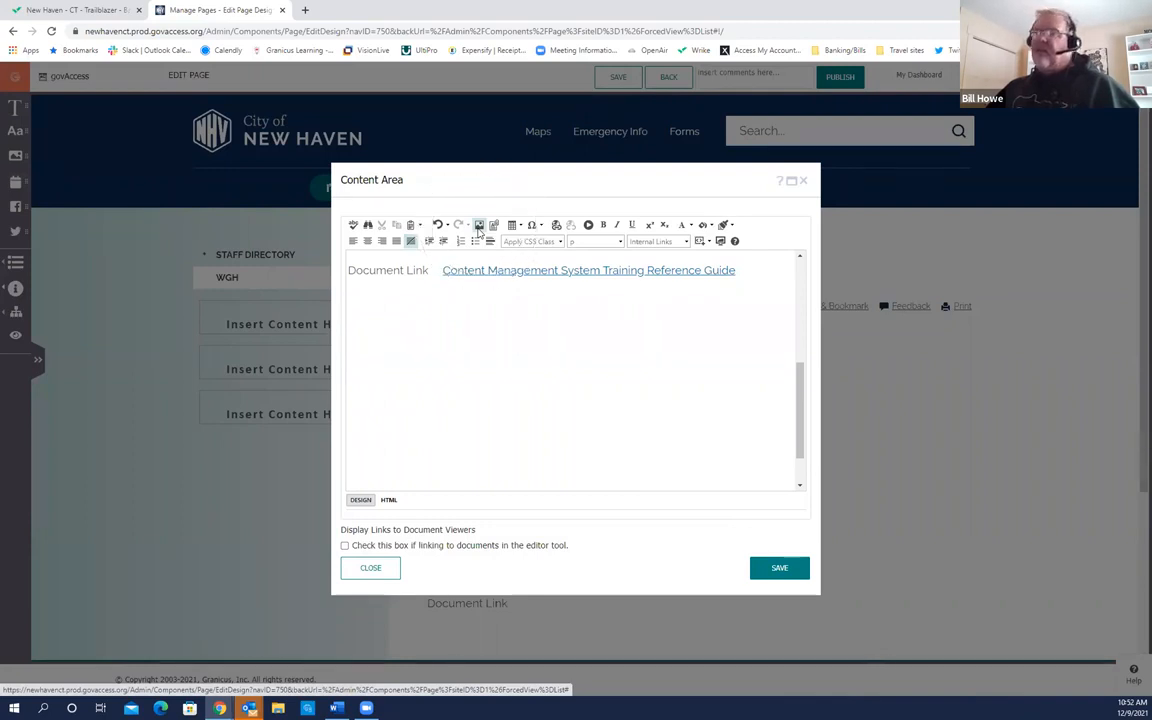
Step: Choose the Outdoor rink photo in the Granicus Training image folder
{"action": "left_click", "coordinate": [478, 226]}
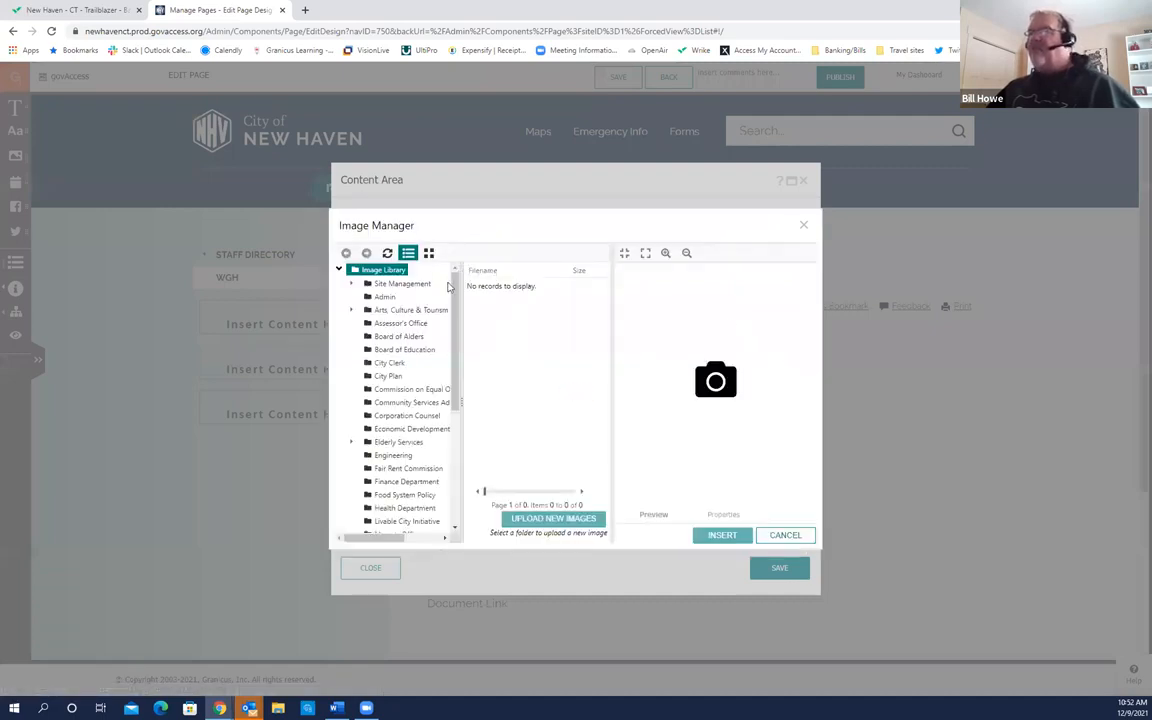
{"action": "scroll", "coordinate": [455, 303], "scroll_direction": "down", "scroll_amount": 2}
{"action": "left_click_drag", "start_coordinate": [455, 303], "coordinate": [445, 425]}
{"action": "left_click", "coordinate": [402, 527]}
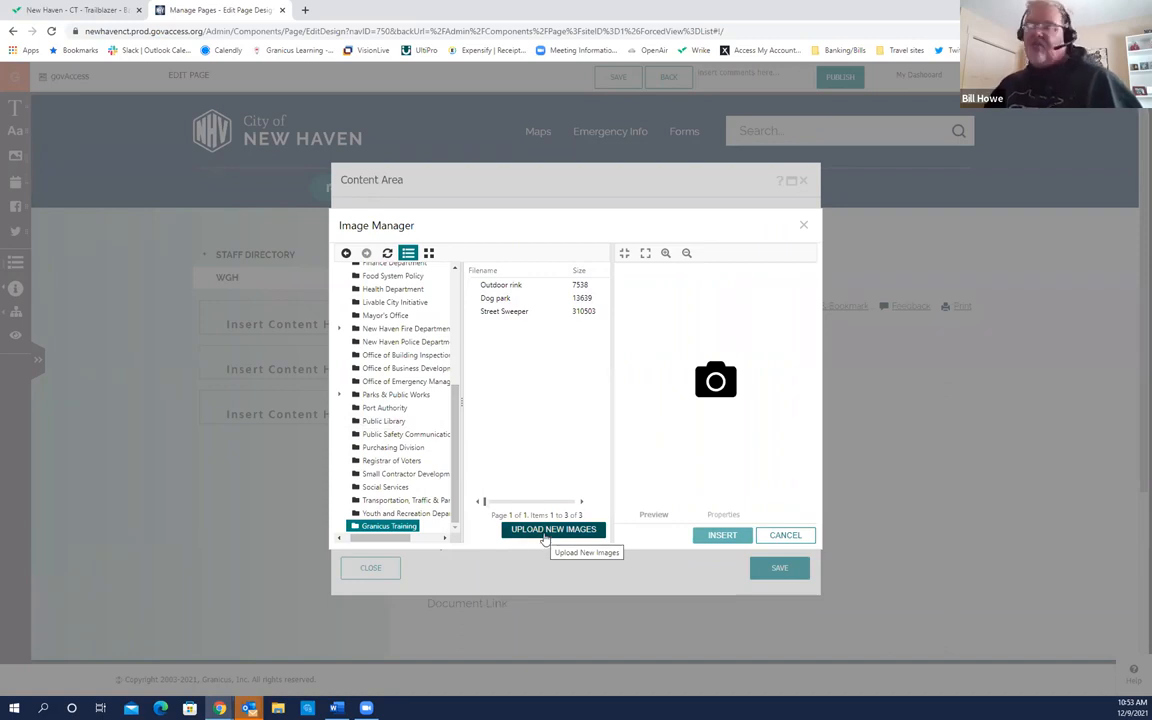
{"action": "left_click", "coordinate": [522, 286]}
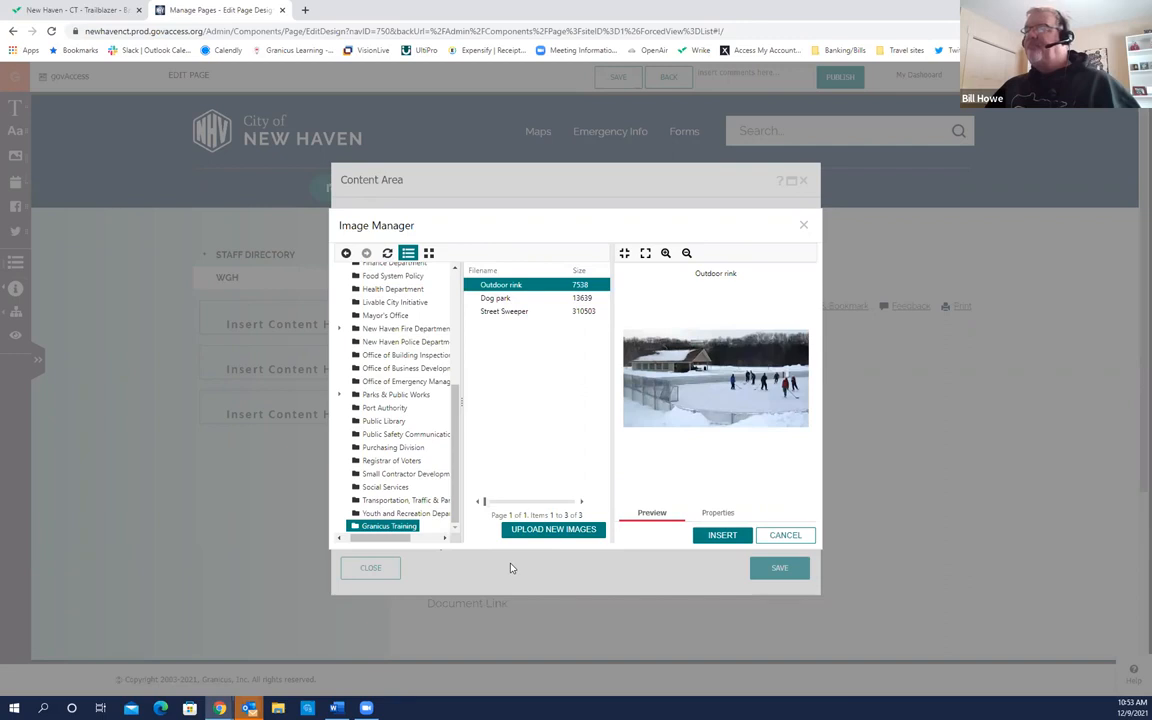
Step: Fit the rink photo preview to the pane and display its 309×163 px properties
{"action": "left_click", "coordinate": [659, 525]}
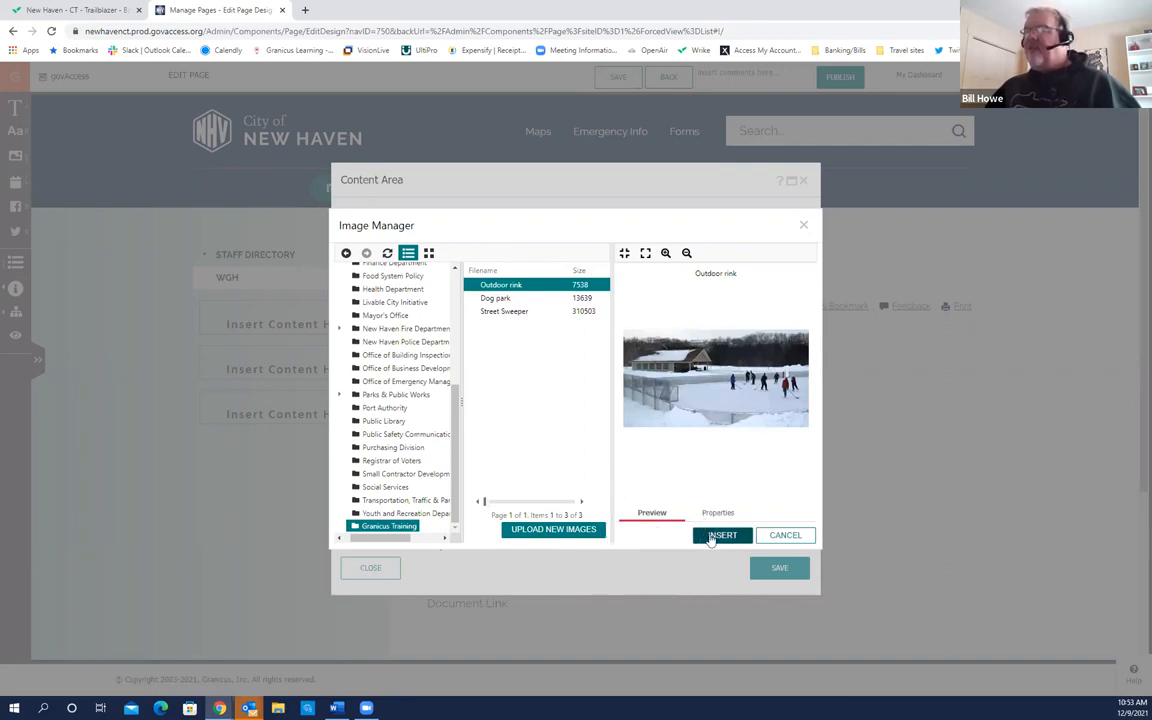
{"action": "left_click", "coordinate": [710, 536]}
{"action": "left_click", "coordinate": [707, 537]}
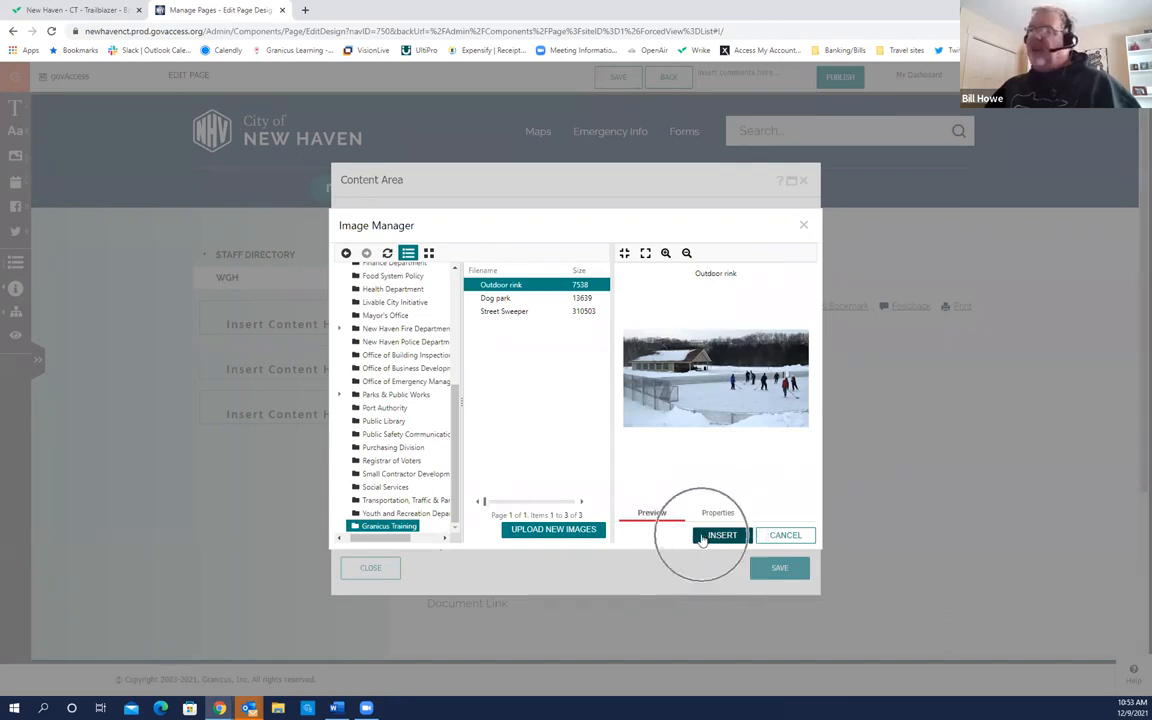
{"action": "left_click", "coordinate": [700, 536]}
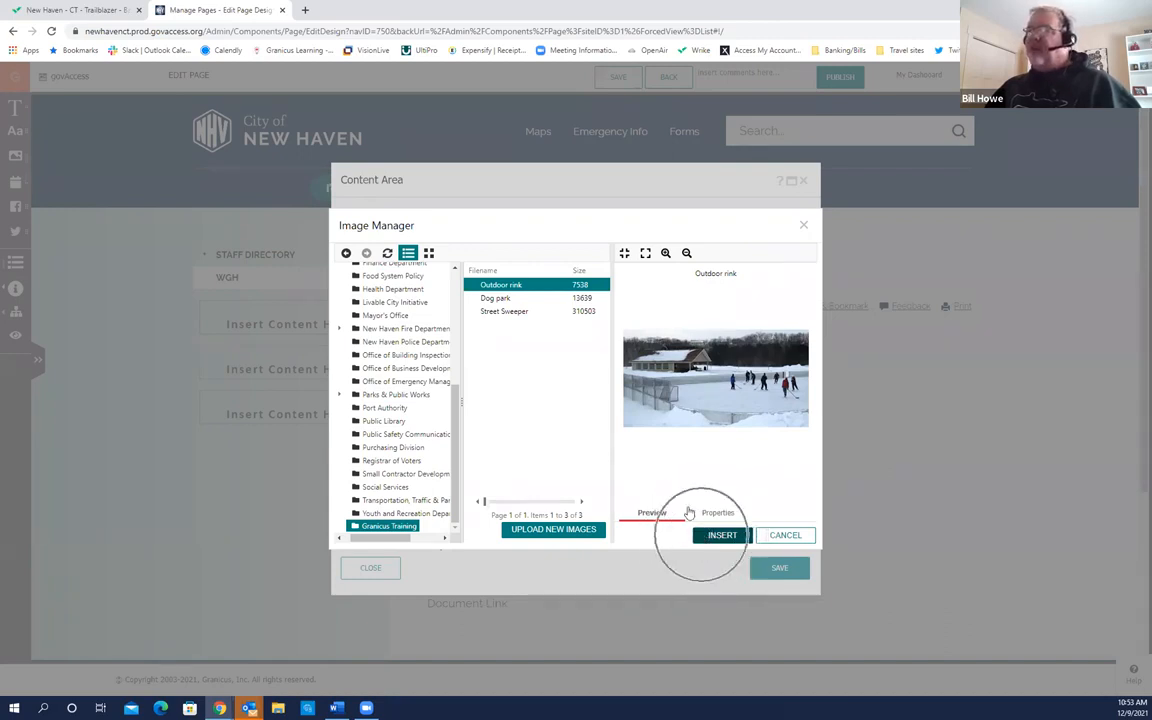
{"action": "left_click", "coordinate": [623, 255]}
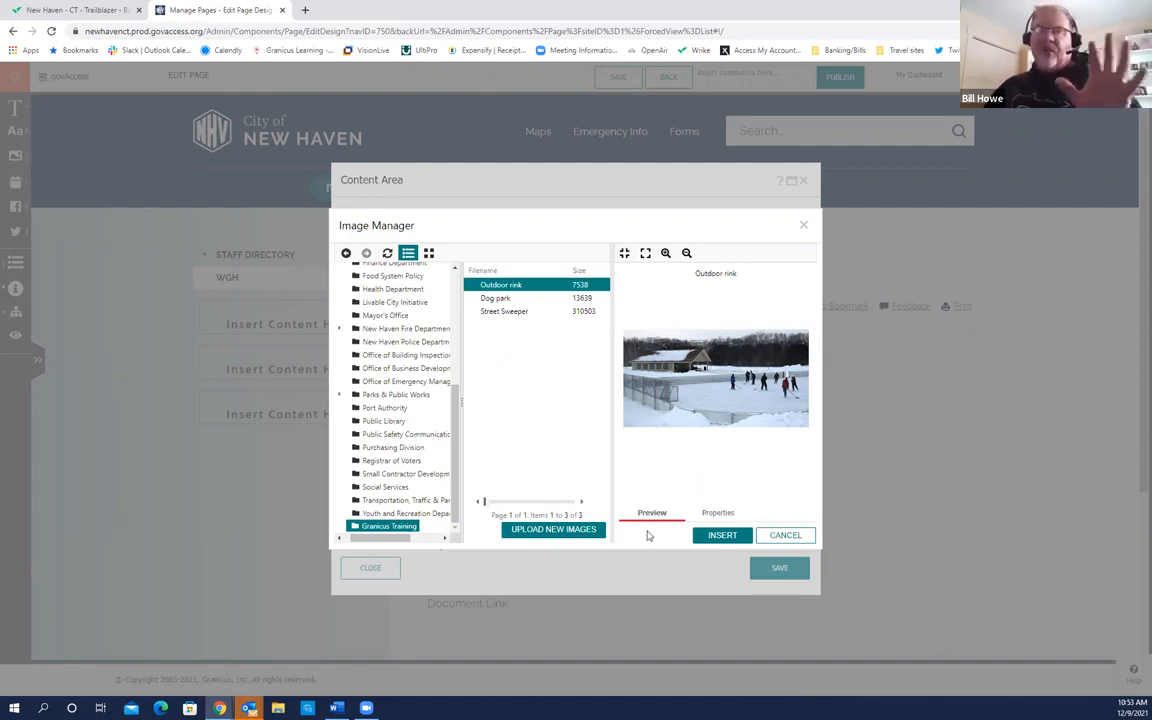
{"action": "left_click", "coordinate": [714, 520]}
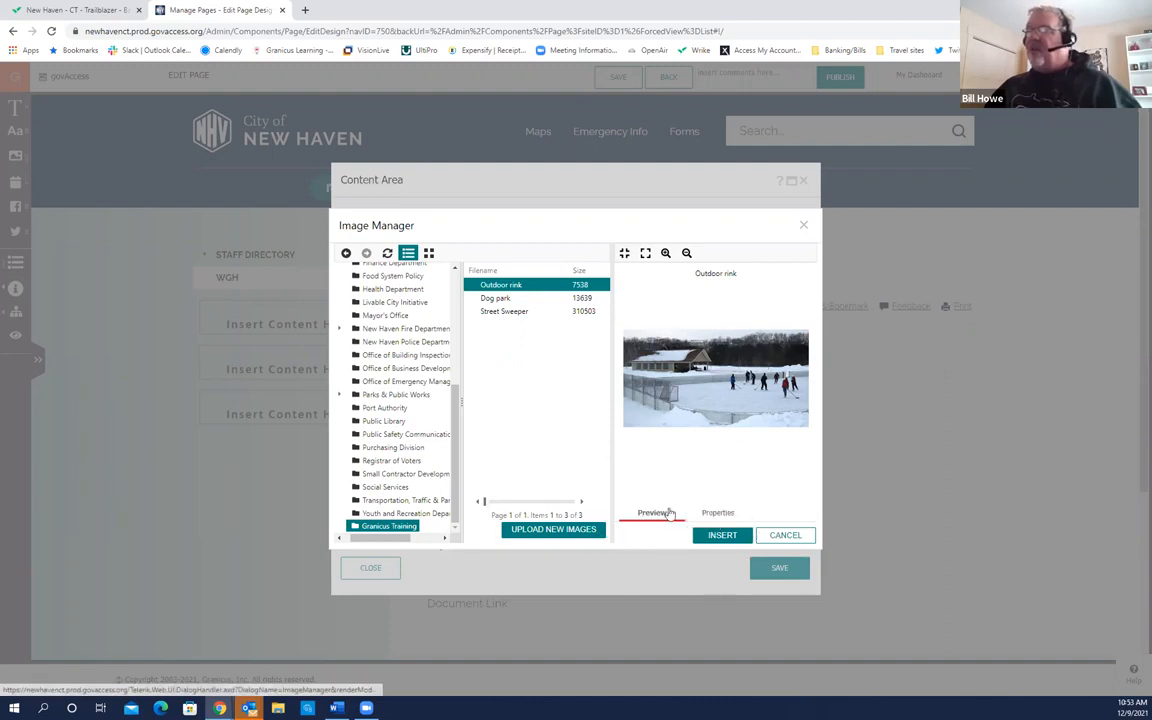
{"action": "left_click", "coordinate": [717, 515]}
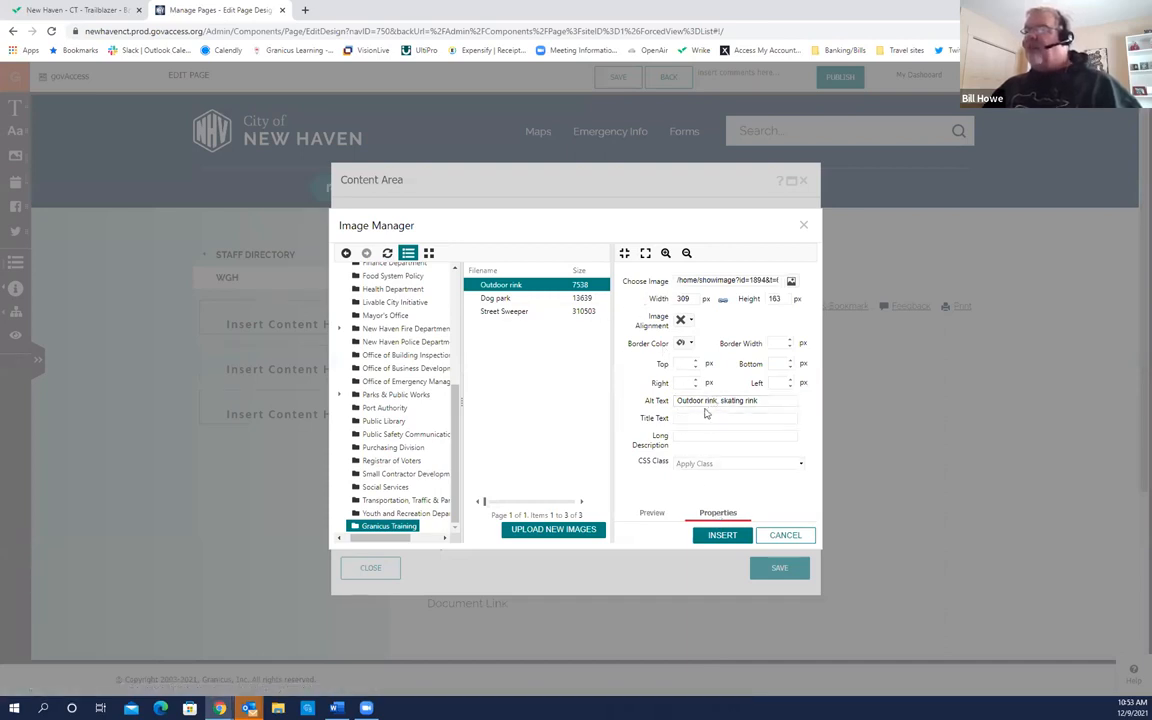
{"action": "left_click", "coordinate": [760, 400]}
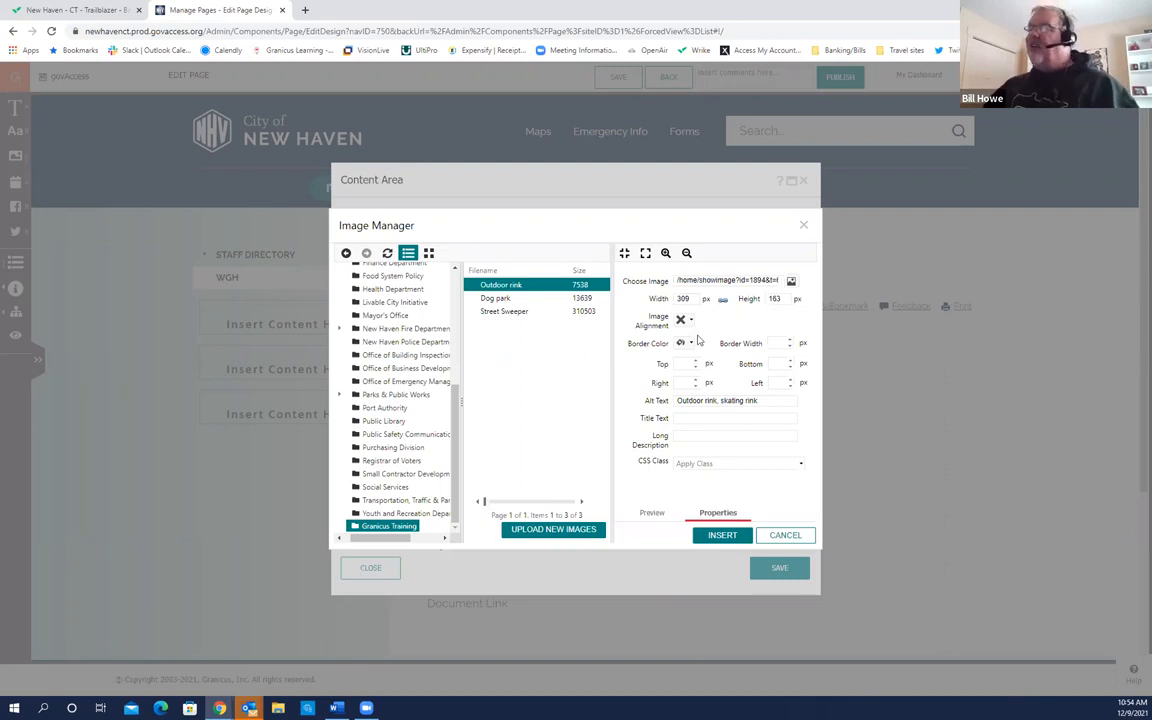
Step: Replace the 309 width with 50% so height becomes 27%, then insert the rink photo
{"action": "left_click", "coordinate": [692, 299]}
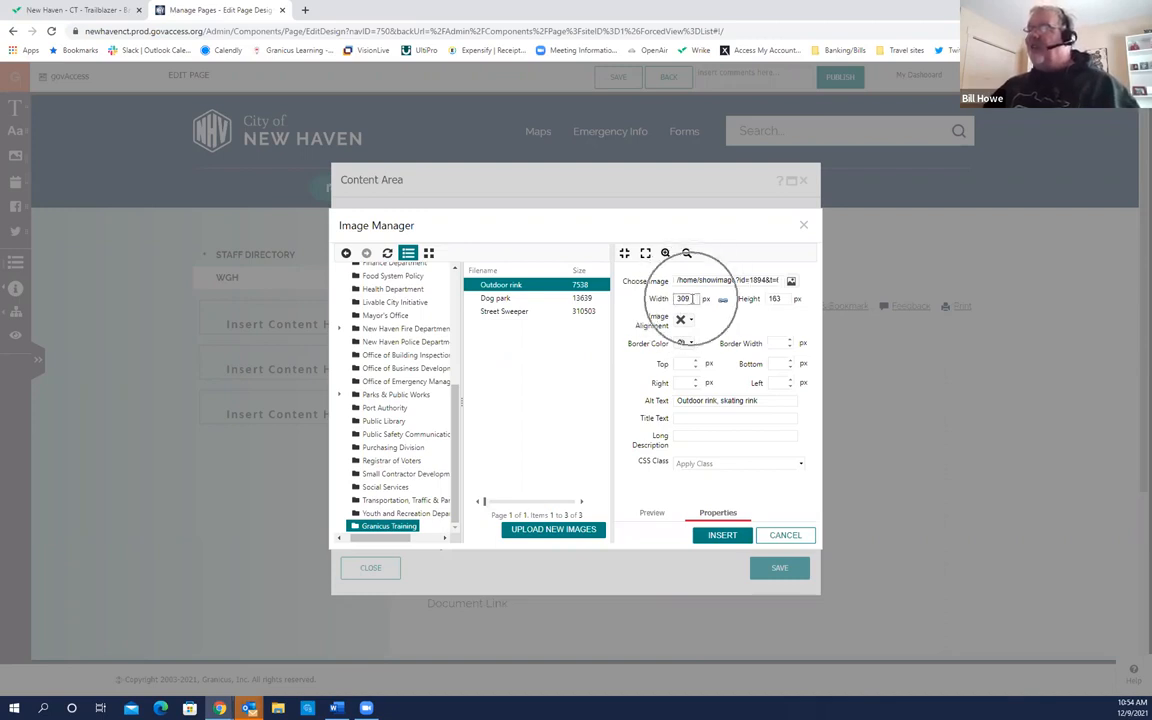
{"action": "double_click", "coordinate": [686, 299]}
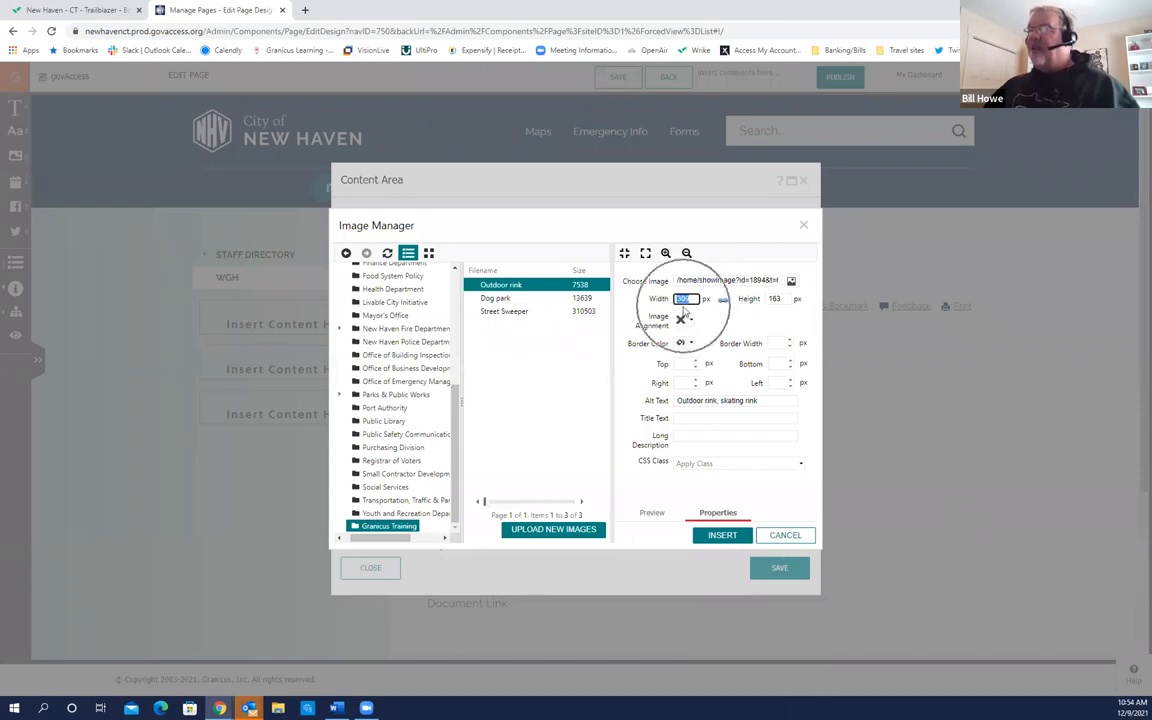
{"action": "type", "text": "5"}
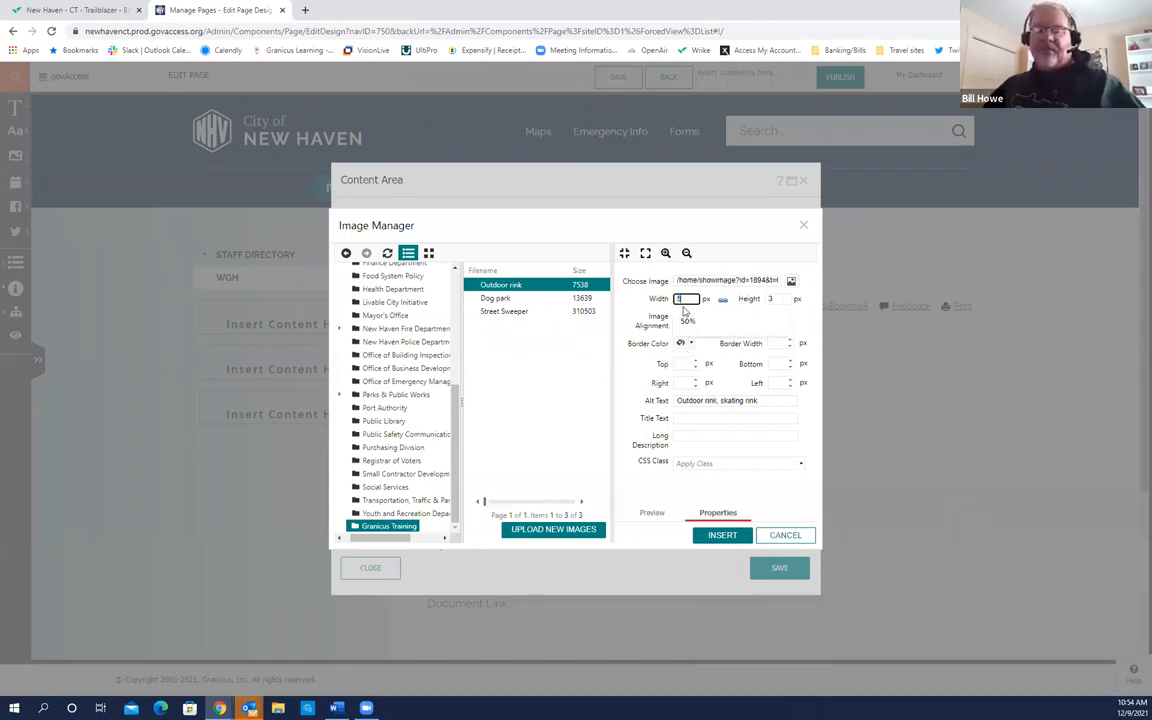
{"action": "type", "text": "0"}
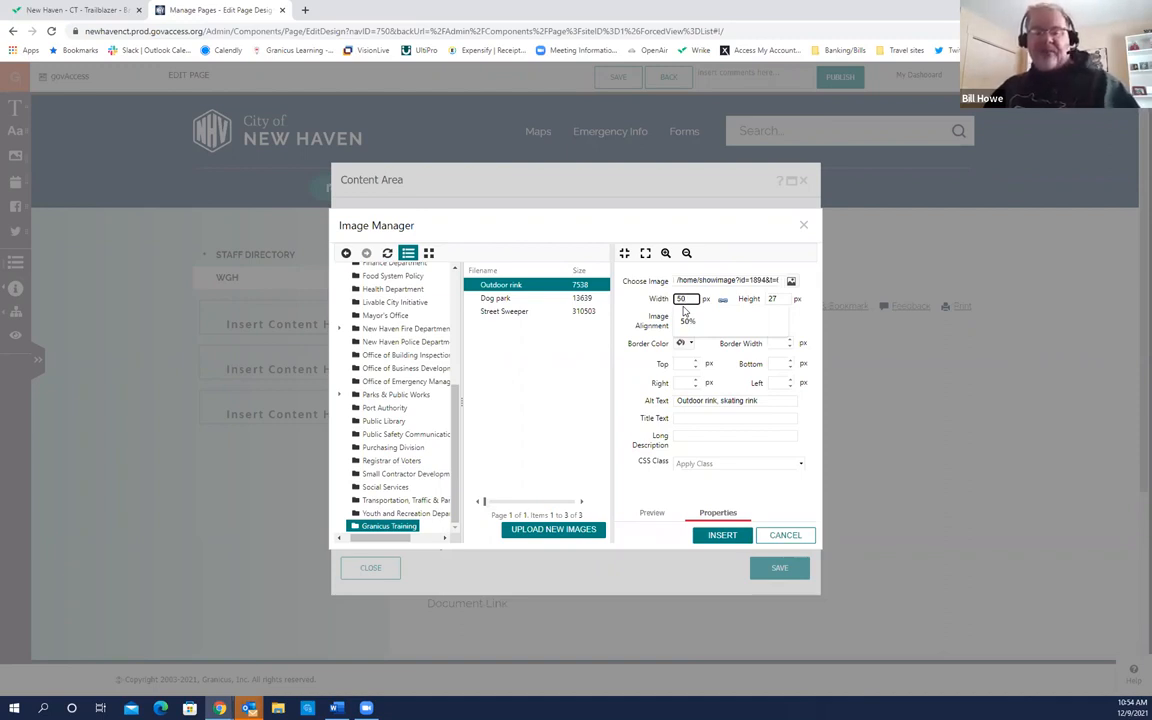
{"action": "left_click", "coordinate": [687, 320]}
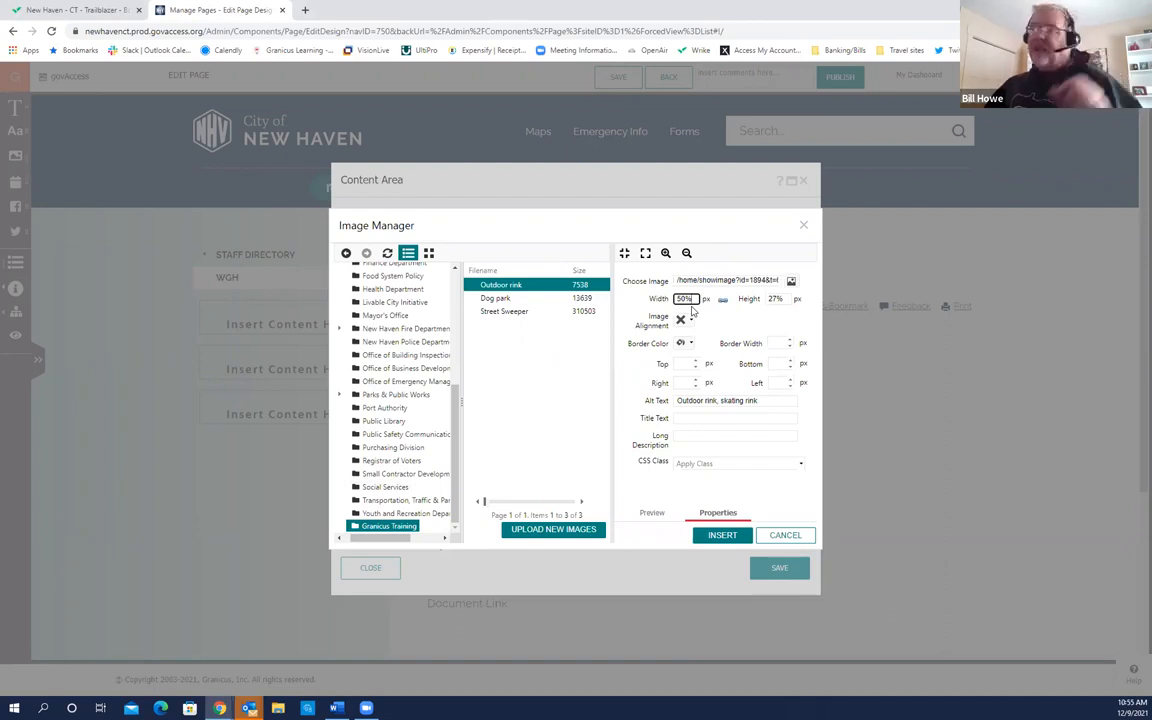
{"action": "left_click", "coordinate": [781, 311]}
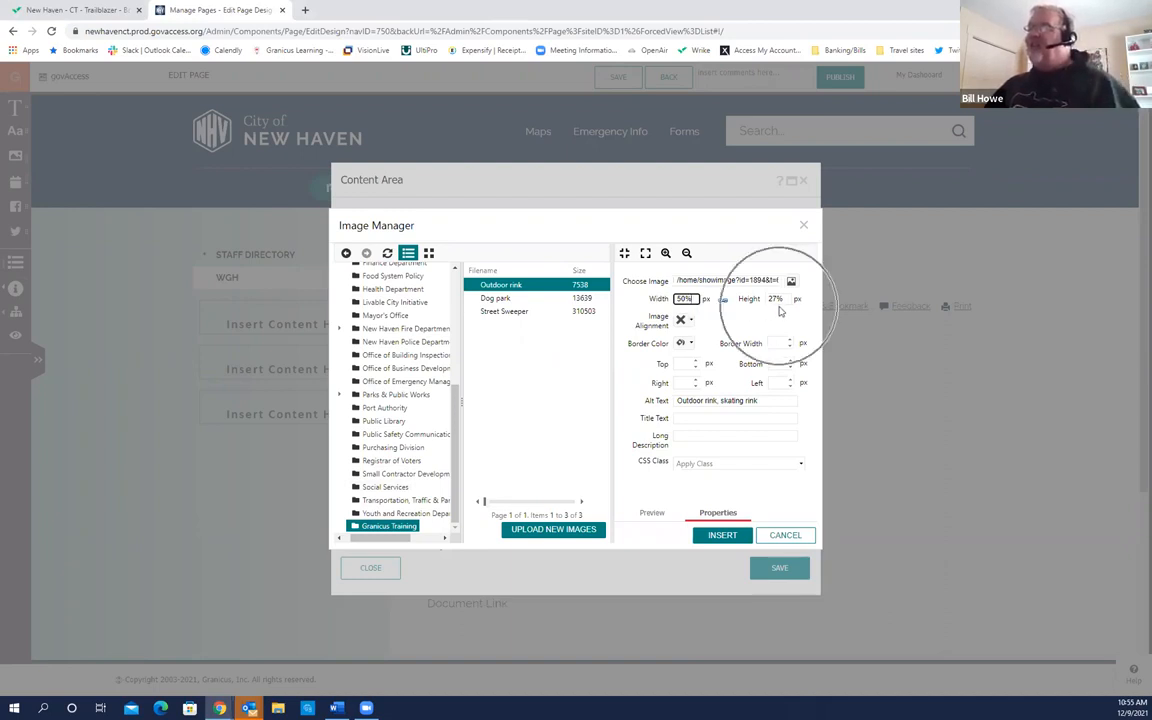
{"action": "left_click", "coordinate": [781, 311]}
{"action": "left_click", "coordinate": [781, 311]}
{"action": "left_click", "coordinate": [781, 311]}
{"action": "left_click", "coordinate": [781, 311]}
{"action": "left_click", "coordinate": [781, 311]}
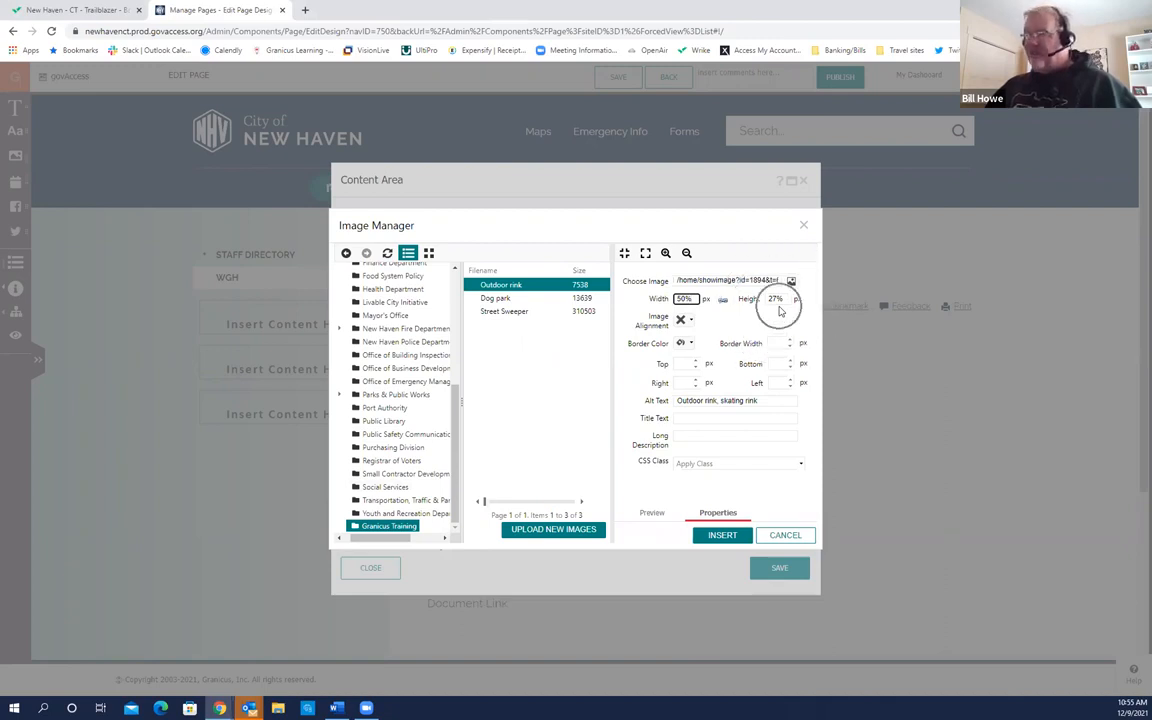
{"action": "left_click", "coordinate": [781, 311]}
{"action": "left_click", "coordinate": [781, 311]}
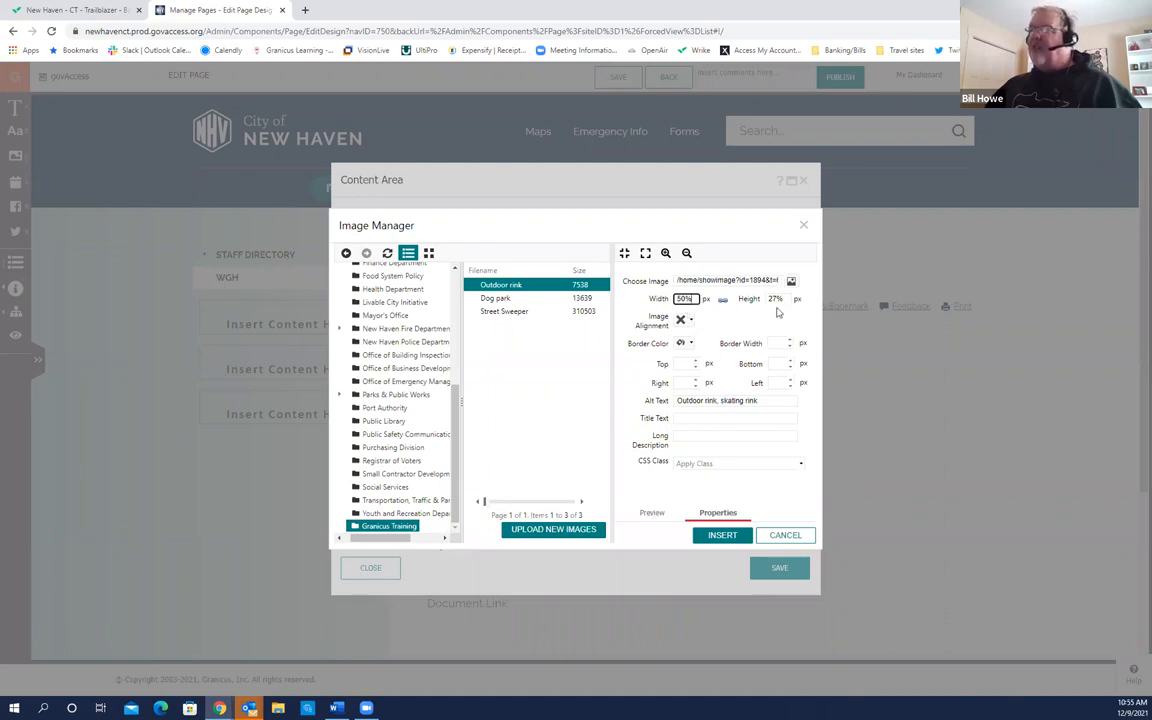
{"action": "left_click", "coordinate": [725, 537]}
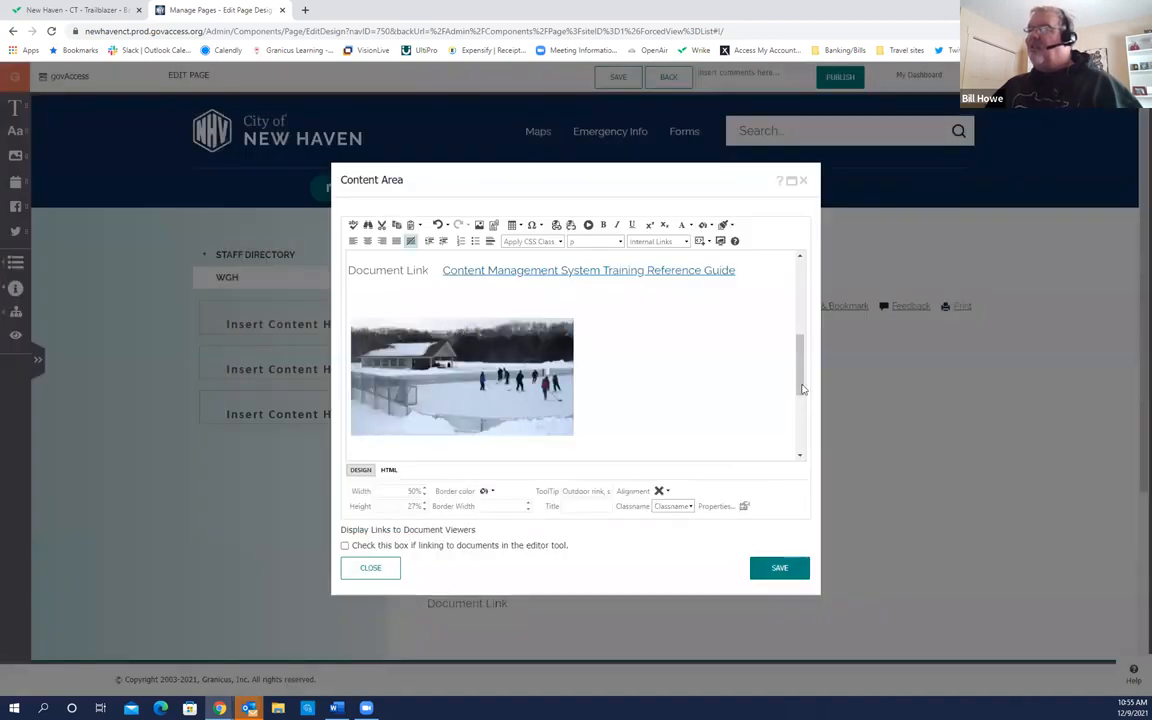
Step: Locate the inserted Outdoor rink photo below the links and select it in the editor
{"action": "left_click_drag", "start_coordinate": [802, 389], "coordinate": [800, 403]}
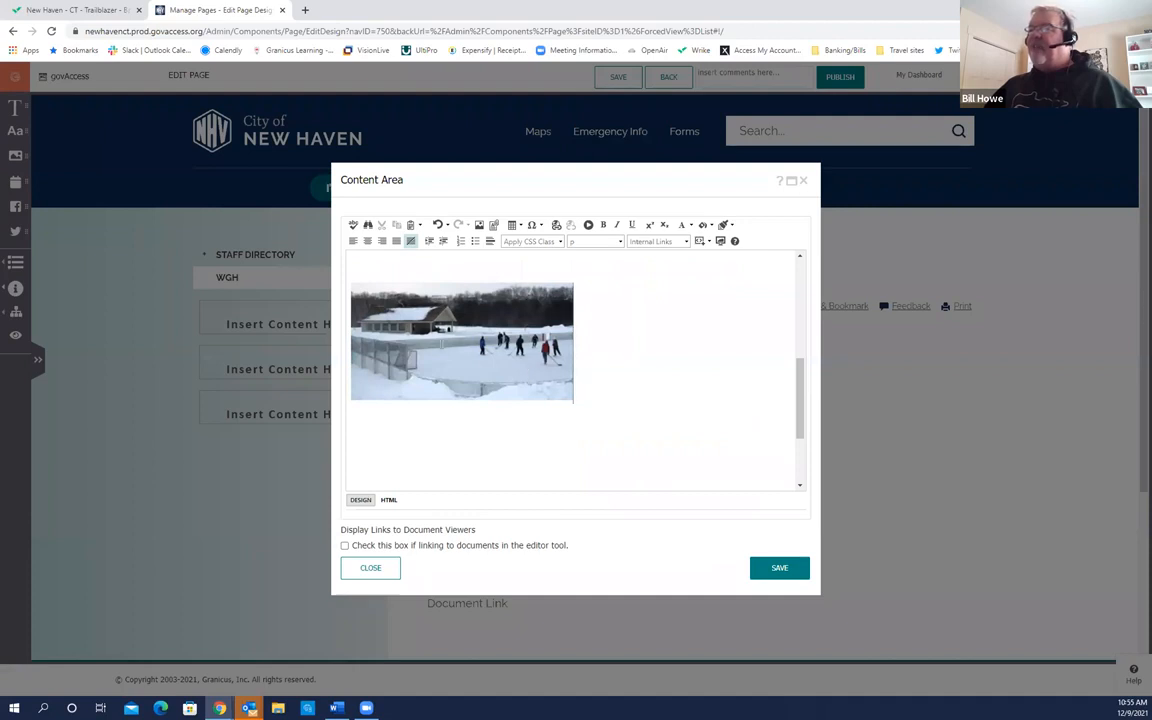
{"action": "left_click", "coordinate": [417, 306]}
{"action": "left_click", "coordinate": [656, 349]}
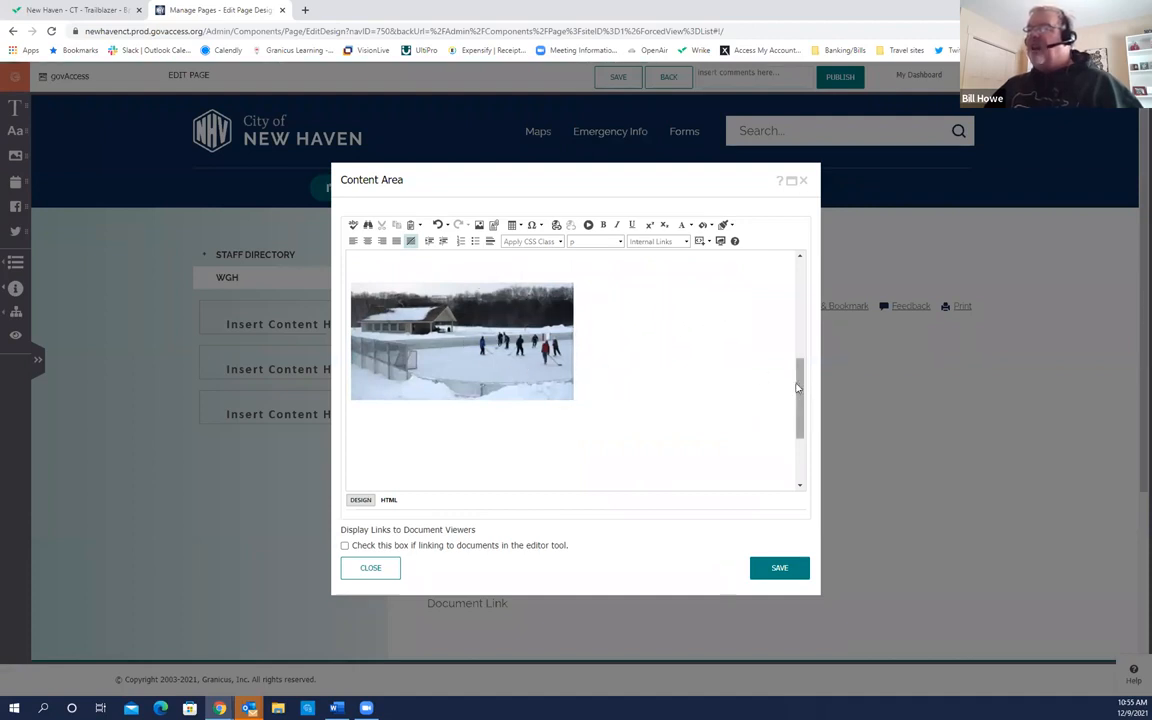
{"action": "left_click_drag", "start_coordinate": [798, 387], "coordinate": [798, 393]}
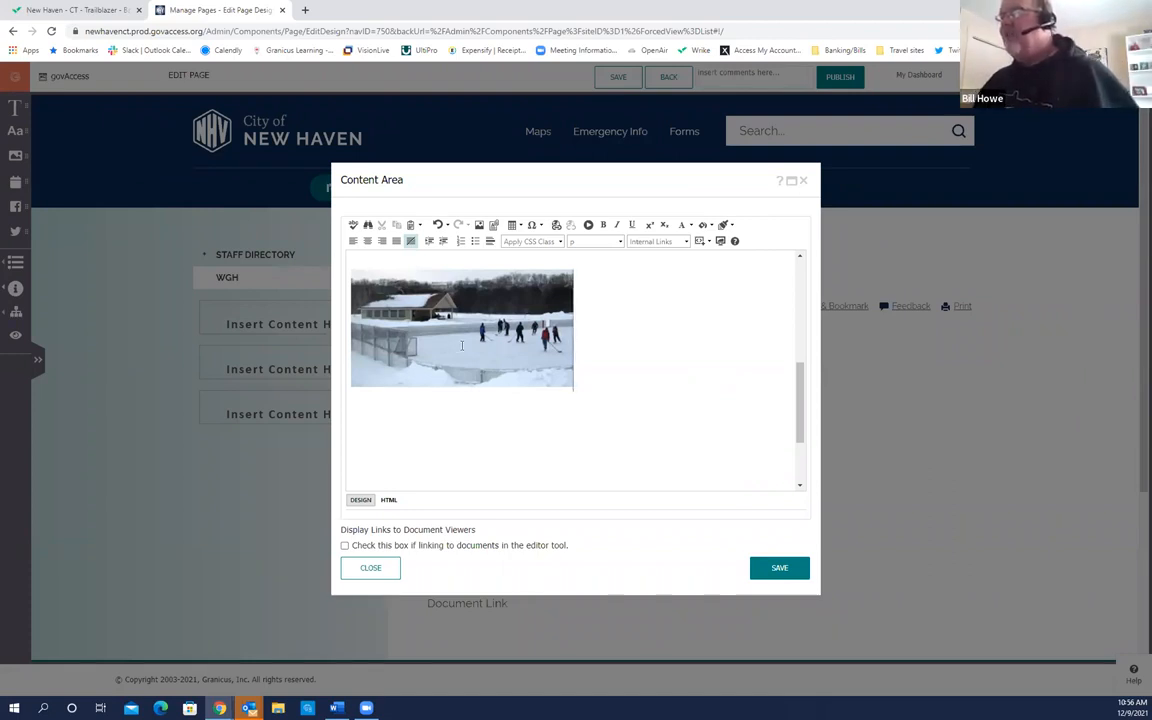
{"action": "left_click", "coordinate": [461, 345]}
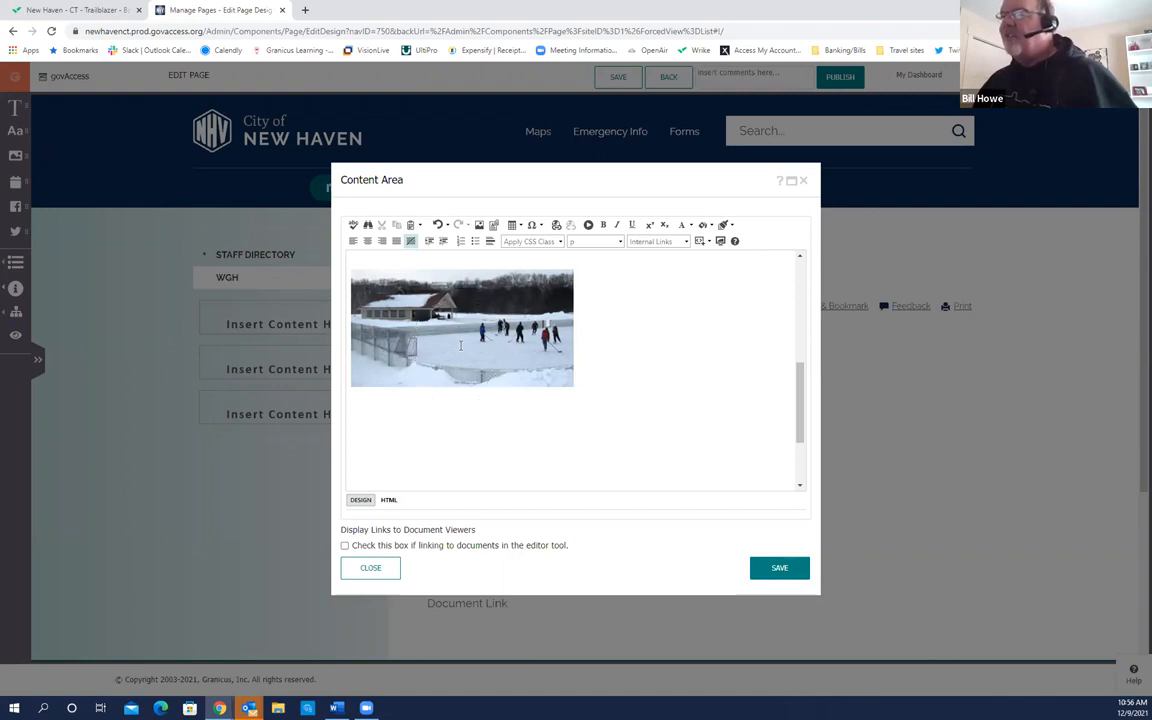
{"action": "left_click", "coordinate": [461, 345]}
{"action": "left_click", "coordinate": [461, 345]}
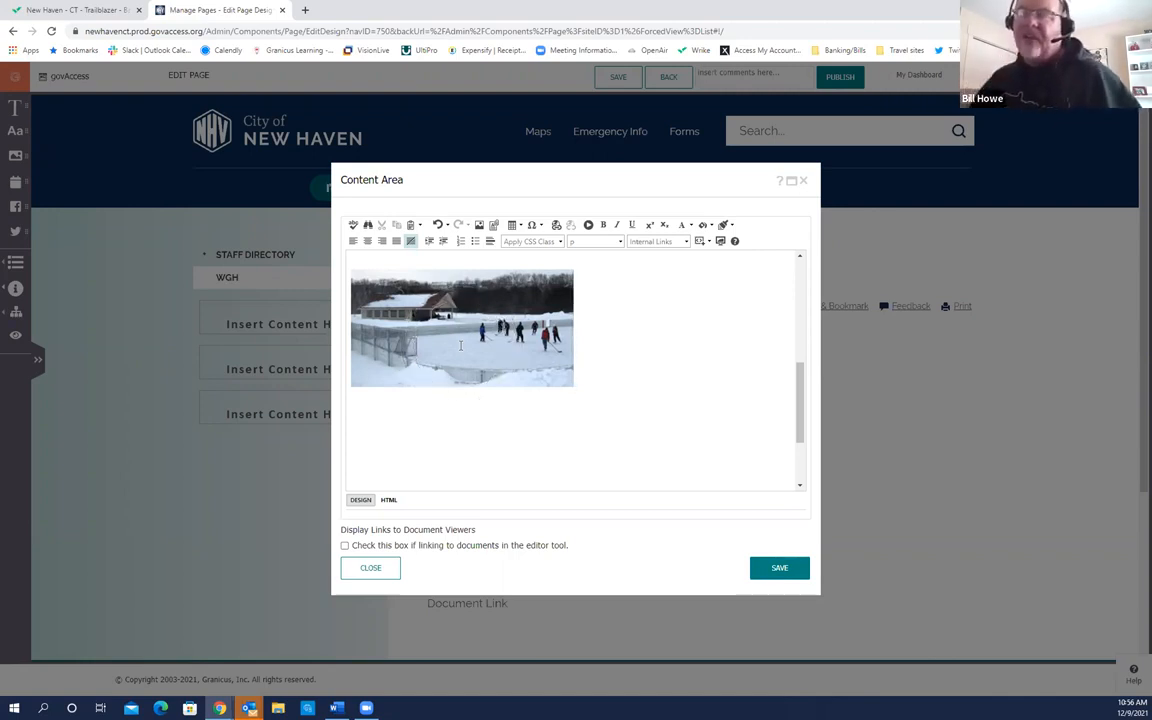
{"action": "left_click", "coordinate": [461, 344]}
{"action": "left_click", "coordinate": [461, 344]}
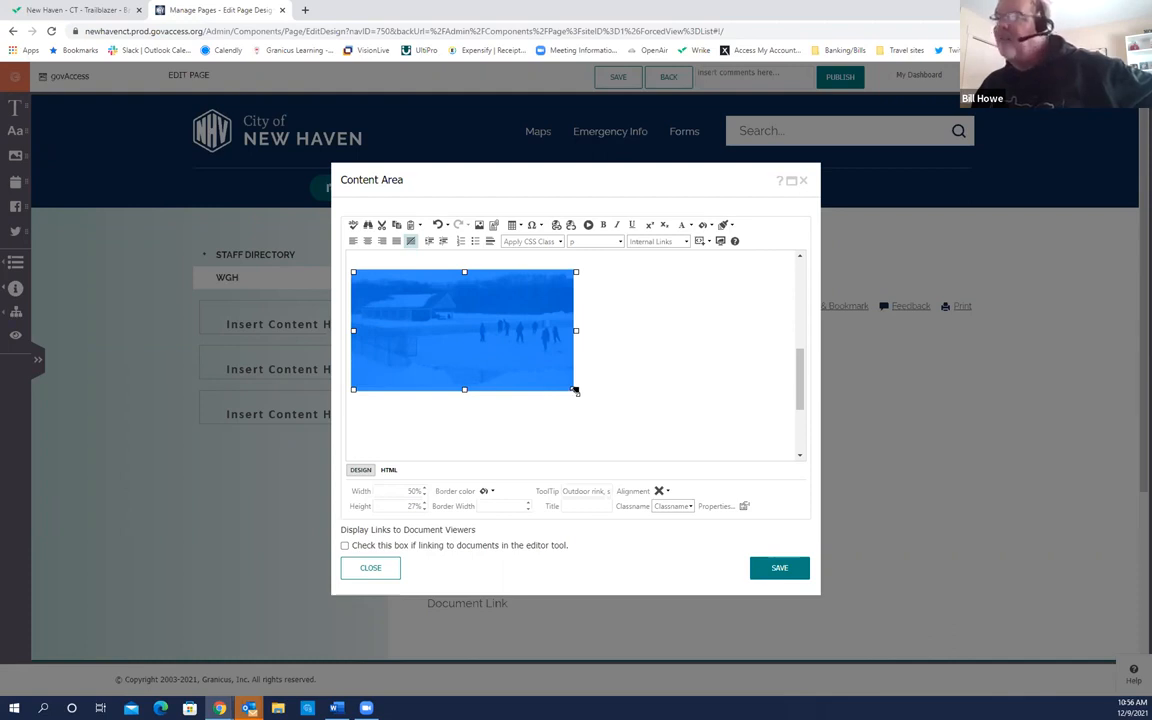
Step: Enlarge the rink photo with its corner handle to about 543.171 × 287 px
{"action": "left_click_drag", "start_coordinate": [576, 391], "coordinate": [698, 445]}
{"action": "left_click", "coordinate": [743, 411]}
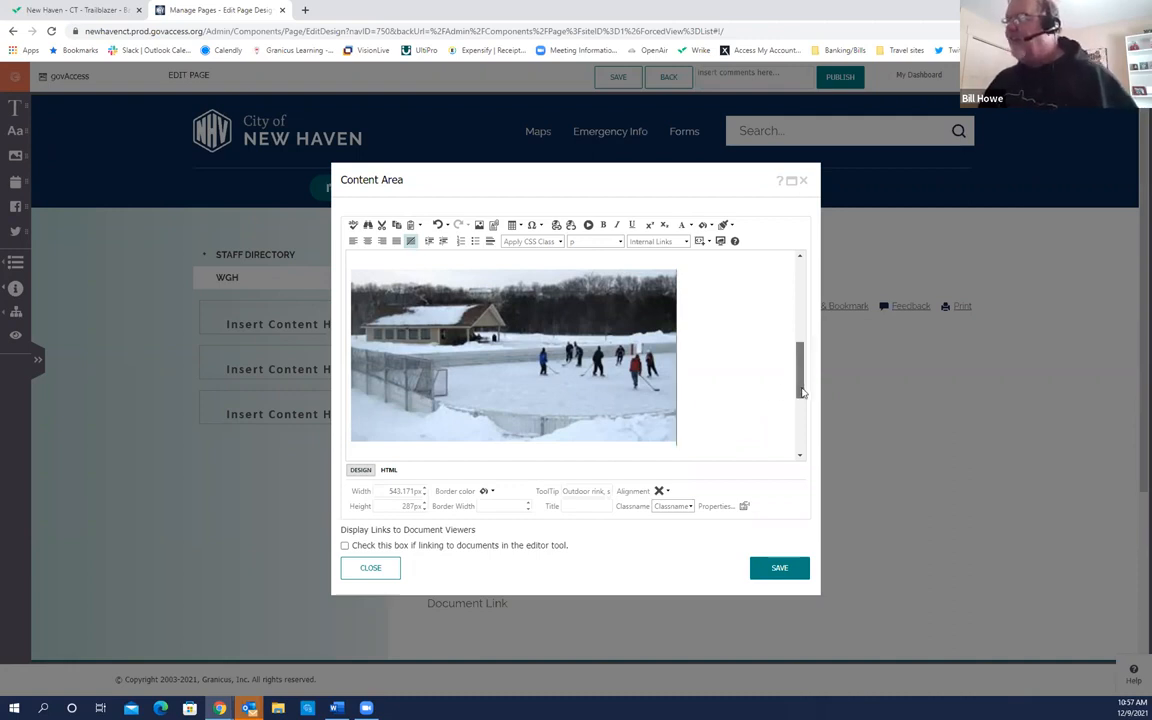
{"action": "scroll", "coordinate": [801, 392], "scroll_direction": "down", "scroll_amount": 1}
Step: Type 'Skating rink is open.' after the photo and 'fun for the whole family!' on a new line
{"action": "left_click", "coordinate": [712, 385]}
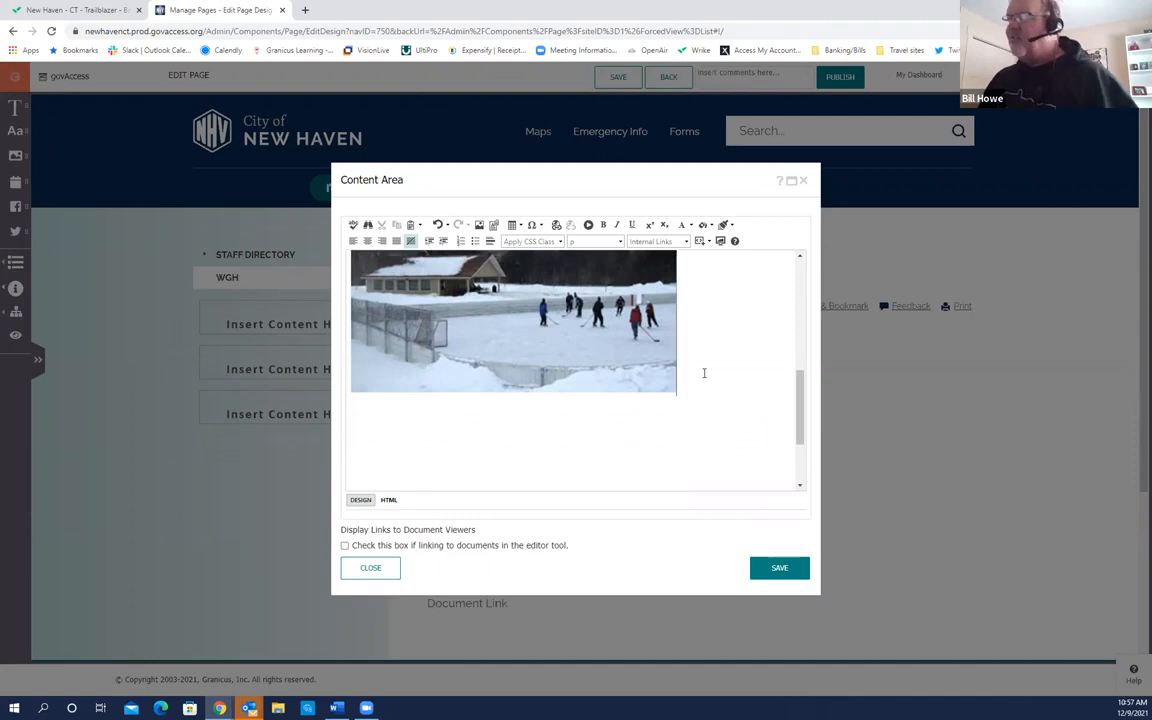
{"action": "type", "text": "Skating rink is open."}
{"action": "key", "text": "Return"}
{"action": "type", "text": "fun for the whole family!"}
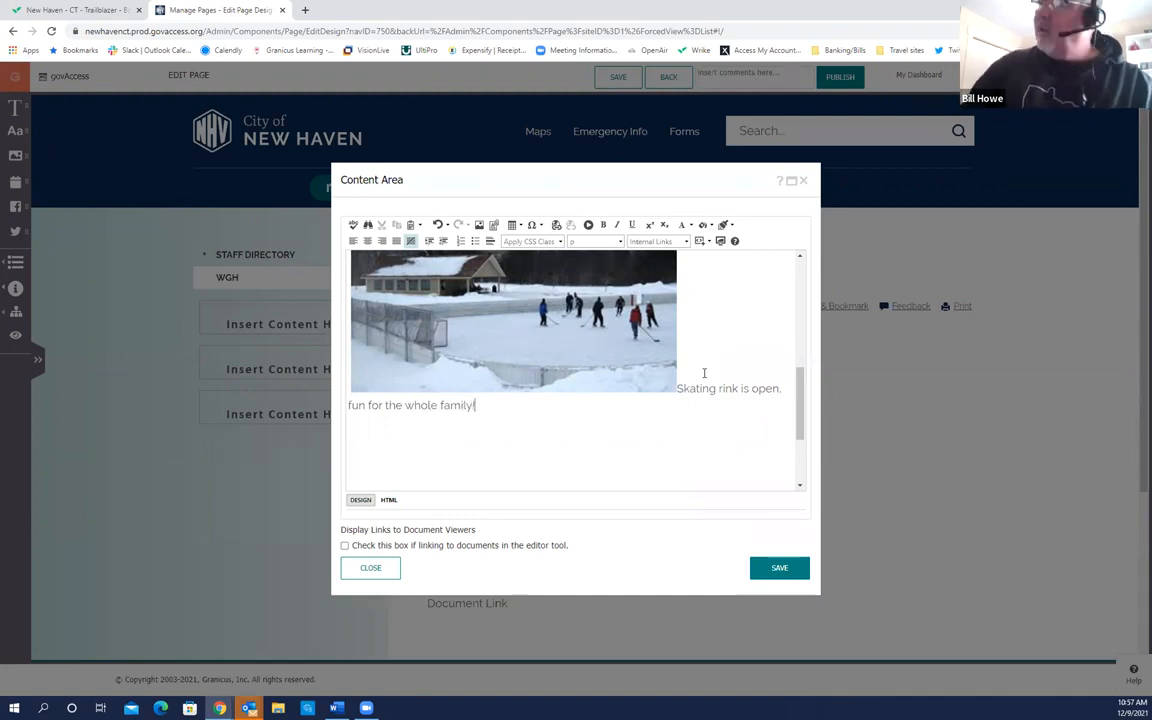
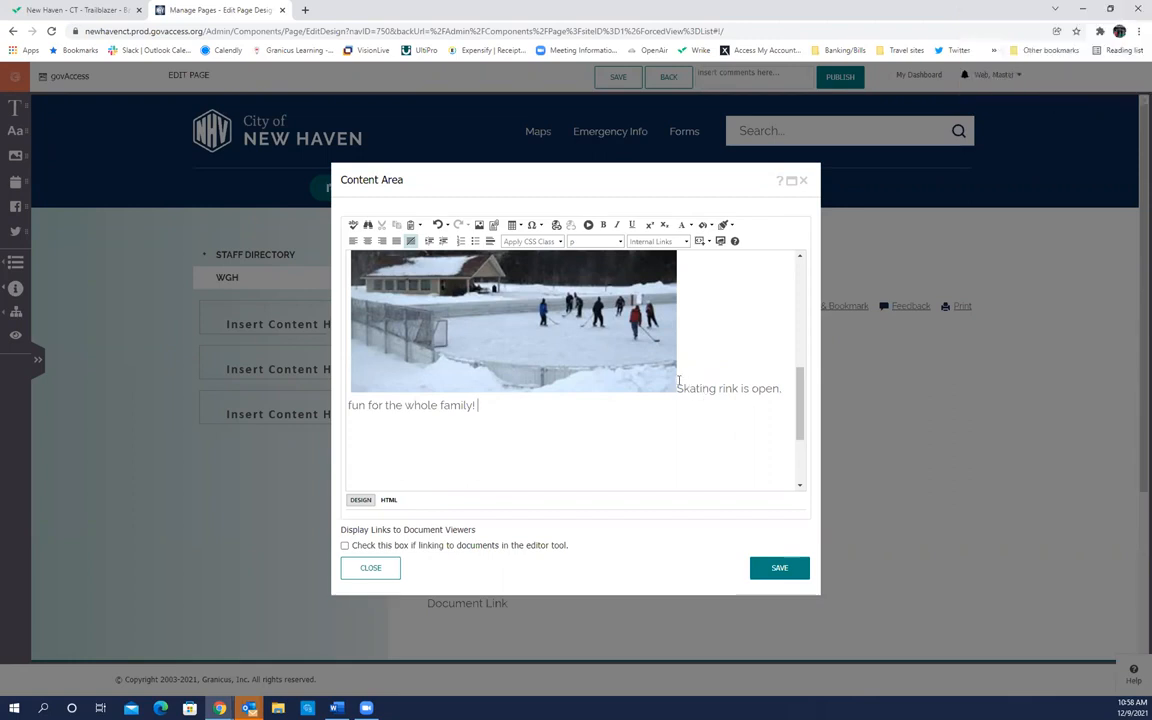
Step: Copy 'Skating rink is open. fun for the whole family!' and paste it three more times after 'family!'
{"action": "left_click_drag", "start_coordinate": [679, 382], "coordinate": [770, 411]}
{"action": "key", "text": "ctrl+c"}
{"action": "left_click", "coordinate": [498, 408]}
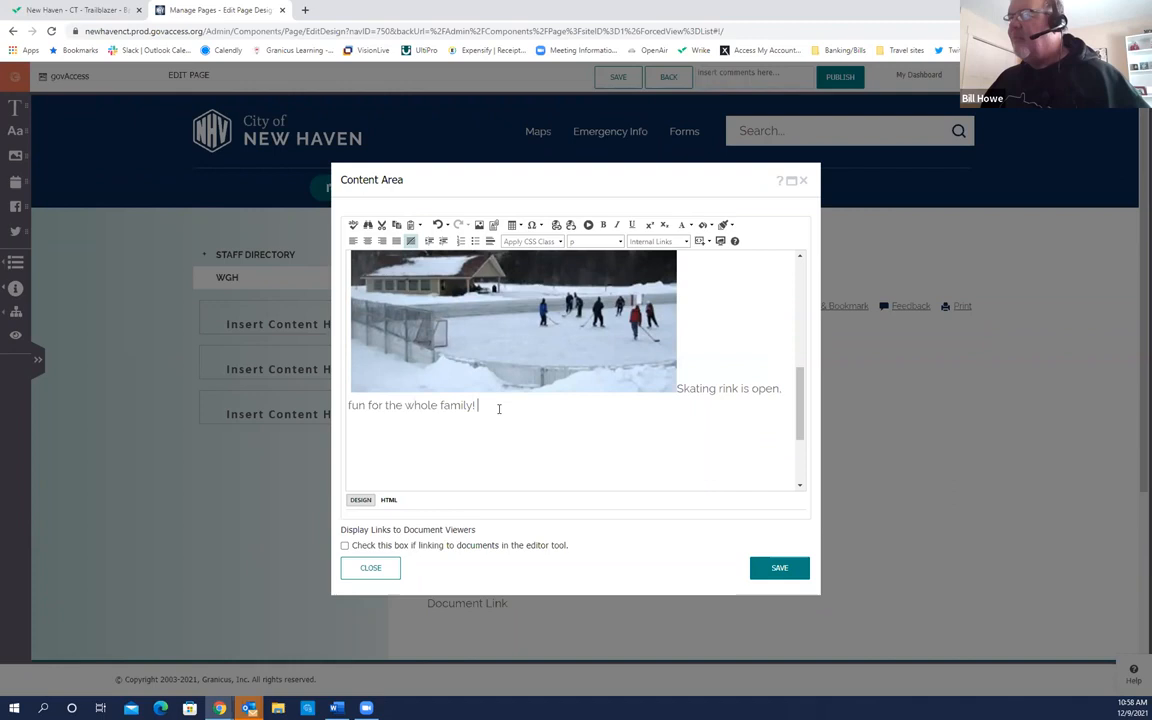
{"action": "key", "text": "ctrl+v"}
{"action": "key", "text": "ctrl+v"}
{"action": "key", "text": "ctrl+v"}
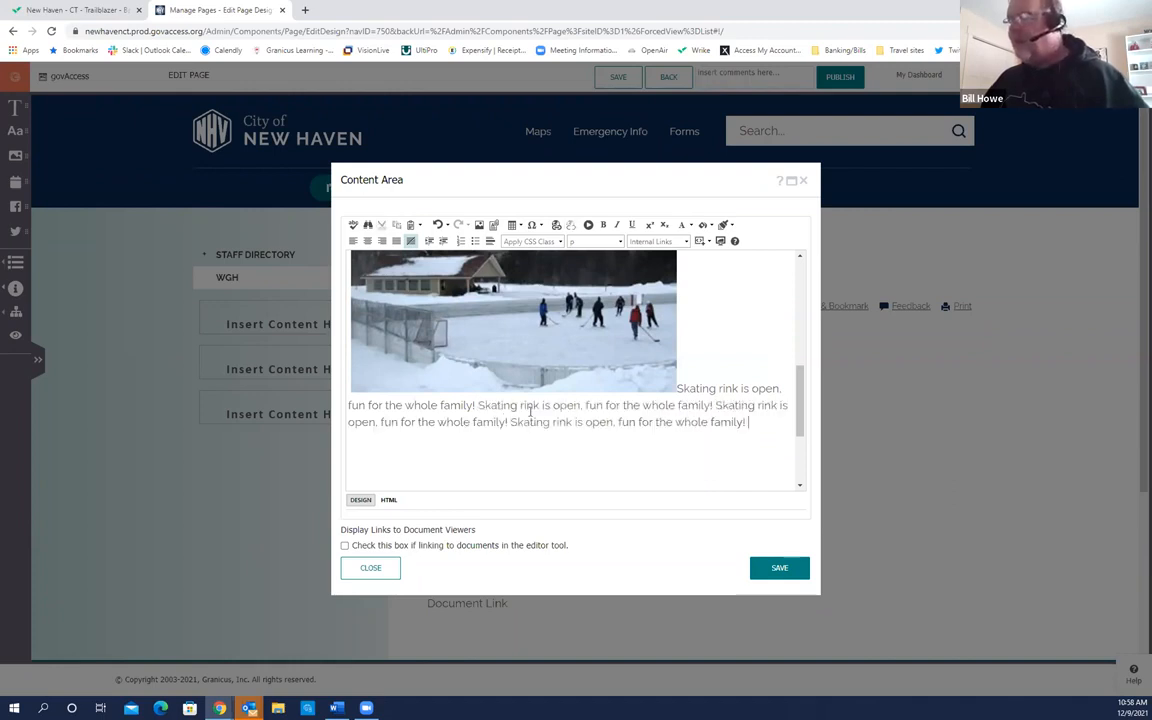
{"action": "mouse_move", "coordinate": [800, 420]}
{"action": "left_mouse_down"}
{"action": "mouse_move", "coordinate": [800, 393]}
{"action": "mouse_move", "coordinate": [801, 408]}
{"action": "left_mouse_up"}
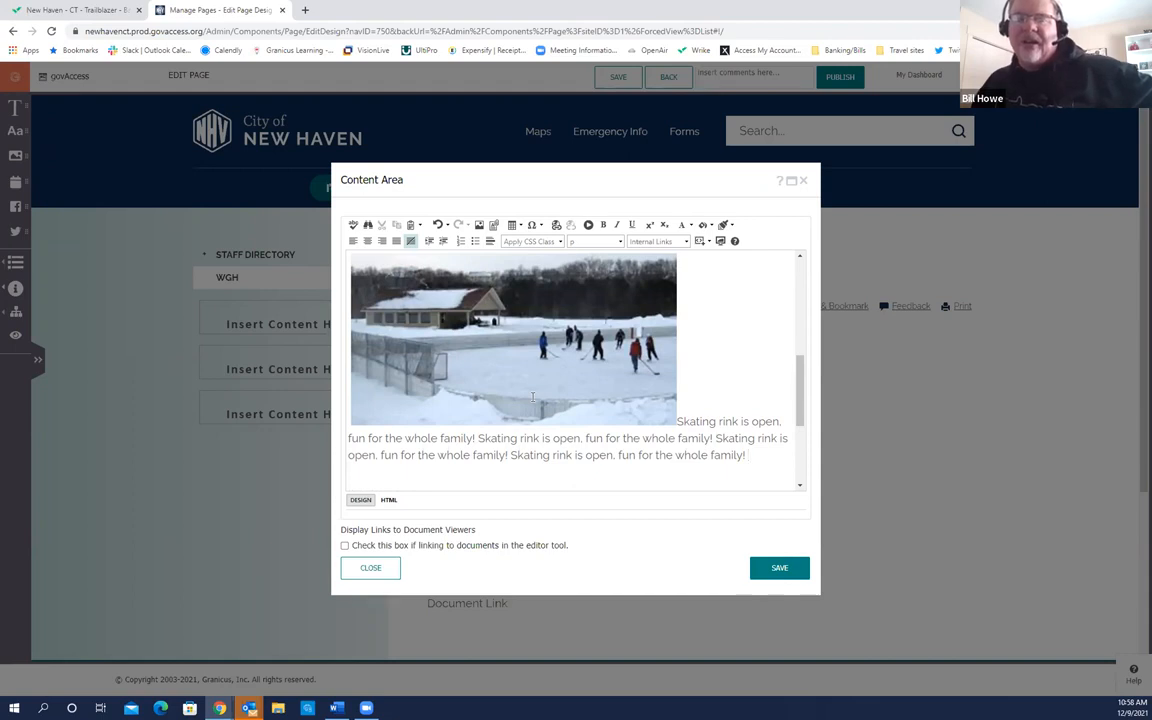
{"action": "left_click_drag", "start_coordinate": [800, 388], "coordinate": [800, 388]}
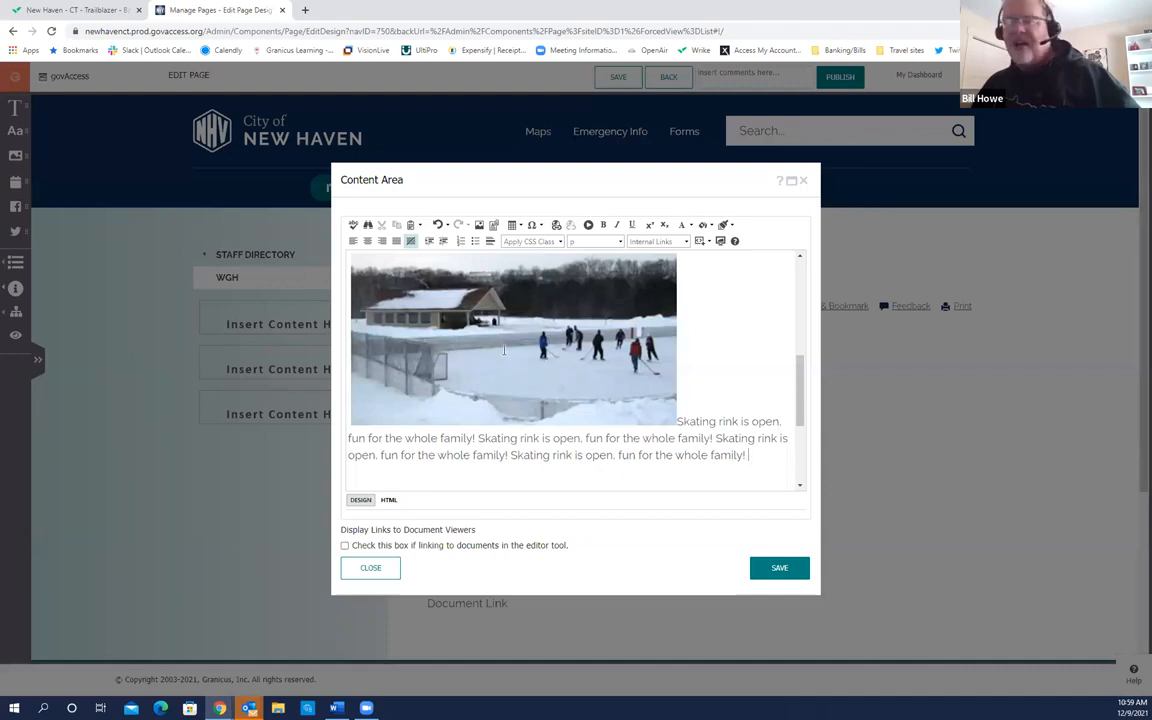
Step: Open the rink photo's image Properties and set its Image Alignment to left
{"action": "right_click", "coordinate": [507, 354]}
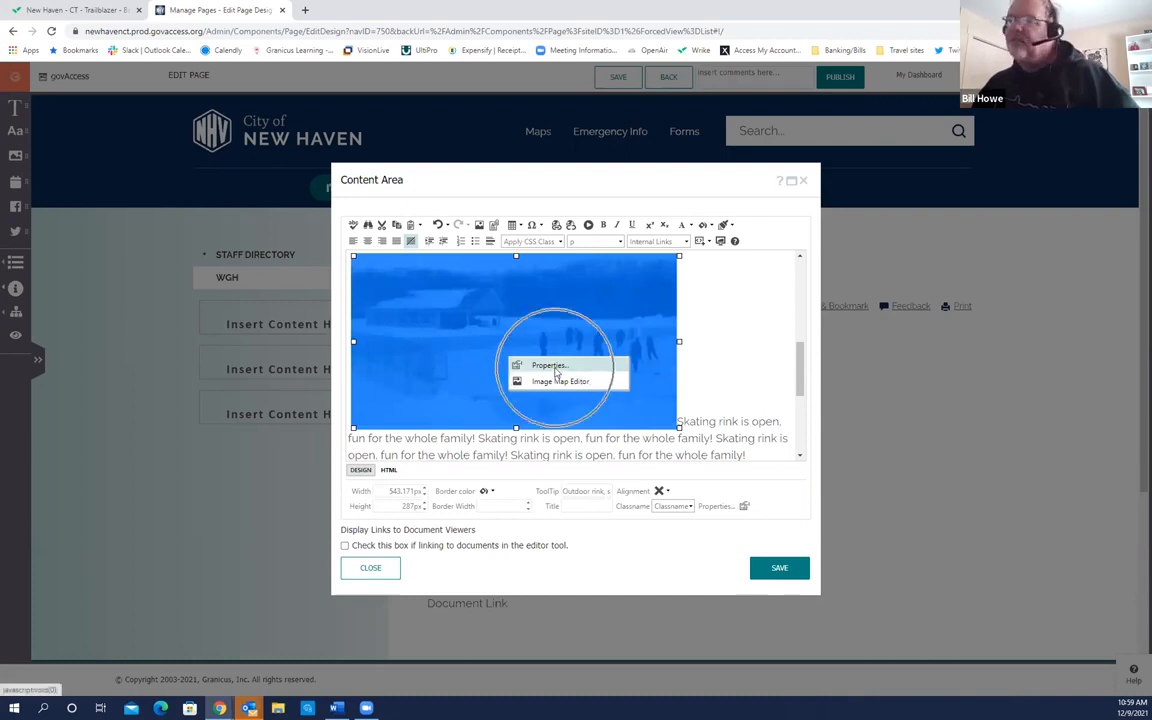
{"action": "left_click", "coordinate": [550, 366]}
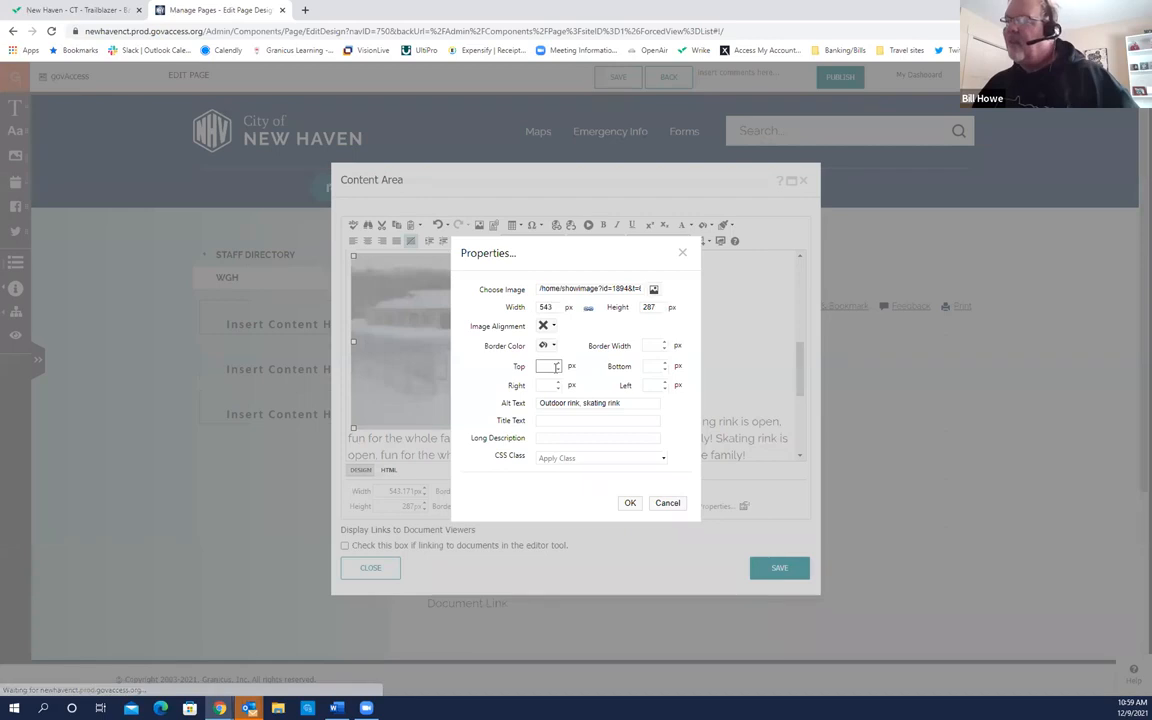
{"action": "double_click", "coordinate": [548, 308]}
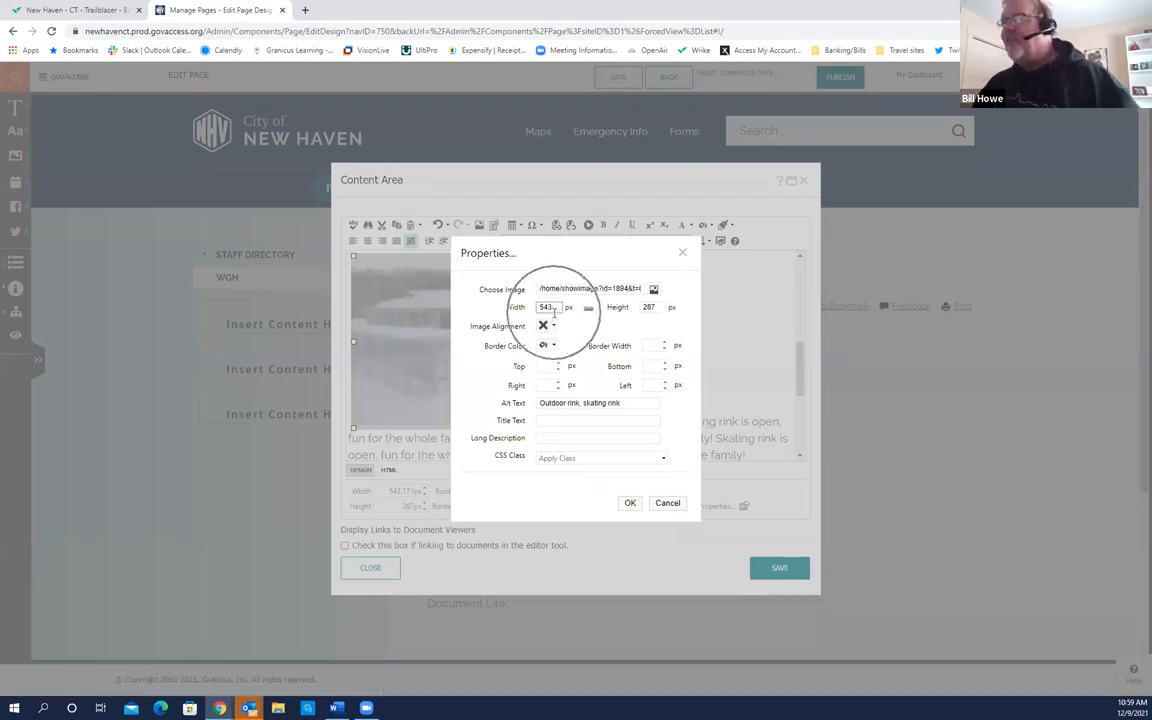
{"action": "left_click", "coordinate": [648, 308]}
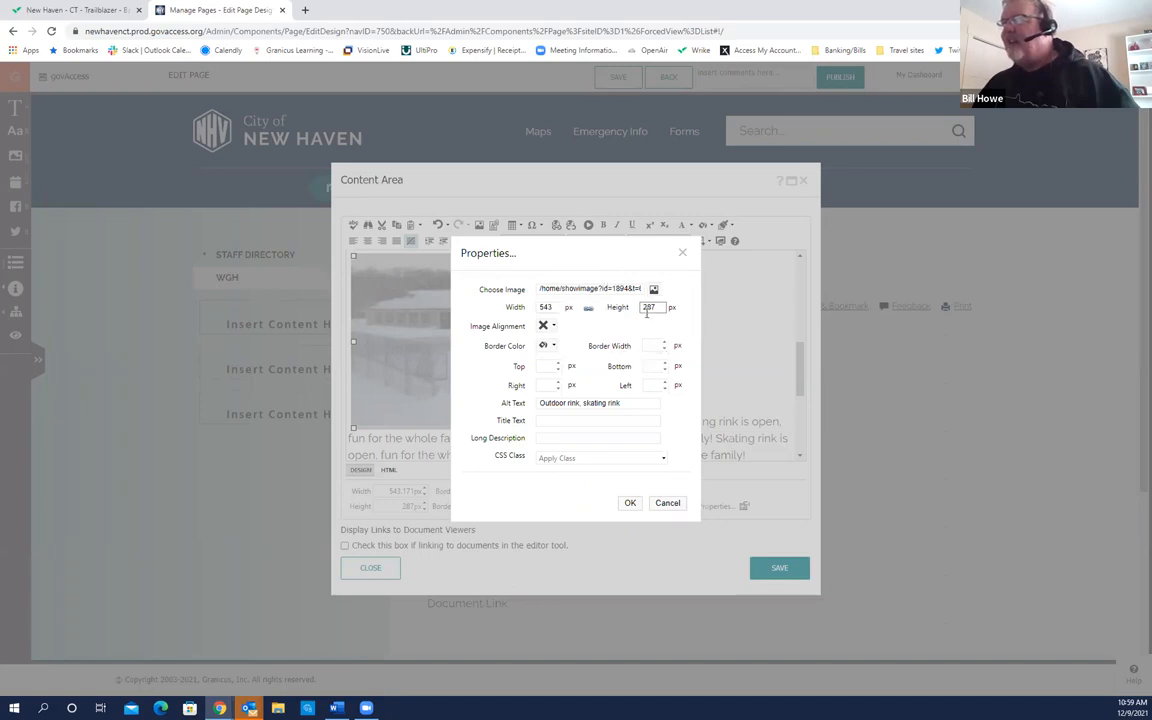
{"action": "left_click", "coordinate": [550, 327]}
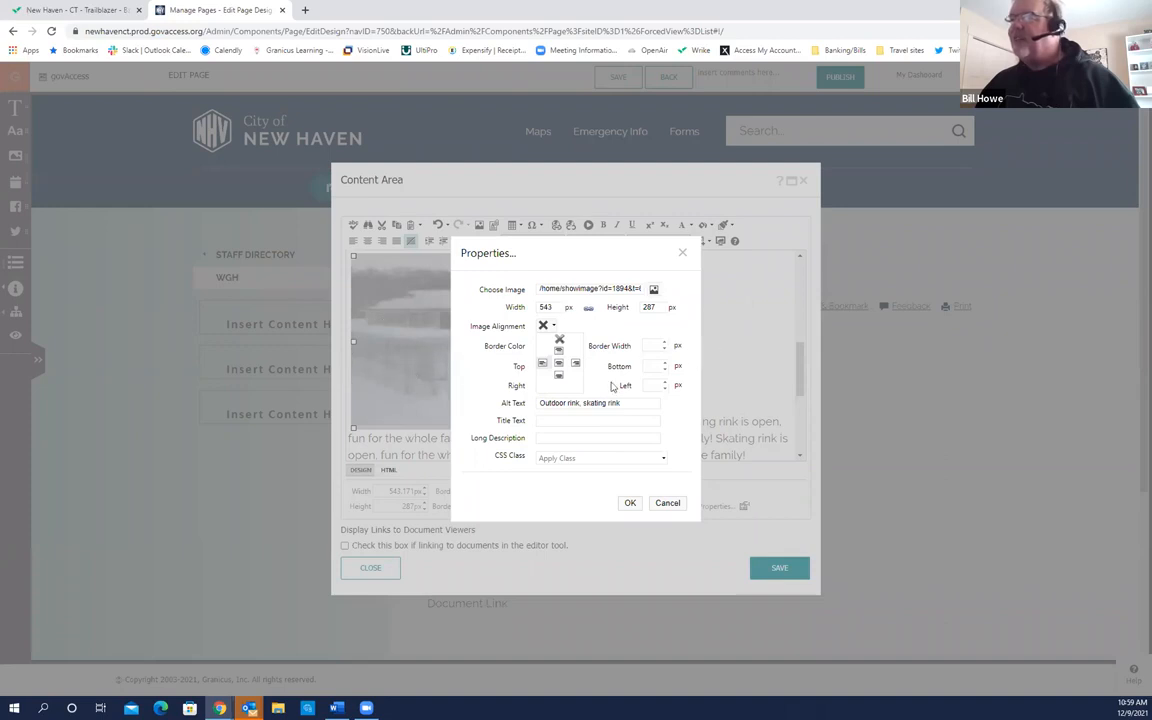
{"action": "left_click", "coordinate": [541, 363]}
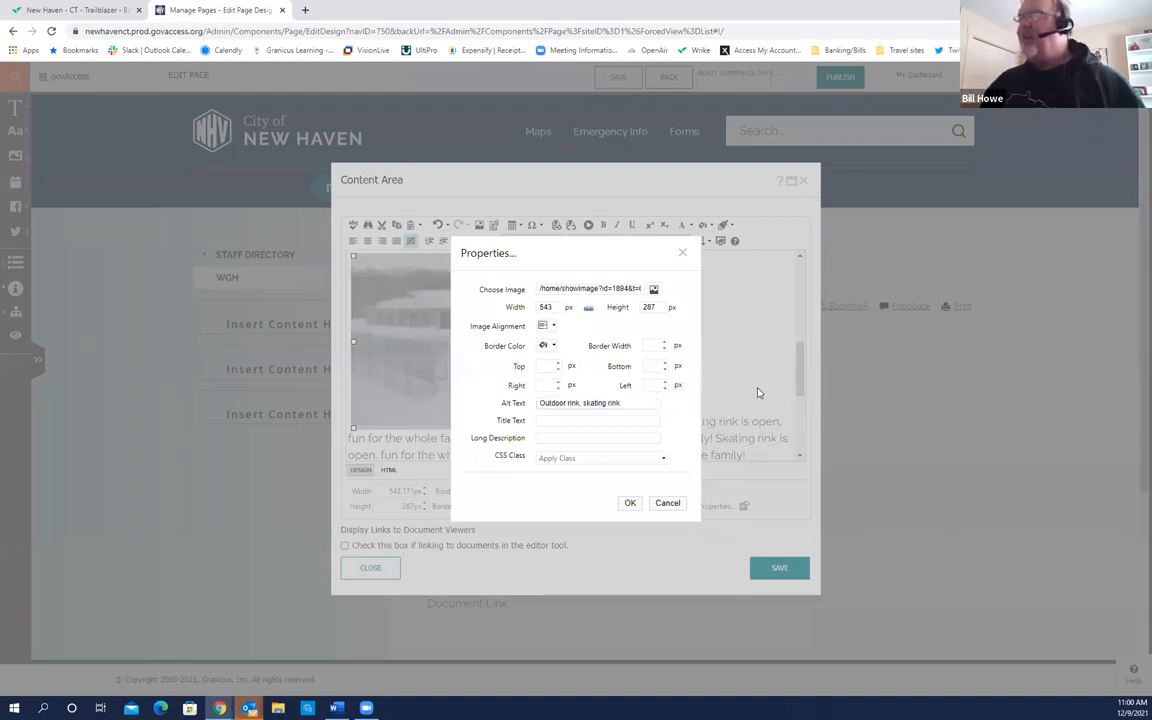
Step: Give the rink photo 15 px right spacing and a red border, then apply the properties
{"action": "left_click", "coordinate": [548, 386]}
{"action": "left_click", "coordinate": [551, 367]}
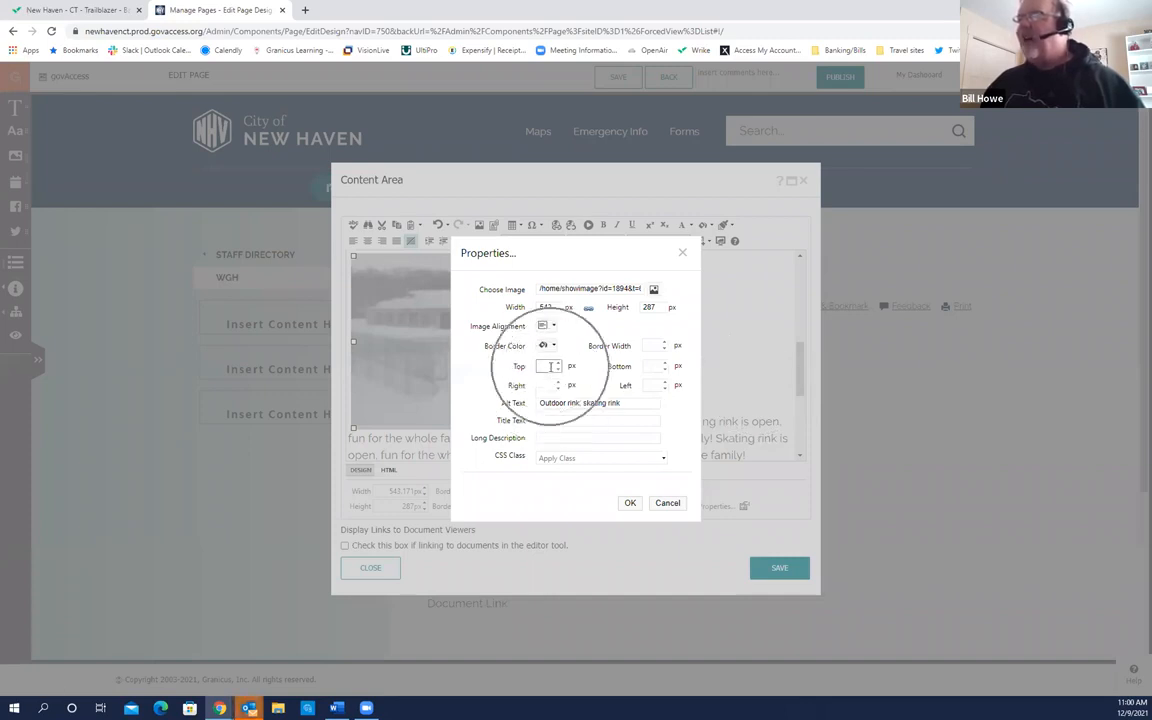
{"action": "left_click", "coordinate": [550, 367]}
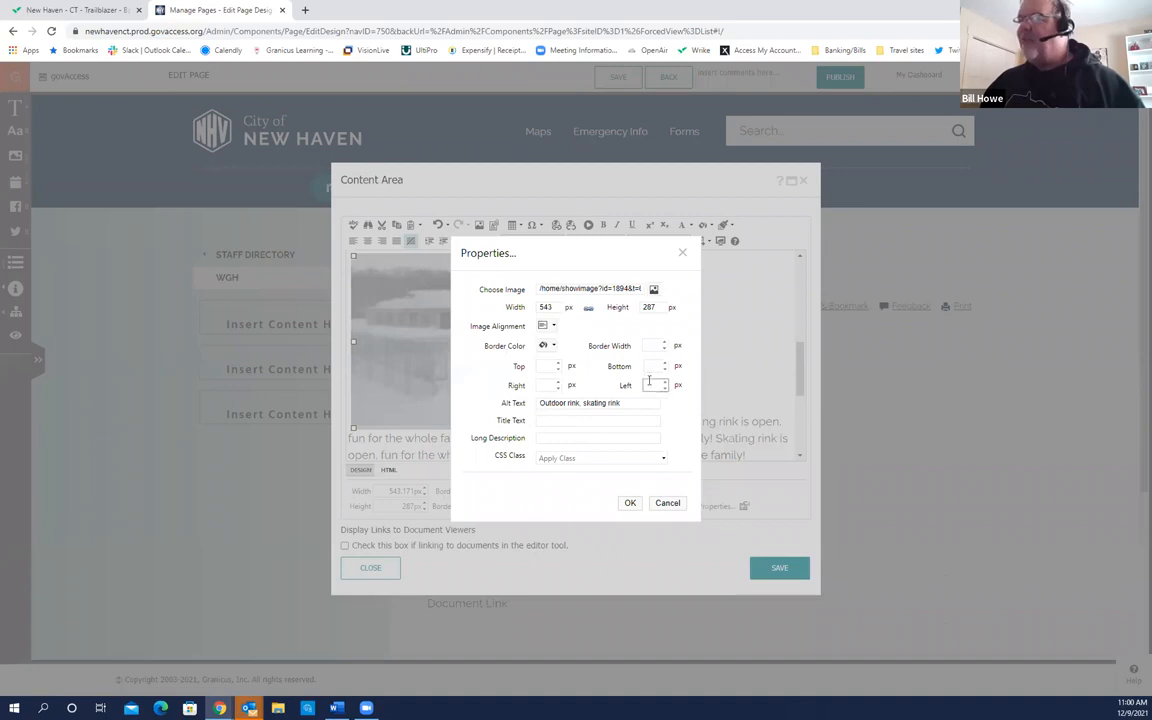
{"action": "left_click", "coordinate": [548, 385]}
{"action": "left_click", "coordinate": [555, 385]}
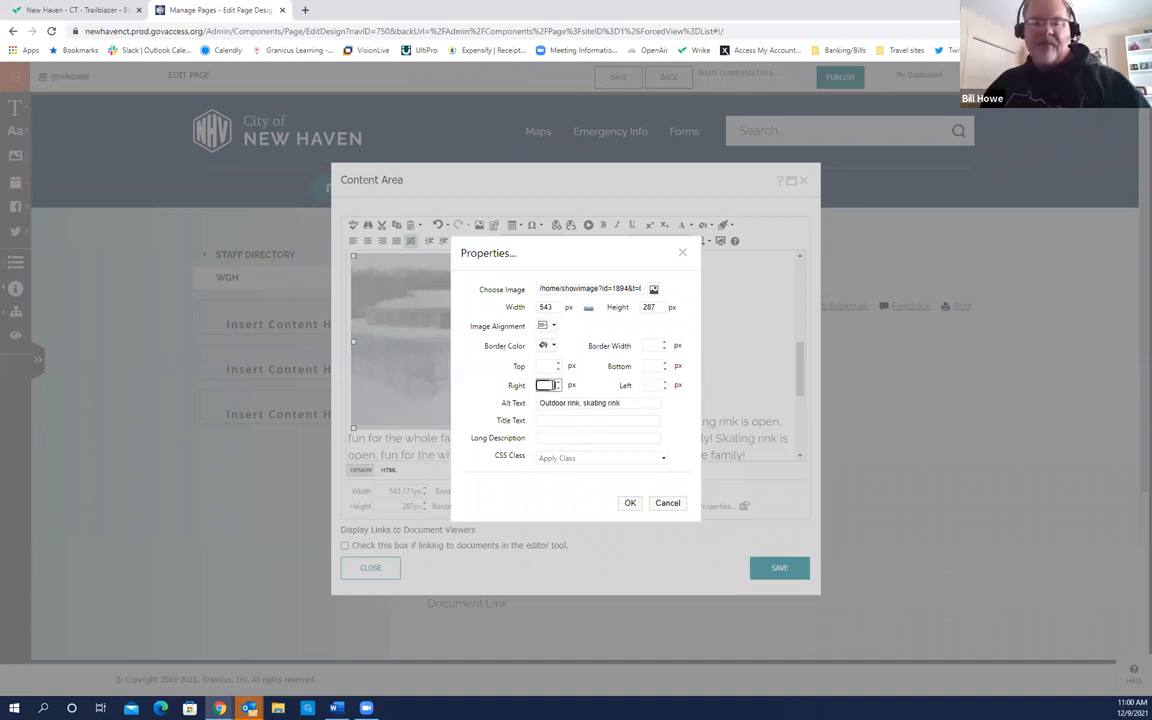
{"action": "type", "text": "15"}
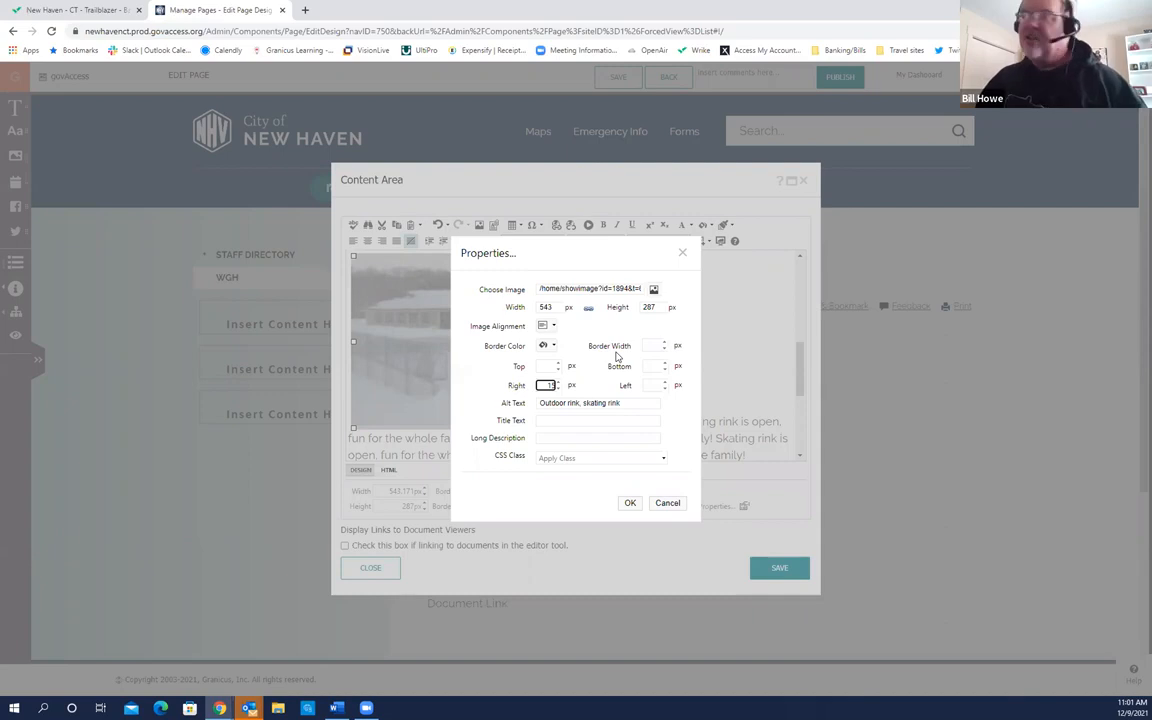
{"action": "left_click", "coordinate": [553, 347]}
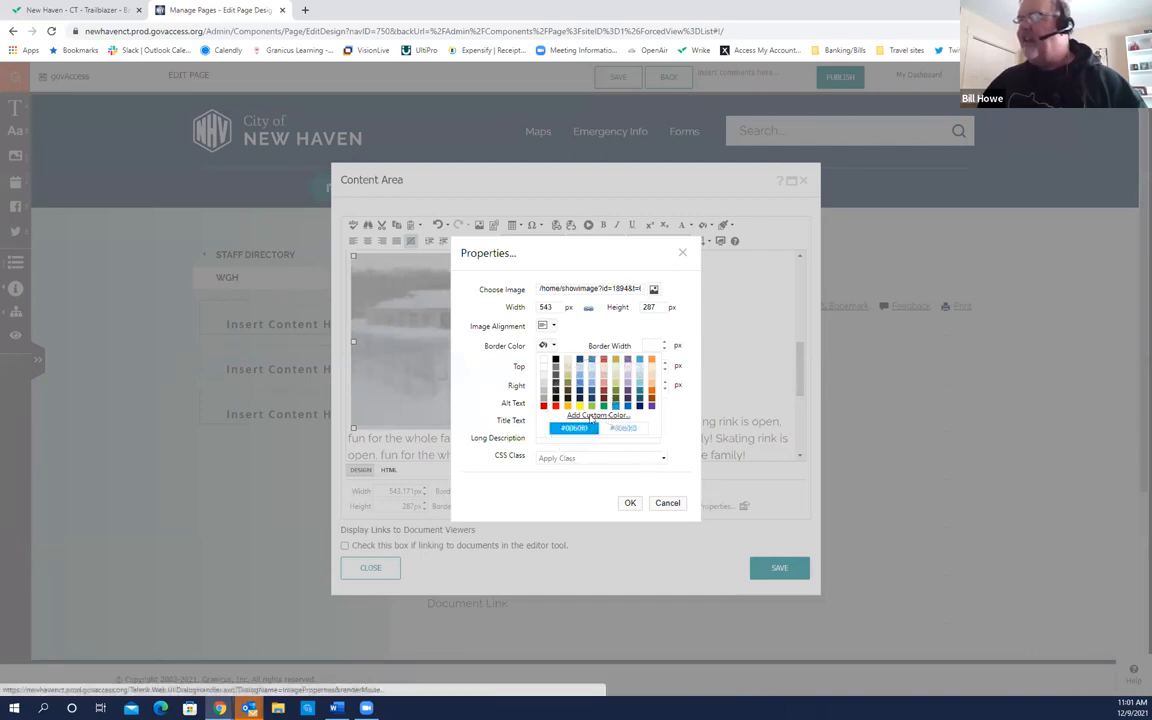
{"action": "left_click", "coordinate": [556, 406]}
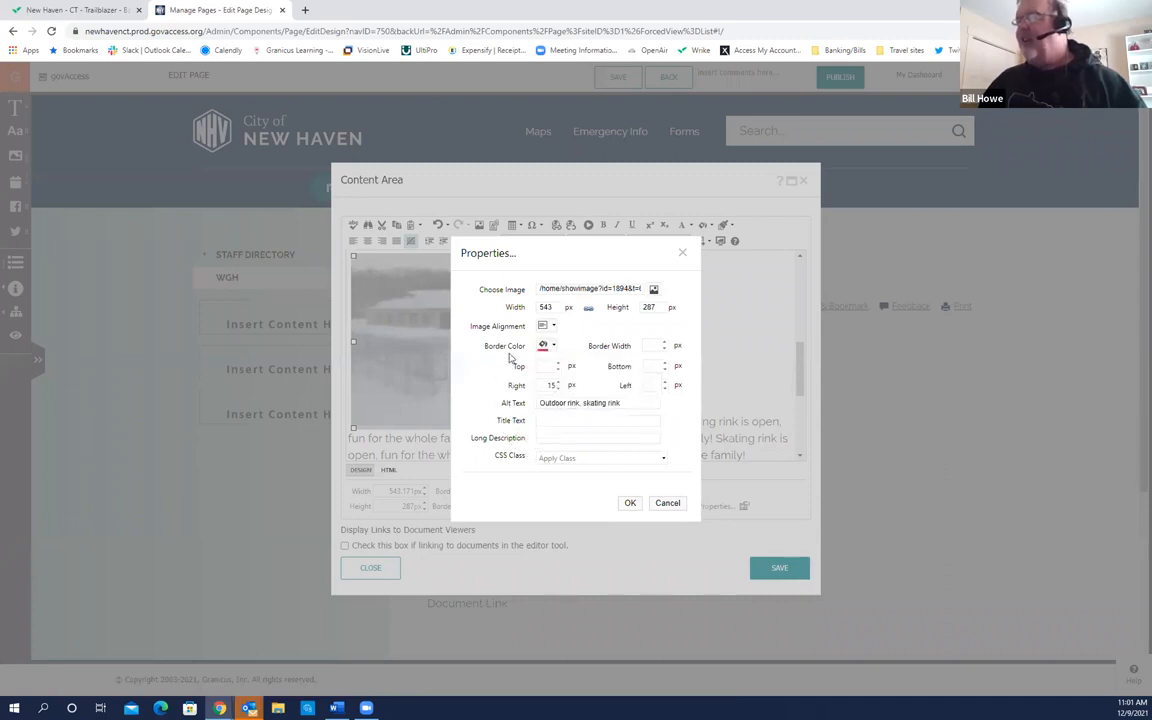
{"action": "left_click", "coordinate": [651, 345]}
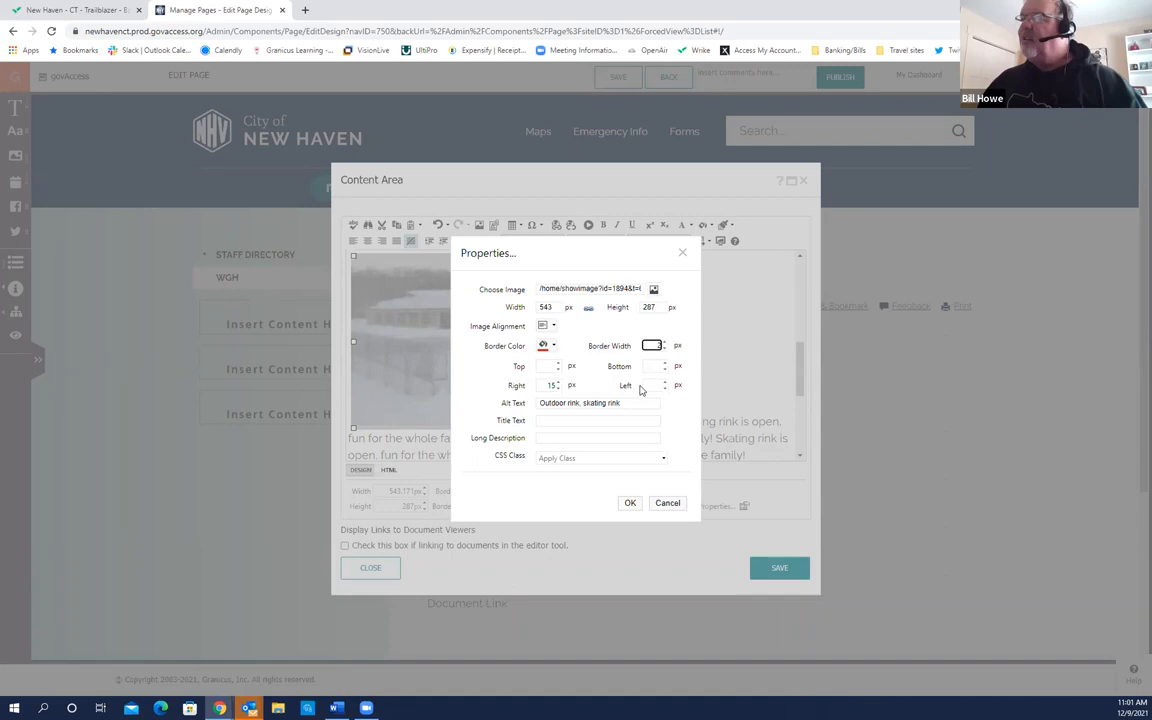
{"action": "left_click", "coordinate": [631, 505]}
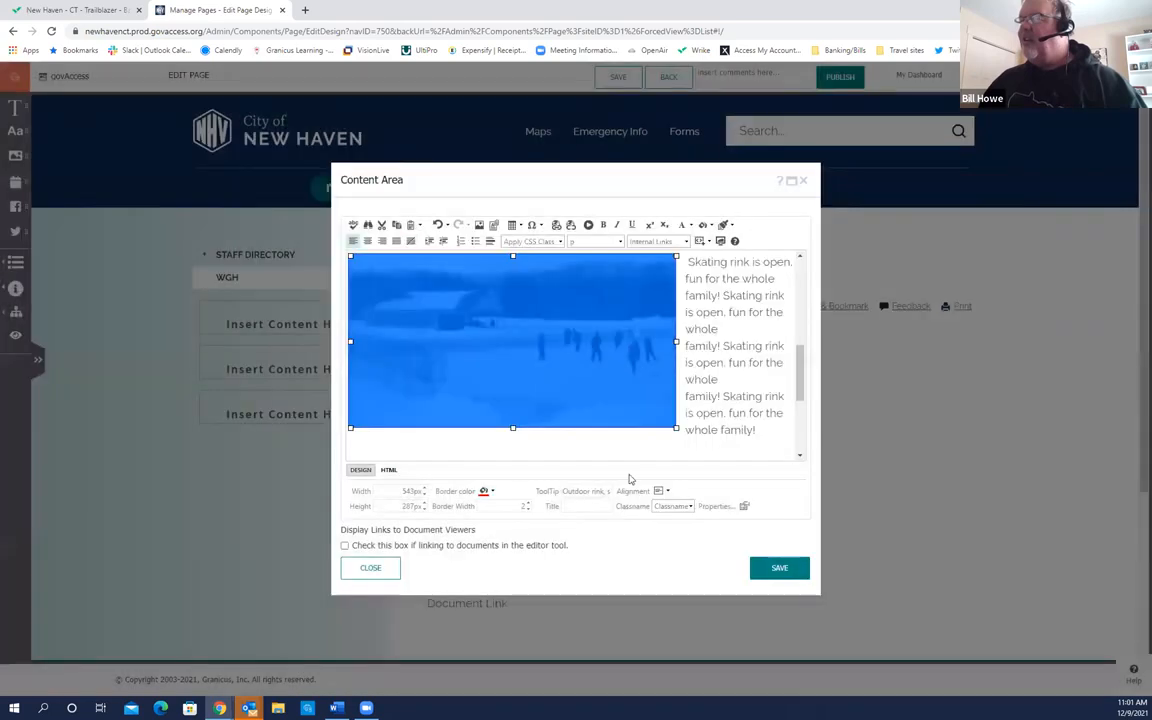
Step: Deselect the photo and place the caret in the rink text wrapping beside it
{"action": "left_click", "coordinate": [562, 445]}
{"action": "mouse_move", "coordinate": [799, 385]}
{"action": "left_mouse_down"}
{"action": "mouse_move", "coordinate": [799, 405]}
{"action": "mouse_move", "coordinate": [797, 376]}
{"action": "left_mouse_up"}
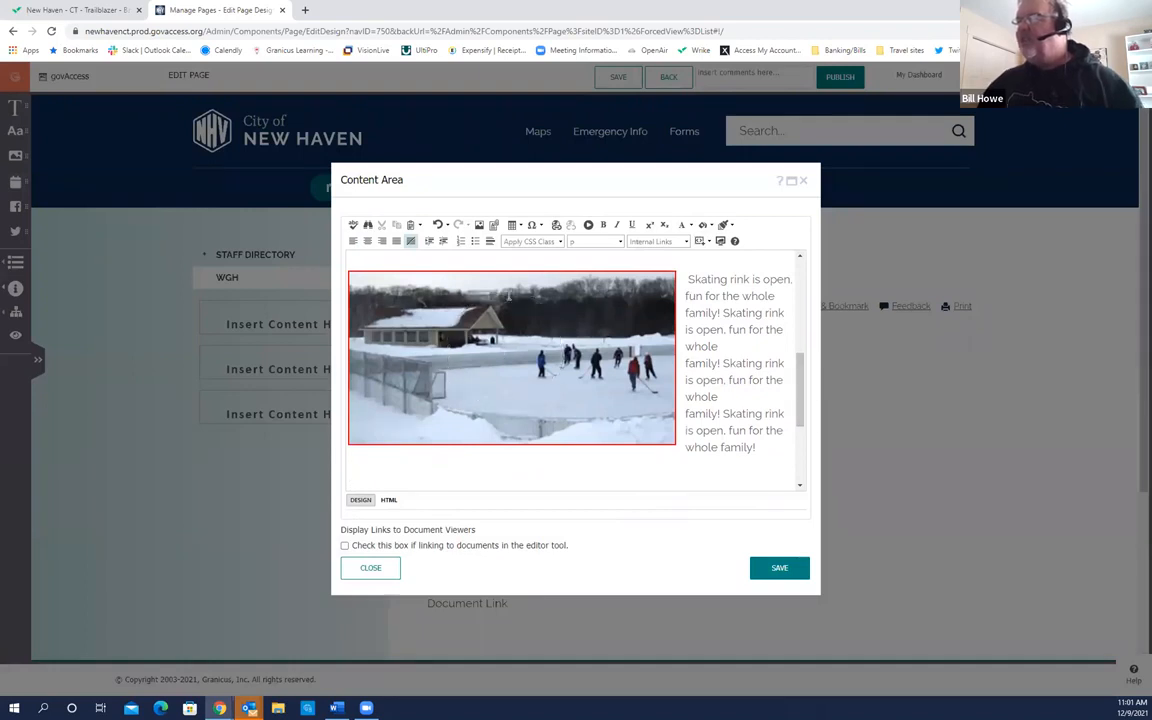
{"action": "left_click", "coordinate": [532, 270]}
{"action": "left_click", "coordinate": [532, 270]}
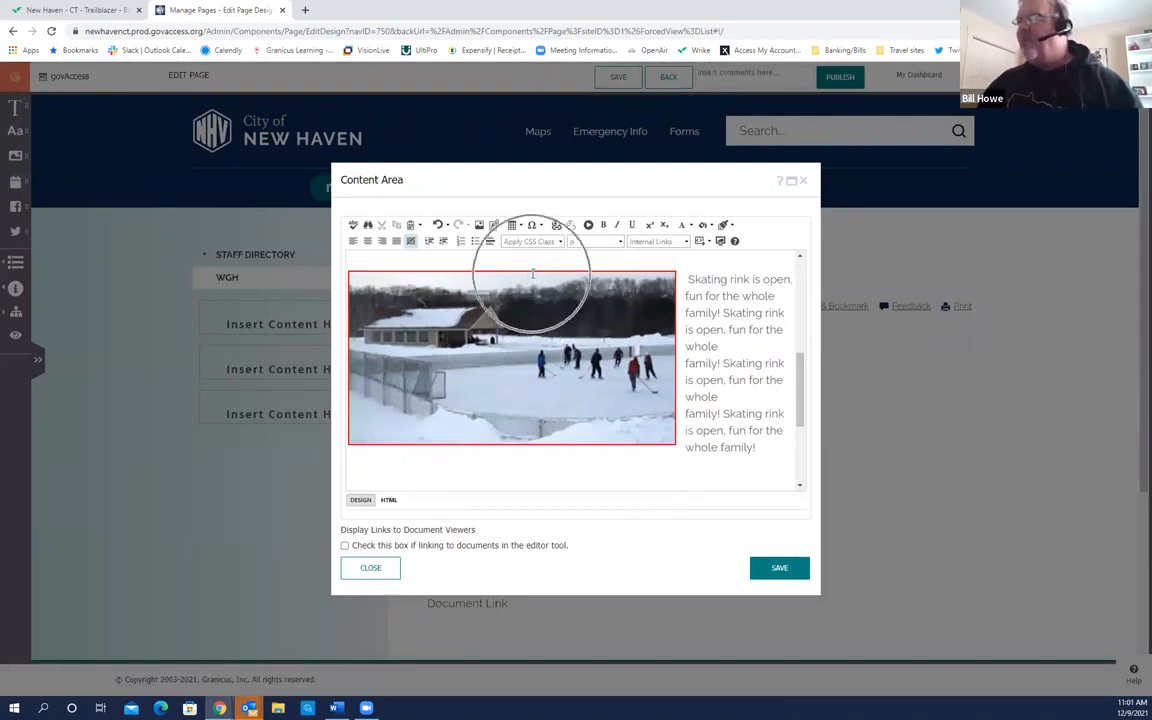
{"action": "left_click", "coordinate": [680, 330]}
{"action": "left_click", "coordinate": [680, 330]}
{"action": "left_click", "coordinate": [722, 329]}
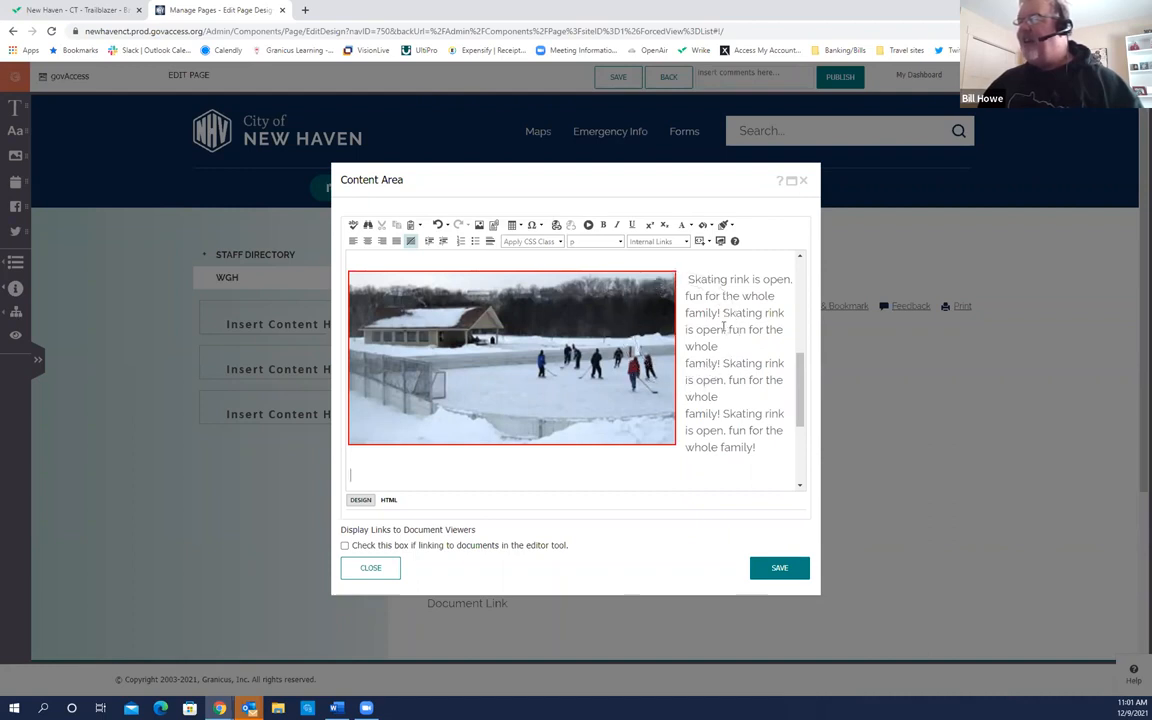
{"action": "left_click", "coordinate": [731, 327]}
{"action": "left_click", "coordinate": [731, 327]}
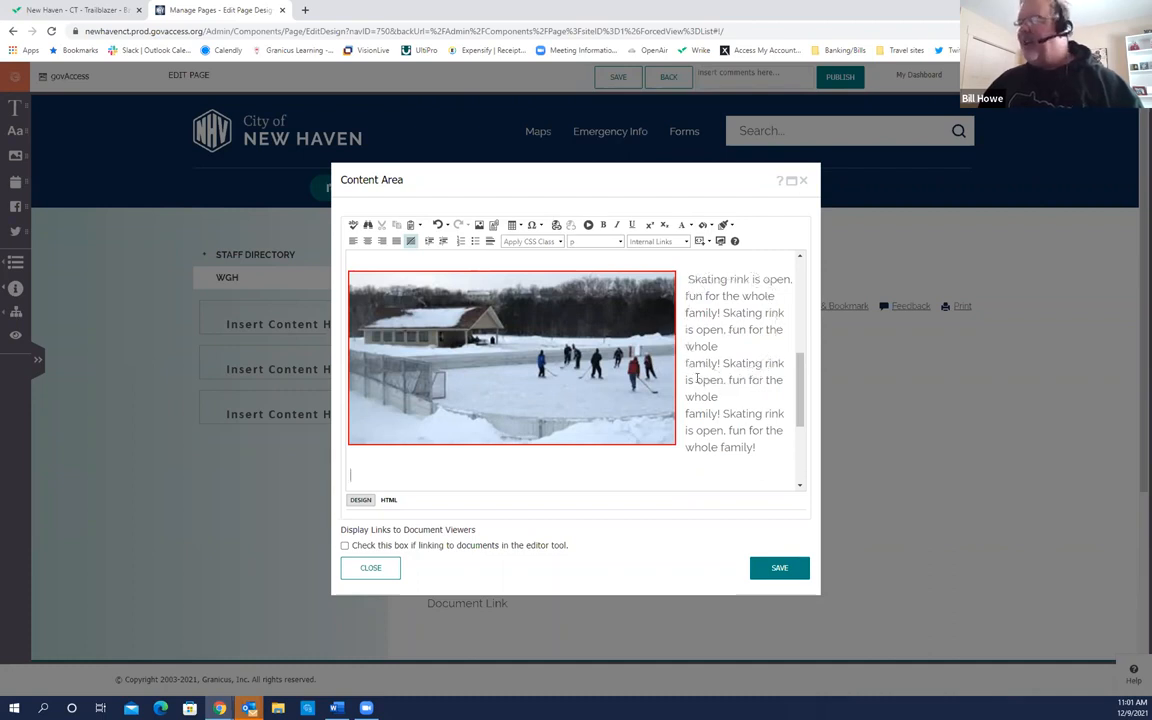
Step: Shrink the red-bordered rink photo slightly with its corner handle, then deselect it
{"action": "left_click", "coordinate": [516, 370]}
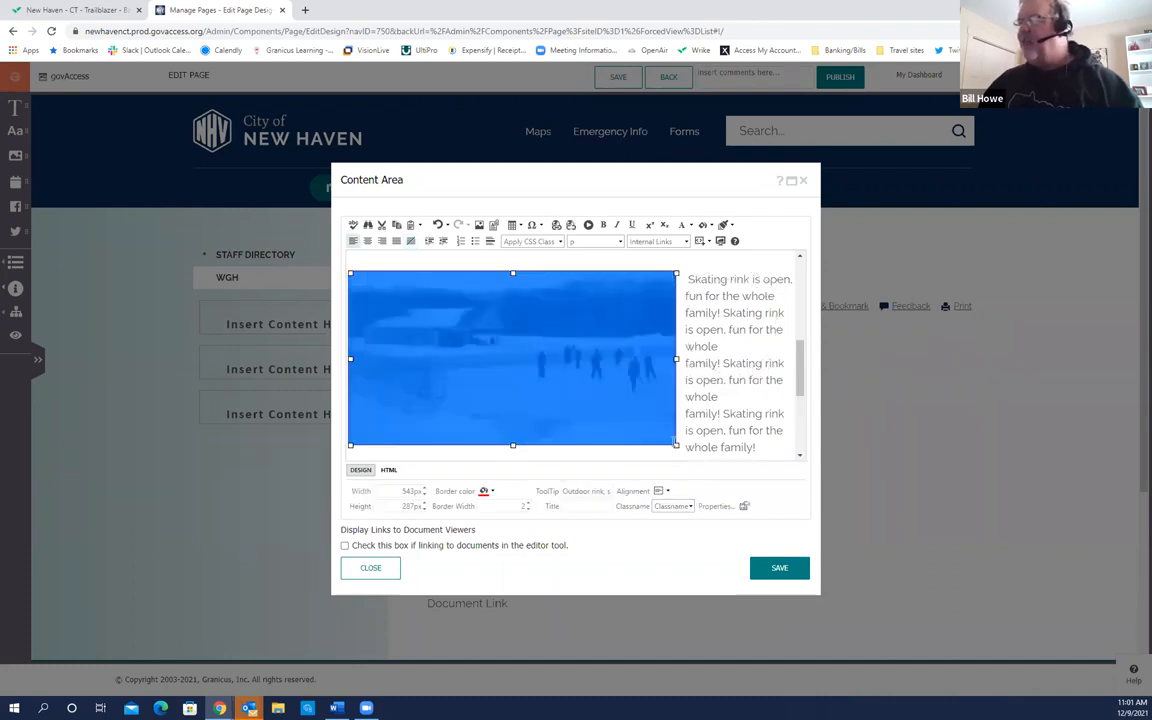
{"action": "left_click_drag", "start_coordinate": [675, 443], "coordinate": [617, 425]}
{"action": "left_click", "coordinate": [766, 445]}
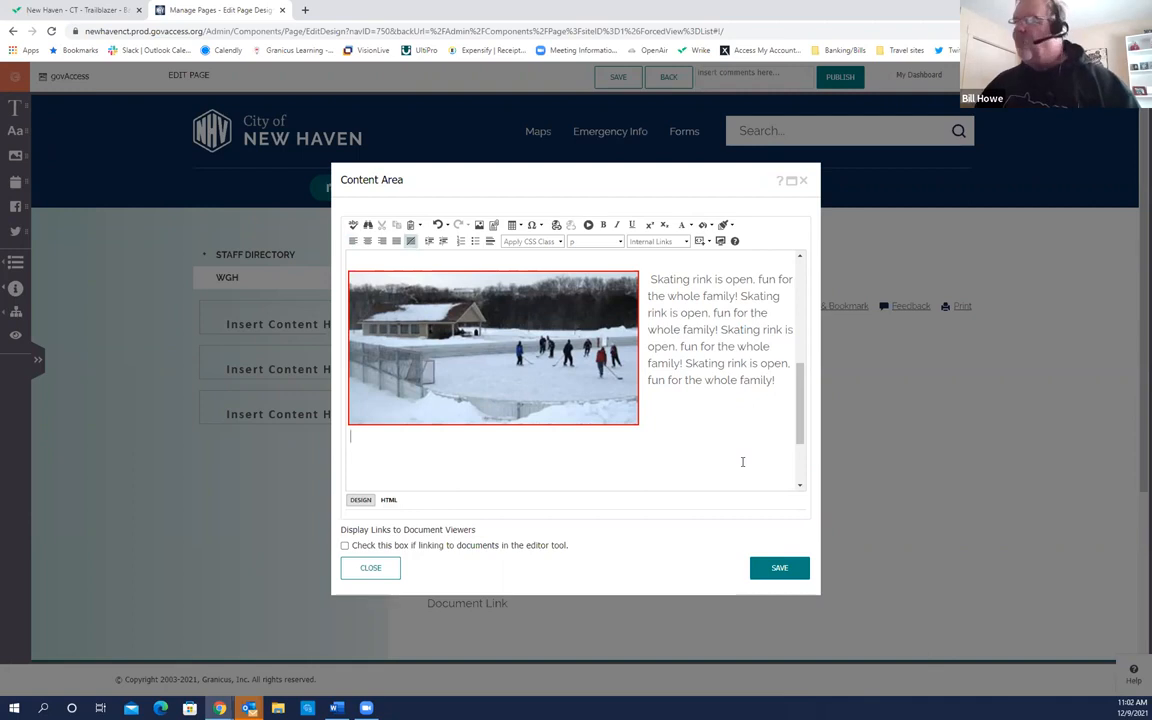
{"action": "left_click_drag", "start_coordinate": [799, 427], "coordinate": [803, 388]}
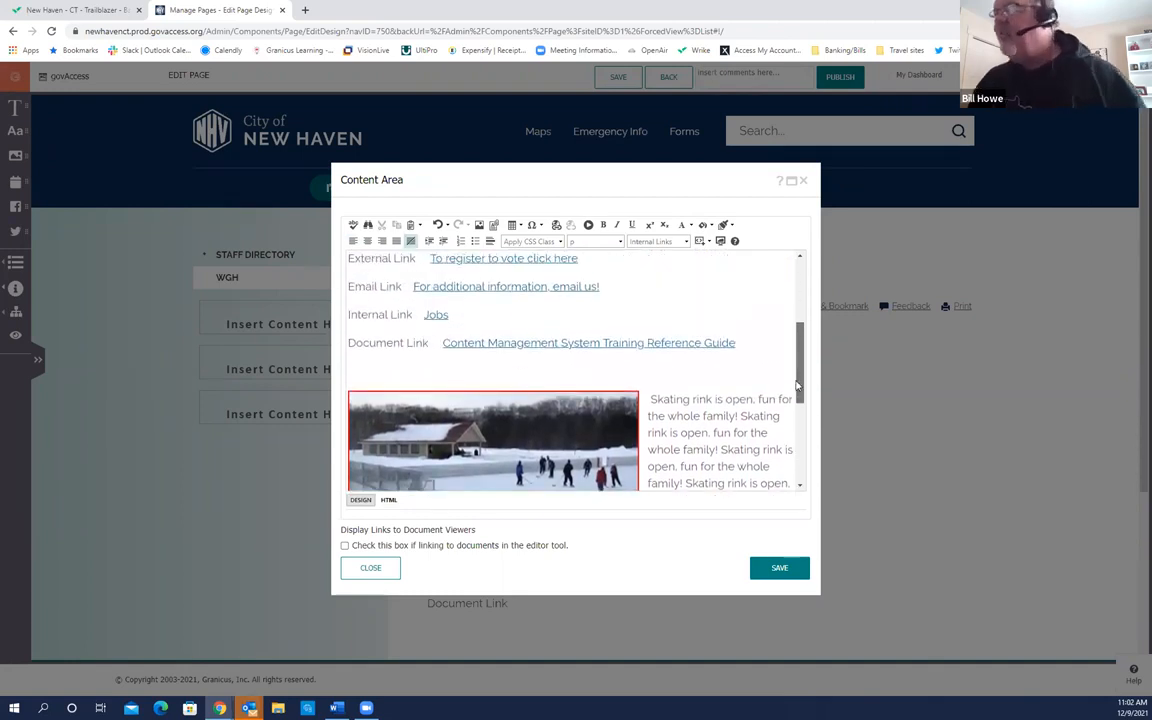
{"action": "left_click", "coordinate": [778, 568]}
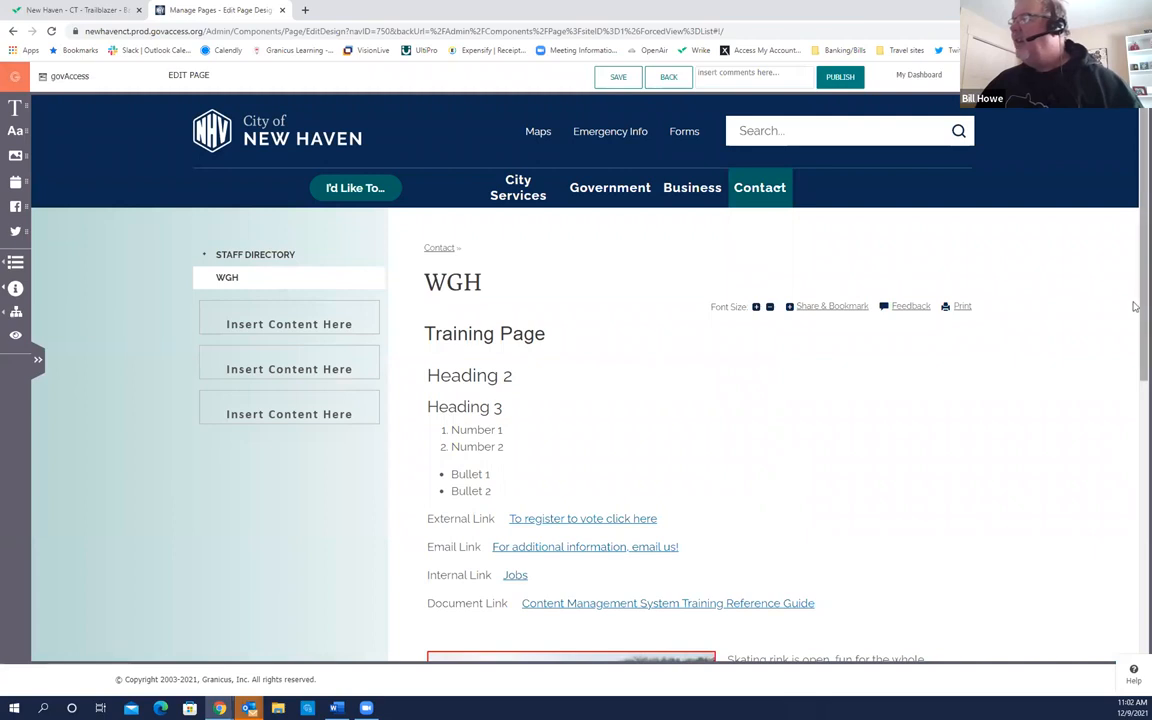
{"action": "scroll", "coordinate": [1134, 334], "scroll_direction": "down", "scroll_amount": 3}
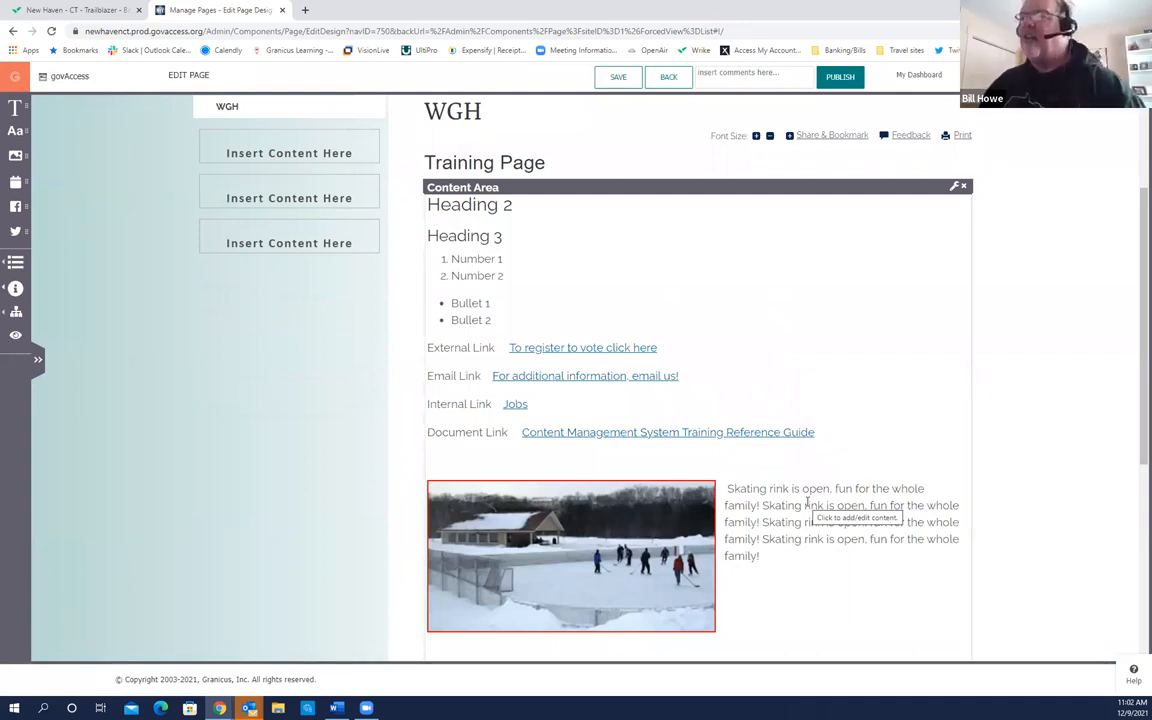
{"action": "scroll", "coordinate": [436, 446], "scroll_direction": "up", "scroll_amount": 1}
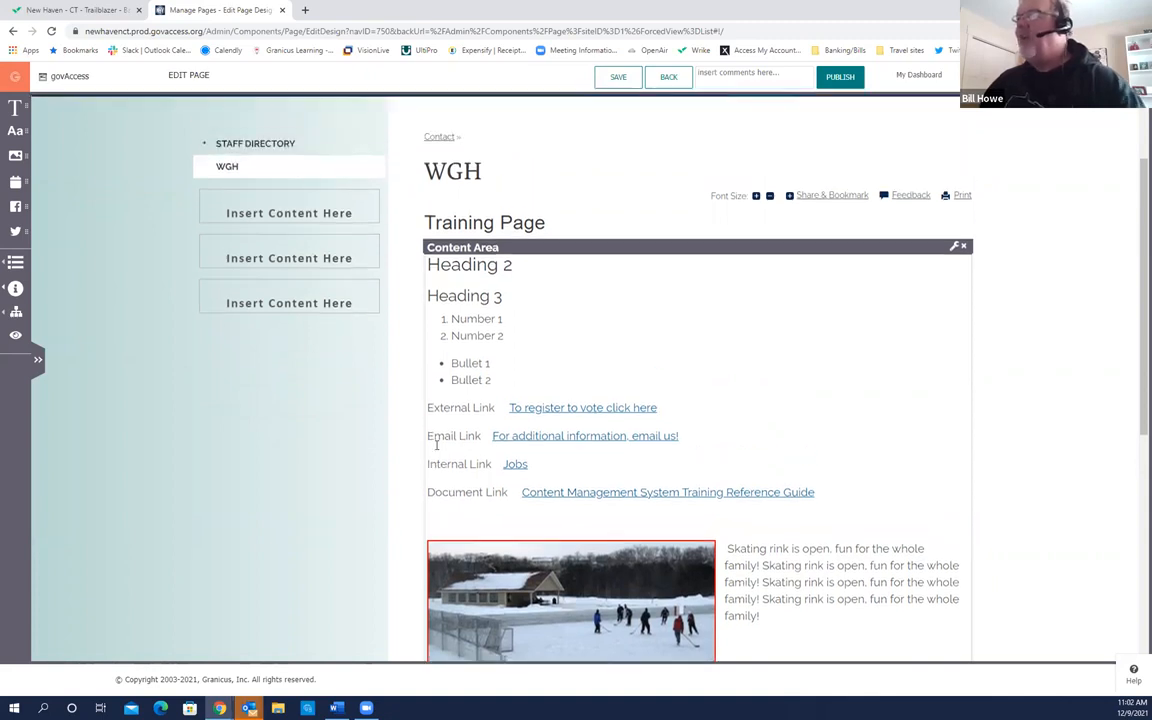
{"action": "scroll", "coordinate": [349, 457], "scroll_direction": "up", "scroll_amount": 1}
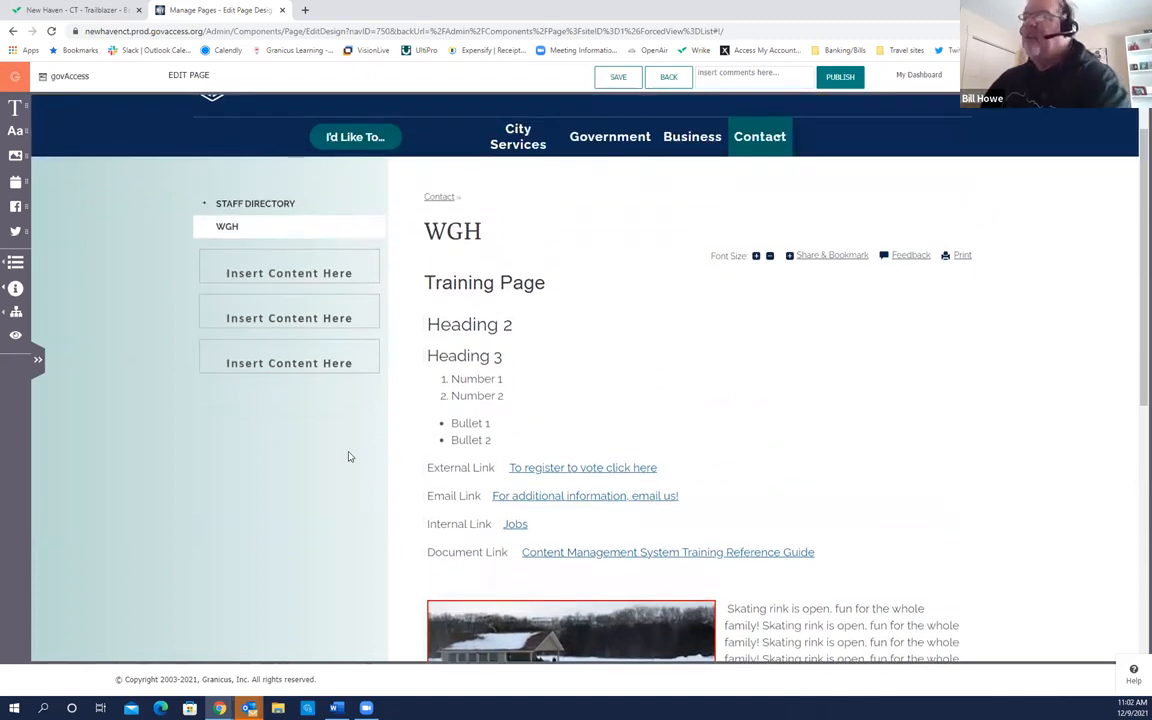
{"action": "scroll", "coordinate": [349, 457], "scroll_direction": "up", "scroll_amount": 1}
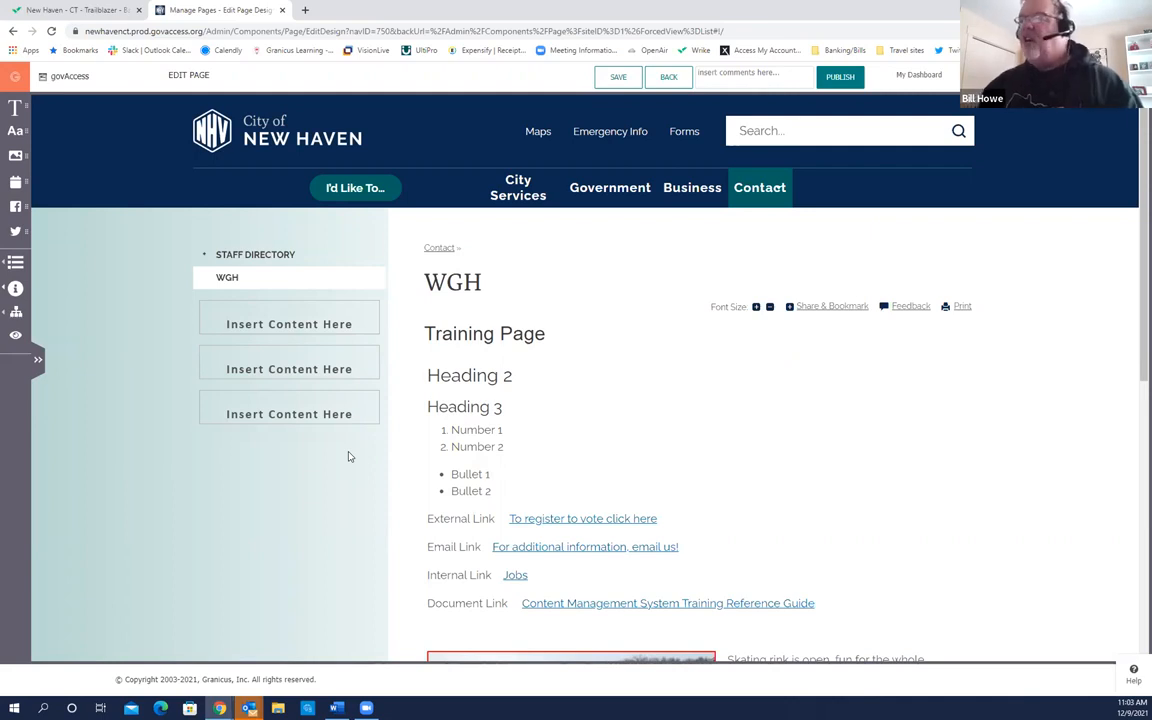
{"action": "mouse_move", "coordinate": [532, 406]}
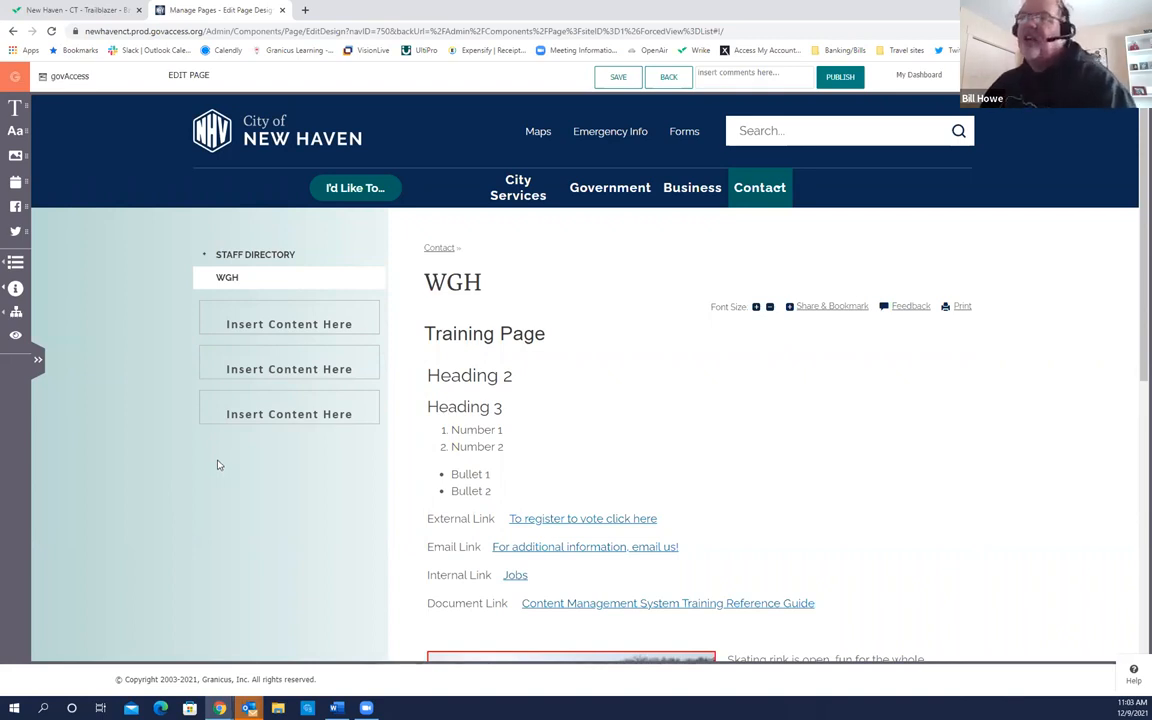
Step: Drag the Accordion Widget from the Widget Library into the WGH page's content area
{"action": "left_click", "coordinate": [10, 276]}
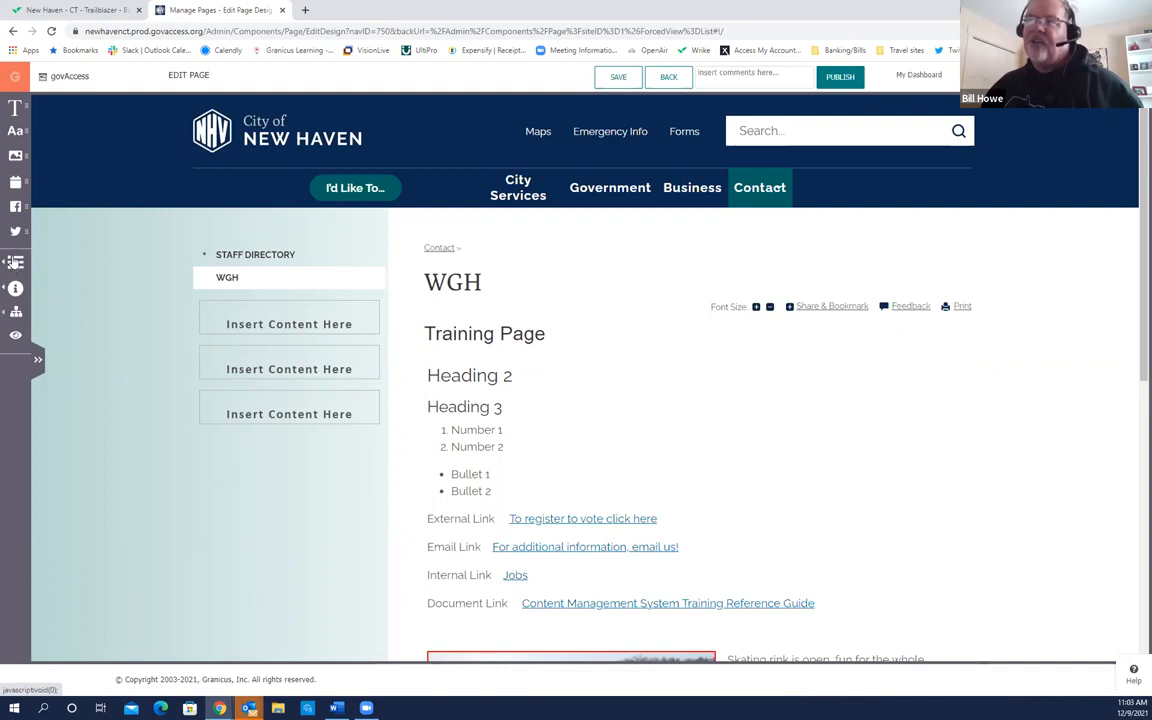
{"action": "left_click", "coordinate": [14, 262]}
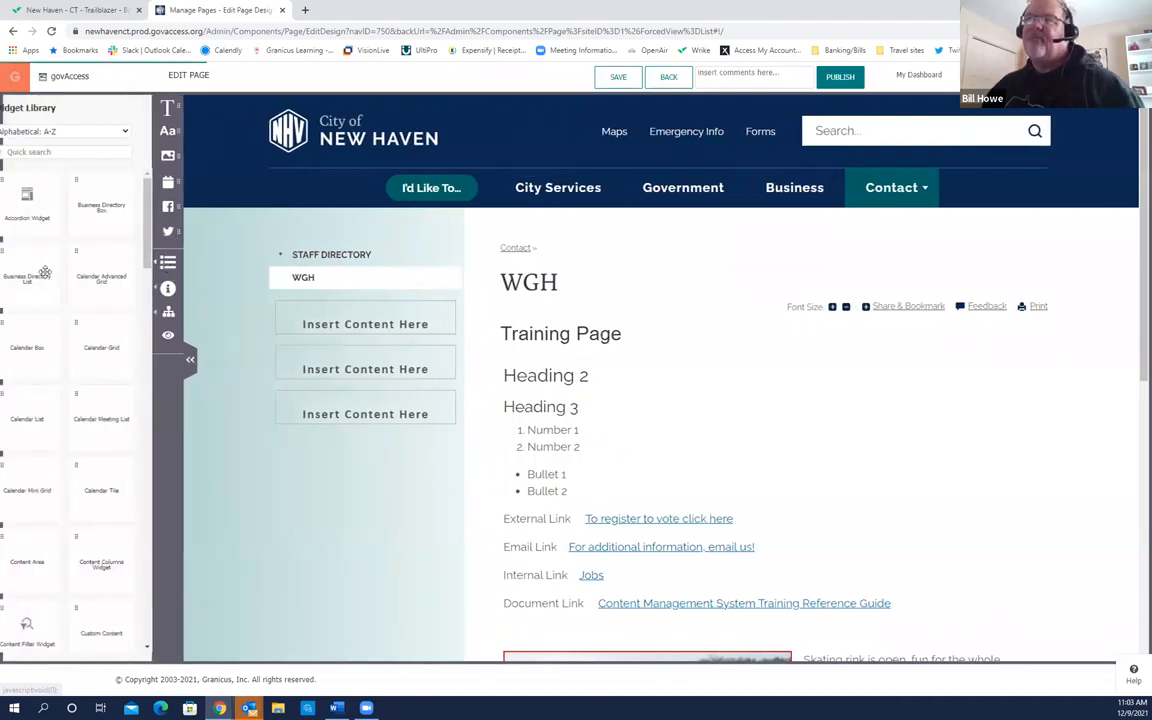
{"action": "scroll", "coordinate": [158, 290], "scroll_direction": "down", "scroll_amount": 3}
{"action": "left_click_drag", "start_coordinate": [158, 290], "coordinate": [159, 260]}
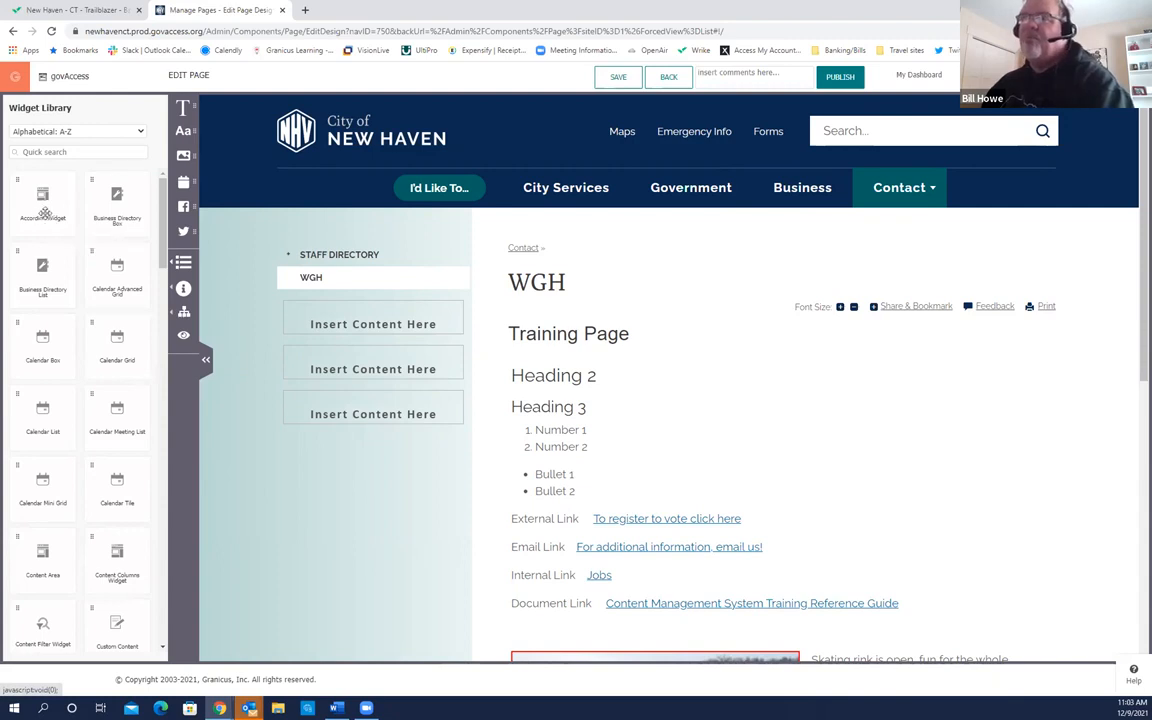
{"action": "mouse_move", "coordinate": [594, 405]}
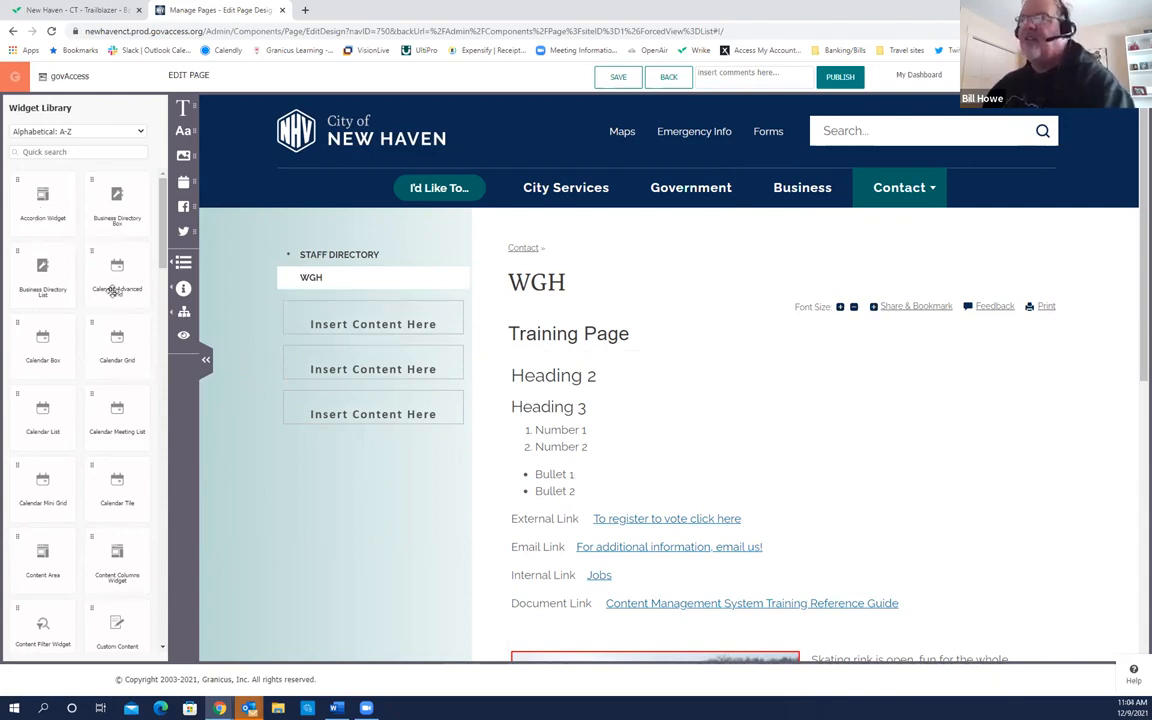
{"action": "left_click", "coordinate": [45, 210]}
{"action": "left_click_drag", "start_coordinate": [45, 220], "coordinate": [646, 372]}
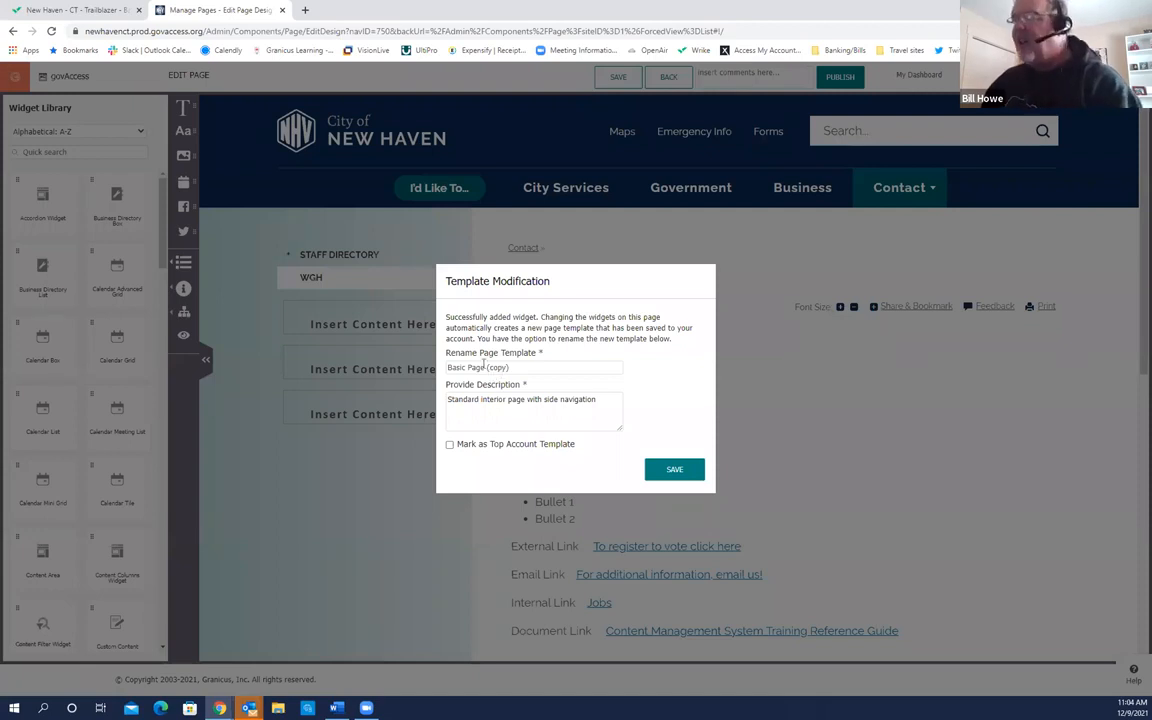
Step: Rename the 'Basic Page (copy)' template to 'Basic Page w Accordion' and save it
{"action": "left_click_drag", "start_coordinate": [487, 368], "coordinate": [525, 368]}
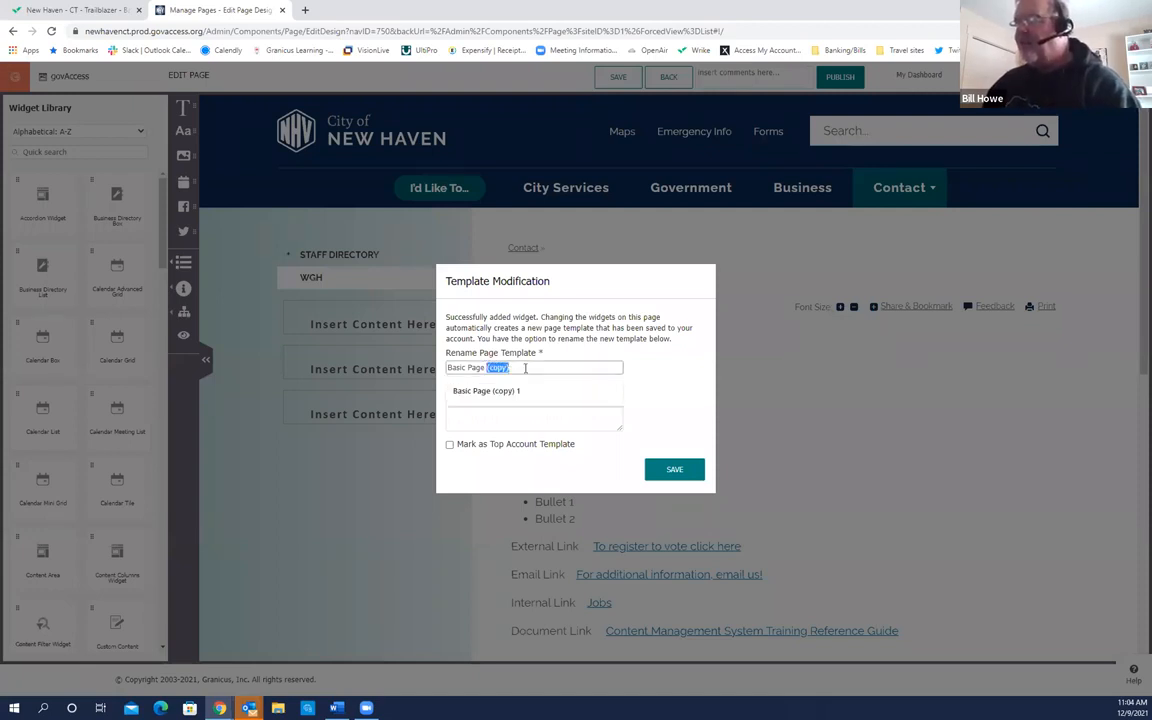
{"action": "type", "text": "w Accordion"}
{"action": "left_click", "coordinate": [490, 391]}
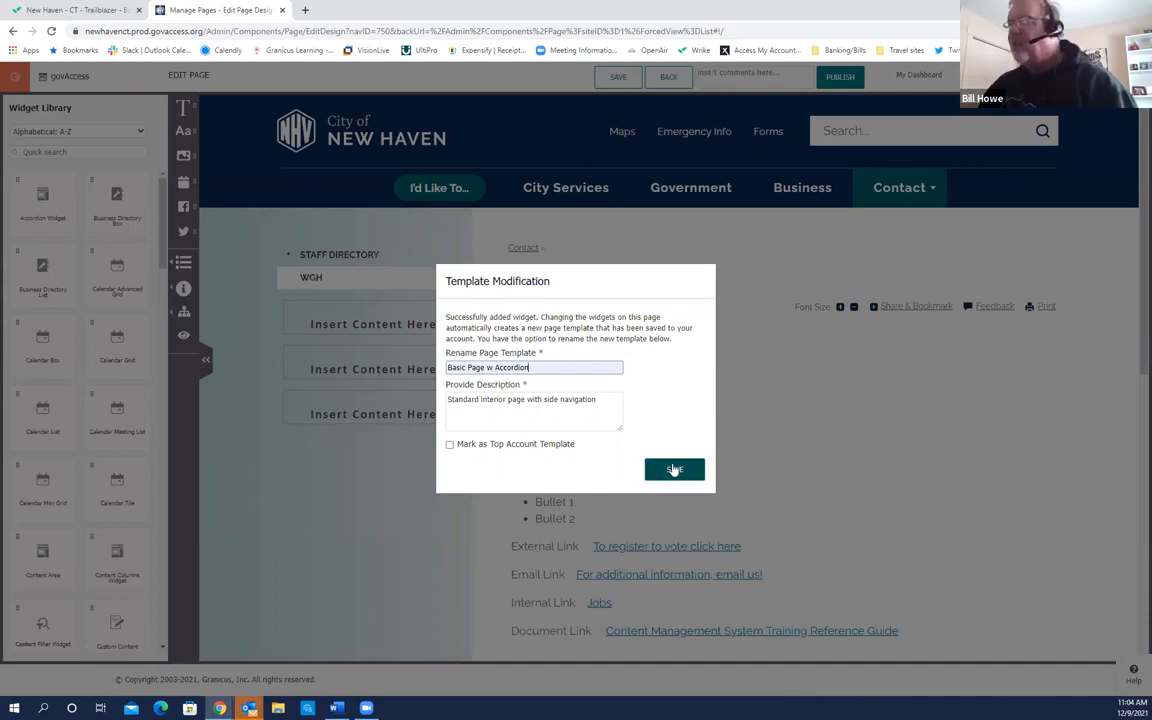
{"action": "left_click", "coordinate": [675, 470]}
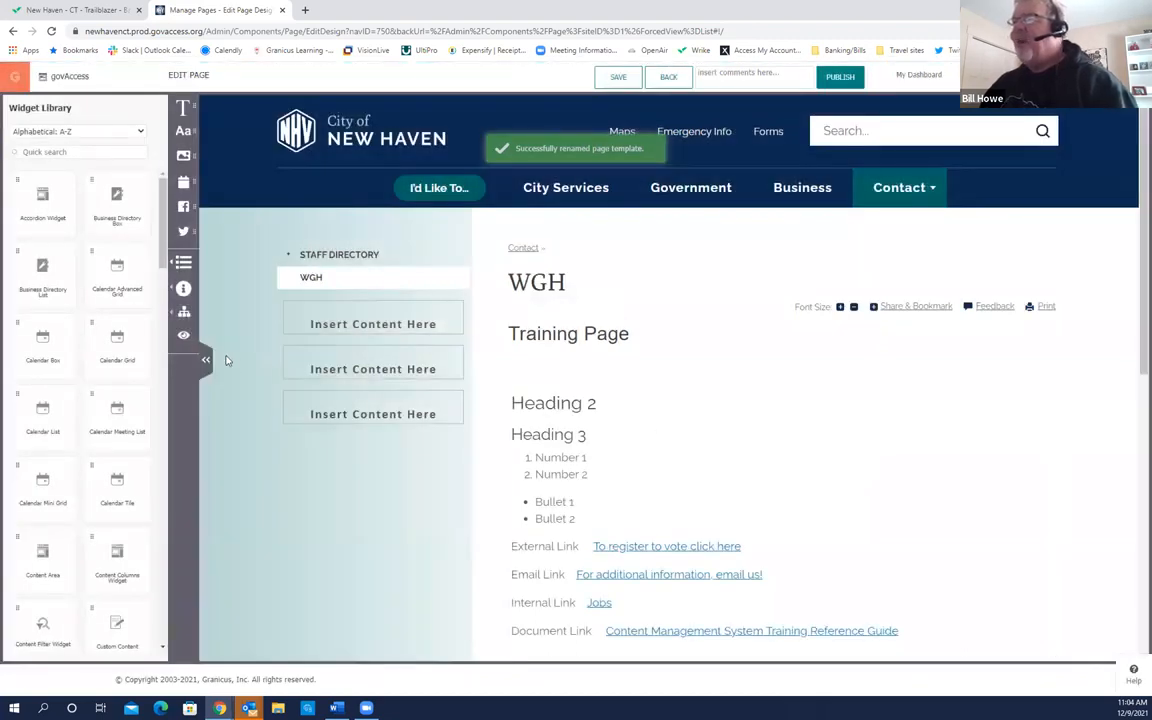
Step: Hide the Widget Library and open the Accordion Widget's edit settings
{"action": "left_click", "coordinate": [205, 362]}
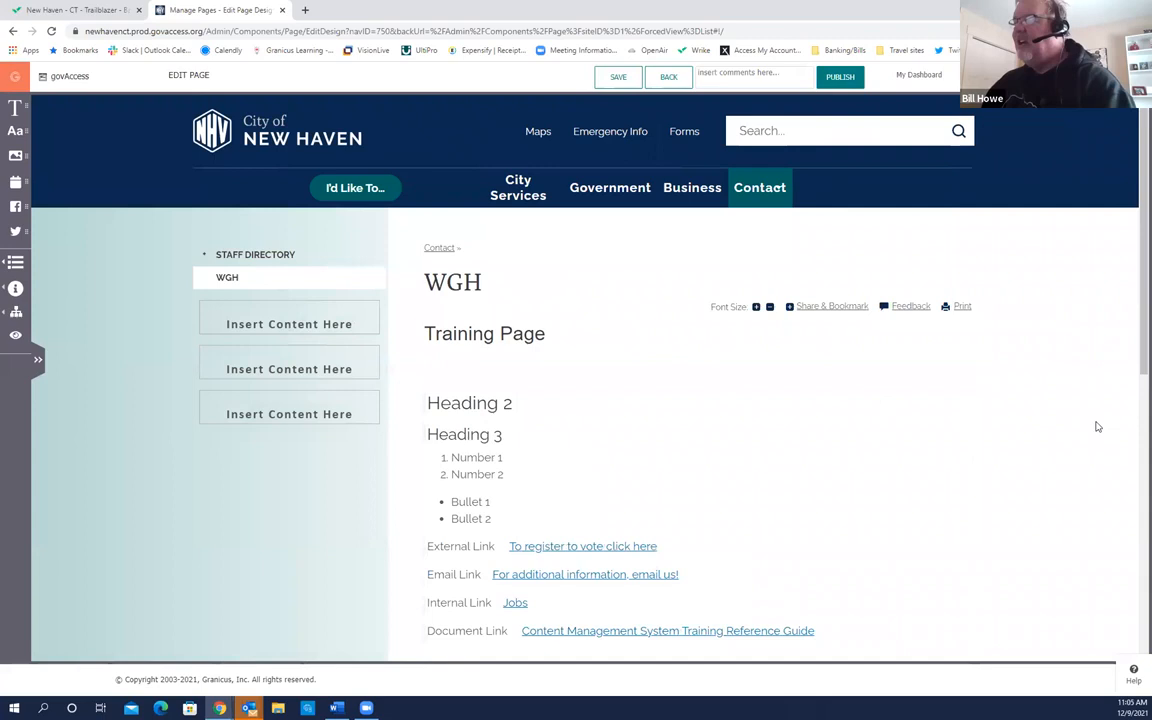
{"action": "scroll", "coordinate": [724, 364], "scroll_direction": "down", "scroll_amount": 1}
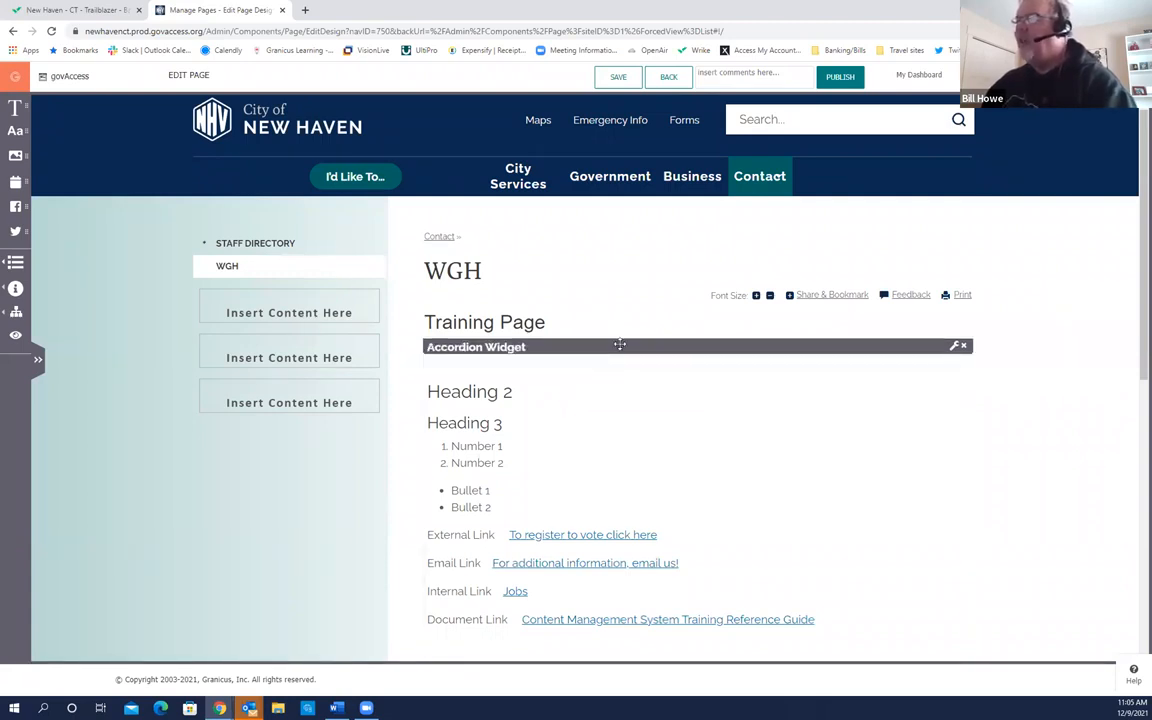
{"action": "left_click", "coordinate": [955, 347]}
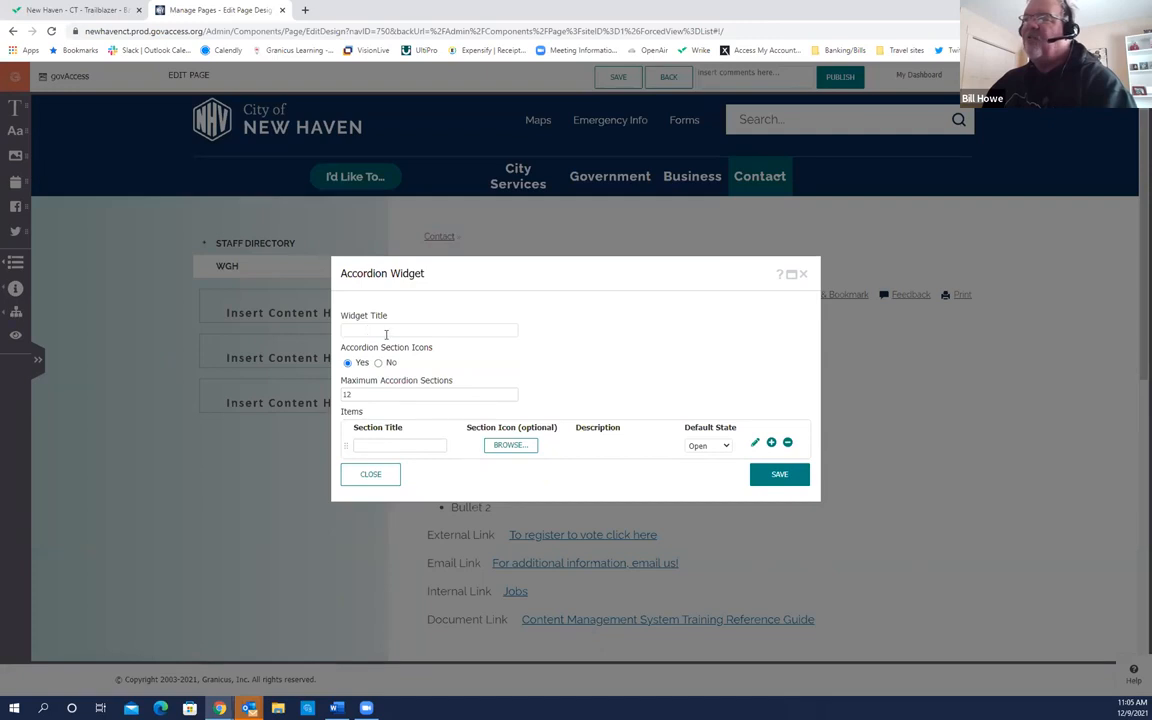
Step: Set the accordion's Widget Title to 'Test' and its maximum sections to 10
{"action": "left_click", "coordinate": [382, 330]}
{"action": "left_click", "coordinate": [370, 355]}
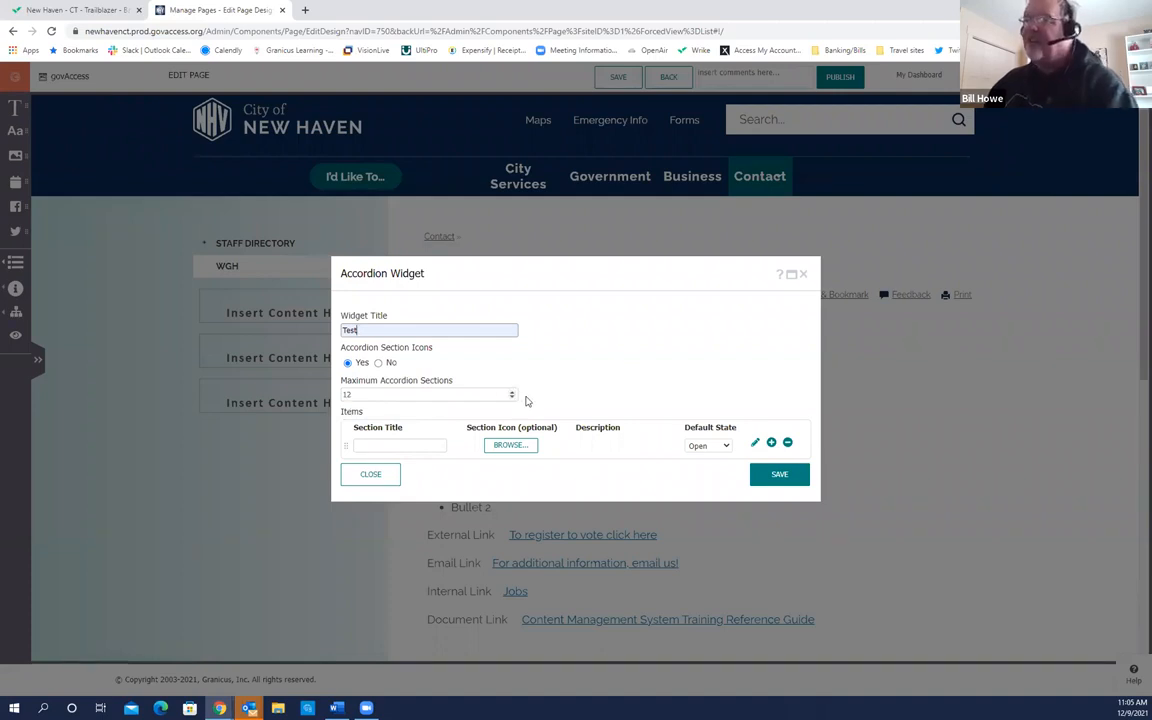
{"action": "left_click", "coordinate": [512, 398]}
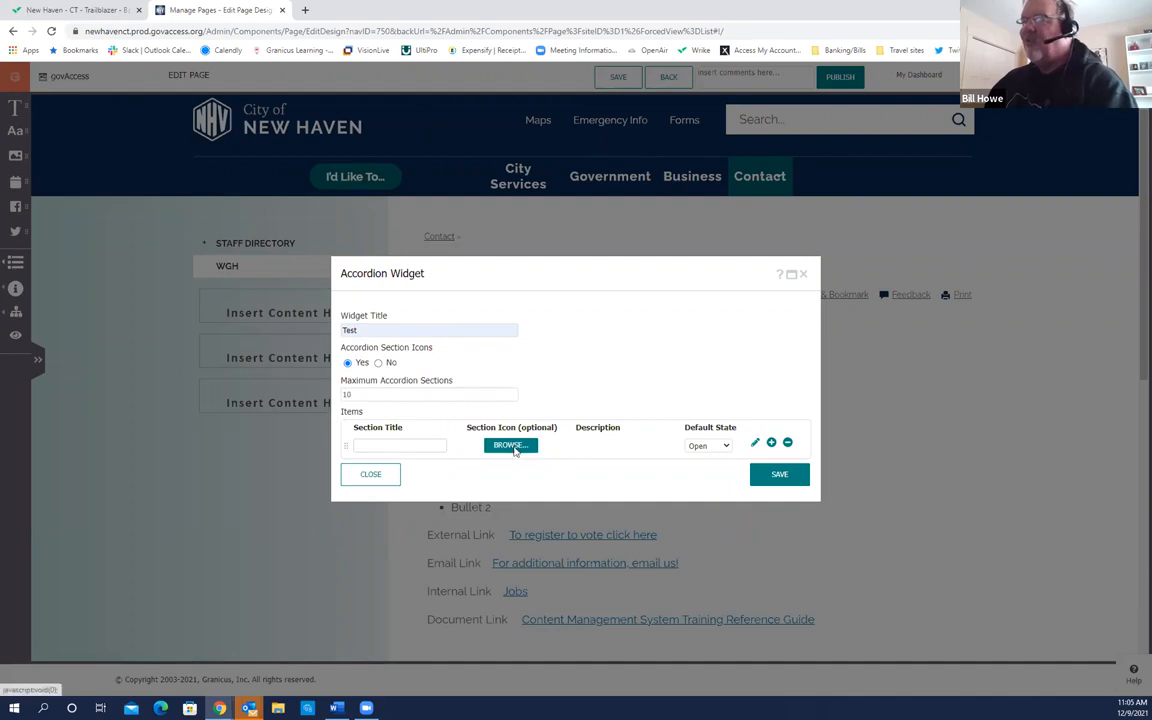
{"action": "left_click", "coordinate": [508, 445]}
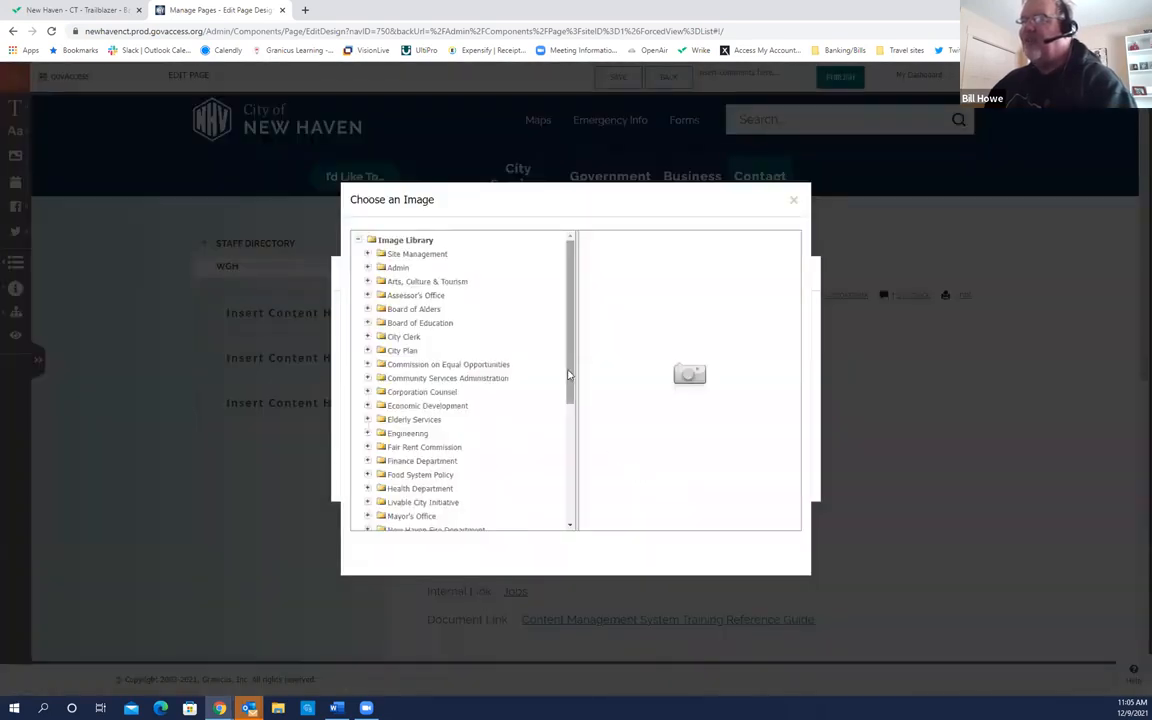
Step: Choose natureHouse from Parks & Public Works > Parks as the first section's icon
{"action": "left_click_drag", "start_coordinate": [571, 373], "coordinate": [561, 497]}
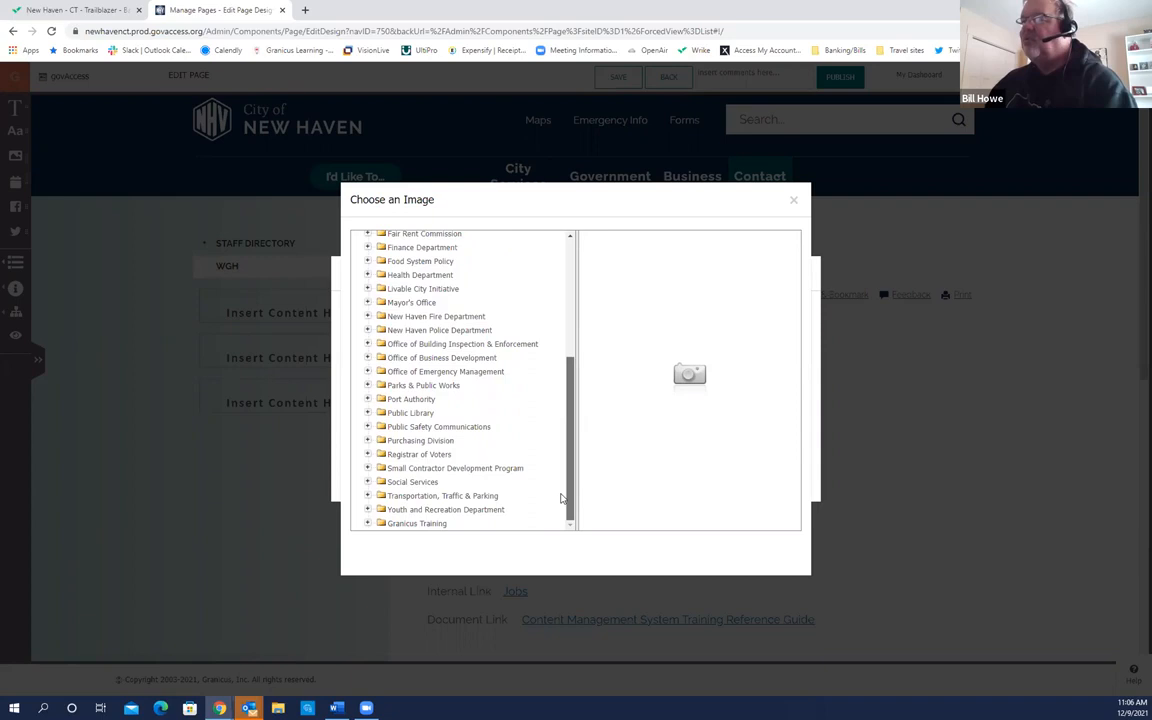
{"action": "left_click_drag", "start_coordinate": [561, 497], "coordinate": [561, 507]}
{"action": "left_click", "coordinate": [386, 487]}
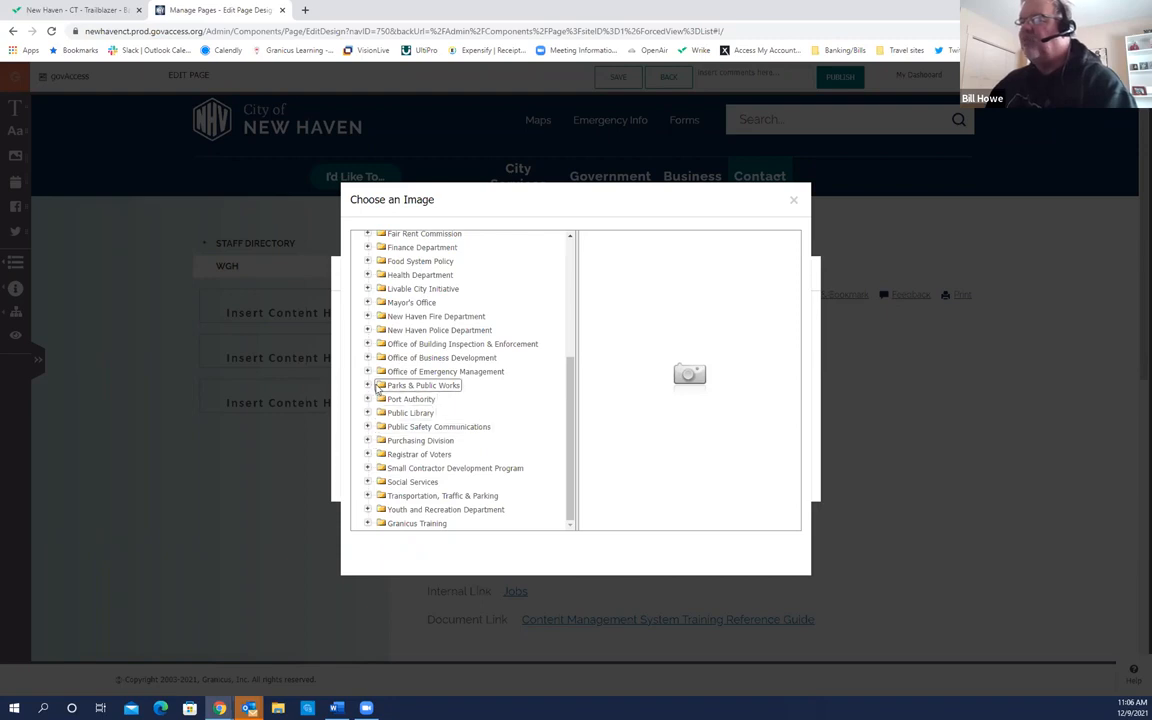
{"action": "left_click", "coordinate": [367, 386]}
{"action": "left_click", "coordinate": [380, 399]}
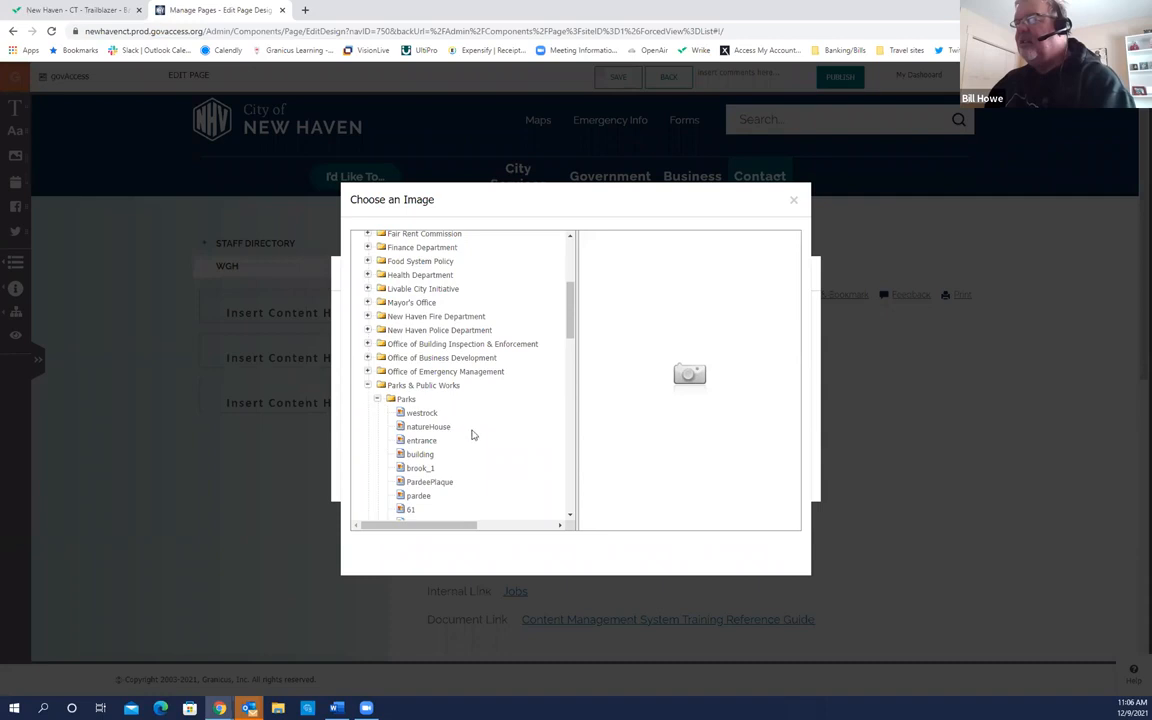
{"action": "left_click", "coordinate": [429, 427]}
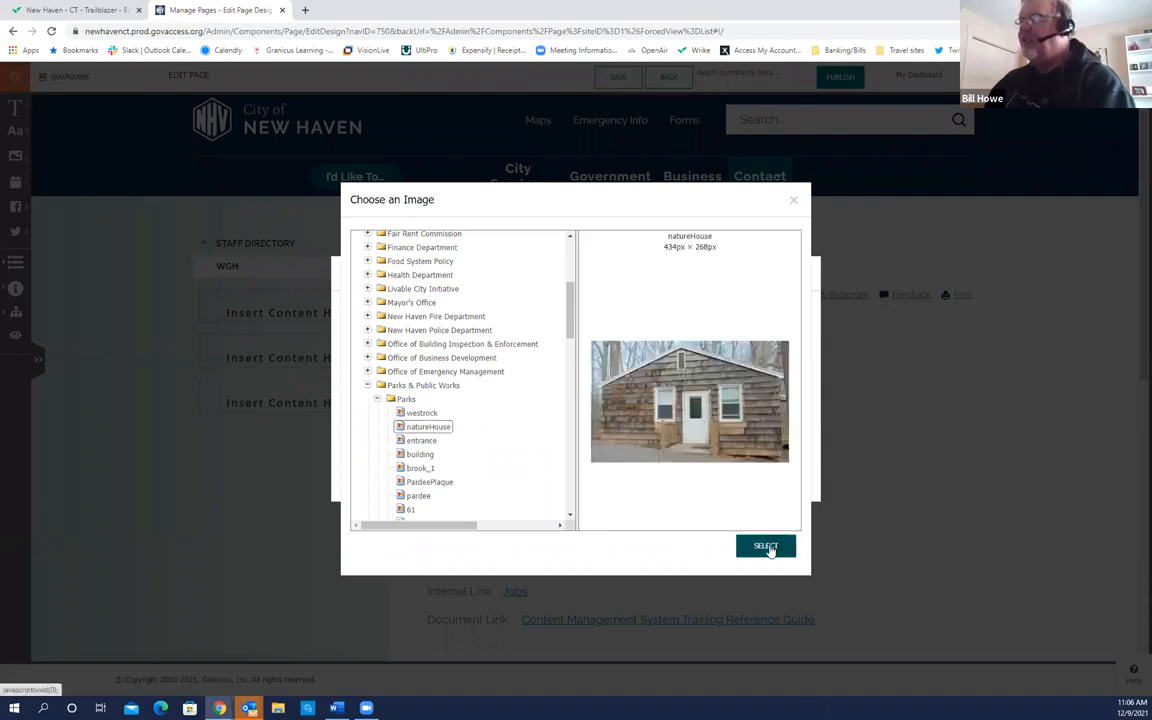
{"action": "left_click", "coordinate": [766, 546]}
{"action": "left_click", "coordinate": [391, 442]}
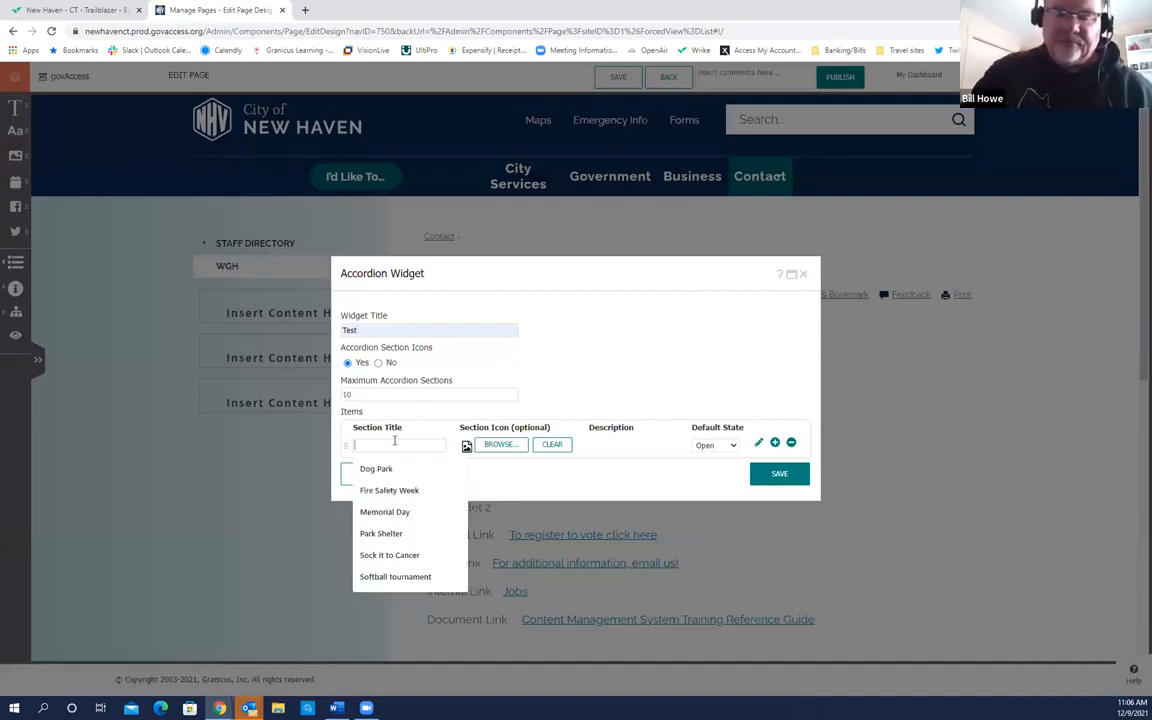
Step: Title the first section 'Fun at NatureHouse' and set its Default State to Closed
{"action": "type", "text": "Fun at NaturHouse"}
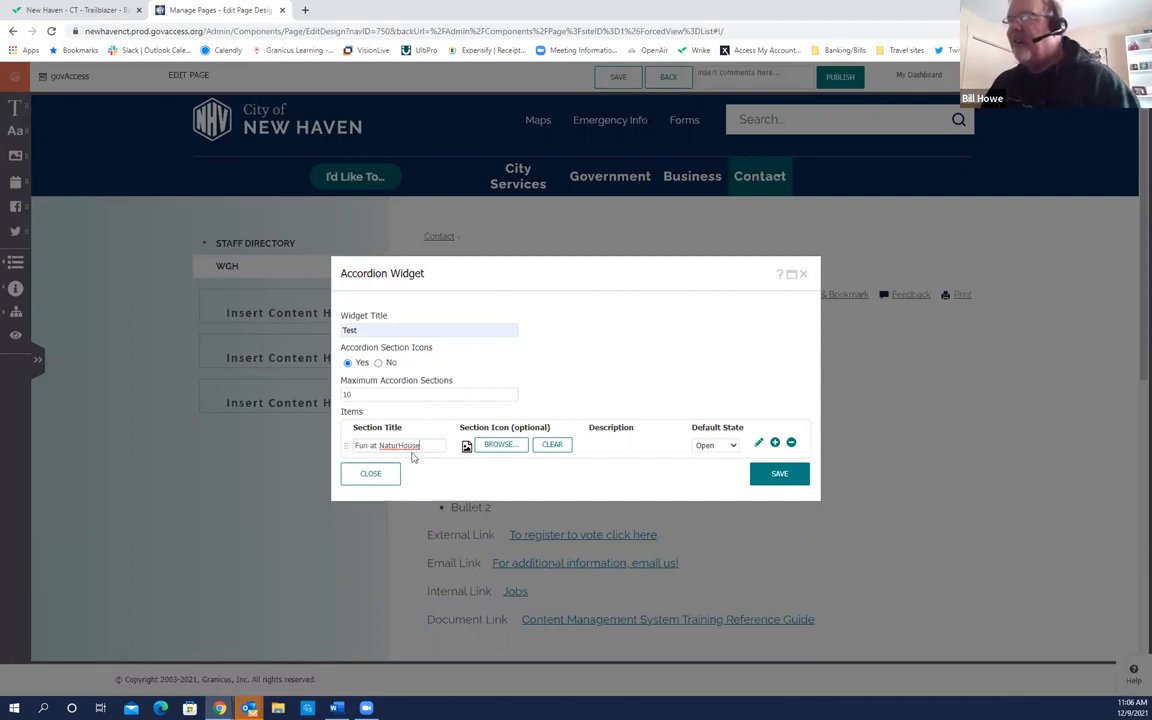
{"action": "left_click", "coordinate": [400, 445]}
{"action": "type", "text": "e"}
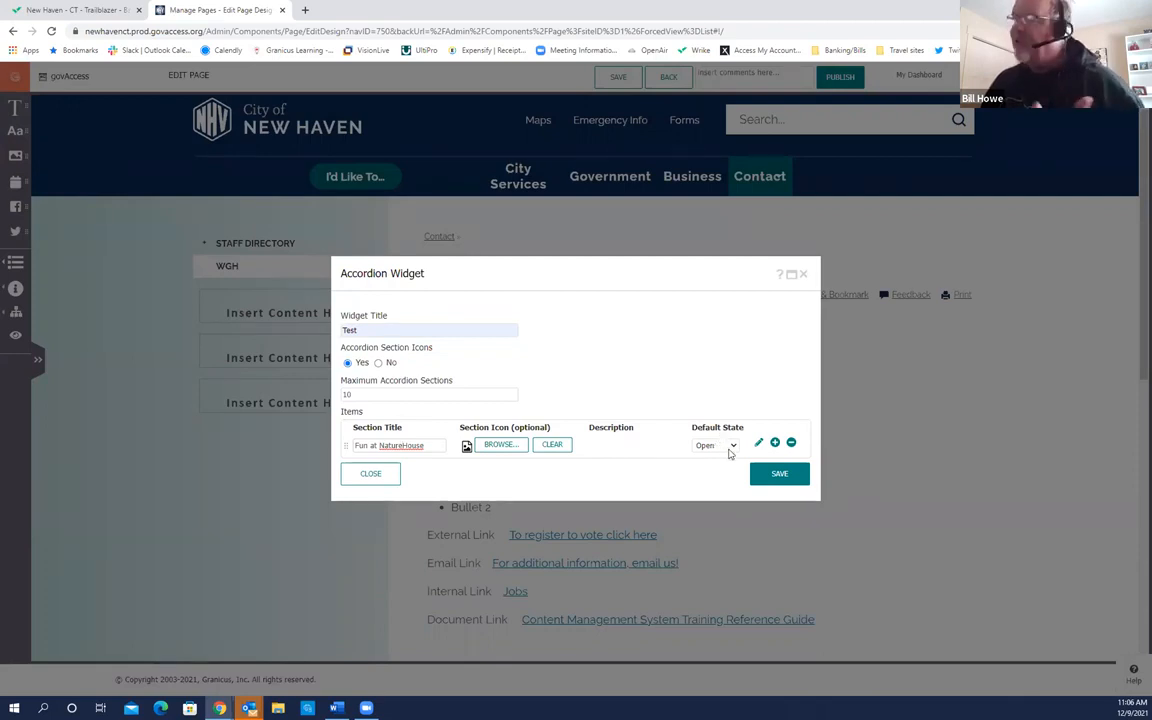
{"action": "left_click", "coordinate": [734, 449]}
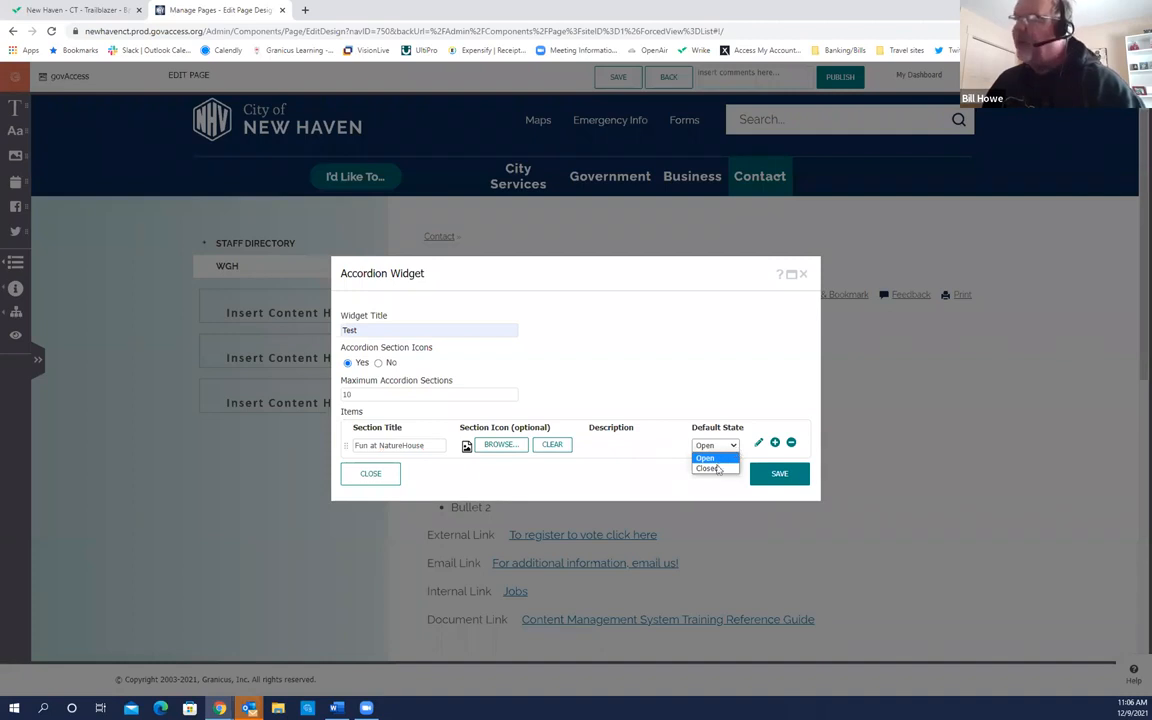
{"action": "left_click", "coordinate": [708, 468]}
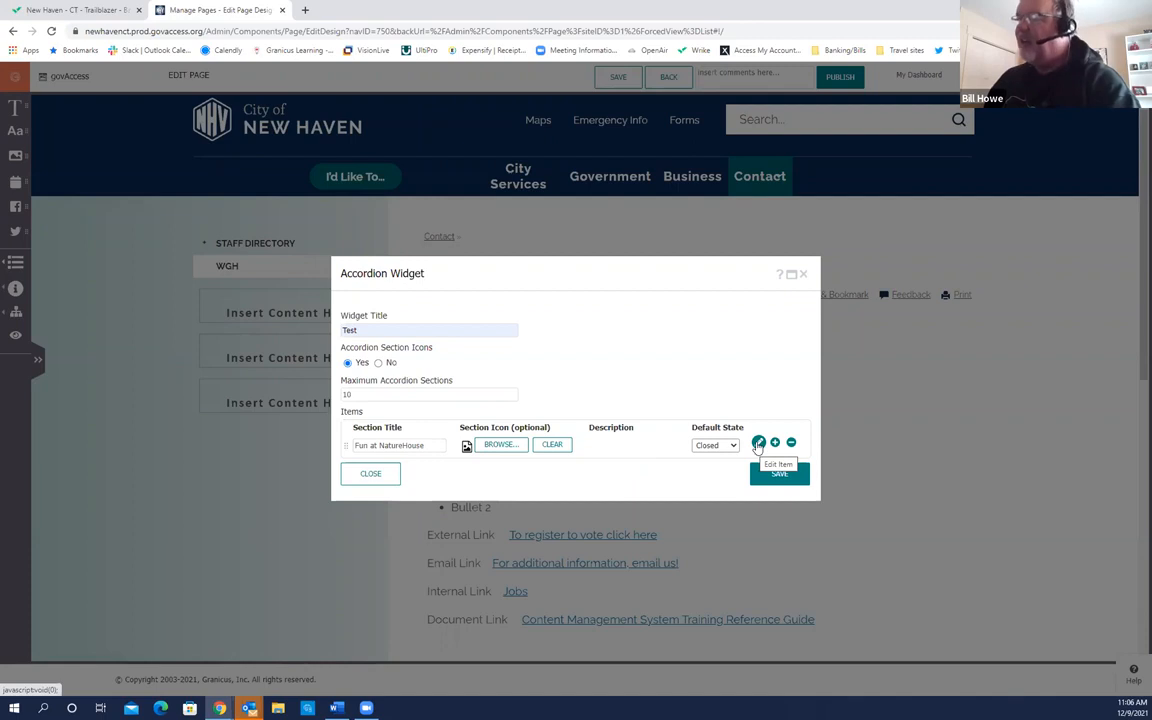
{"action": "left_click", "coordinate": [758, 443]}
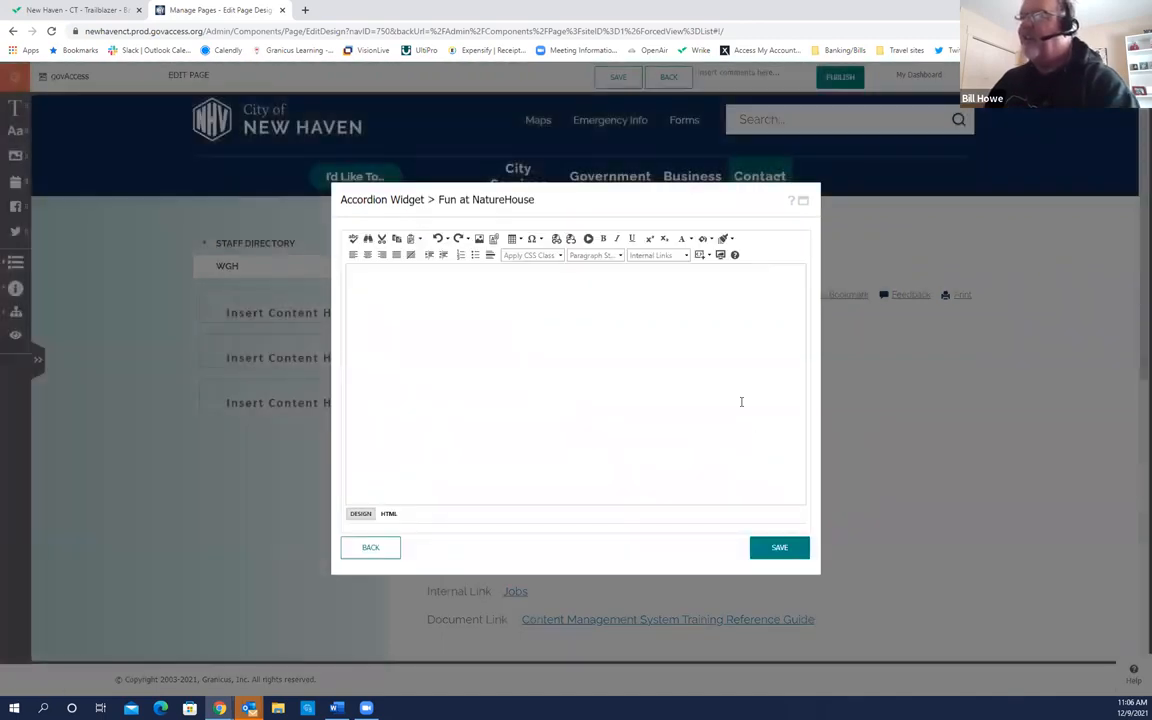
Step: Enter 'Join us for a fun week of camp at NatureHouse' as the section description and save
{"action": "left_click", "coordinate": [399, 293]}
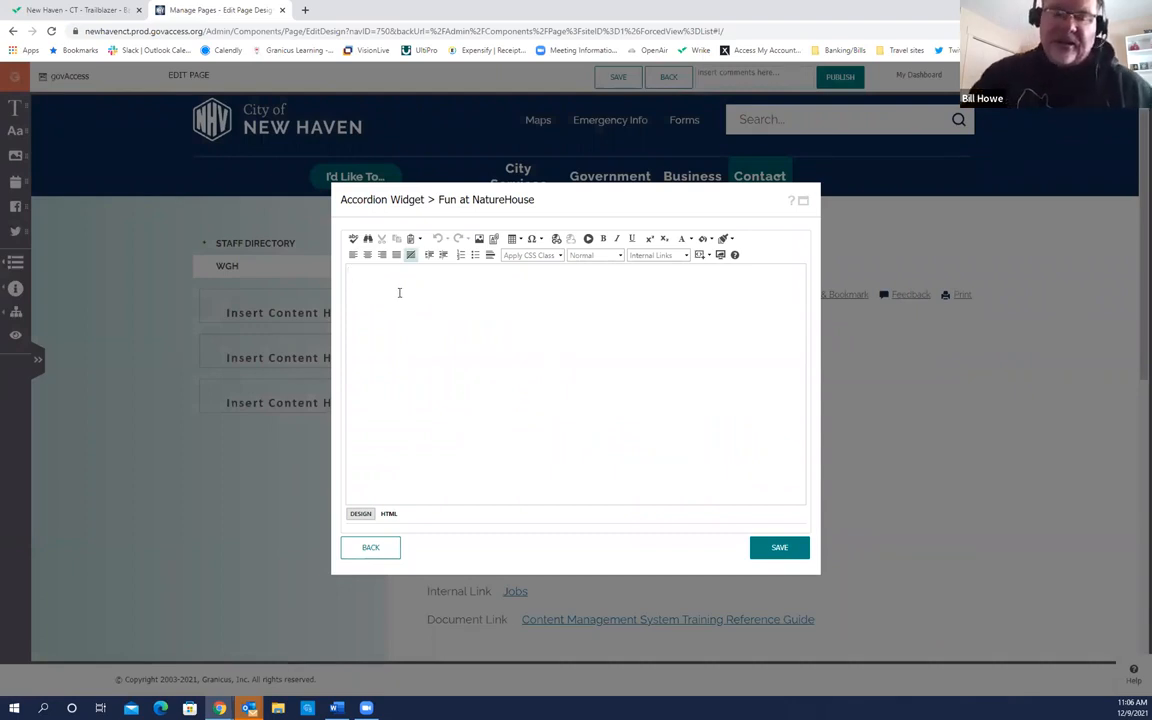
{"action": "type", "text": "Join us"}
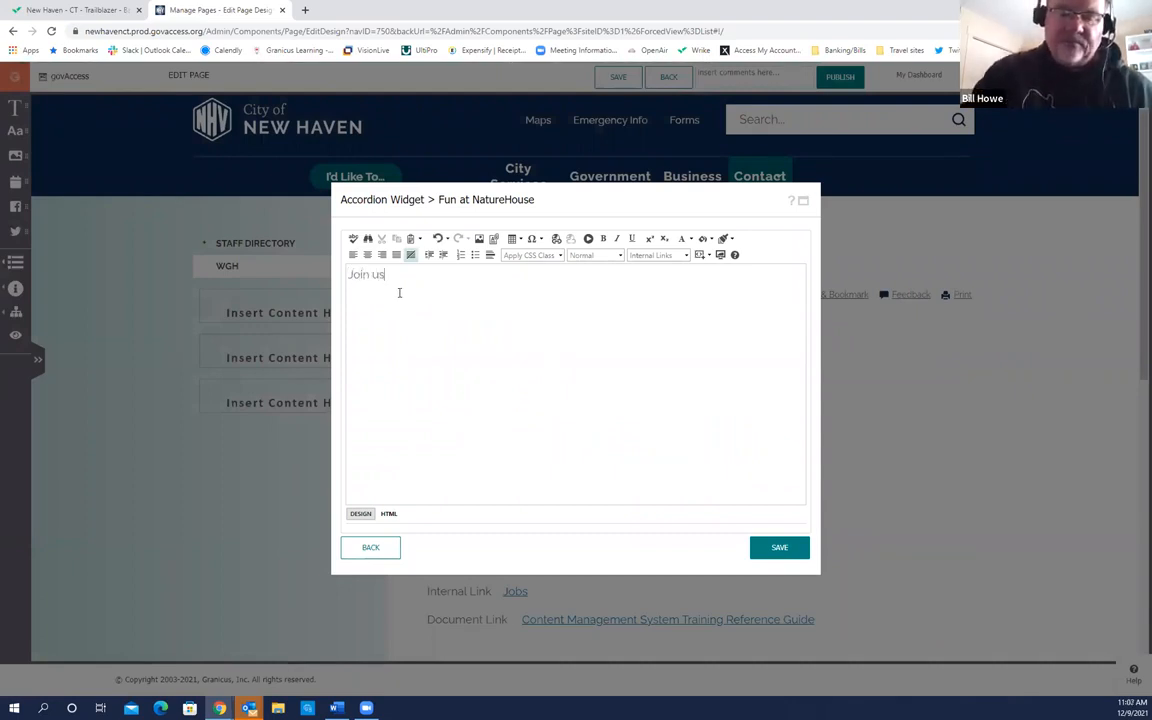
{"action": "type", "text": " for a"}
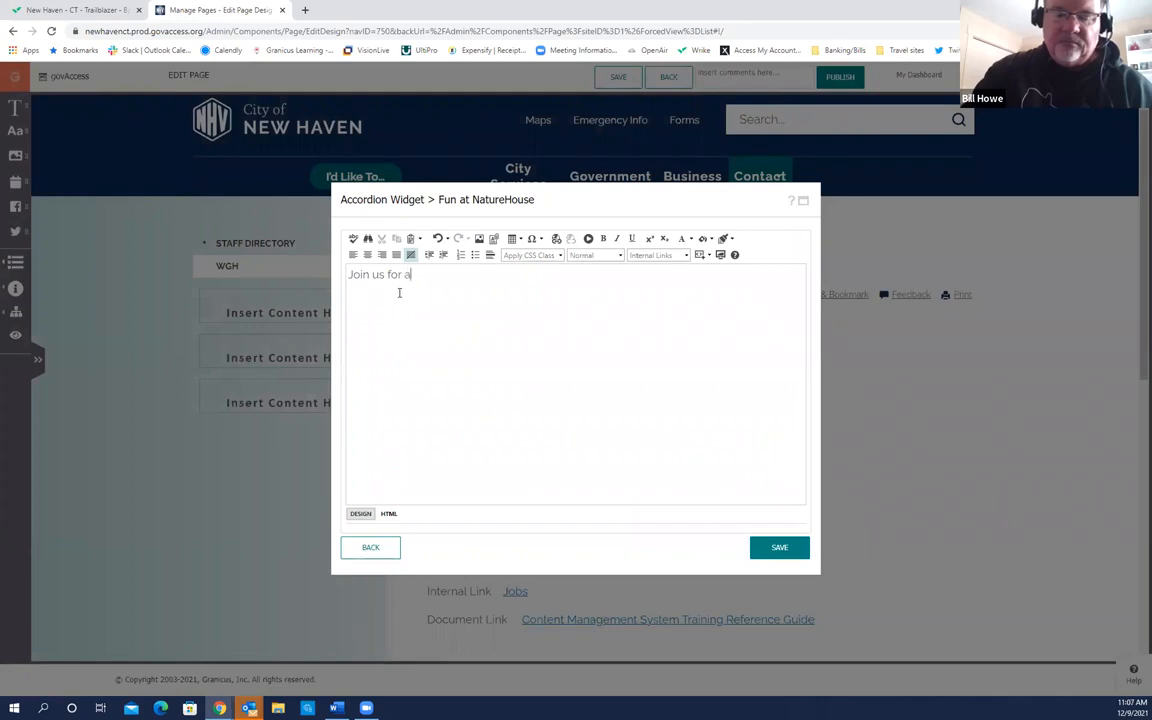
{"action": "type", "text": " fun week of camp"}
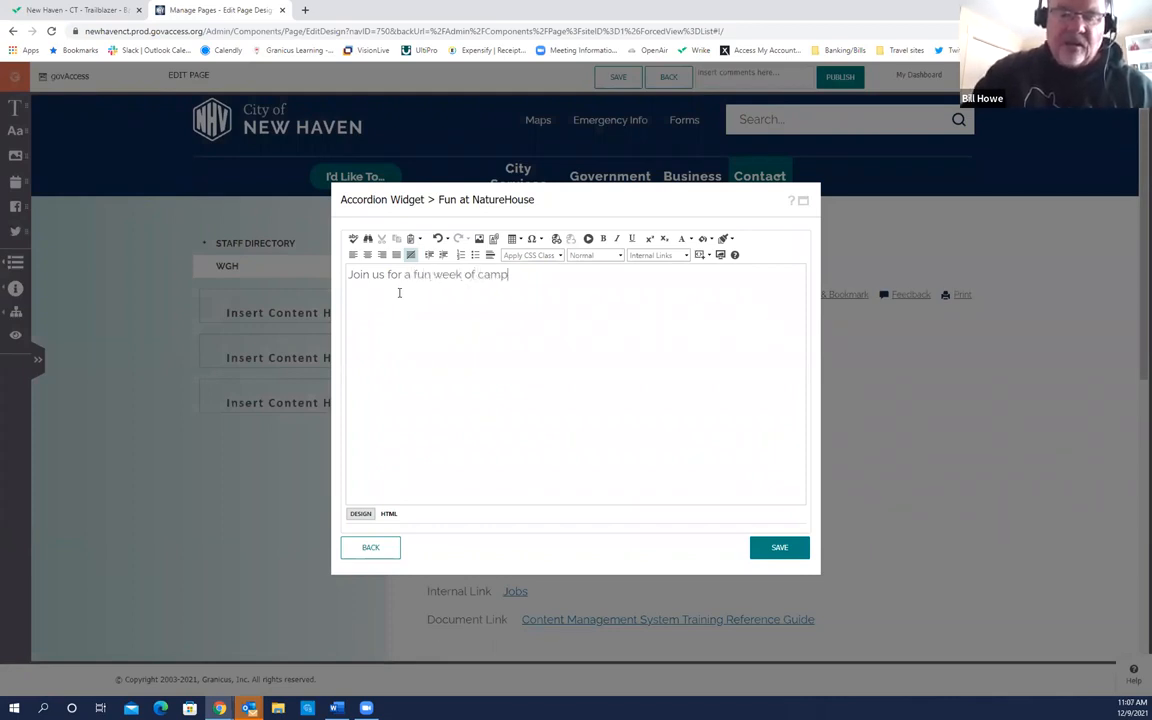
{"action": "type", "text": " at NatureHouse"}
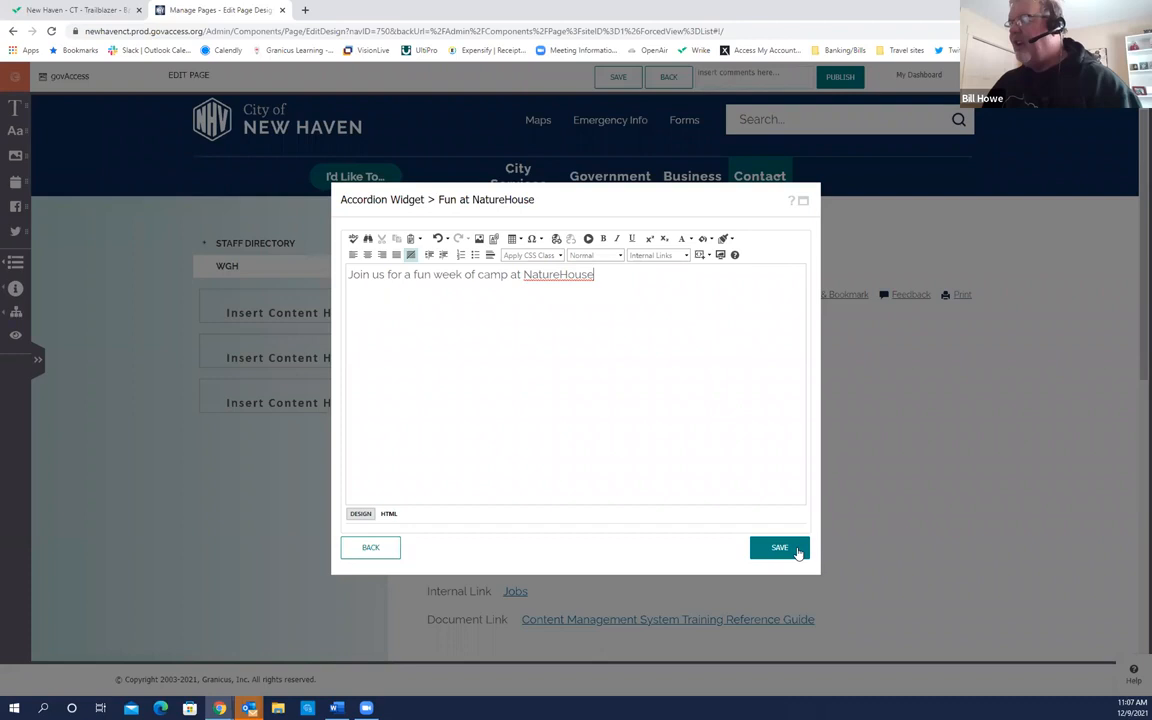
{"action": "left_click", "coordinate": [787, 548]}
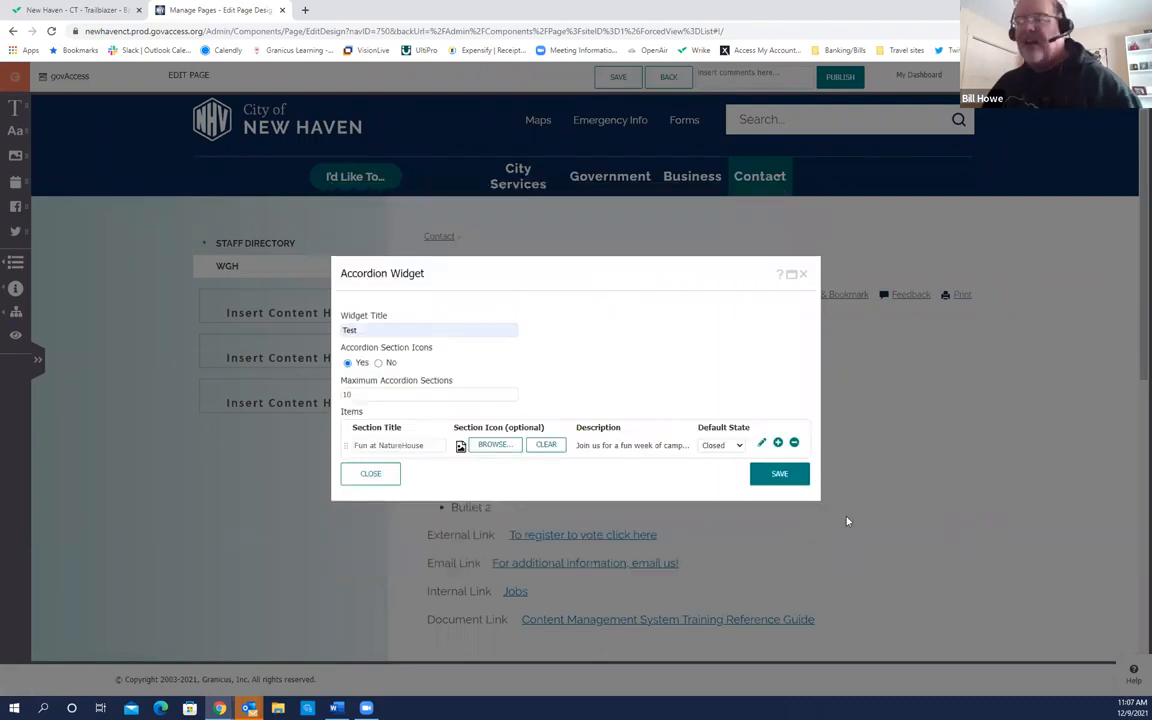
Step: Add a second accordion section using the Granicus Training 'Dog park' image as its icon
{"action": "left_click", "coordinate": [778, 443]}
{"action": "left_click", "coordinate": [497, 457]}
{"action": "left_click_drag", "start_coordinate": [571, 390], "coordinate": [571, 508]}
{"action": "left_click", "coordinate": [369, 525]}
{"action": "left_click", "coordinate": [410, 510]}
{"action": "left_click", "coordinate": [766, 545]}
Step: Title the new section Dog Park and open its description editor
{"action": "left_click", "coordinate": [421, 459]}
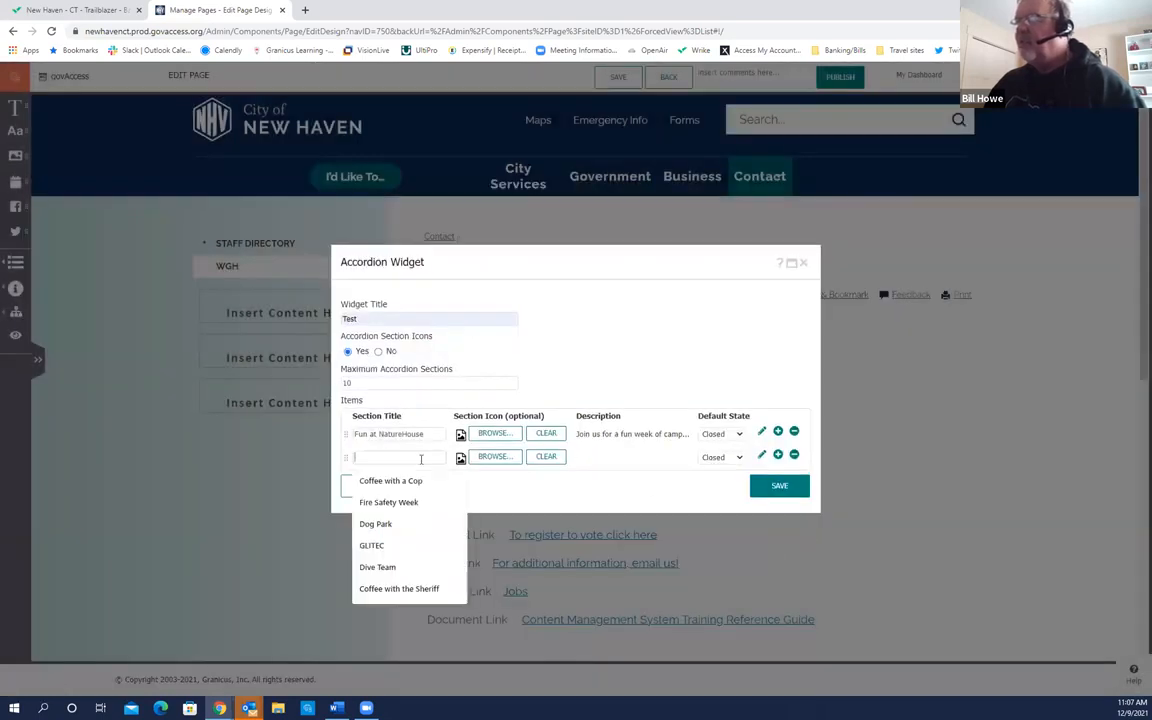
{"action": "left_click", "coordinate": [385, 524]}
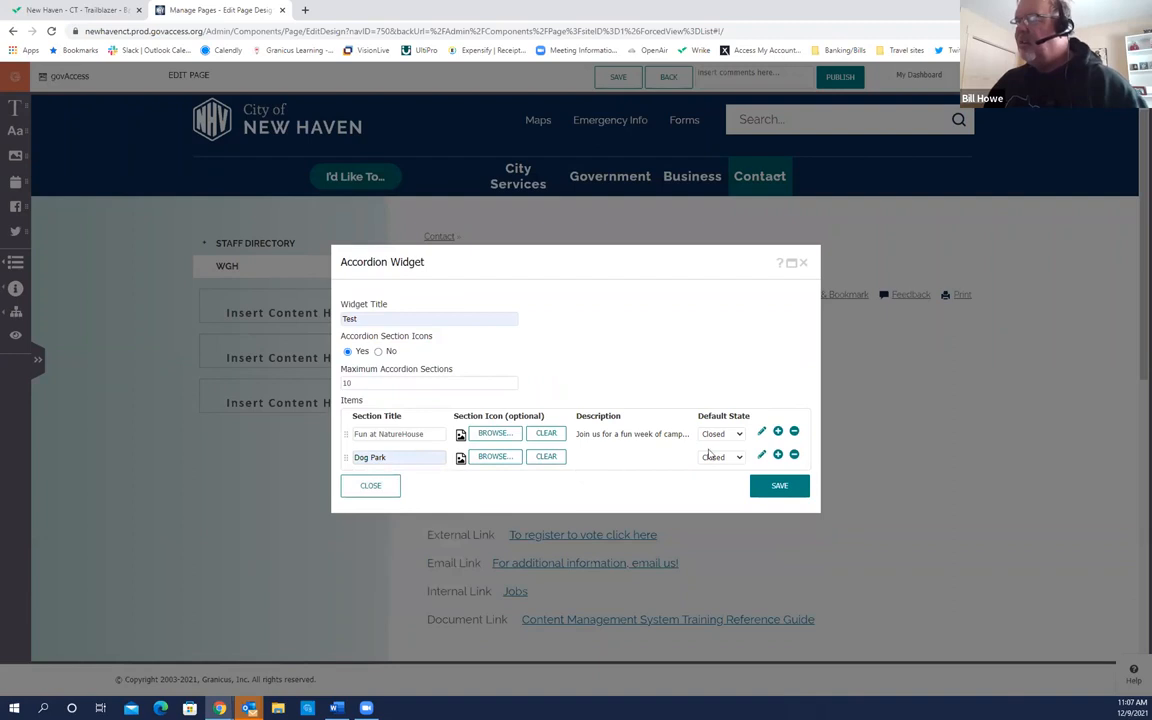
{"action": "left_click", "coordinate": [762, 455]}
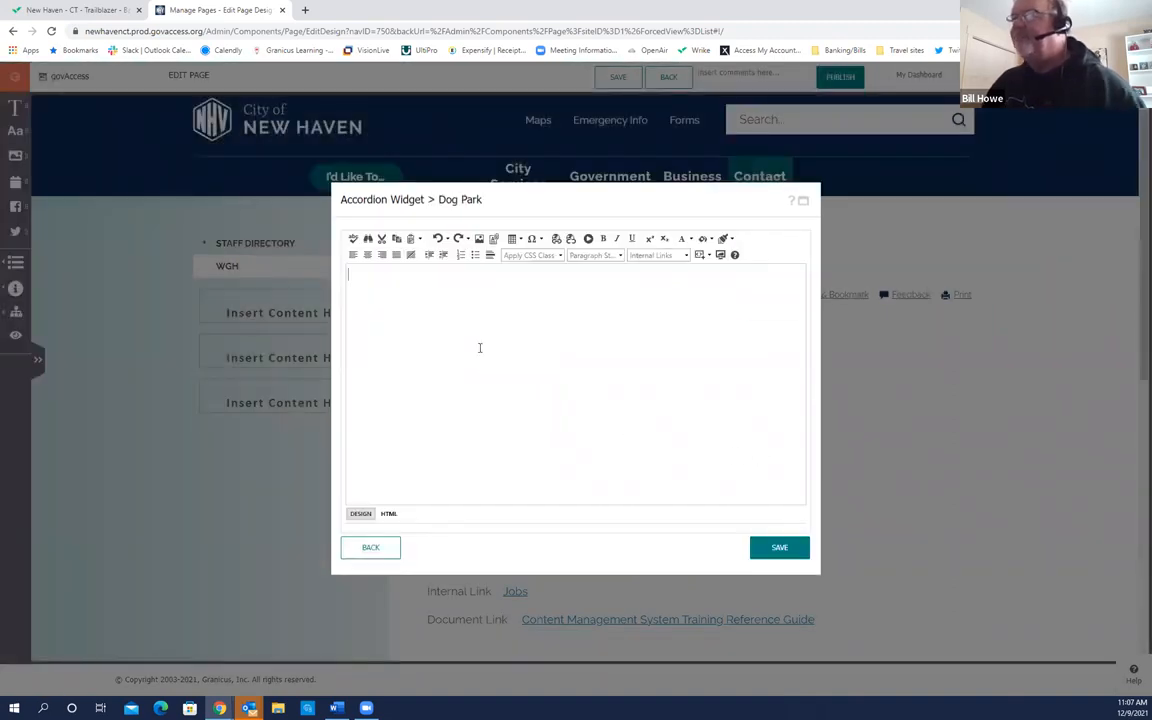
Step: Write 'Please clean up after your pet' and '20 dog limit' on separate lines, then save
{"action": "type", "text": "Please clean up"}
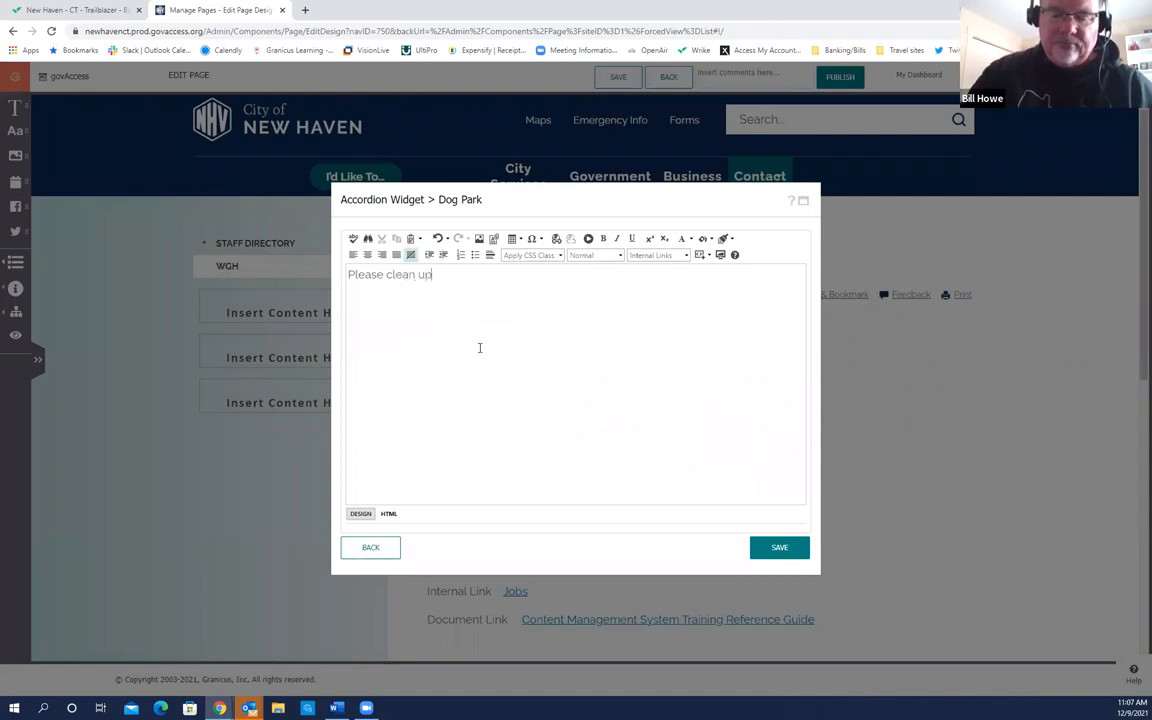
{"action": "type", "text": " after yo"}
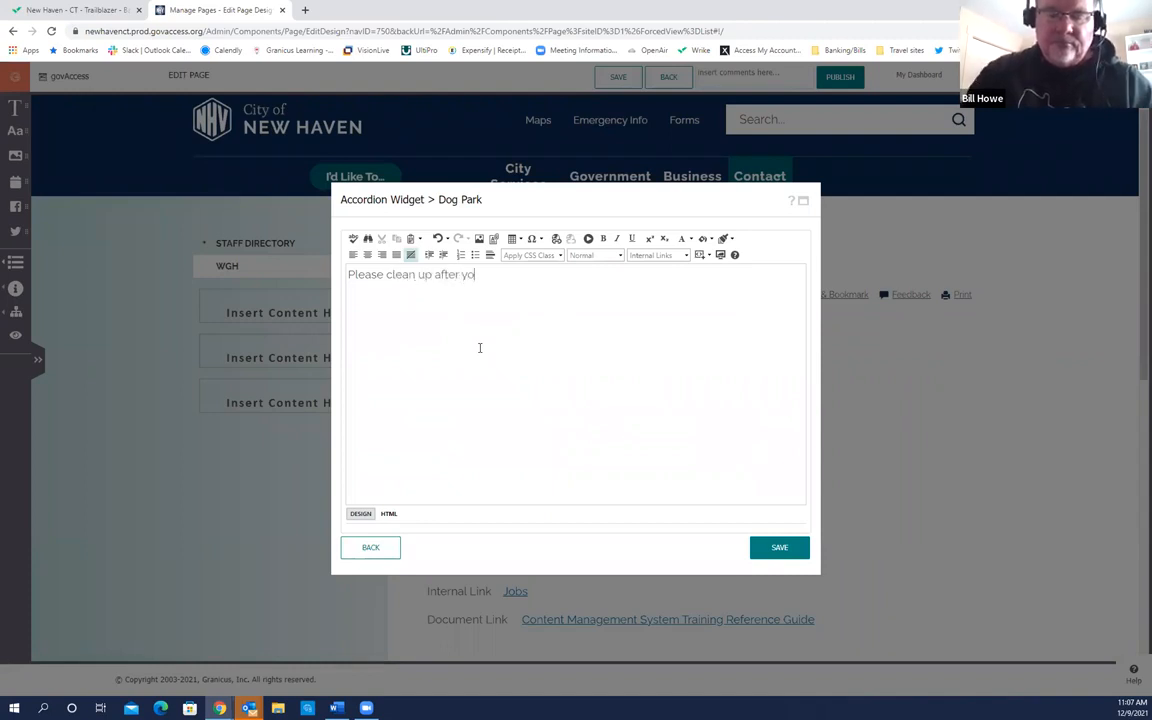
{"action": "type", "text": "ur pet"}
{"action": "key", "text": "Return"}
{"action": "type", "text": "20 do"}
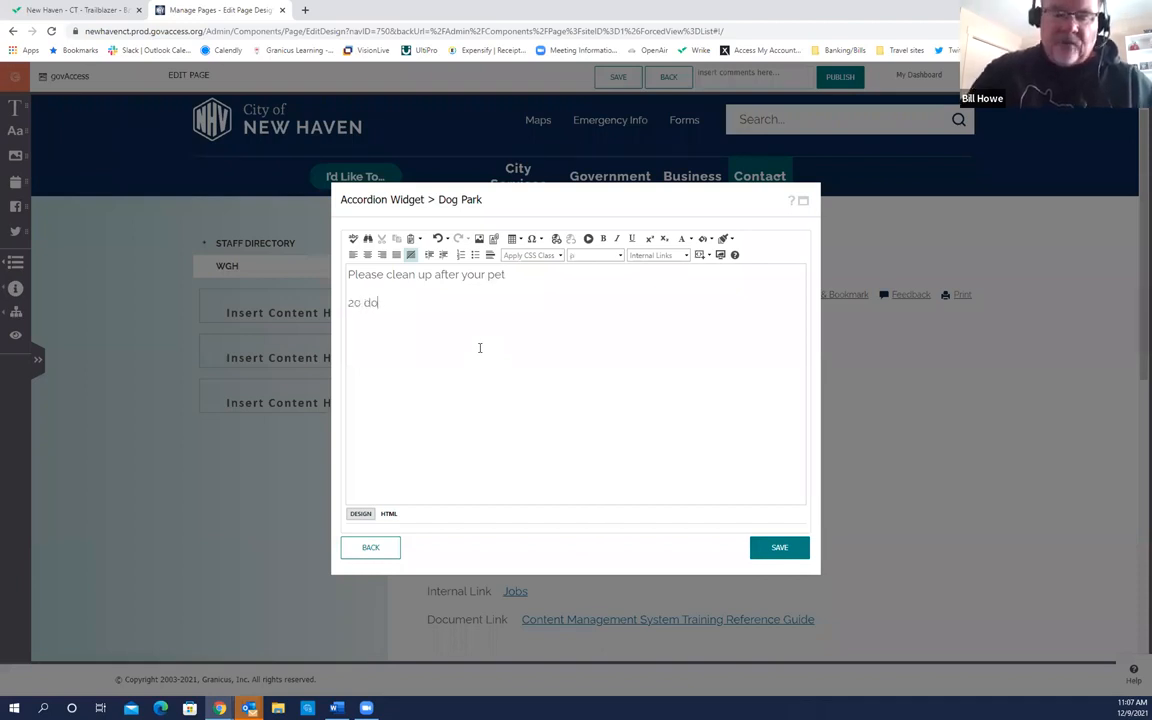
{"action": "type", "text": "g limit"}
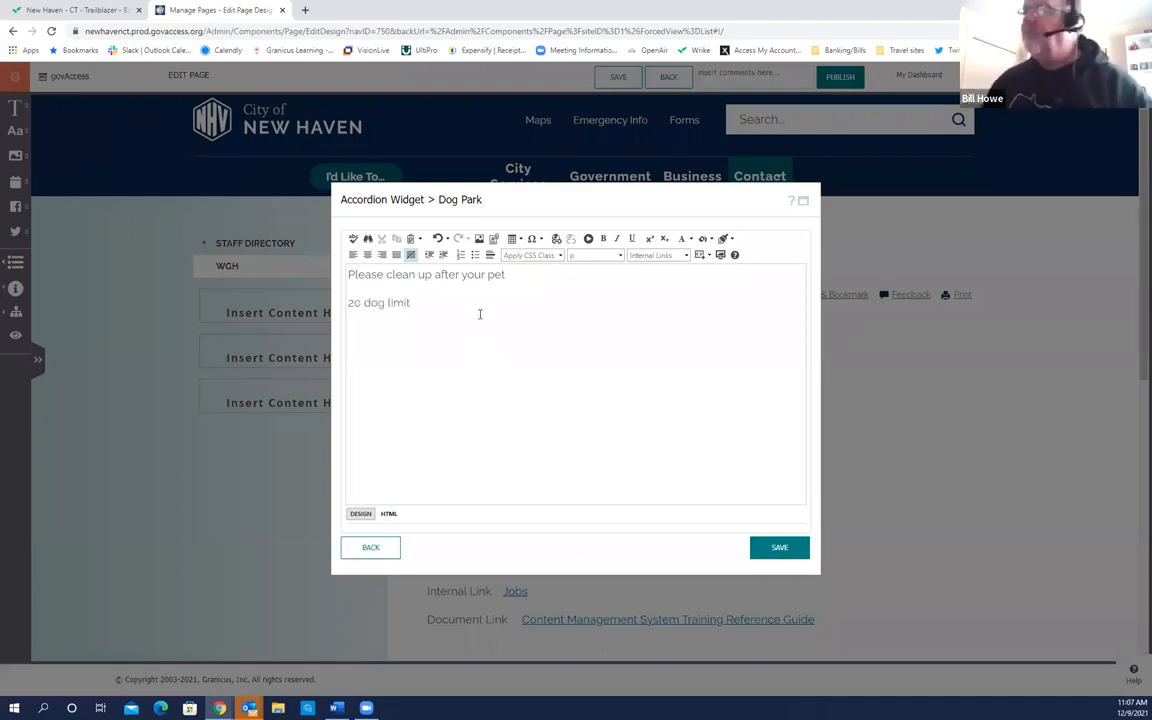
{"action": "left_click", "coordinate": [778, 546]}
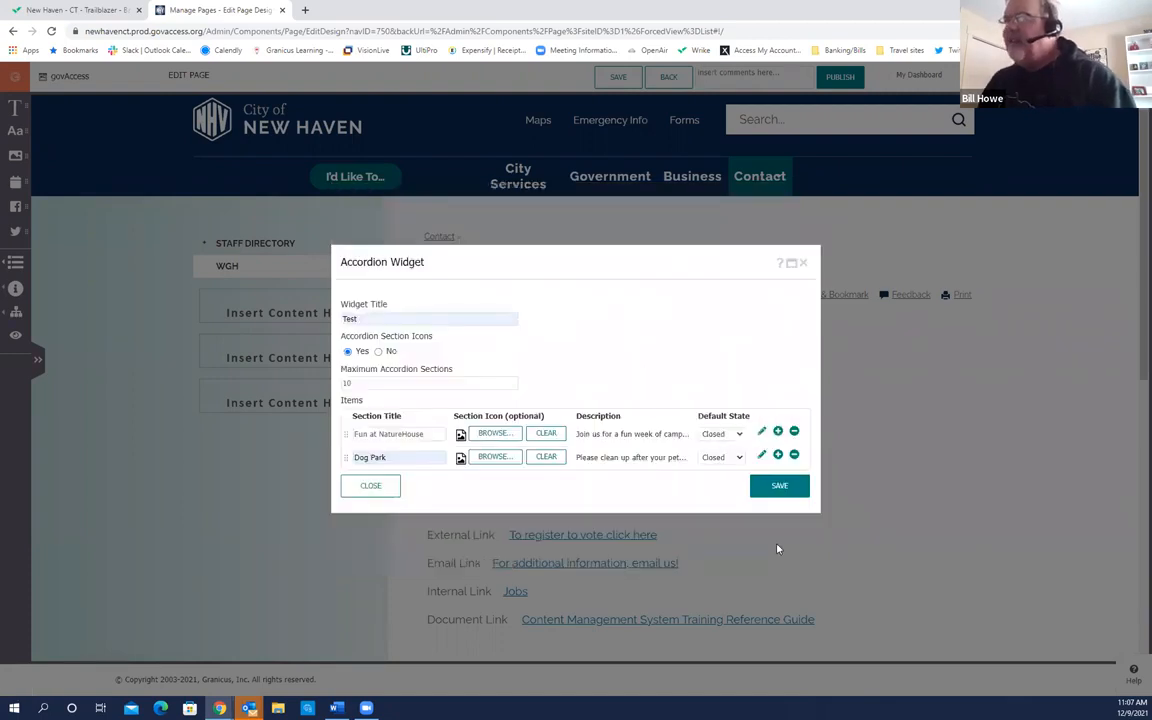
Step: Add a third accordion section using the mayor's photo from the Mayor's Office folder as its icon
{"action": "left_click", "coordinate": [778, 454]}
{"action": "left_click", "coordinate": [505, 468]}
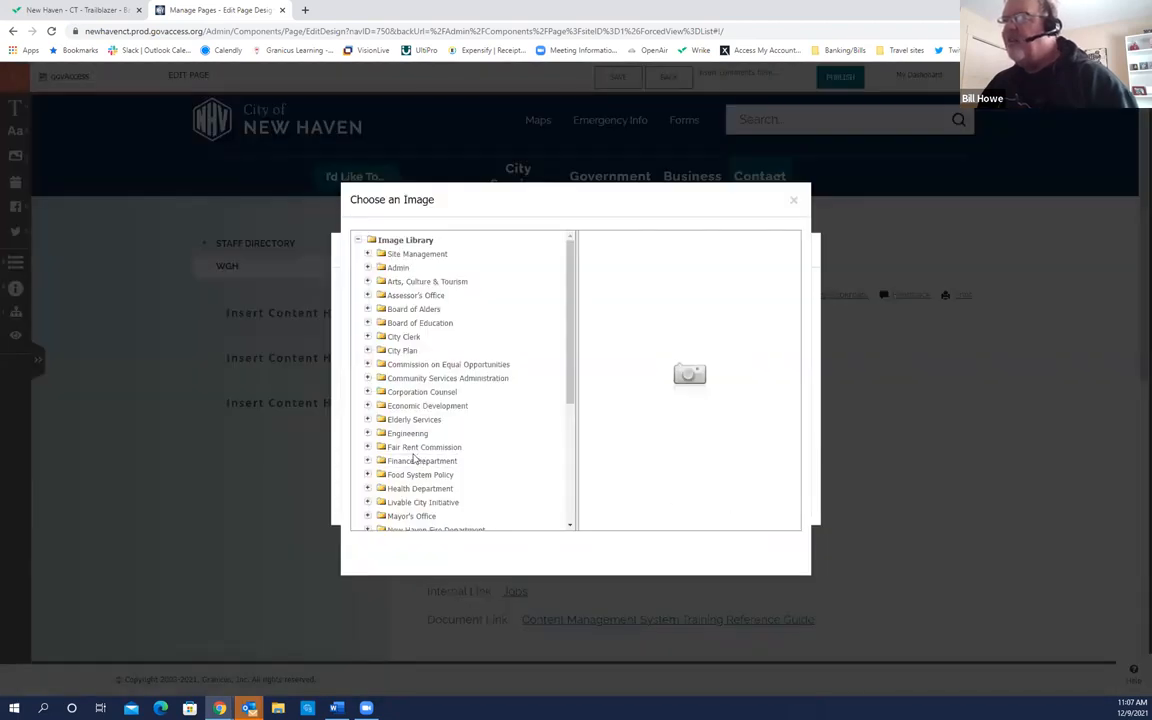
{"action": "scroll", "coordinate": [418, 458], "scroll_direction": "down", "scroll_amount": 1}
{"action": "scroll", "coordinate": [414, 459], "scroll_direction": "down", "scroll_amount": 1}
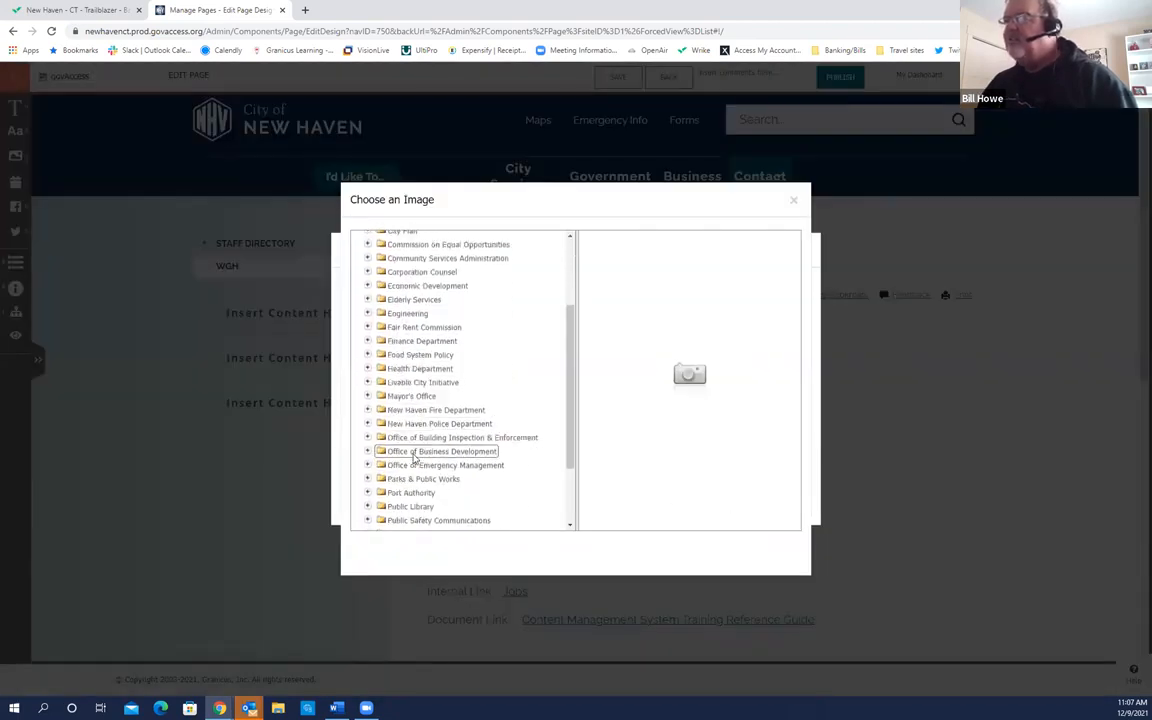
{"action": "scroll", "coordinate": [413, 458], "scroll_direction": "down", "scroll_amount": 1}
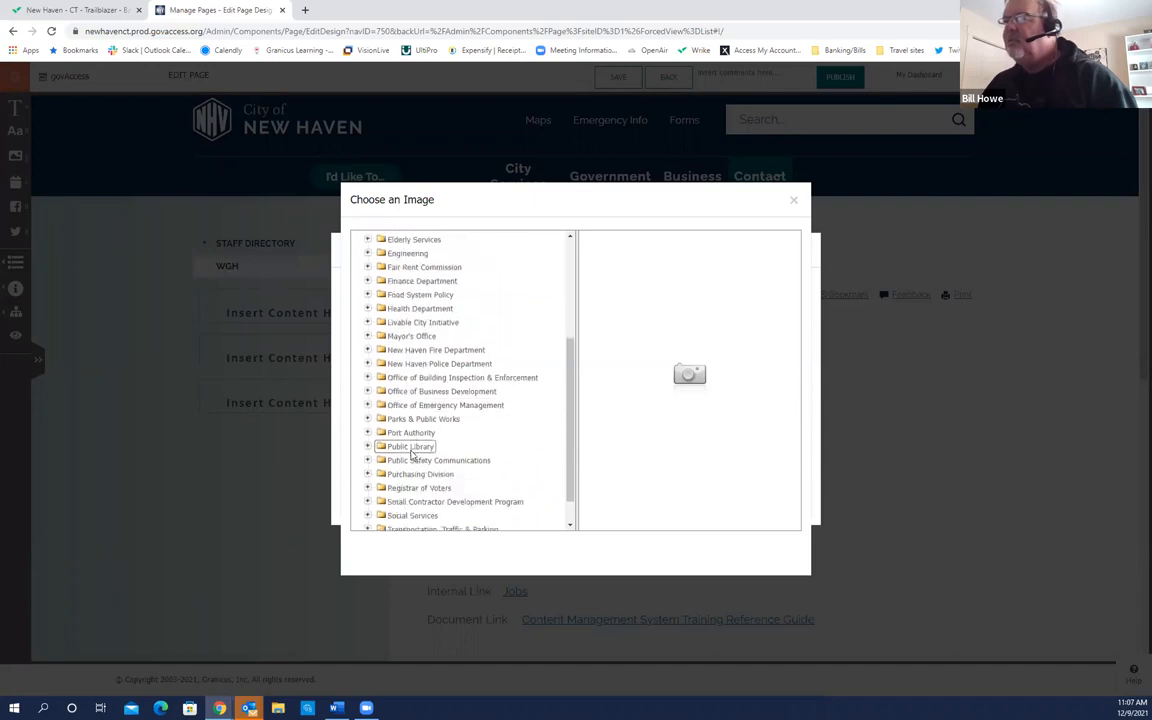
{"action": "scroll", "coordinate": [412, 455], "scroll_direction": "down", "scroll_amount": 1}
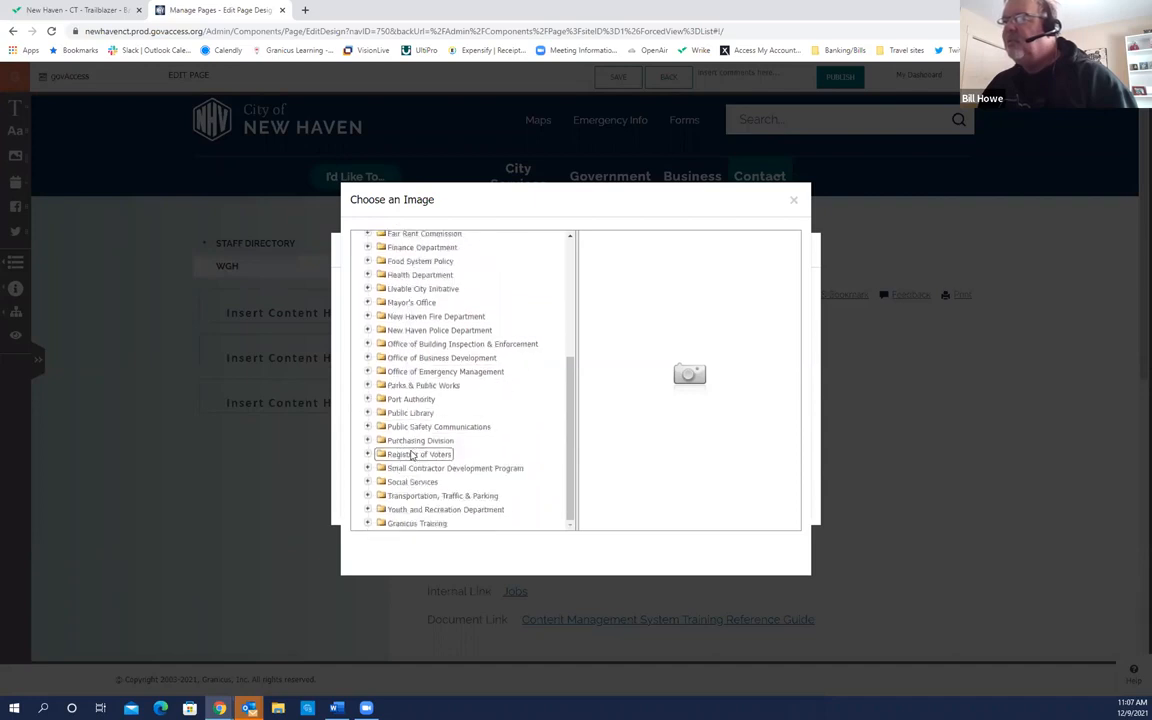
{"action": "left_click", "coordinate": [368, 303]}
{"action": "left_click", "coordinate": [420, 316]}
{"action": "left_click", "coordinate": [766, 546]}
Step: Title the third section 'Coffee with the mayor' and open its description editor
{"action": "left_click", "coordinate": [397, 466]}
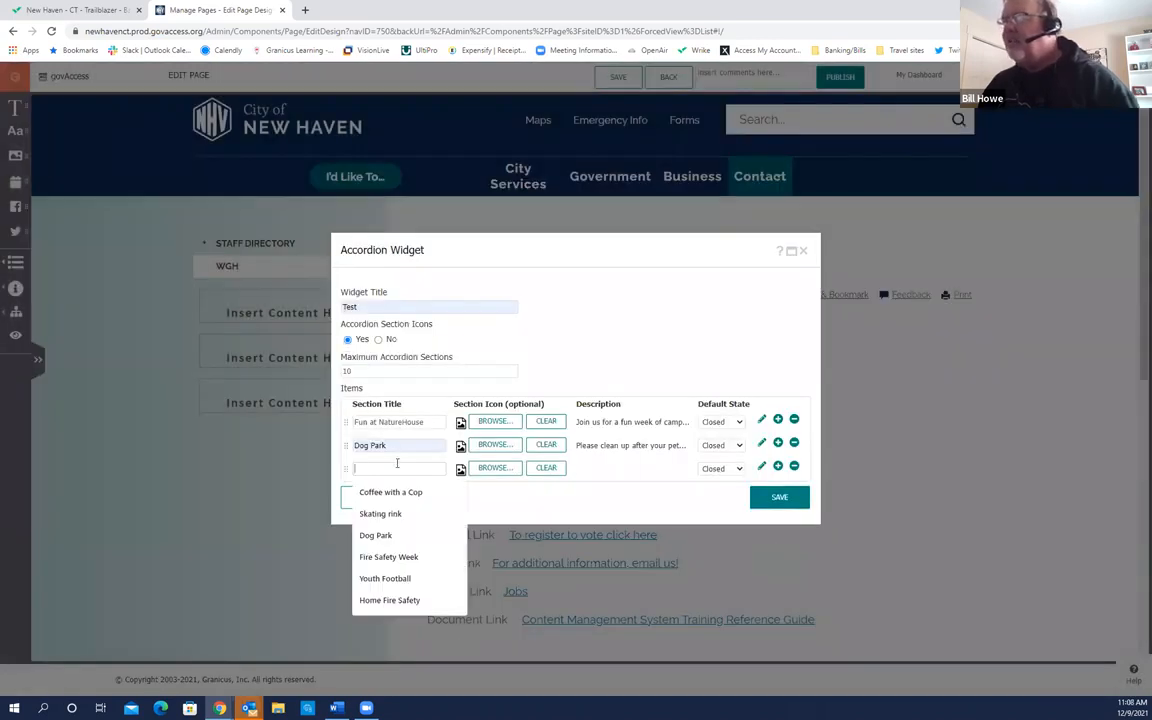
{"action": "key", "text": "Down"}
{"action": "key", "text": "Return"}
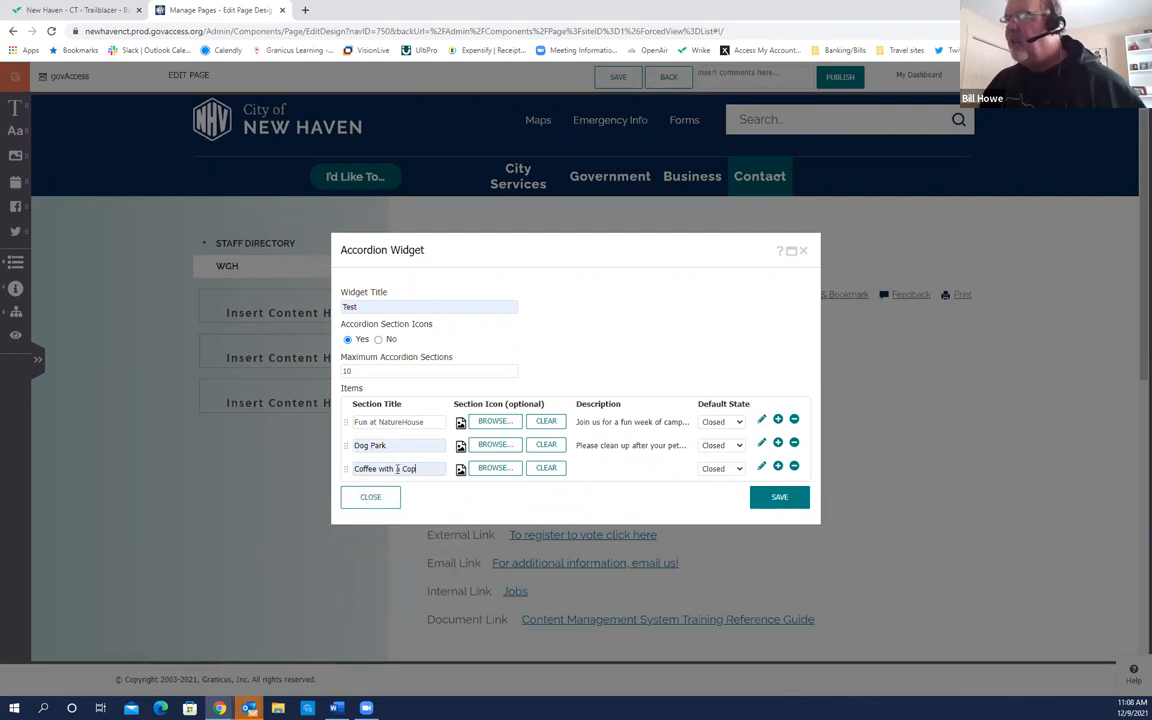
{"action": "left_click_drag", "start_coordinate": [397, 469], "coordinate": [427, 470]}
{"action": "type", "text": "the "}
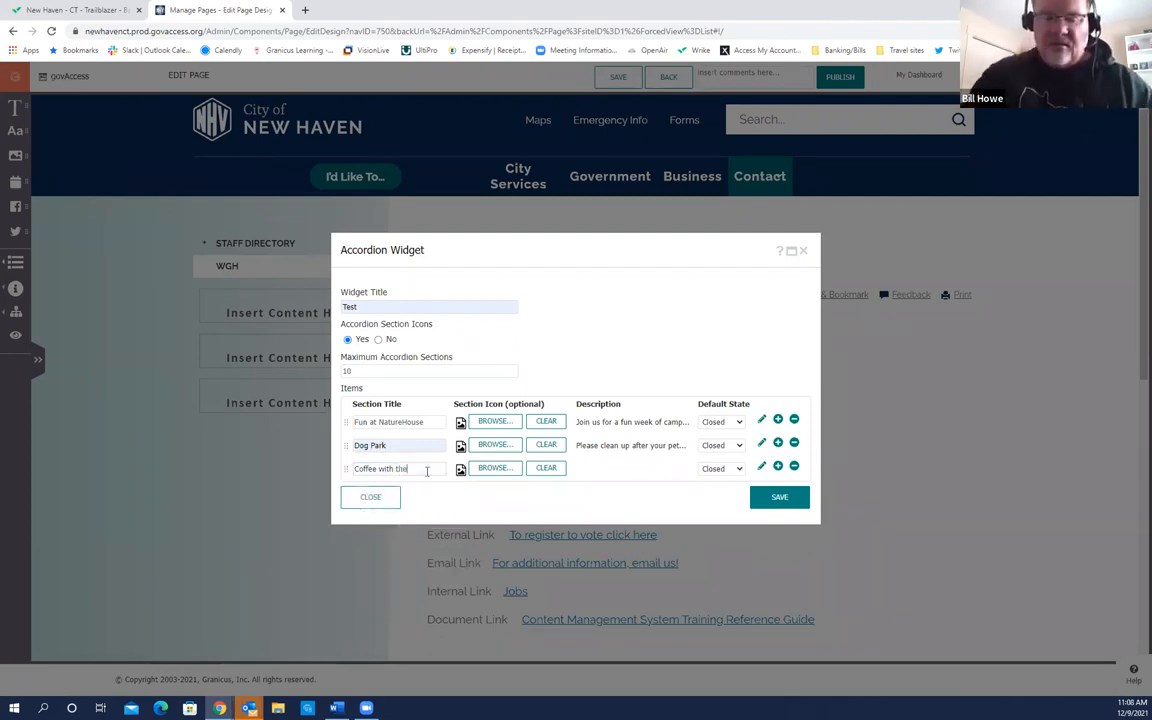
{"action": "type", "text": "mayor"}
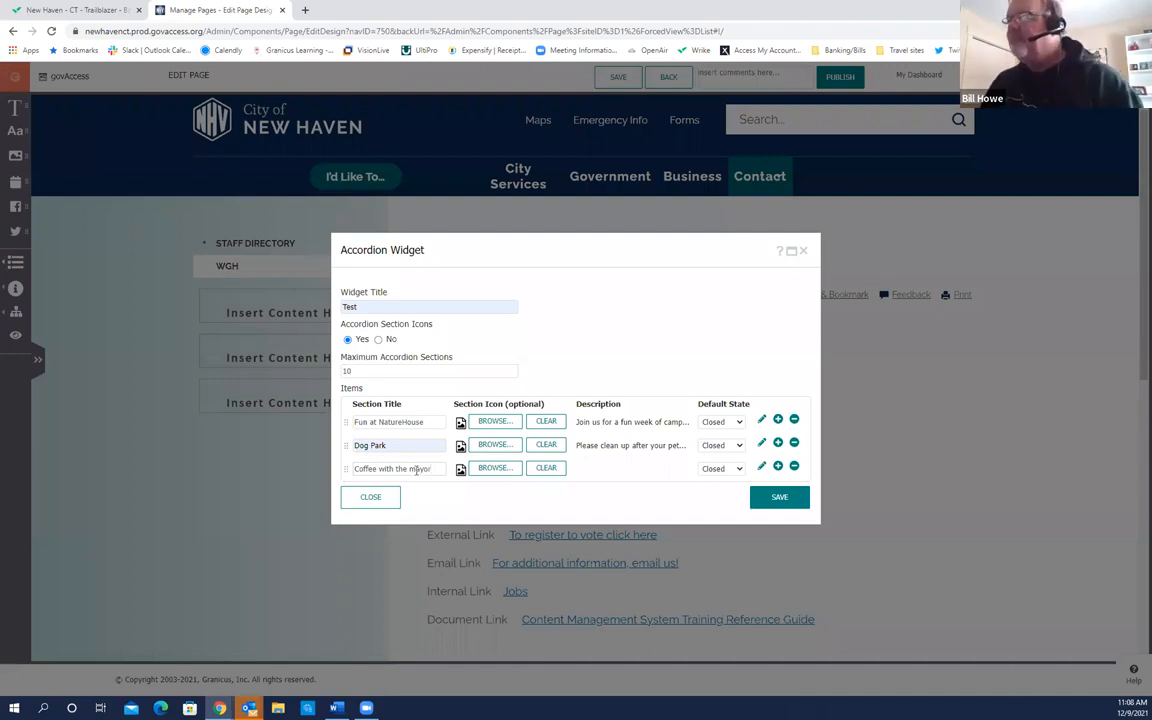
{"action": "left_click", "coordinate": [761, 466]}
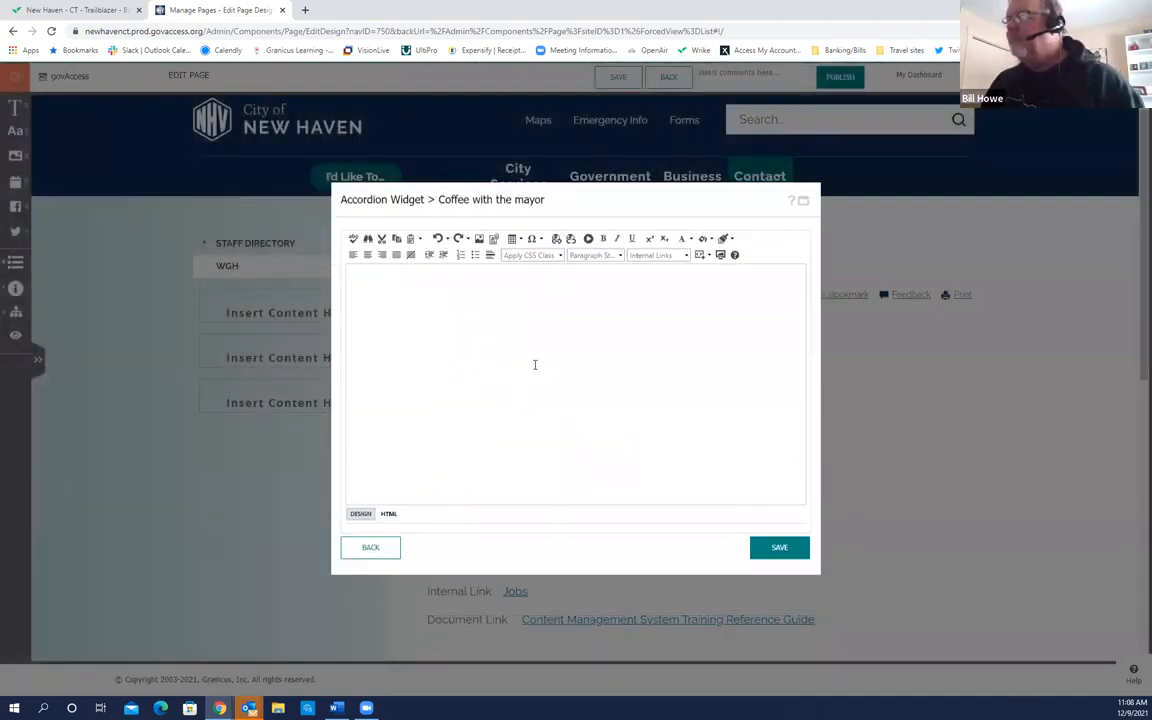
Step: Enter a sentence inviting people to join the mayor for Friday coffee at Starbucks, and save
{"action": "left_click", "coordinate": [534, 358]}
{"action": "type", "text": "Joi"}
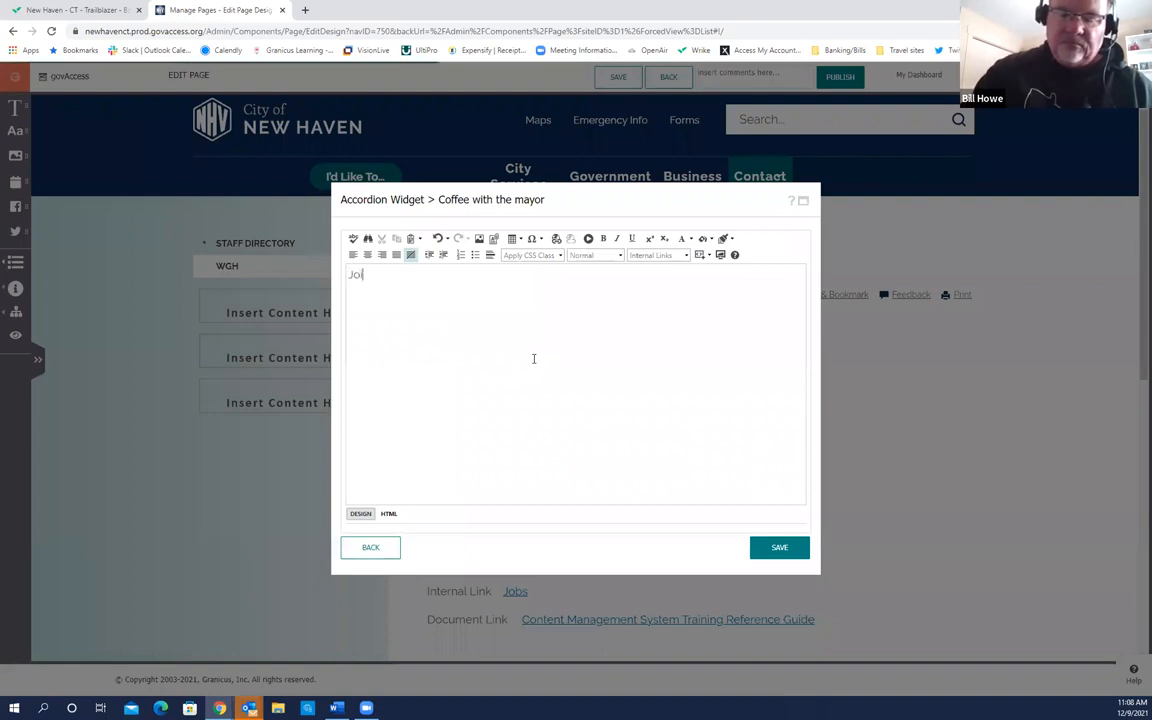
{"action": "type", "text": "n Mayor"}
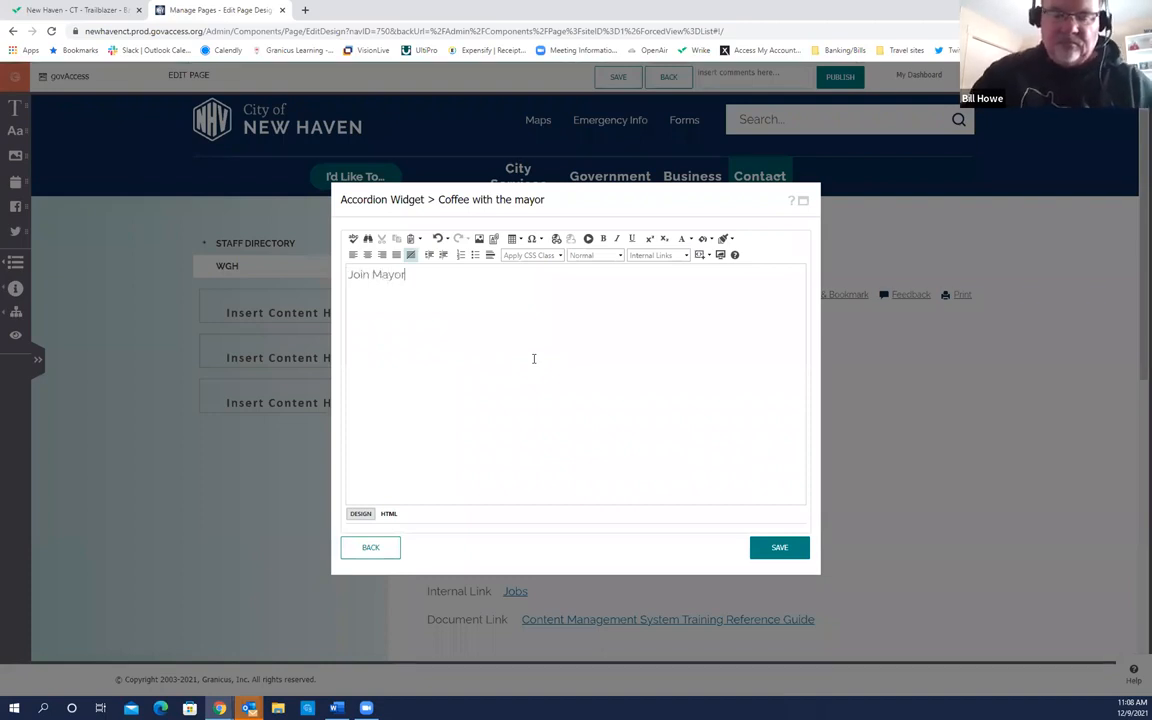
{"action": "type", "text": " Justin for coffee on Friday at Star"}
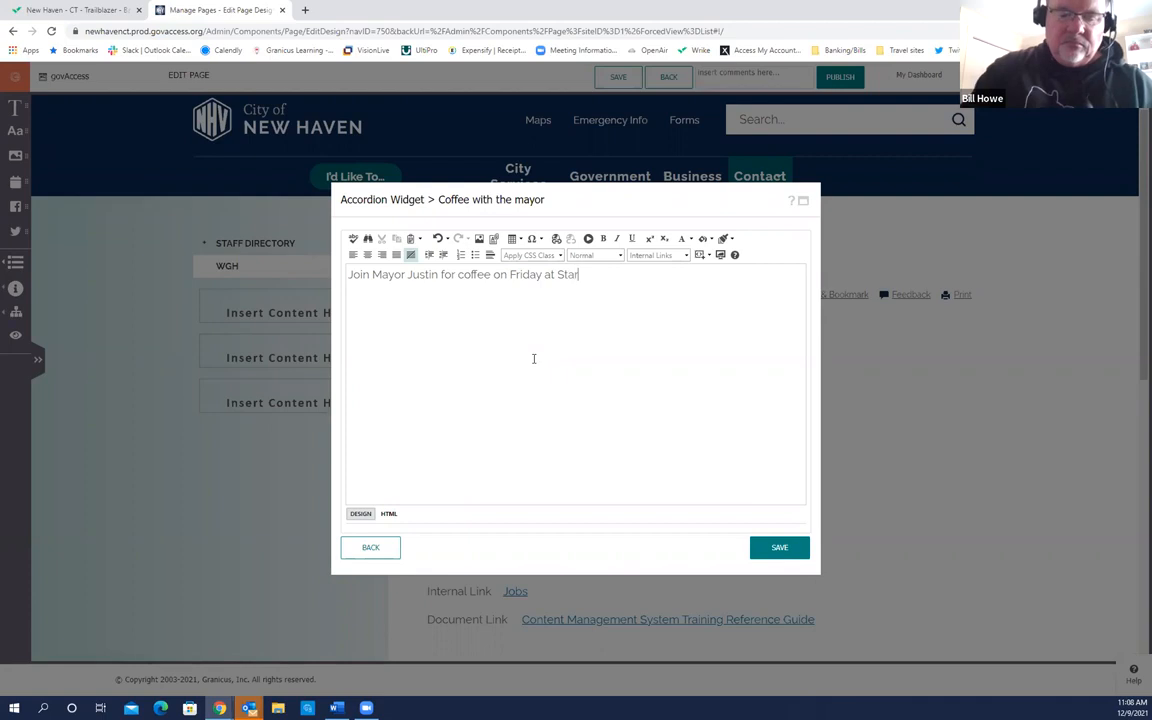
{"action": "type", "text": "bucks"}
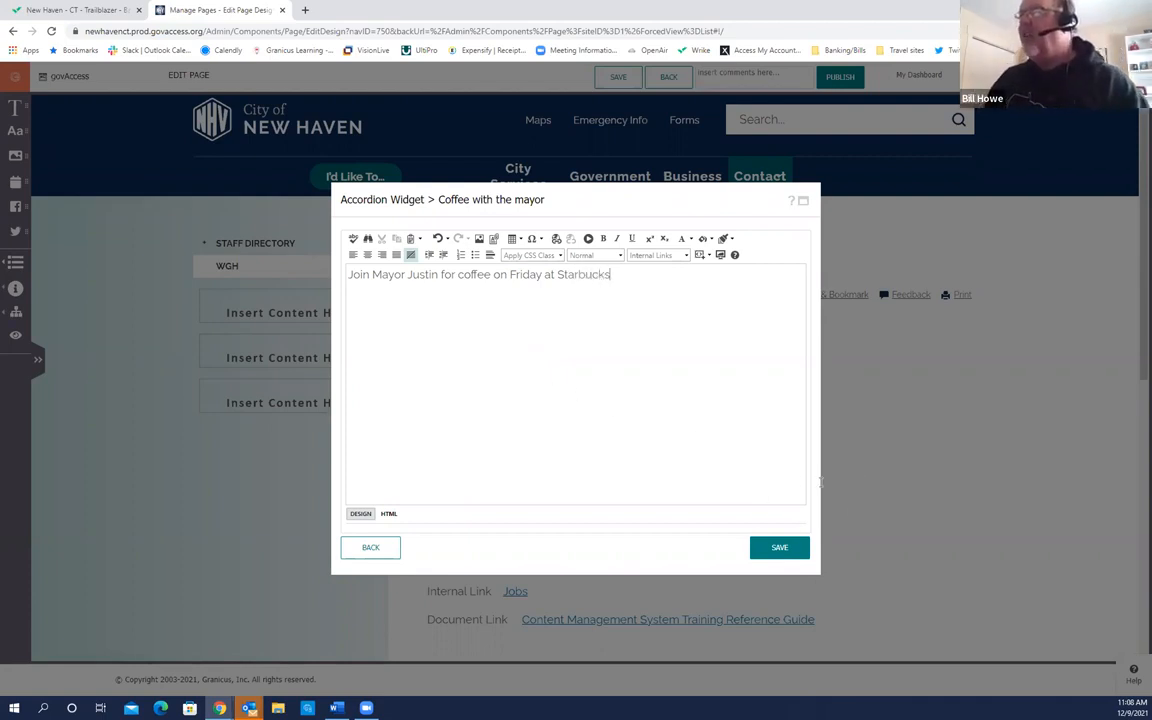
{"action": "left_click", "coordinate": [776, 548]}
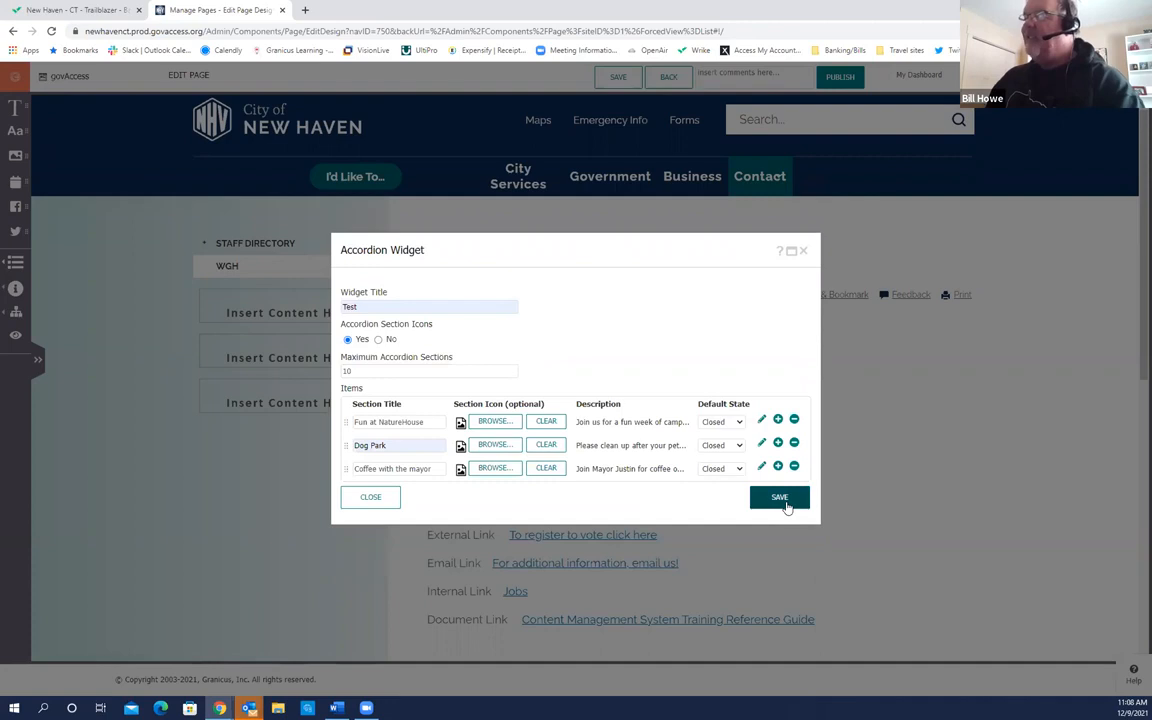
Step: Save the accordion widget to the page, then expand and collapse each section to check its text
{"action": "left_click", "coordinate": [786, 500]}
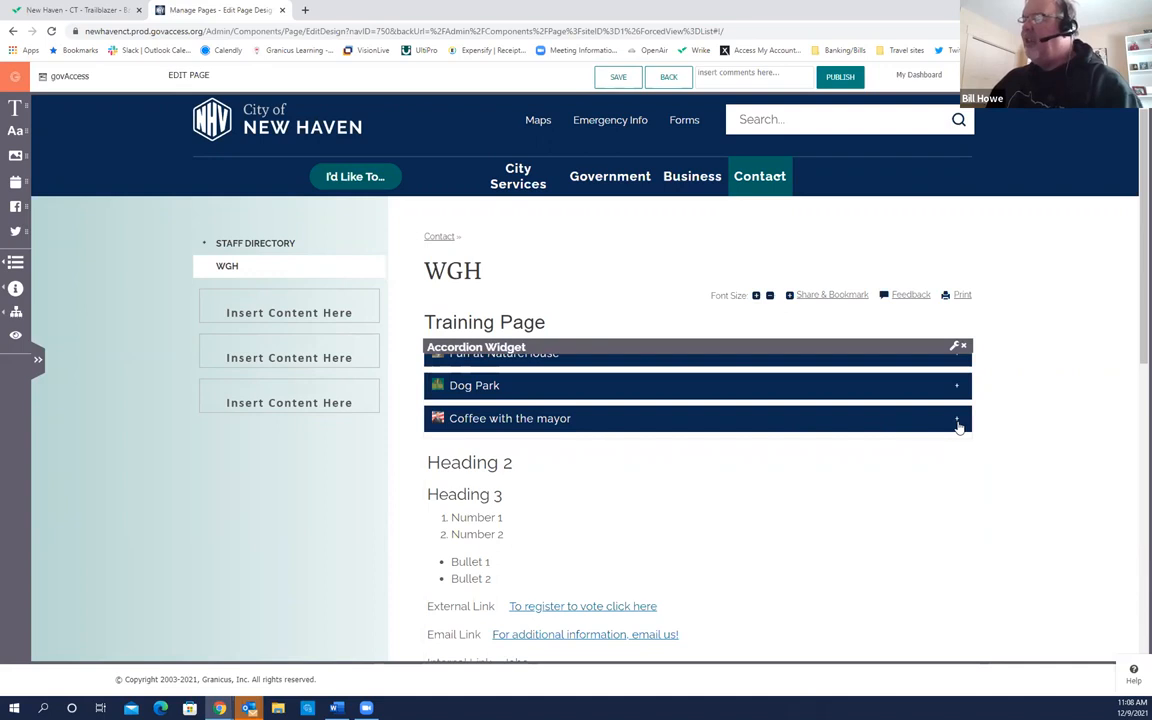
{"action": "left_click", "coordinate": [748, 426]}
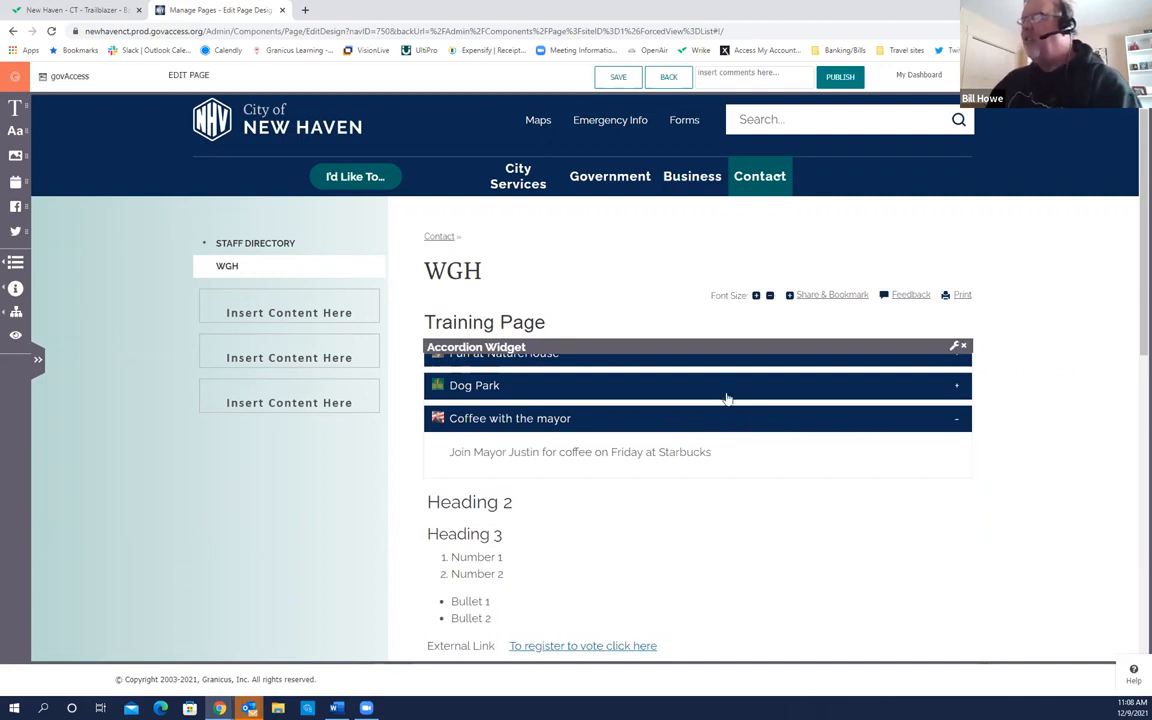
{"action": "left_click", "coordinate": [725, 389]}
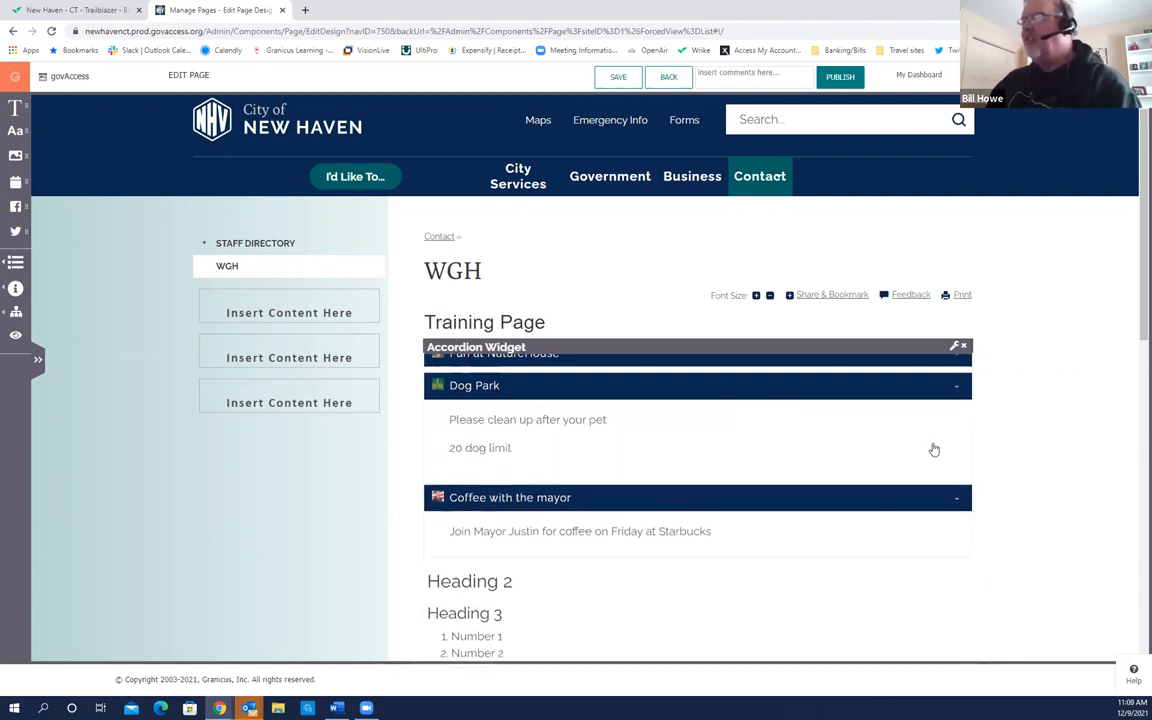
{"action": "left_click", "coordinate": [750, 360]}
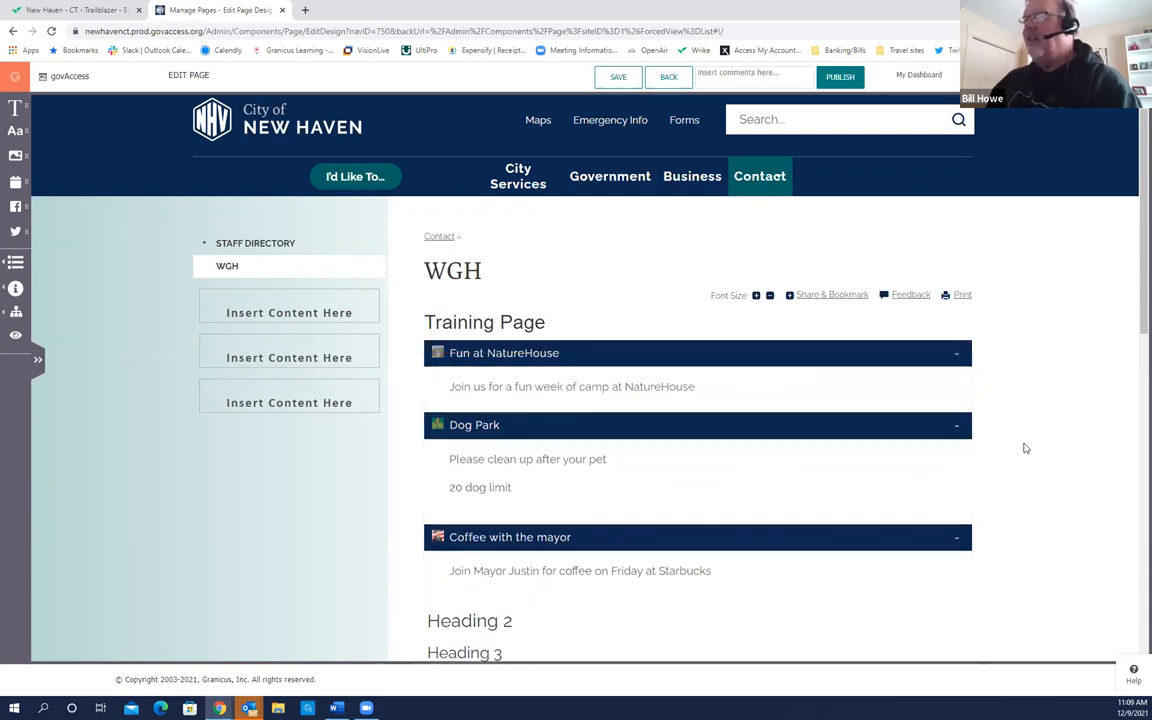
{"action": "left_click", "coordinate": [750, 362]}
{"action": "left_click", "coordinate": [755, 385]}
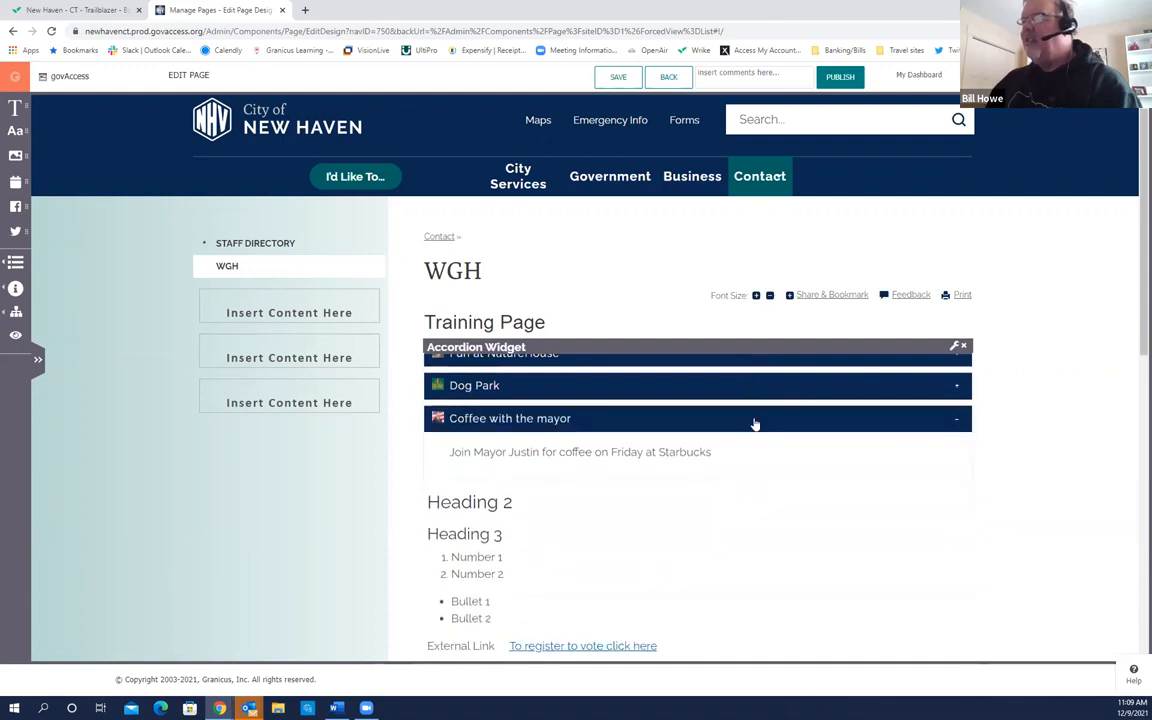
{"action": "left_click", "coordinate": [753, 420]}
Step: Recheck Coffee with the mayor, leaving all three sections collapsed
{"action": "scroll", "coordinate": [774, 479], "scroll_direction": "down", "scroll_amount": 1}
{"action": "scroll", "coordinate": [774, 479], "scroll_direction": "down", "scroll_amount": 2}
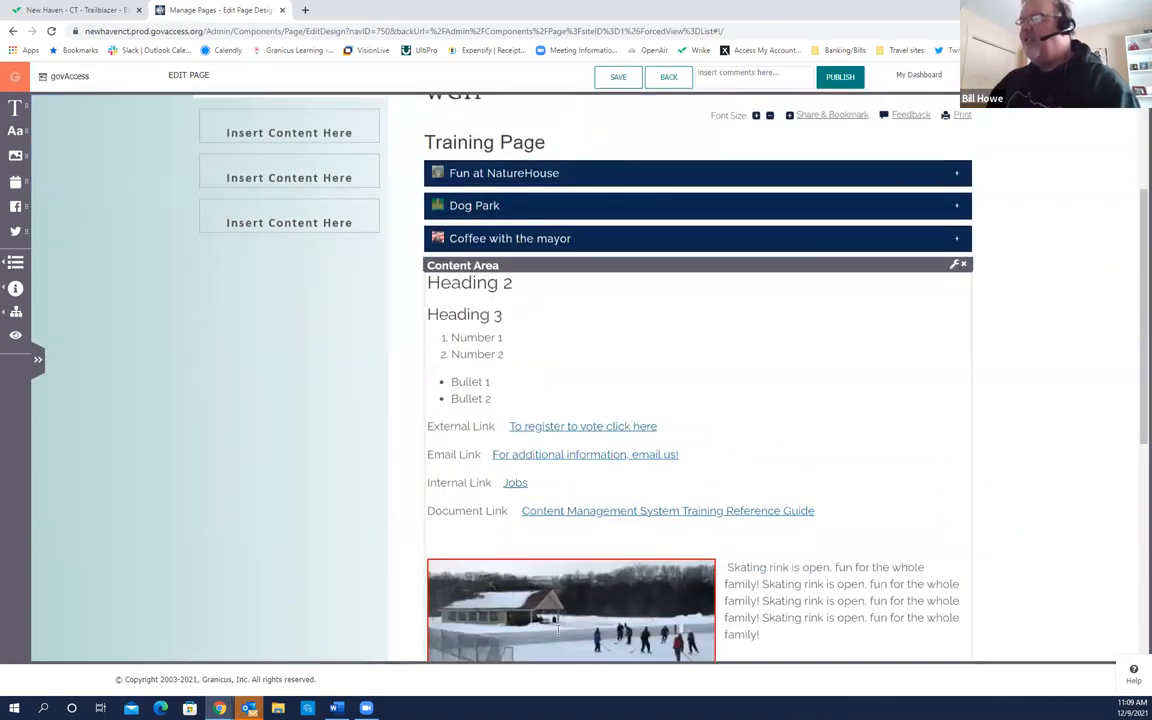
{"action": "scroll", "coordinate": [581, 613], "scroll_direction": "down", "scroll_amount": 3}
{"action": "scroll", "coordinate": [581, 613], "scroll_direction": "up", "scroll_amount": 3}
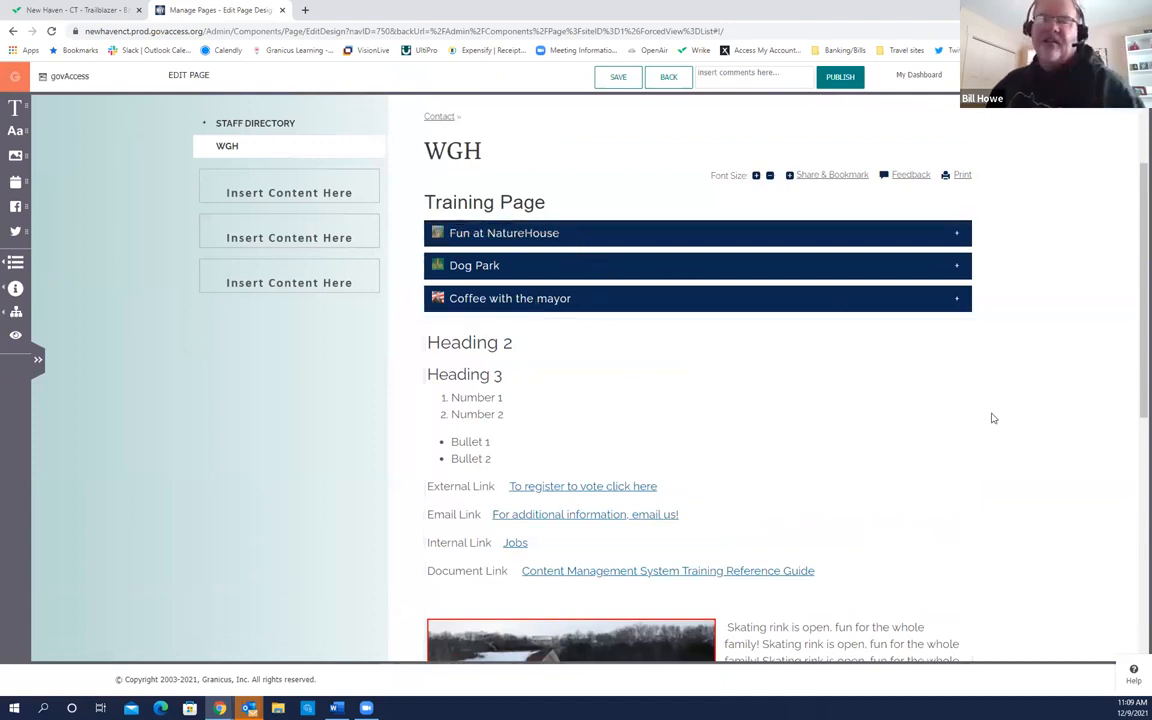
{"action": "left_click", "coordinate": [720, 303]}
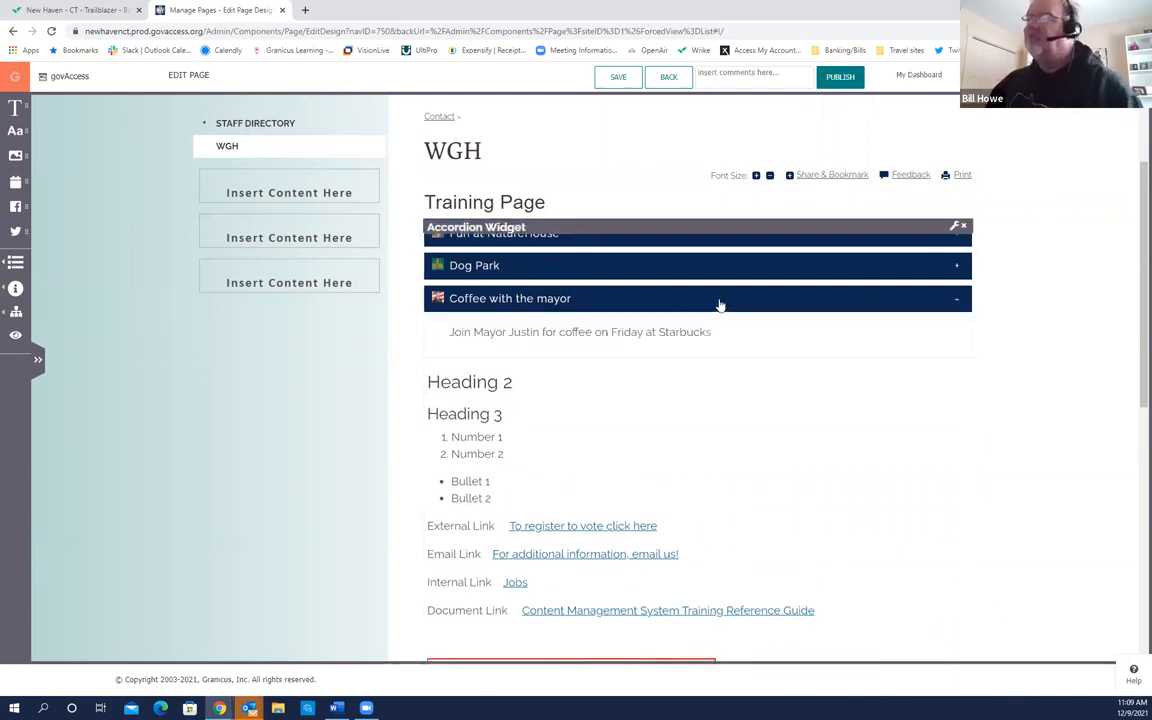
{"action": "left_click", "coordinate": [720, 303]}
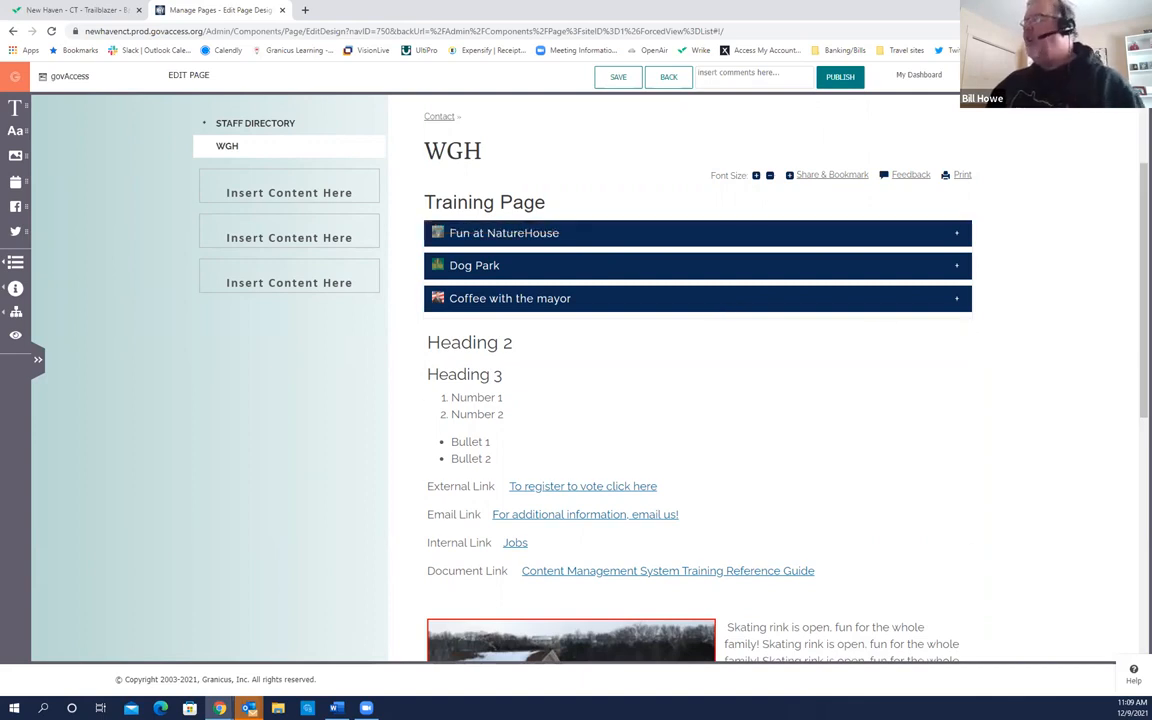
{"action": "scroll", "coordinate": [1134, 292], "scroll_direction": "up", "scroll_amount": 1}
{"action": "scroll", "coordinate": [1134, 292], "scroll_direction": "up", "scroll_amount": 1}
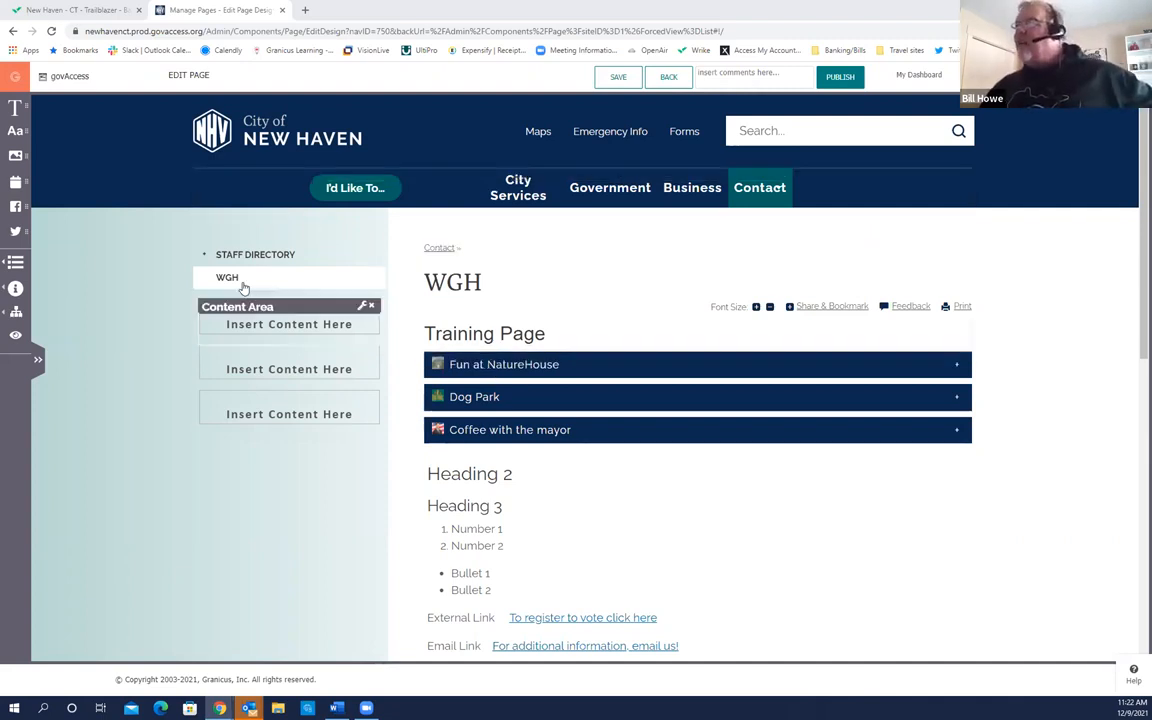
Step: Go to My Dashboard from the page editor's top bar
{"action": "left_click", "coordinate": [919, 76]}
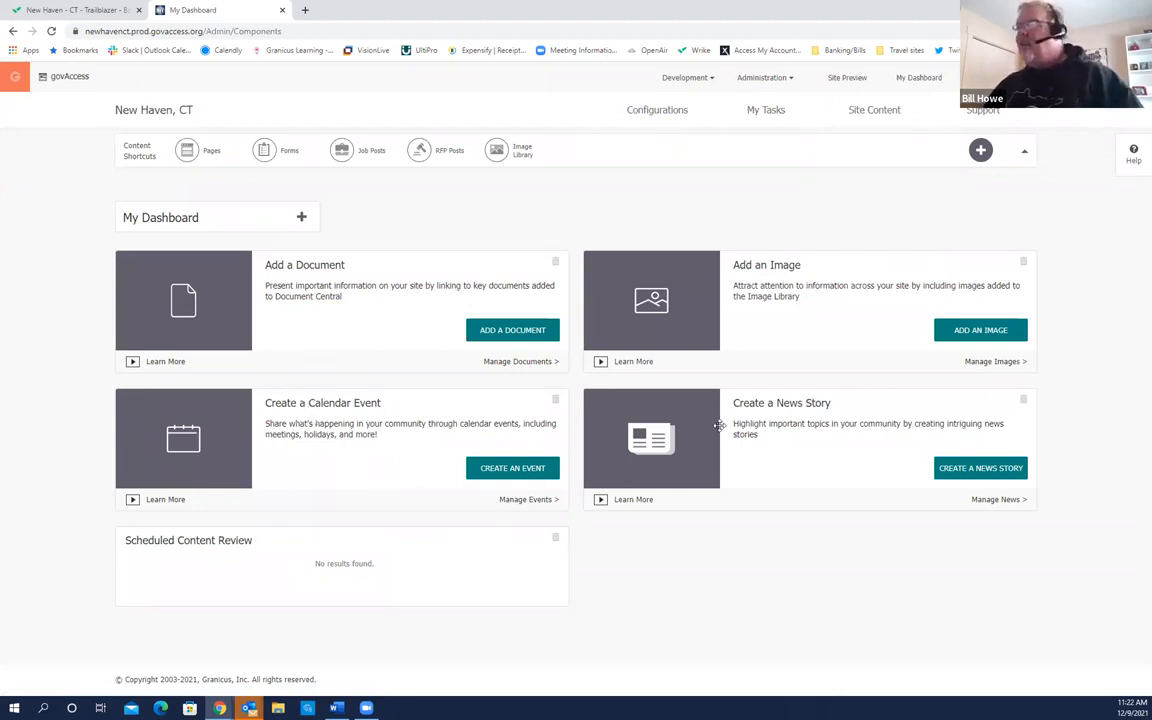
Step: Open Calendar under Site Content to reach the Manage Calendar Events list
{"action": "left_click", "coordinate": [762, 428]}
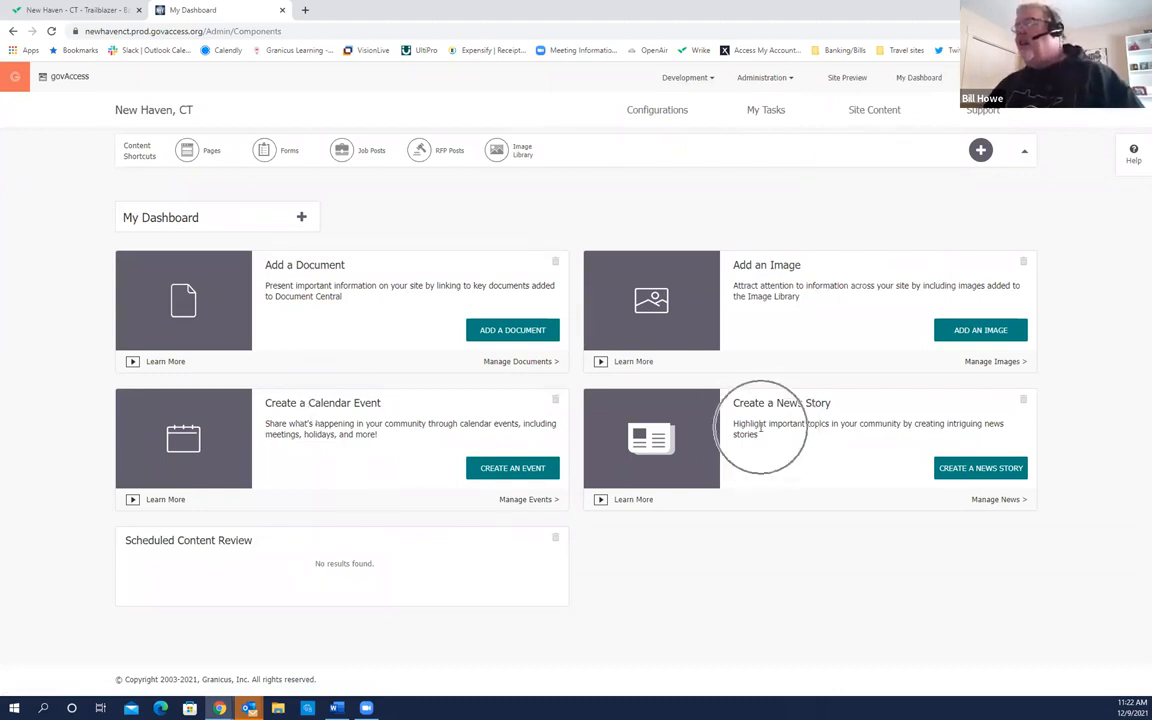
{"action": "mouse_move", "coordinate": [862, 118]}
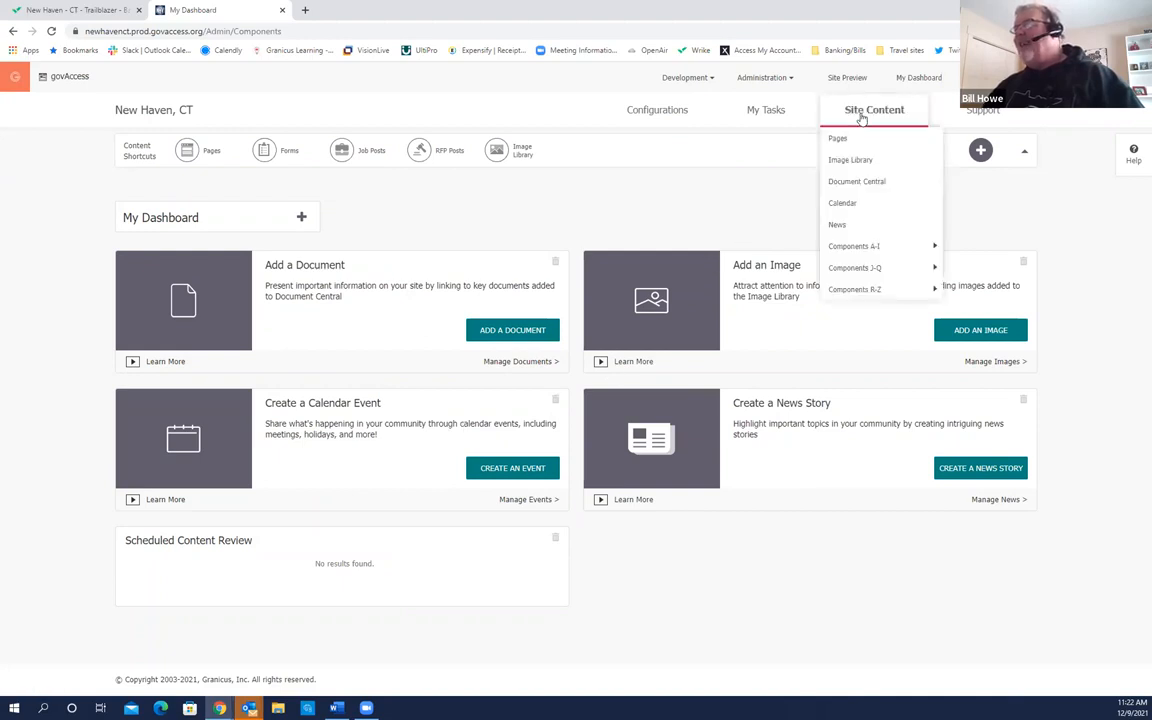
{"action": "left_click", "coordinate": [855, 204]}
{"action": "left_click", "coordinate": [855, 204]}
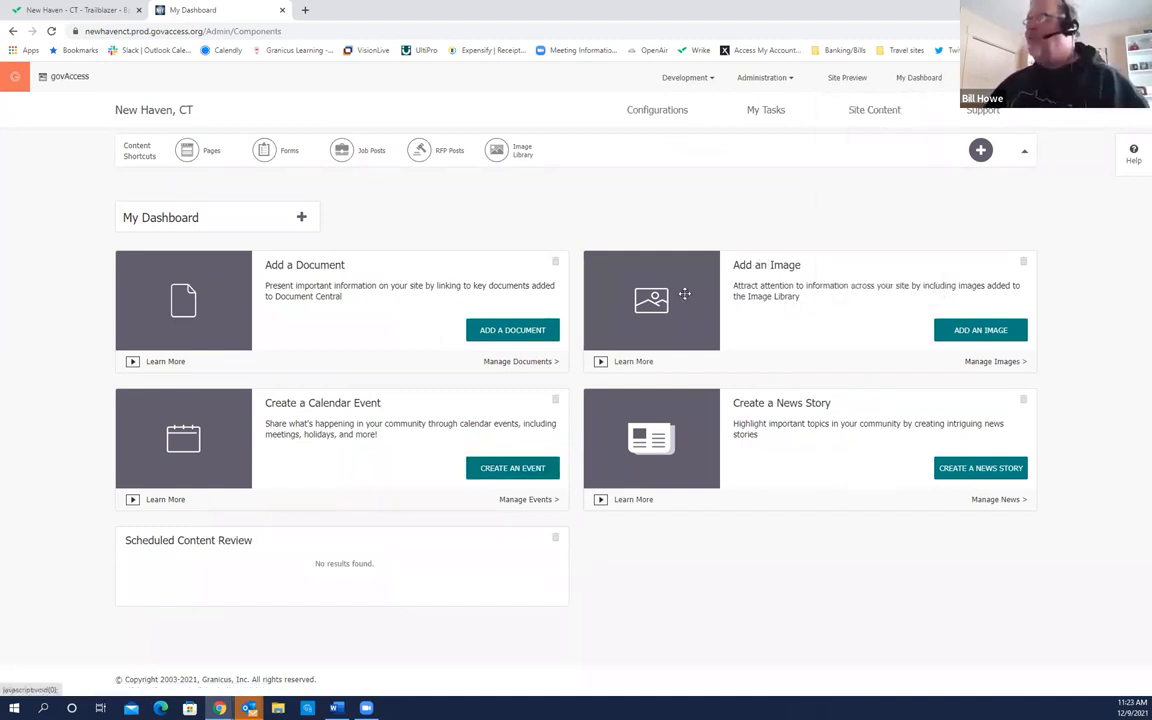
{"action": "mouse_move", "coordinate": [870, 112]}
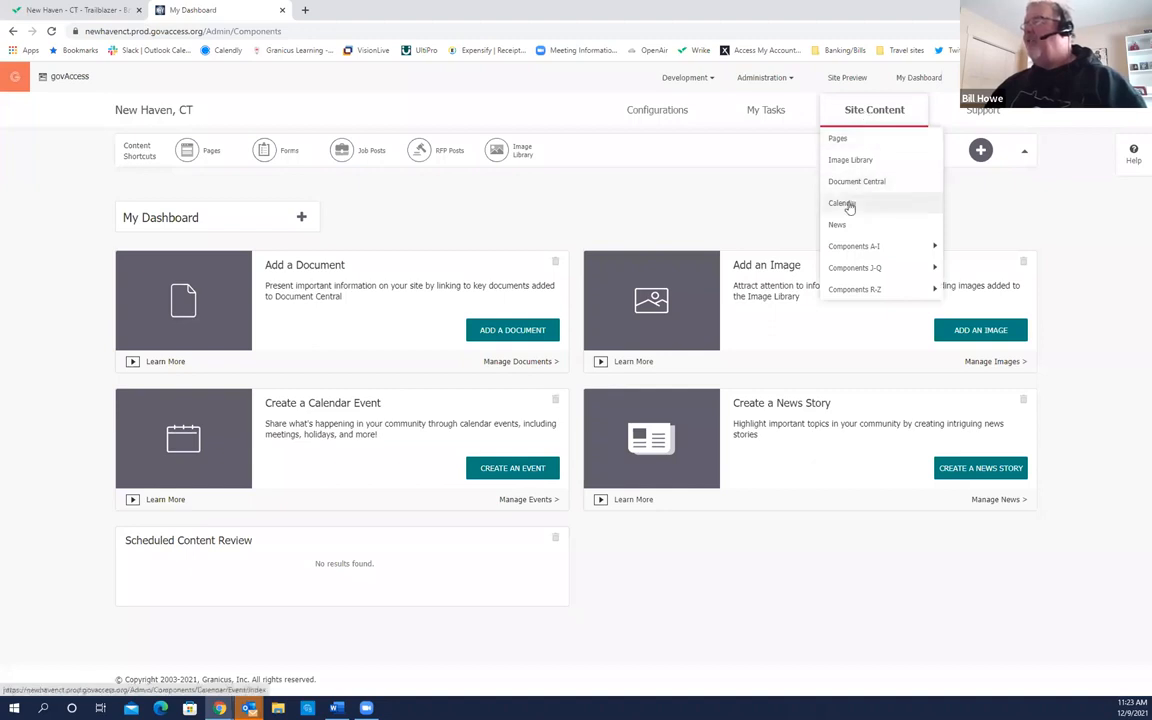
{"action": "left_click", "coordinate": [843, 203]}
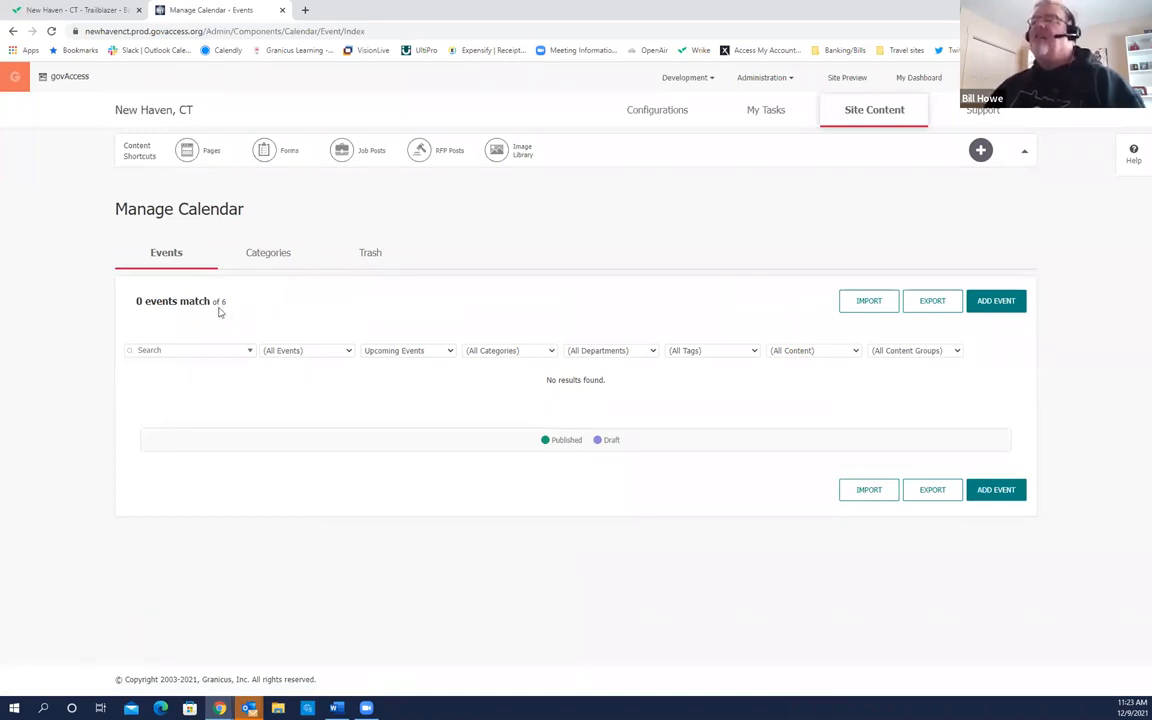
Step: Switch the event date filter to (All Events), then back to Upcoming Events
{"action": "left_click", "coordinate": [451, 352]}
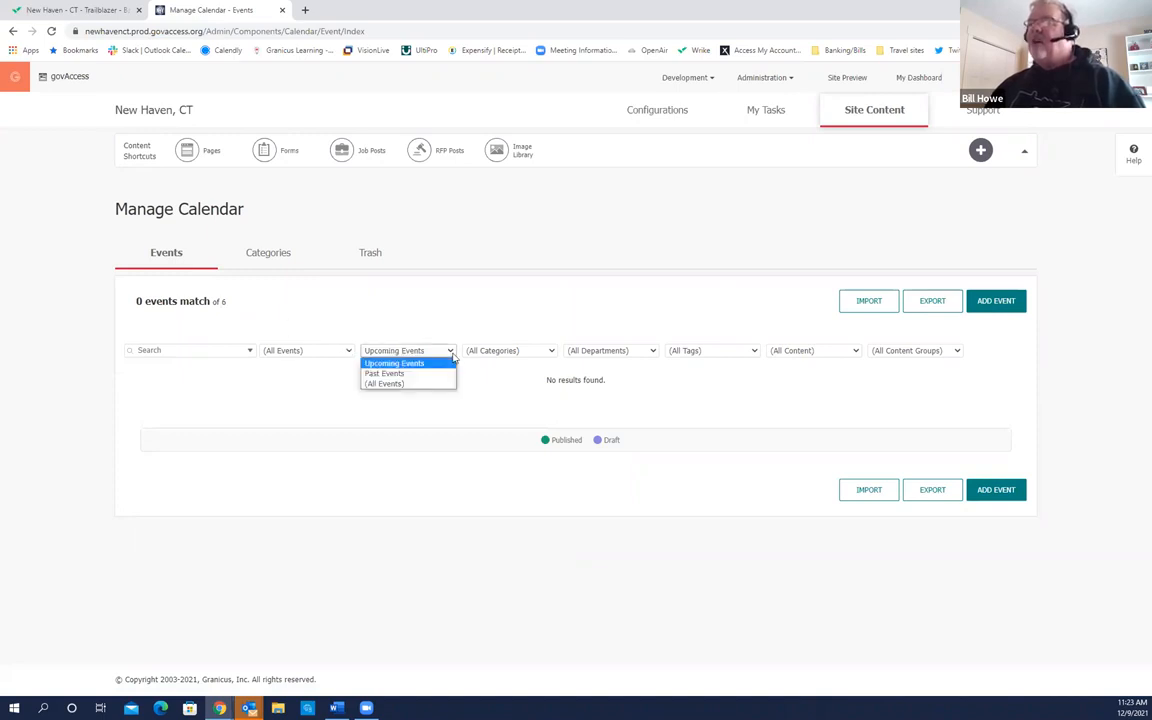
{"action": "left_click", "coordinate": [403, 385]}
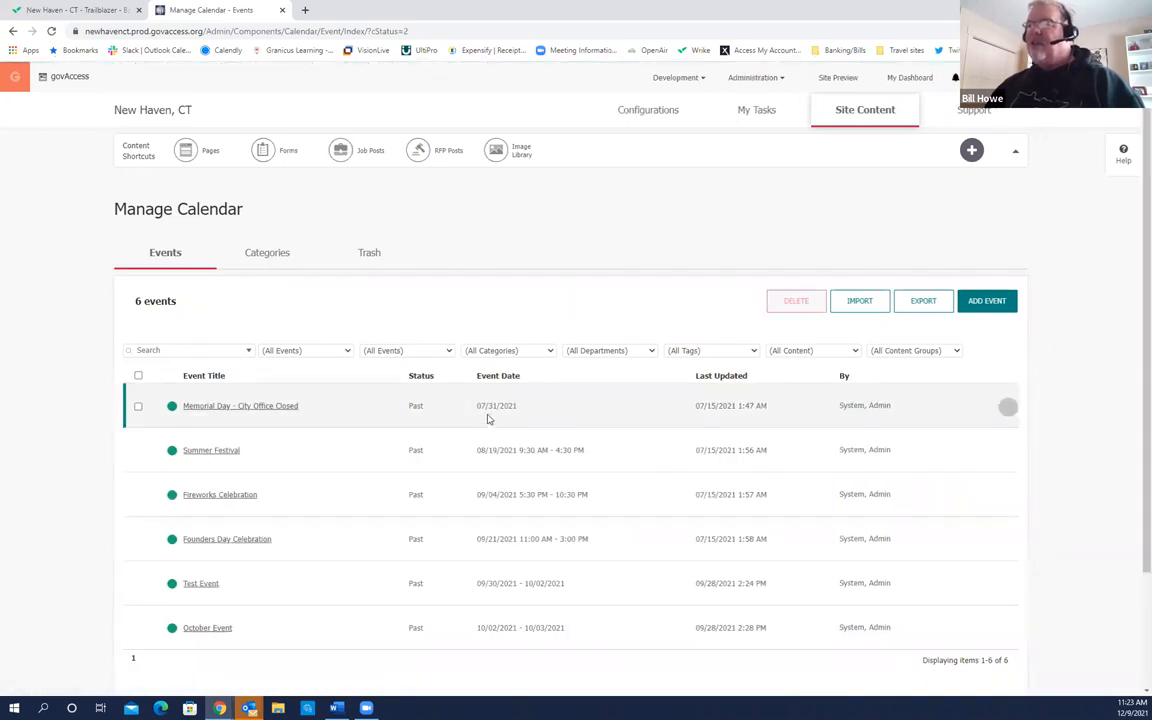
{"action": "left_click", "coordinate": [447, 350]}
{"action": "left_click", "coordinate": [462, 334]}
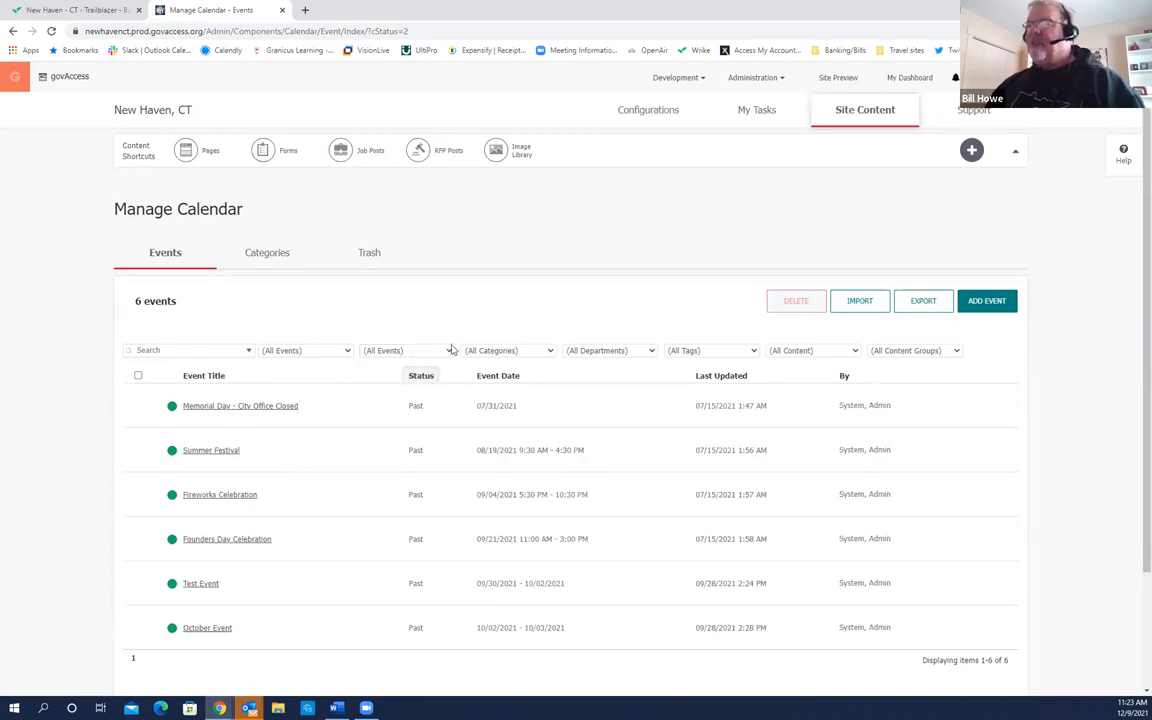
{"action": "left_click", "coordinate": [448, 350]}
{"action": "left_click", "coordinate": [405, 364]}
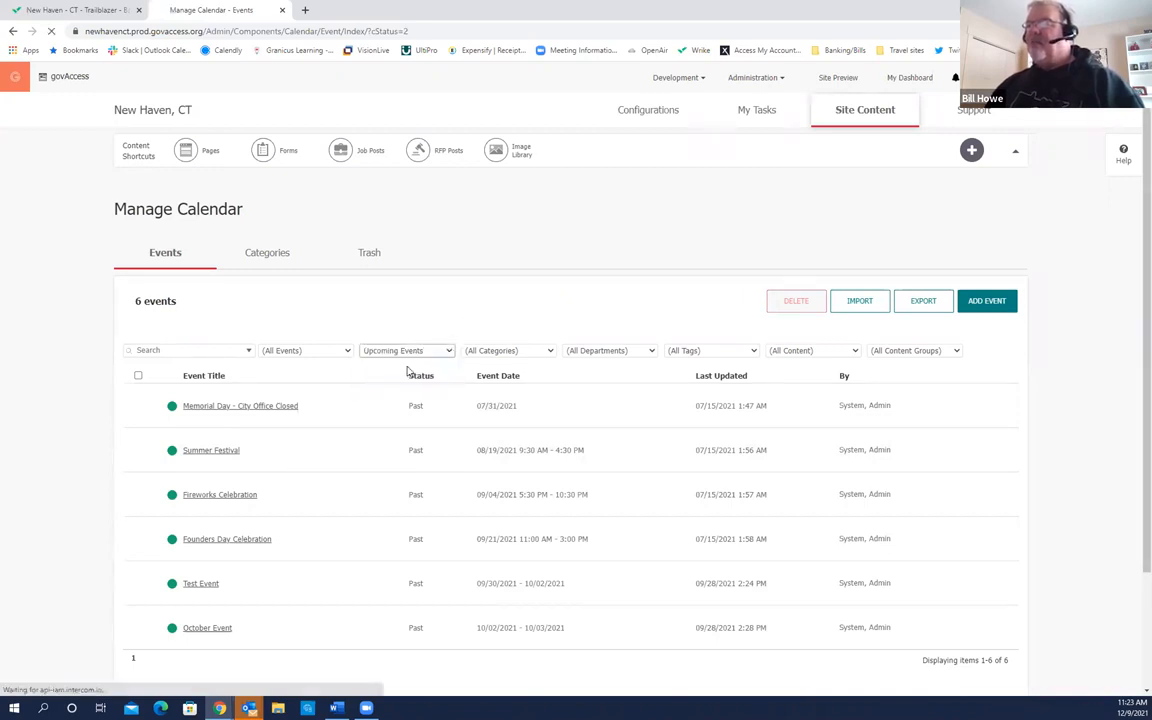
Step: Open the calendar's Categories tab, which lists no categories
{"action": "left_click", "coordinate": [270, 266]}
{"action": "left_click", "coordinate": [270, 266]}
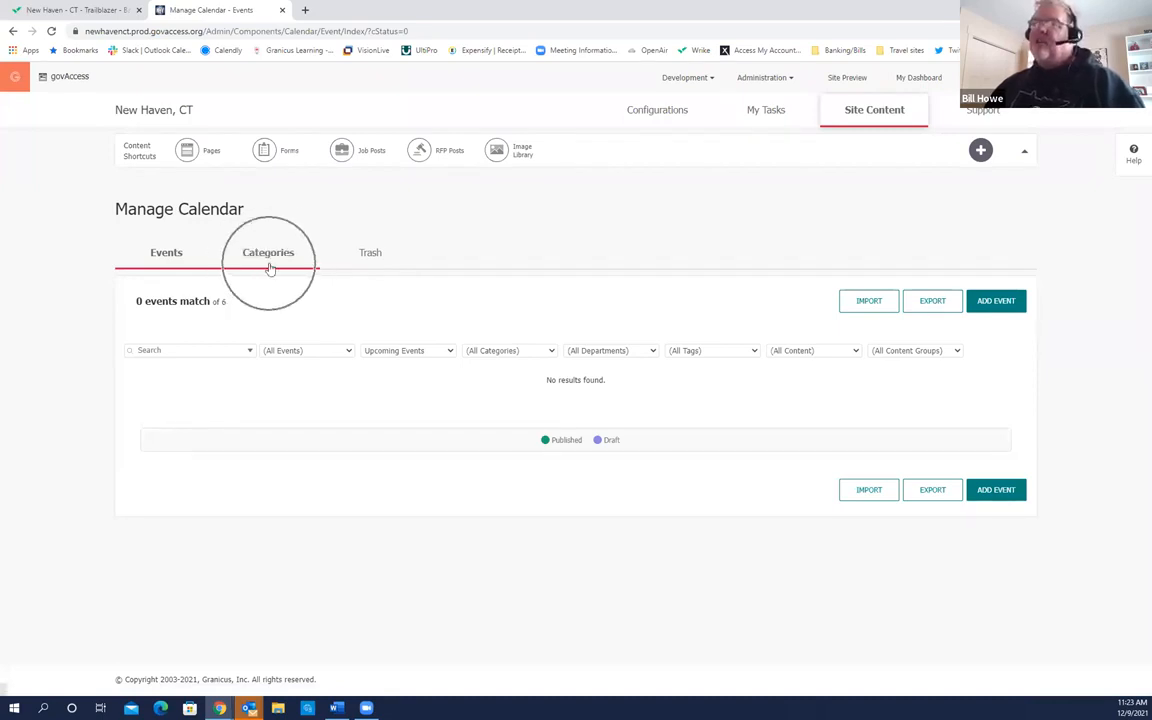
{"action": "left_click", "coordinate": [270, 266]}
{"action": "left_click", "coordinate": [270, 266]}
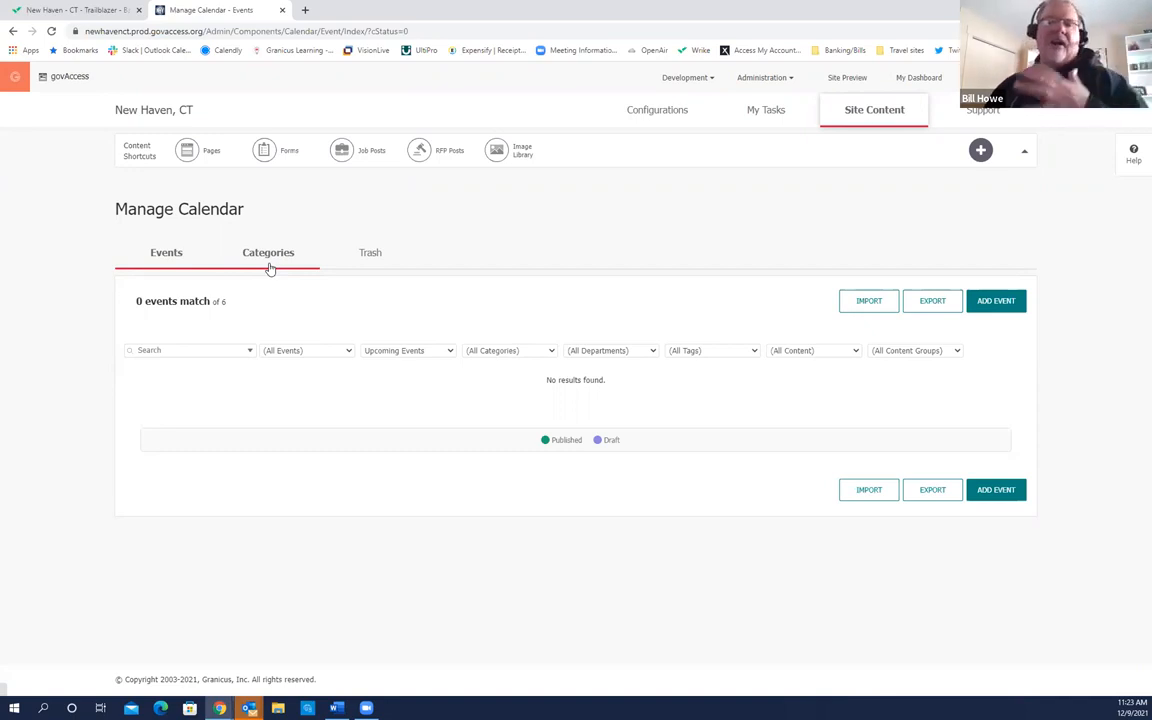
{"action": "left_click", "coordinate": [269, 259]}
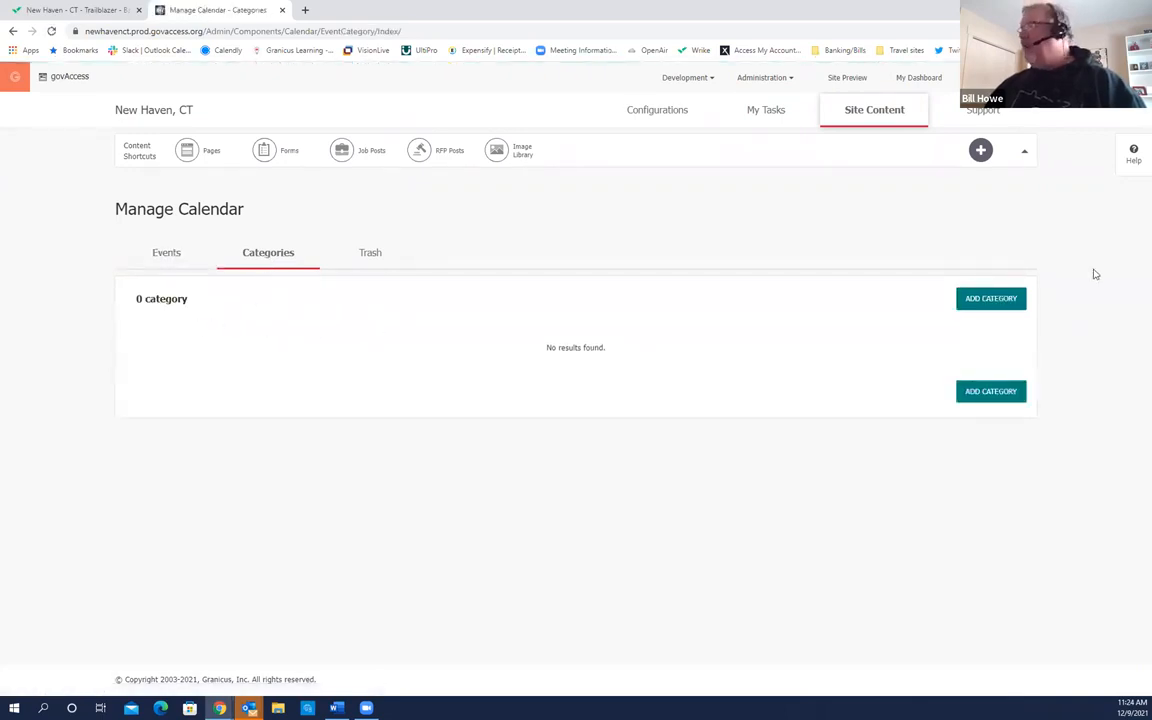
Step: Start a new calendar category named Events, leaving its colour unchanged
{"action": "left_click", "coordinate": [1000, 302]}
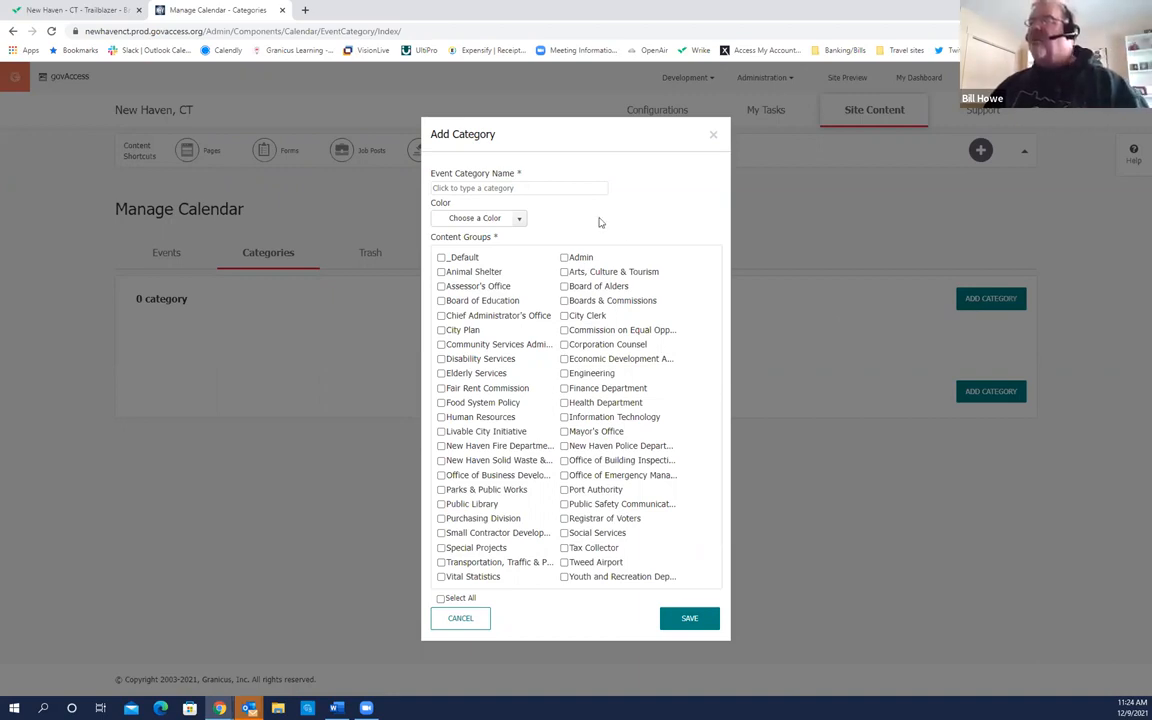
{"action": "left_click", "coordinate": [522, 188]}
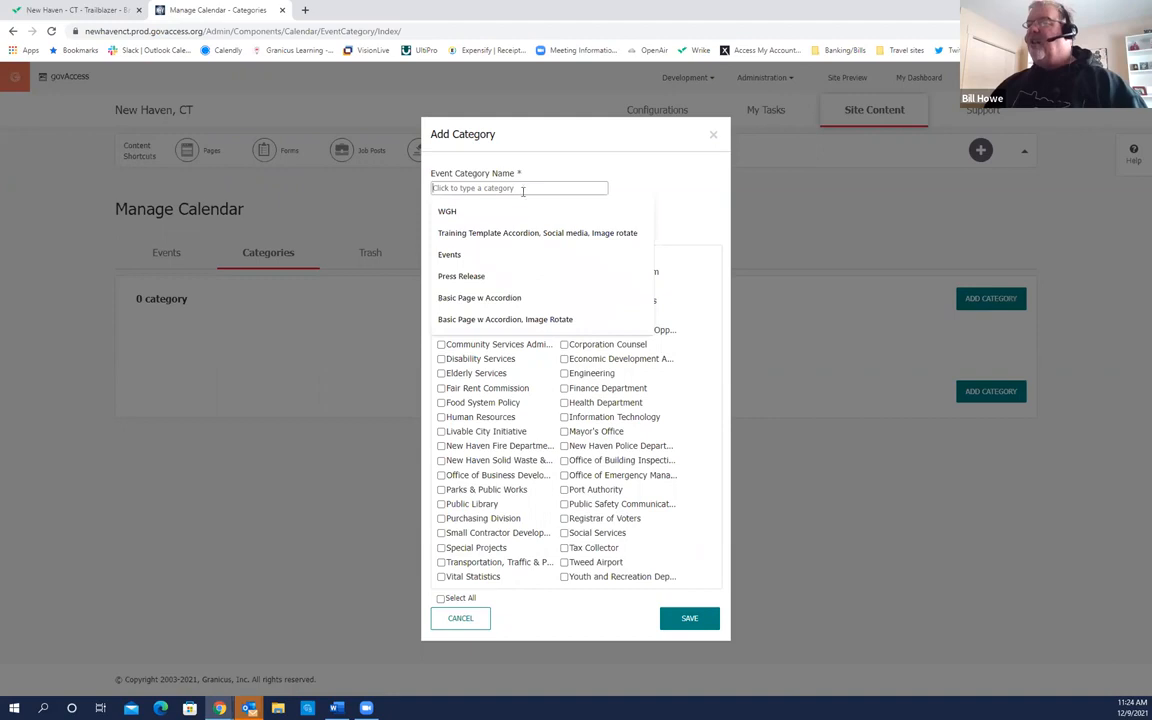
{"action": "left_click", "coordinate": [455, 254]}
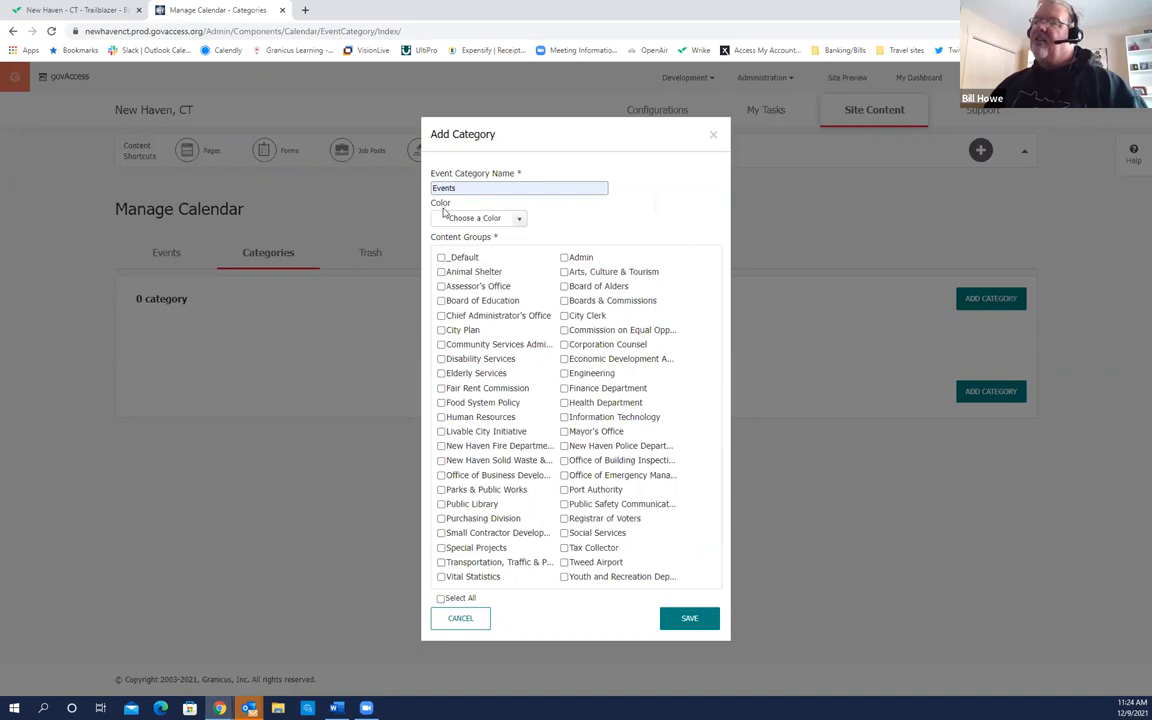
{"action": "left_click", "coordinate": [520, 218]}
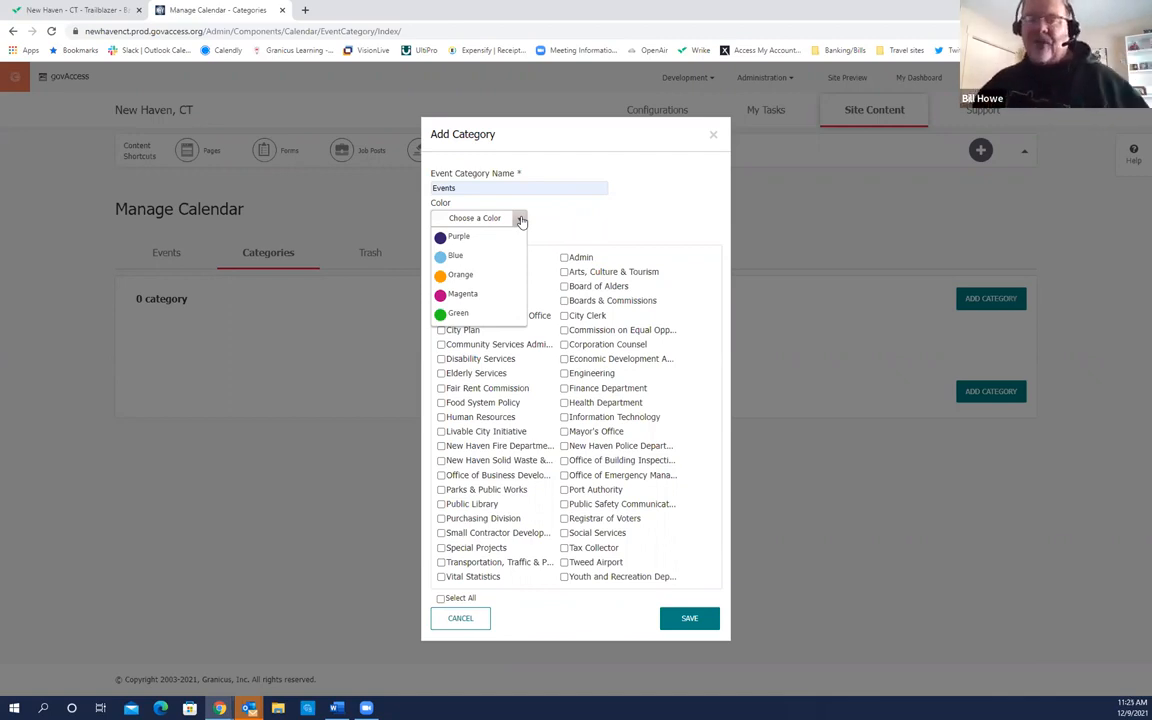
{"action": "left_click", "coordinate": [548, 214]}
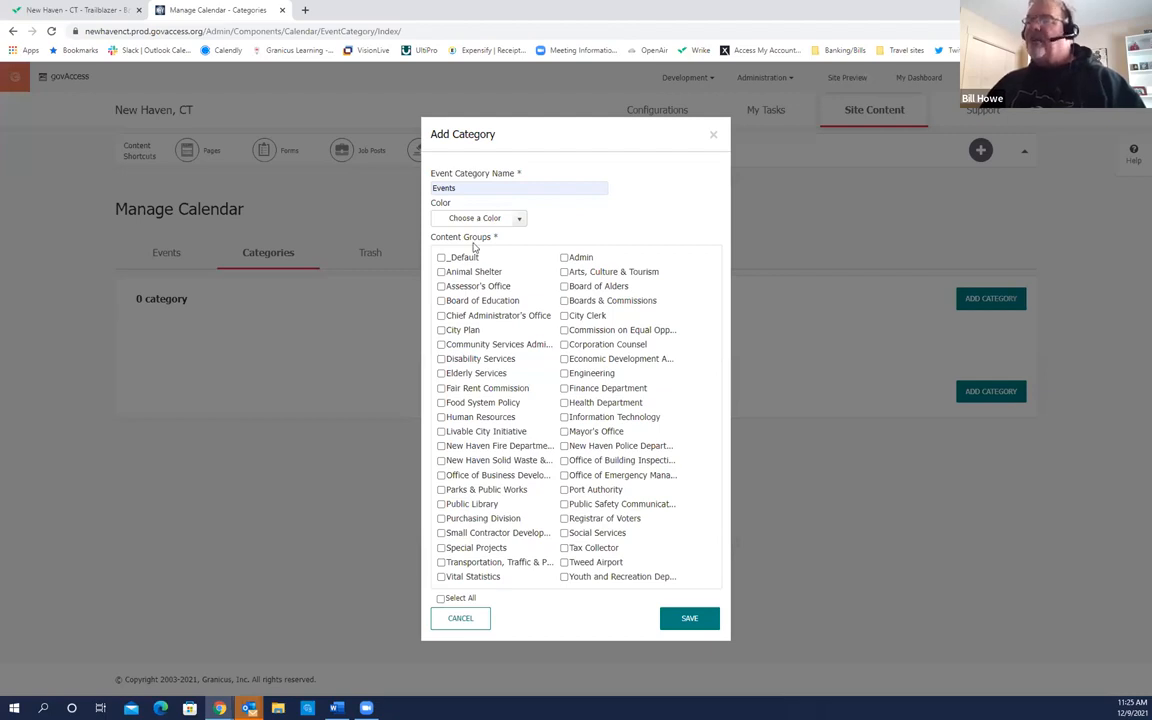
Step: Make the Events category available to all content groups and save it
{"action": "left_click", "coordinate": [483, 186]}
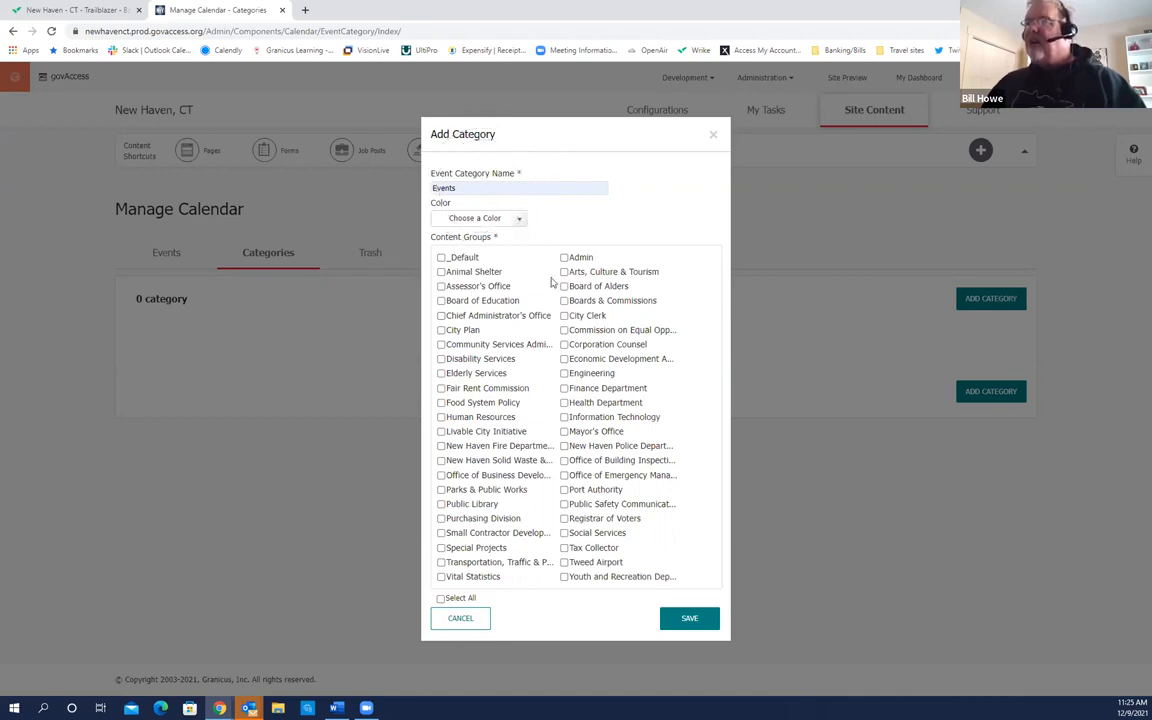
{"action": "left_click", "coordinate": [565, 315]}
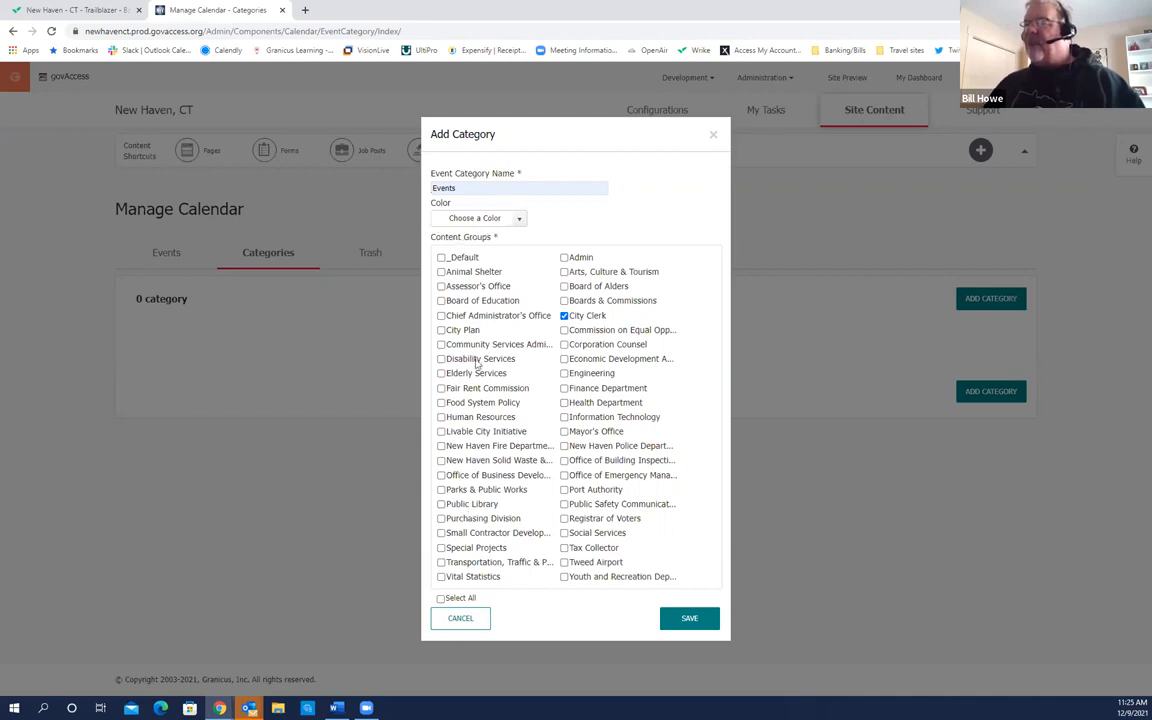
{"action": "left_click", "coordinate": [442, 599]}
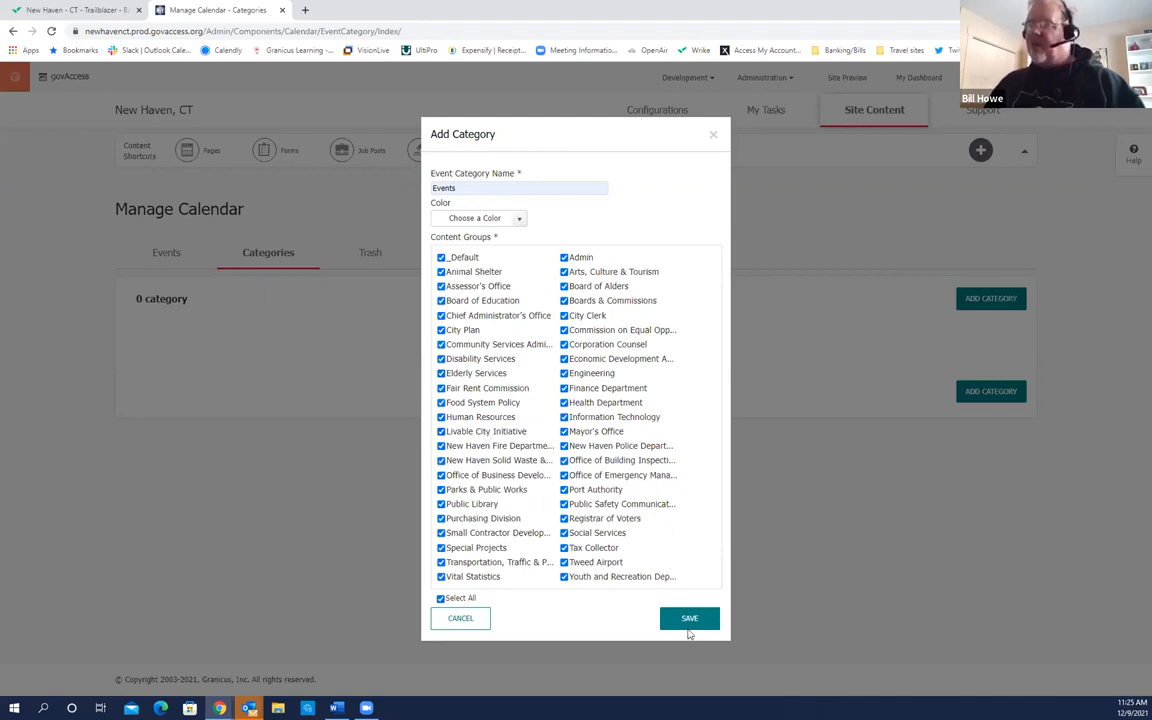
{"action": "left_click", "coordinate": [690, 620]}
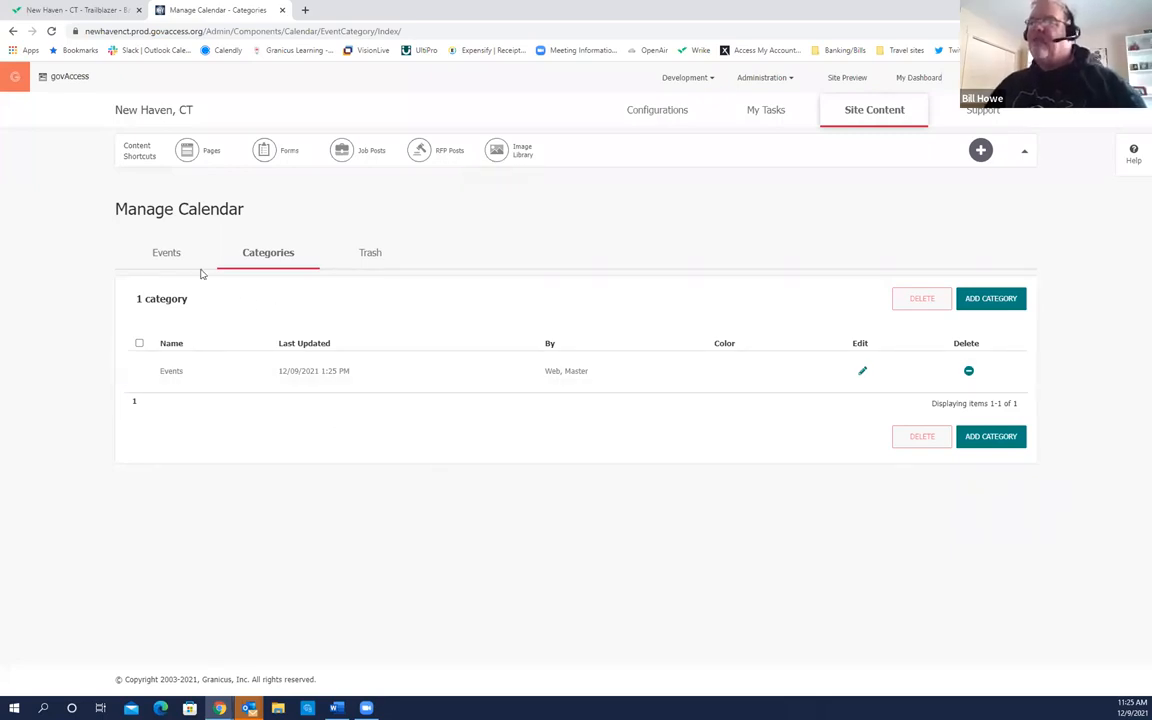
Step: Return to the calendar events list and start a new event in the Admin content group
{"action": "left_click", "coordinate": [170, 258]}
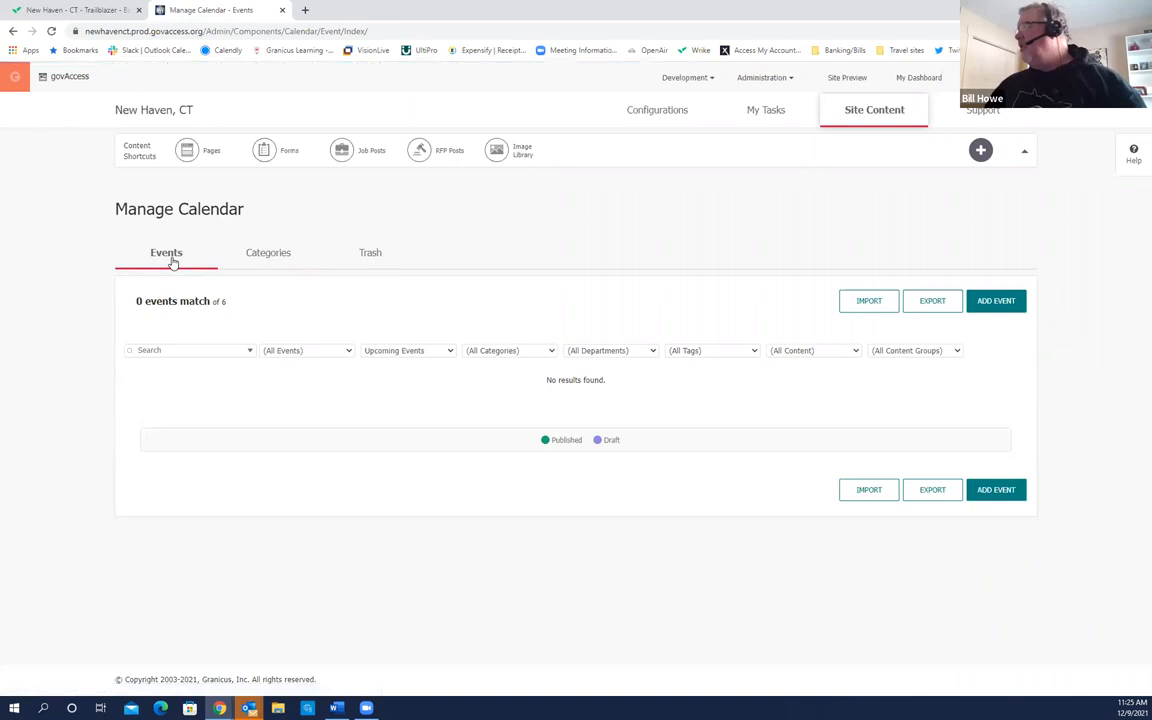
{"action": "left_click", "coordinate": [1006, 306]}
{"action": "left_click", "coordinate": [1008, 306]}
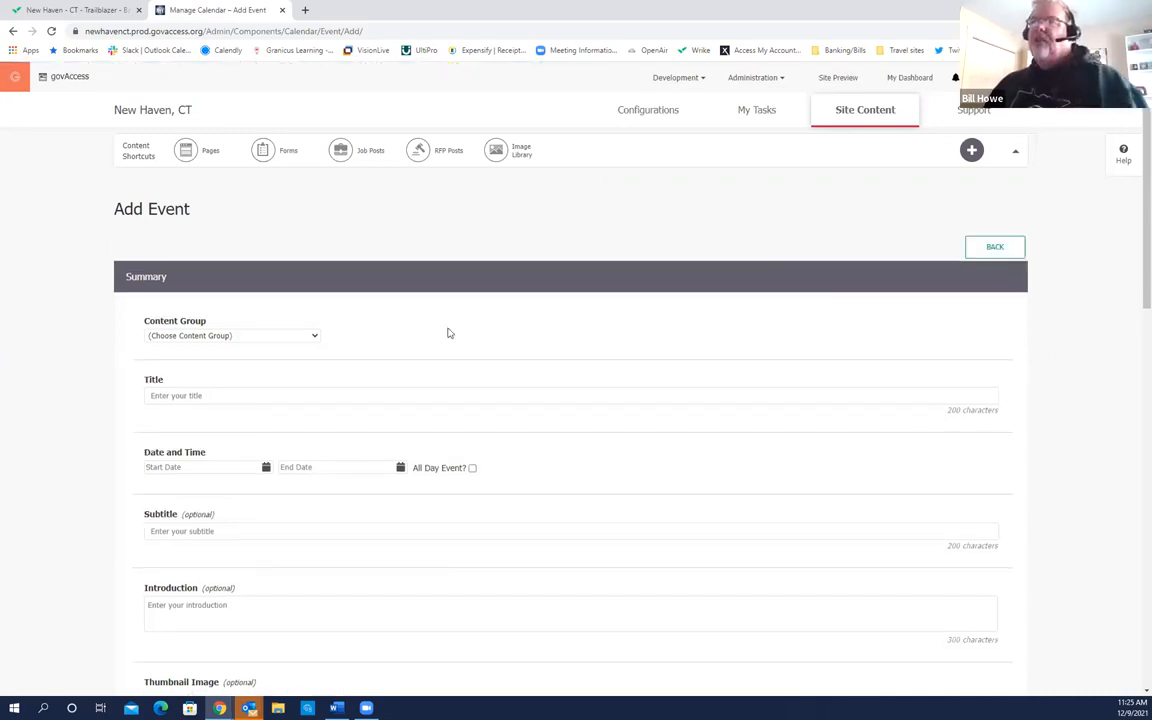
{"action": "scroll", "coordinate": [430, 328], "scroll_direction": "down", "scroll_amount": 2}
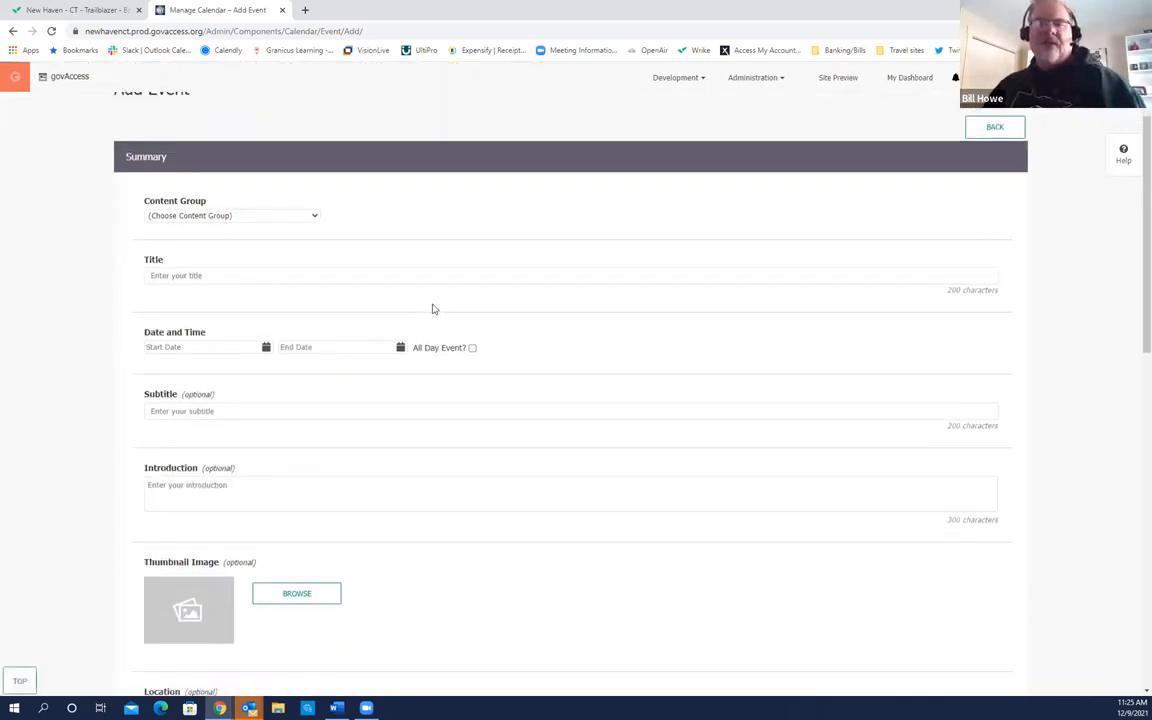
{"action": "left_click", "coordinate": [315, 218]}
{"action": "left_click", "coordinate": [194, 249]}
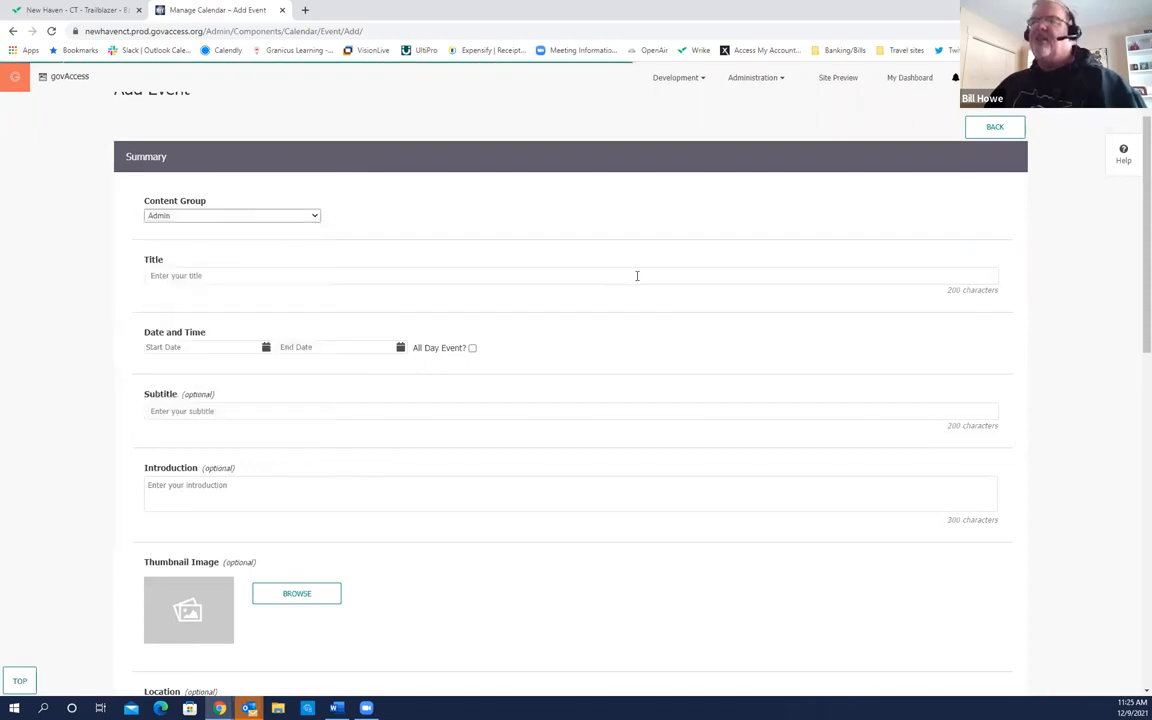
Step: Enter 'Big Truck Day!' as the event title
{"action": "left_click", "coordinate": [195, 278]}
{"action": "type", "text": "Big Truck Day"}
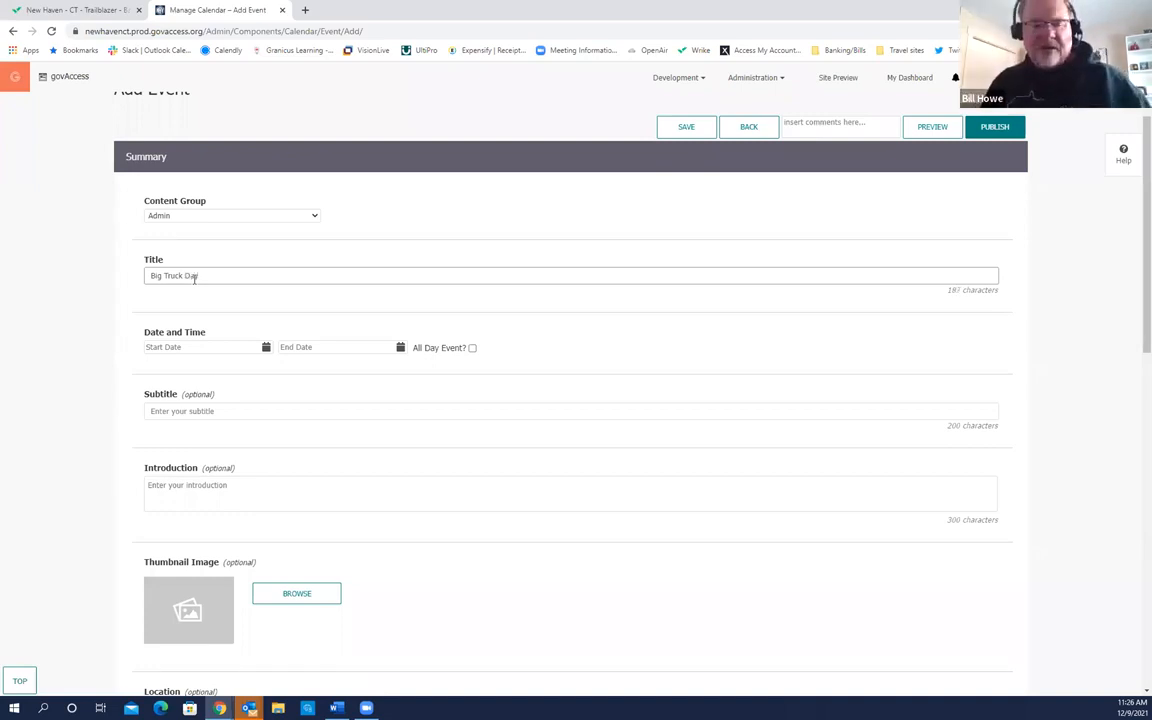
{"action": "type", "text": "!"}
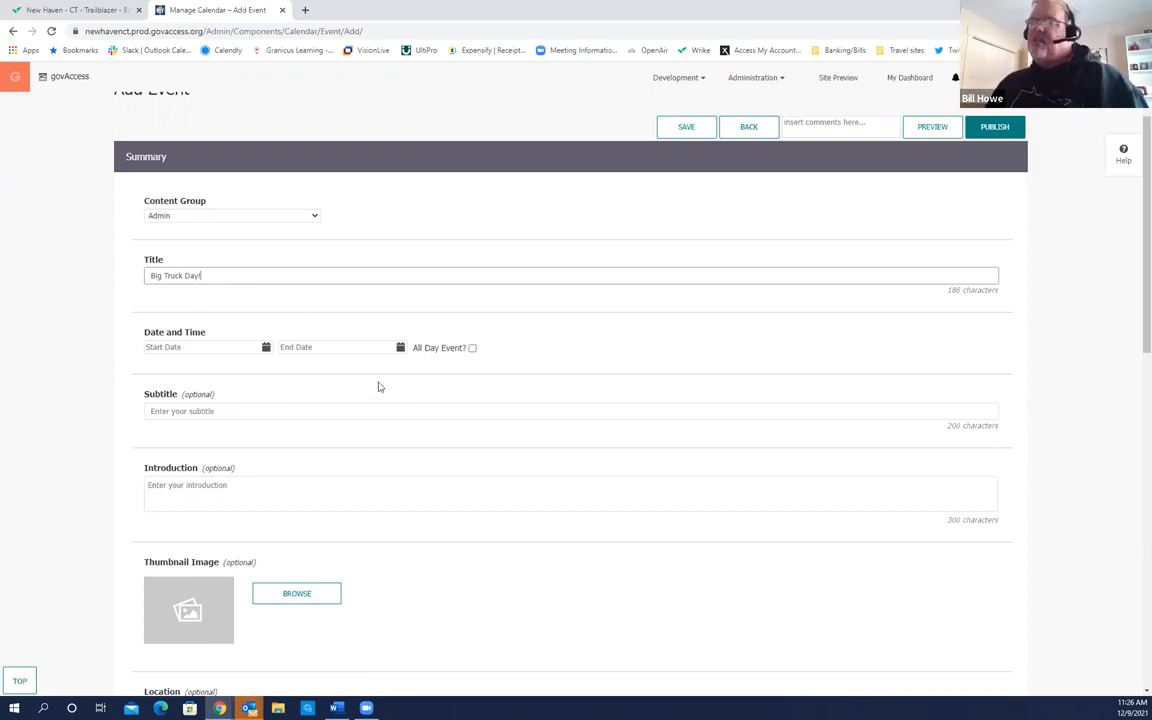
{"action": "scroll", "coordinate": [399, 391], "scroll_direction": "down", "scroll_amount": 2}
{"action": "scroll", "coordinate": [265, 275], "scroll_direction": "up", "scroll_amount": 1}
{"action": "left_click", "coordinate": [267, 293]}
Step: Set the event start to 12/11/2021 at 9:00 AM
{"action": "left_click", "coordinate": [274, 297]}
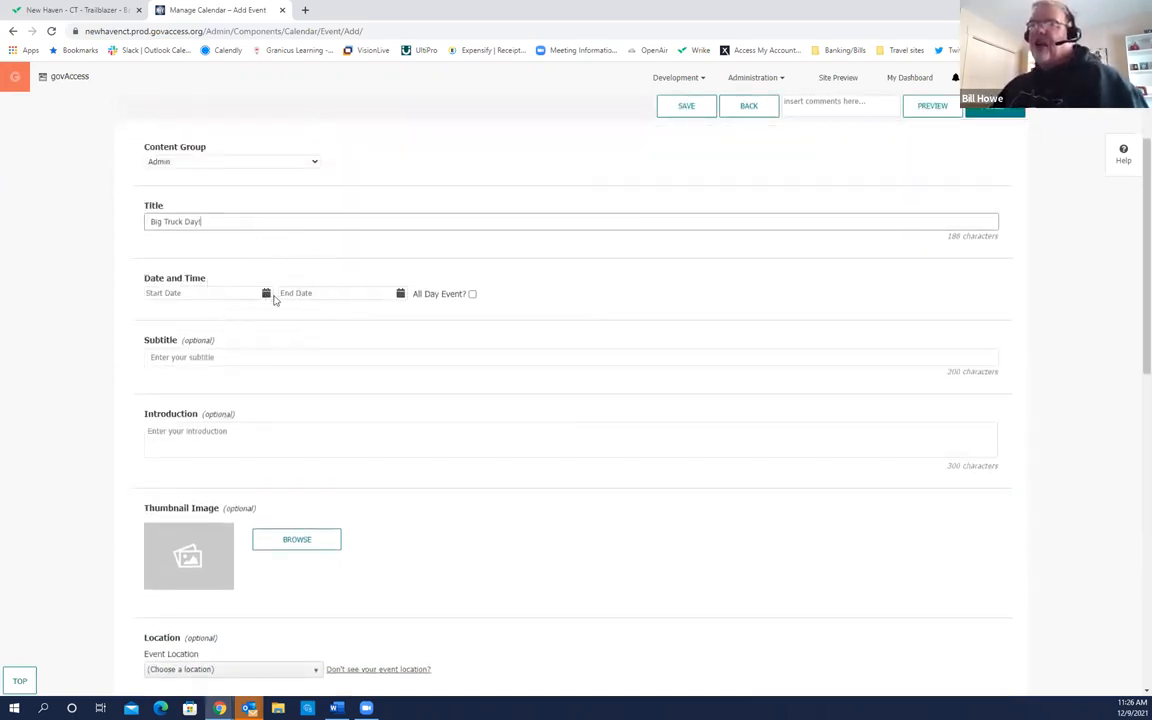
{"action": "left_click", "coordinate": [266, 296]}
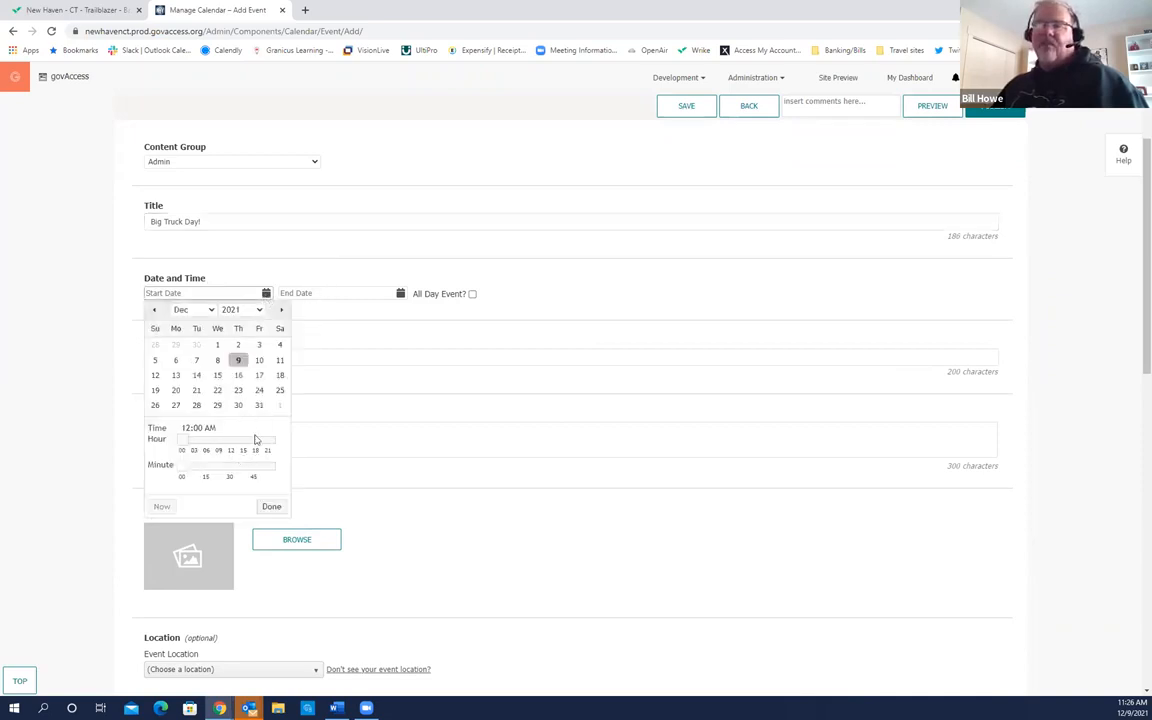
{"action": "left_click", "coordinate": [281, 362]}
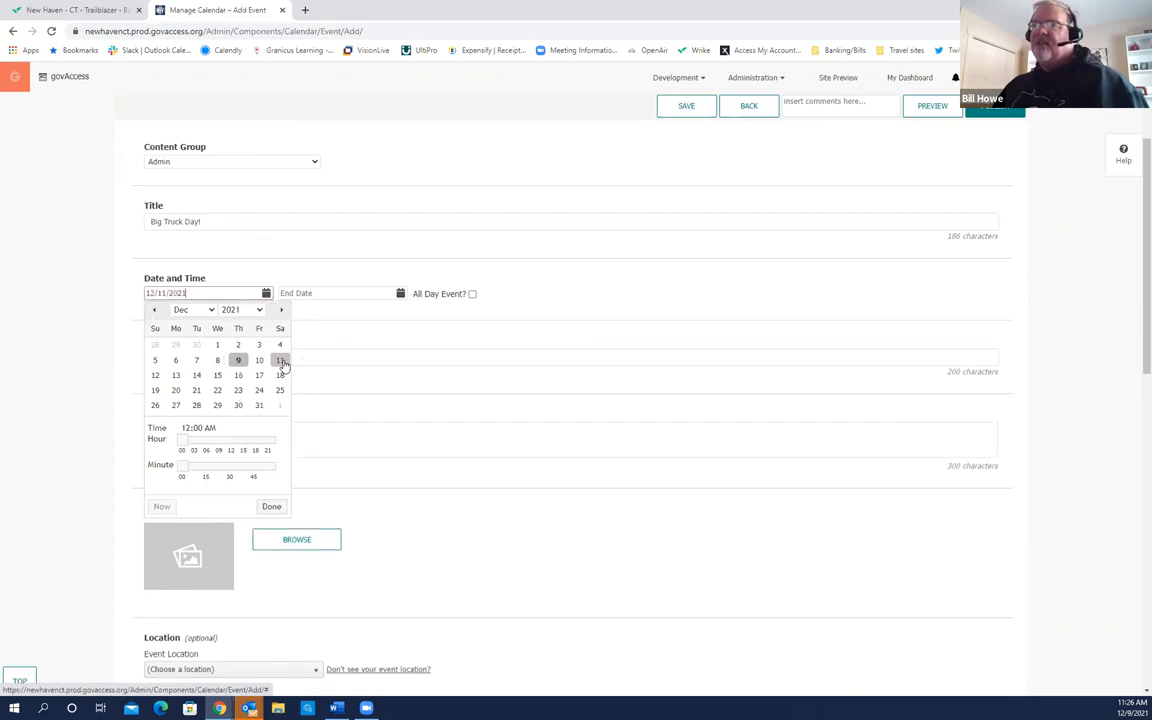
{"action": "left_click_drag", "start_coordinate": [181, 441], "coordinate": [221, 446]}
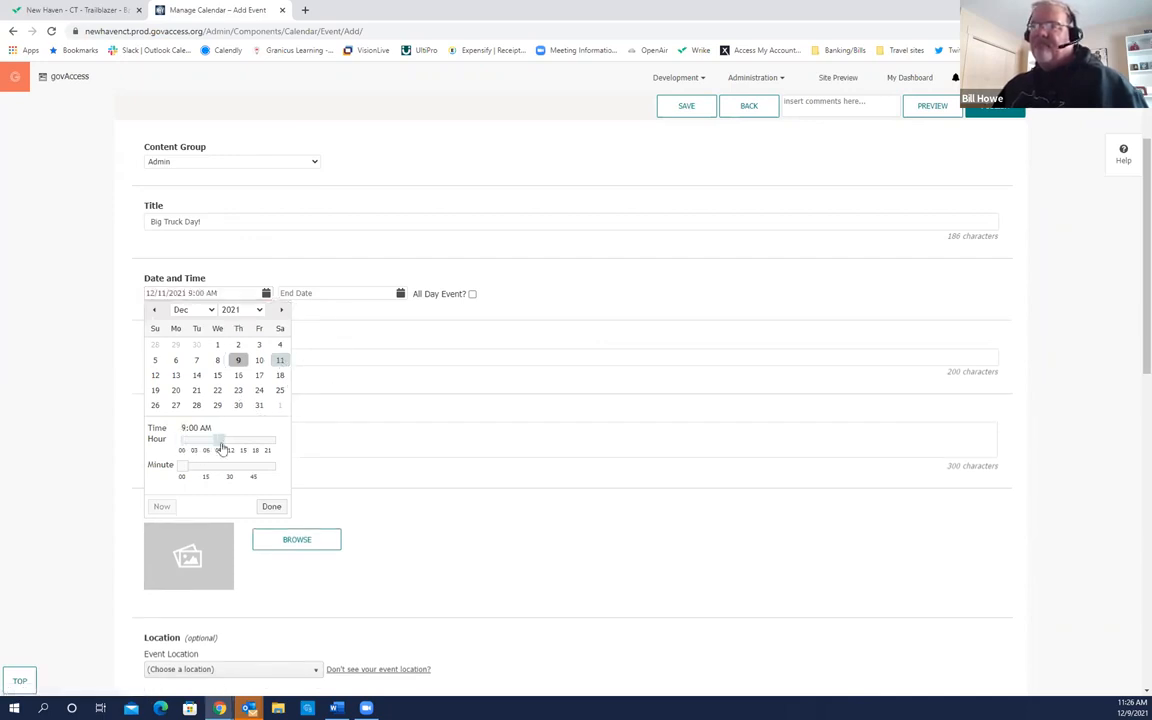
{"action": "left_click", "coordinate": [272, 507]}
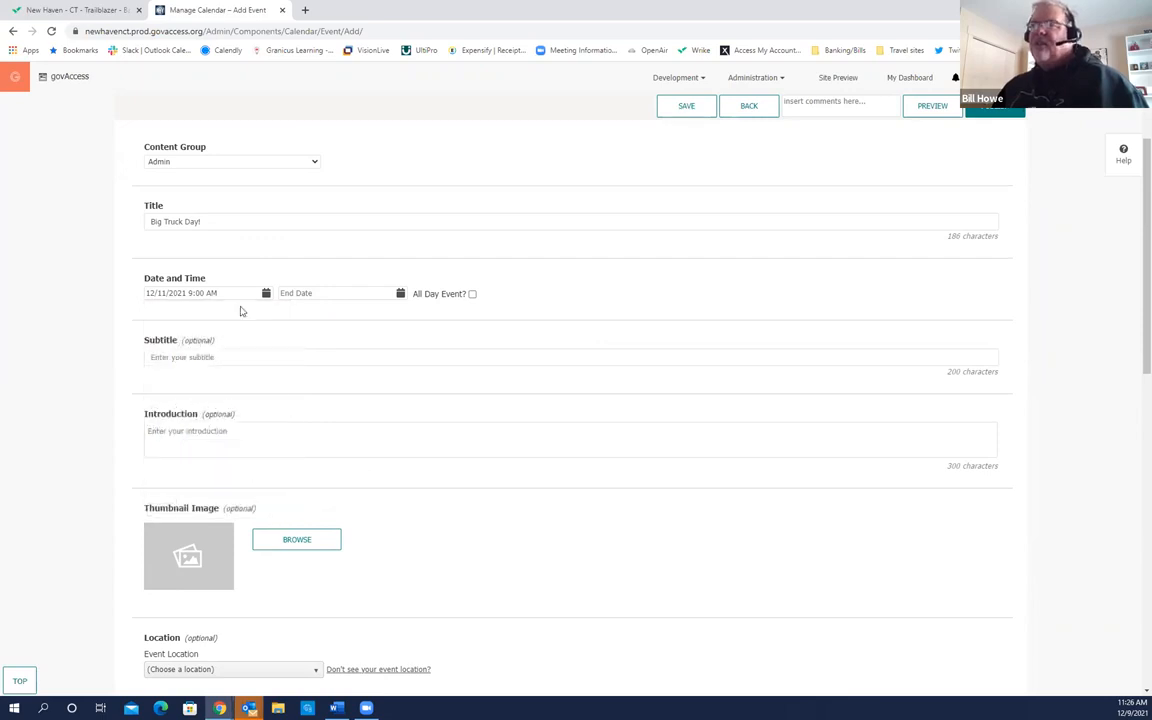
Step: Set the event end to 12/11/2021 at 5:00 PM
{"action": "left_click", "coordinate": [401, 298]}
{"action": "left_click", "coordinate": [414, 360]}
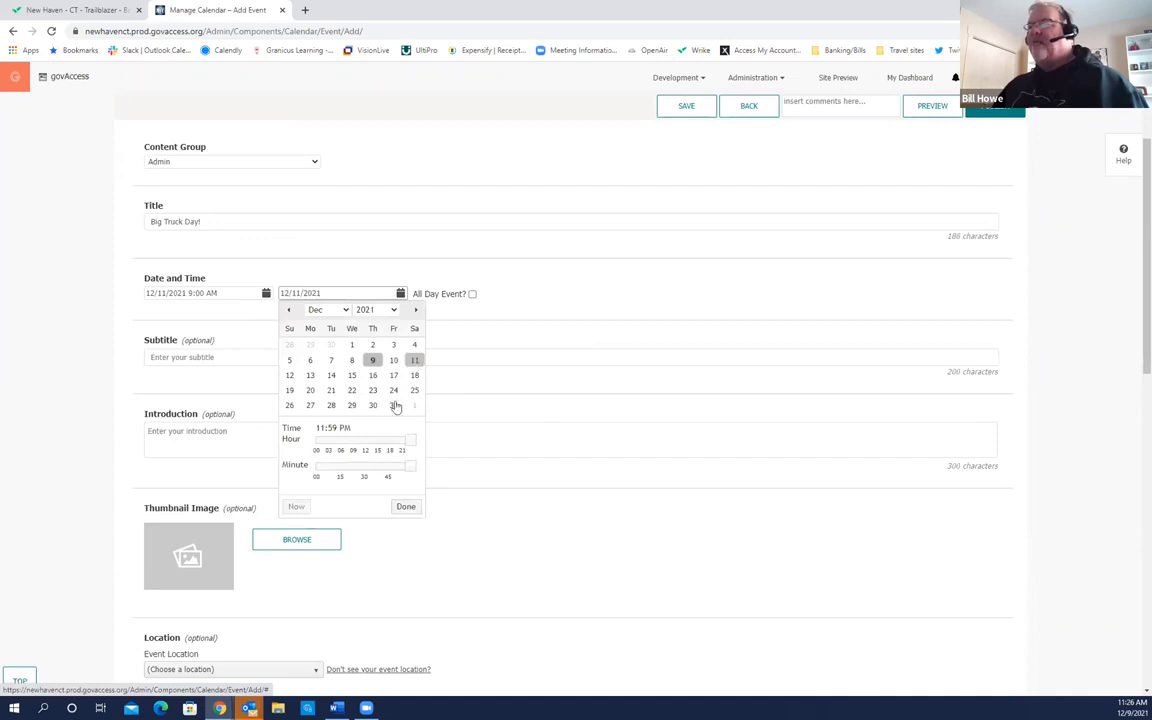
{"action": "left_click_drag", "start_coordinate": [409, 441], "coordinate": [316, 472]}
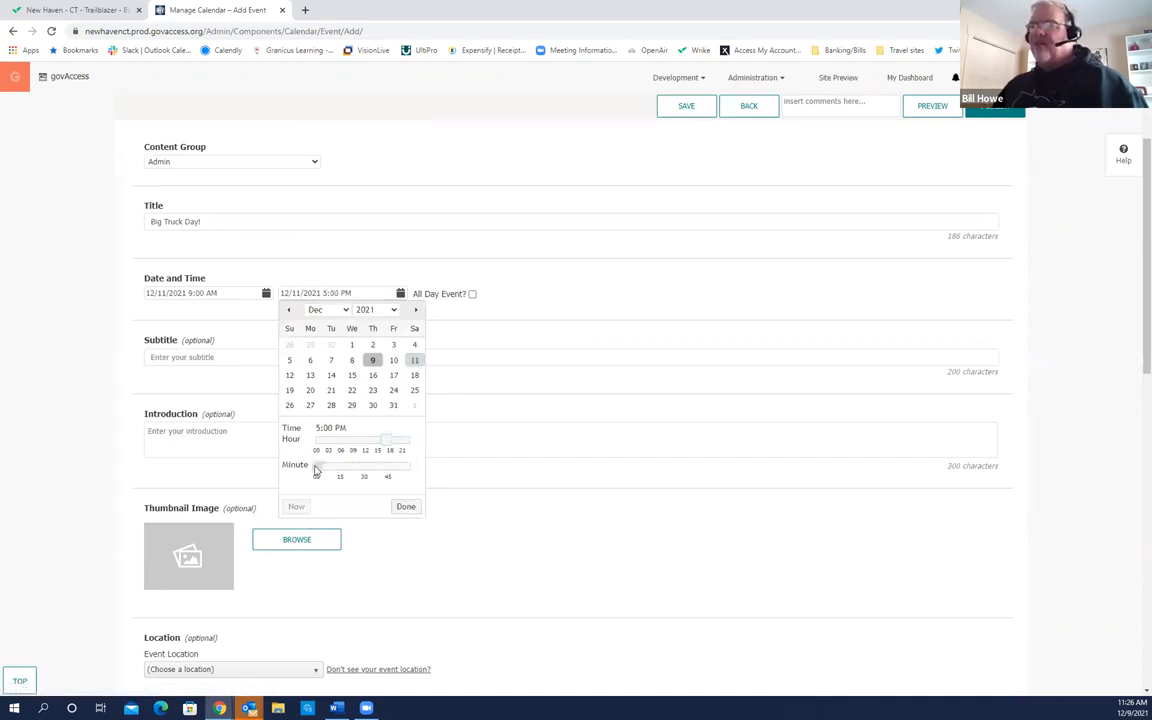
{"action": "left_click", "coordinate": [406, 506]}
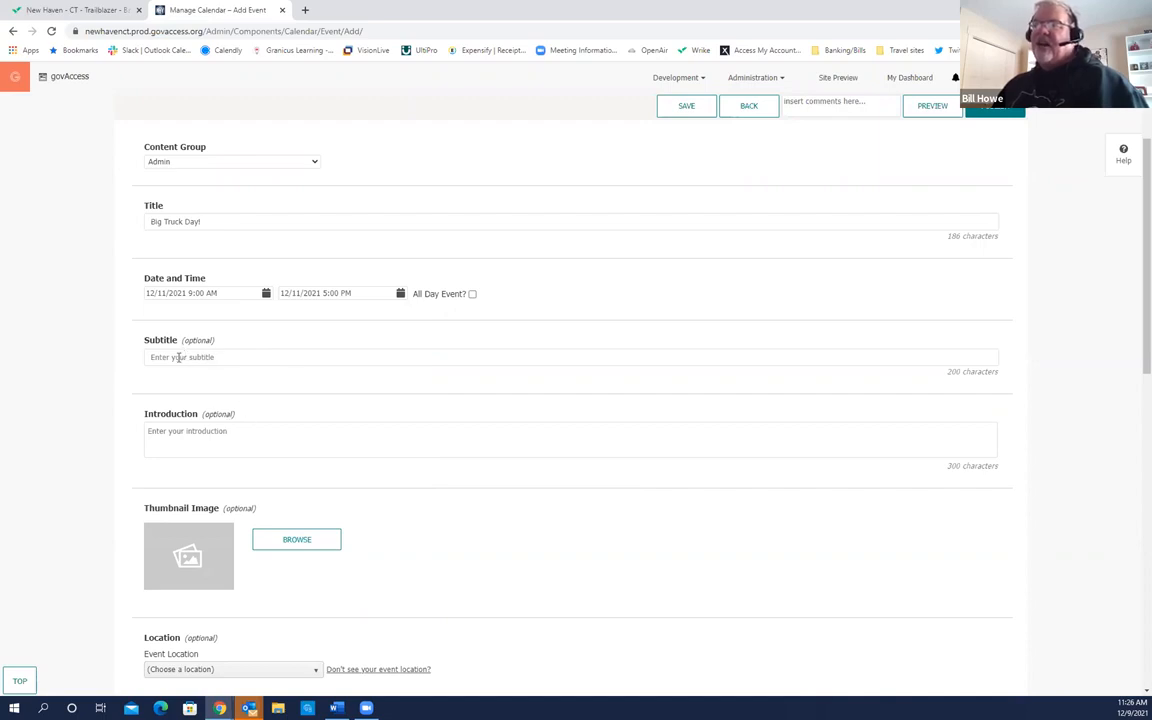
Step: Fill the Subtitle field with the autofill suggestion 'Fun for the whole family!'
{"action": "left_click", "coordinate": [178, 358]}
{"action": "left_click", "coordinate": [206, 382]}
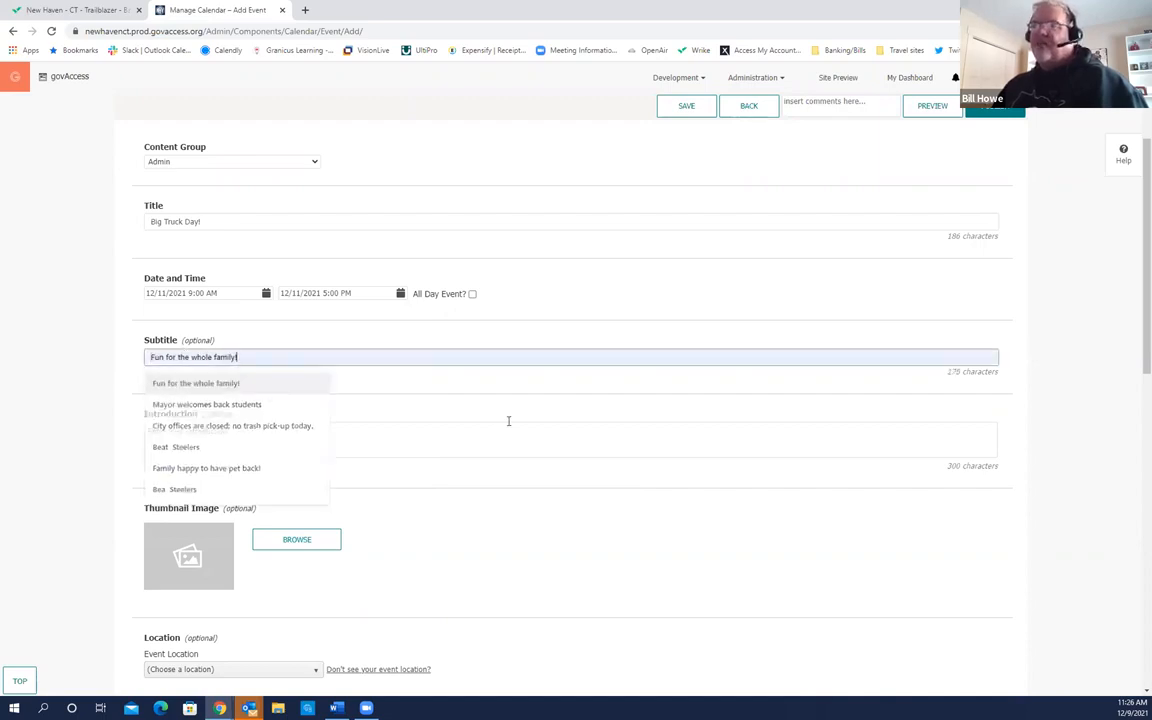
{"action": "scroll", "coordinate": [350, 442], "scroll_direction": "down", "scroll_amount": 2}
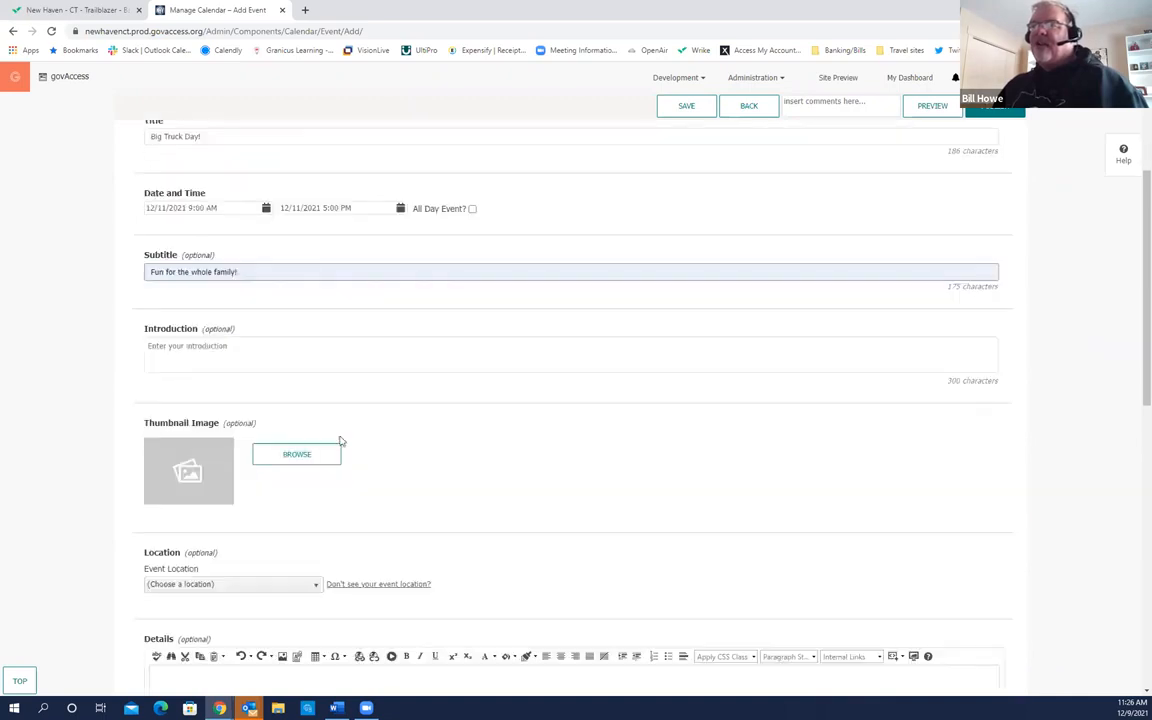
{"action": "left_click", "coordinate": [252, 323]}
{"action": "left_click", "coordinate": [252, 323]}
{"action": "left_click", "coordinate": [252, 323]}
{"action": "left_click", "coordinate": [252, 323]}
{"action": "left_click", "coordinate": [252, 323]}
{"action": "left_click", "coordinate": [252, 323]}
{"action": "left_click", "coordinate": [252, 323]}
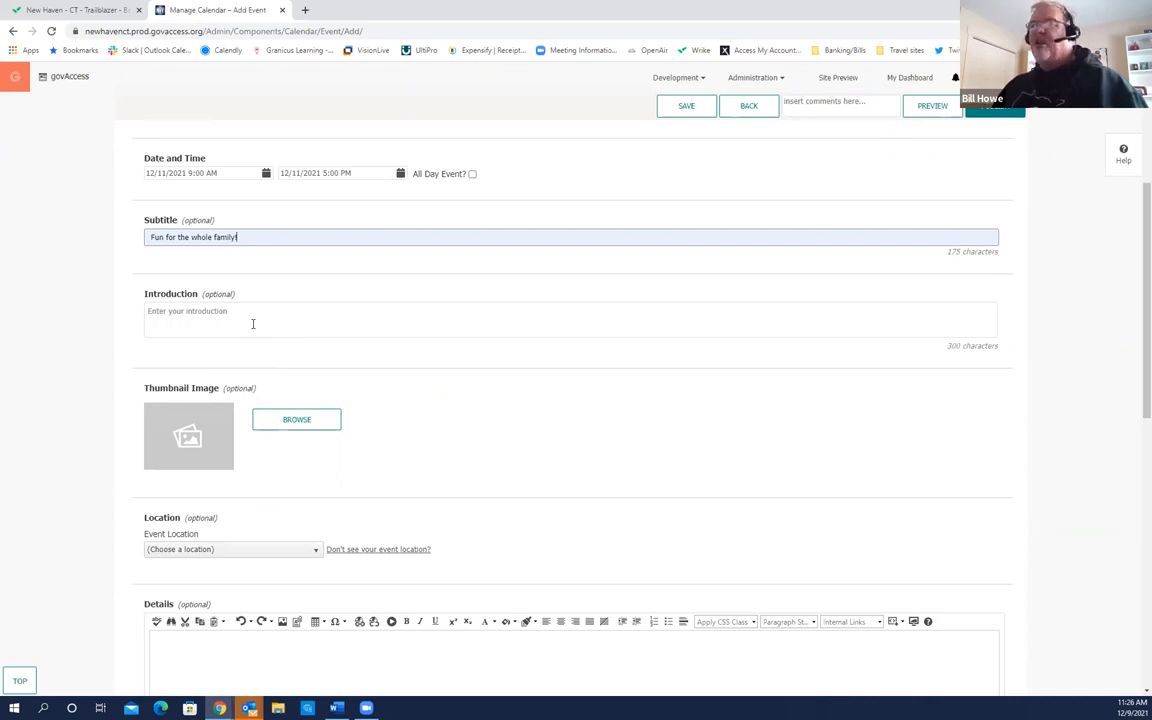
{"action": "scroll", "coordinate": [300, 373], "scroll_direction": "down", "scroll_amount": 1}
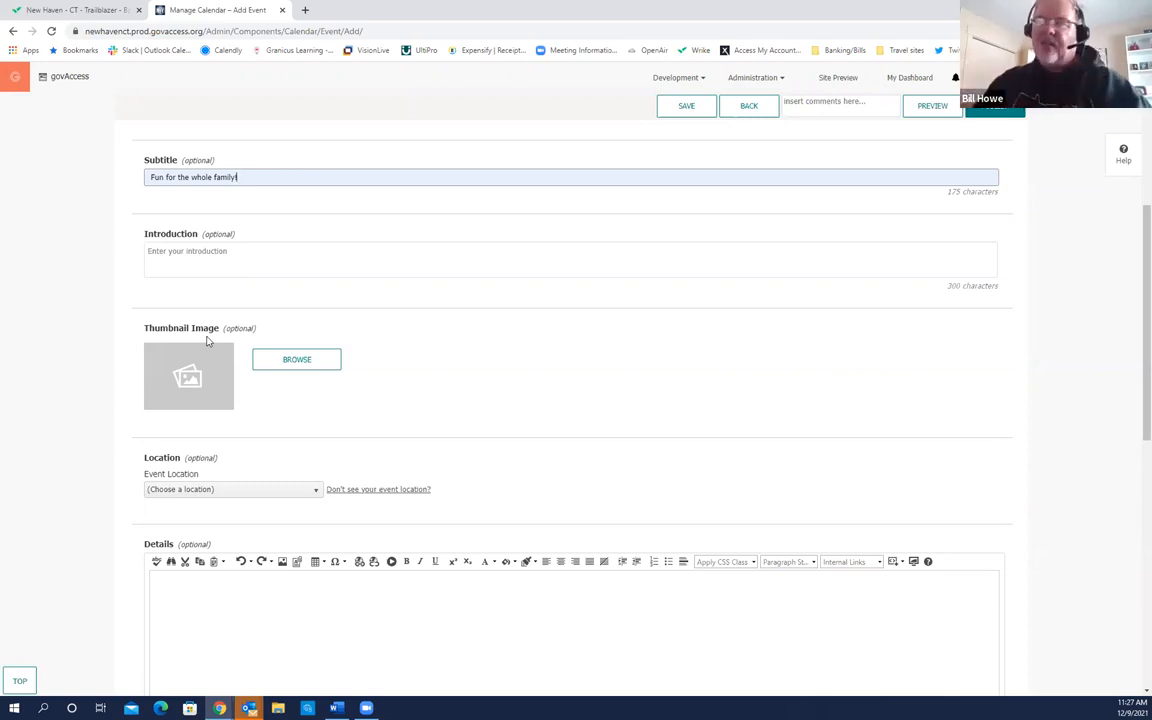
Step: Pick Street Sweeper from the Granicus Training image folder as the thumbnail
{"action": "left_click", "coordinate": [291, 362]}
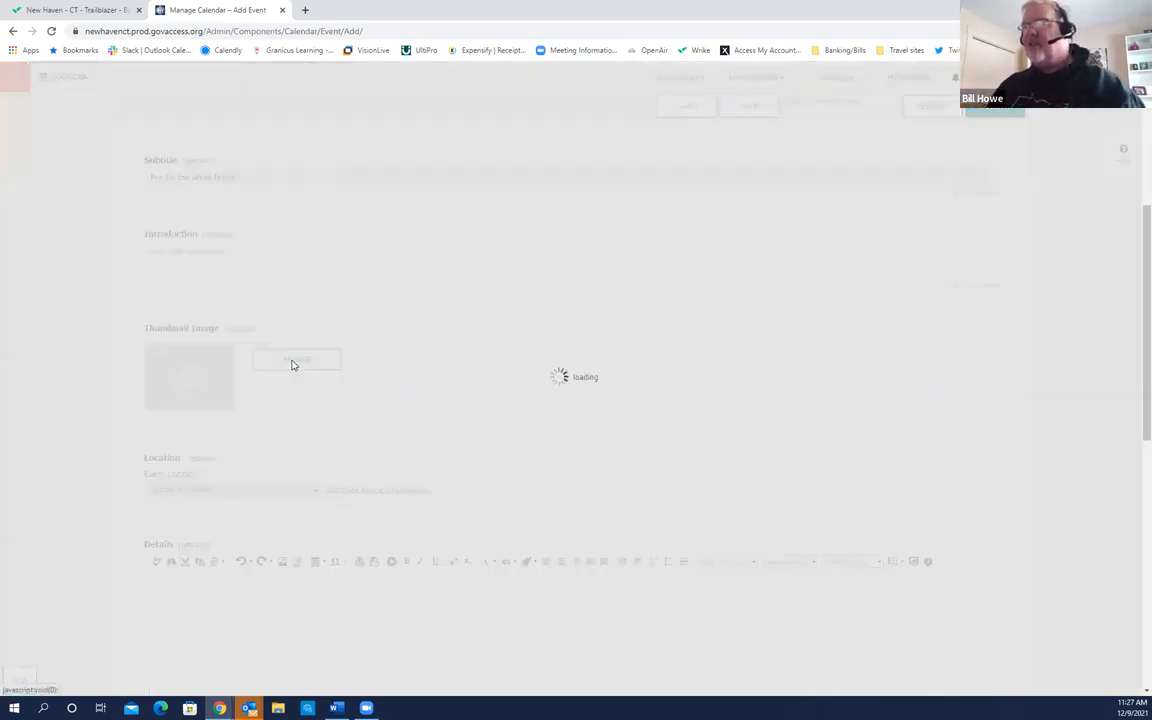
{"action": "left_click_drag", "start_coordinate": [562, 396], "coordinate": [545, 524]}
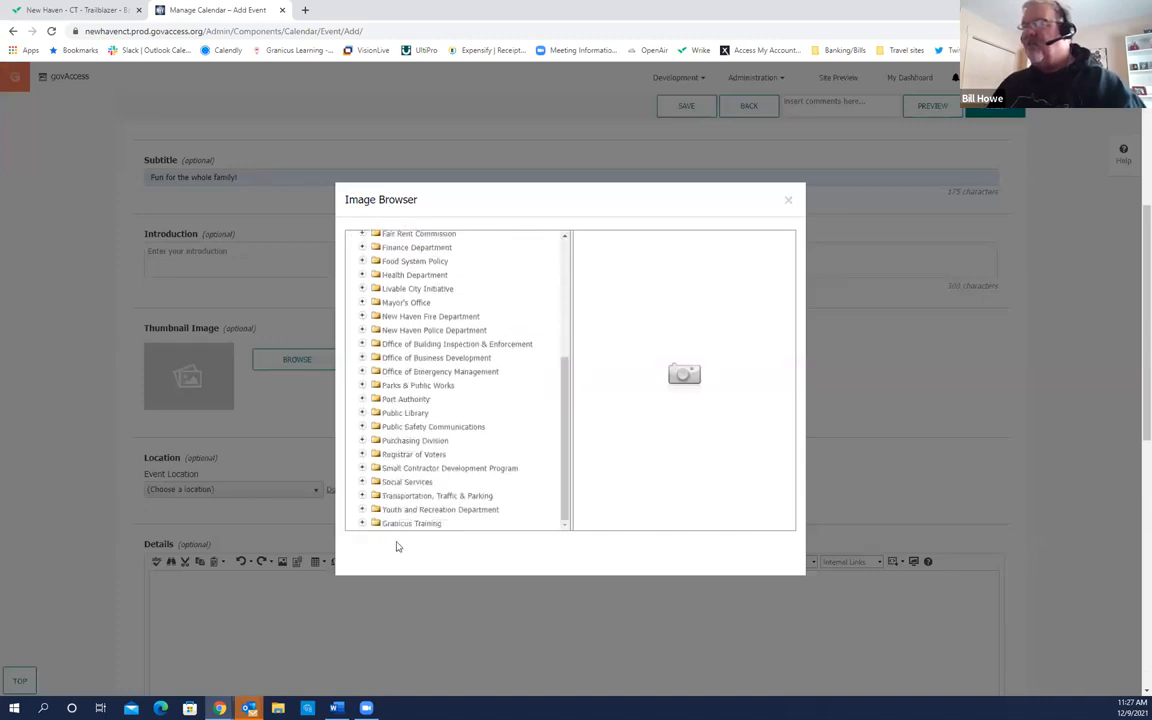
{"action": "left_click", "coordinate": [362, 524]}
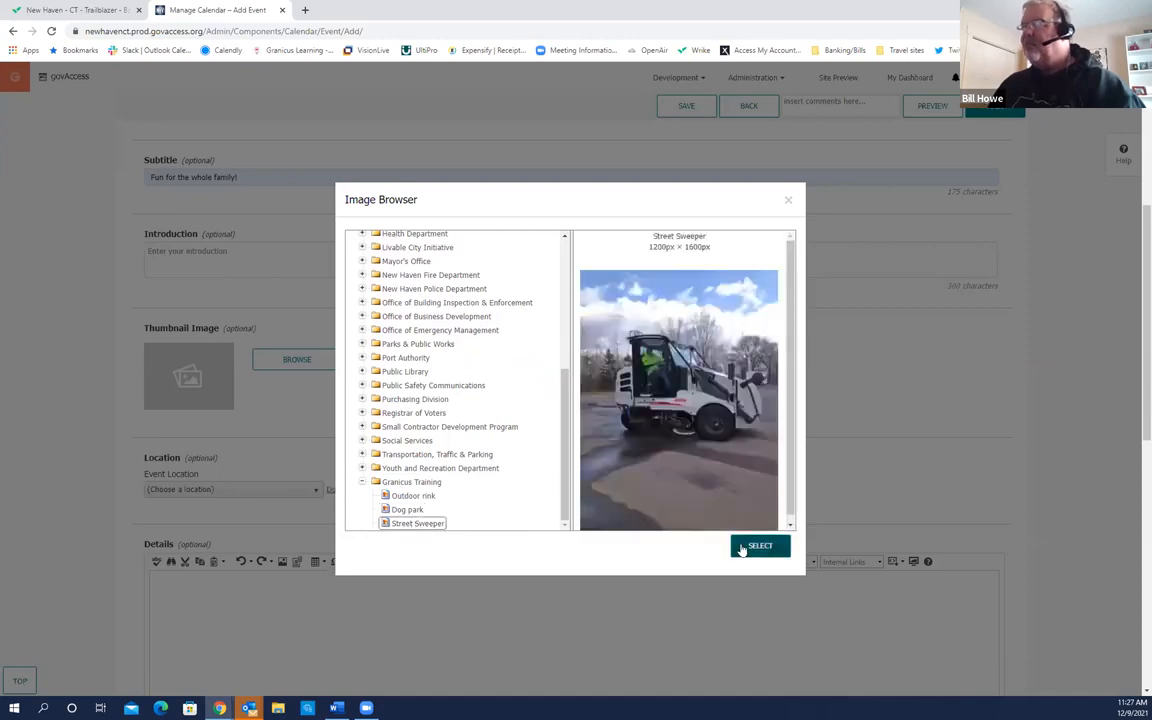
{"action": "left_click", "coordinate": [757, 545]}
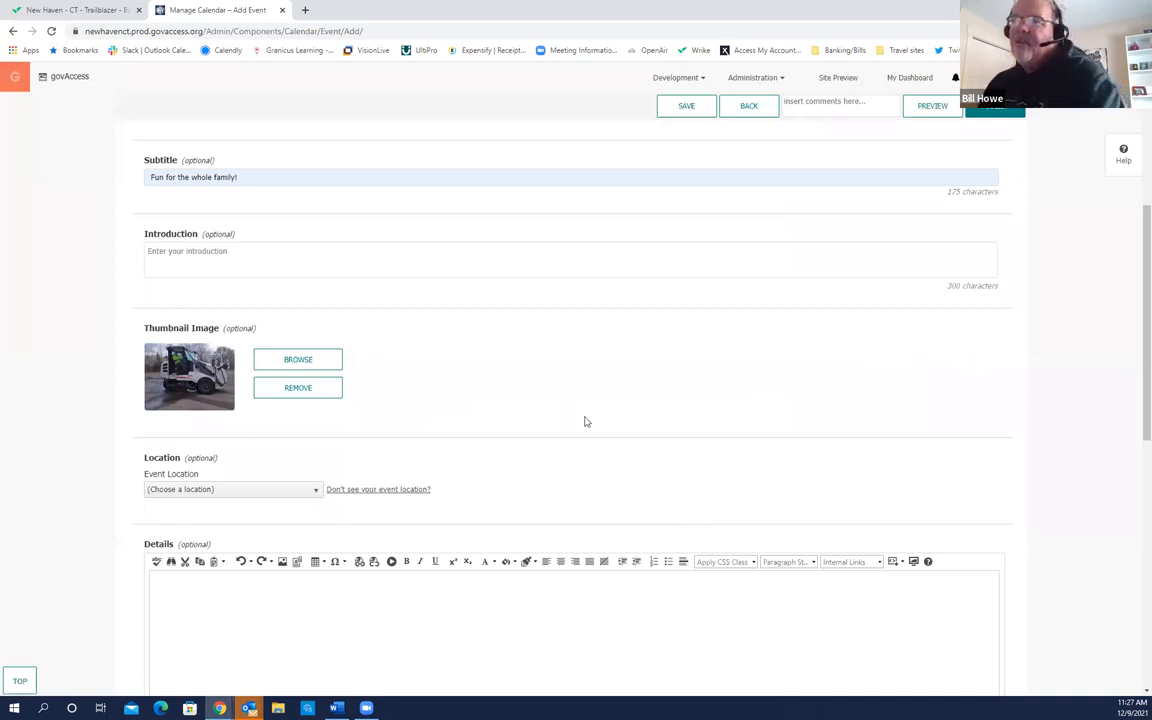
{"action": "scroll", "coordinate": [465, 436], "scroll_direction": "down", "scroll_amount": 2}
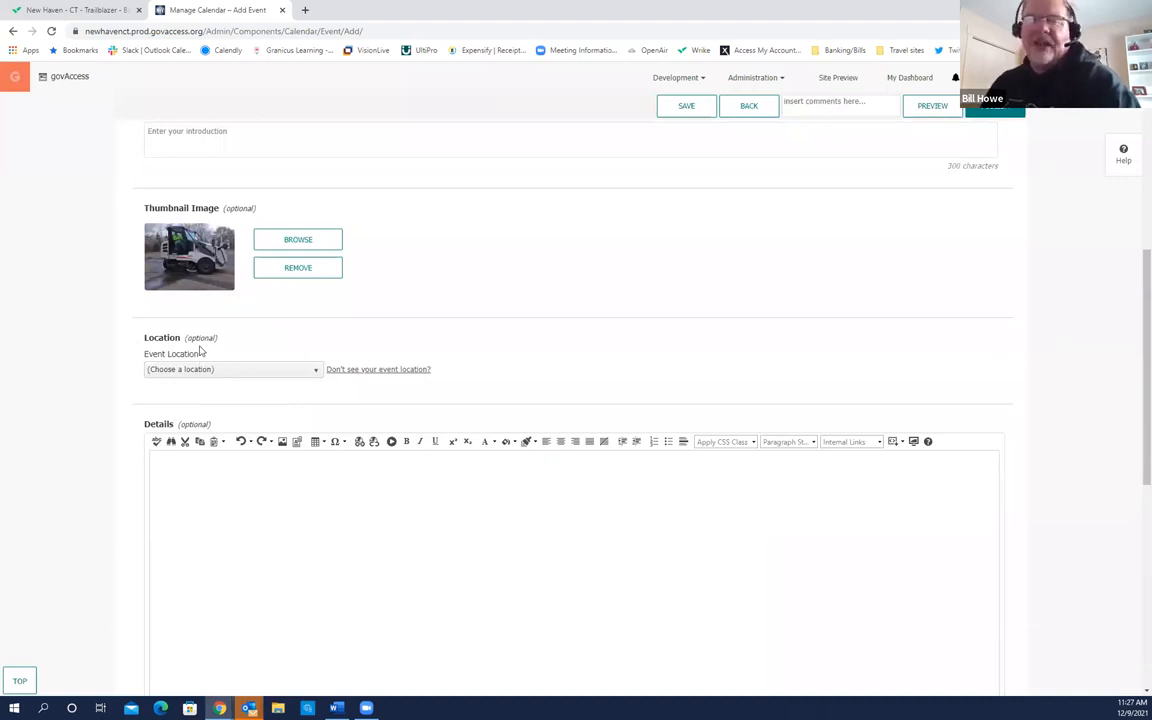
Step: Choose Edgerton Park from the Event Location list
{"action": "left_click", "coordinate": [317, 372]}
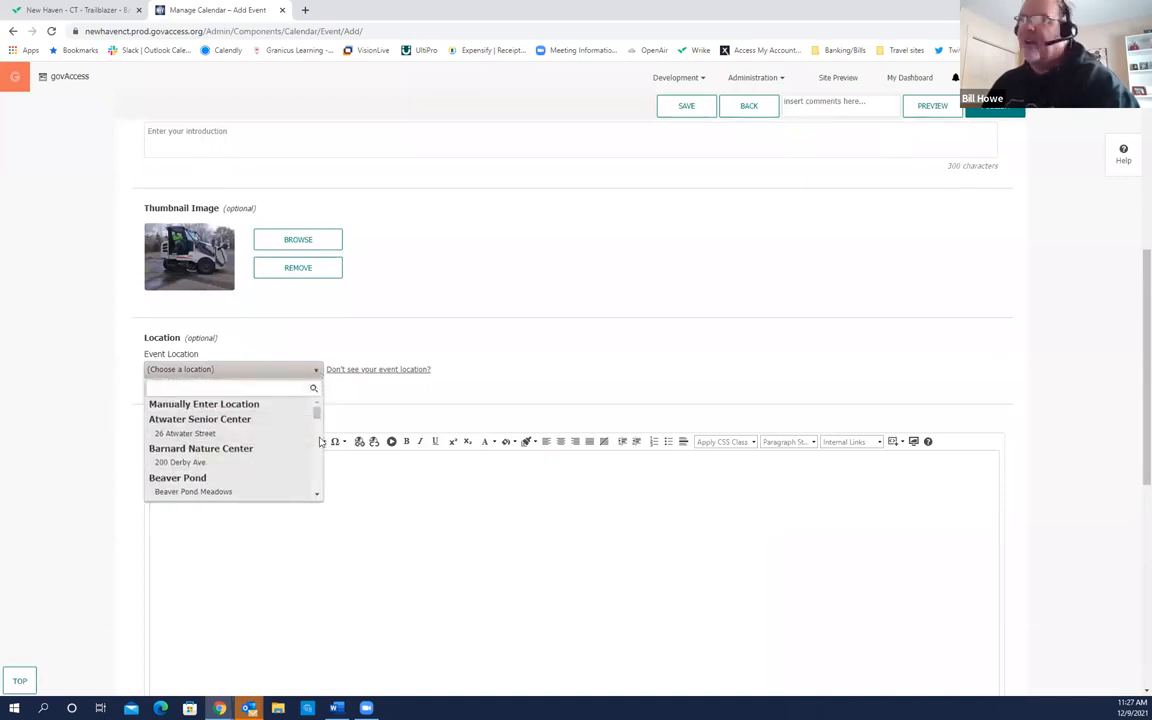
{"action": "scroll", "coordinate": [317, 425], "scroll_direction": "down", "scroll_amount": 1}
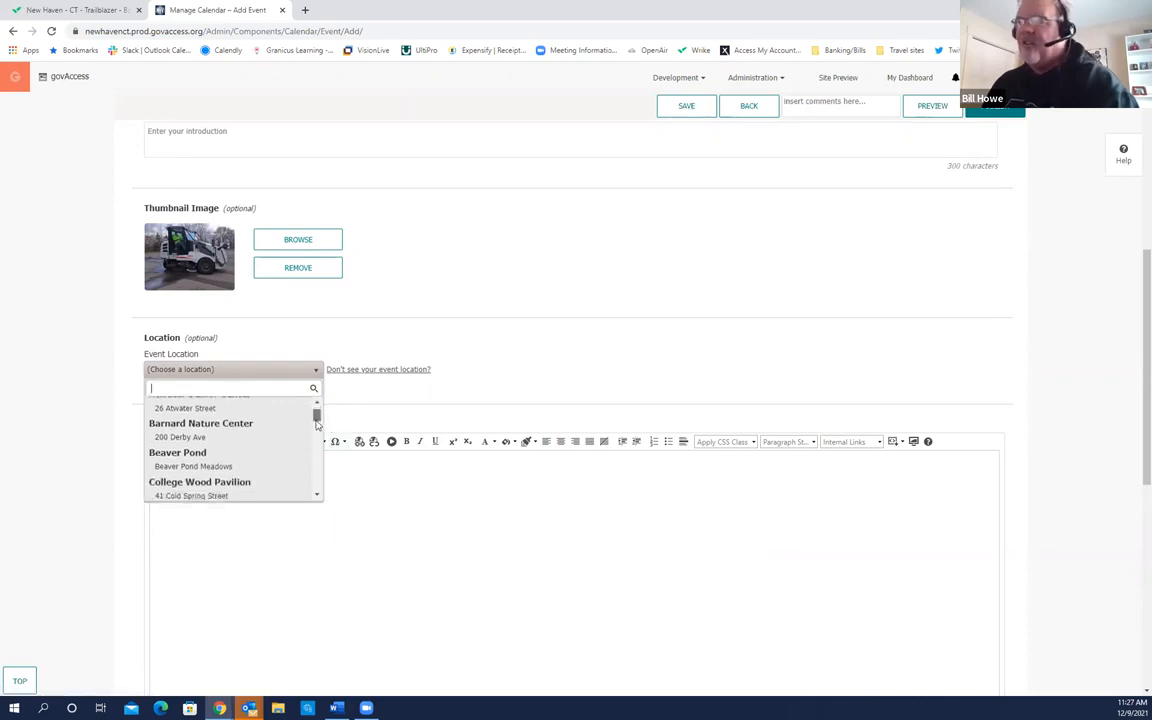
{"action": "scroll", "coordinate": [316, 428], "scroll_direction": "down", "scroll_amount": 1}
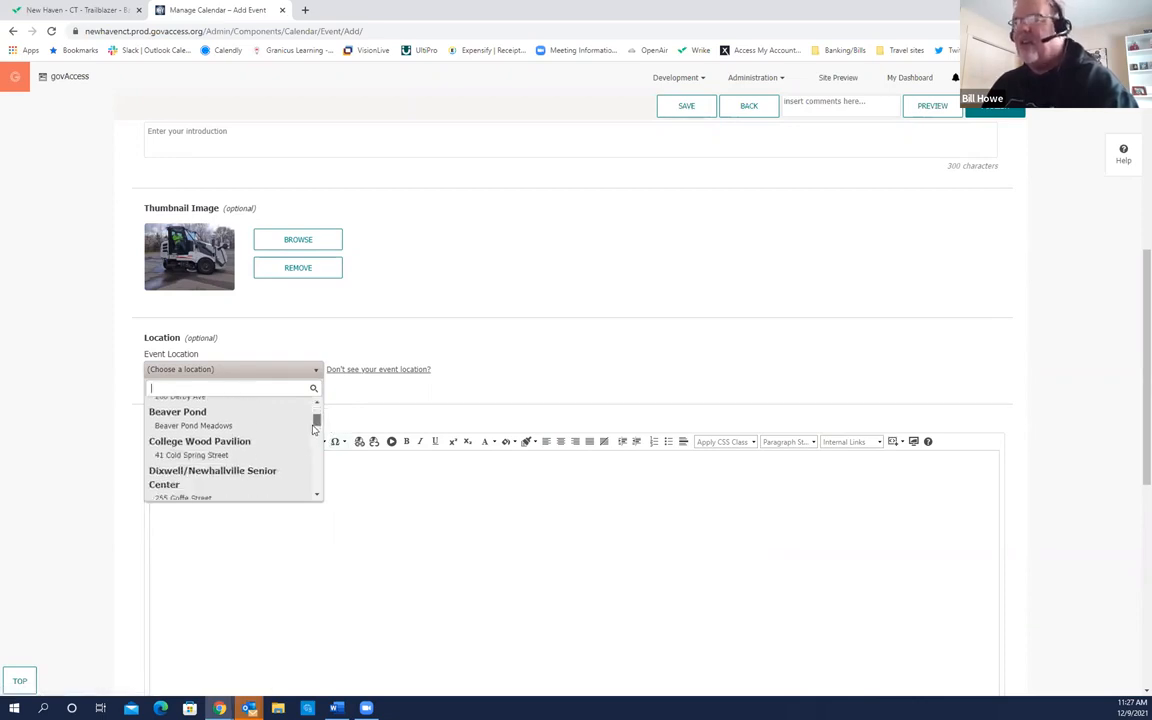
{"action": "scroll", "coordinate": [315, 430], "scroll_direction": "down", "scroll_amount": 1}
{"action": "scroll", "coordinate": [310, 432], "scroll_direction": "down", "scroll_amount": 4}
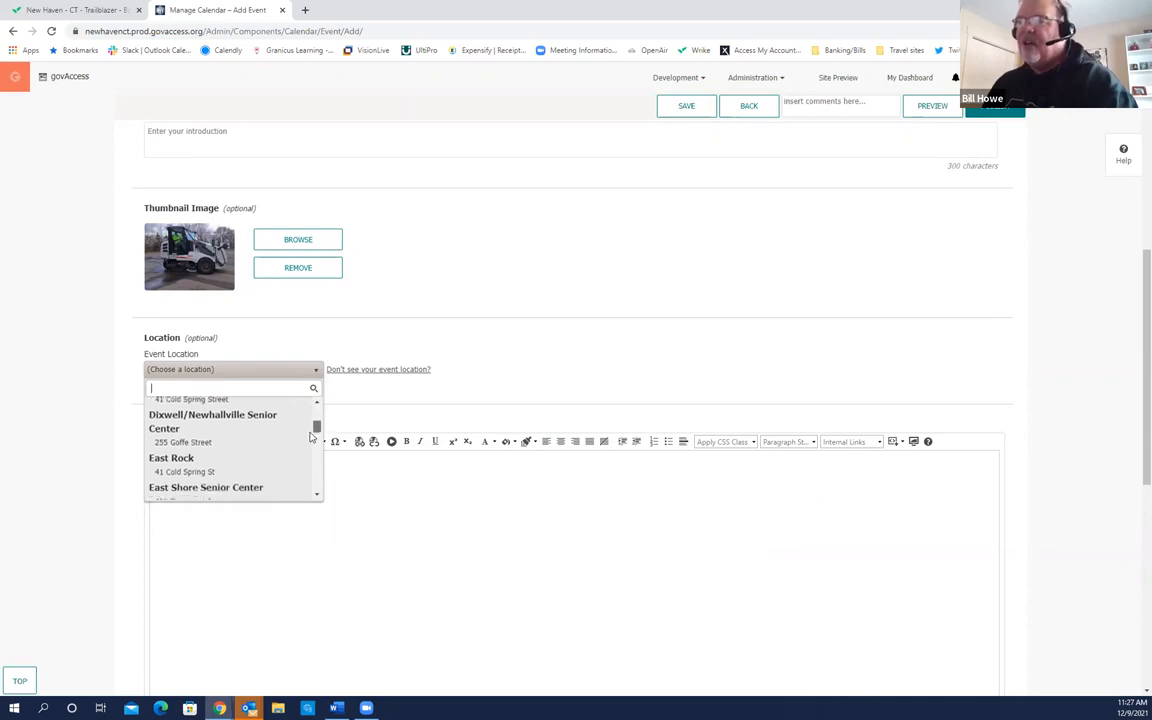
{"action": "scroll", "coordinate": [306, 452], "scroll_direction": "down", "scroll_amount": 3}
{"action": "scroll", "coordinate": [304, 459], "scroll_direction": "down", "scroll_amount": 4}
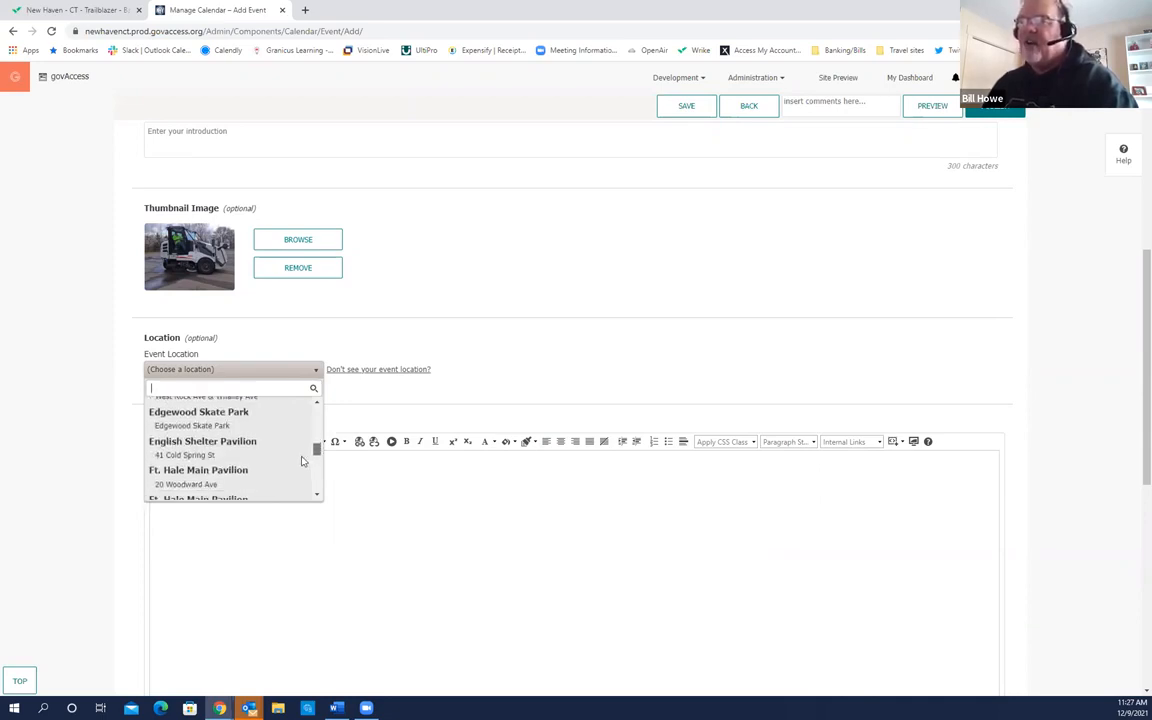
{"action": "scroll", "coordinate": [301, 476], "scroll_direction": "down", "scroll_amount": 5}
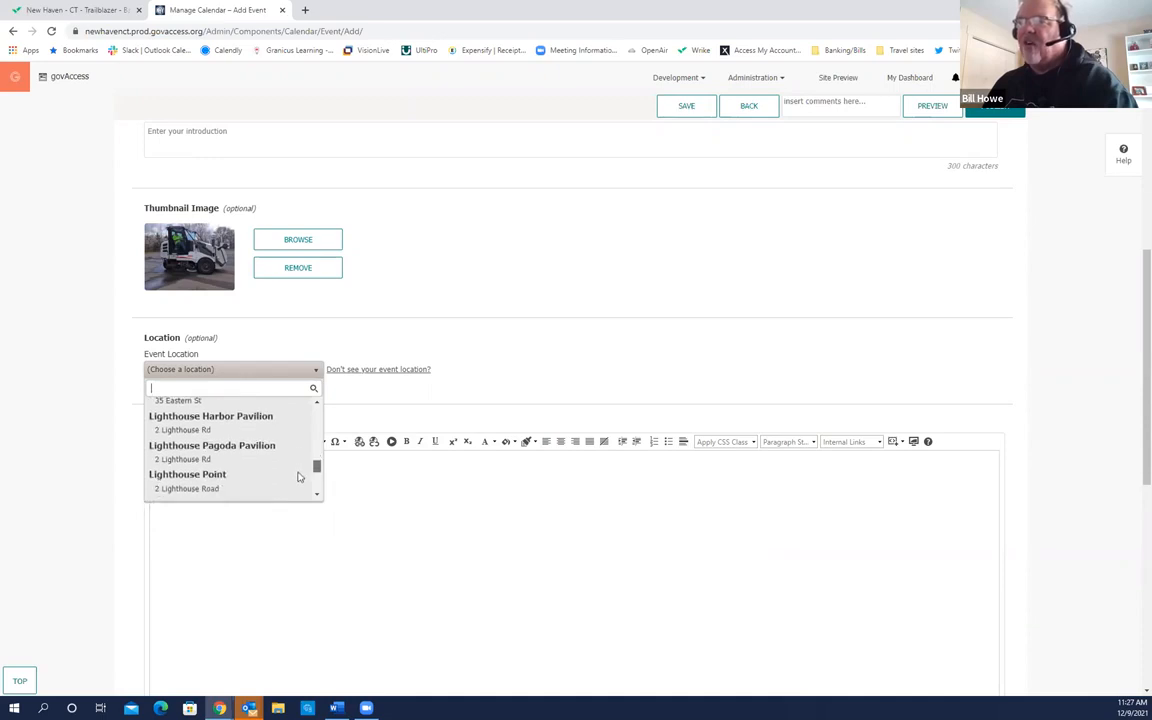
{"action": "scroll", "coordinate": [308, 490], "scroll_direction": "down", "scroll_amount": 1}
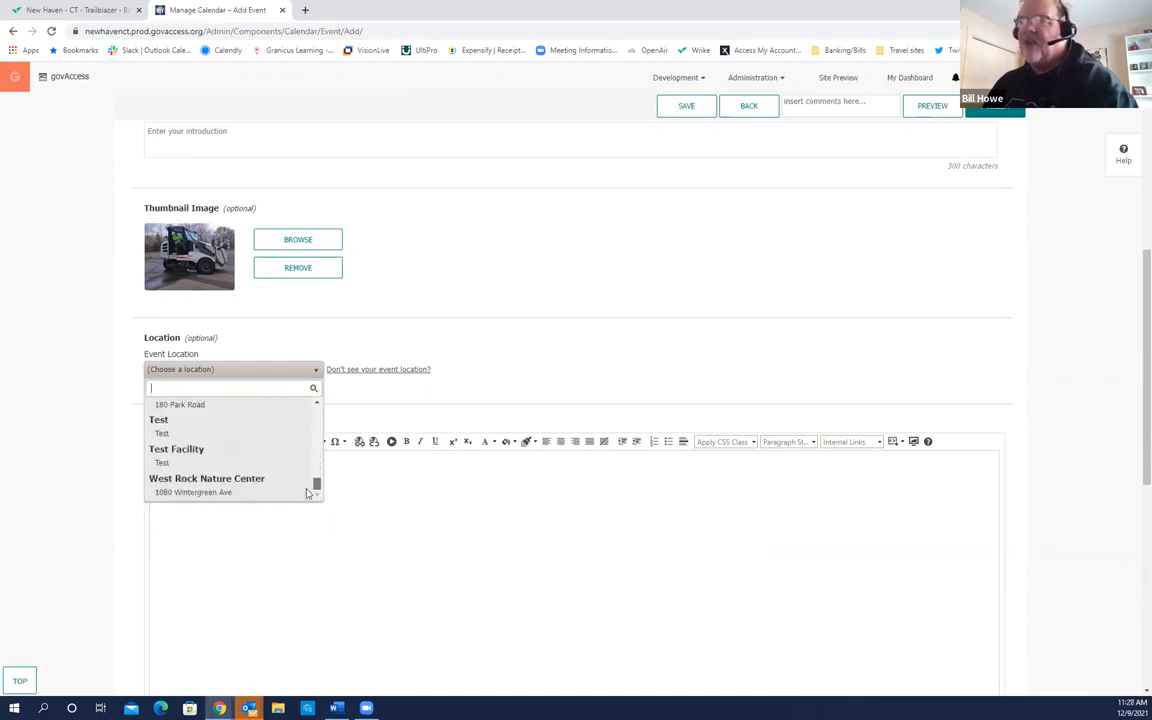
{"action": "left_click_drag", "start_coordinate": [311, 491], "coordinate": [318, 438]}
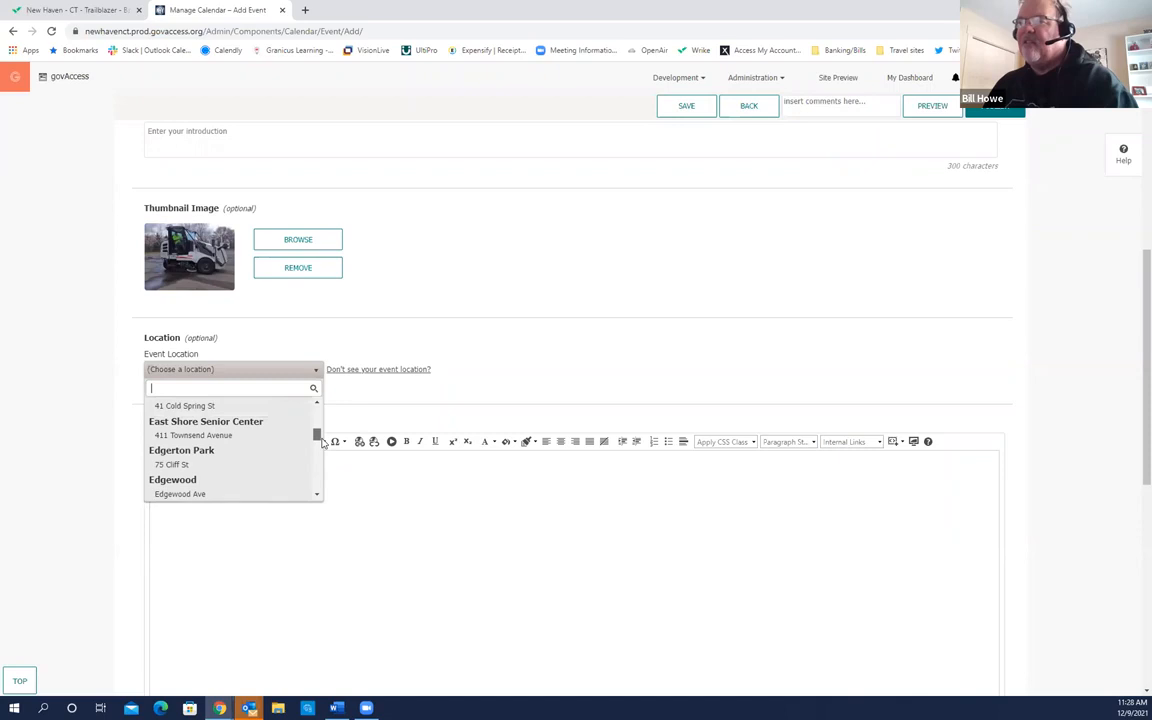
{"action": "left_click", "coordinate": [202, 456]}
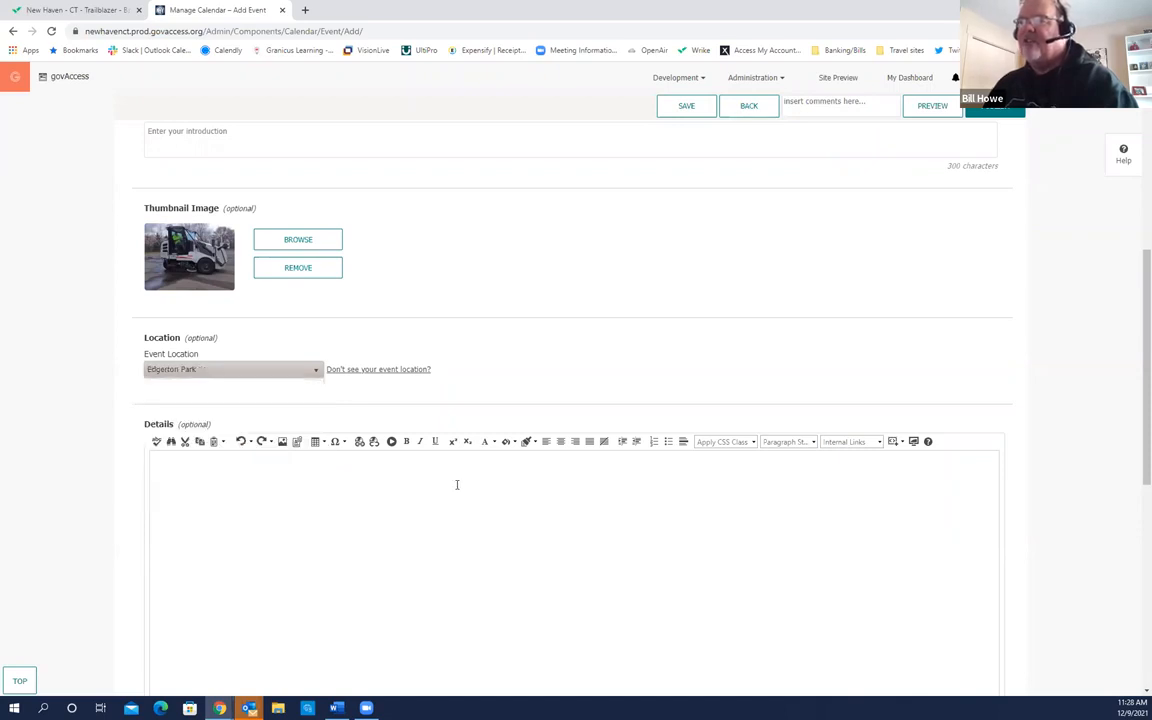
{"action": "left_click", "coordinate": [316, 372]}
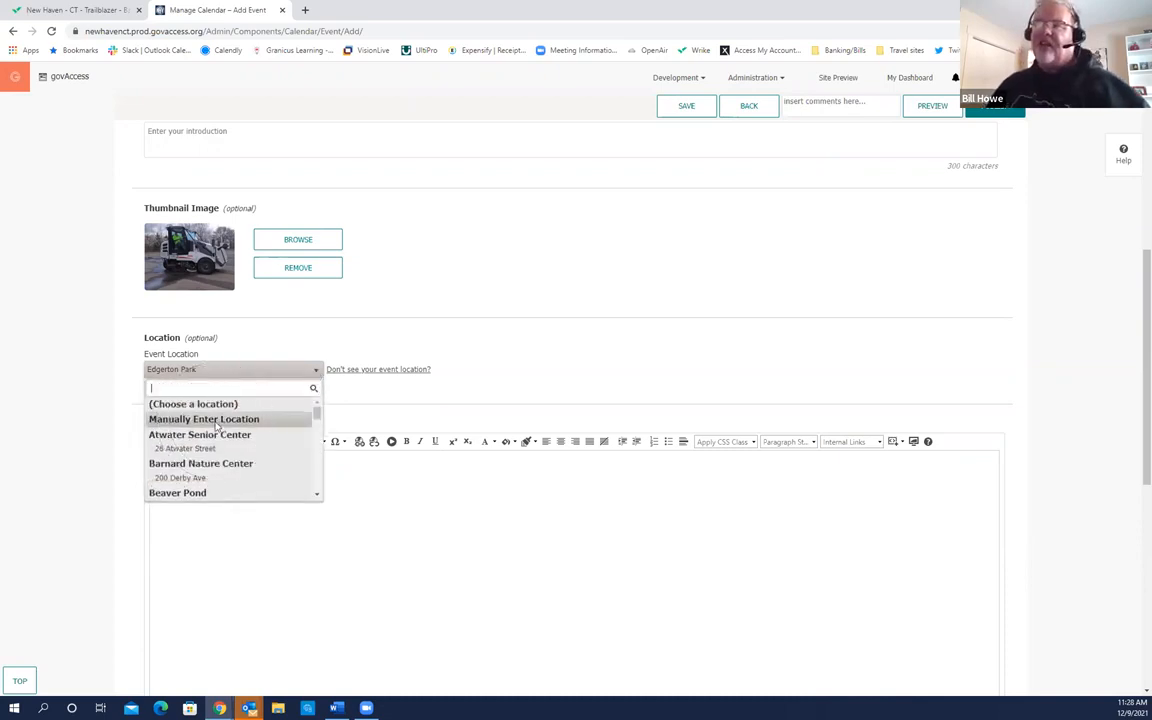
{"action": "left_click", "coordinate": [423, 396]}
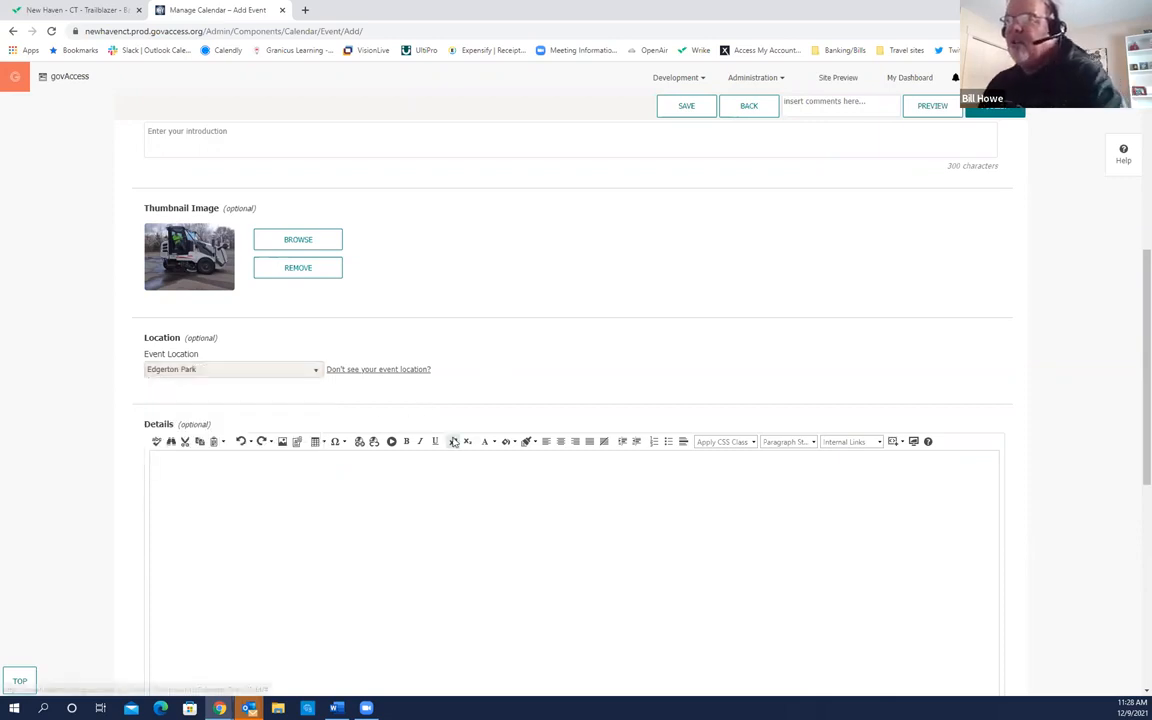
Step: Write 'Food trucks onsite', 'Vegan options available' and 'Thanks to our sponsors!' in Details
{"action": "scroll", "coordinate": [320, 380], "scroll_direction": "down", "scroll_amount": 2}
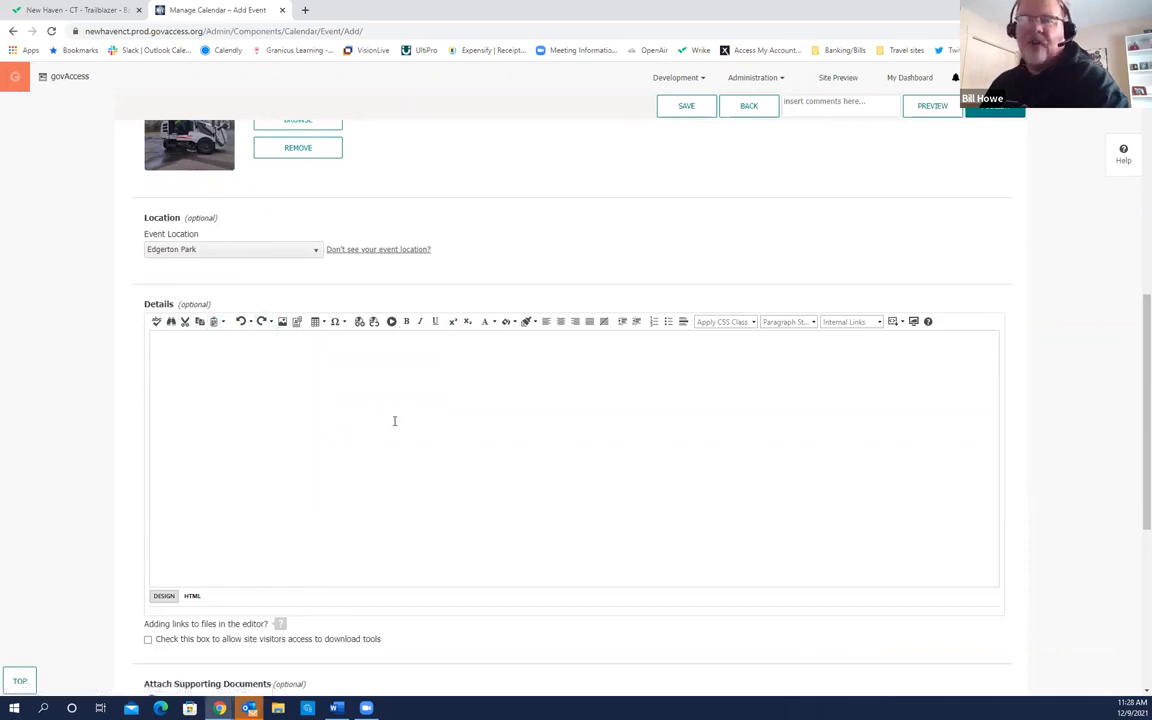
{"action": "left_click", "coordinate": [188, 359]}
{"action": "type", "text": "Food trucks"}
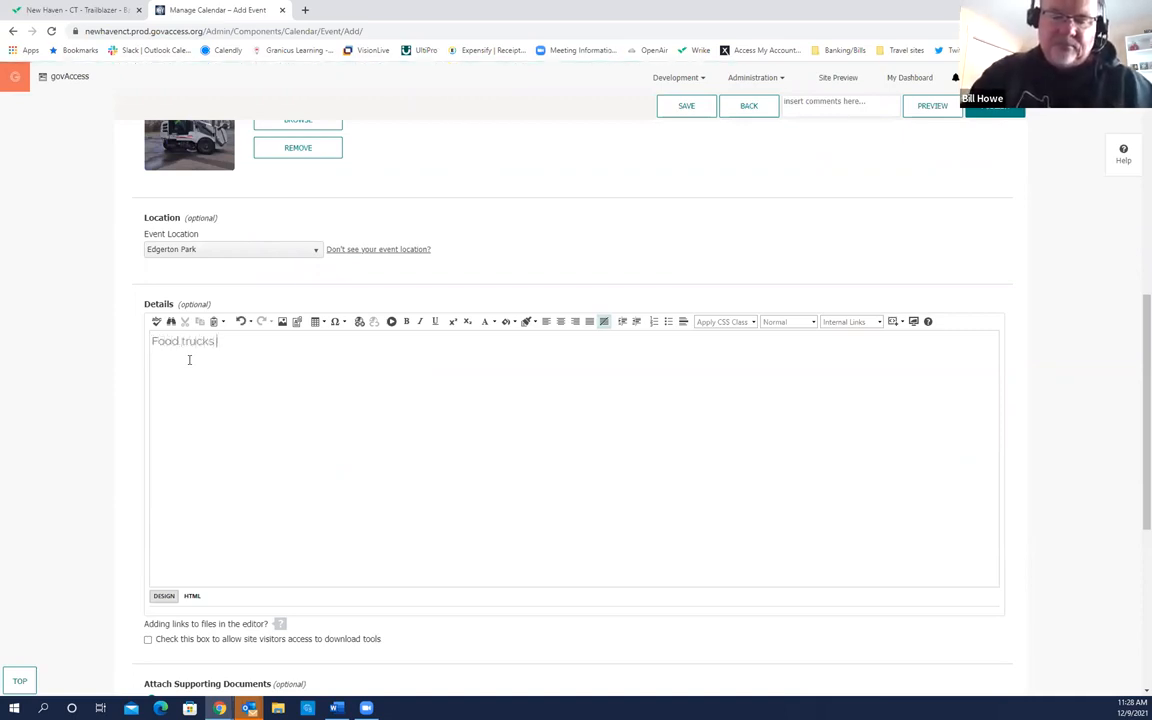
{"action": "type", "text": " onsite"}
{"action": "key", "text": "Return"}
{"action": "type", "text": "Vegan options availa"}
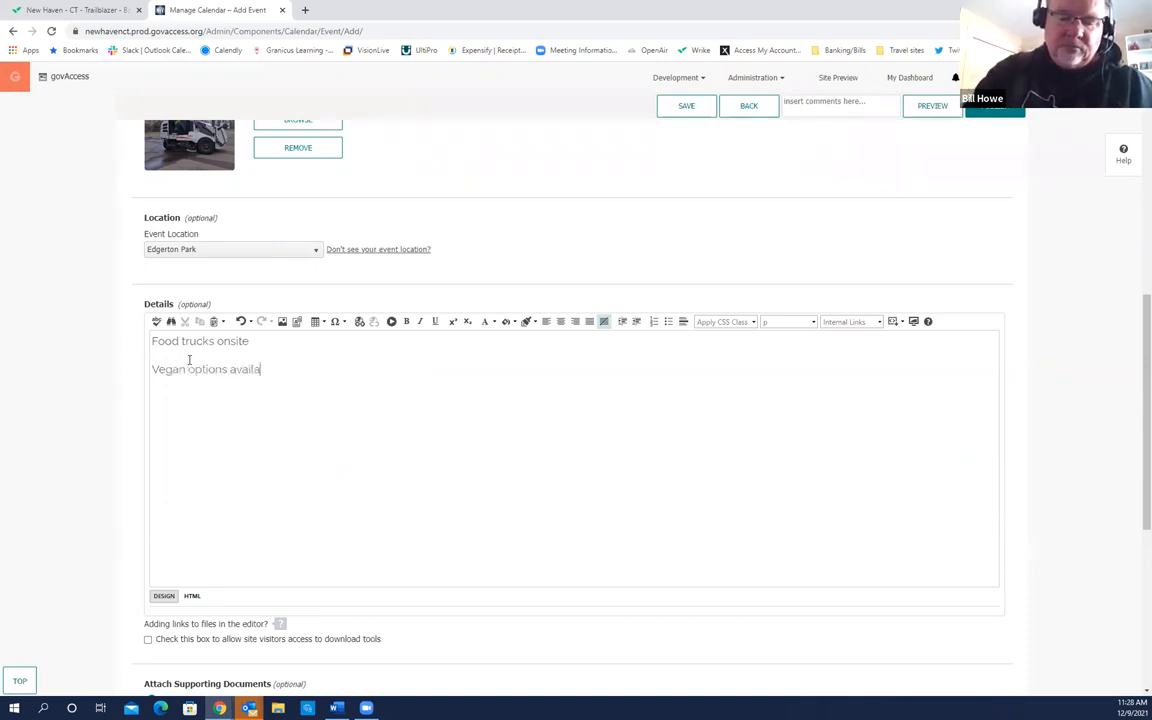
{"action": "type", "text": "ble "}
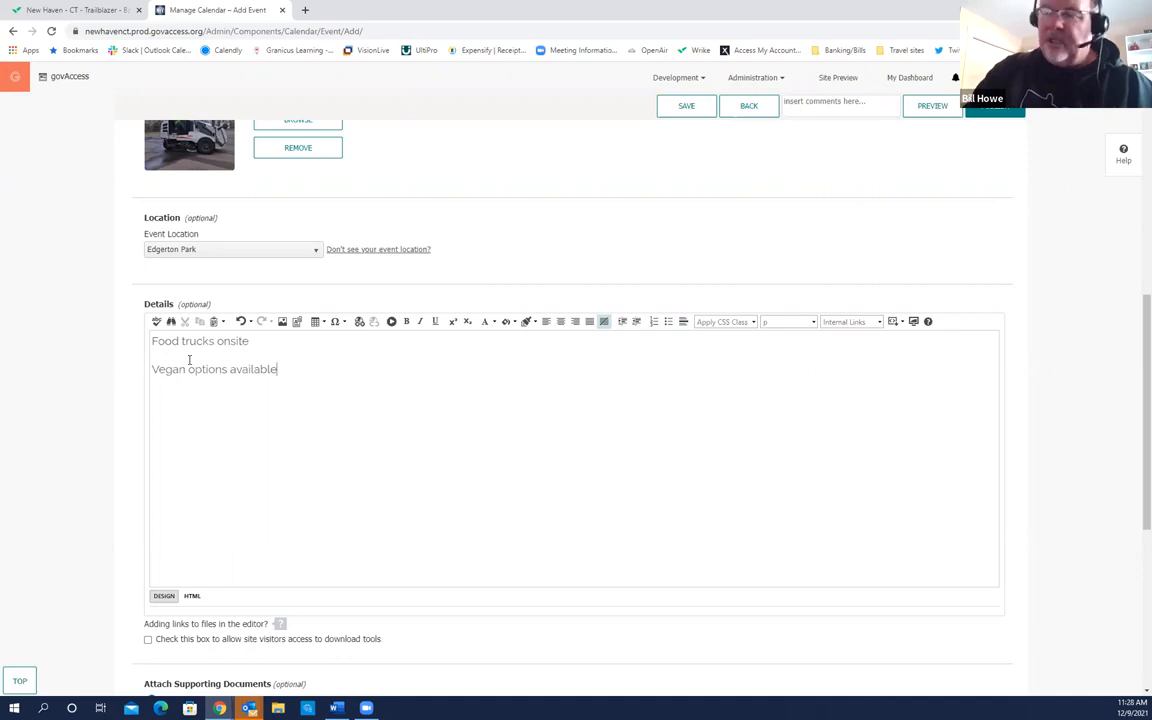
{"action": "type", "text": "Tha"}
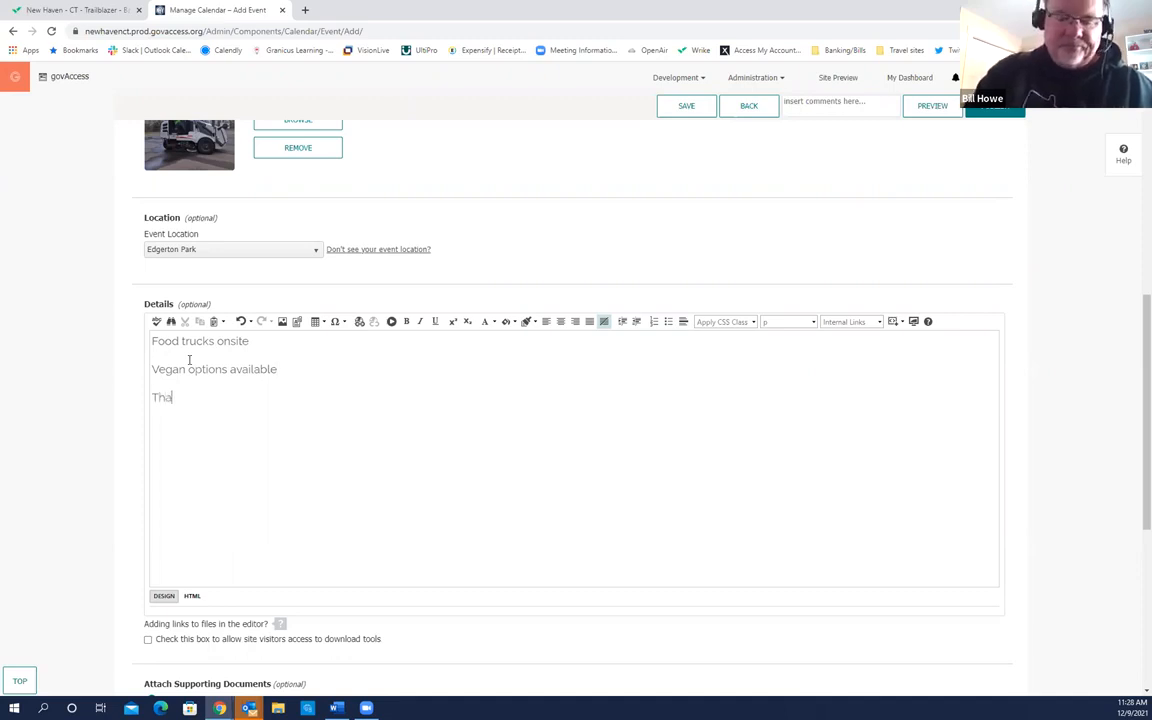
{"action": "type", "text": "nks to our sponsors!"}
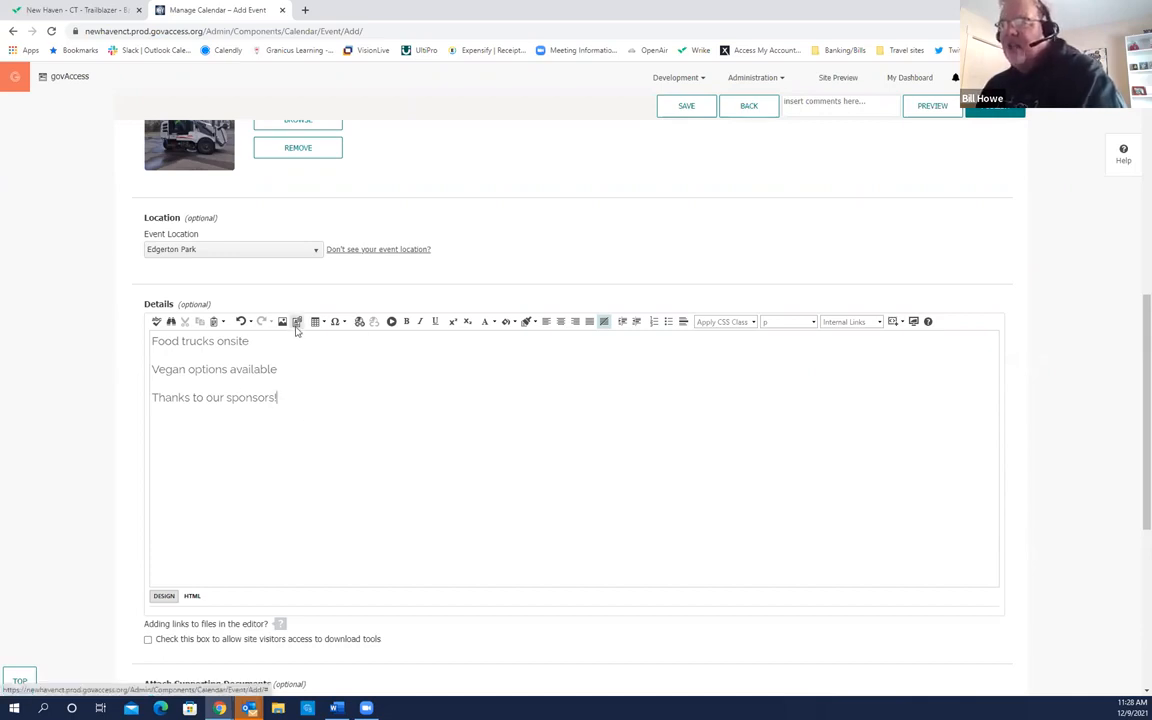
{"action": "scroll", "coordinate": [303, 360], "scroll_direction": "down", "scroll_amount": 1}
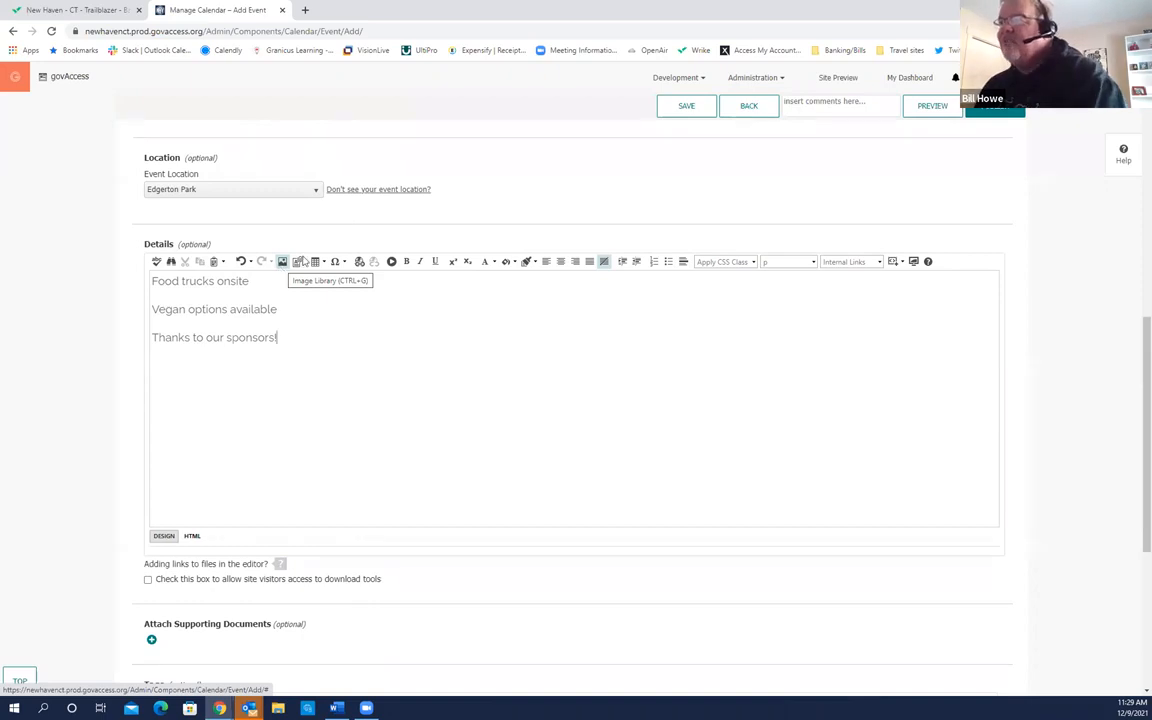
{"action": "left_click", "coordinate": [391, 263]}
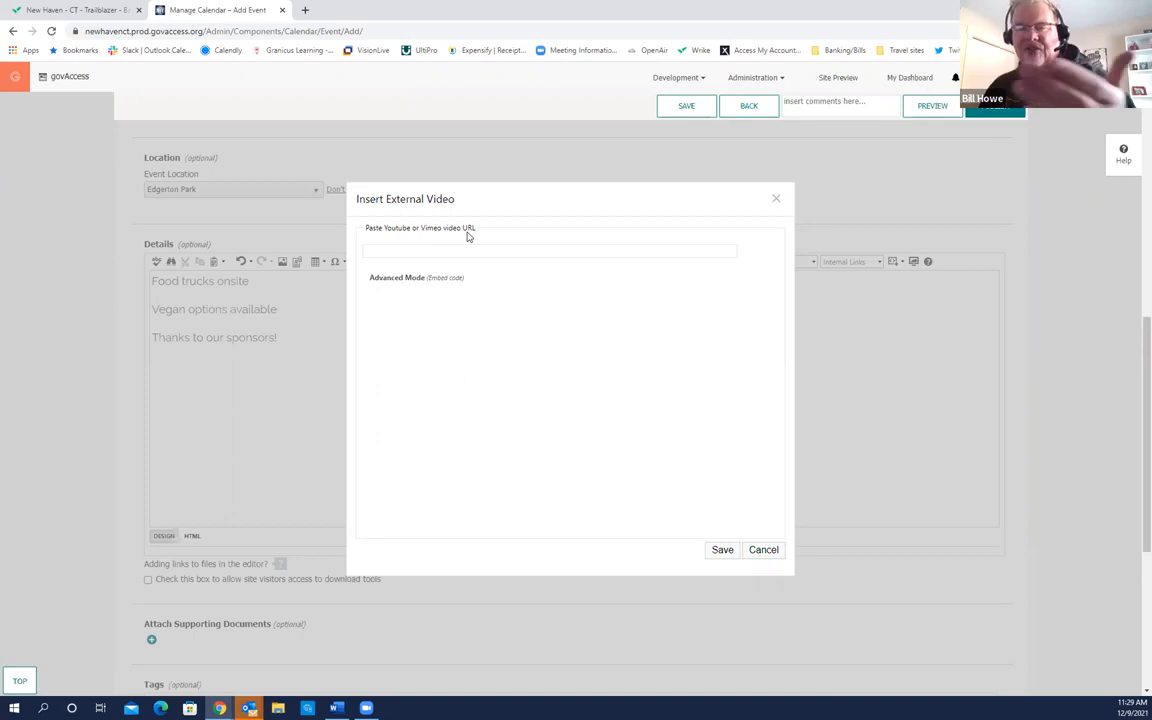
{"action": "left_click", "coordinate": [445, 251]}
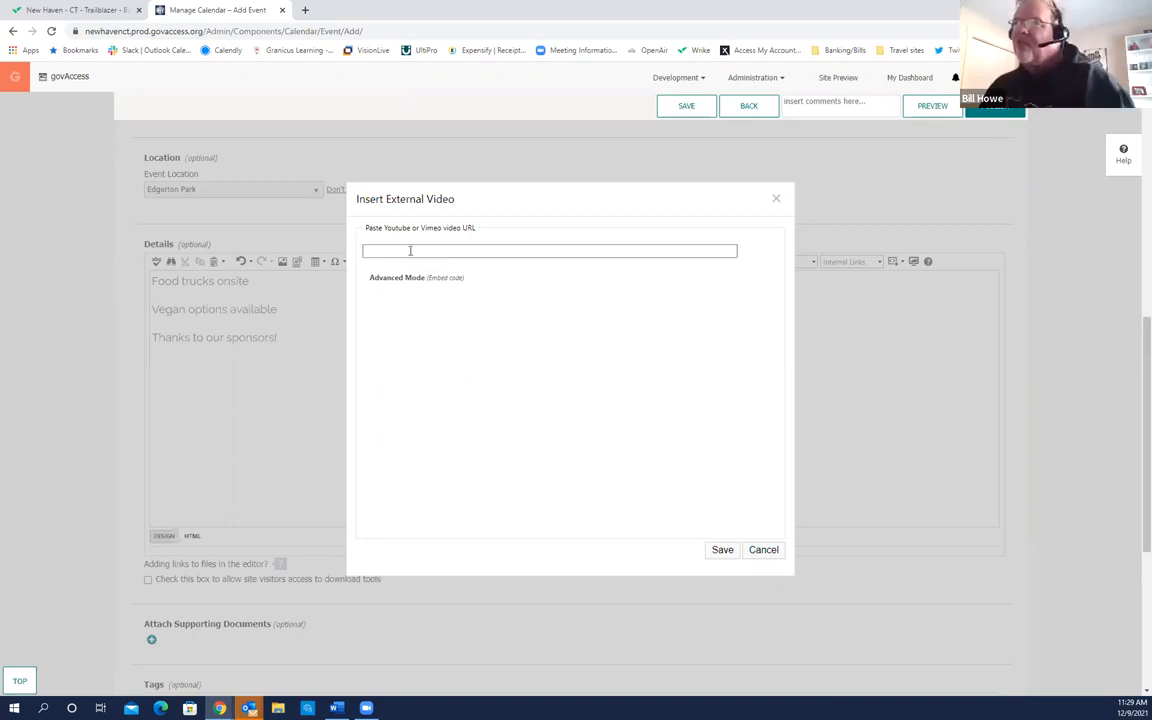
{"action": "left_click", "coordinate": [435, 344]}
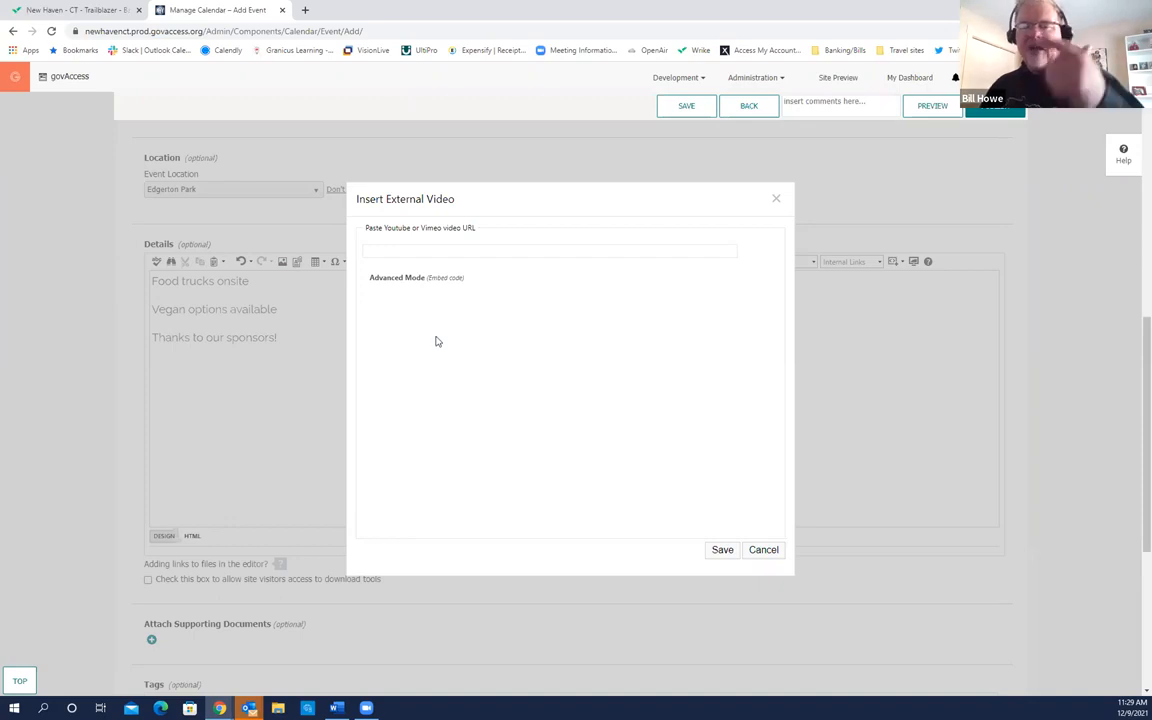
{"action": "left_click", "coordinate": [763, 550]}
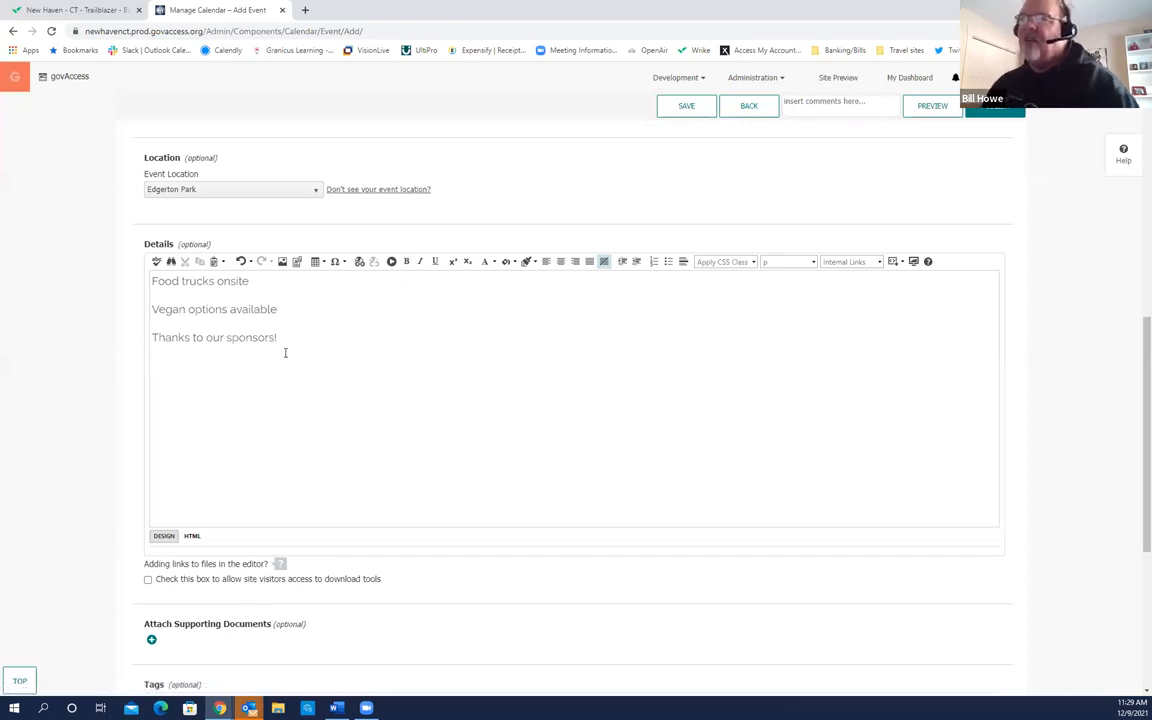
Step: Choose Events under Categories, then continue to the Channels section
{"action": "scroll", "coordinate": [370, 355], "scroll_direction": "down", "scroll_amount": 3}
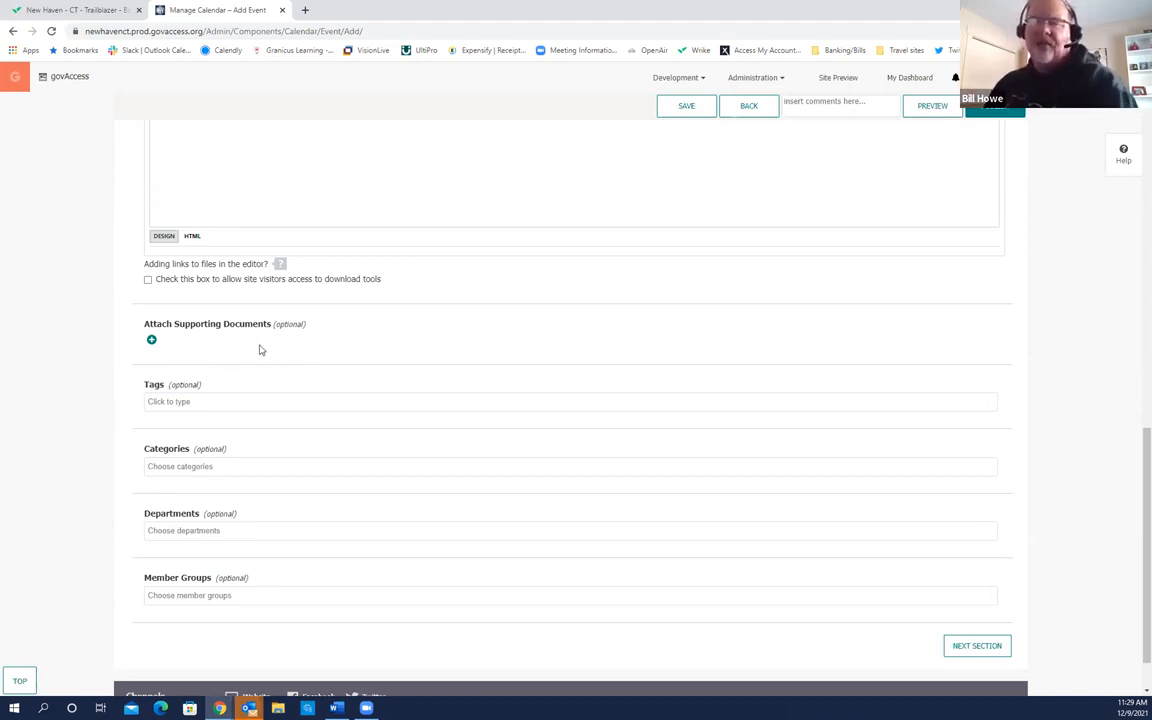
{"action": "scroll", "coordinate": [278, 356], "scroll_direction": "down", "scroll_amount": 1}
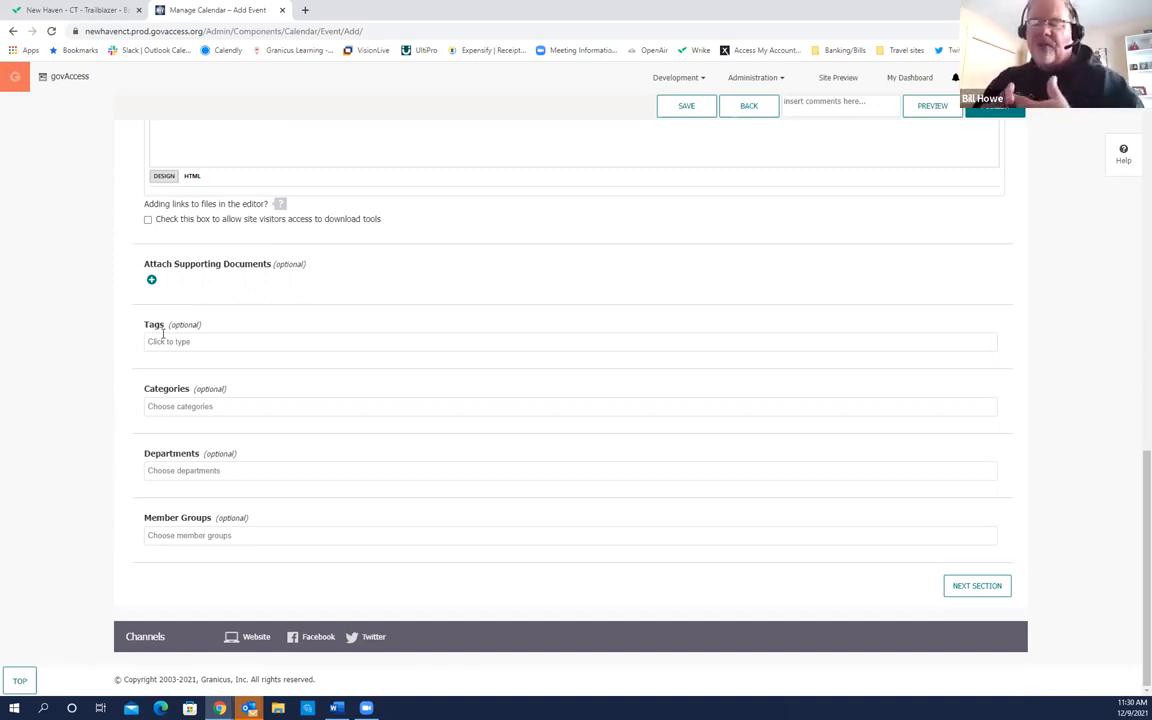
{"action": "left_click", "coordinate": [219, 405]}
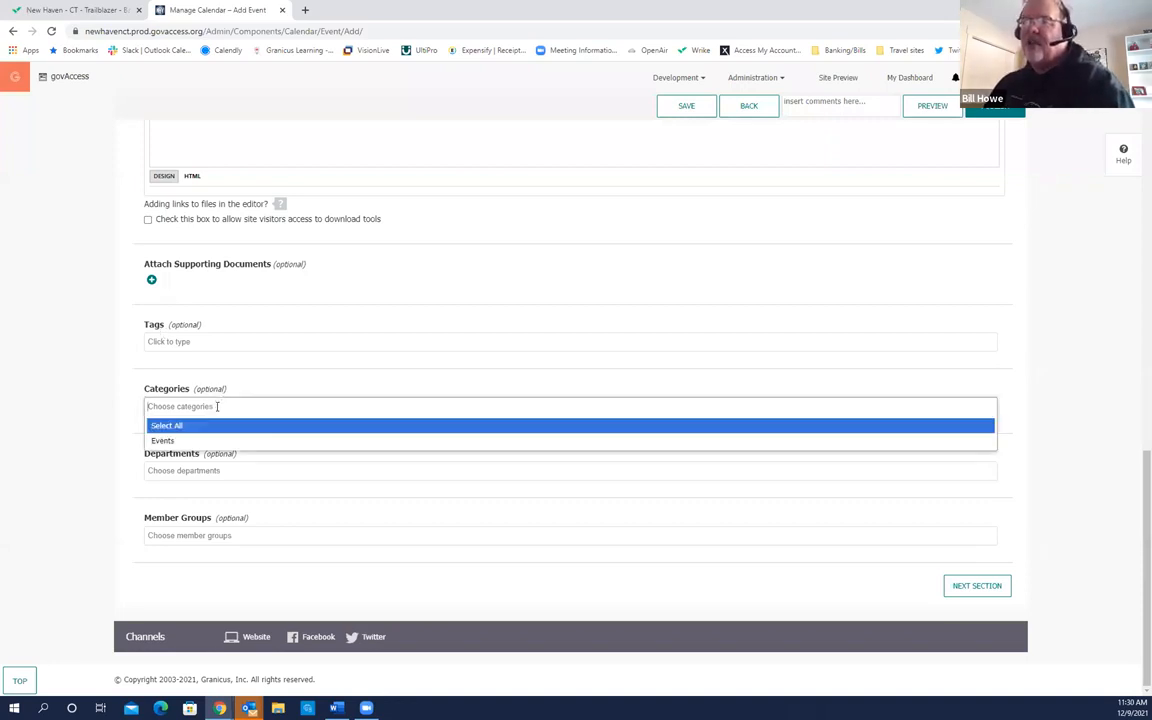
{"action": "left_click", "coordinate": [163, 441]}
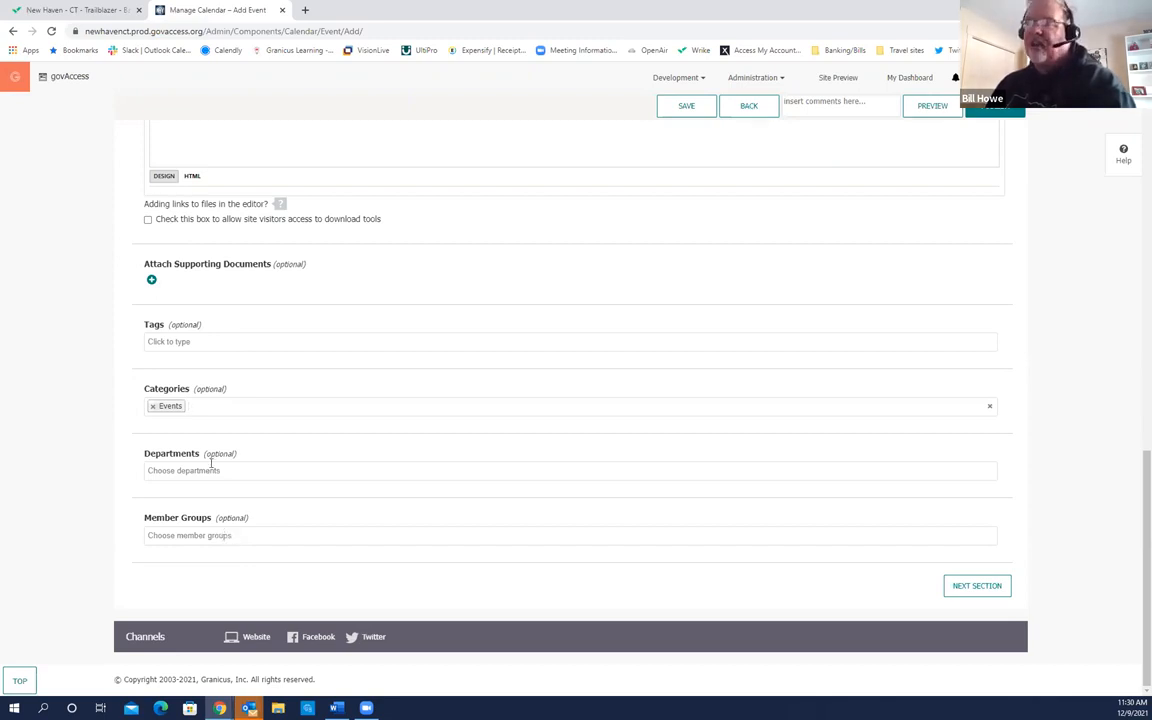
{"action": "left_click", "coordinate": [977, 587]}
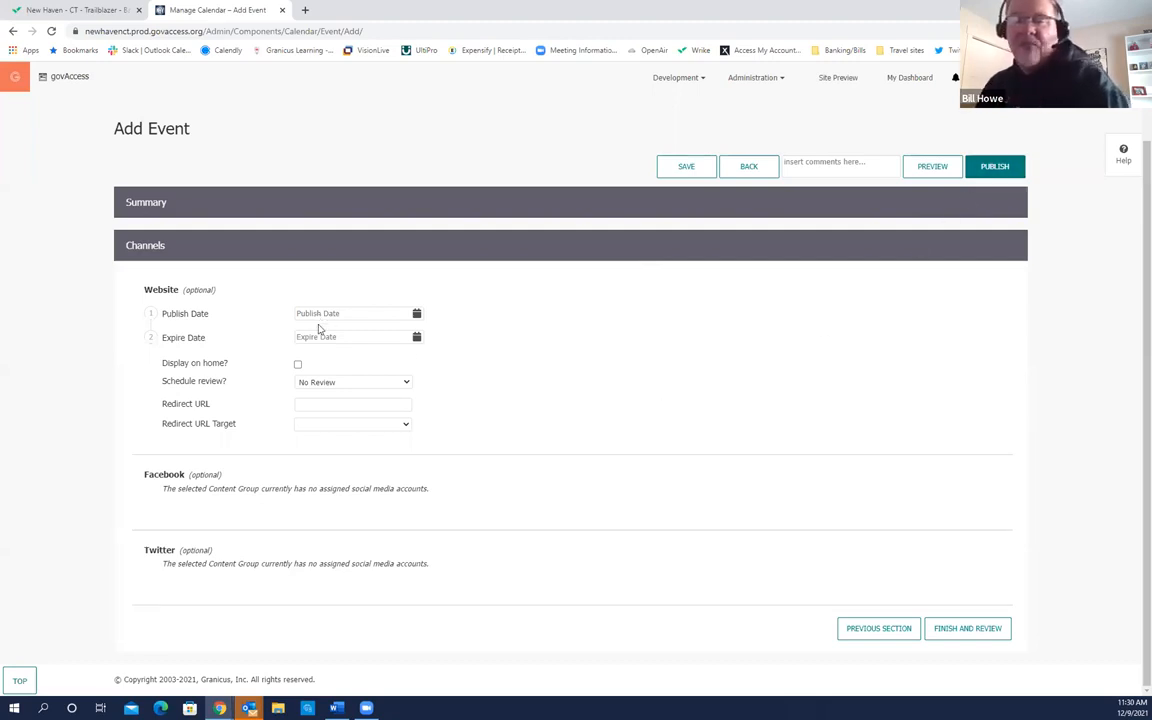
Step: Pick 12/09/2021 as the publish date and 12/12/2021 as the expire date
{"action": "left_click", "coordinate": [416, 313]}
{"action": "left_click", "coordinate": [388, 380]}
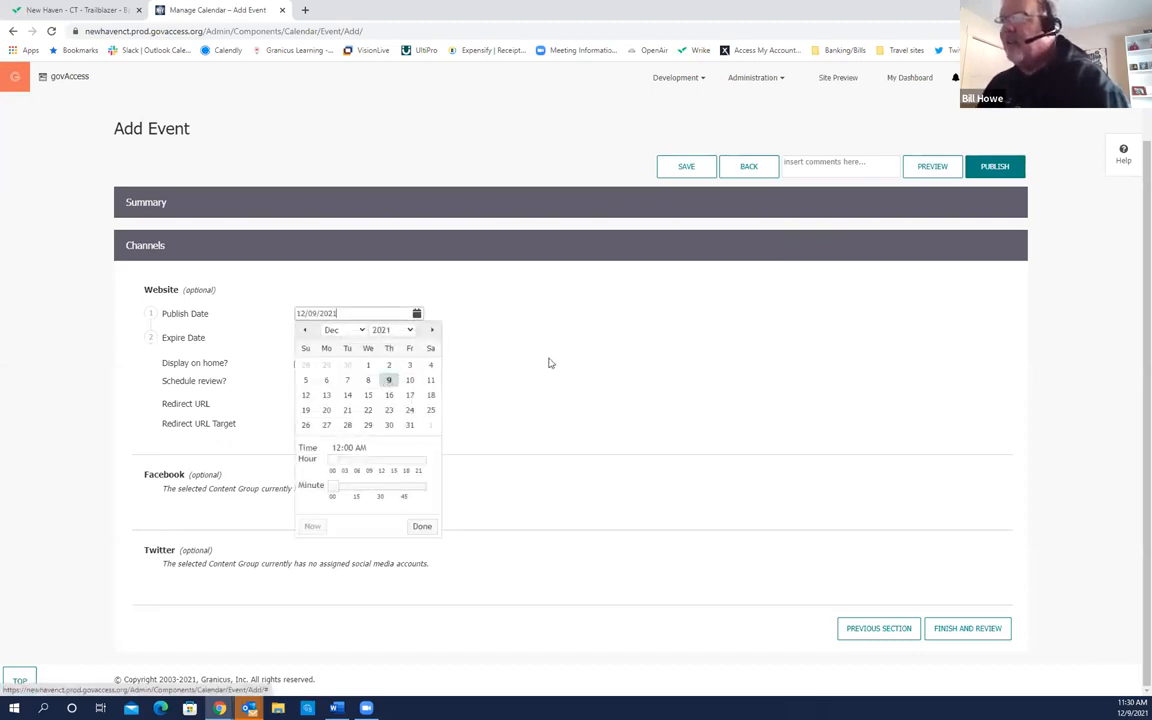
{"action": "left_click", "coordinate": [421, 526]}
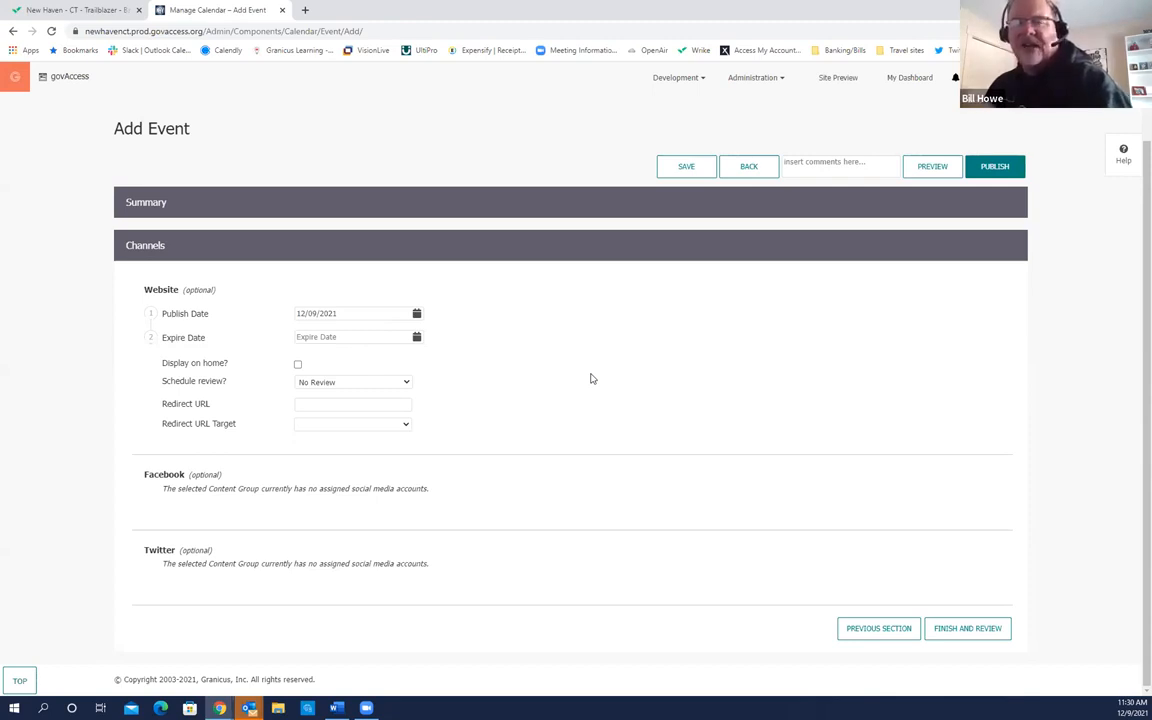
{"action": "left_click", "coordinate": [417, 339]}
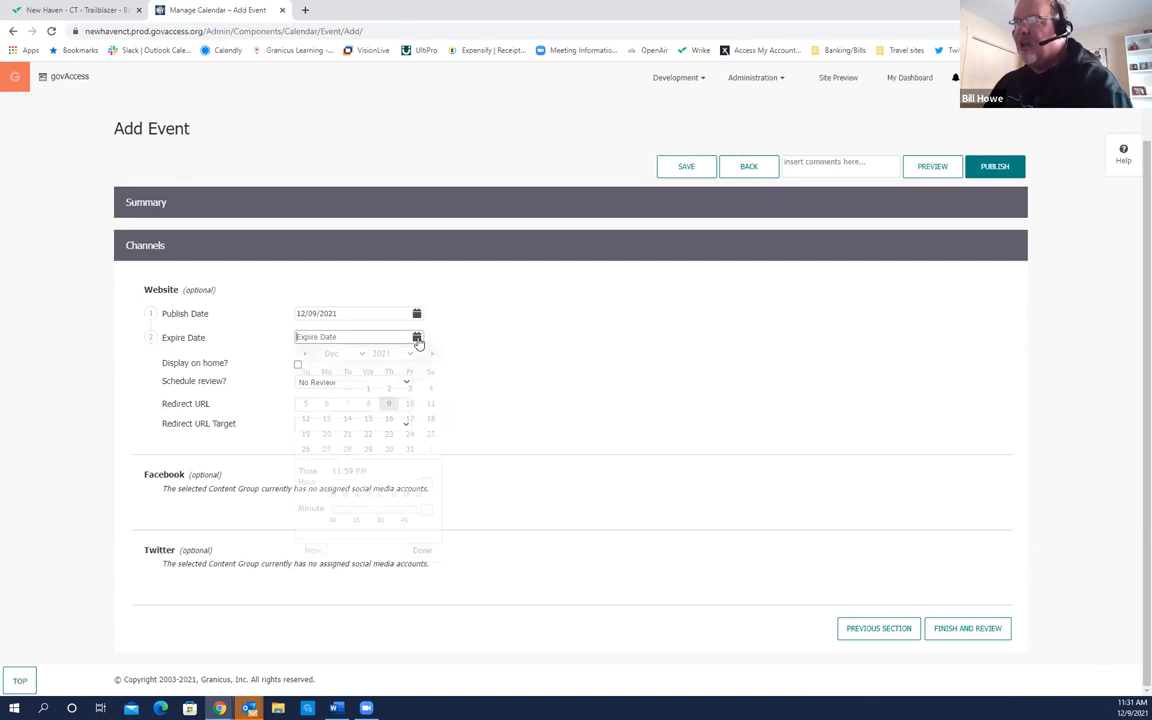
{"action": "left_click", "coordinate": [305, 418]}
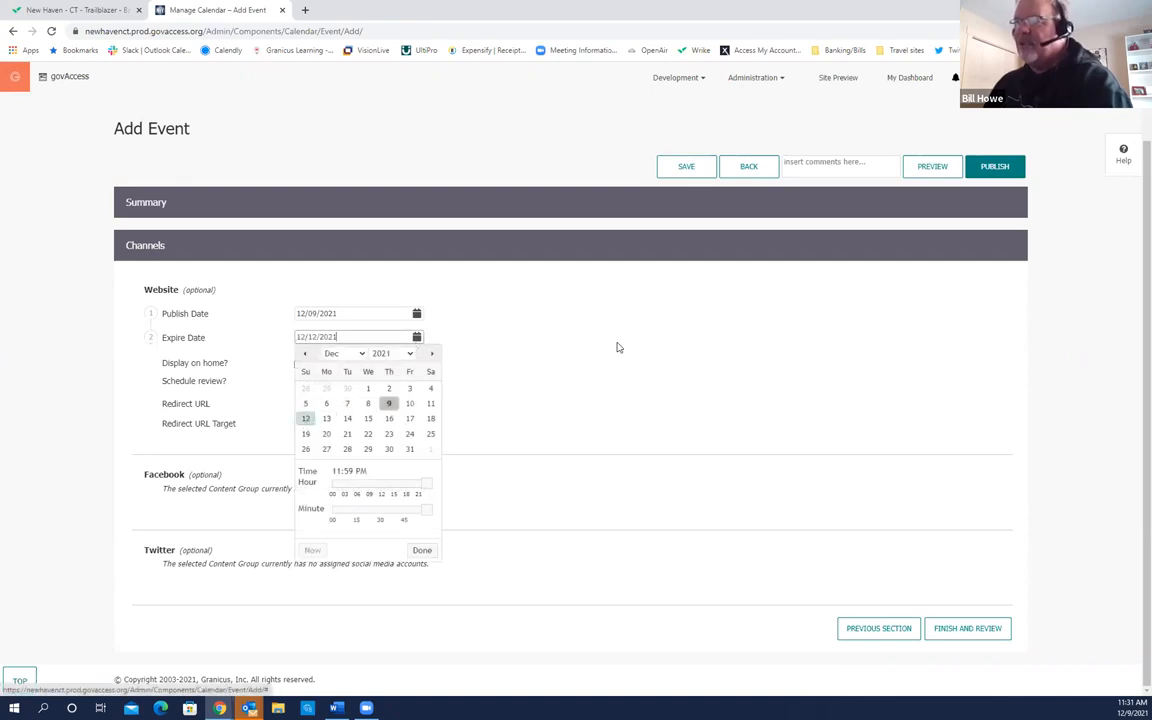
{"action": "left_click", "coordinate": [421, 550]}
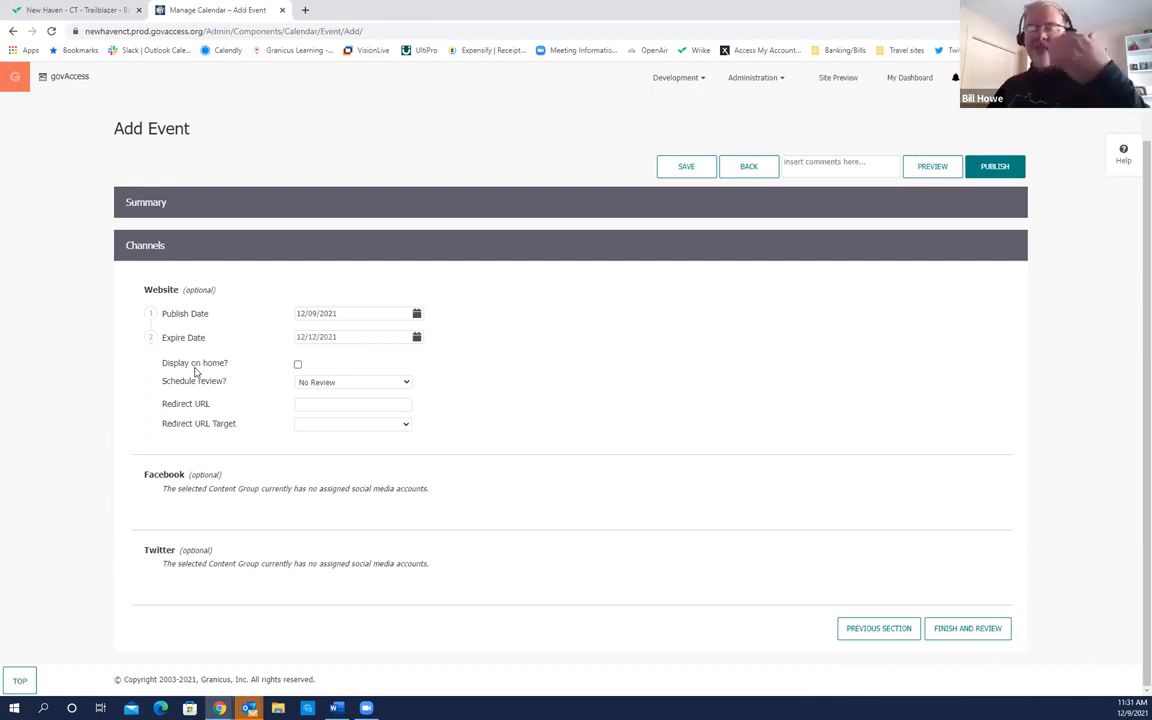
Step: Tick Display on home? and publish Big Truck Day!
{"action": "left_click", "coordinate": [297, 364]}
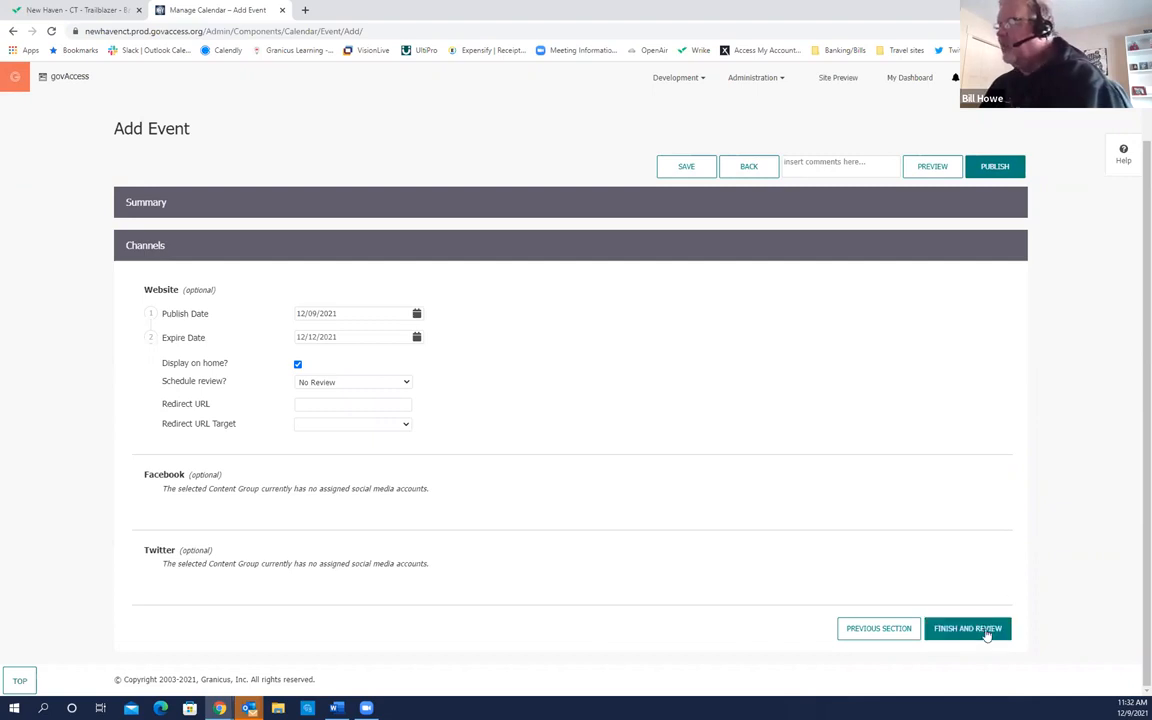
{"action": "left_click", "coordinate": [1000, 170]}
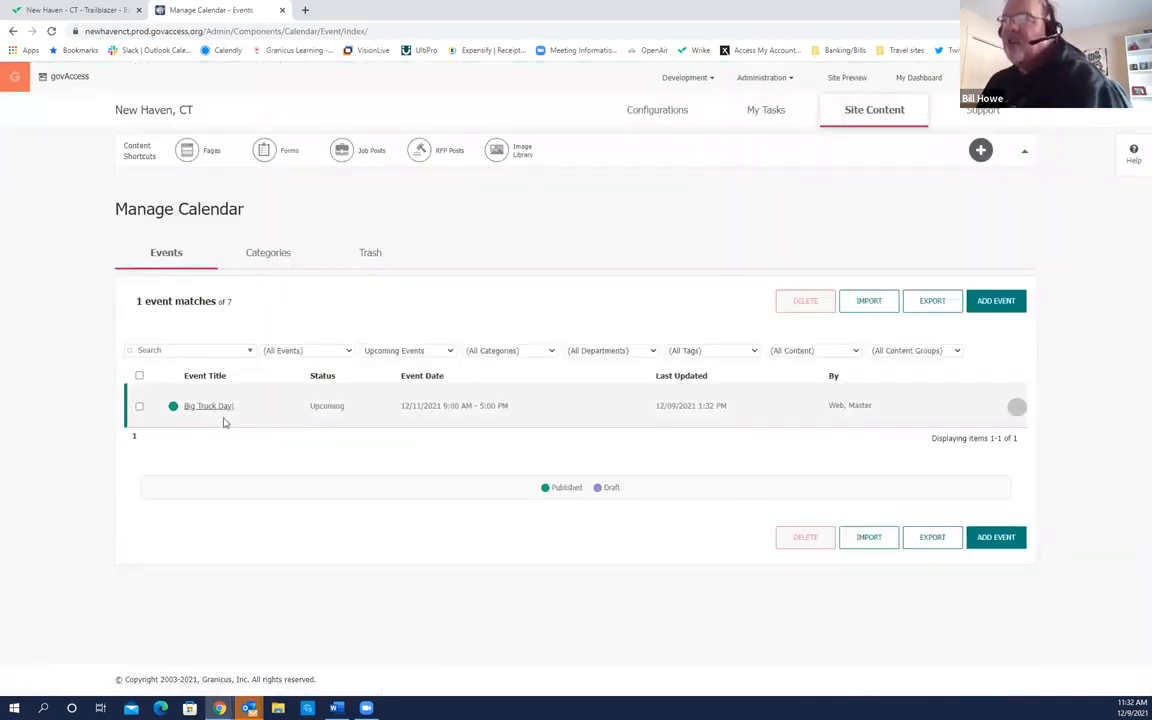
Step: Dismiss Big Truck Day!'s recurring-event settings unchanged, then preview the public site
{"action": "left_click", "coordinate": [1016, 410]}
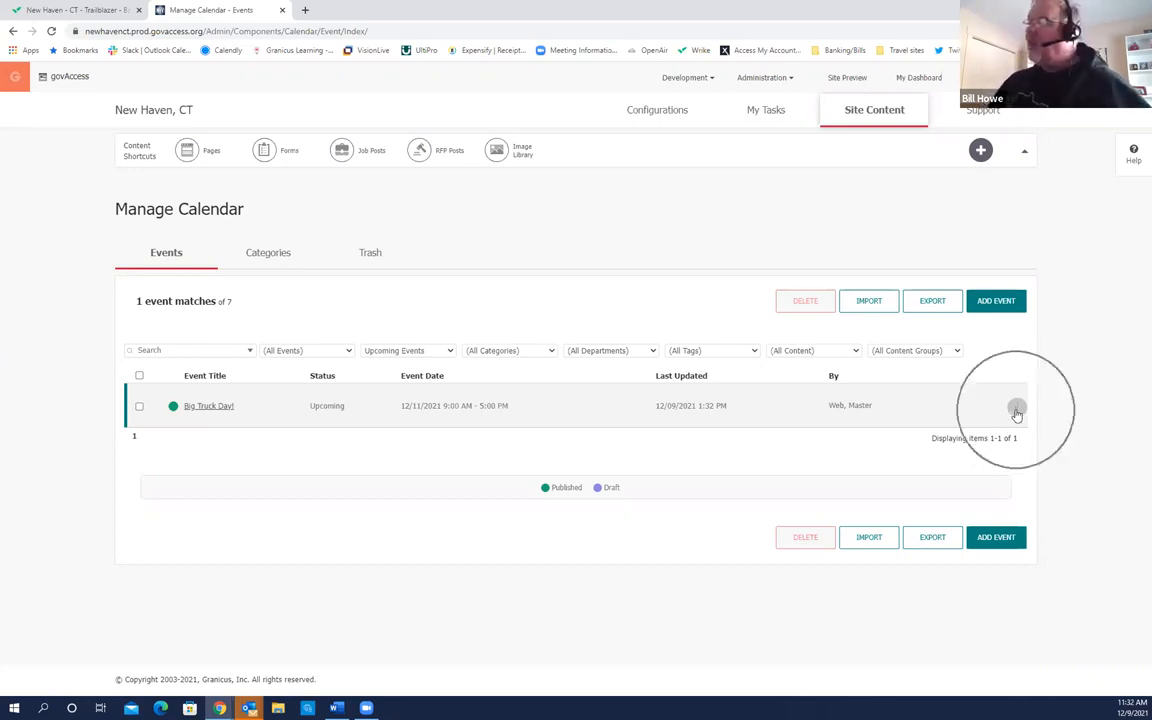
{"action": "left_click", "coordinate": [948, 509]}
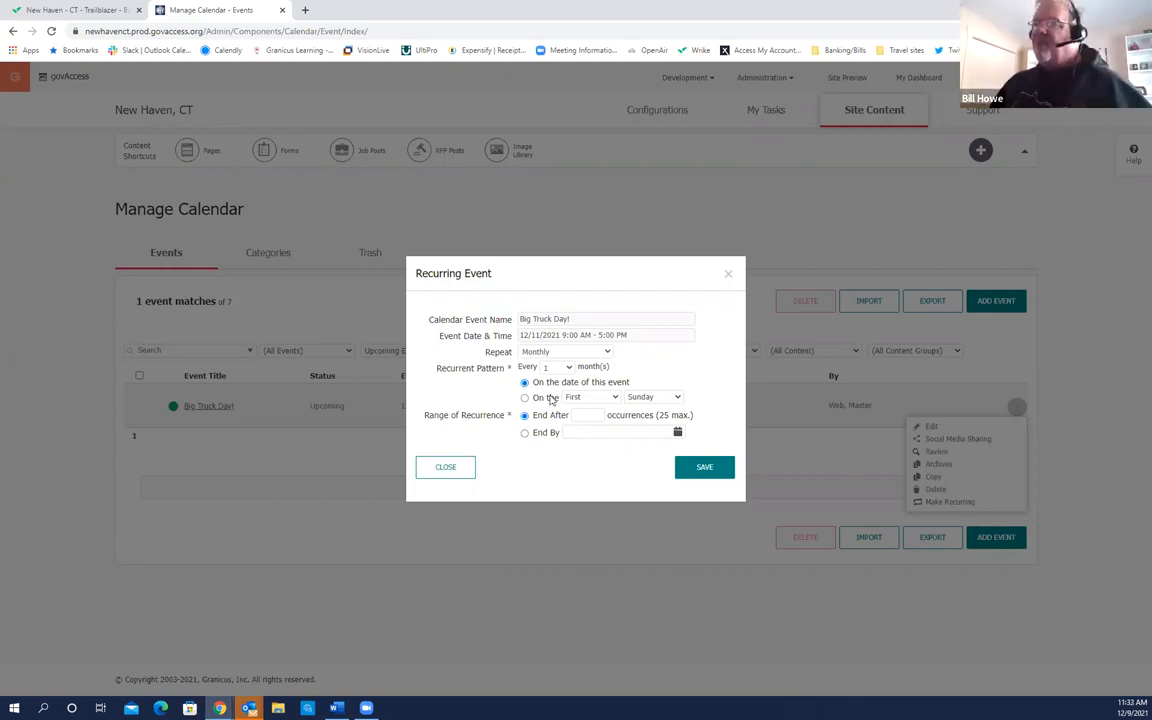
{"action": "left_click", "coordinate": [444, 467]}
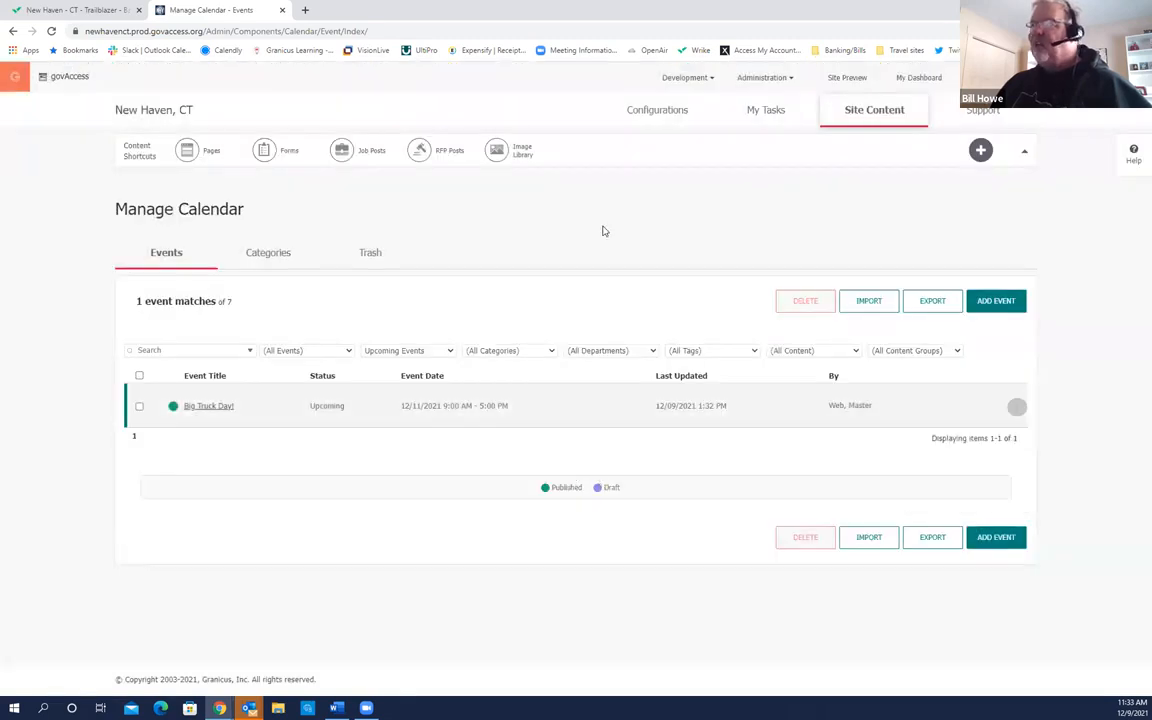
{"action": "left_click", "coordinate": [853, 80]}
Step: Preview the public New Haven site and open the Big Truck Day! event with its add-to-calendar options
{"action": "left_click", "coordinate": [853, 80]}
{"action": "left_click", "coordinate": [853, 80]}
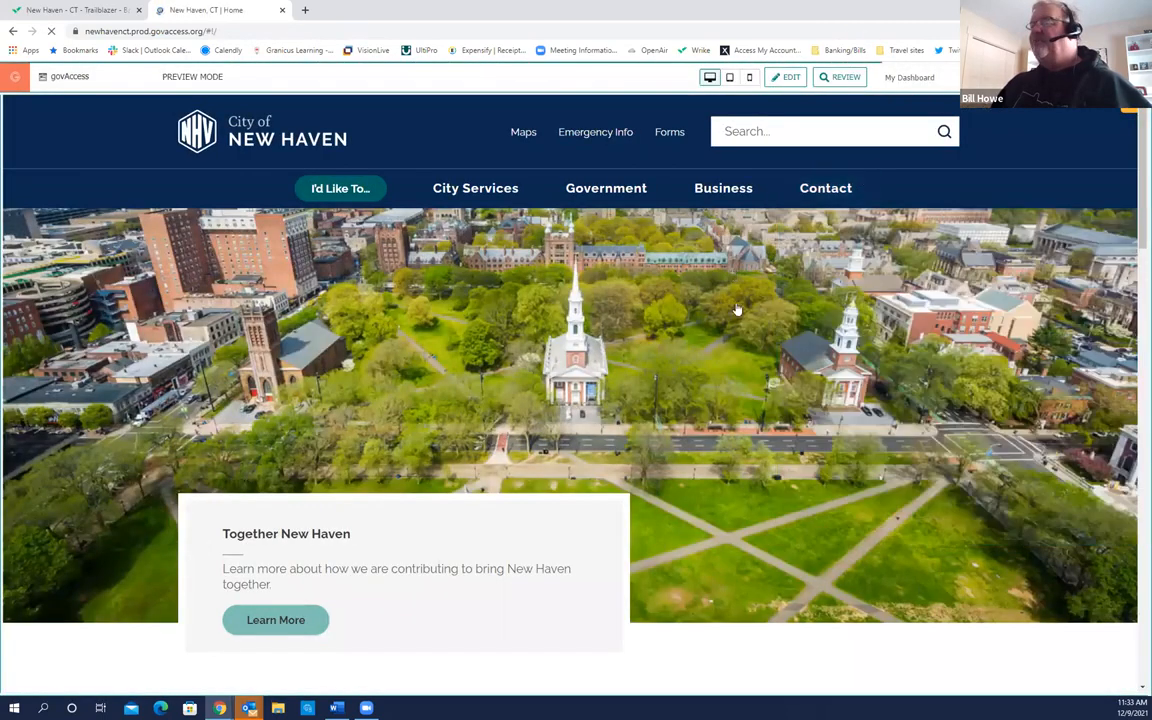
{"action": "scroll", "coordinate": [737, 309], "scroll_direction": "down", "scroll_amount": 6}
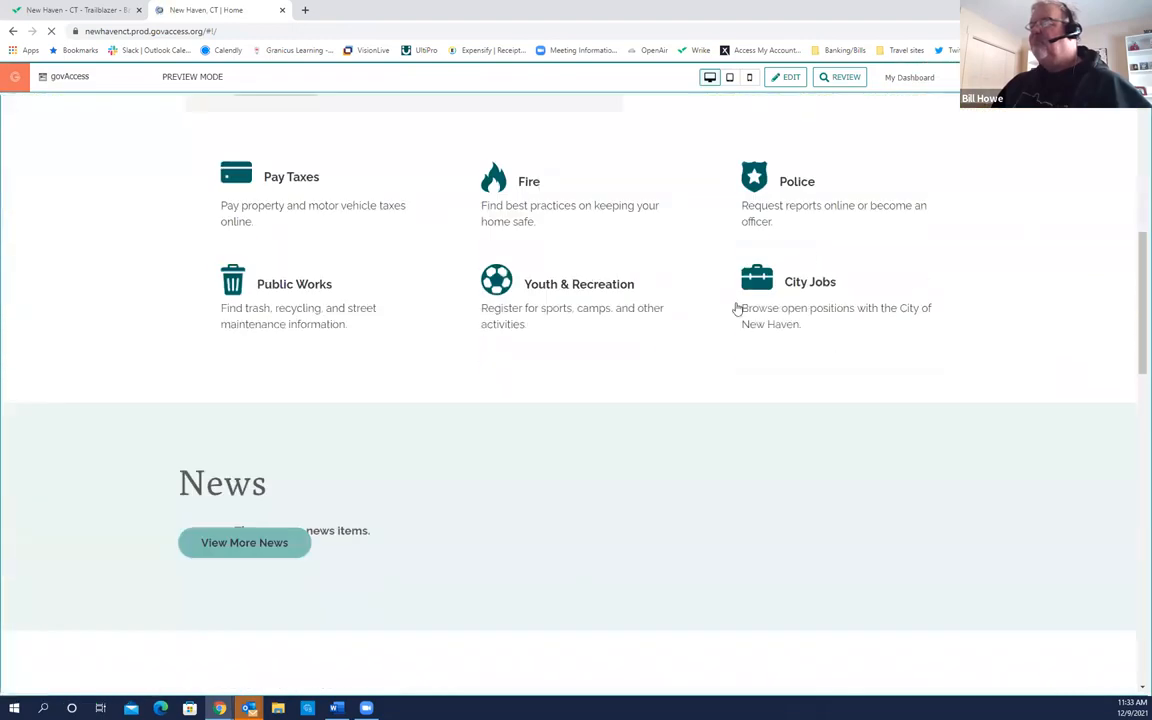
{"action": "scroll", "coordinate": [737, 309], "scroll_direction": "down", "scroll_amount": 4}
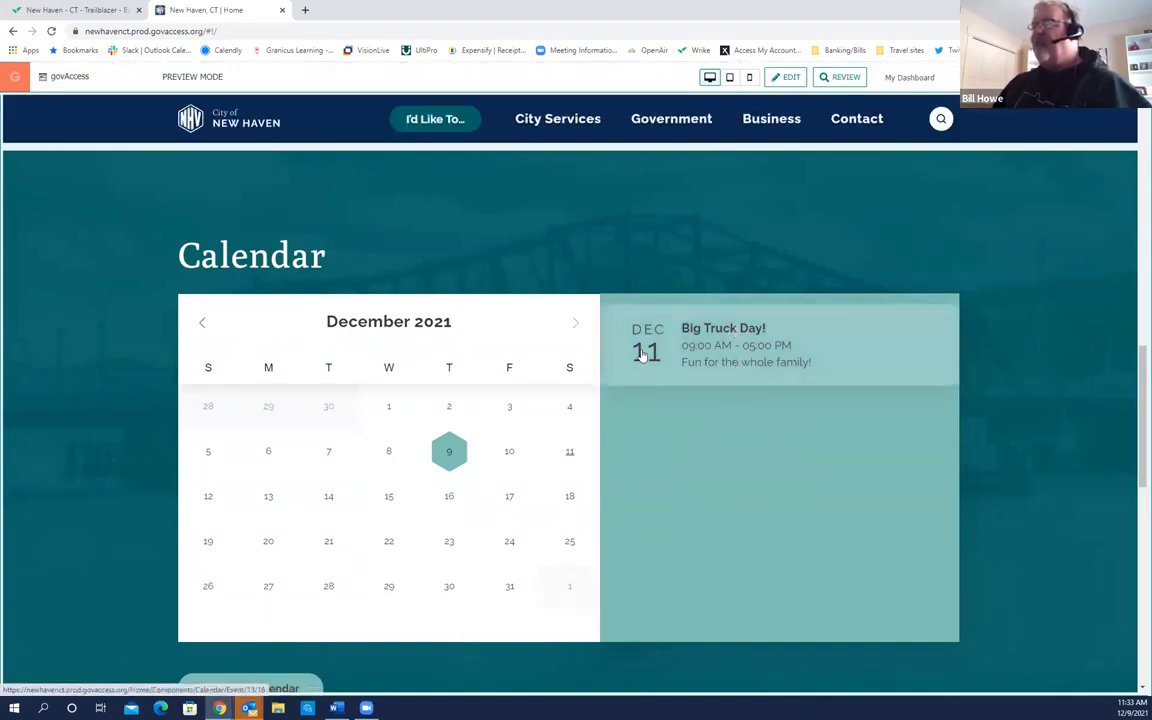
{"action": "left_click", "coordinate": [712, 363]}
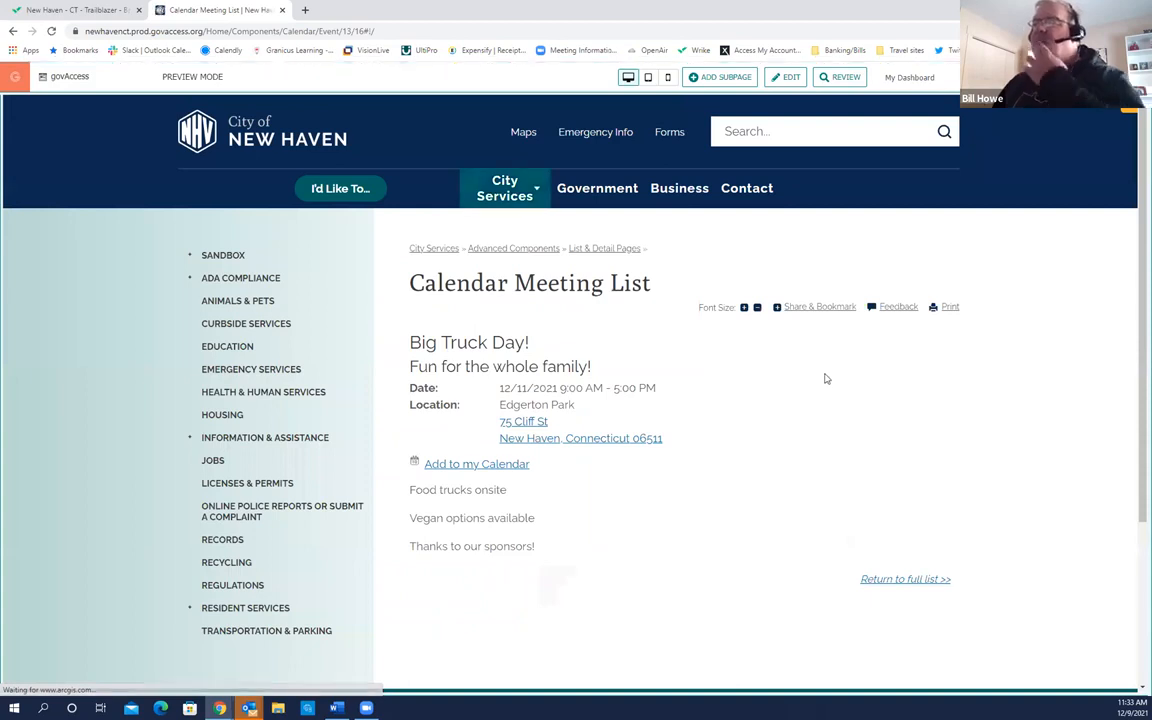
{"action": "left_click", "coordinate": [470, 464]}
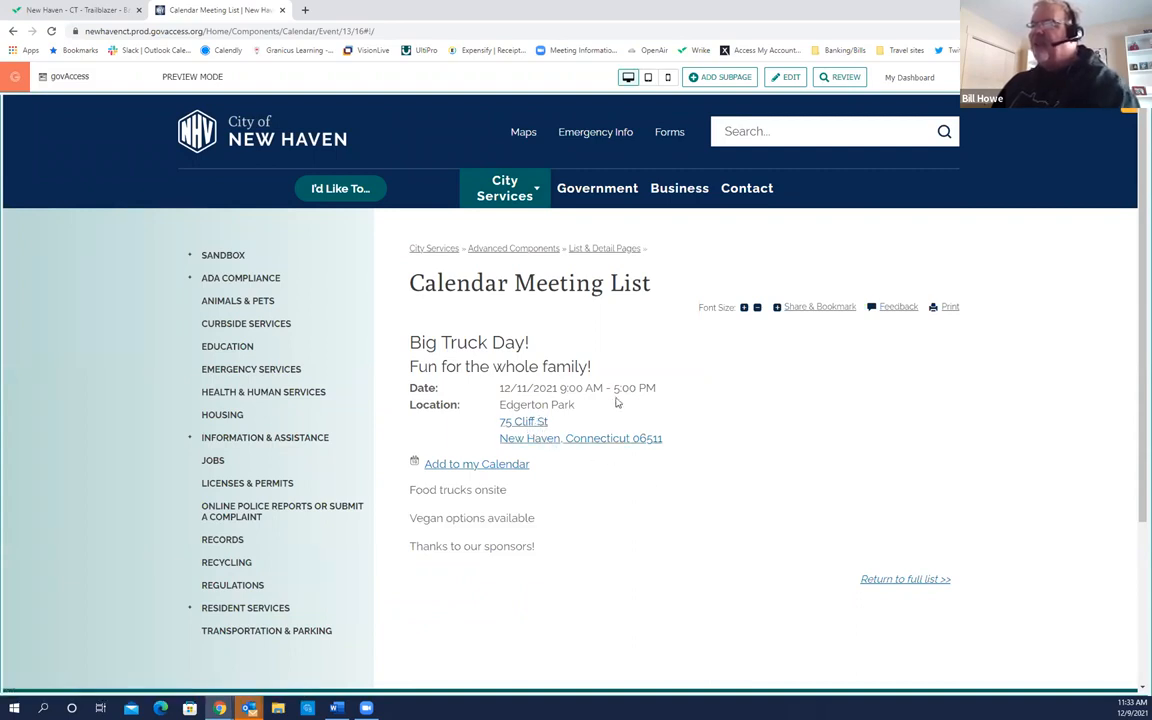
Step: Return to the full Calendar Meeting List showing all categories, then go back to My Dashboard
{"action": "scroll", "coordinate": [561, 545], "scroll_direction": "down", "scroll_amount": 1}
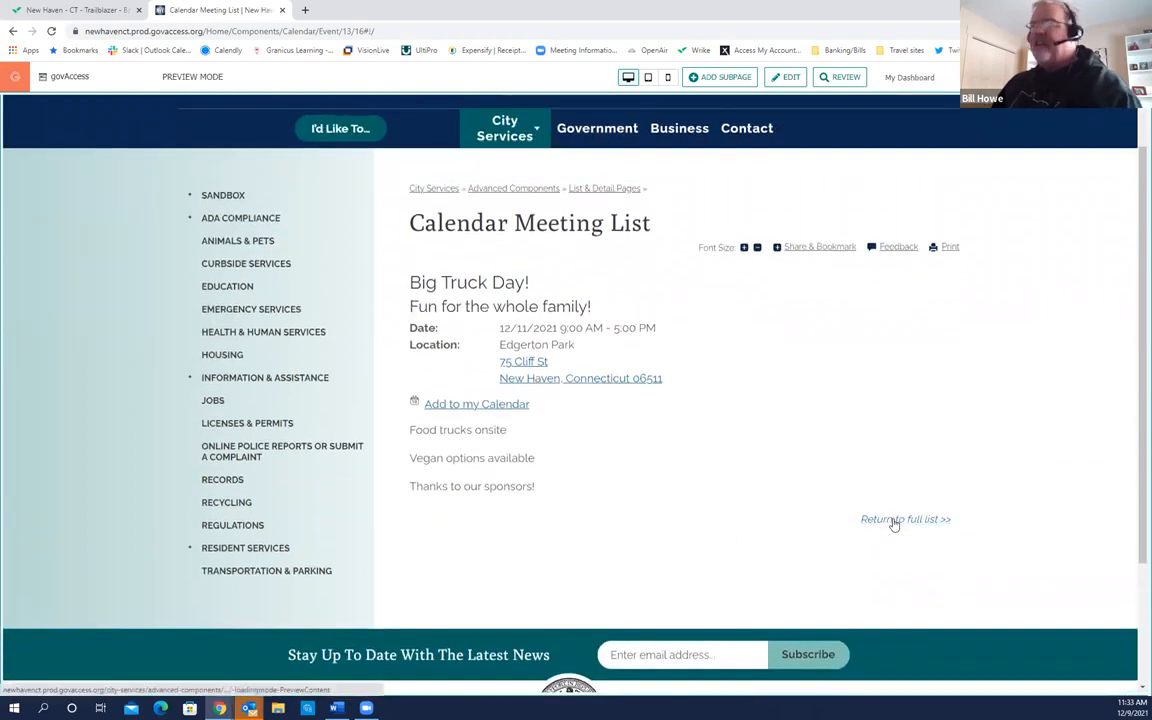
{"action": "left_click", "coordinate": [894, 524]}
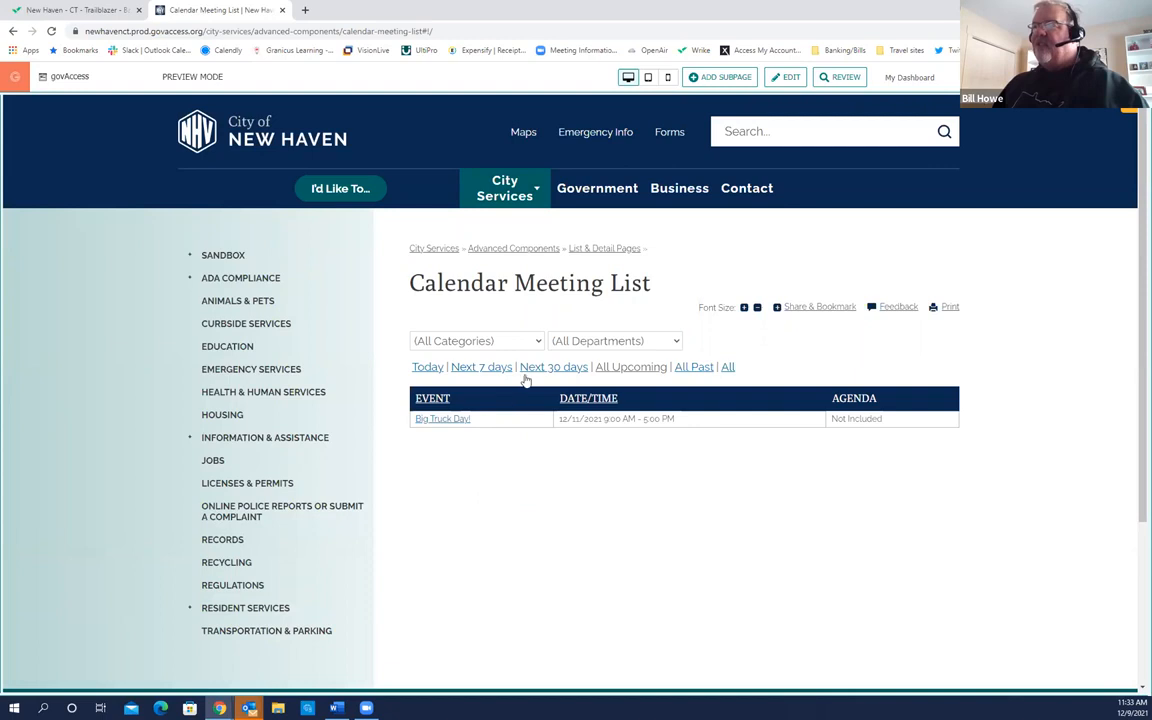
{"action": "left_click", "coordinate": [532, 342]}
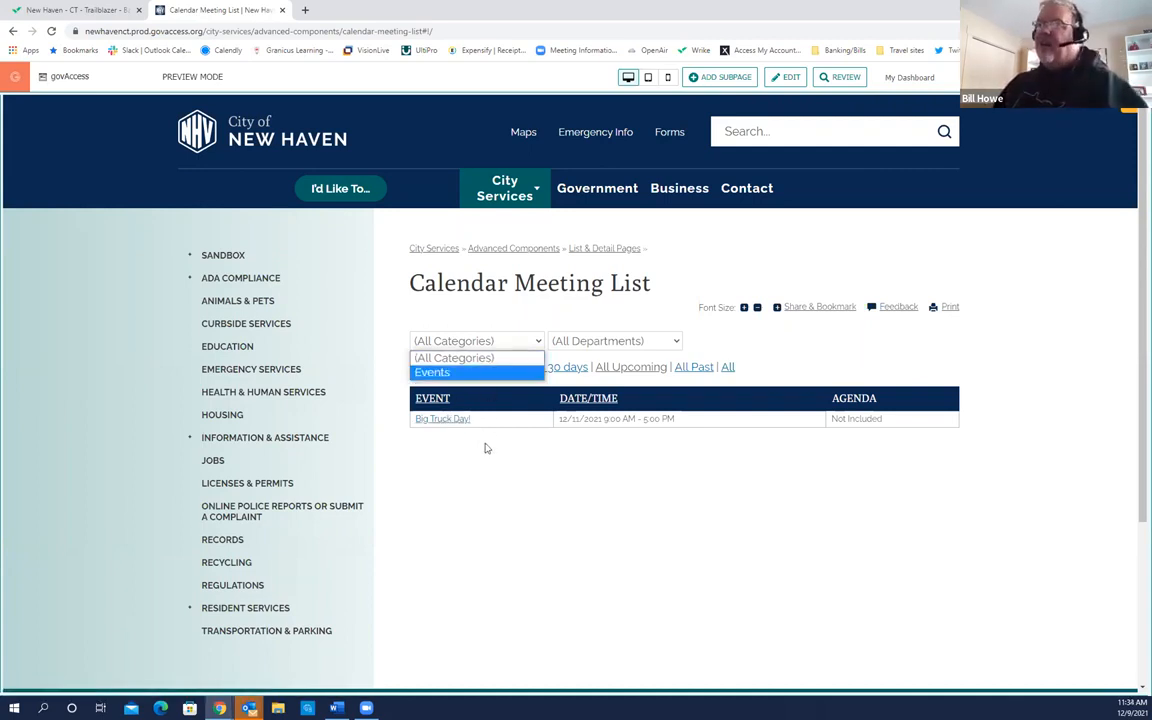
{"action": "left_click", "coordinate": [488, 358]}
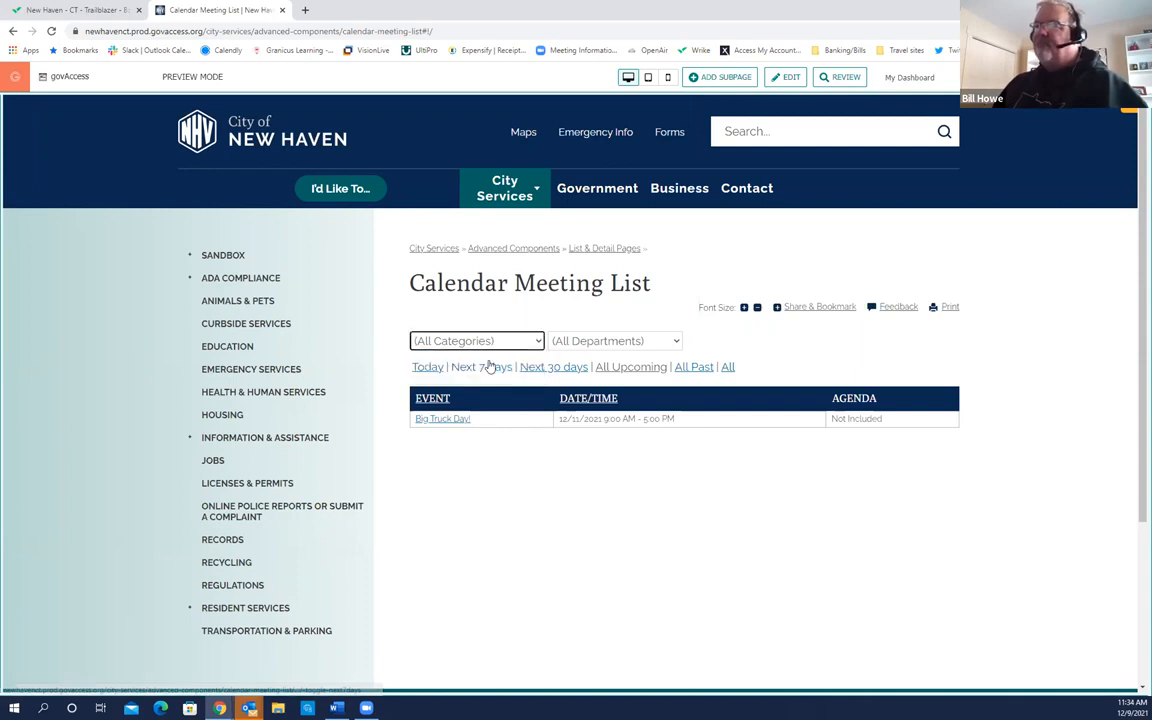
{"action": "left_click", "coordinate": [918, 77]}
Step: Open Site Content > News and switch the status filter from Expired to Current stories
{"action": "mouse_move", "coordinate": [910, 100]}
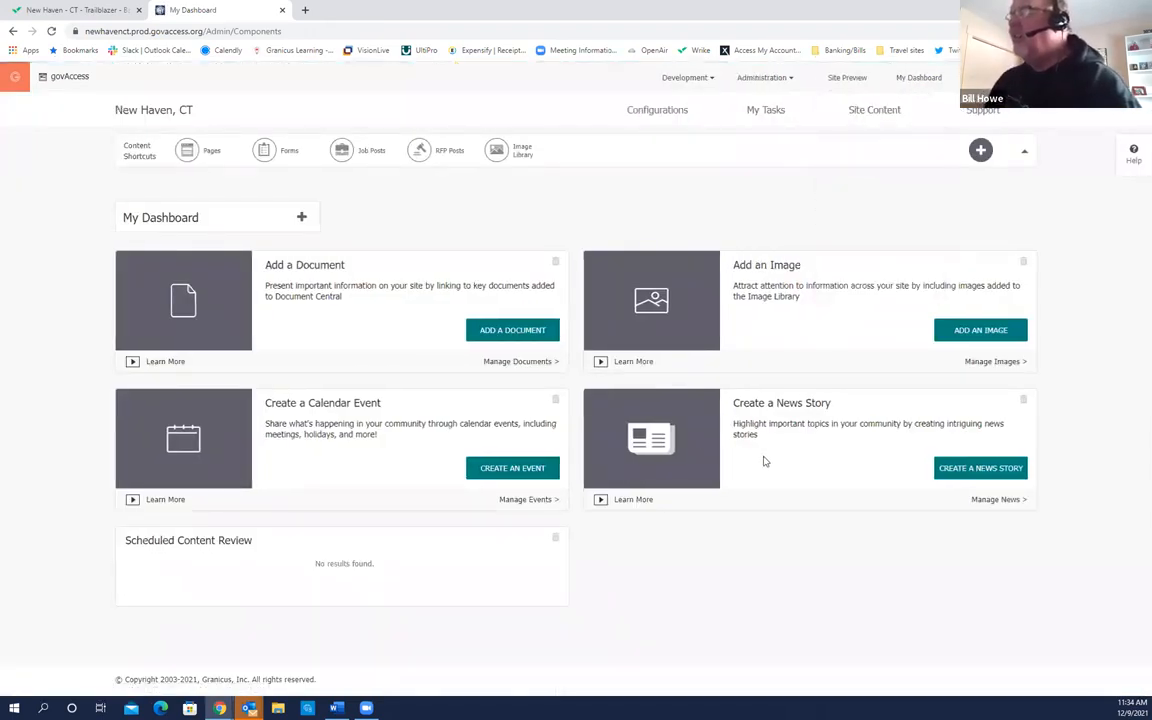
{"action": "mouse_move", "coordinate": [872, 112]}
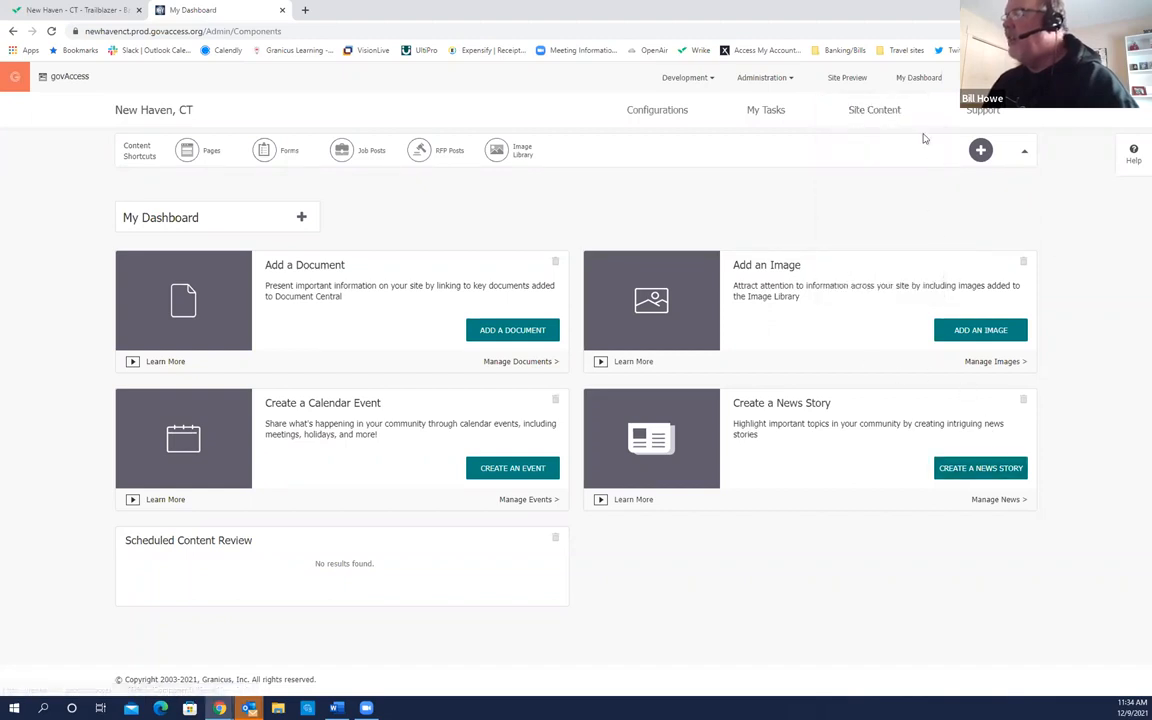
{"action": "left_click", "coordinate": [838, 224]}
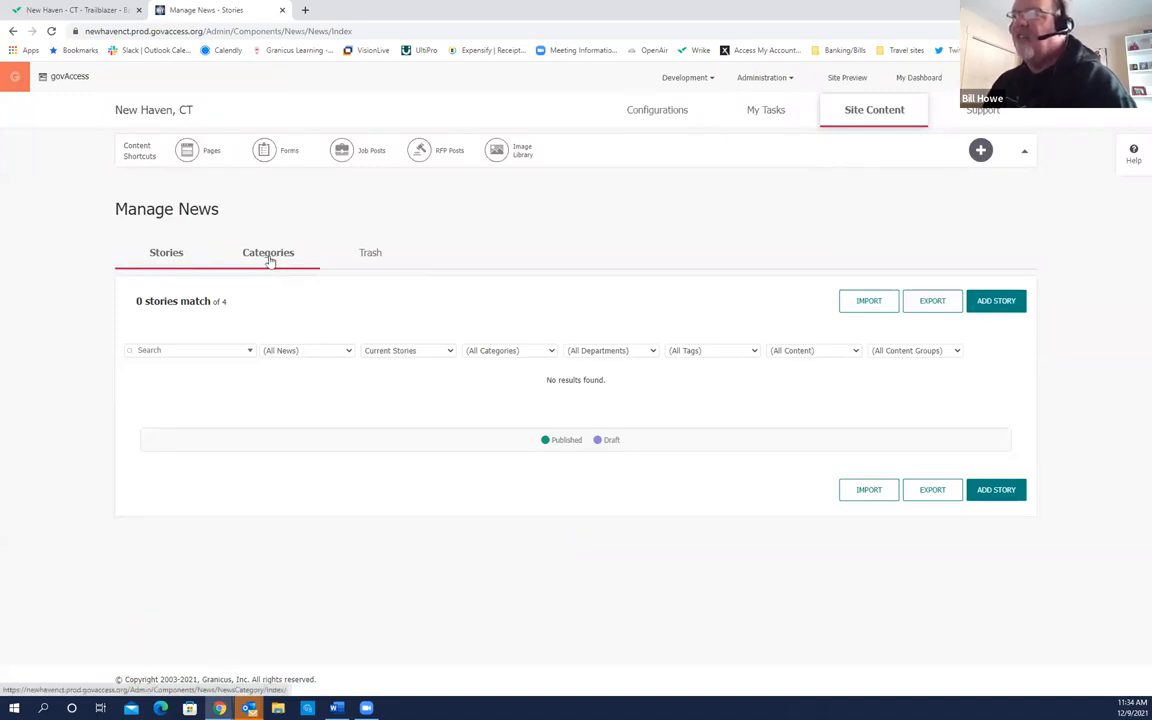
{"action": "left_click", "coordinate": [448, 352]}
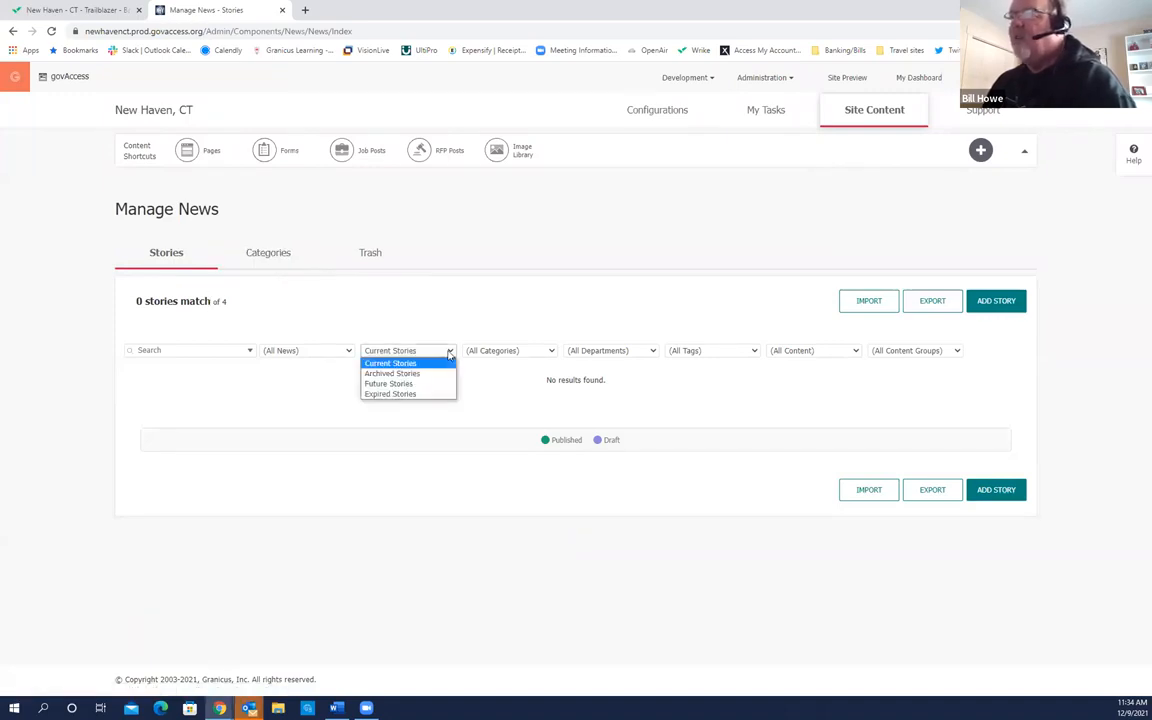
{"action": "left_click", "coordinate": [410, 395]}
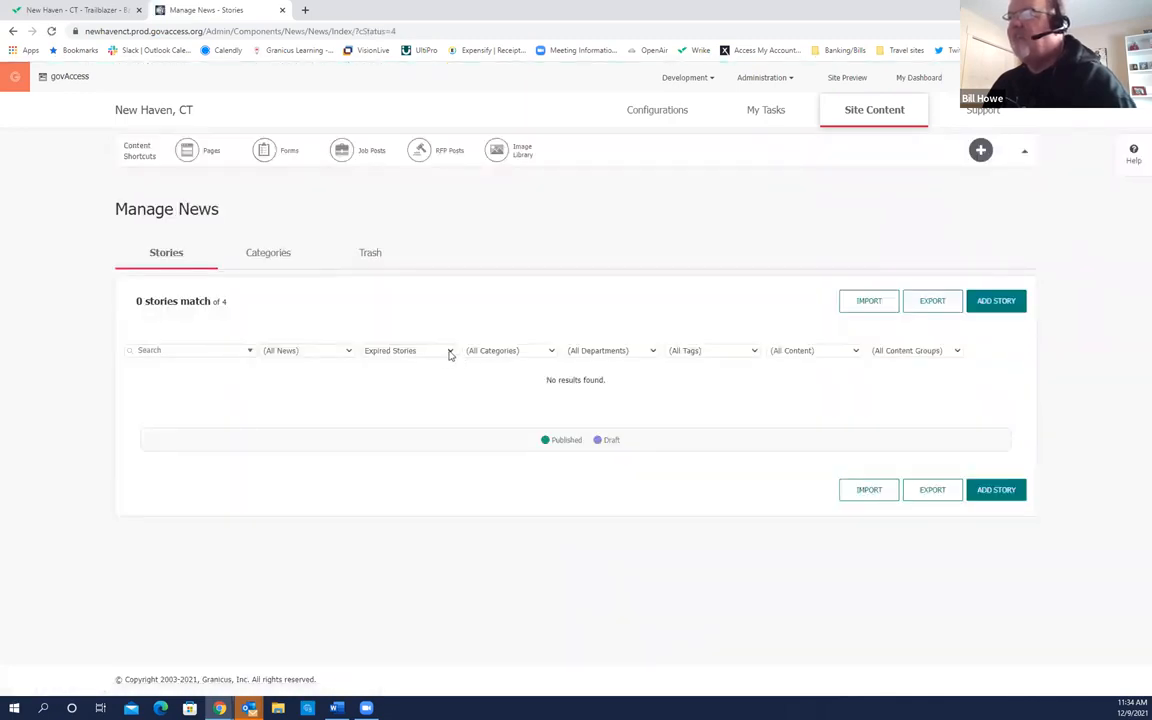
{"action": "left_click", "coordinate": [449, 353]}
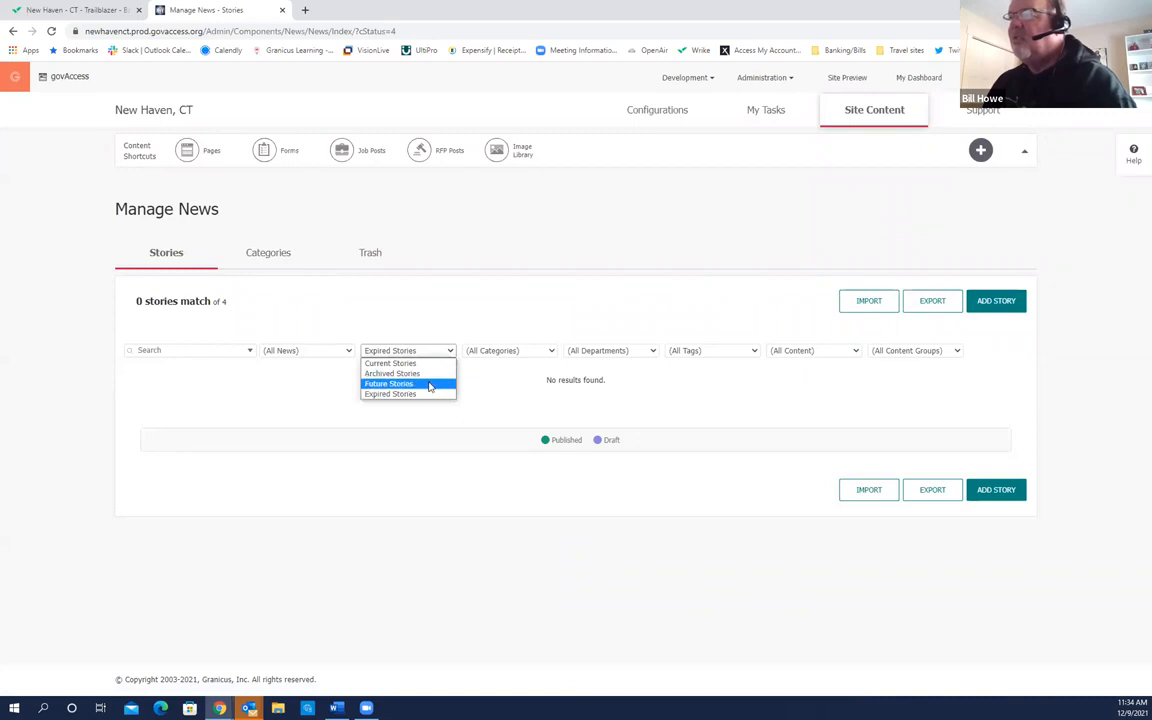
{"action": "left_click", "coordinate": [430, 364]}
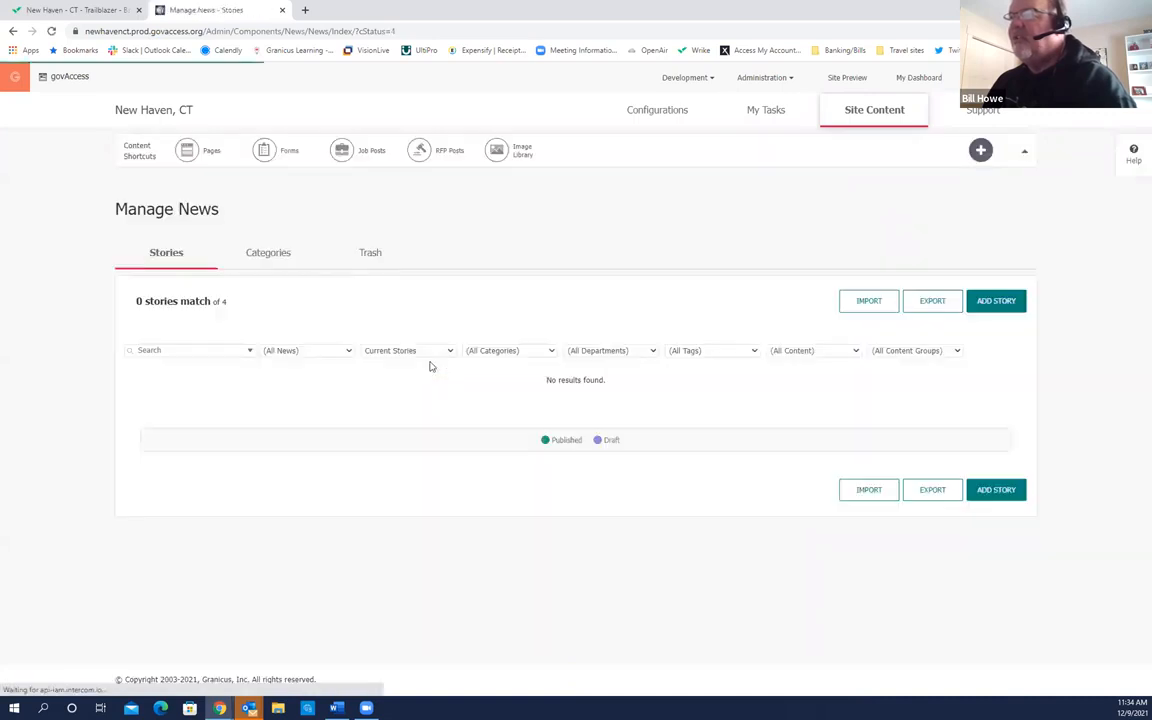
Step: Add and save a Press Release news category for all content groups, then go back to Stories
{"action": "left_click", "coordinate": [305, 257]}
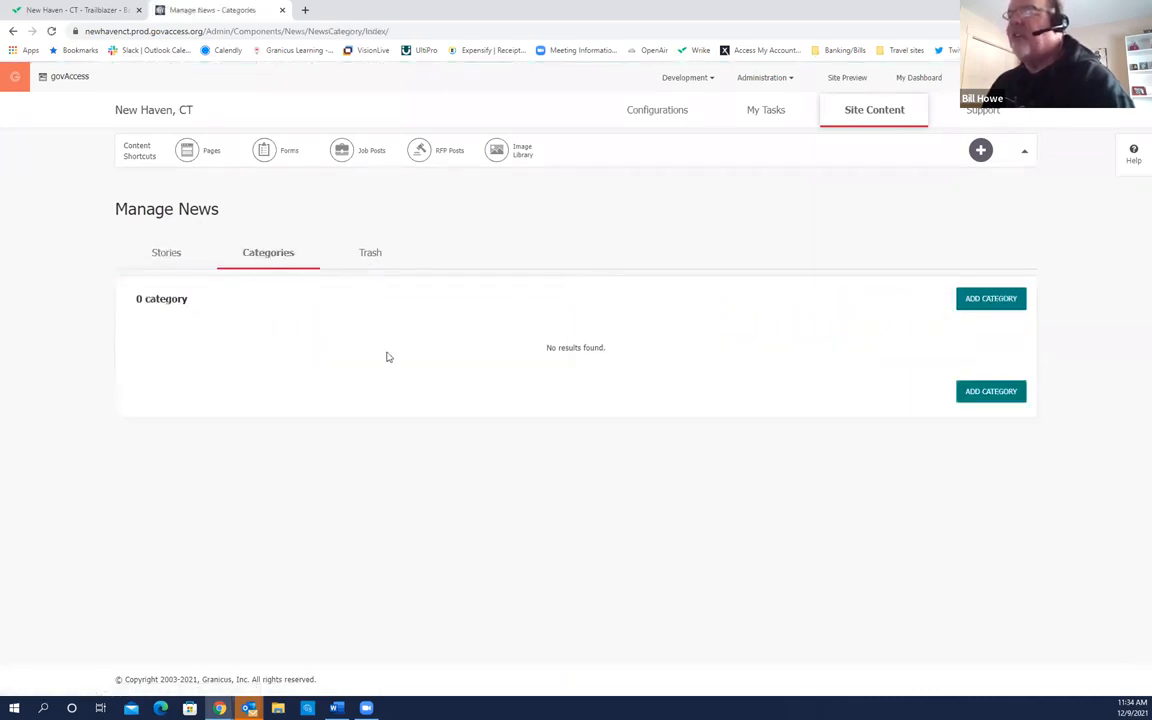
{"action": "left_click", "coordinate": [1001, 300]}
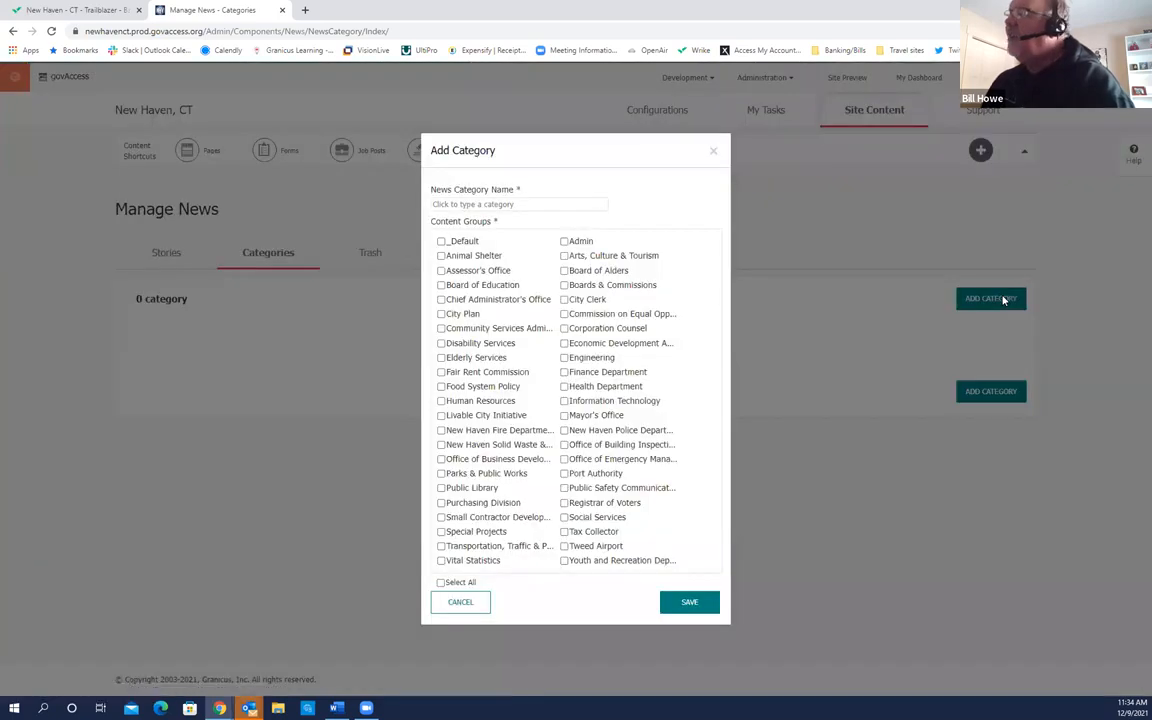
{"action": "left_click", "coordinate": [521, 204]}
{"action": "left_click", "coordinate": [470, 293]}
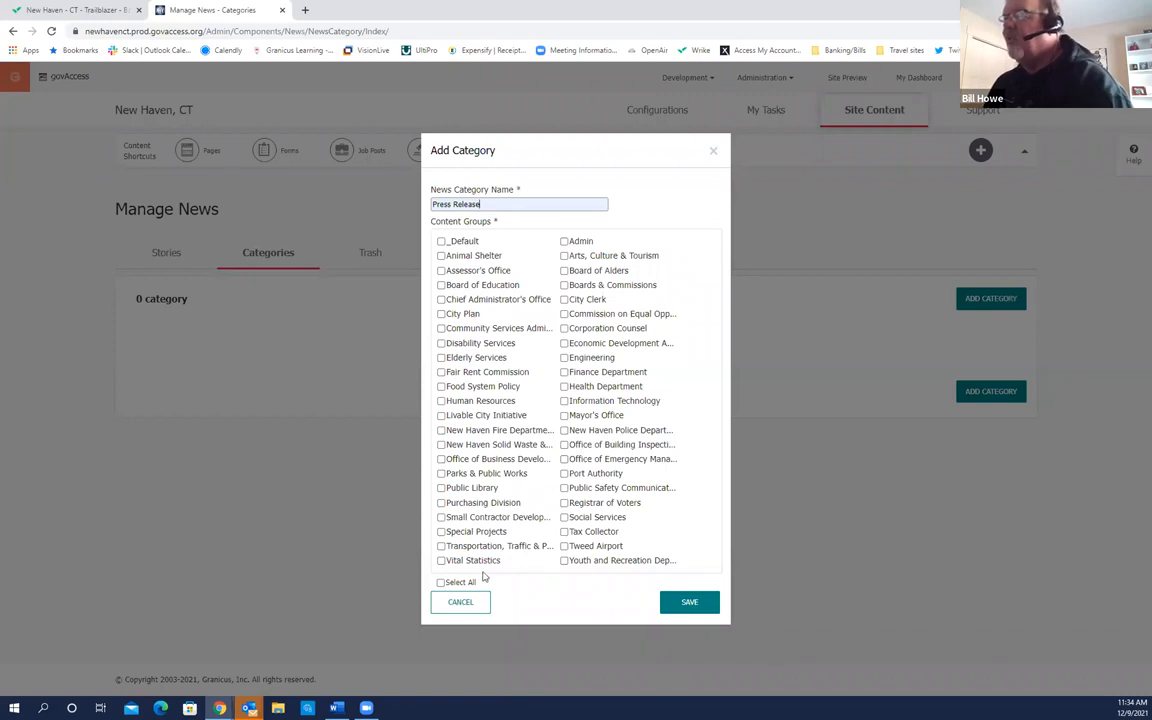
{"action": "left_click", "coordinate": [441, 582]}
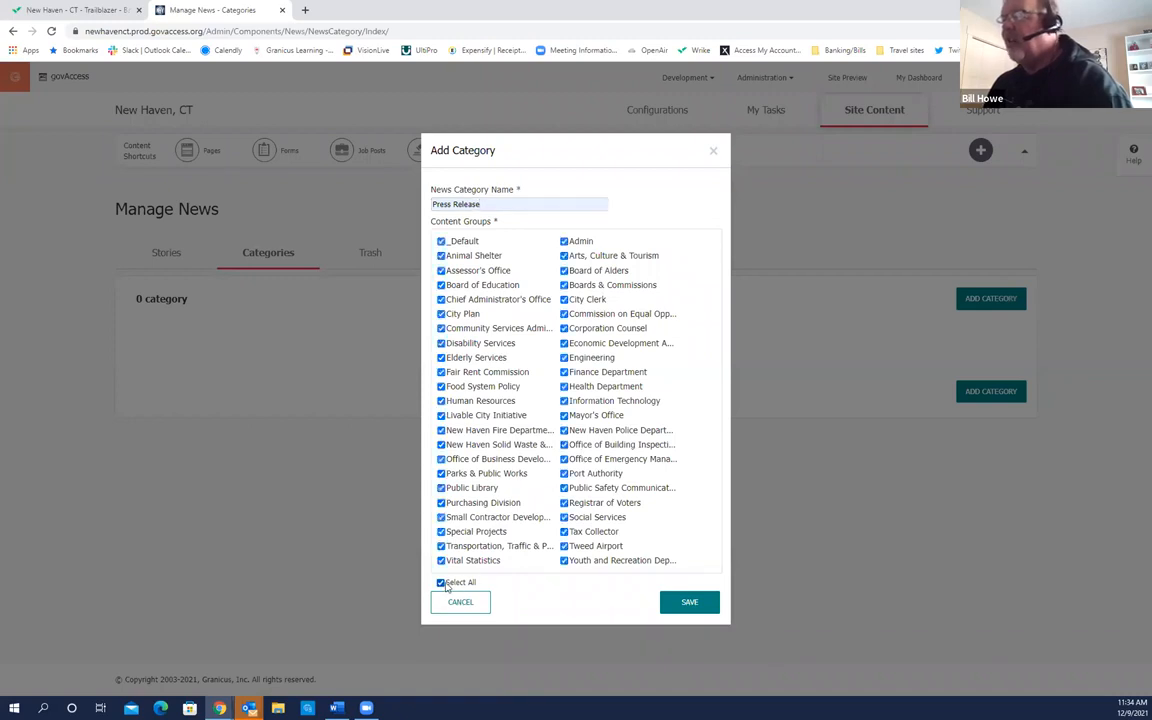
{"action": "left_click", "coordinate": [689, 599]}
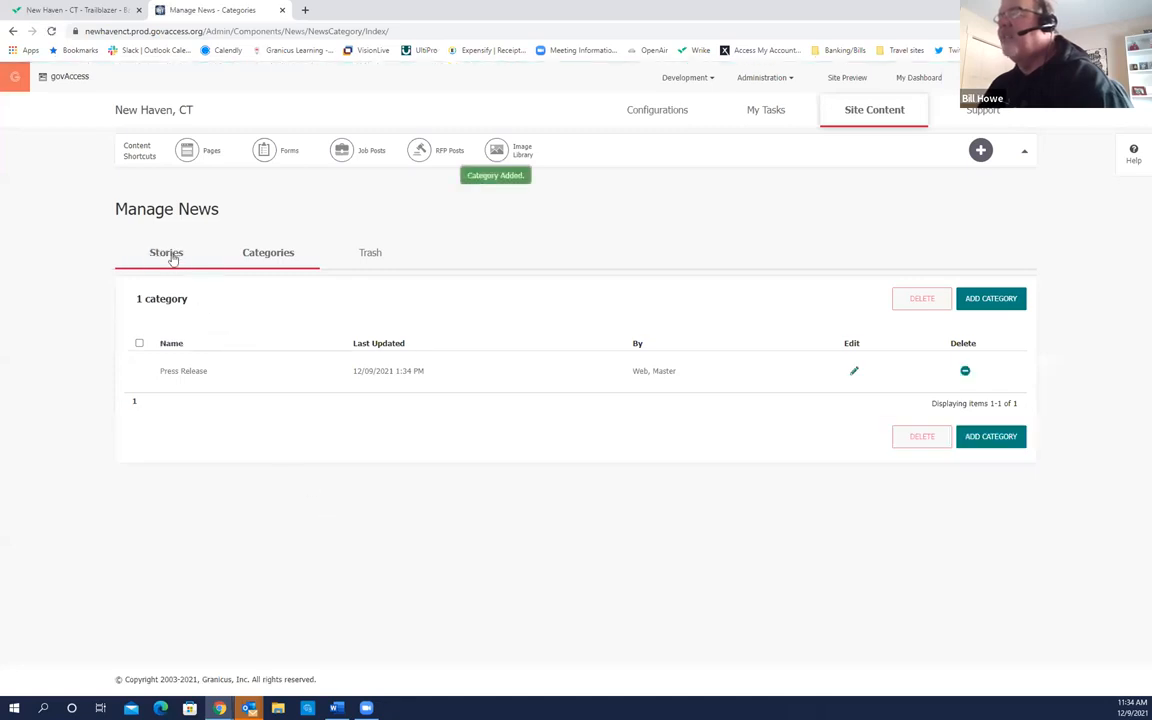
{"action": "left_click", "coordinate": [167, 254]}
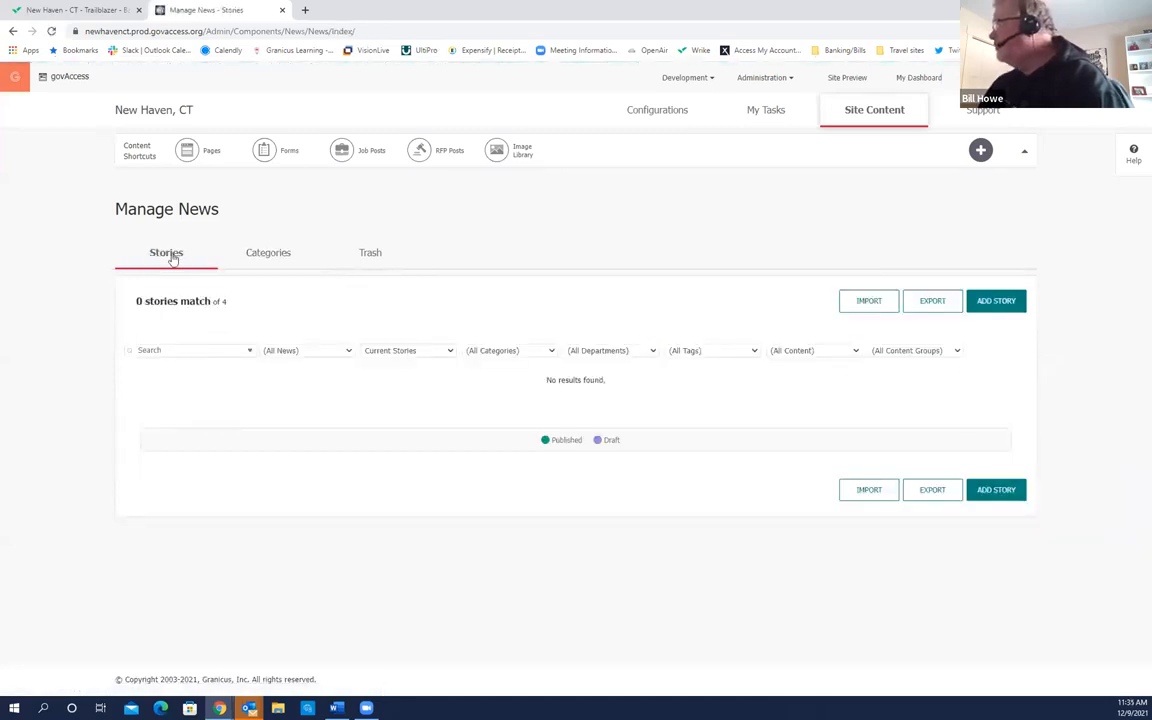
Step: Start a new news story in the Admin content group titled 'Mayor visits schools'
{"action": "left_click", "coordinate": [996, 301]}
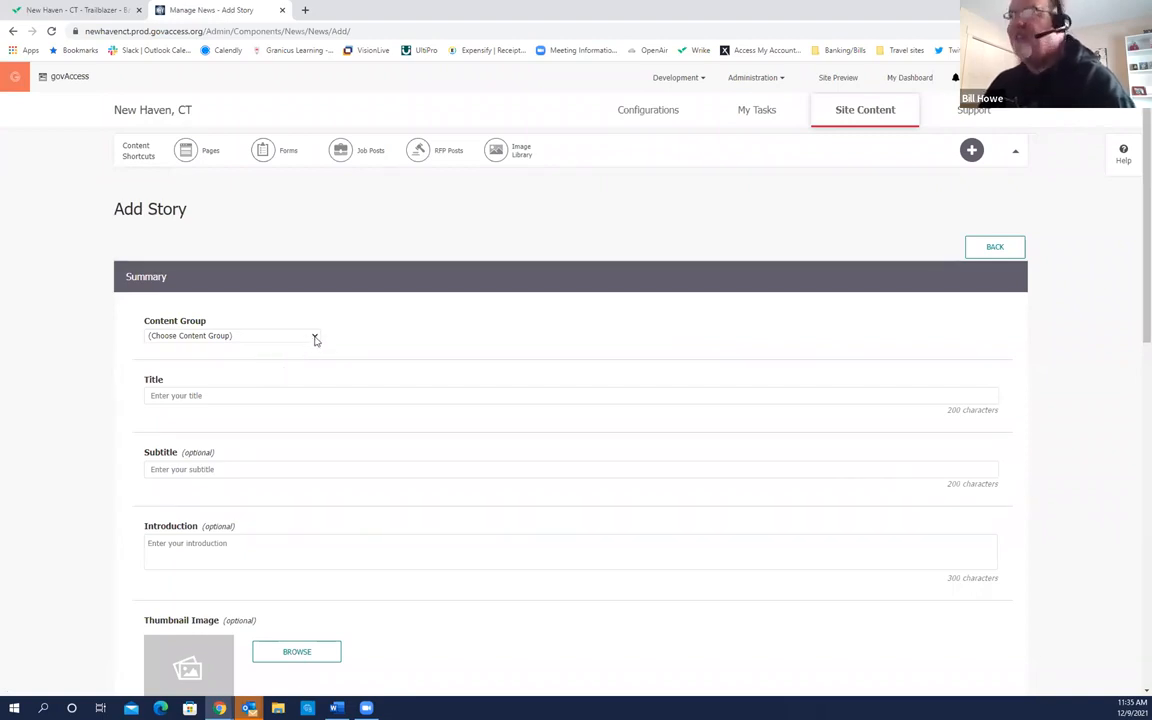
{"action": "left_click", "coordinate": [314, 340]}
{"action": "left_click", "coordinate": [196, 368]}
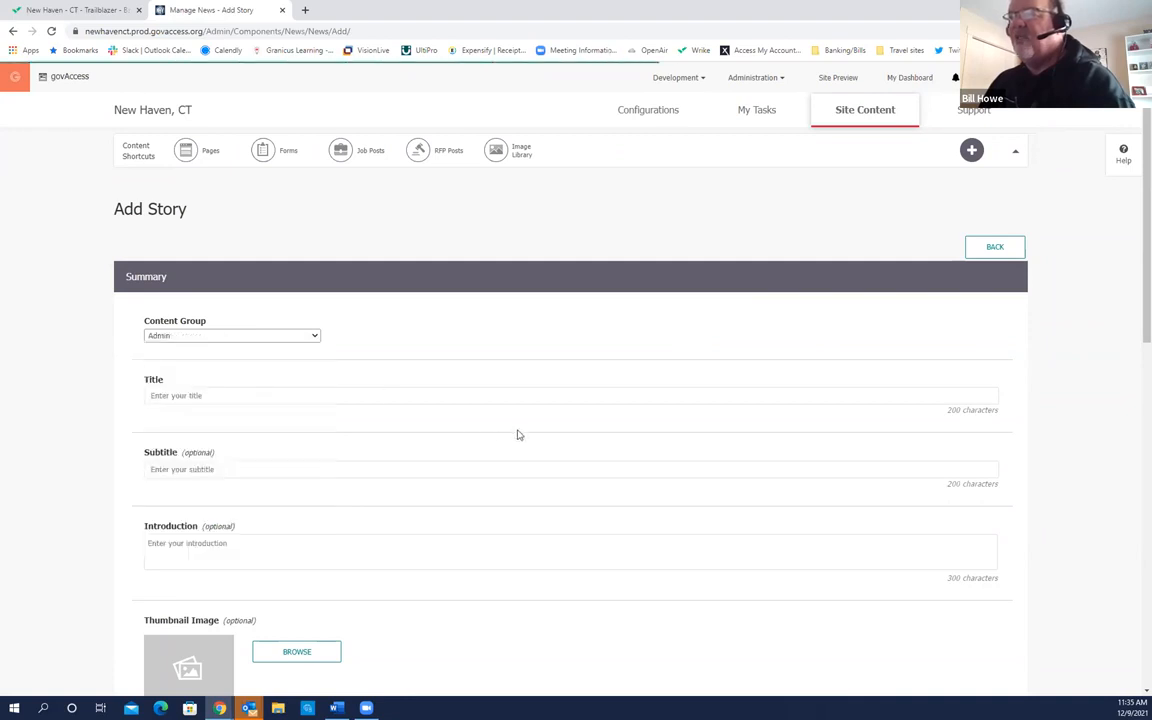
{"action": "left_click", "coordinate": [228, 395]}
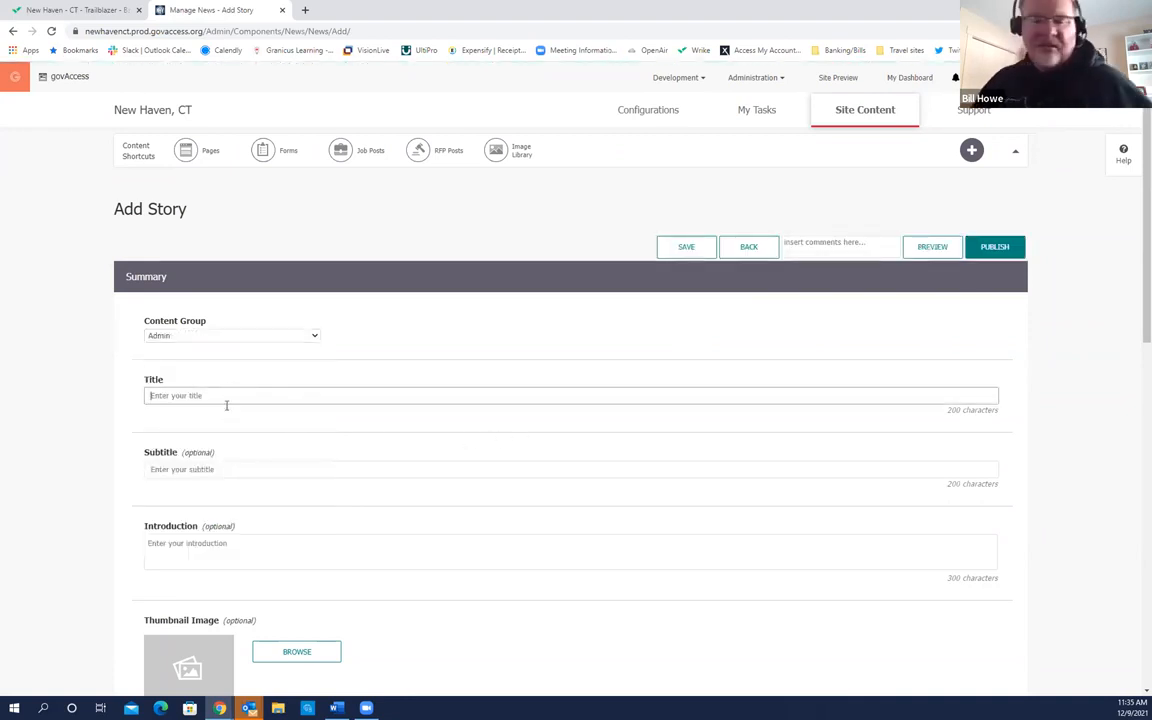
{"action": "type", "text": "Mayor"}
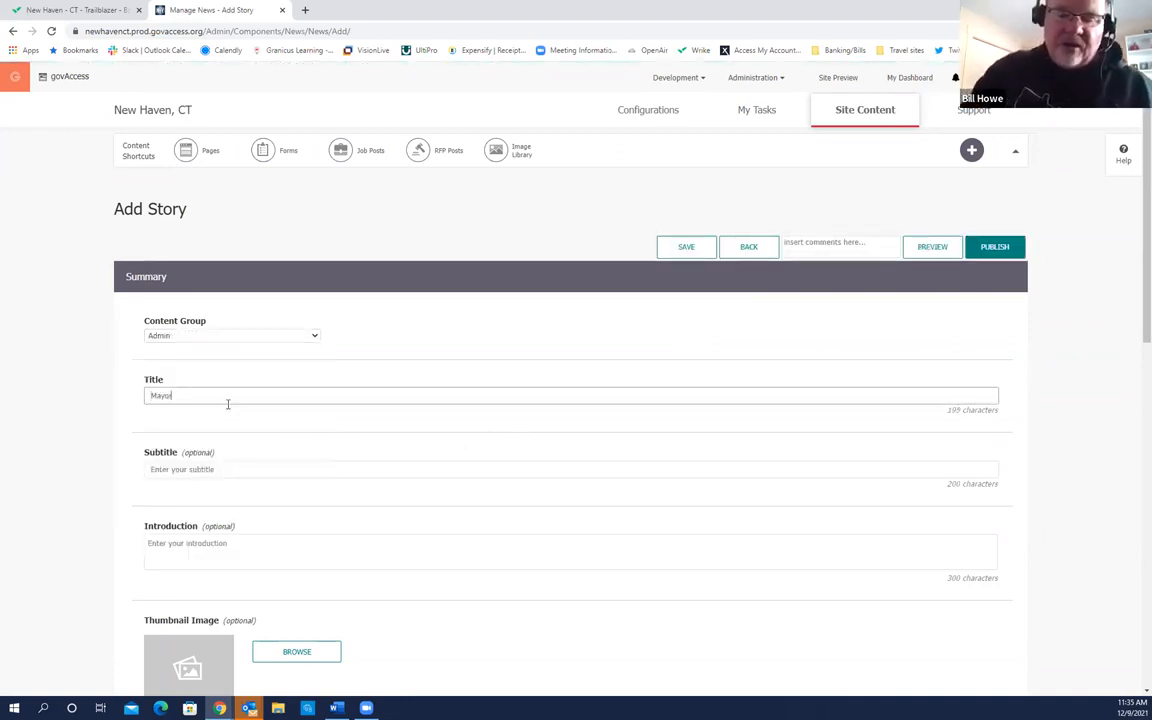
{"action": "type", "text": " visits schools"}
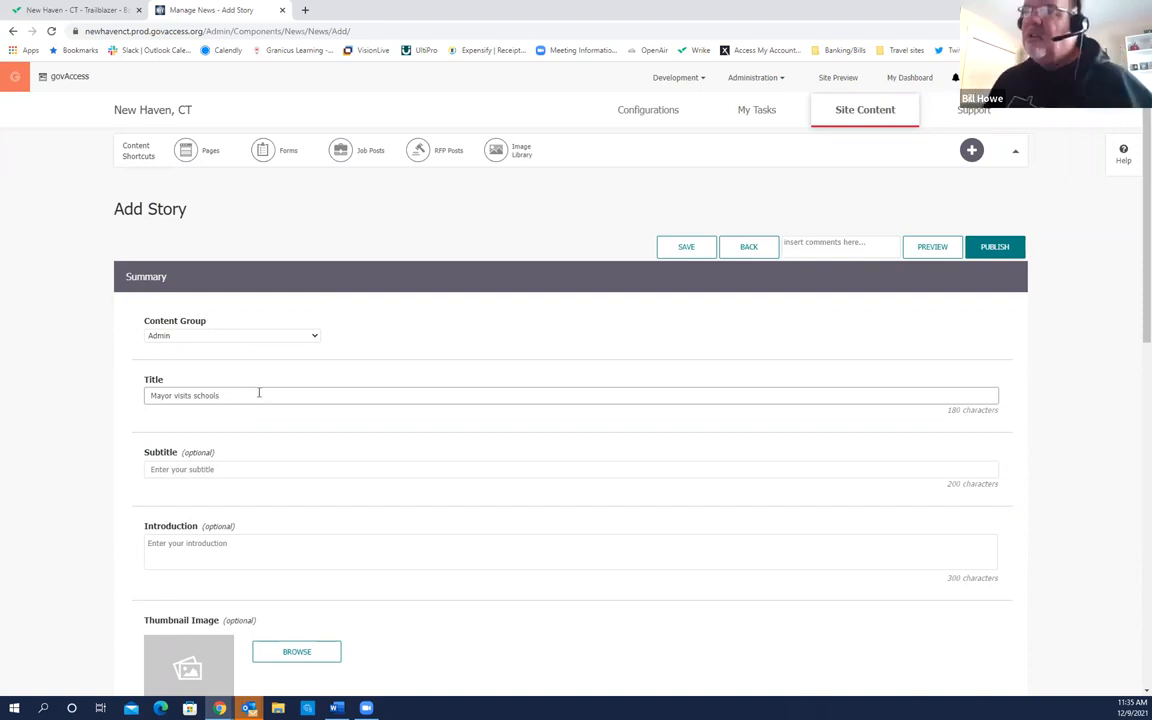
Step: Set the subtitle to 'Mayor welcomes back students' and open the thumbnail Image Browser
{"action": "left_click", "coordinate": [215, 471]}
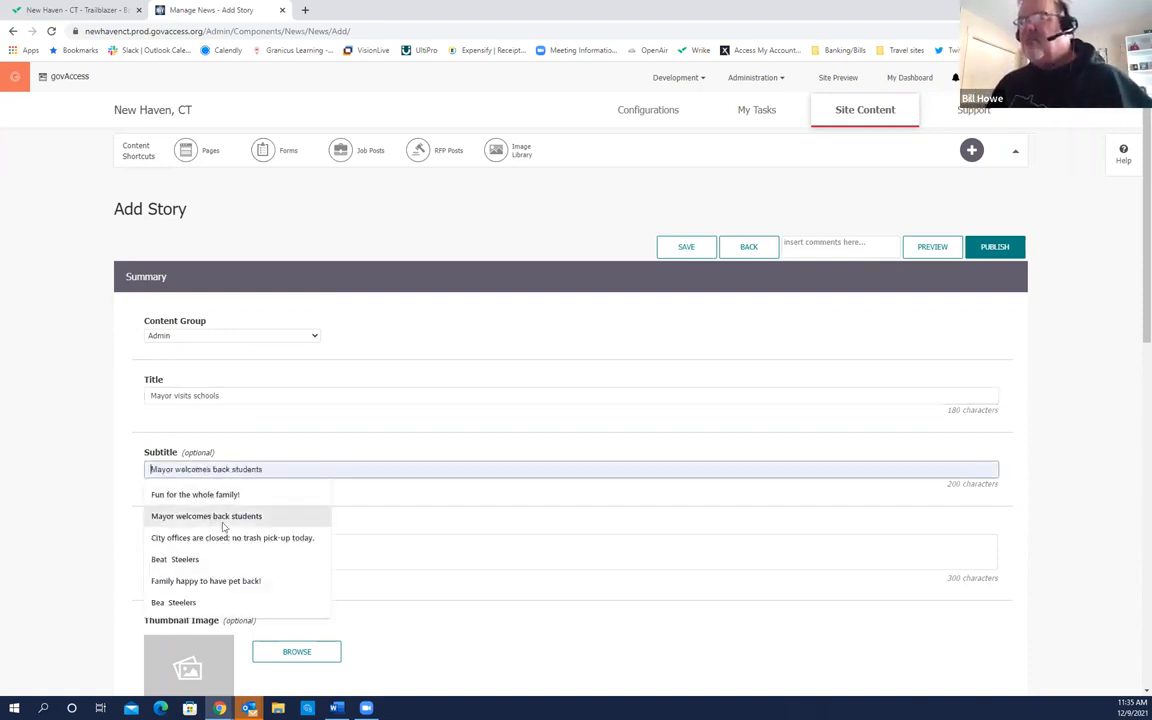
{"action": "left_click", "coordinate": [222, 517]}
{"action": "scroll", "coordinate": [369, 547], "scroll_direction": "down", "scroll_amount": 3}
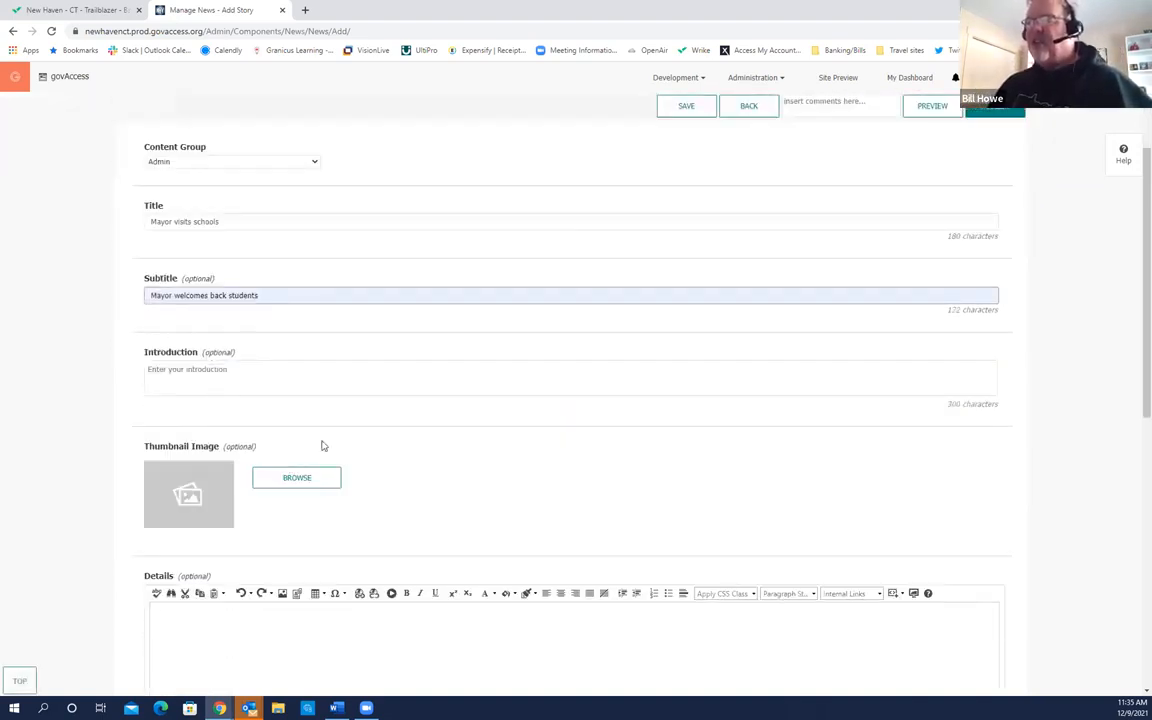
{"action": "scroll", "coordinate": [271, 506], "scroll_direction": "down", "scroll_amount": 1}
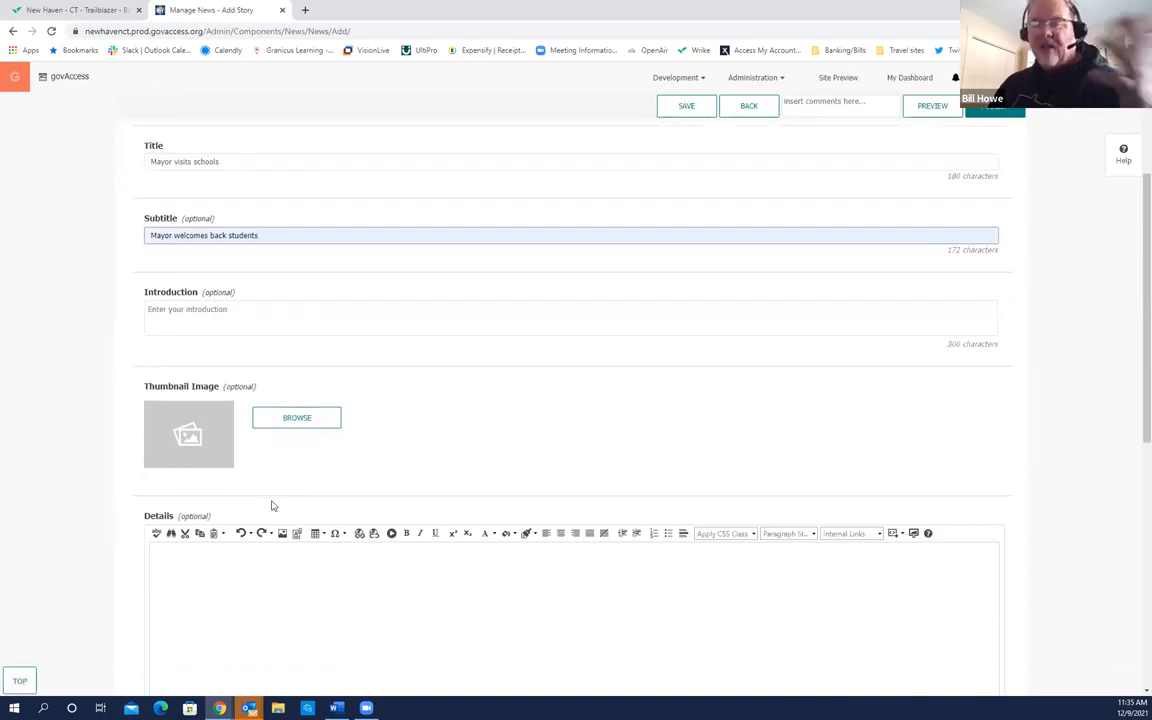
{"action": "left_click", "coordinate": [293, 428]}
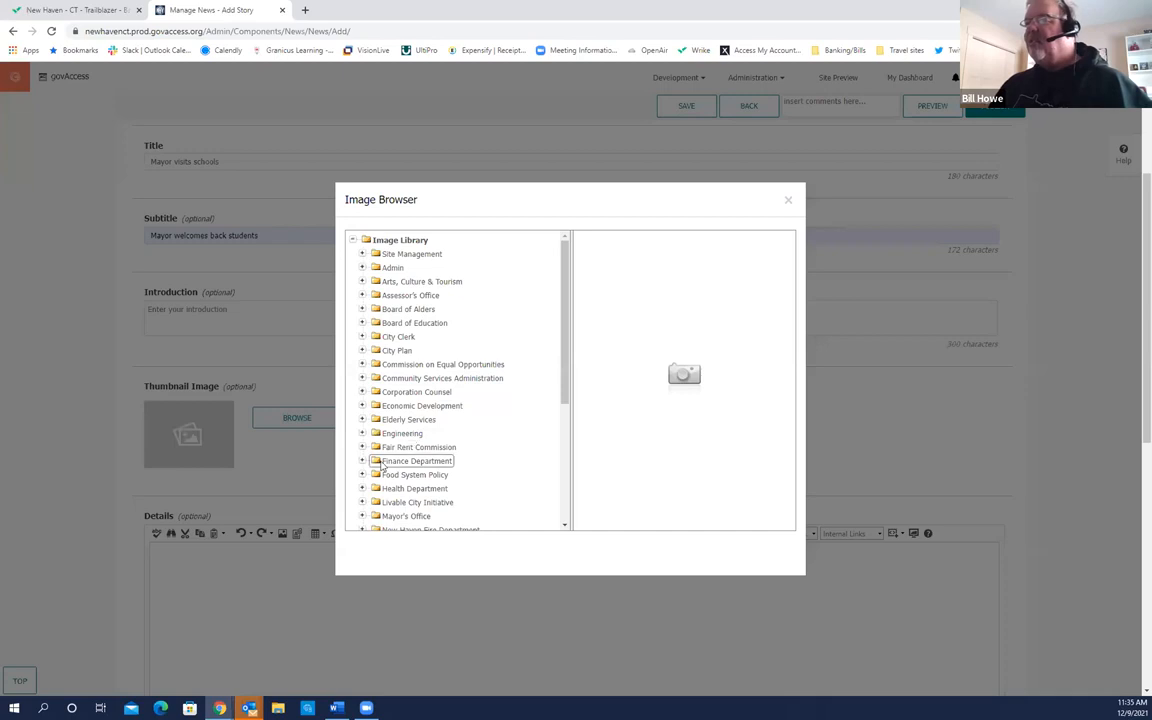
Step: Select the mayor's photo from the Mayor's Office folder as the thumbnail image
{"action": "left_click", "coordinate": [362, 516]}
{"action": "scroll", "coordinate": [405, 512], "scroll_direction": "down", "scroll_amount": 3}
{"action": "left_click", "coordinate": [418, 350]}
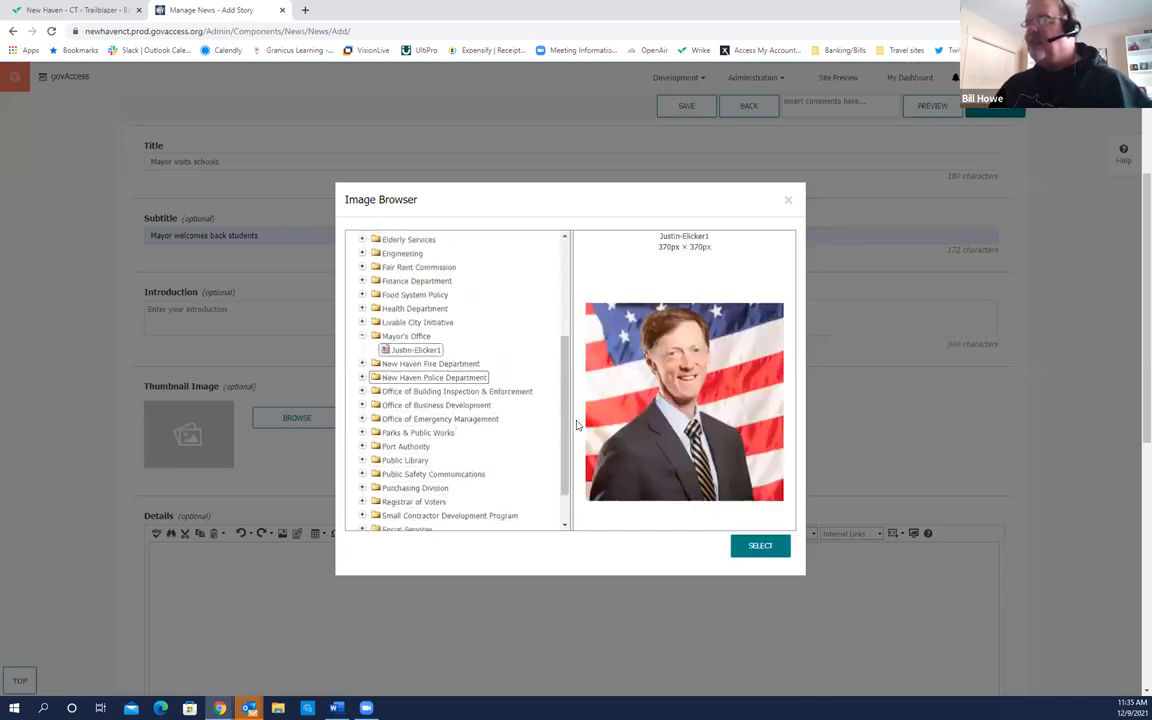
{"action": "left_click", "coordinate": [760, 550]}
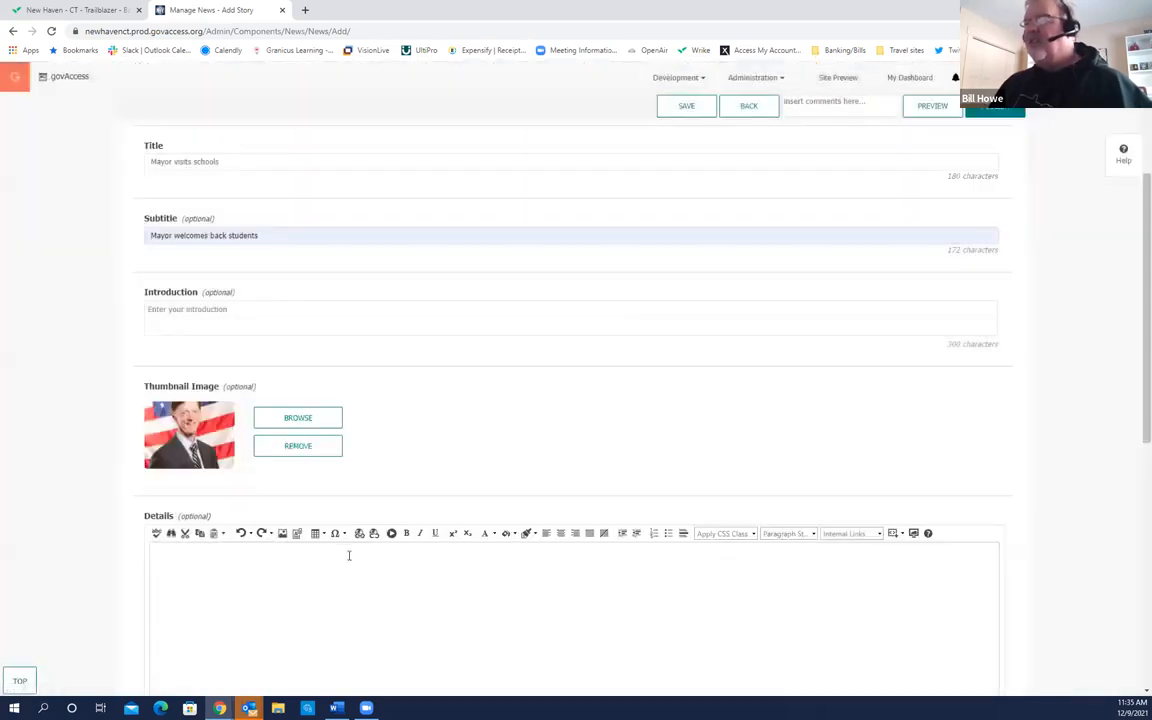
Step: Enter TEST CONTENT as the story Details
{"action": "scroll", "coordinate": [336, 540], "scroll_direction": "down", "scroll_amount": 3}
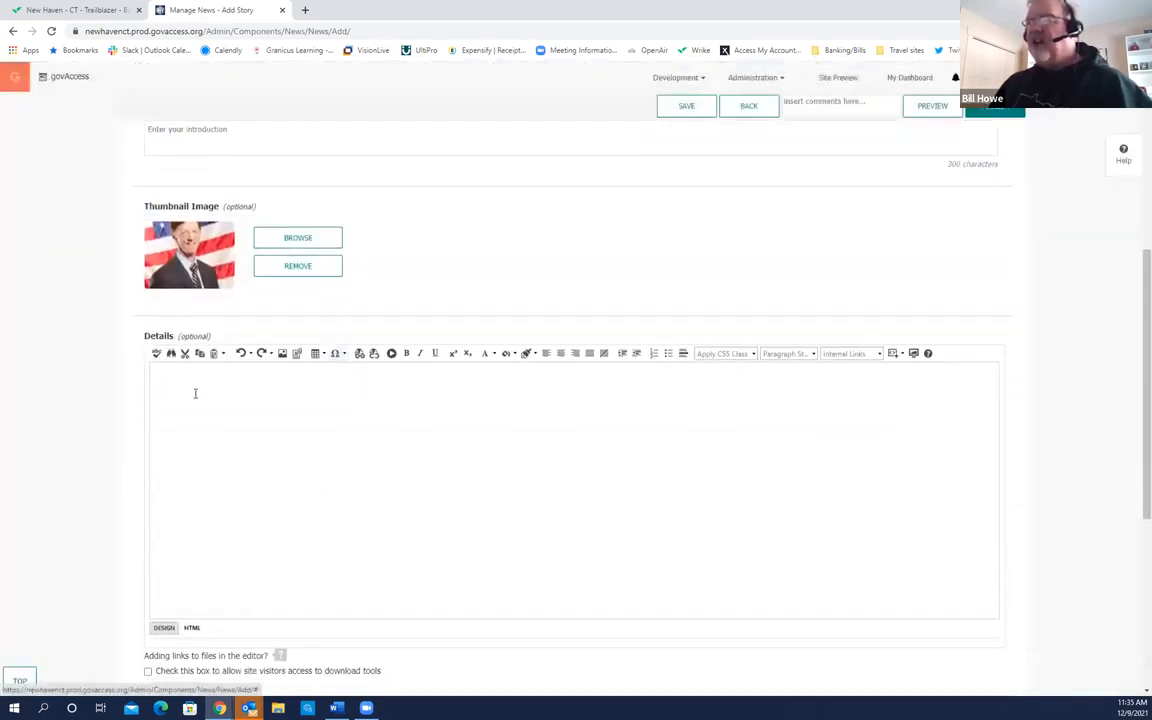
{"action": "left_click", "coordinate": [195, 393]}
{"action": "type", "text": "TEST CONTENT"}
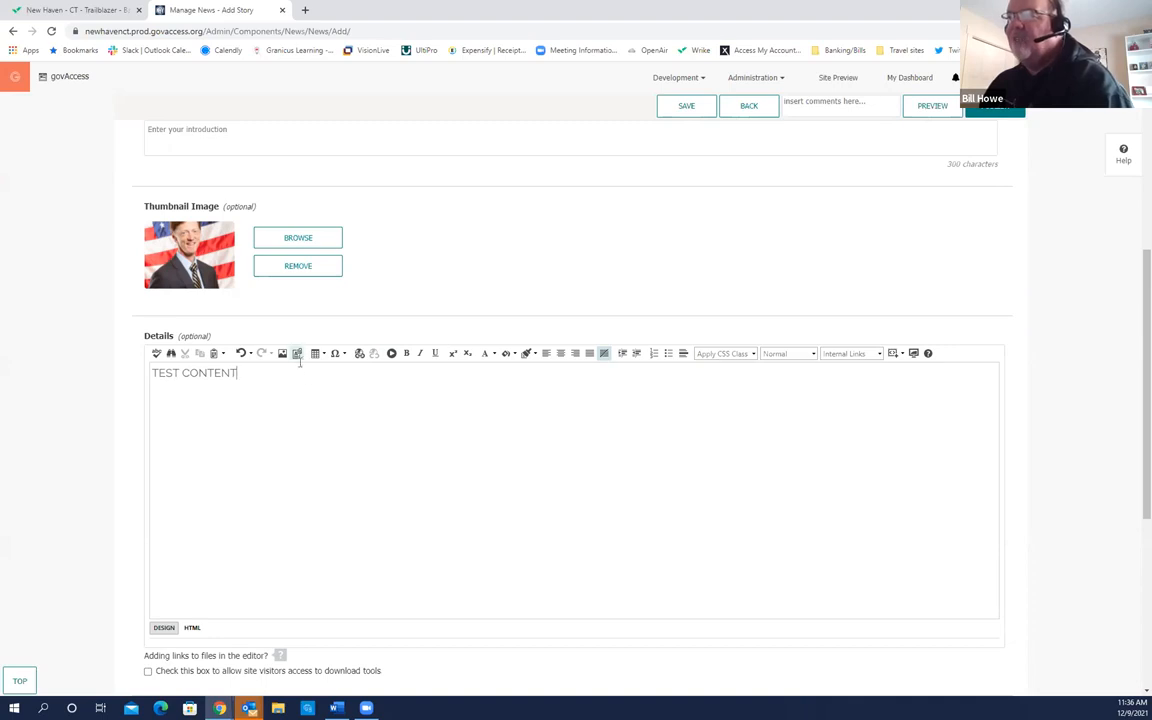
{"action": "scroll", "coordinate": [251, 360], "scroll_direction": "down", "scroll_amount": 3}
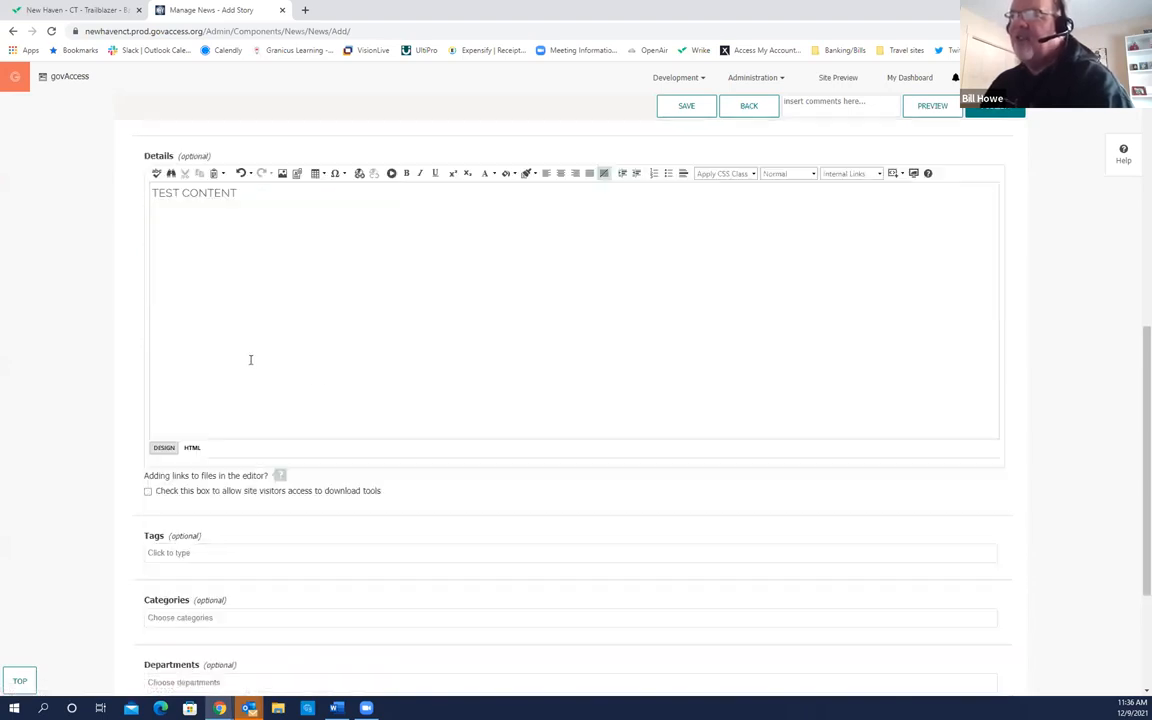
{"action": "scroll", "coordinate": [255, 360], "scroll_direction": "down", "scroll_amount": 3}
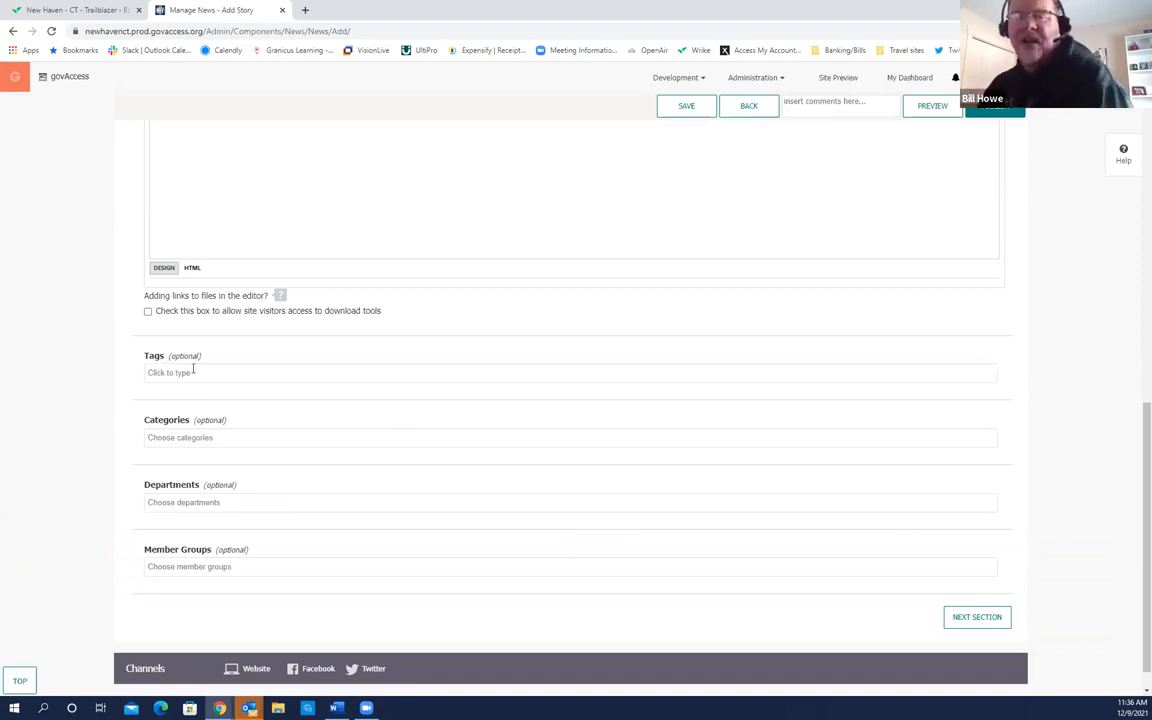
Step: Assign the Press Release category and continue to the Channels section
{"action": "left_click", "coordinate": [193, 436]}
{"action": "left_click", "coordinate": [178, 472]}
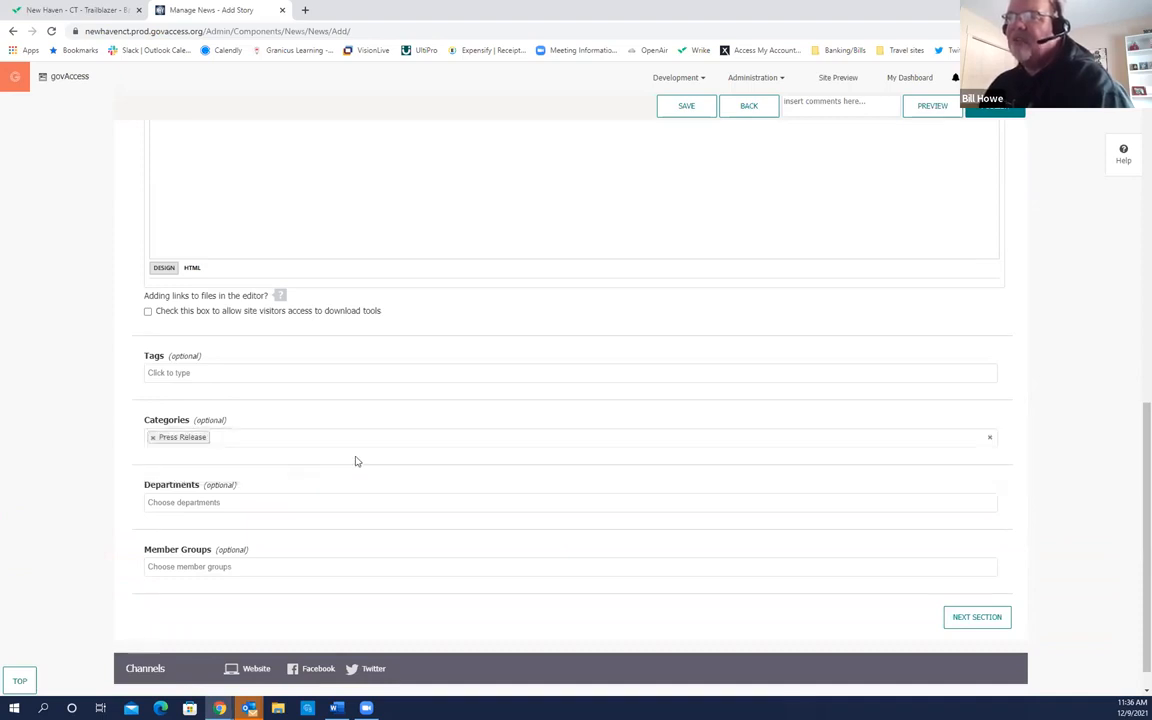
{"action": "scroll", "coordinate": [280, 487], "scroll_direction": "down", "scroll_amount": 1}
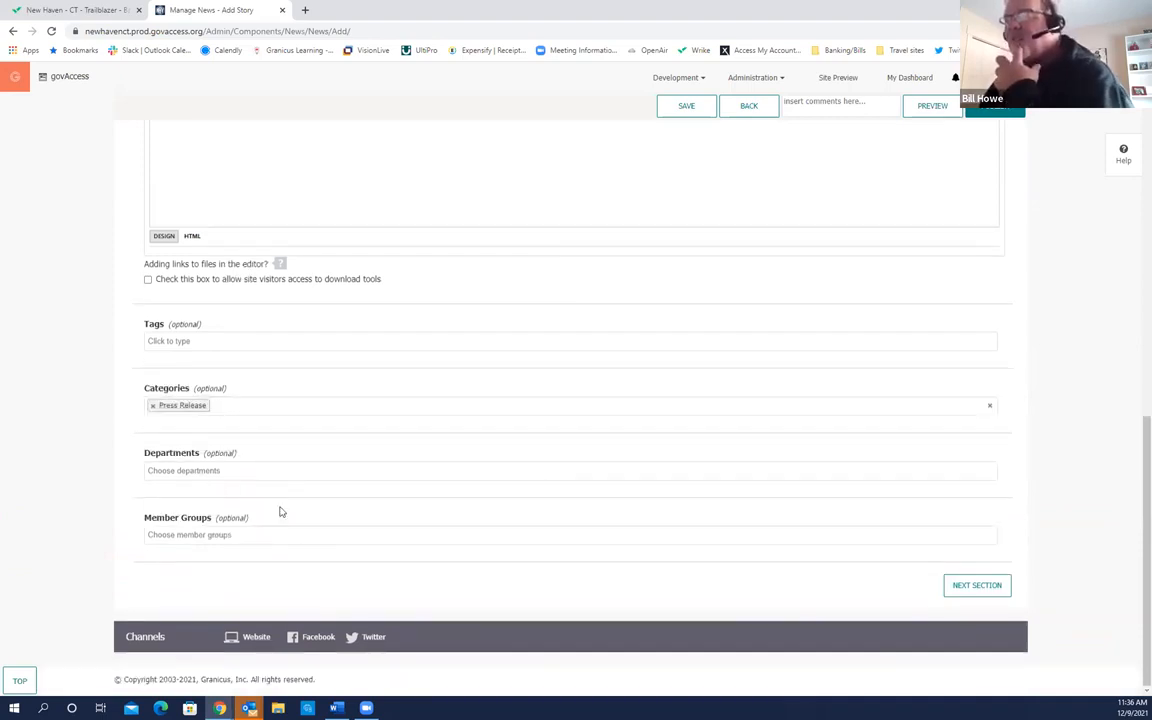
{"action": "left_click", "coordinate": [980, 587]}
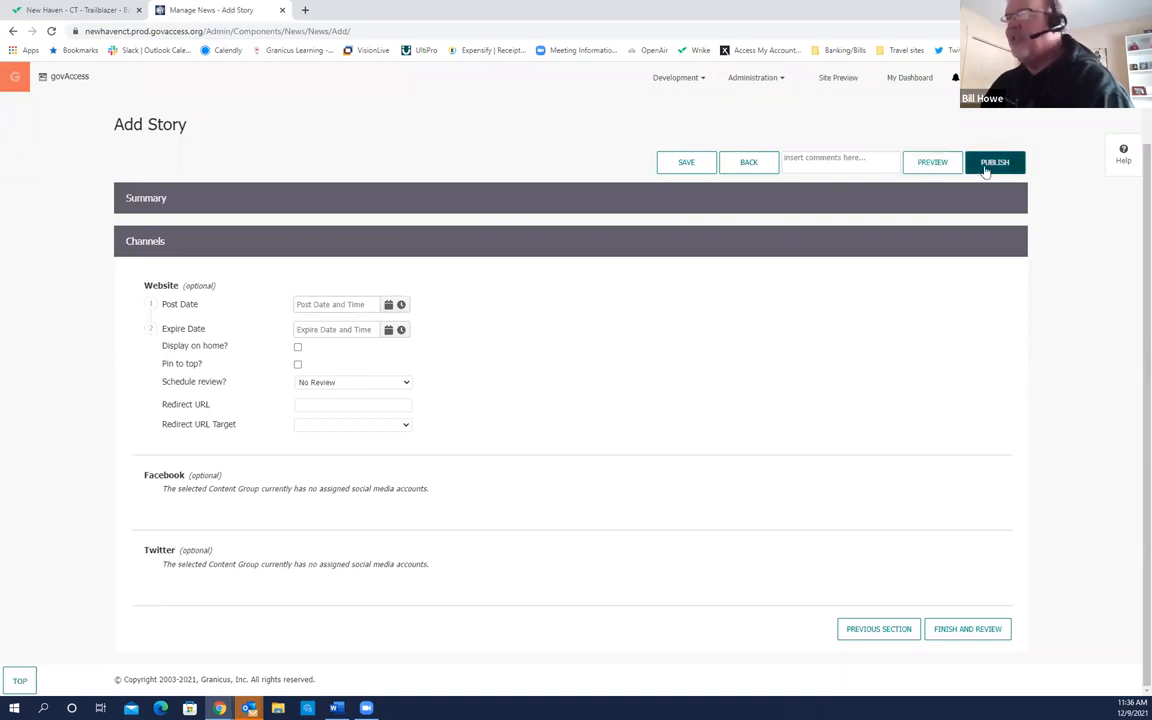
Step: Set post date 12/9/2021 and expire date 12/12/2021, and enable Display on home
{"action": "left_click", "coordinate": [390, 307]}
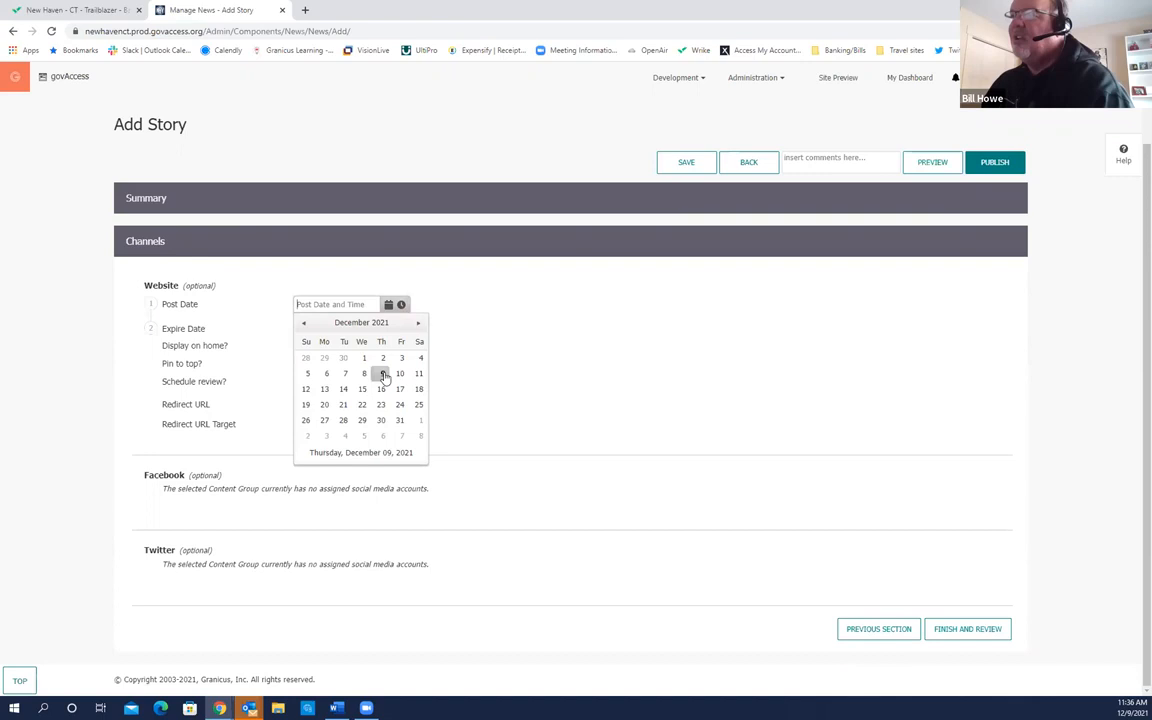
{"action": "left_click", "coordinate": [381, 373]}
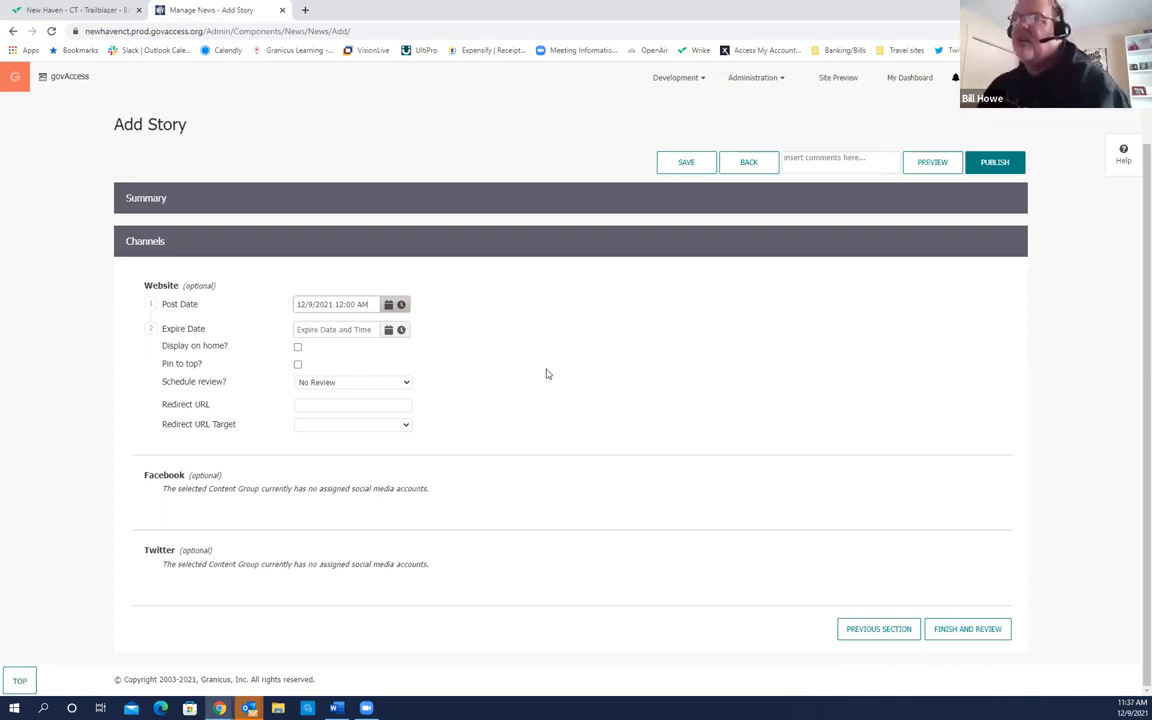
{"action": "left_click", "coordinate": [389, 331]}
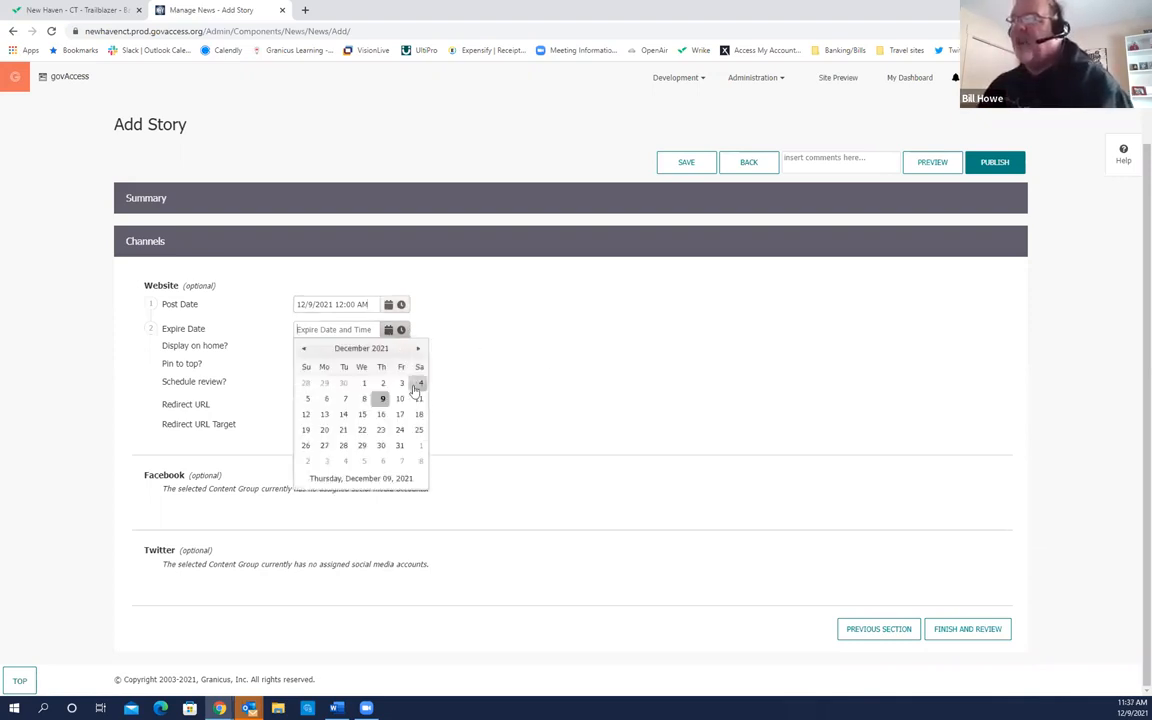
{"action": "left_click", "coordinate": [303, 413]}
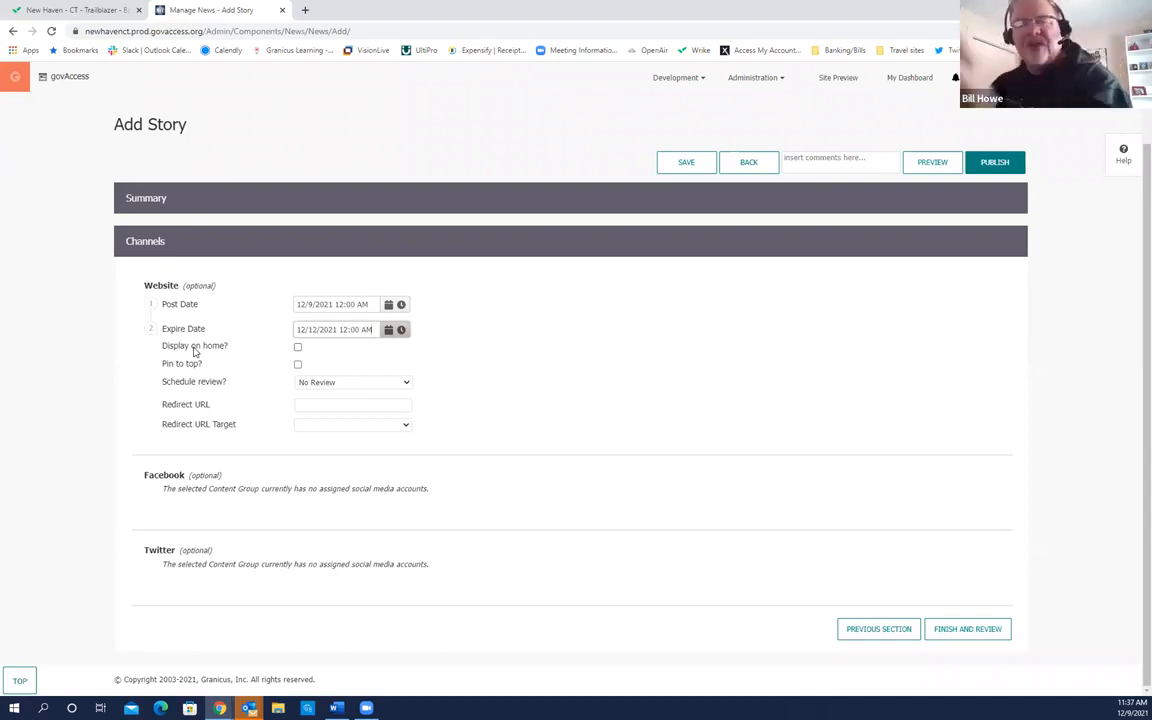
{"action": "left_click", "coordinate": [297, 347]}
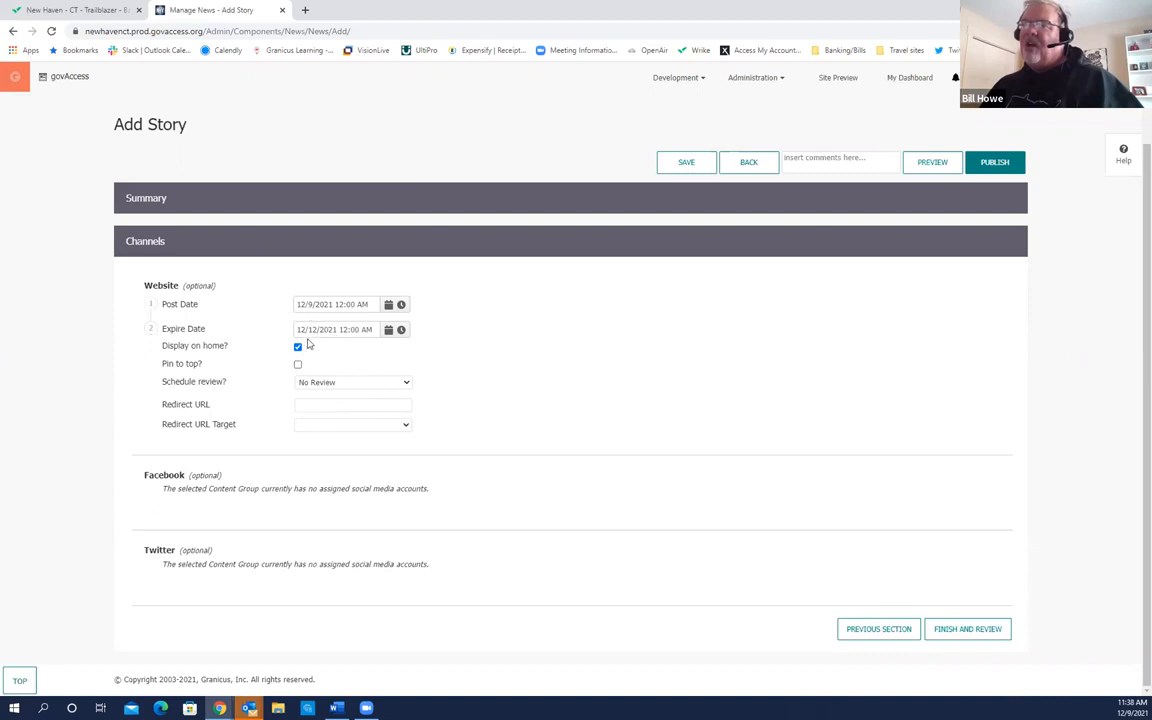
Step: Enable Pin to top? for the story alongside homepage display
{"action": "left_click", "coordinate": [322, 310]}
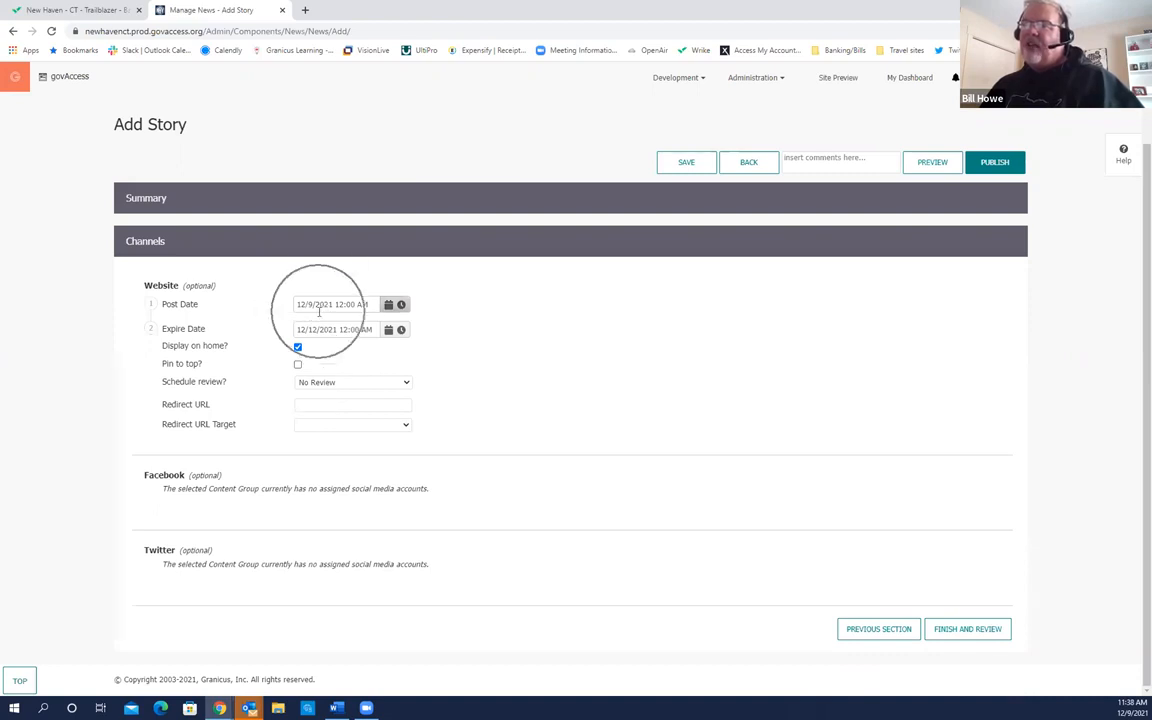
{"action": "left_click", "coordinate": [319, 311]}
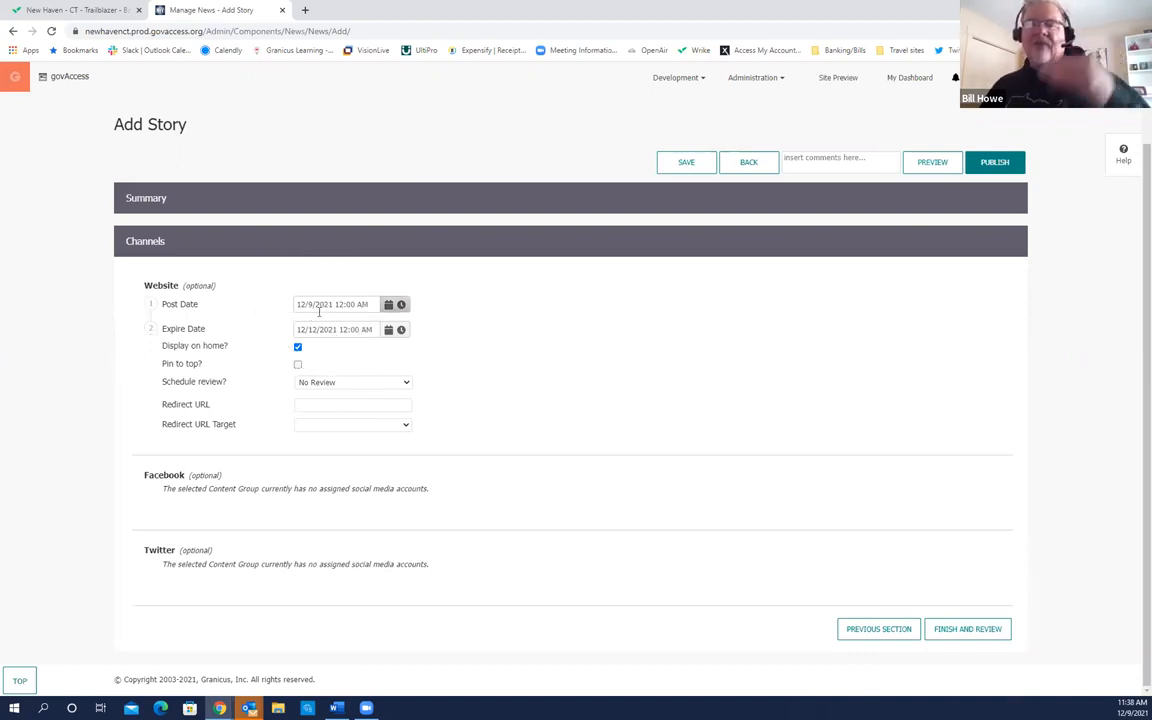
{"action": "left_click", "coordinate": [297, 364]}
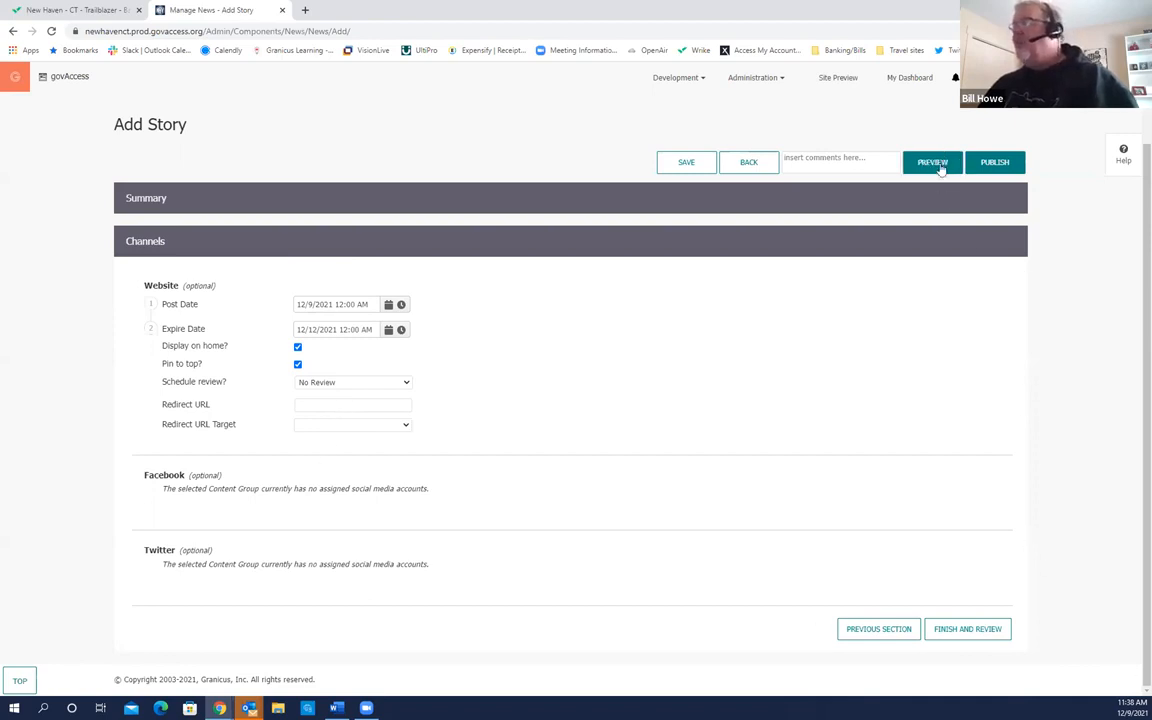
Step: Publish the Mayor visits schools story
{"action": "left_click", "coordinate": [995, 162]}
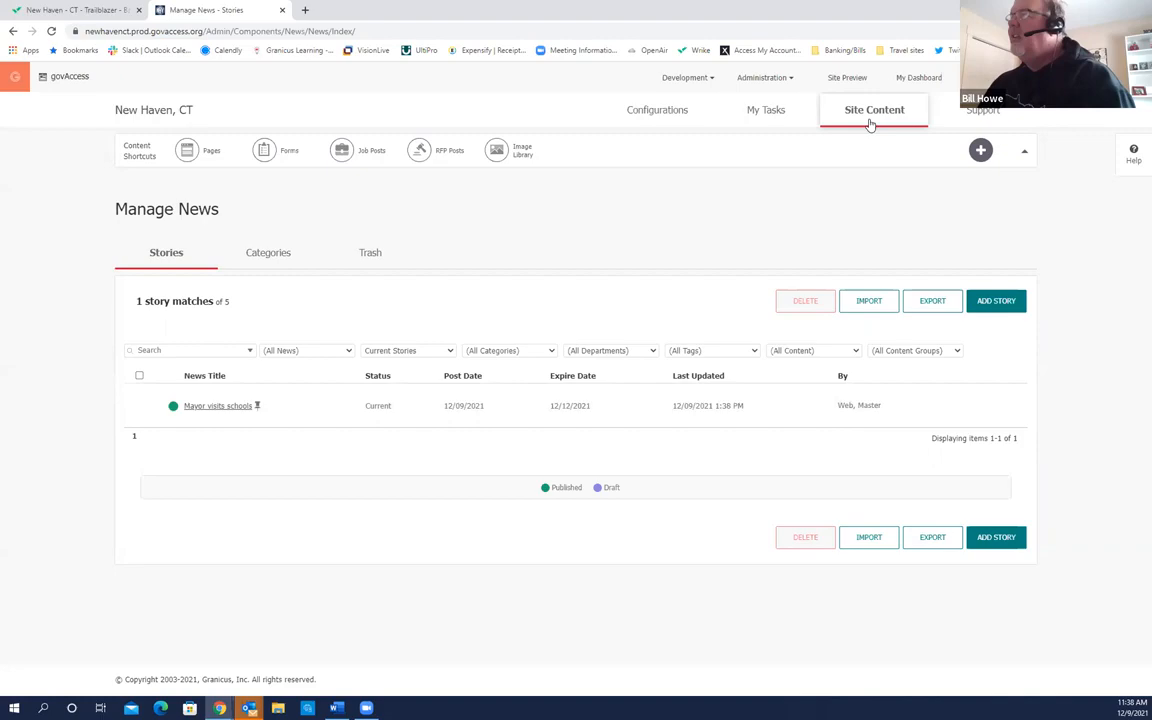
Step: Preview the homepage, find Mayor visits schools in News, and open the full article
{"action": "left_click", "coordinate": [852, 80]}
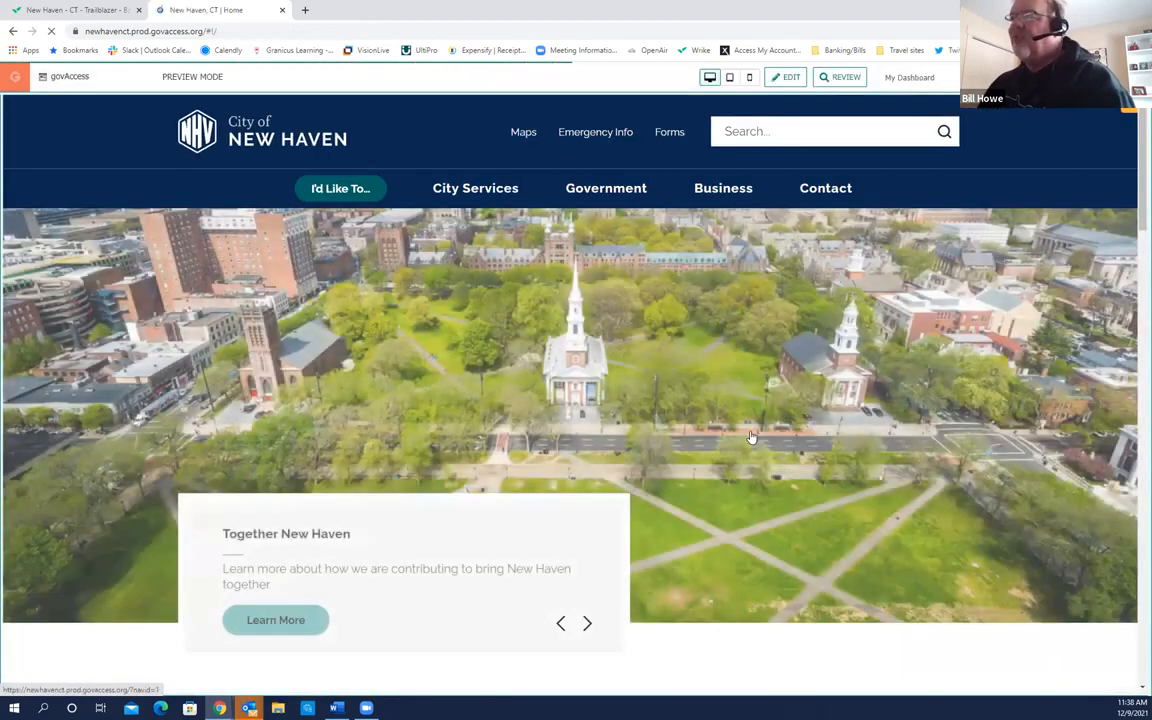
{"action": "scroll", "coordinate": [752, 436], "scroll_direction": "down", "scroll_amount": 8}
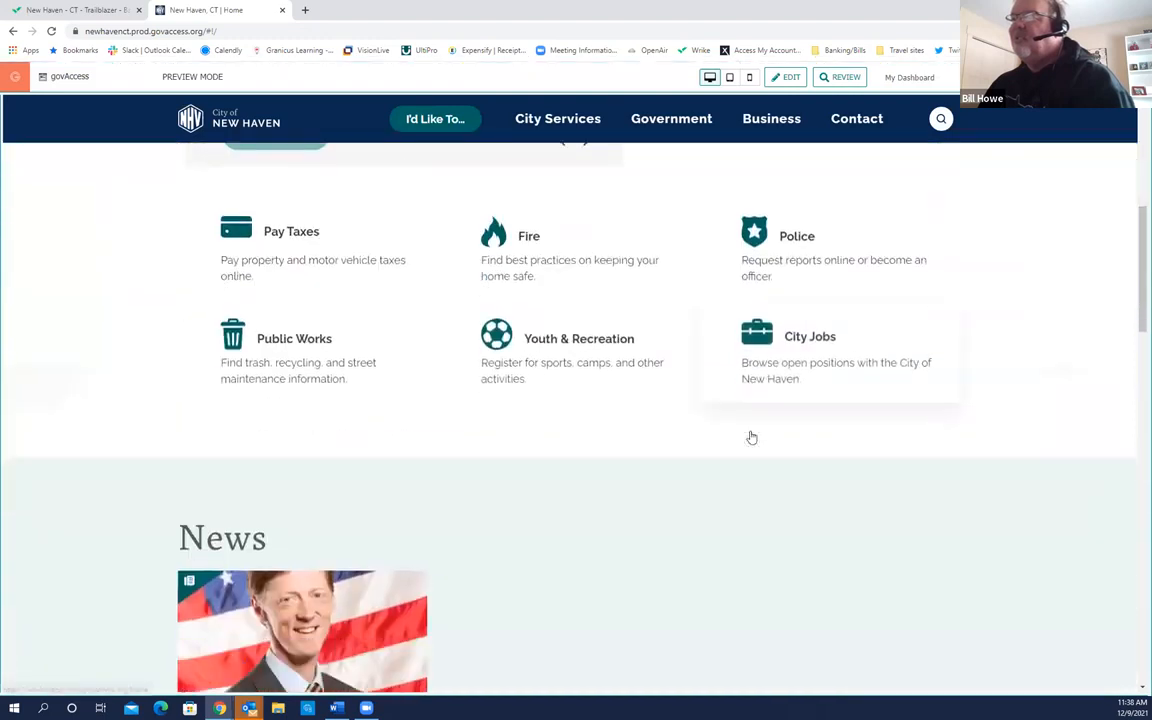
{"action": "scroll", "coordinate": [752, 436], "scroll_direction": "down", "scroll_amount": 2}
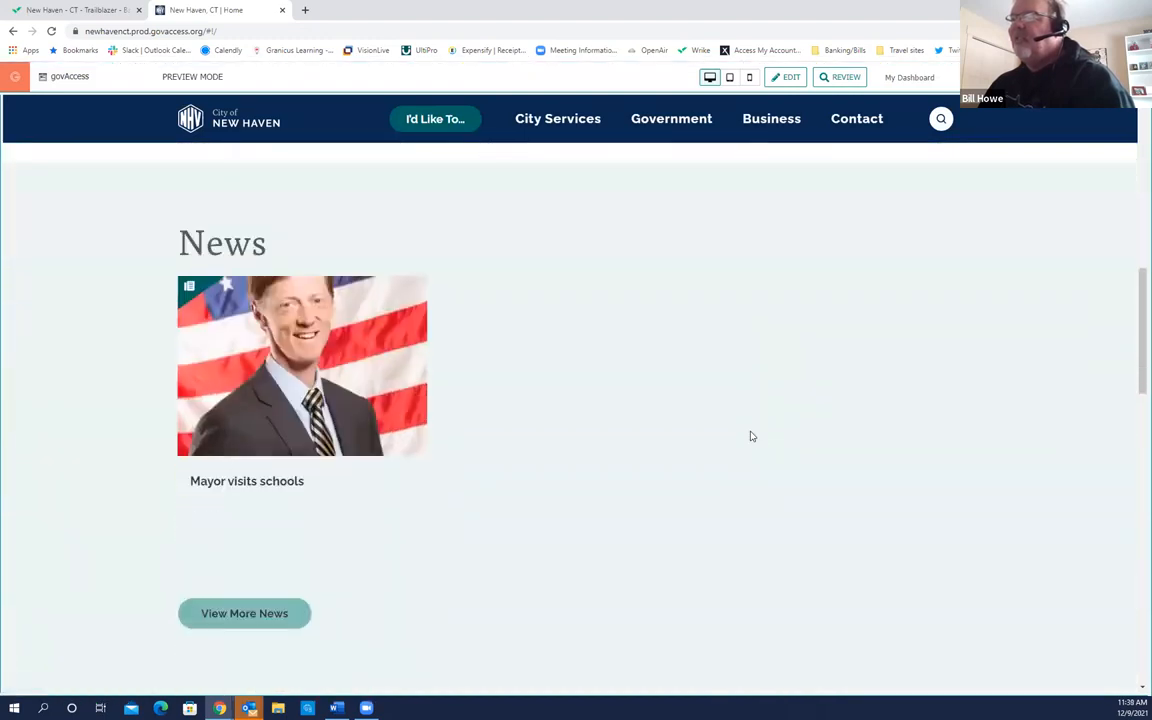
{"action": "left_click", "coordinate": [278, 481]}
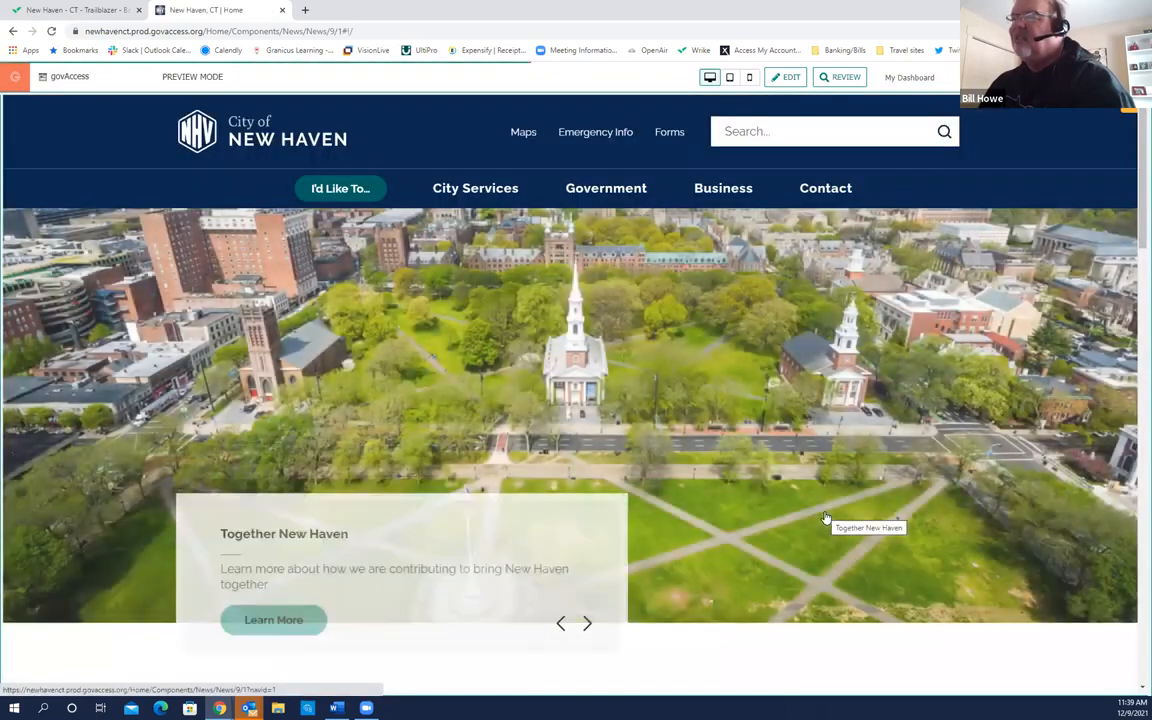
{"action": "scroll", "coordinate": [813, 520], "scroll_direction": "down", "scroll_amount": 10}
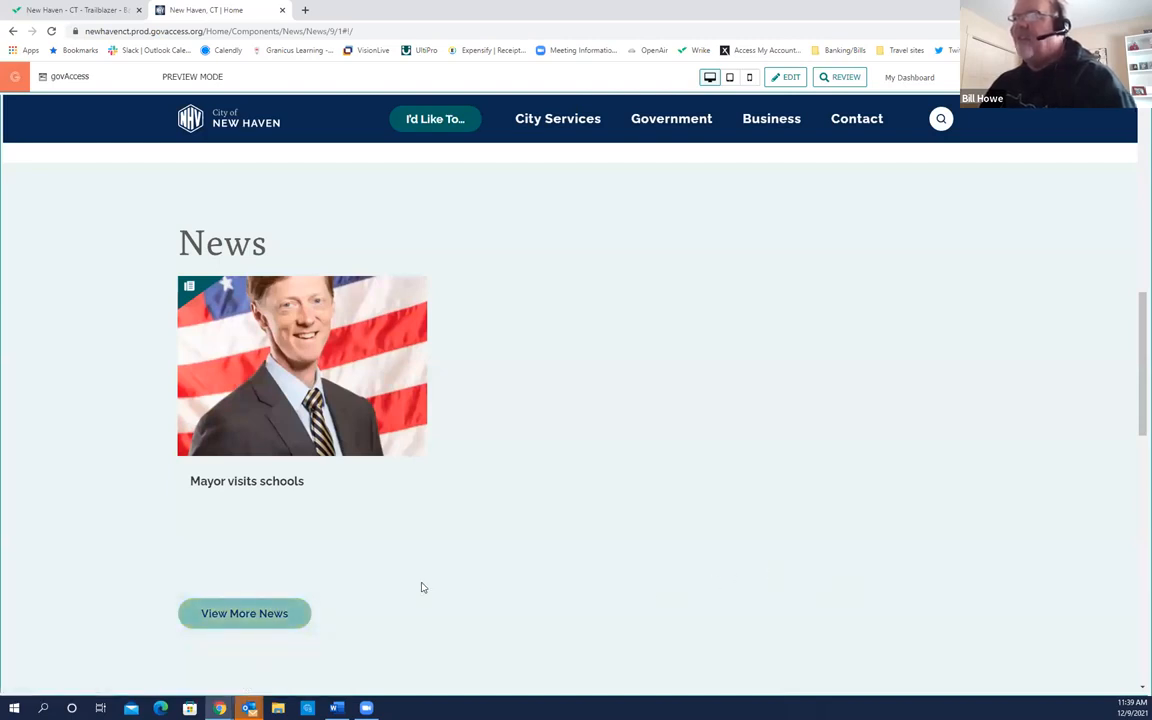
{"action": "mouse_move", "coordinate": [262, 489]}
{"action": "left_click", "coordinate": [311, 367]}
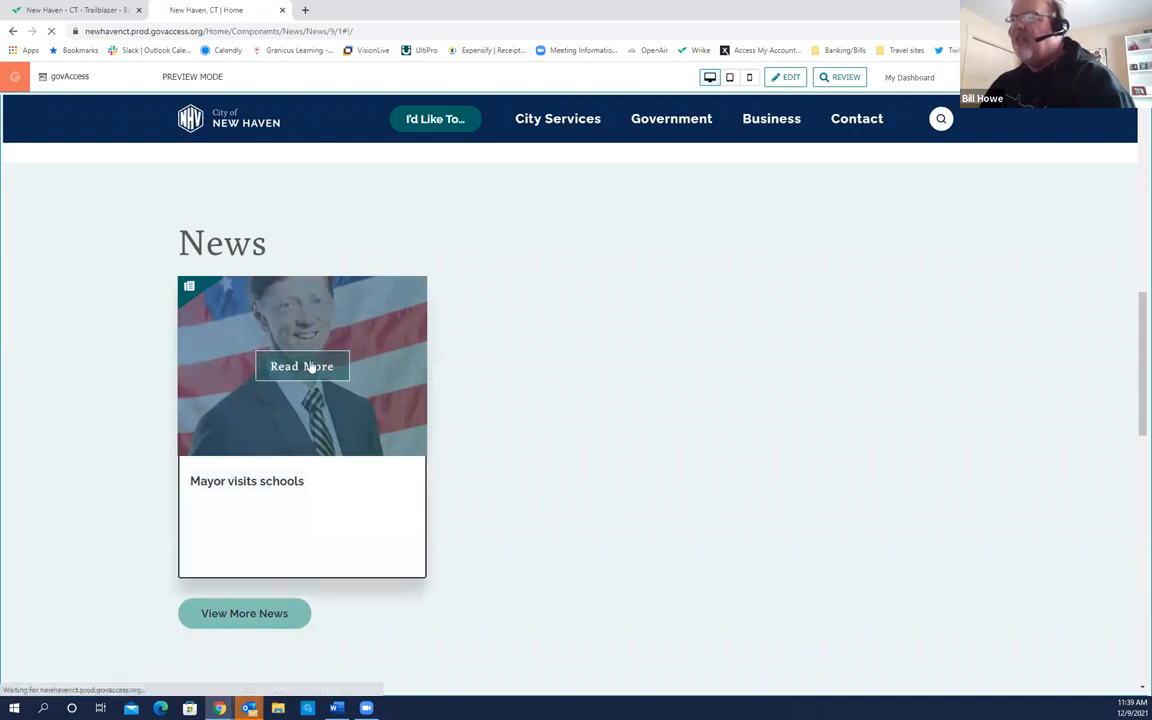